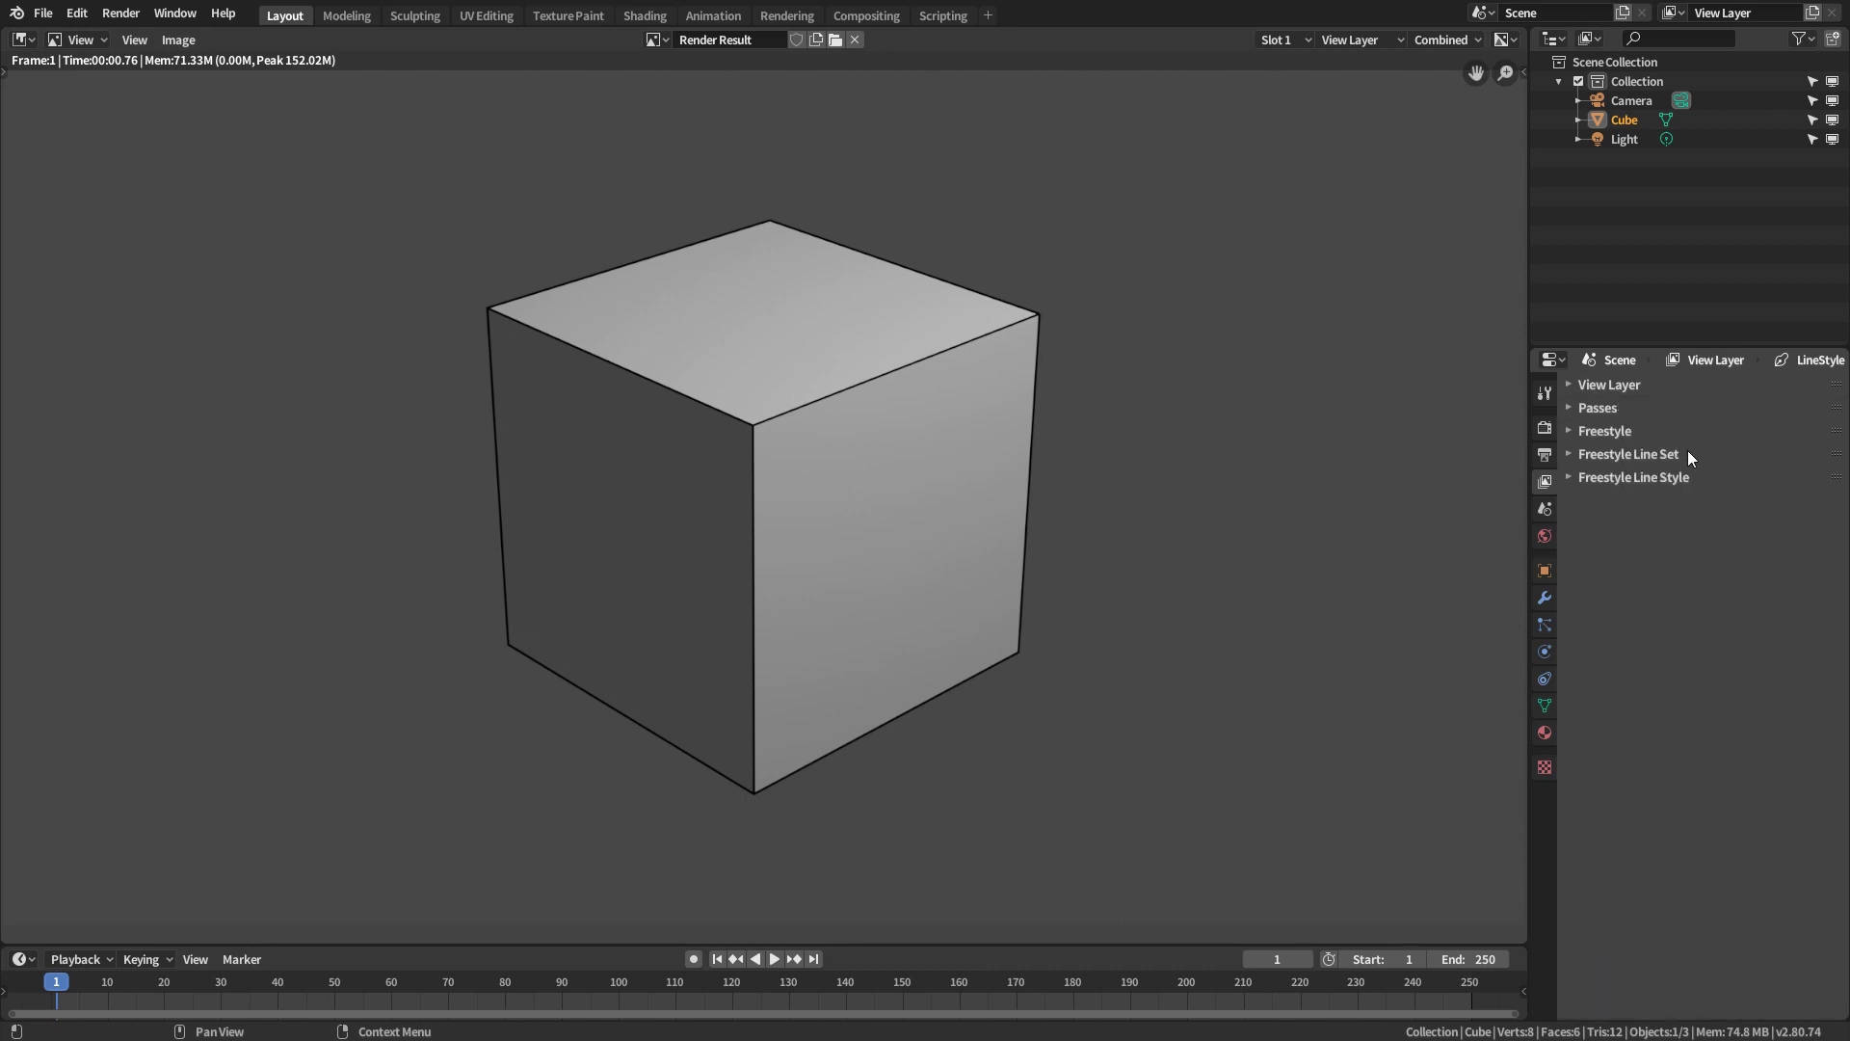
Expand the Freestyle Line Set settings and disable its Image Border, Edge Types and Visibility selection criteria
click(1619, 452)
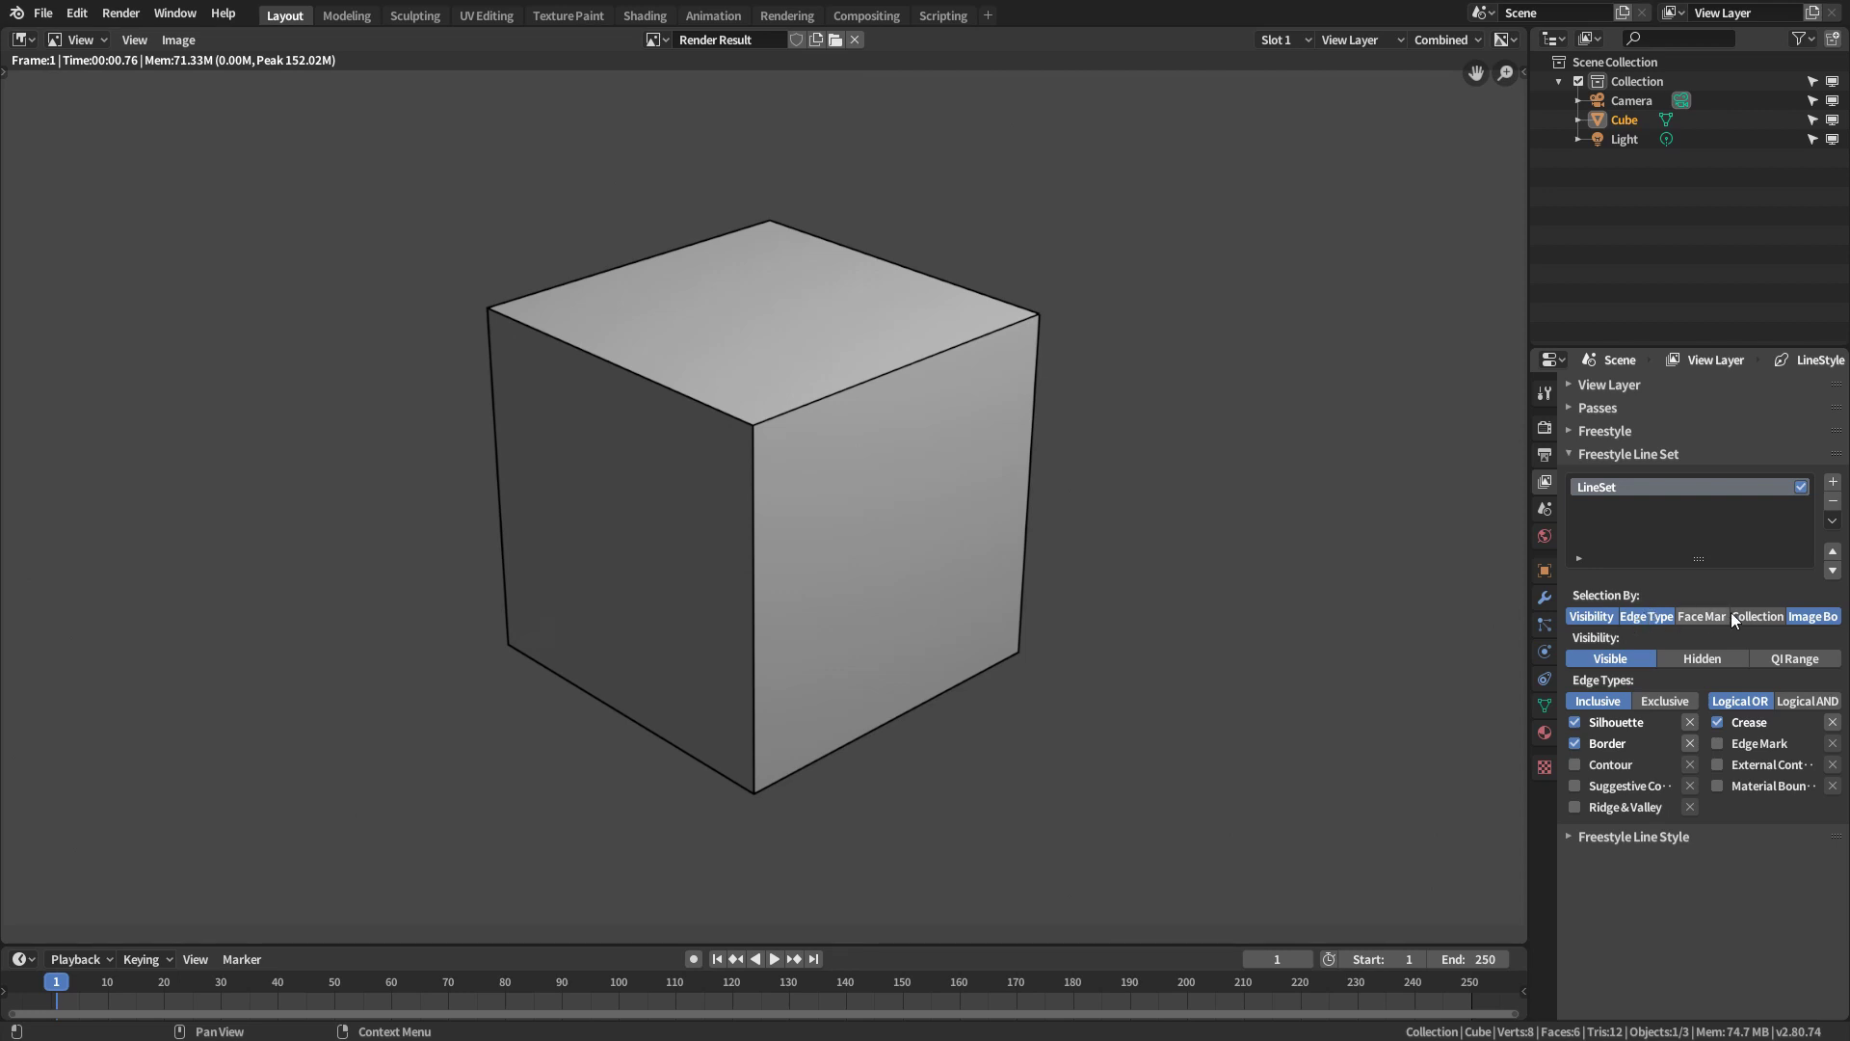
click(1830, 617)
click(1648, 616)
click(1590, 618)
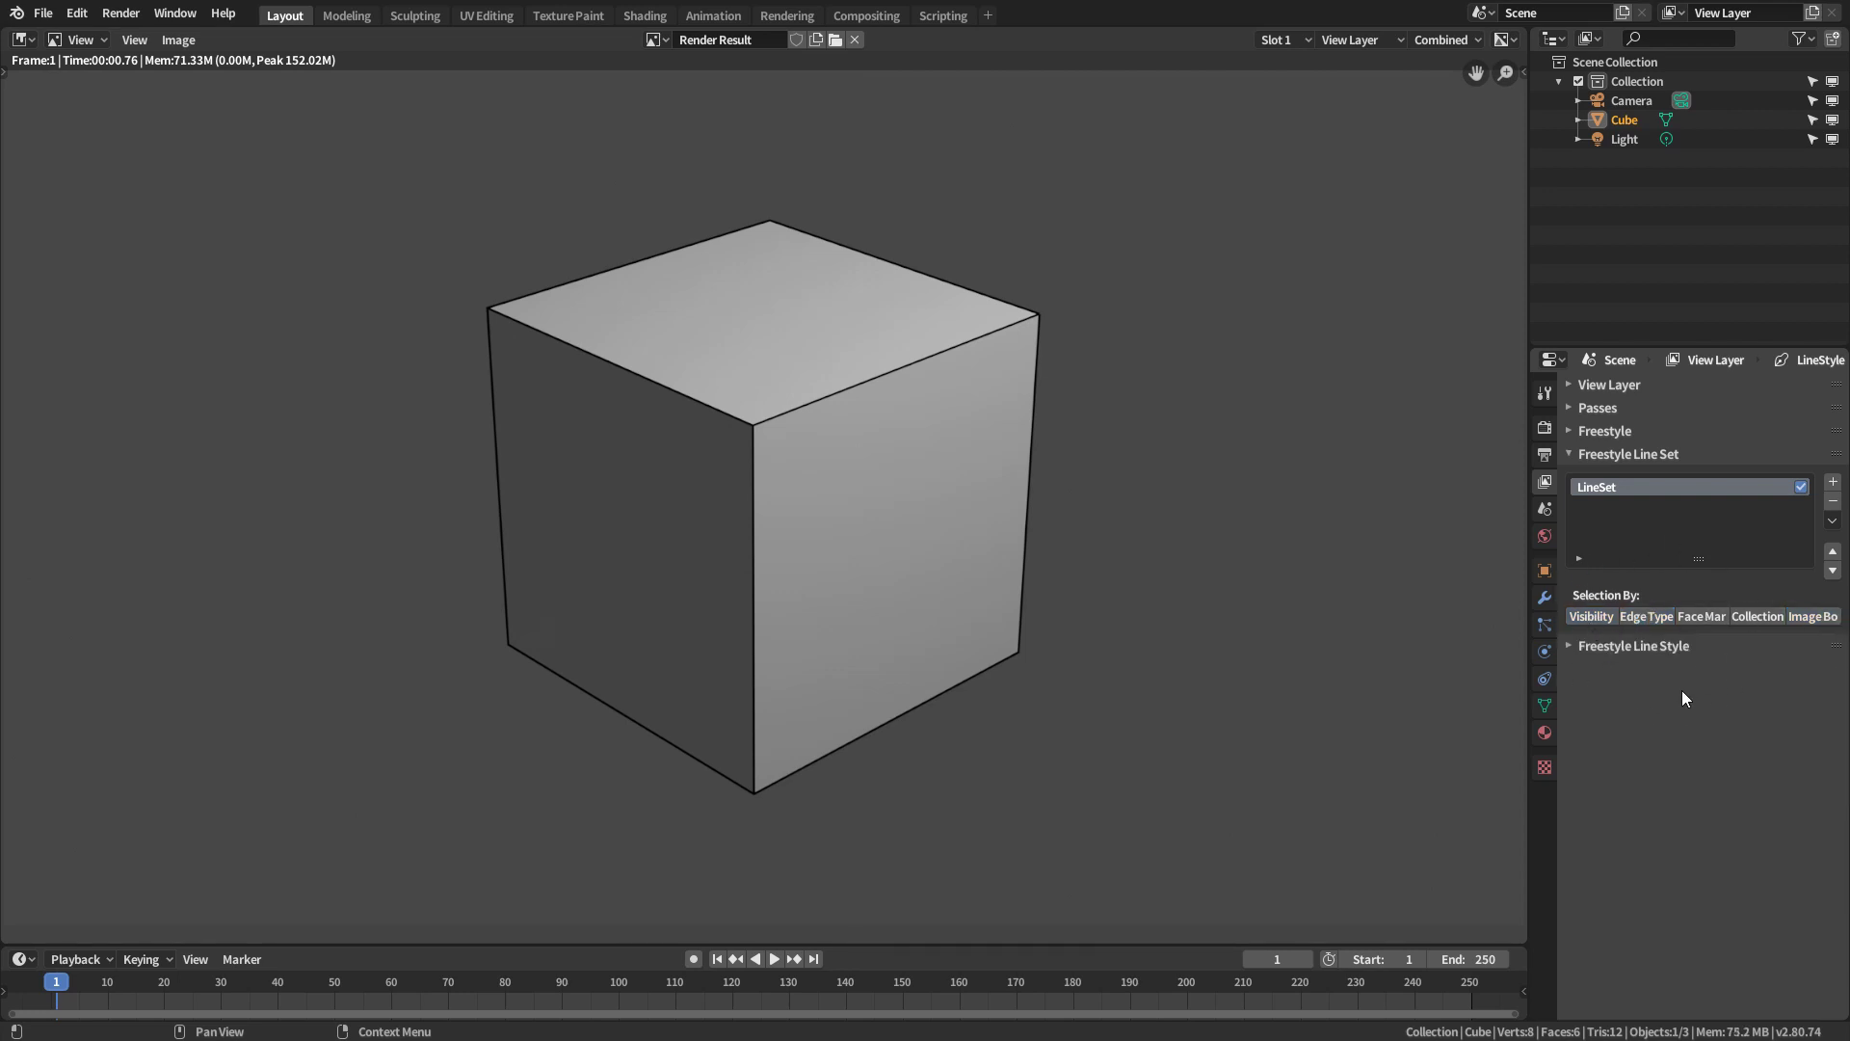
Enable the line set's Visibility, Edge Types, Face Marks and Collection criteria in turn to inspect their options, and disable them all again
click(1592, 617)
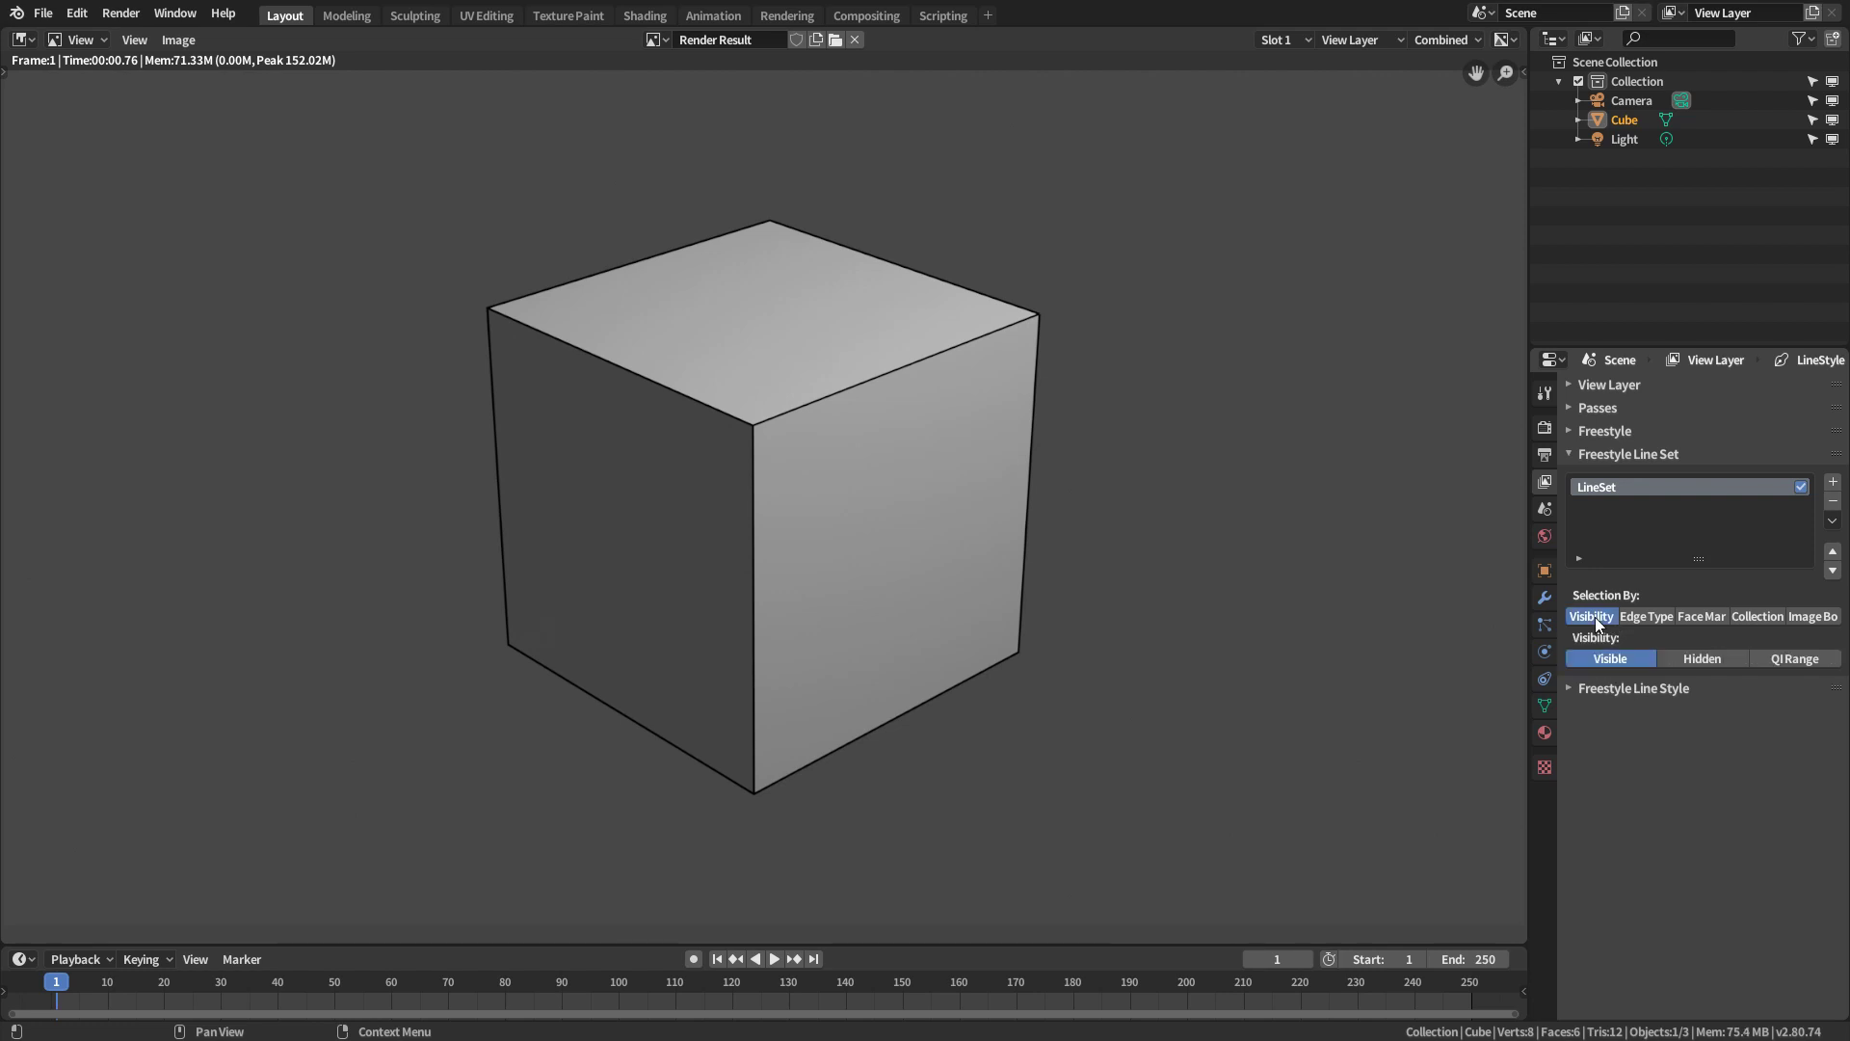
click(1636, 617)
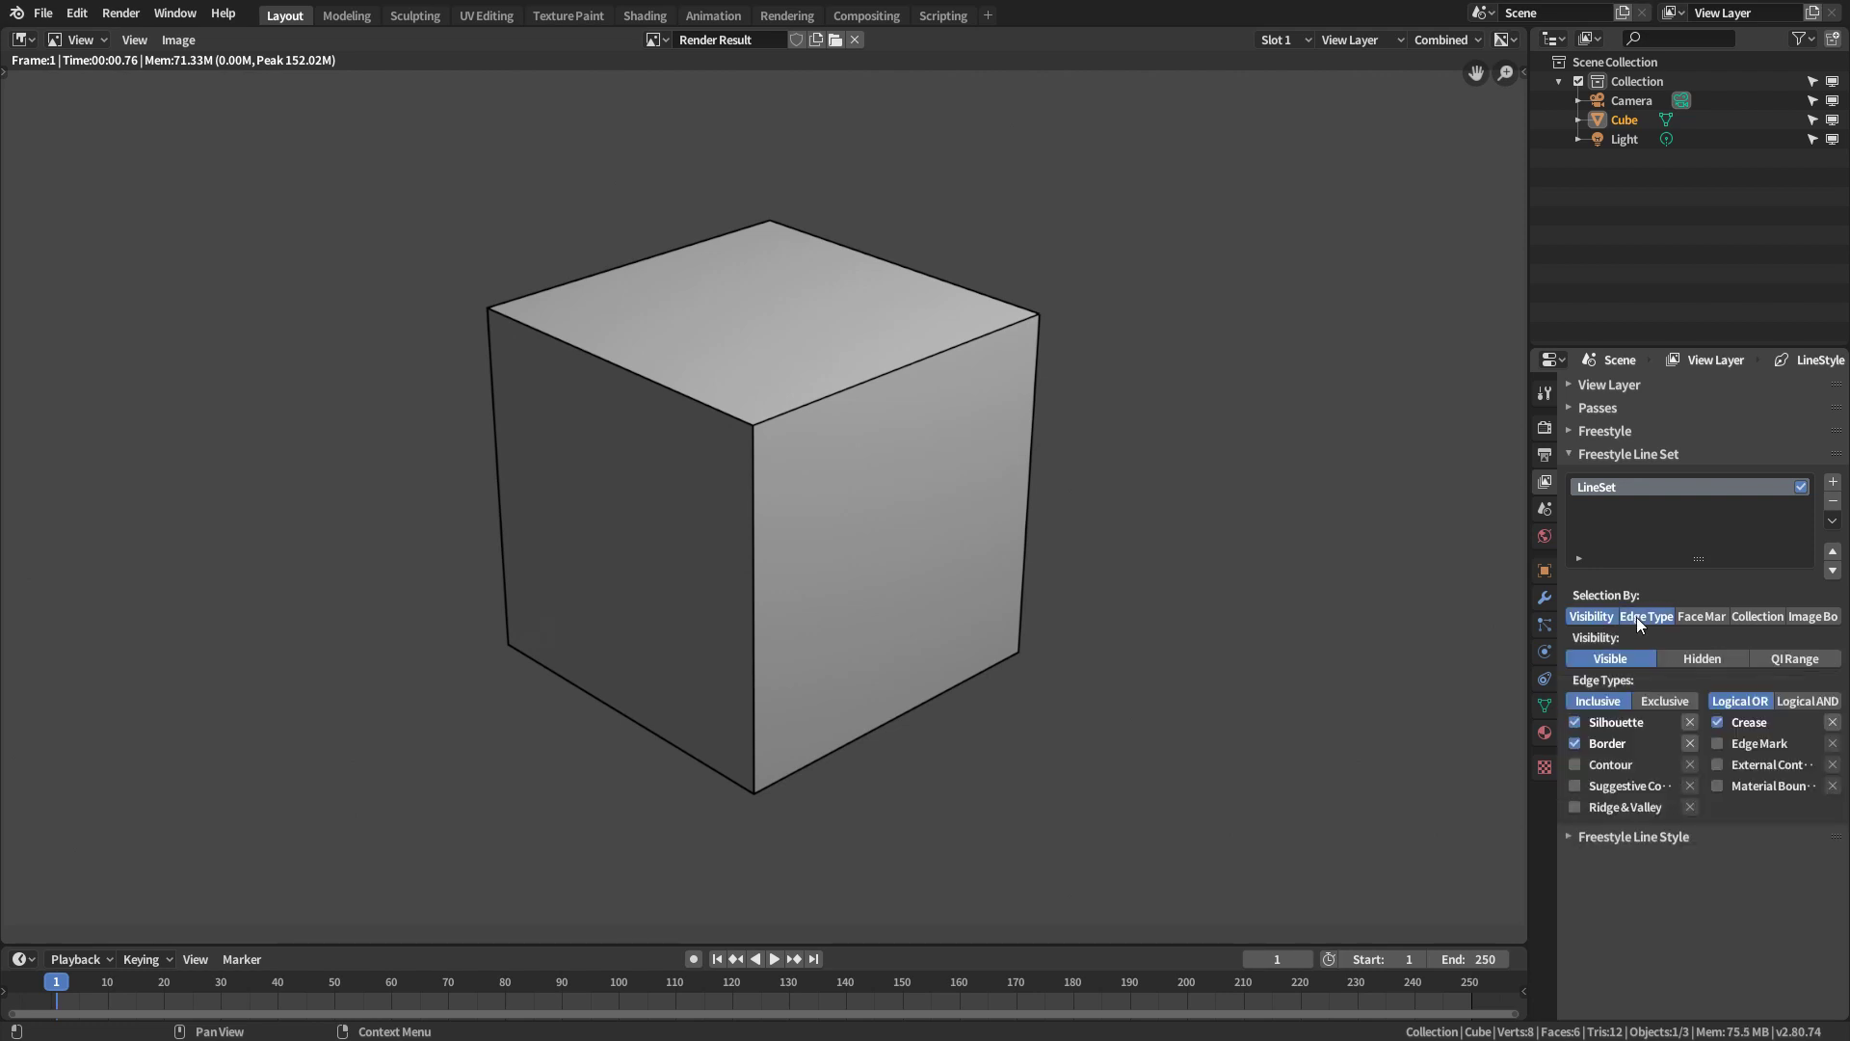
click(1712, 615)
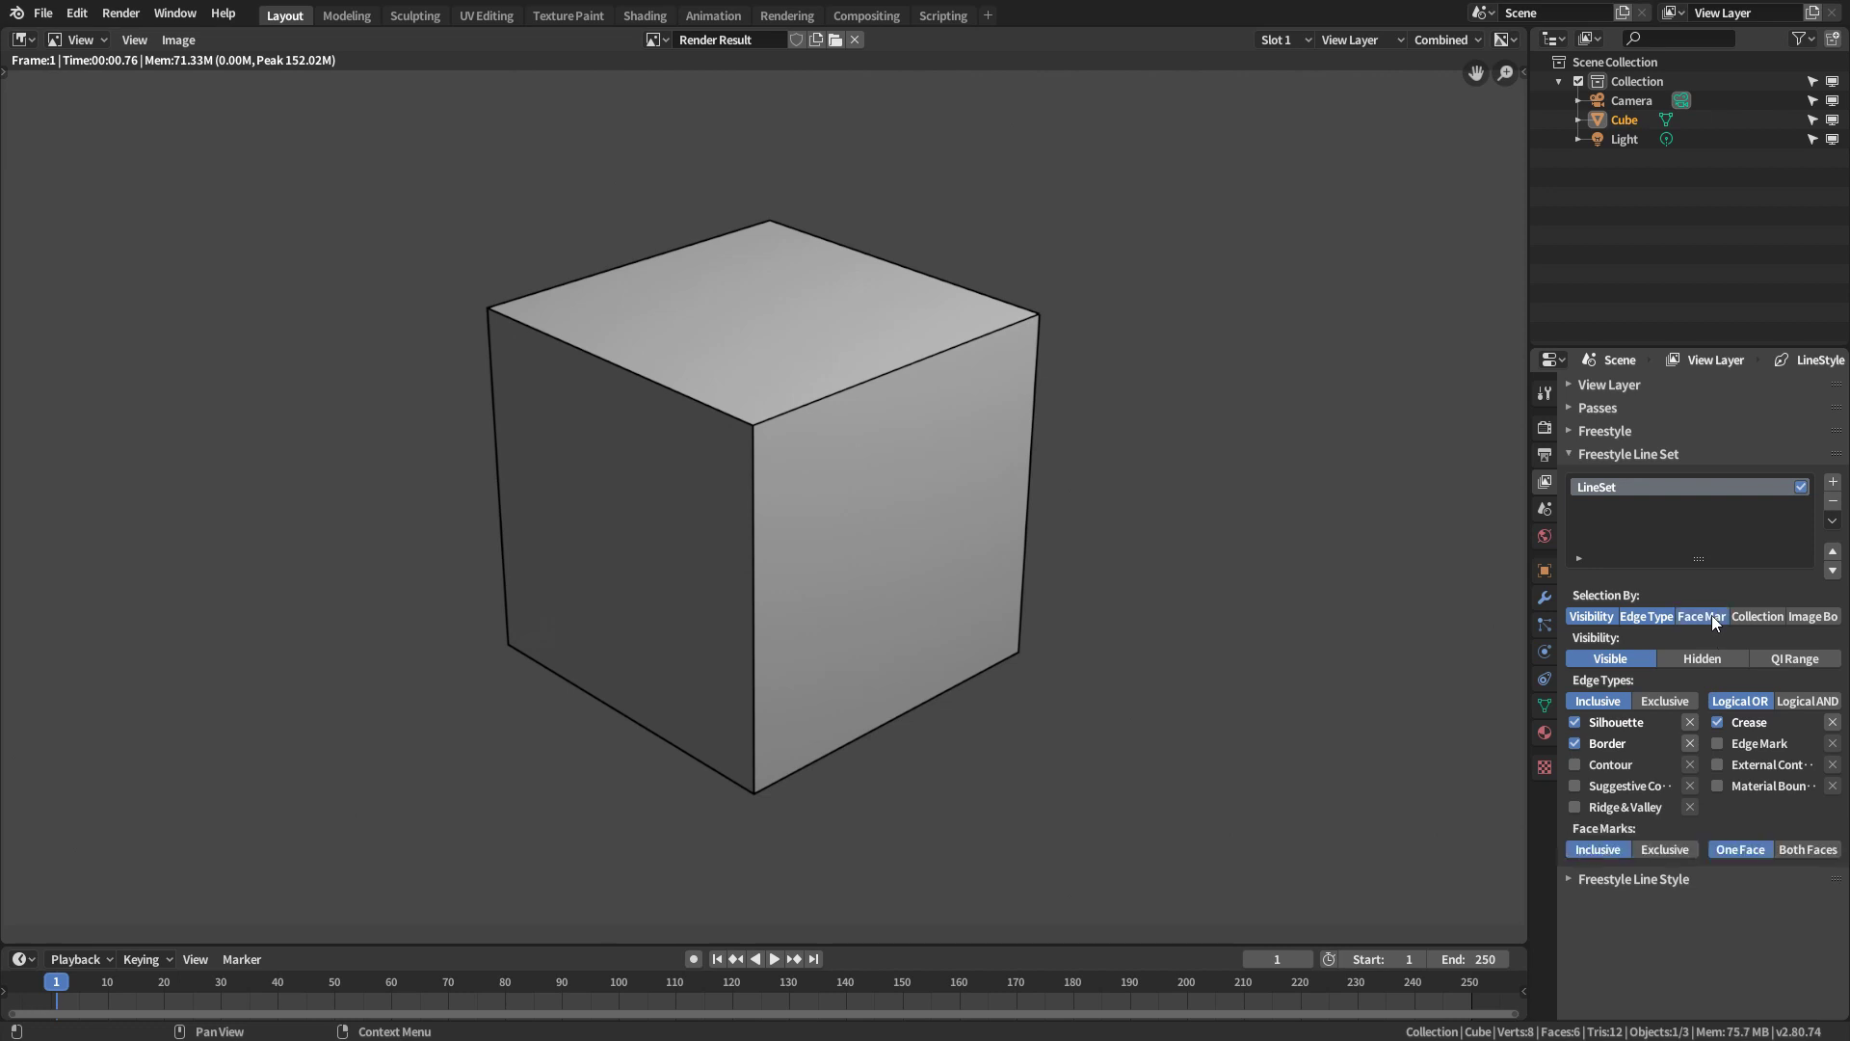
click(1760, 614)
click(1760, 614)
click(1716, 616)
click(1644, 616)
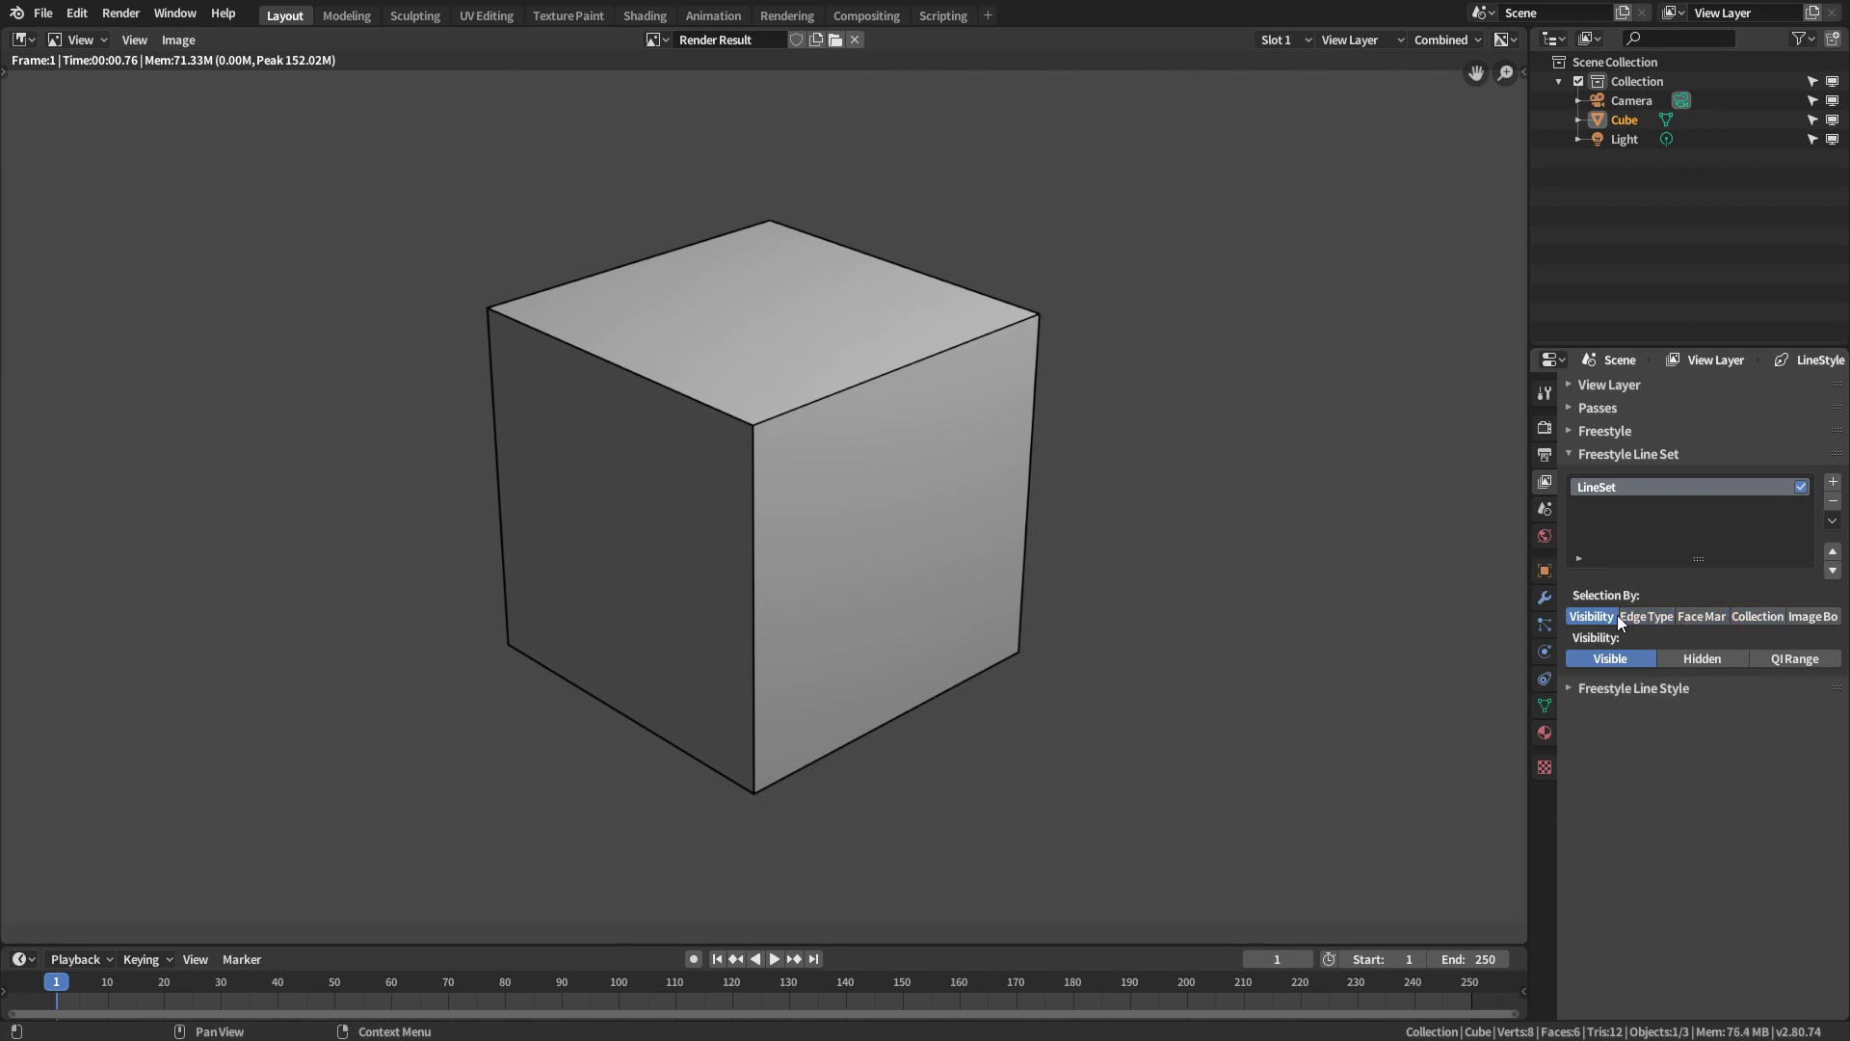
click(1592, 616)
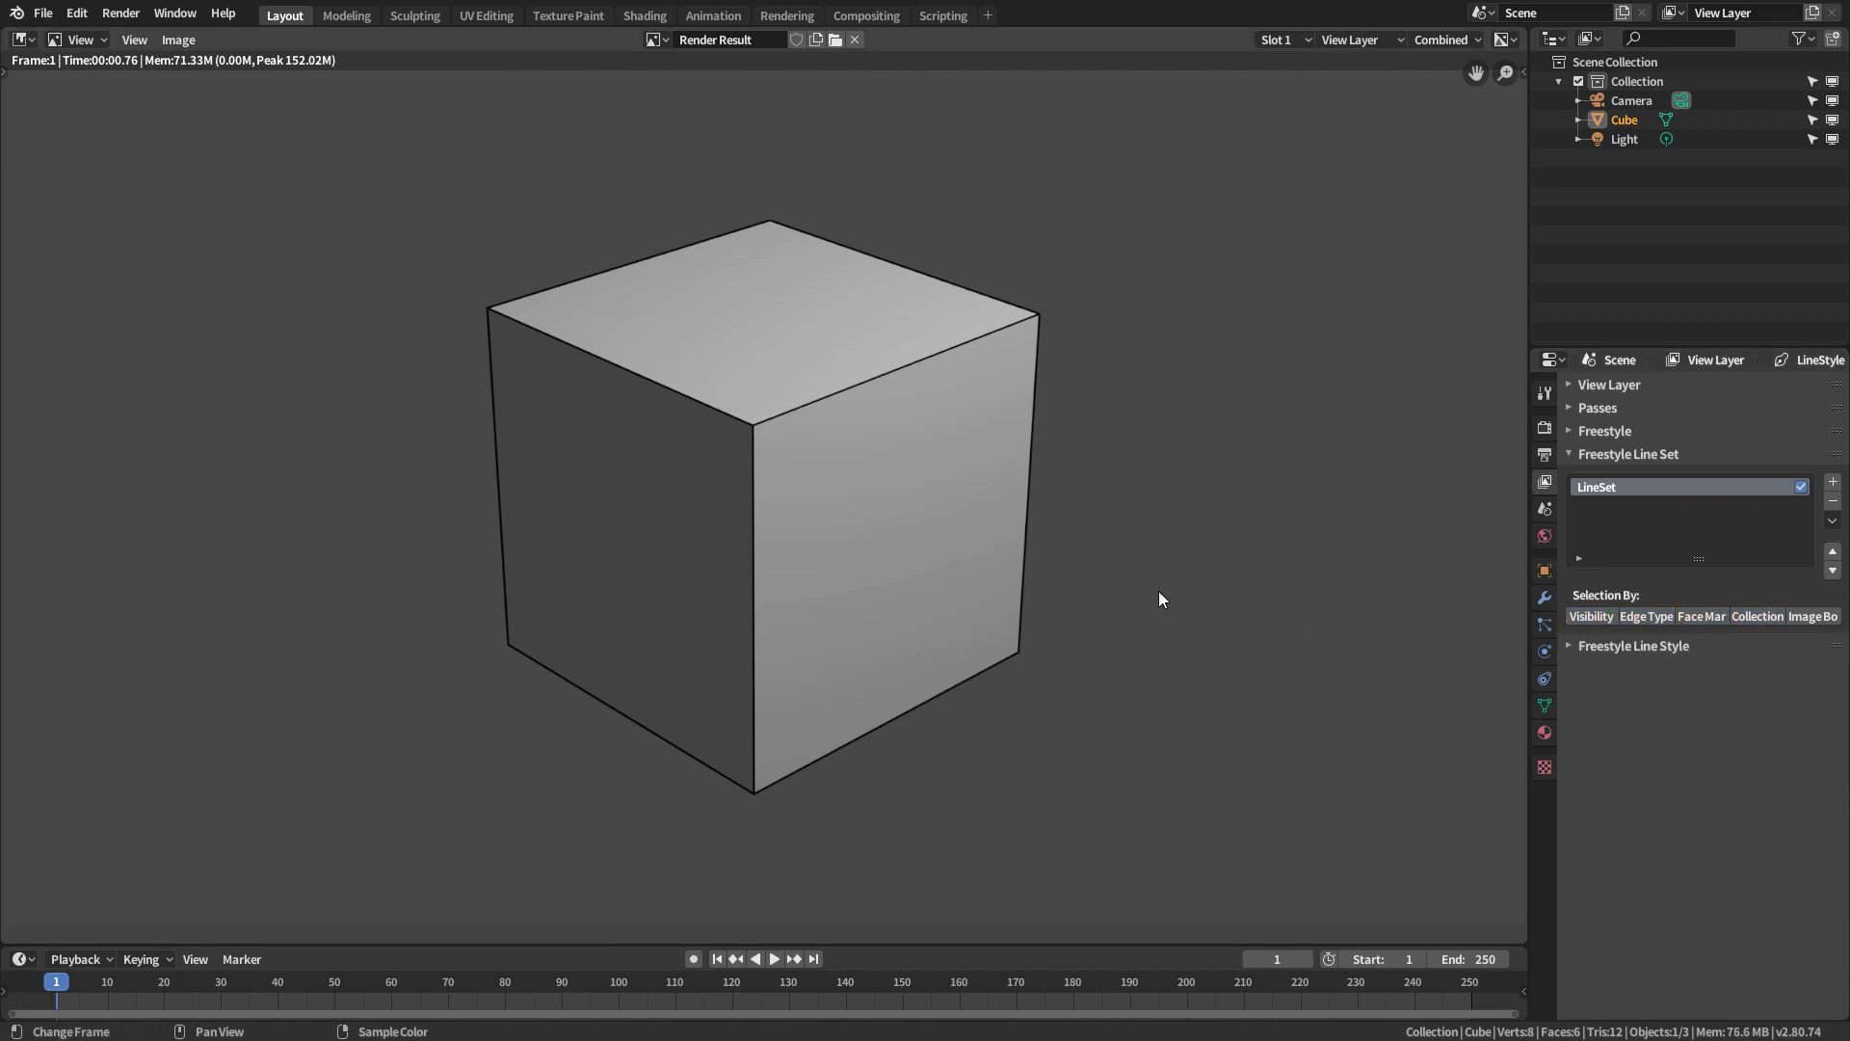
Render the cube with all selection criteria off, re-enable Visibility for the line set, and return to the 3D view
key(F12)
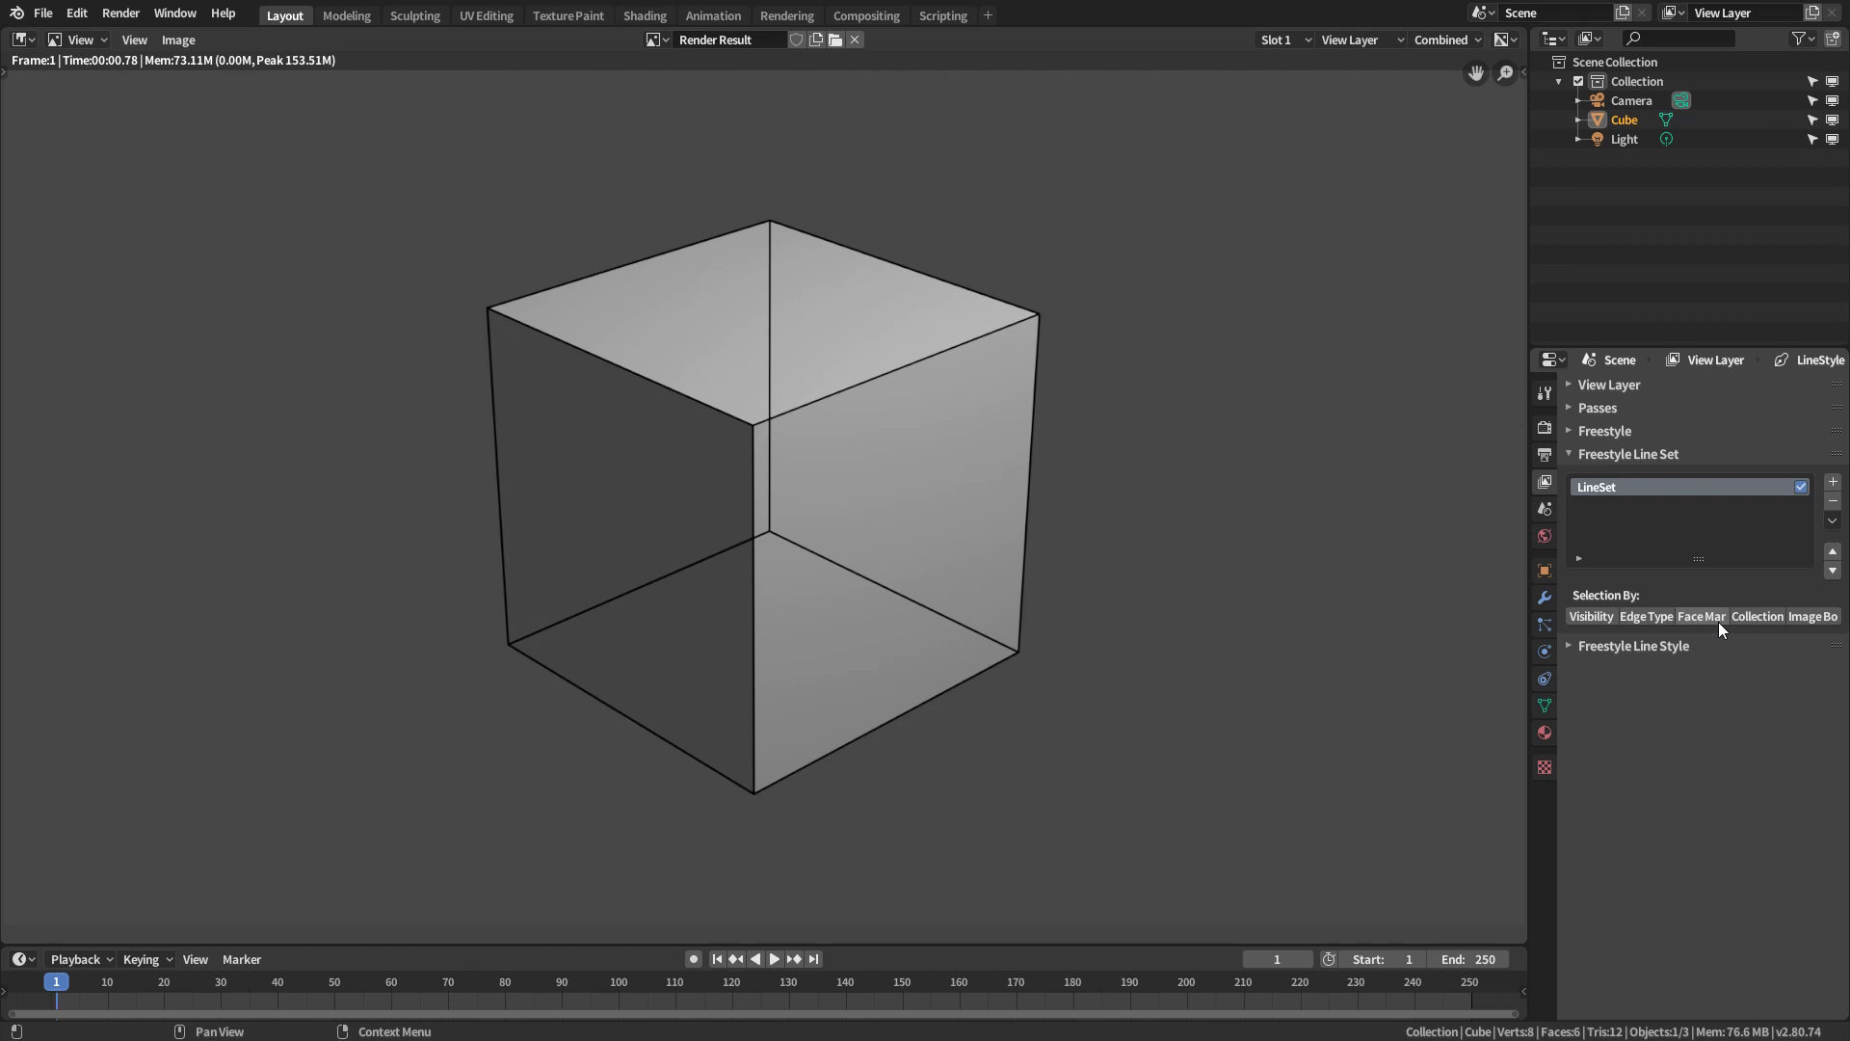
click(1594, 617)
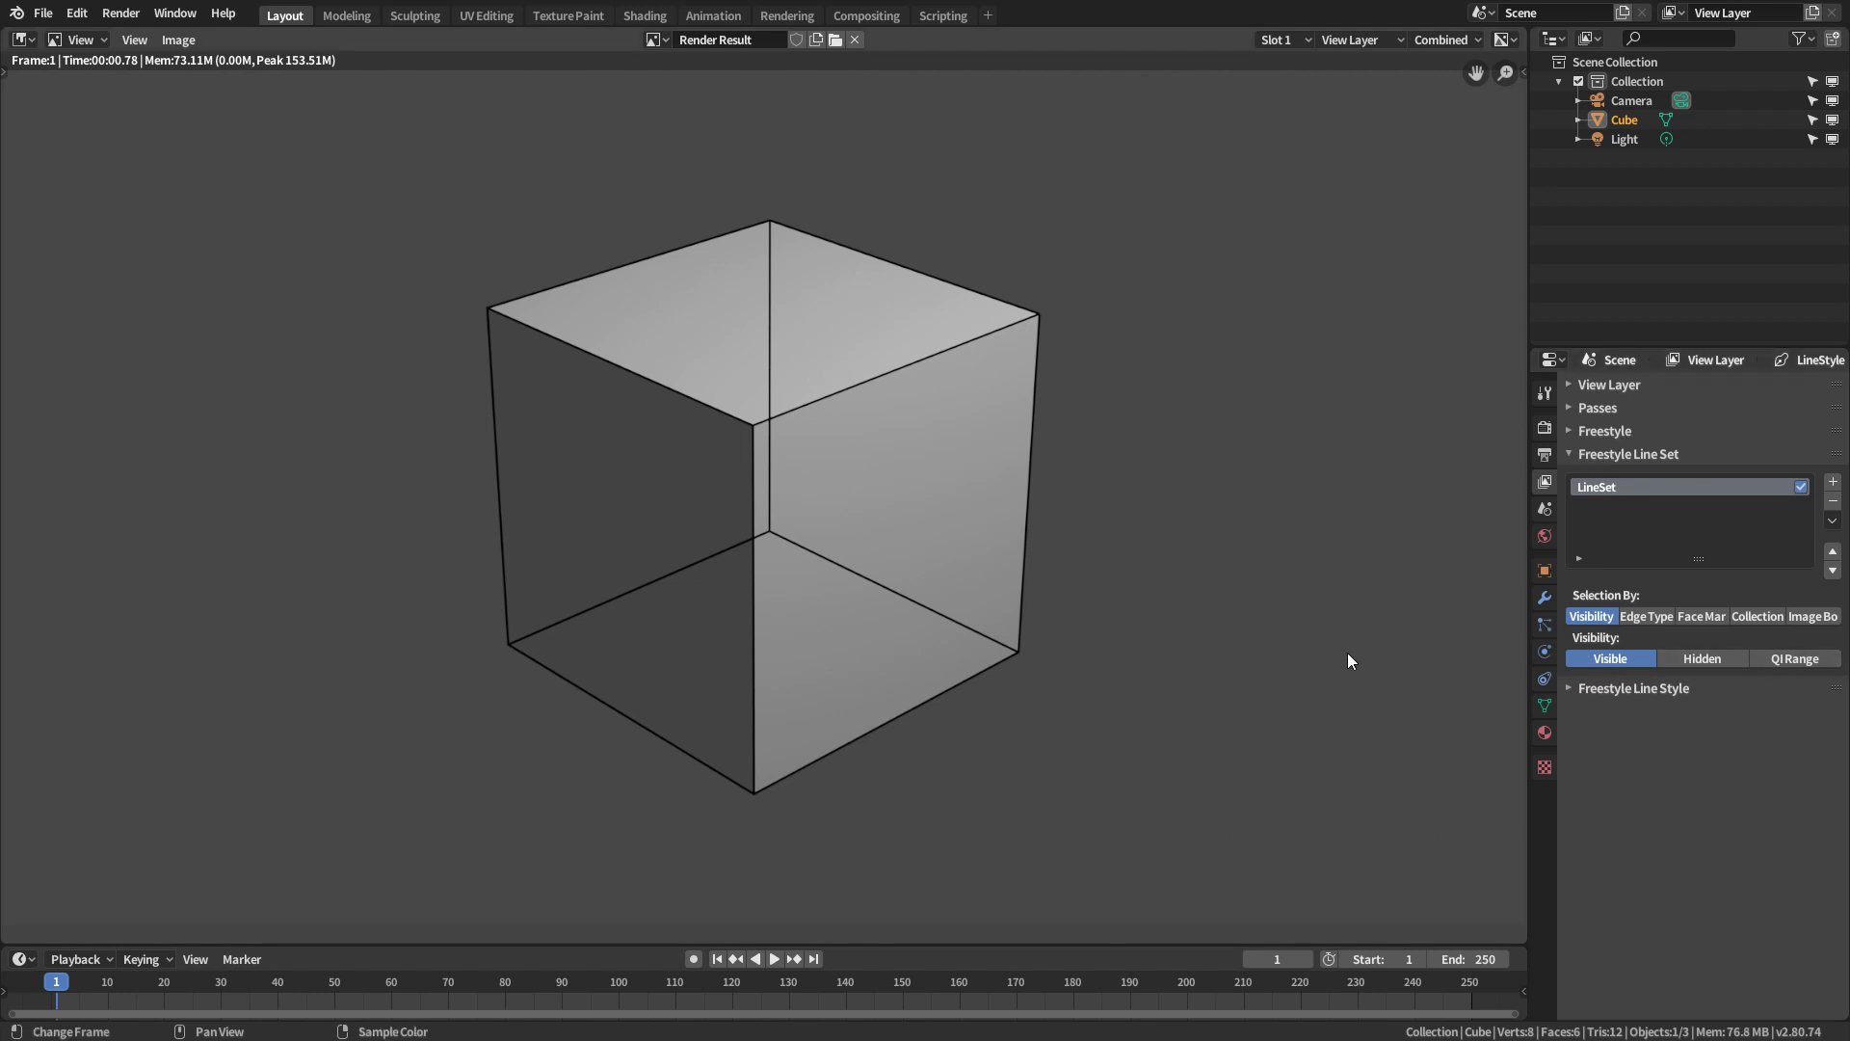
key(Escape)
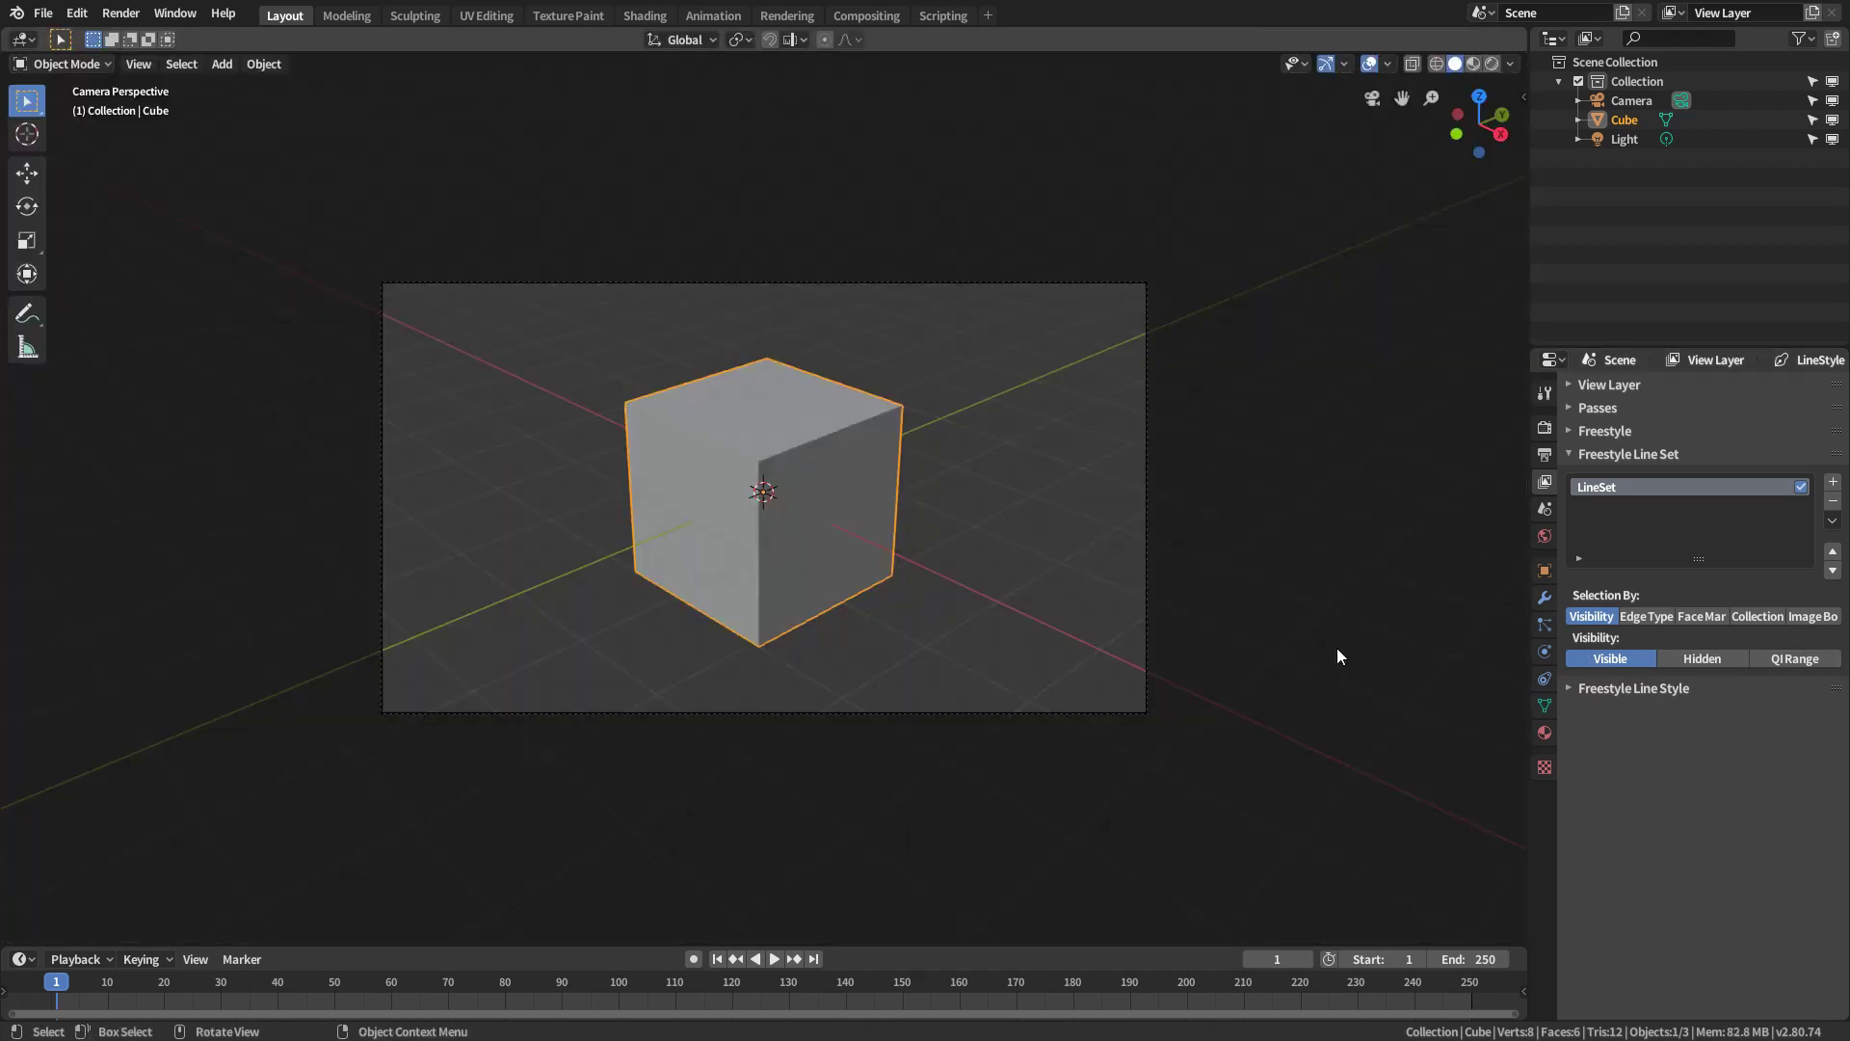
Add a UV sphere, move it beside the cube on the right within the camera frame, and render the scene
key(shift+a)
mouse_move(1034, 549)
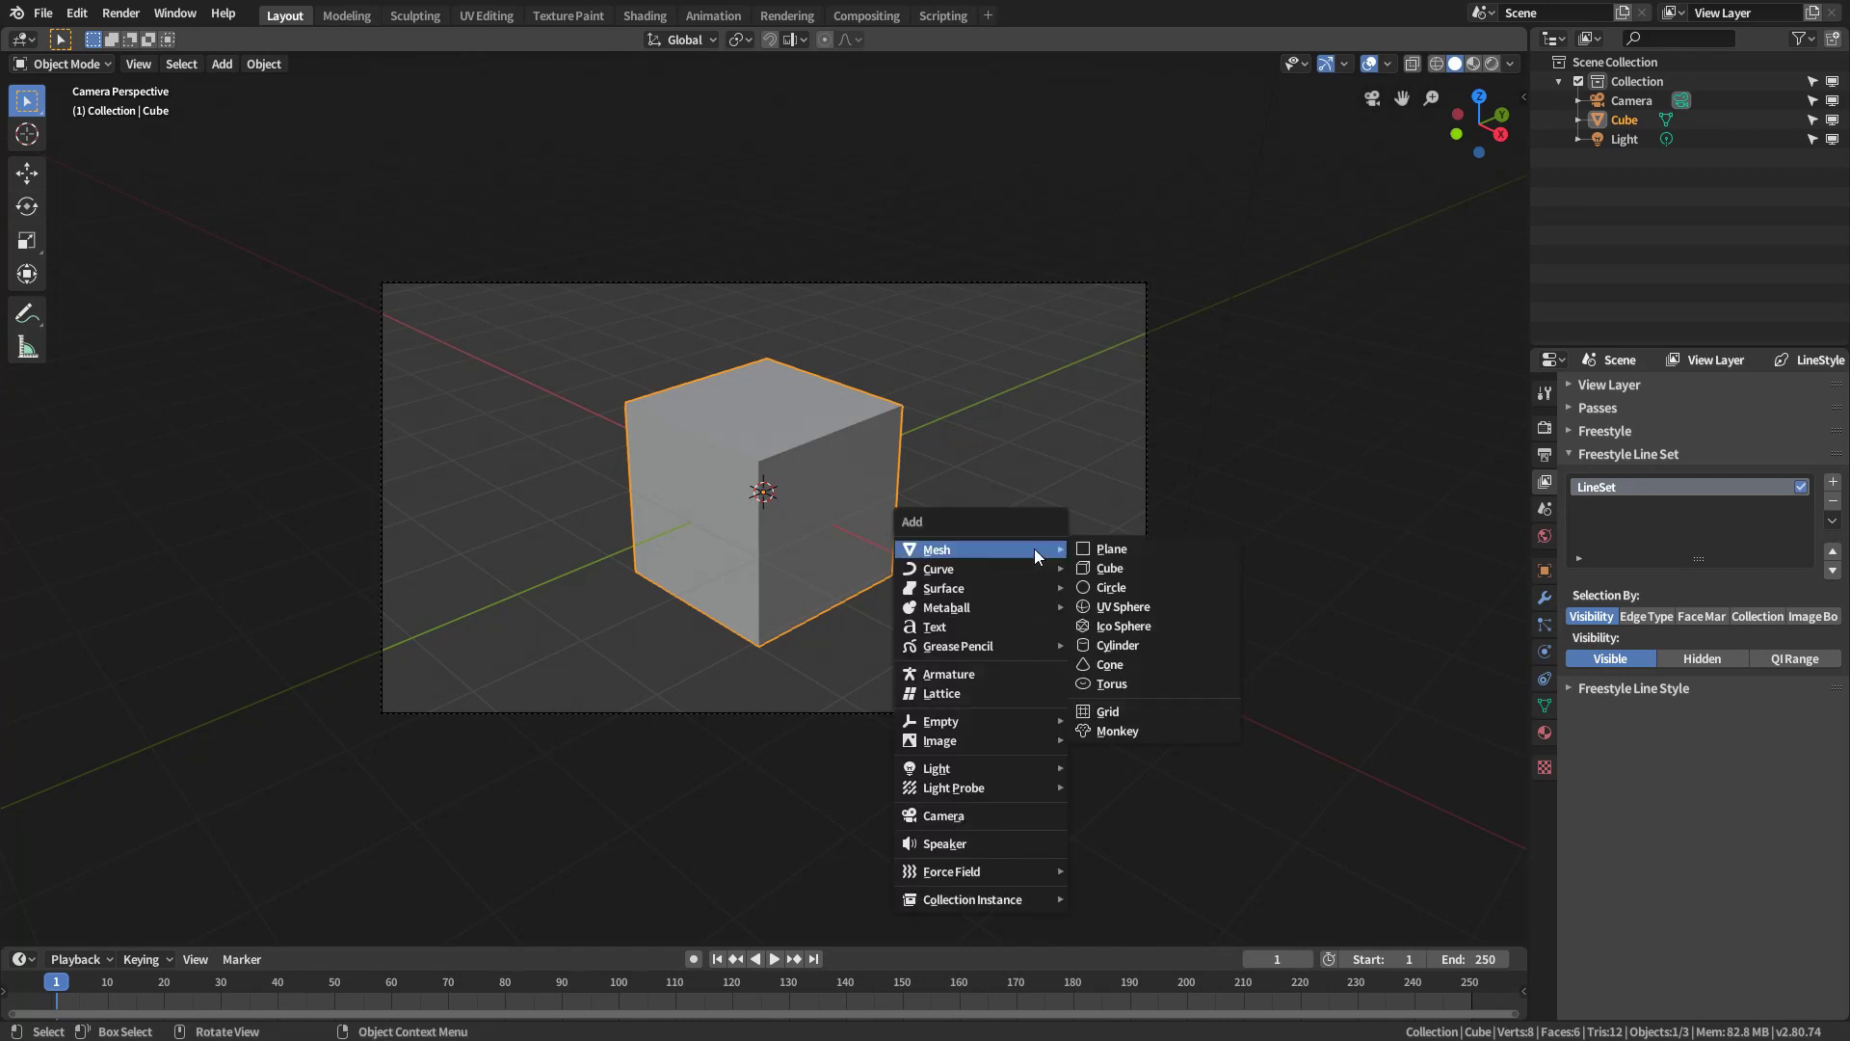
click(1123, 606)
key(g)
click(1141, 538)
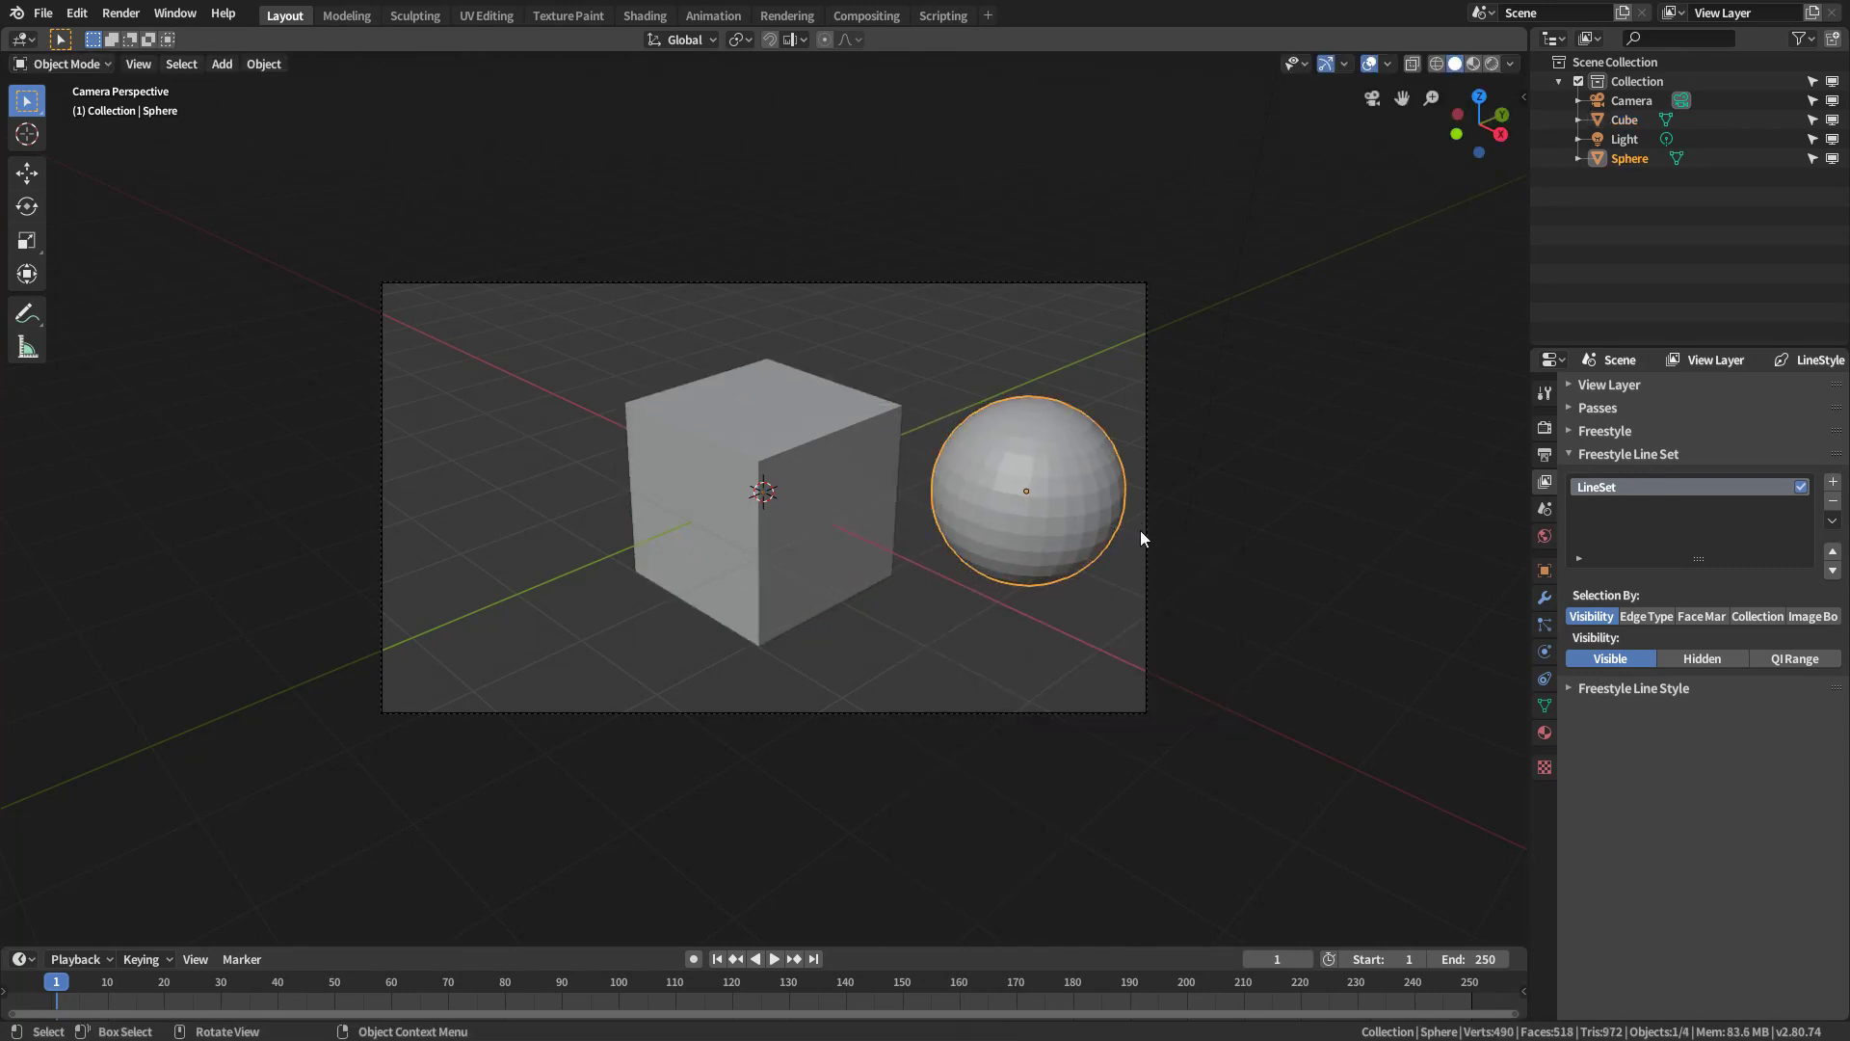
key(F12)
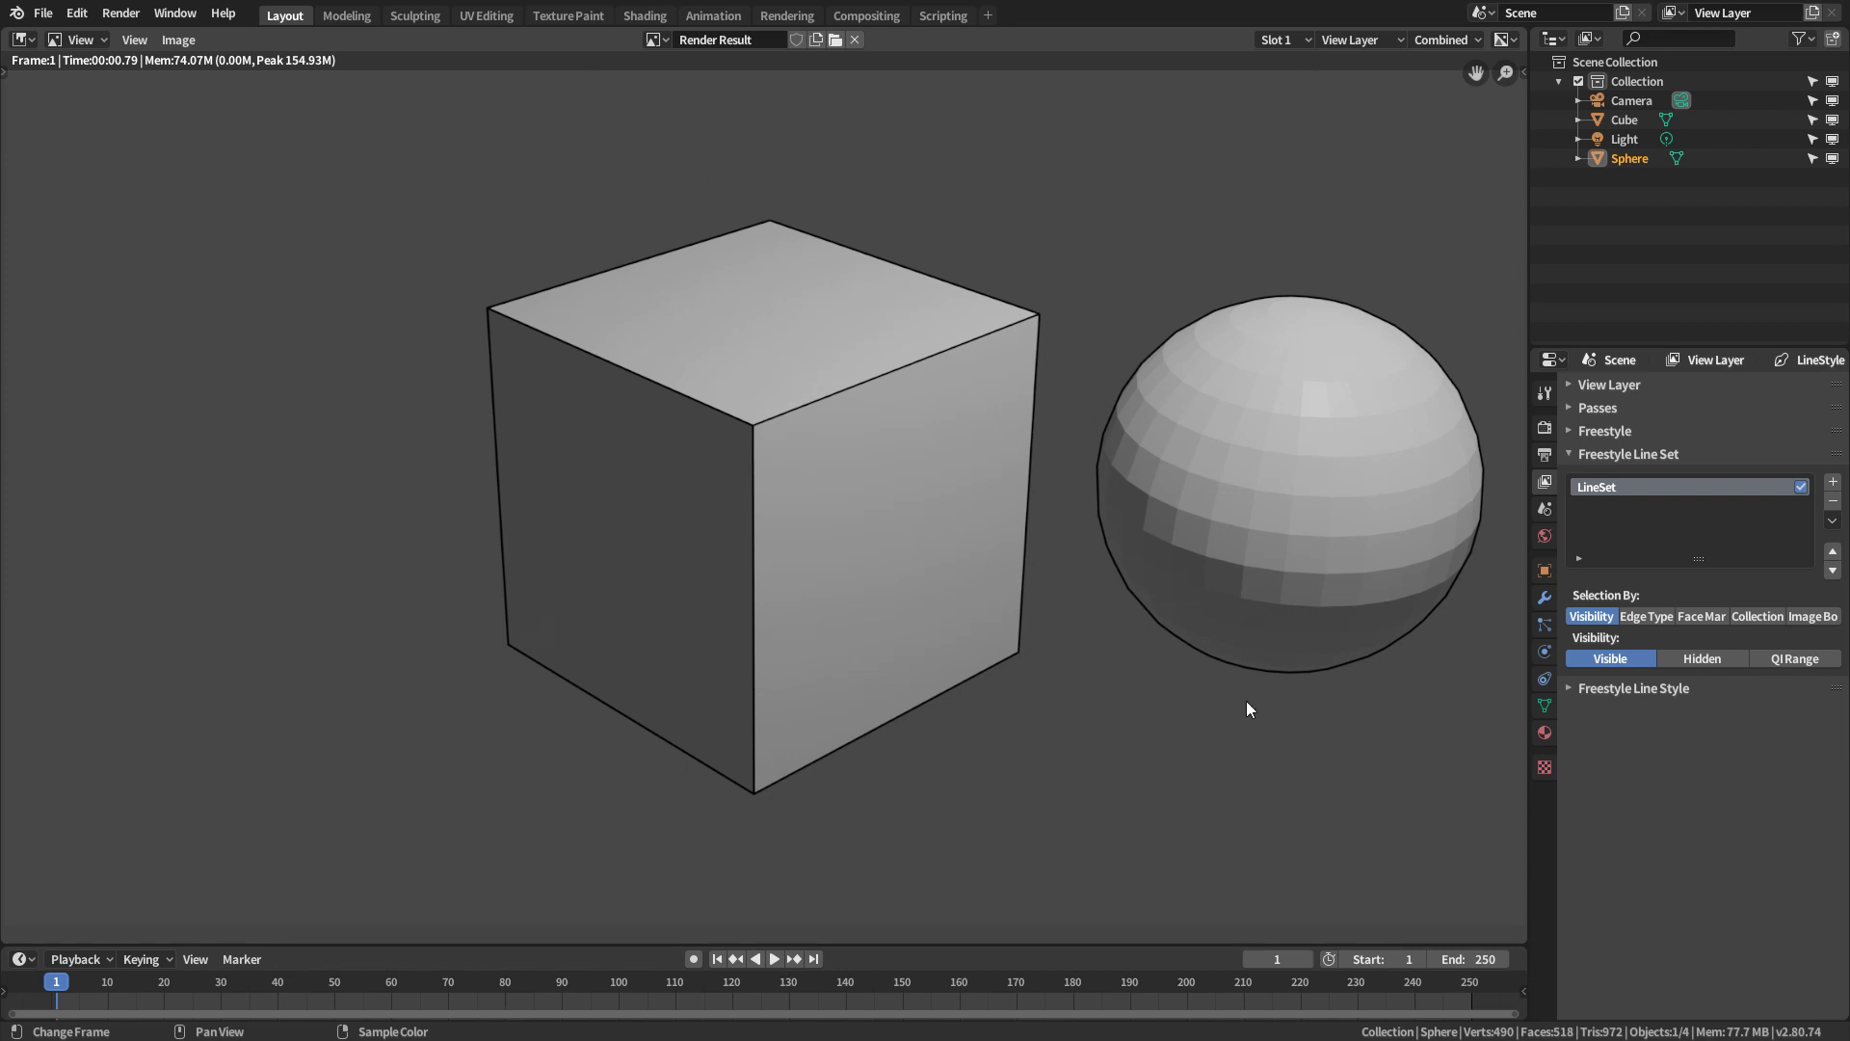
Set the line set's visibility to Hidden and render, comparing the result with the wireframe view of the objects
click(1709, 661)
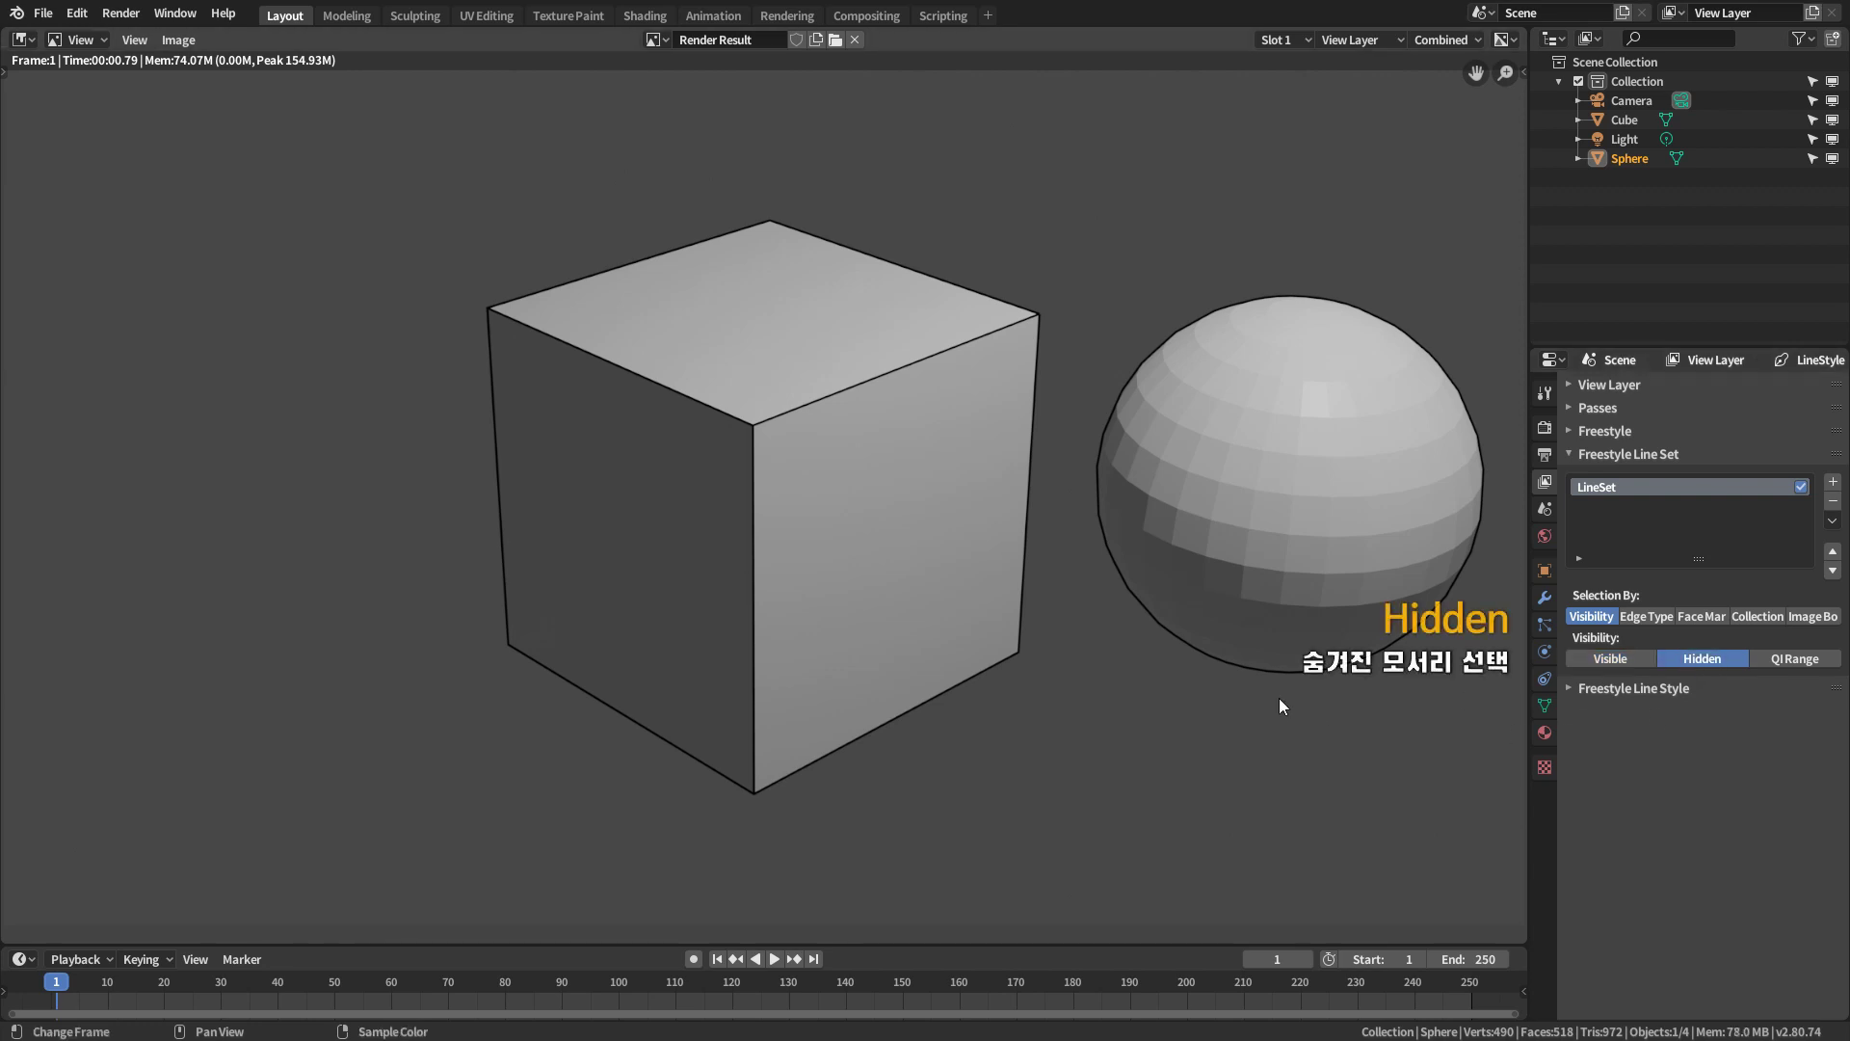
key(F12)
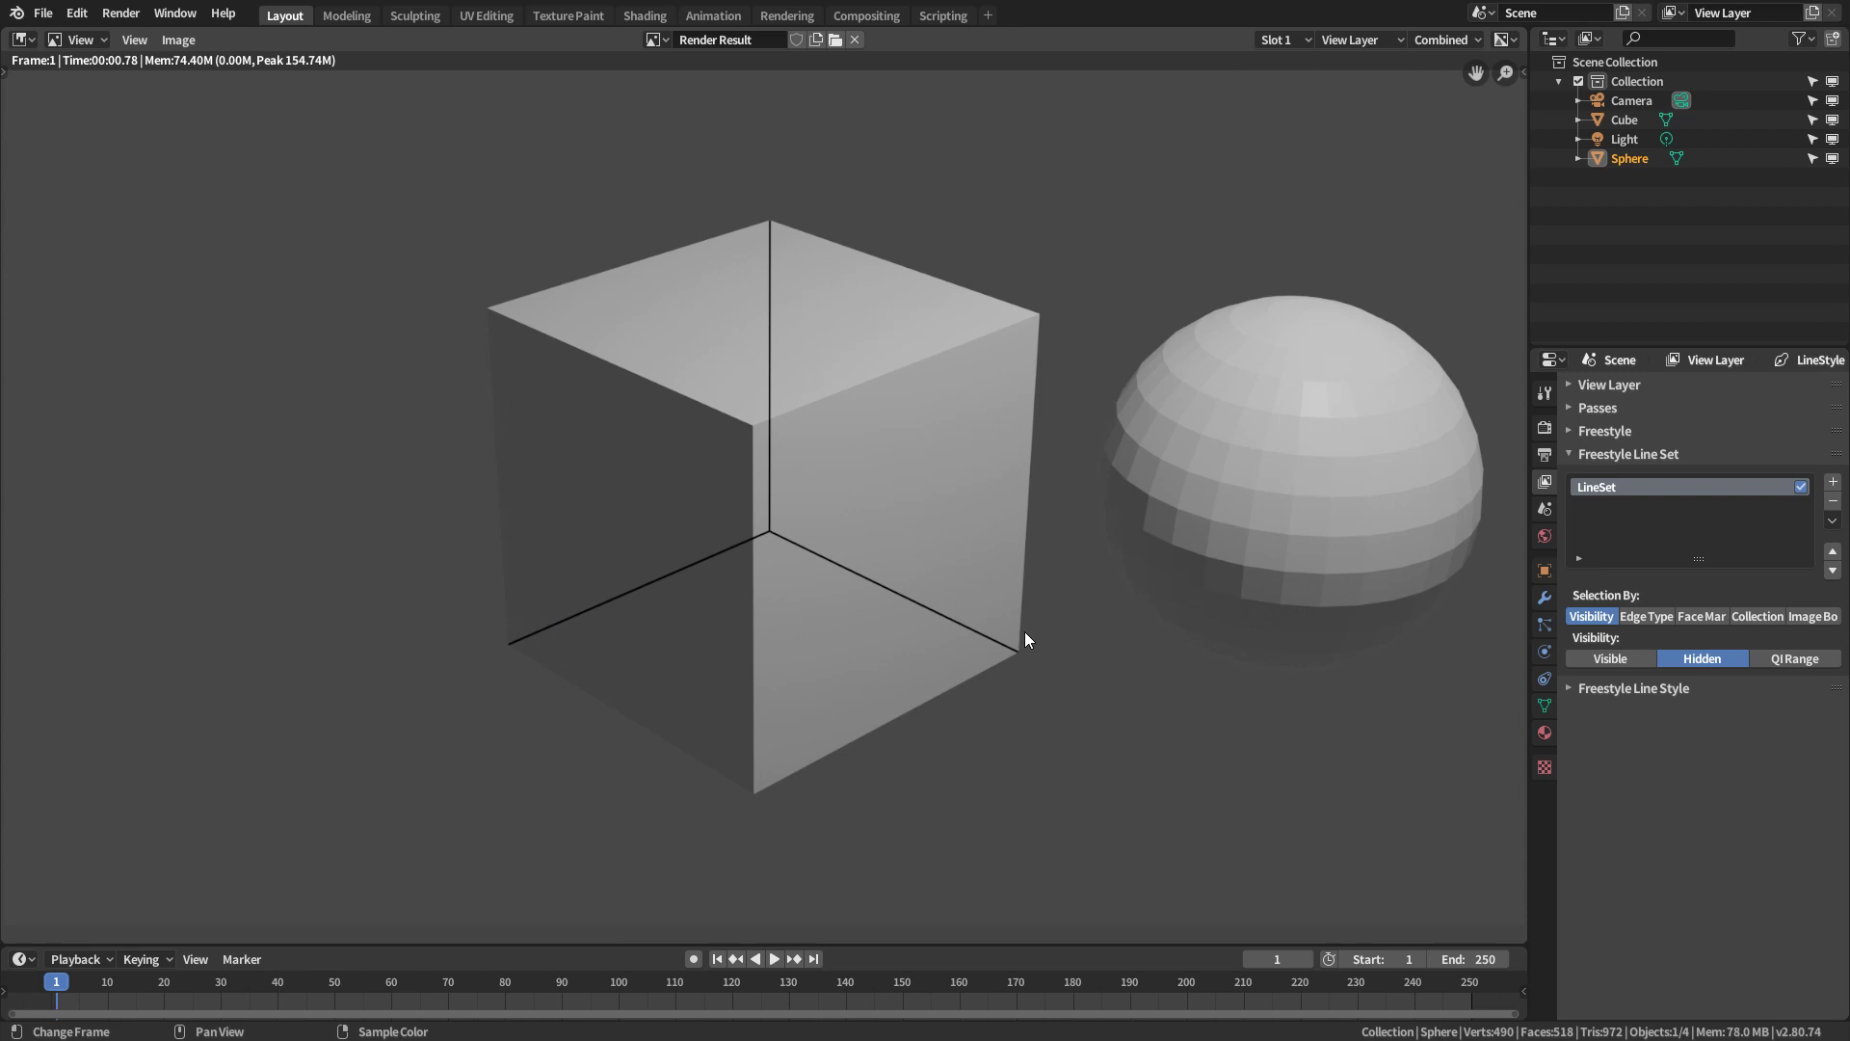
key(Escape)
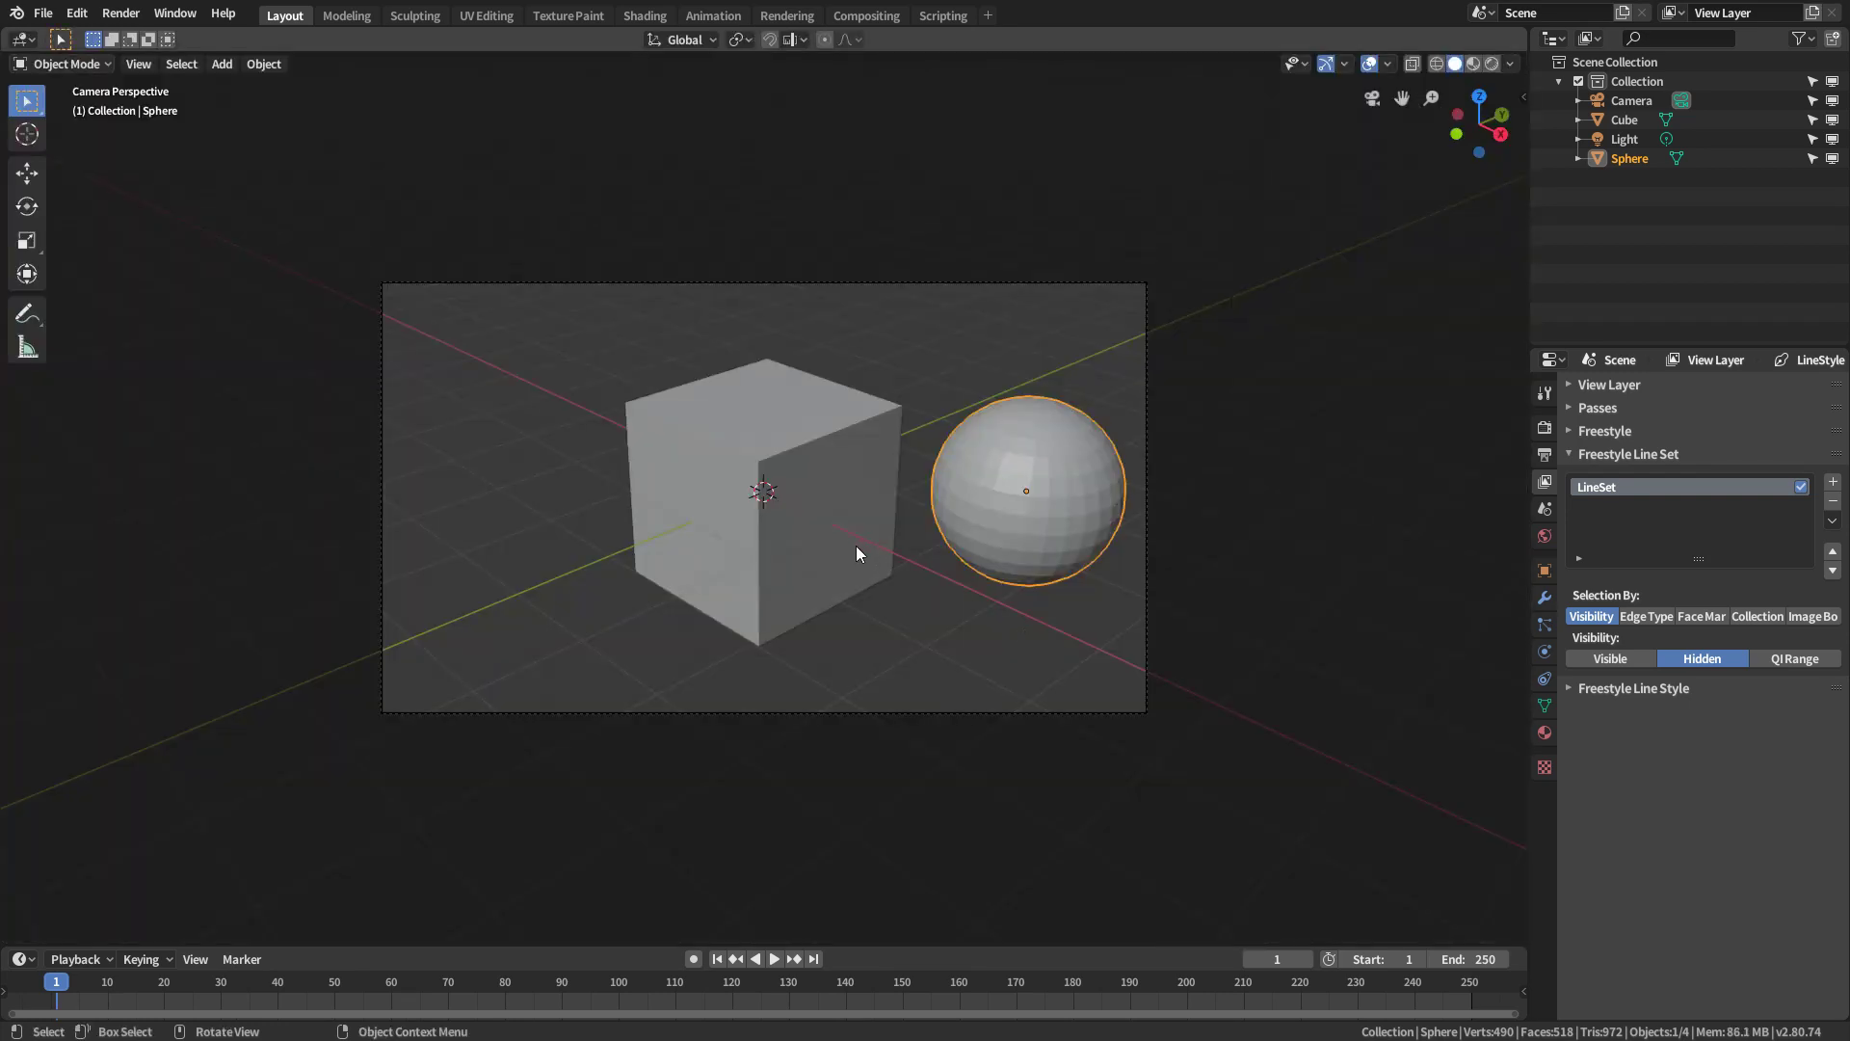
key(shift+z)
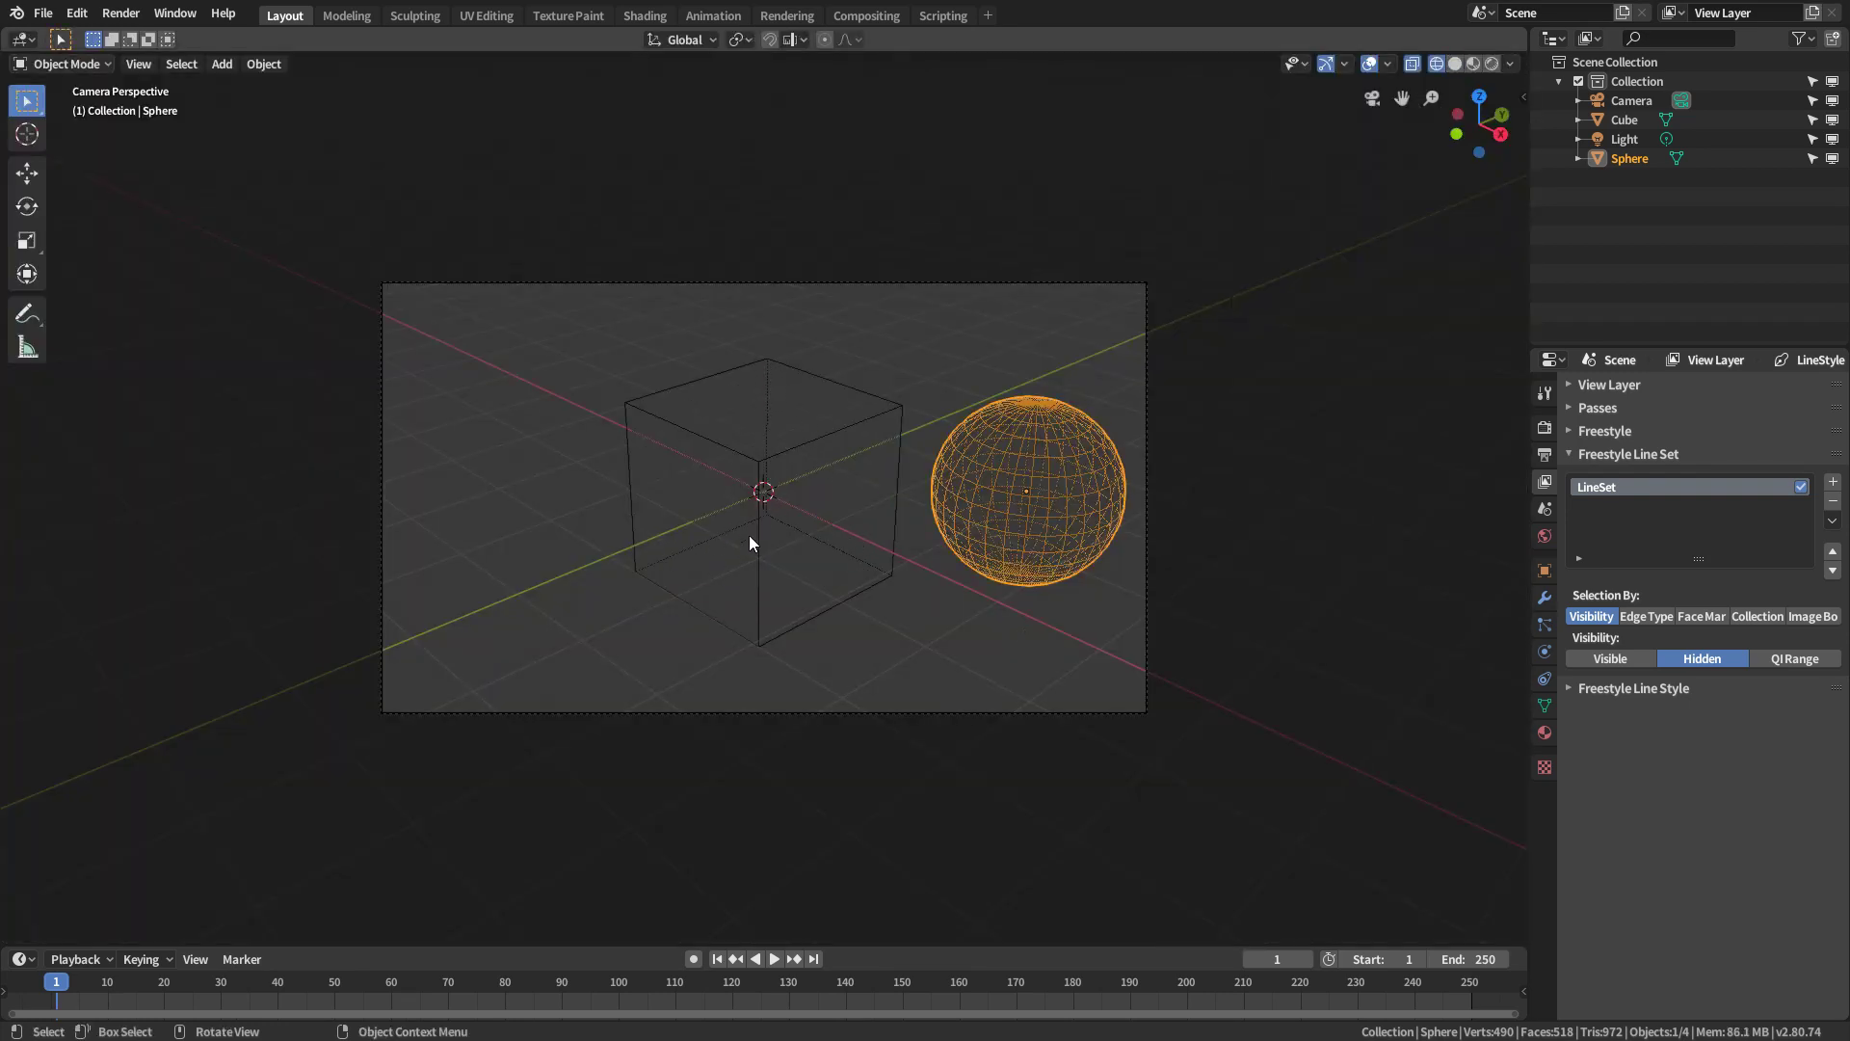
key(F12)
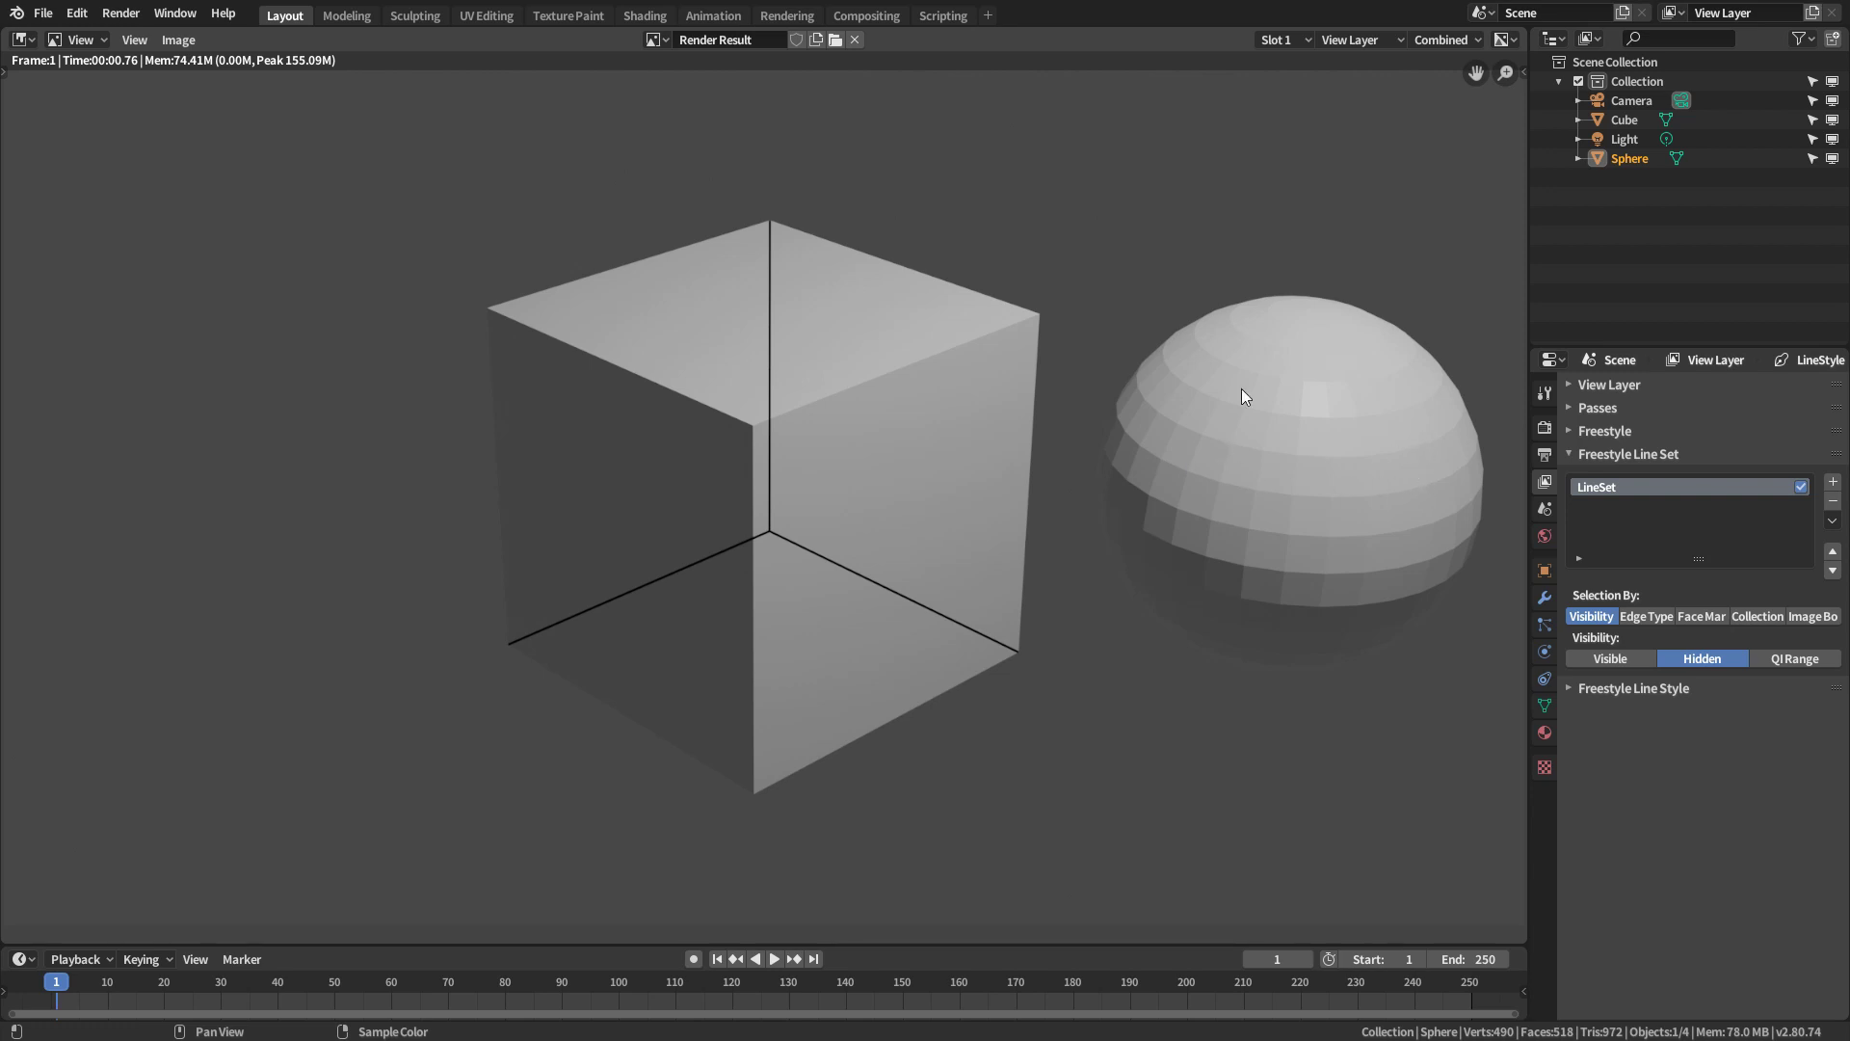
Render the scene with line visibility set to Visible, and switch the visibility option to QI Range
click(1619, 660)
key(F12)
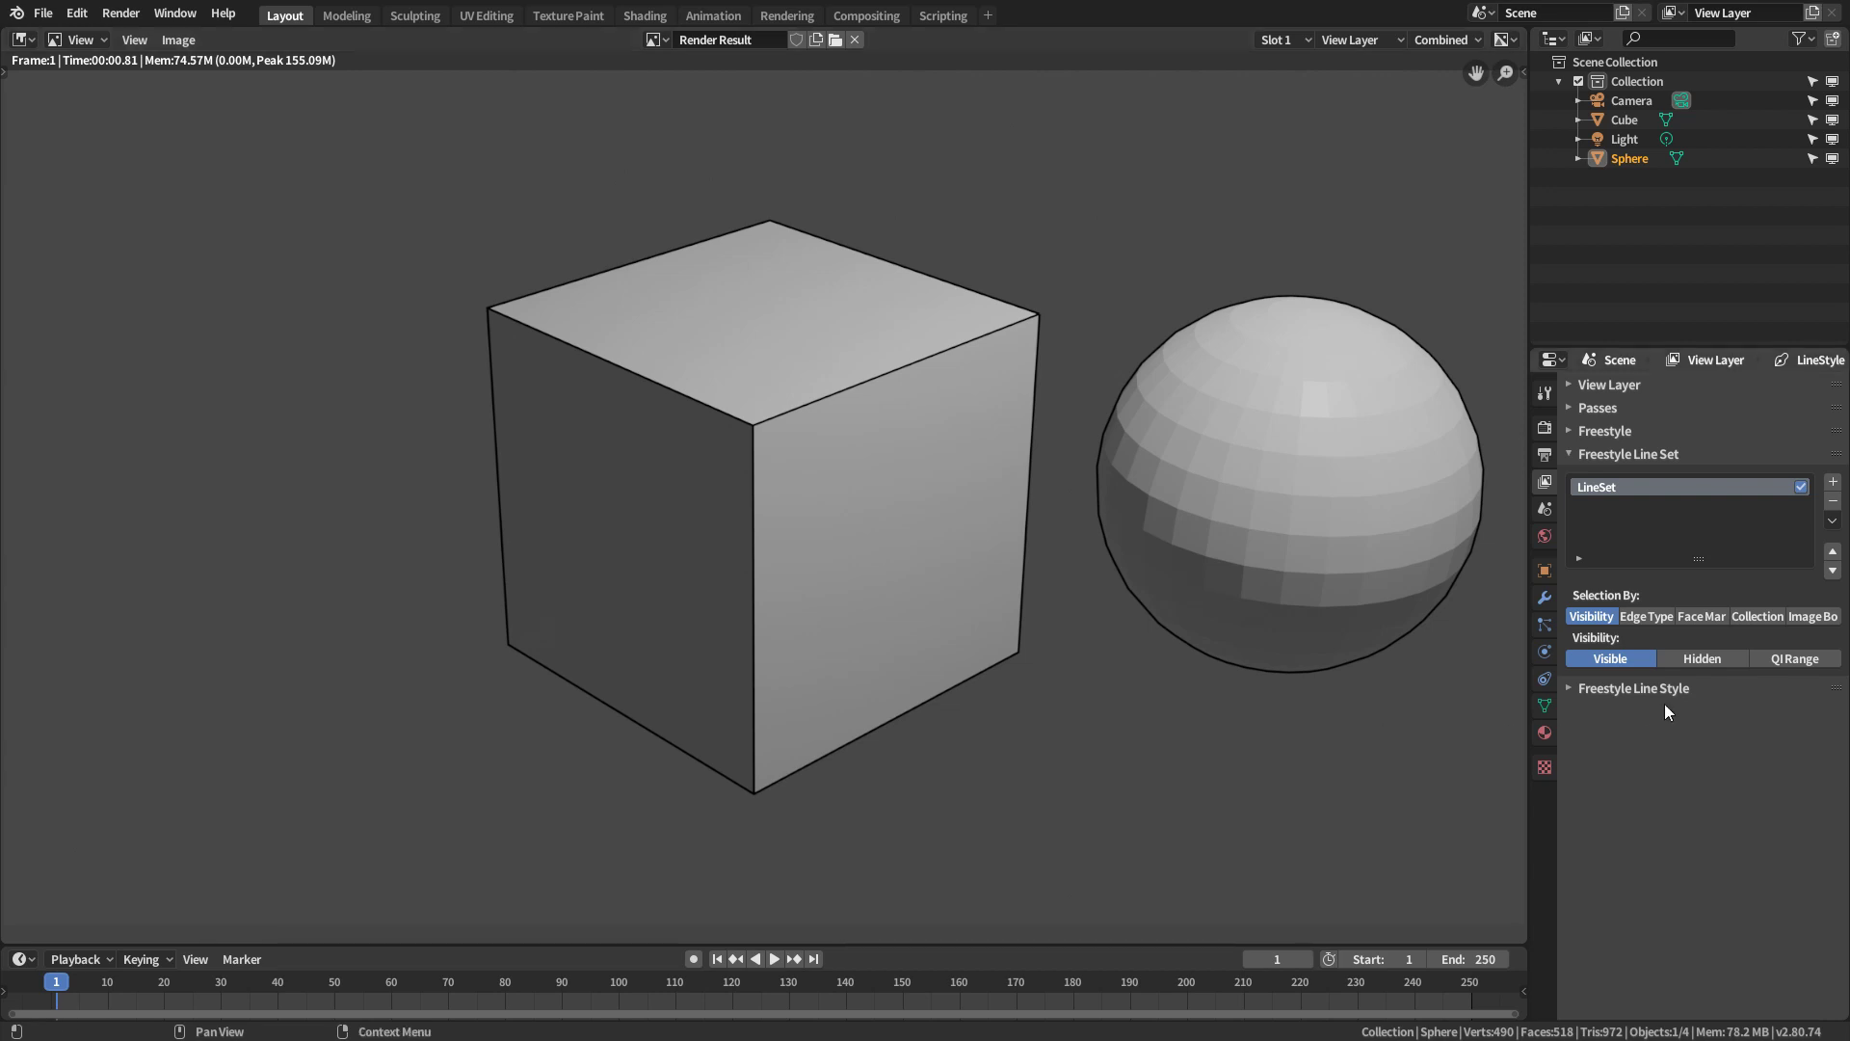
click(1794, 659)
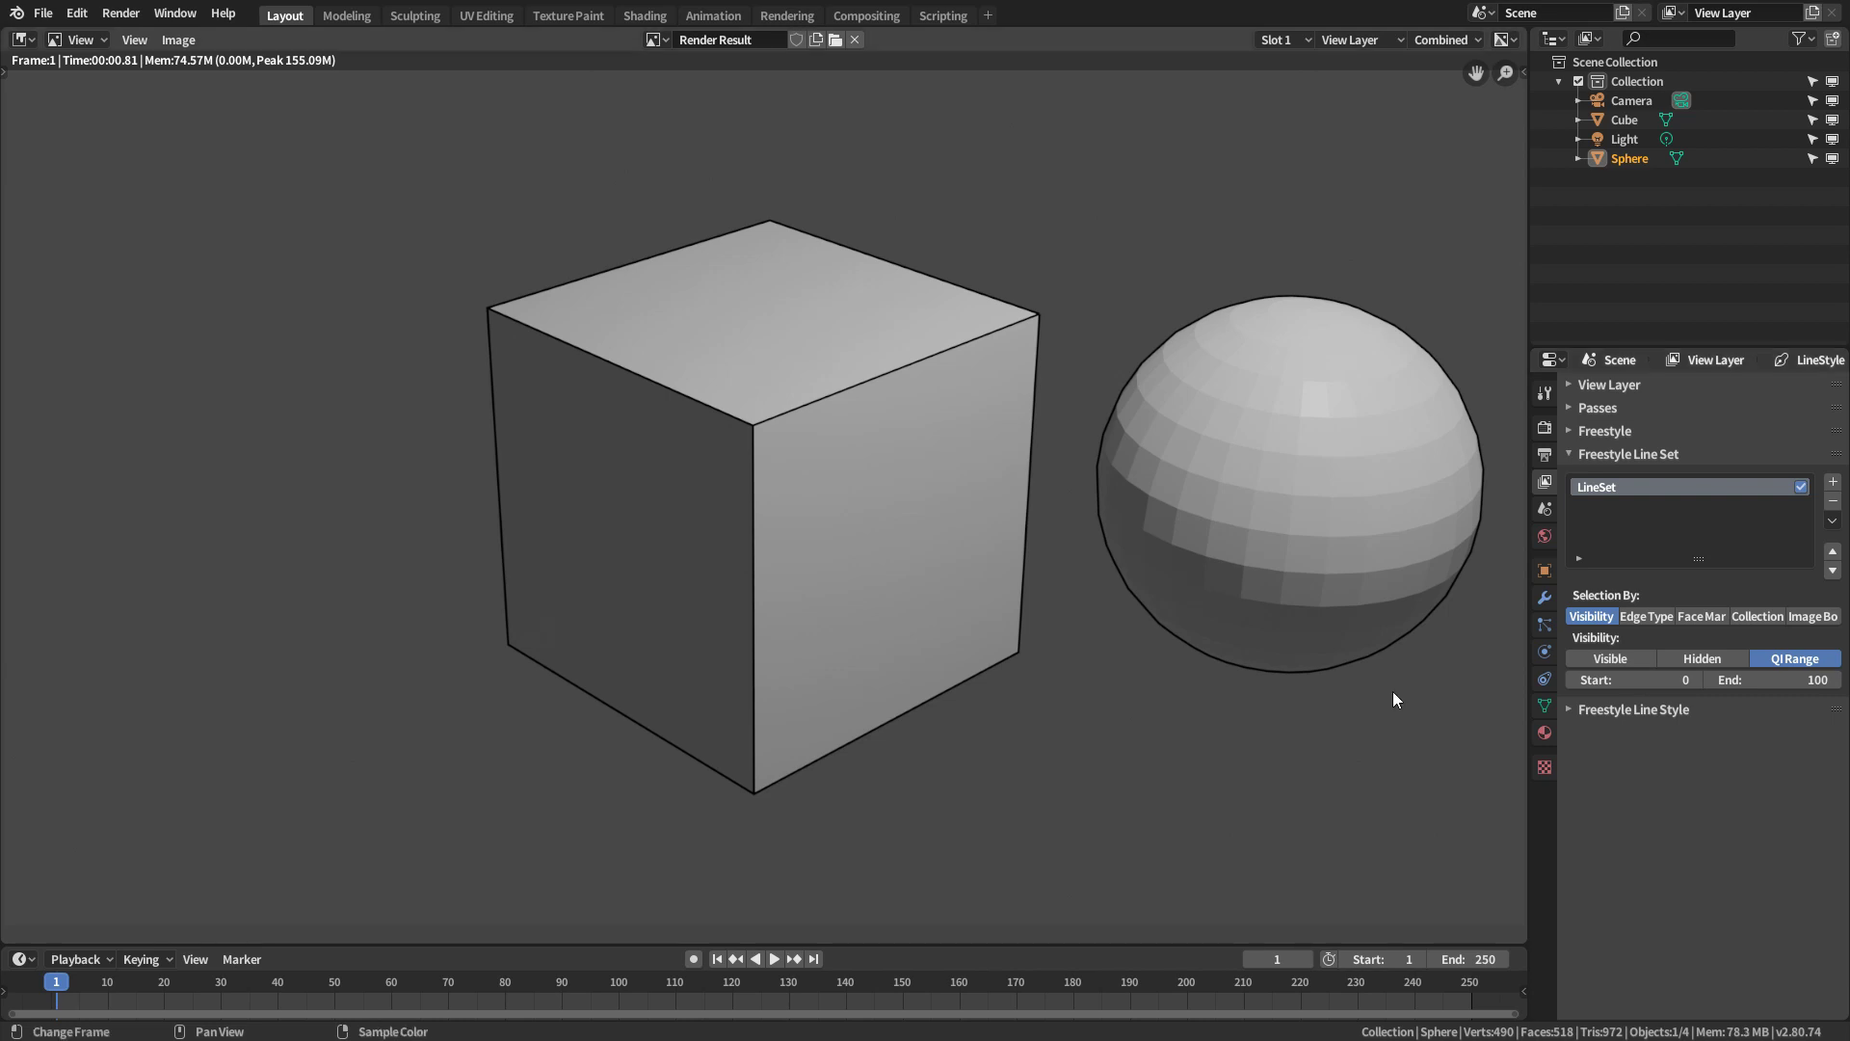
Add a plane mesh to the scene and align it to the view
key(Escape)
key(shift+a)
click(866, 531)
key(F9)
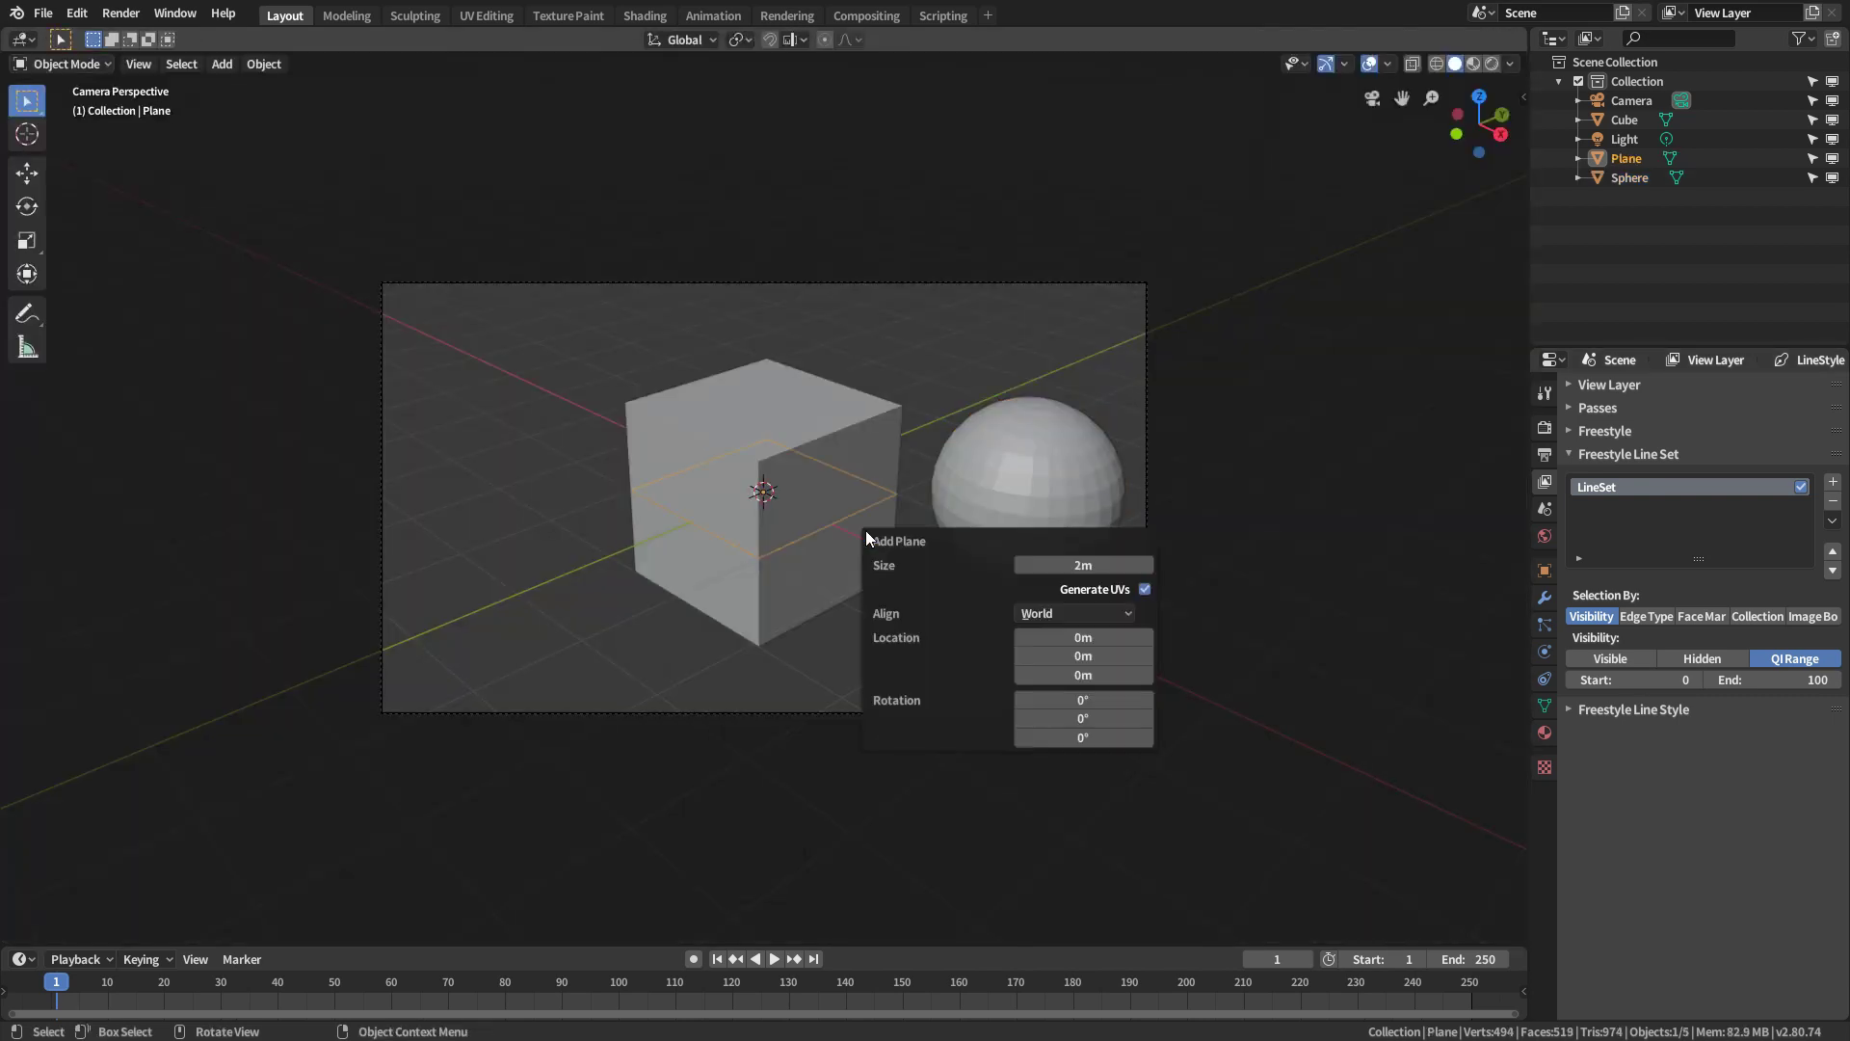
click(1082, 613)
click(1068, 657)
Move the plane toward the camera and scale it to cover the left part of the cube, and render the camera view
key(s)
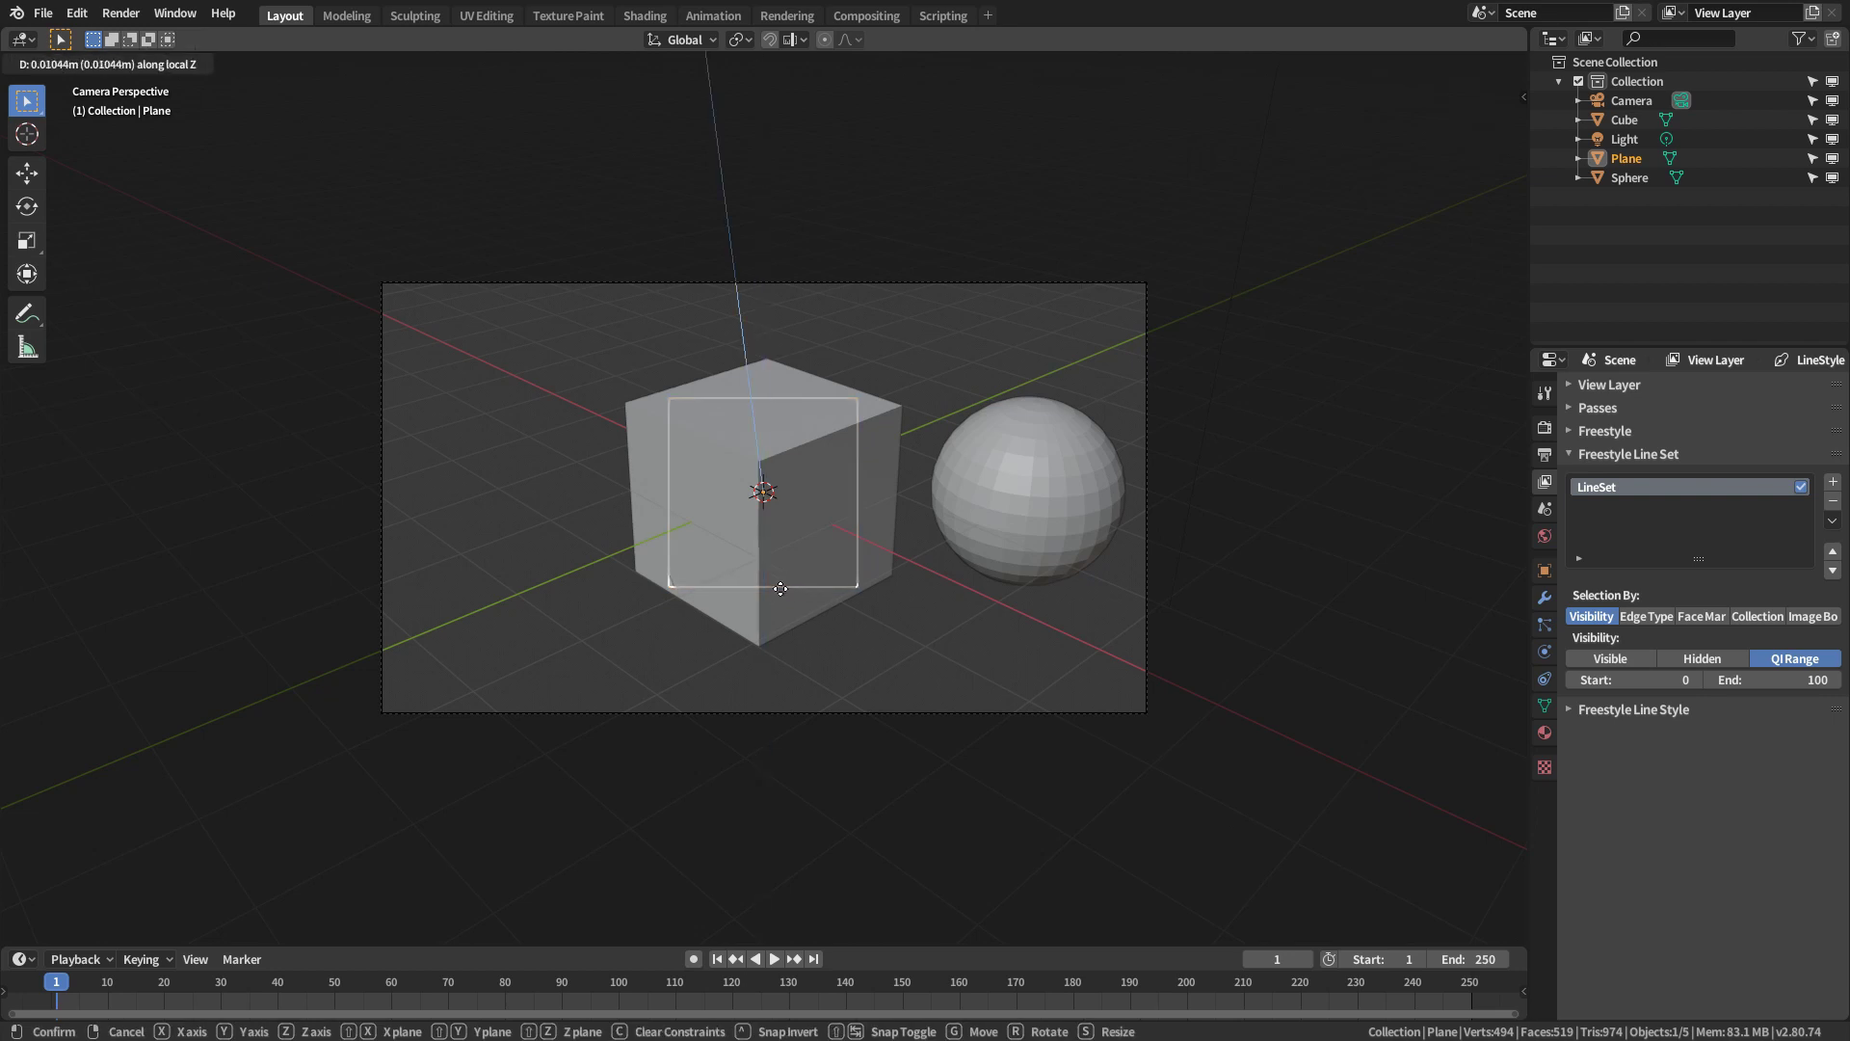
click(777, 669)
key(g)
click(824, 636)
key(s)
click(878, 647)
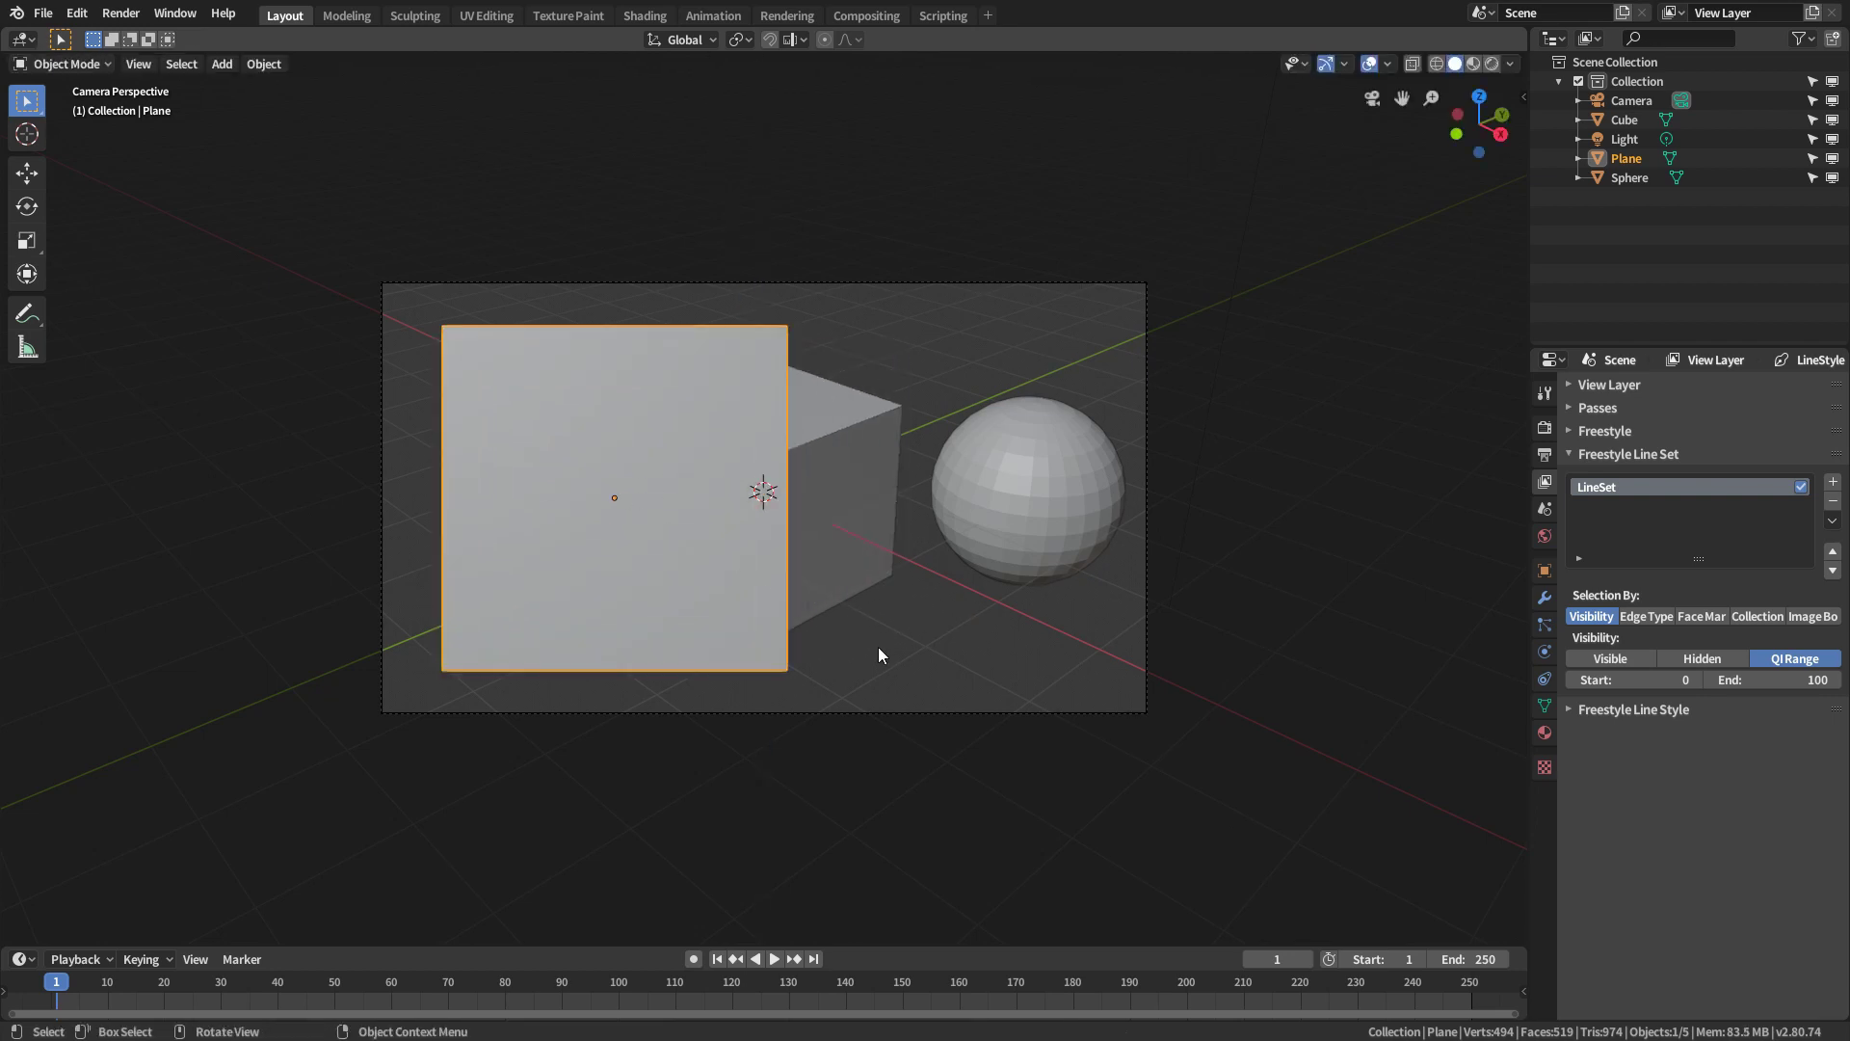
key(g)
click(835, 636)
middle_drag(979, 646, 875, 528)
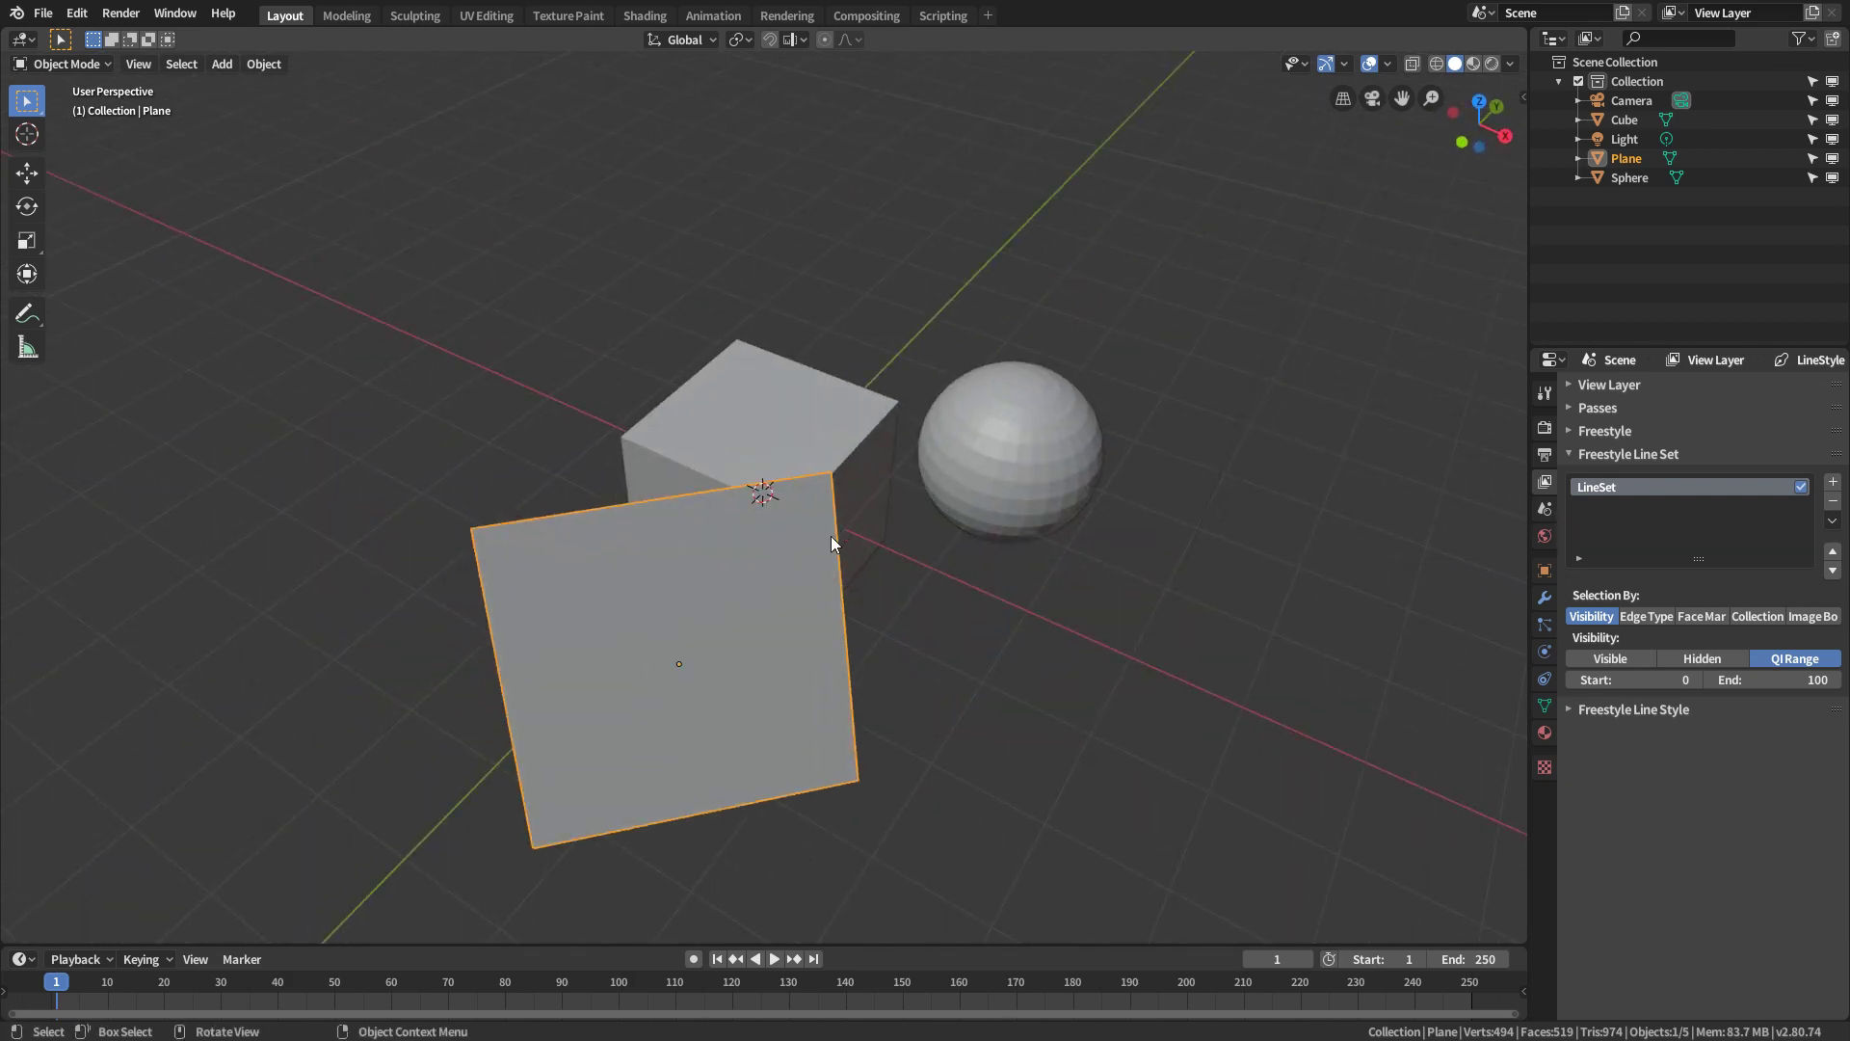
key(KP_0)
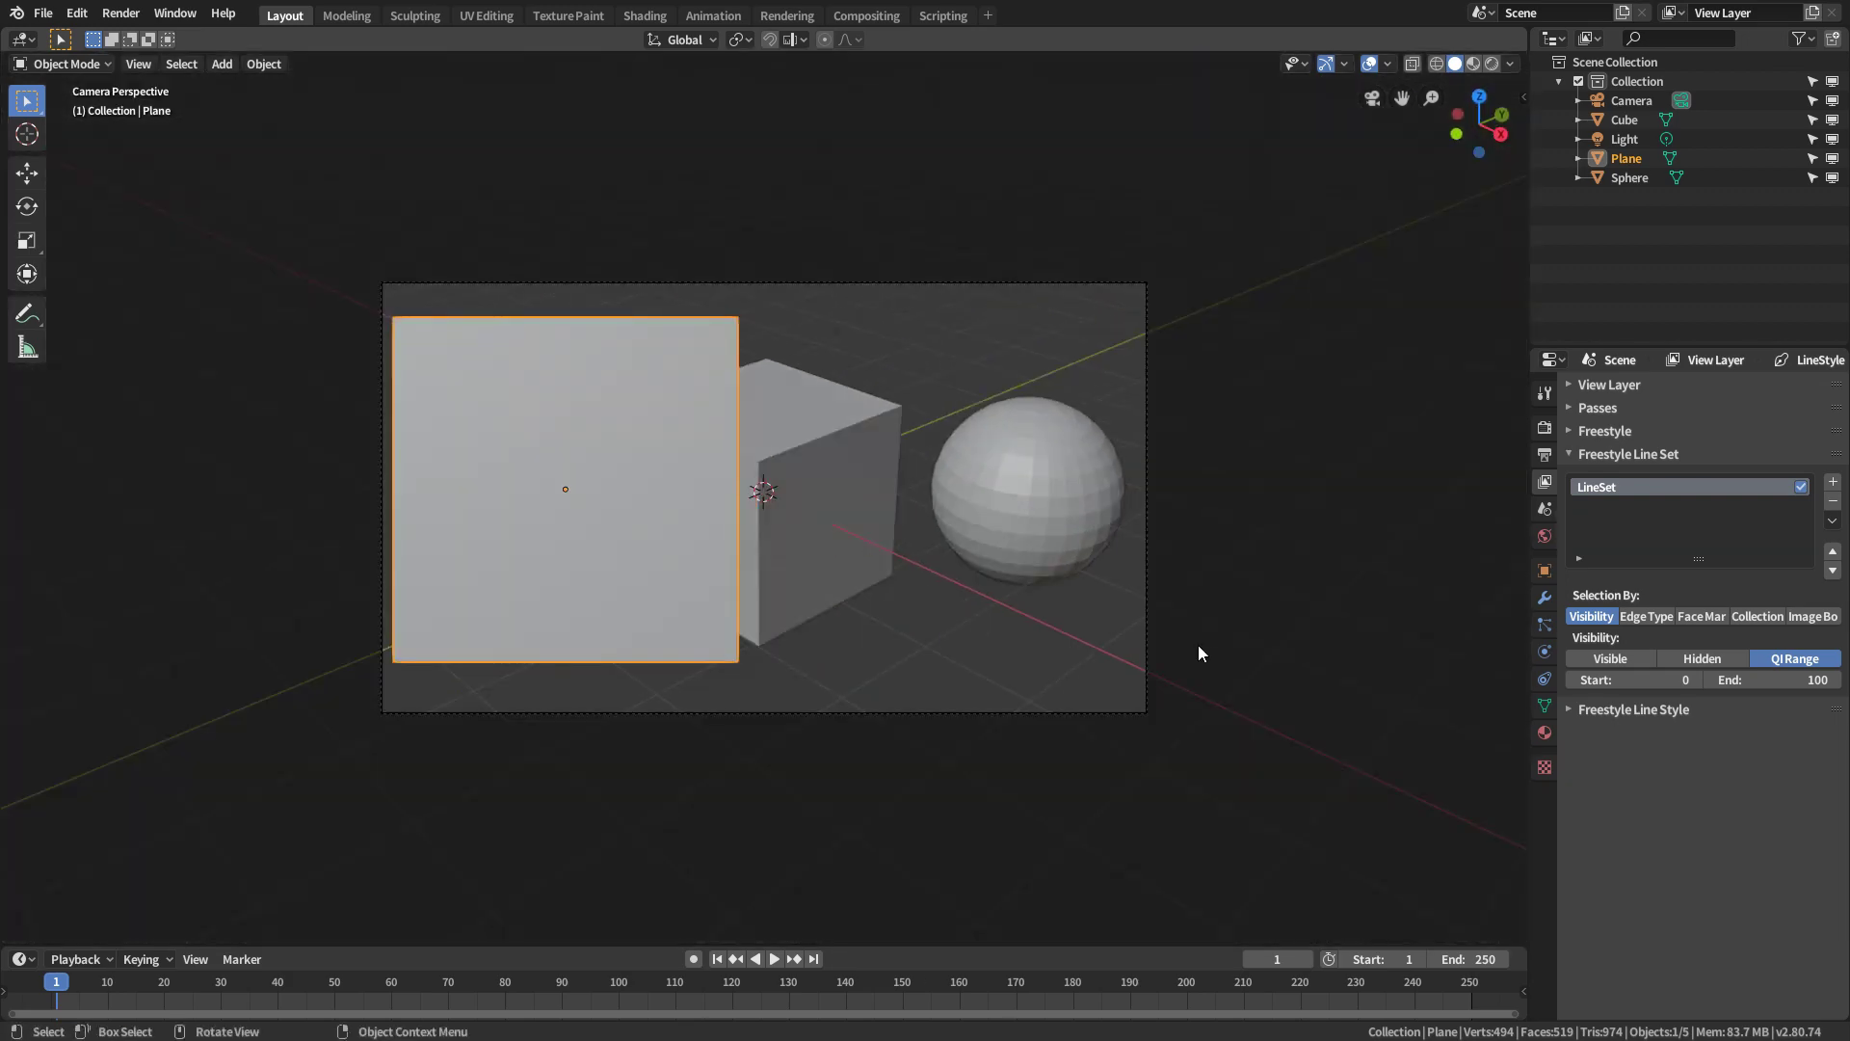
key(F12)
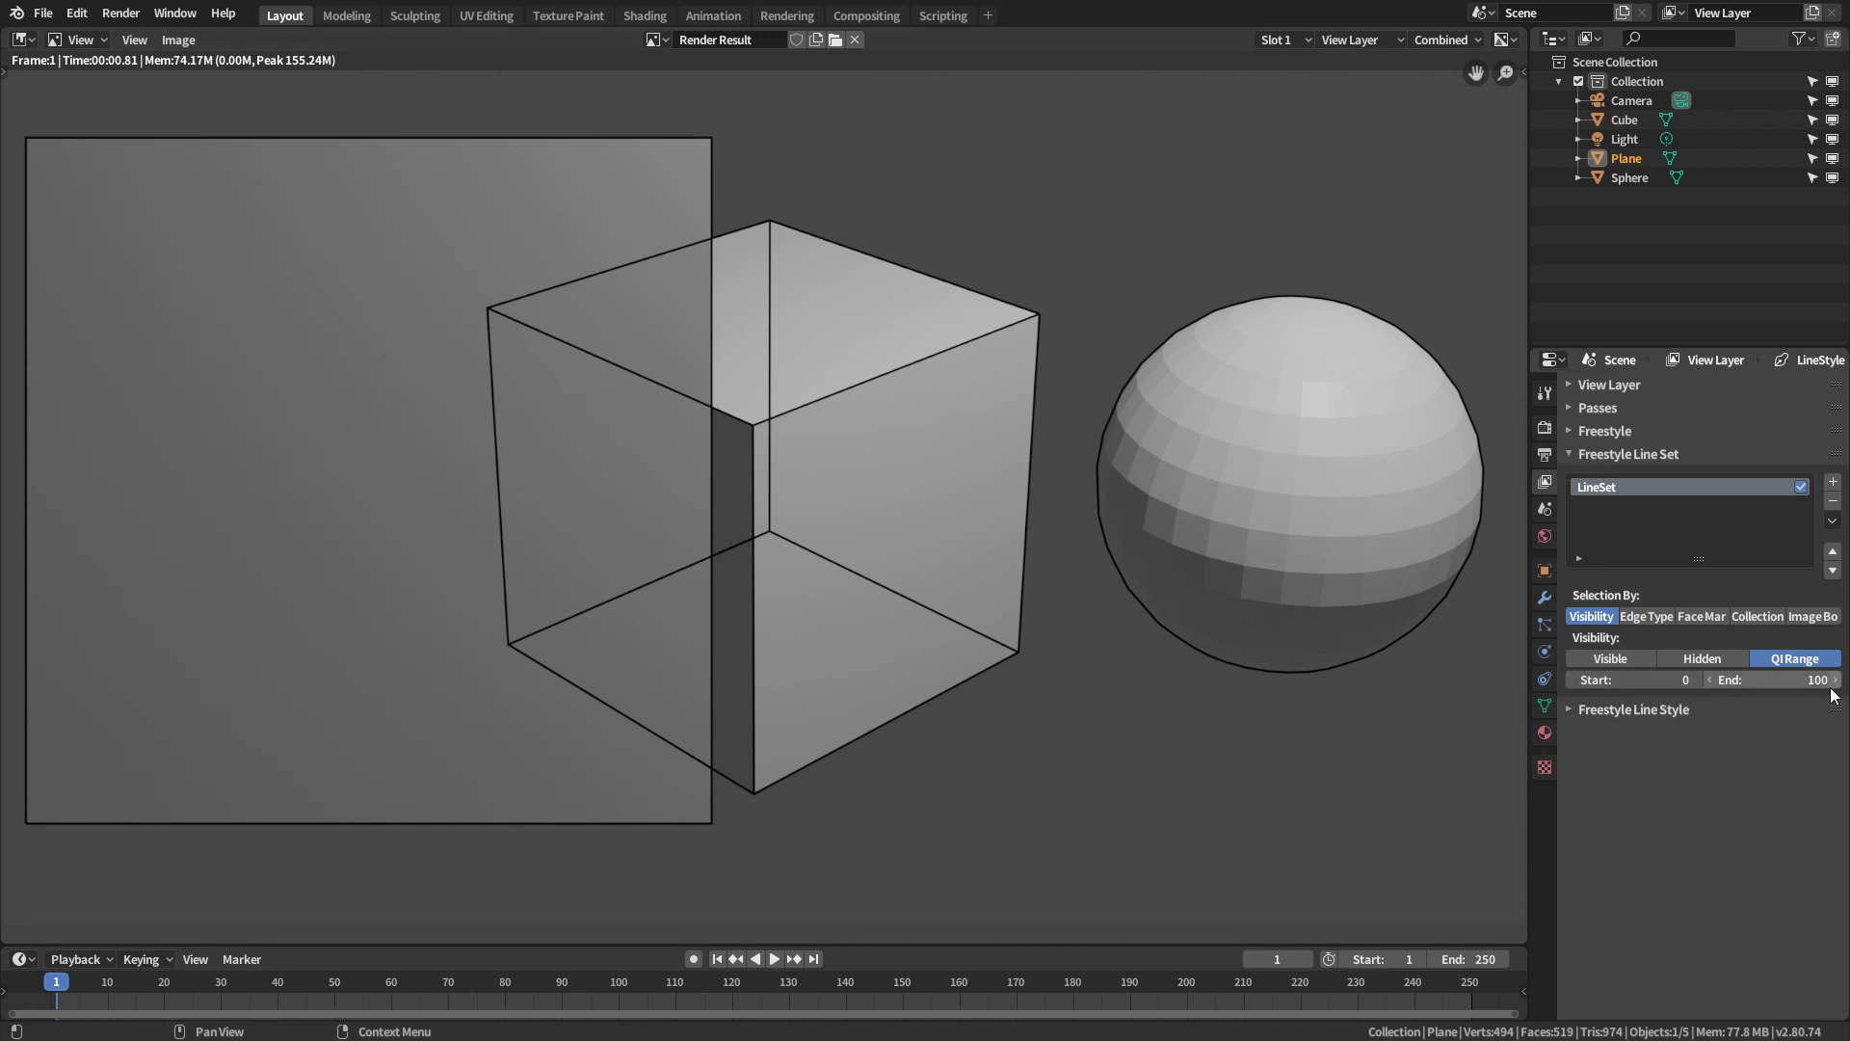
Set the QI Range end value to 1 and render the scene
click(1778, 682)
text(1)
key(Return)
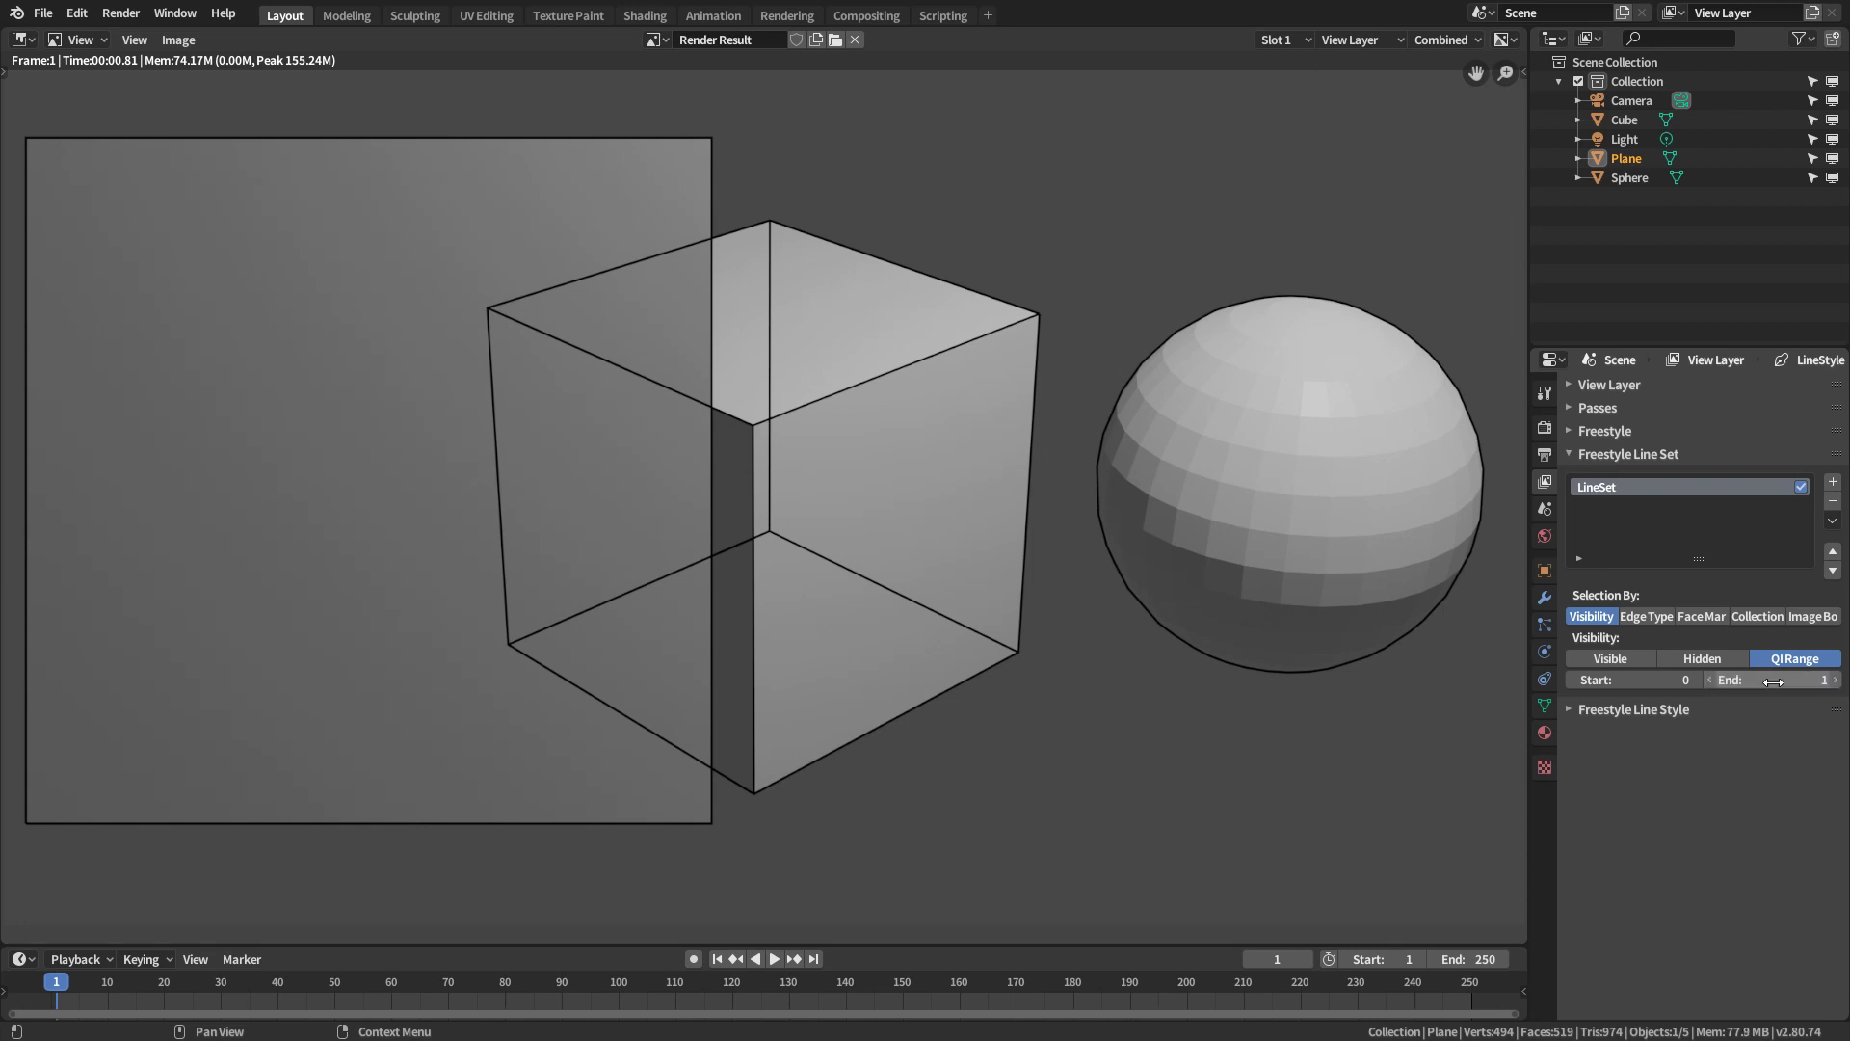
key(F12)
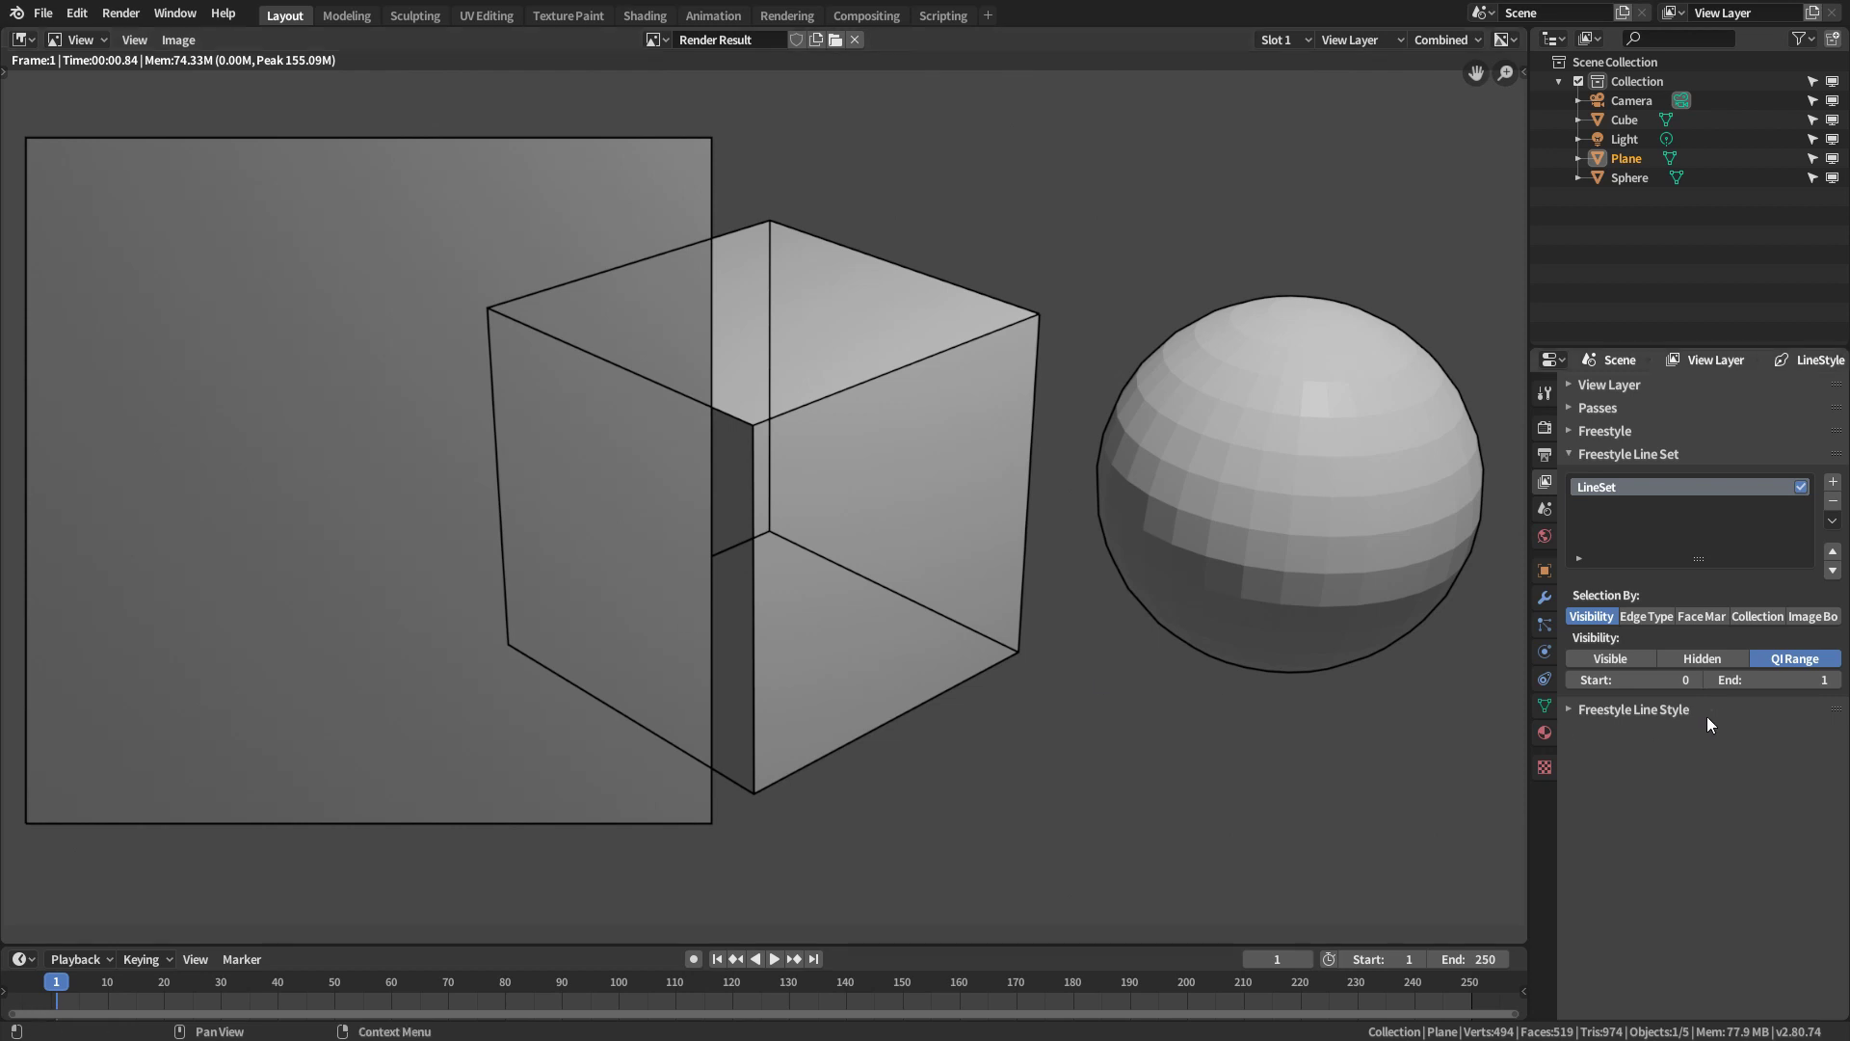
Render with the QI Range end set to 2, and again with the start set to 1
click(1836, 681)
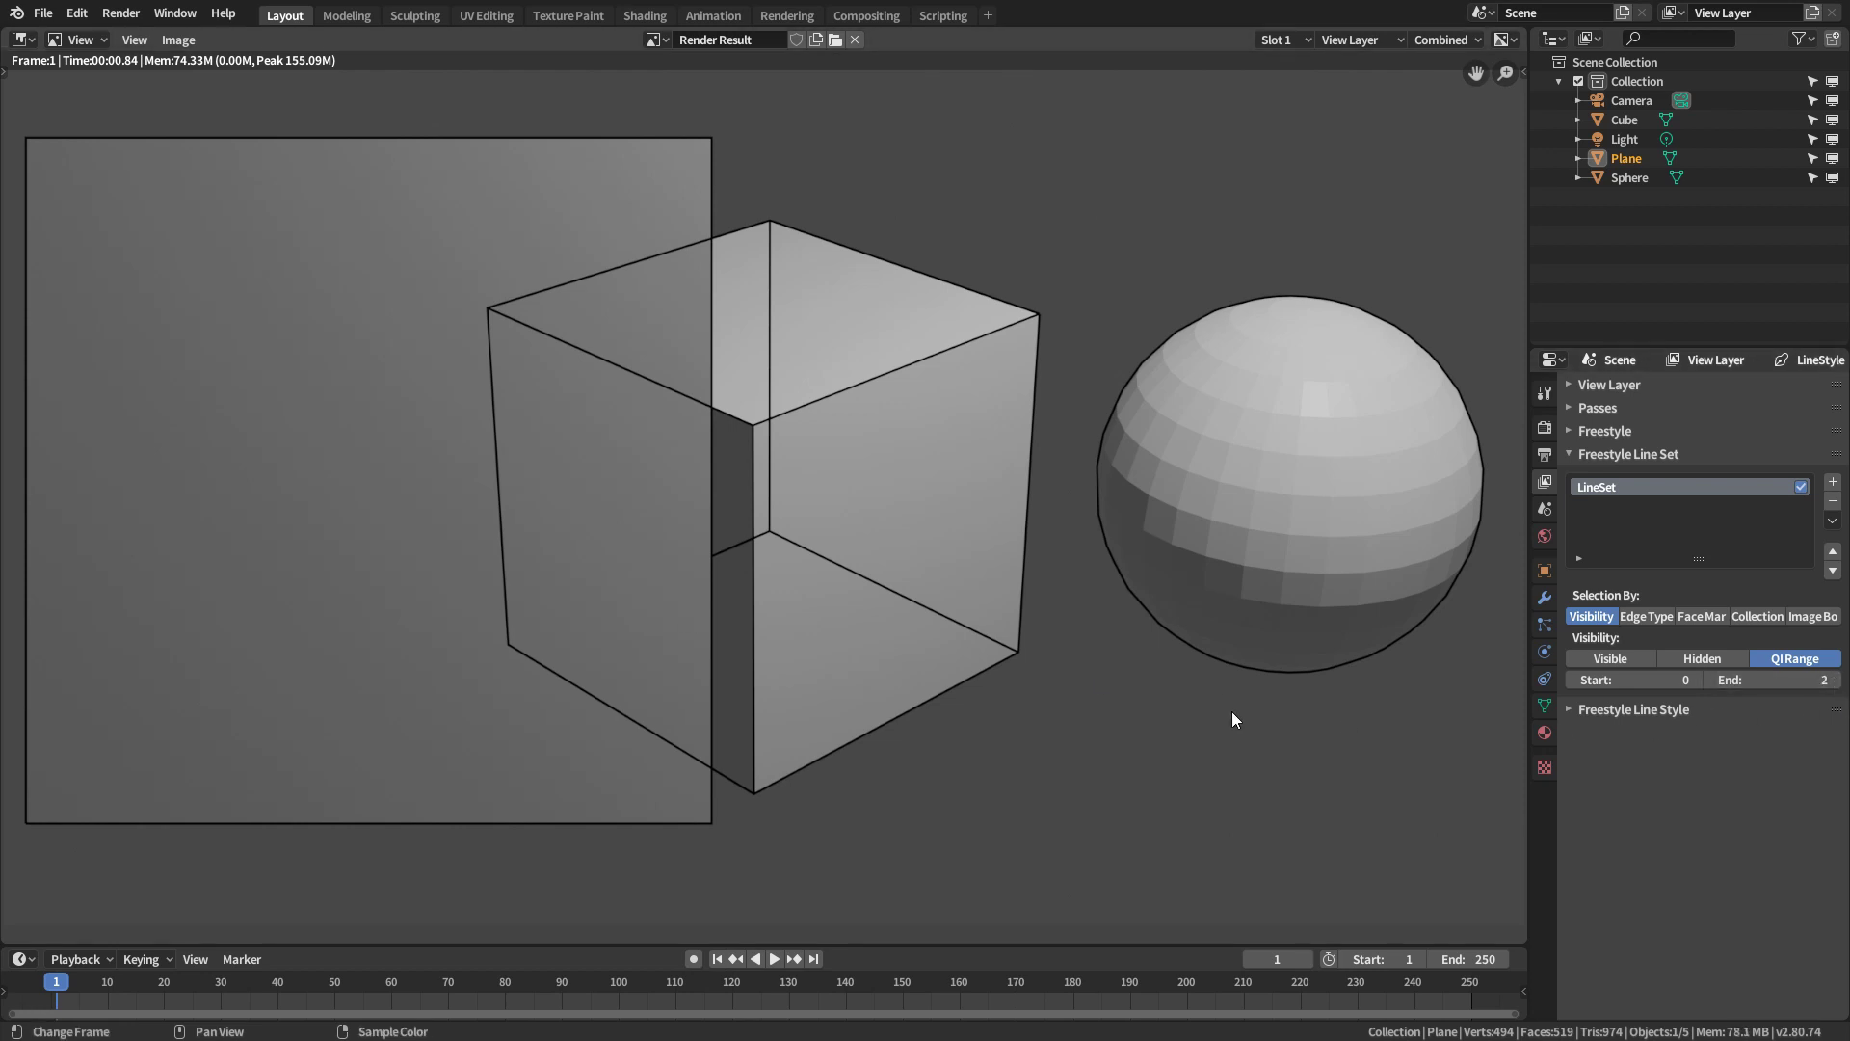
key(F12)
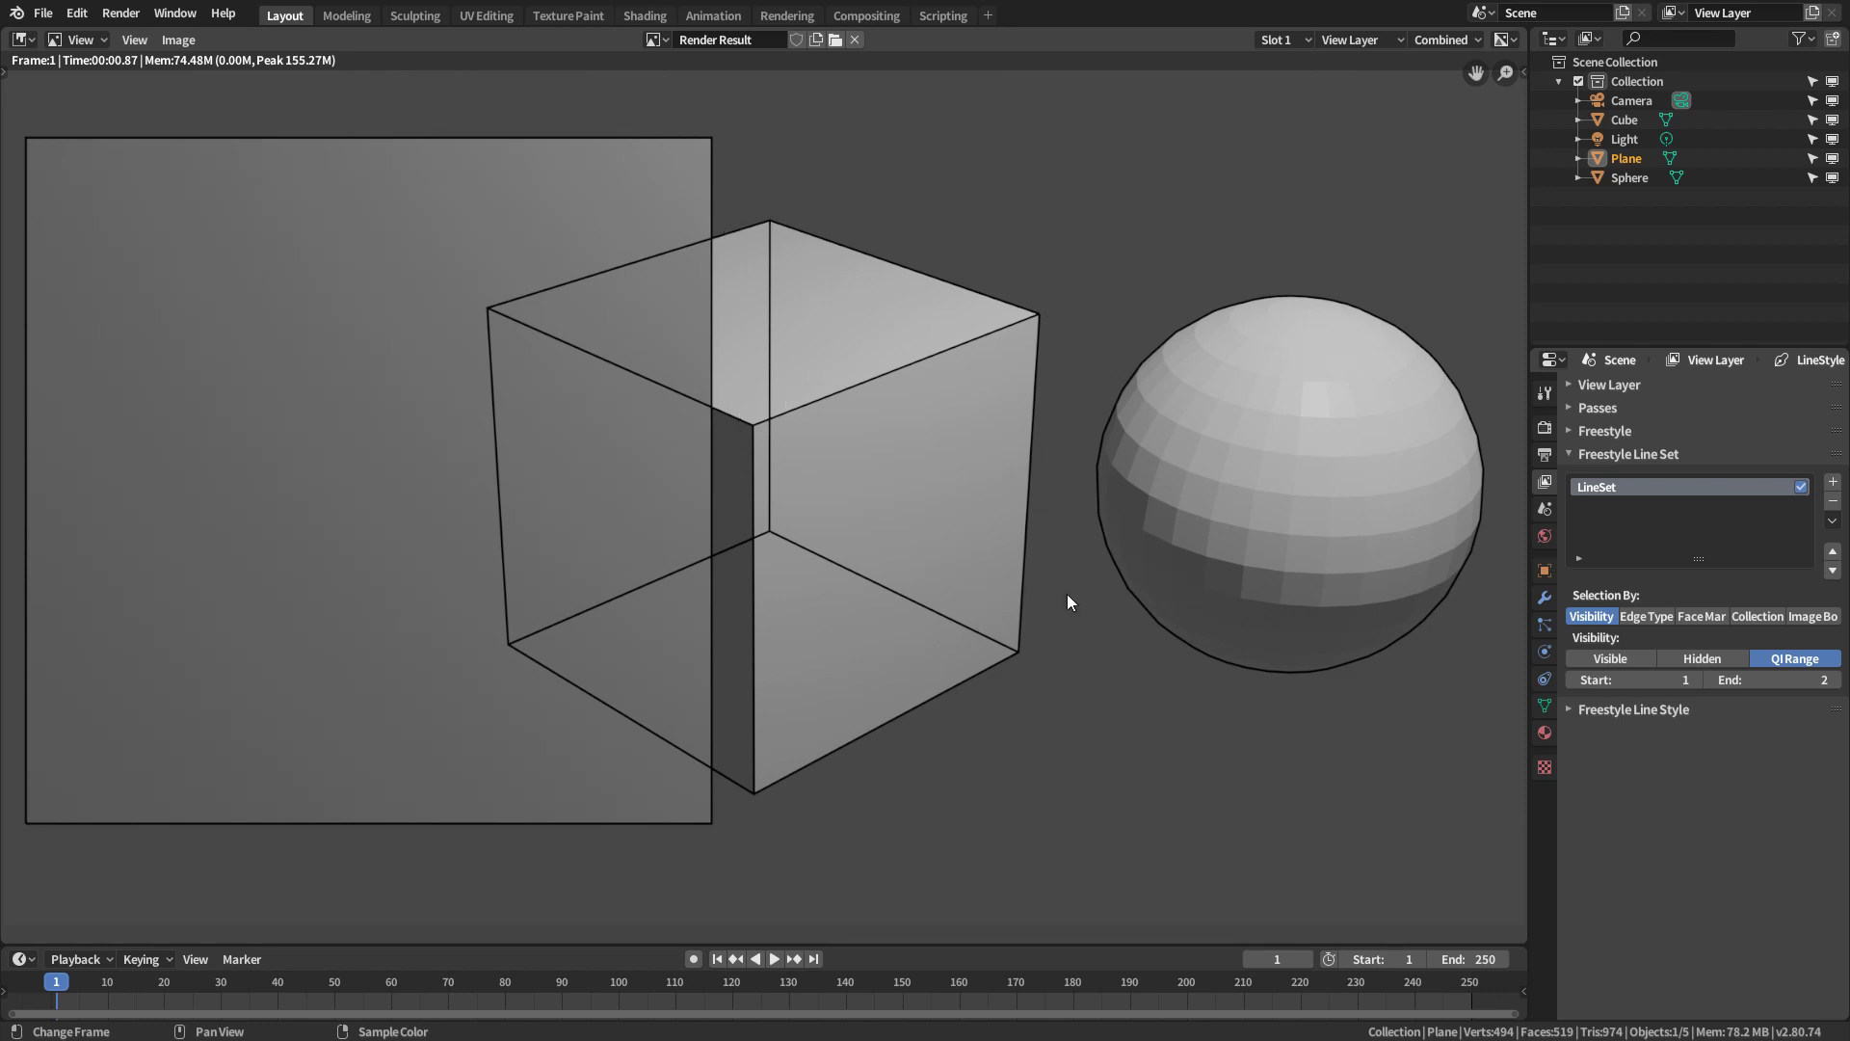
key(F12)
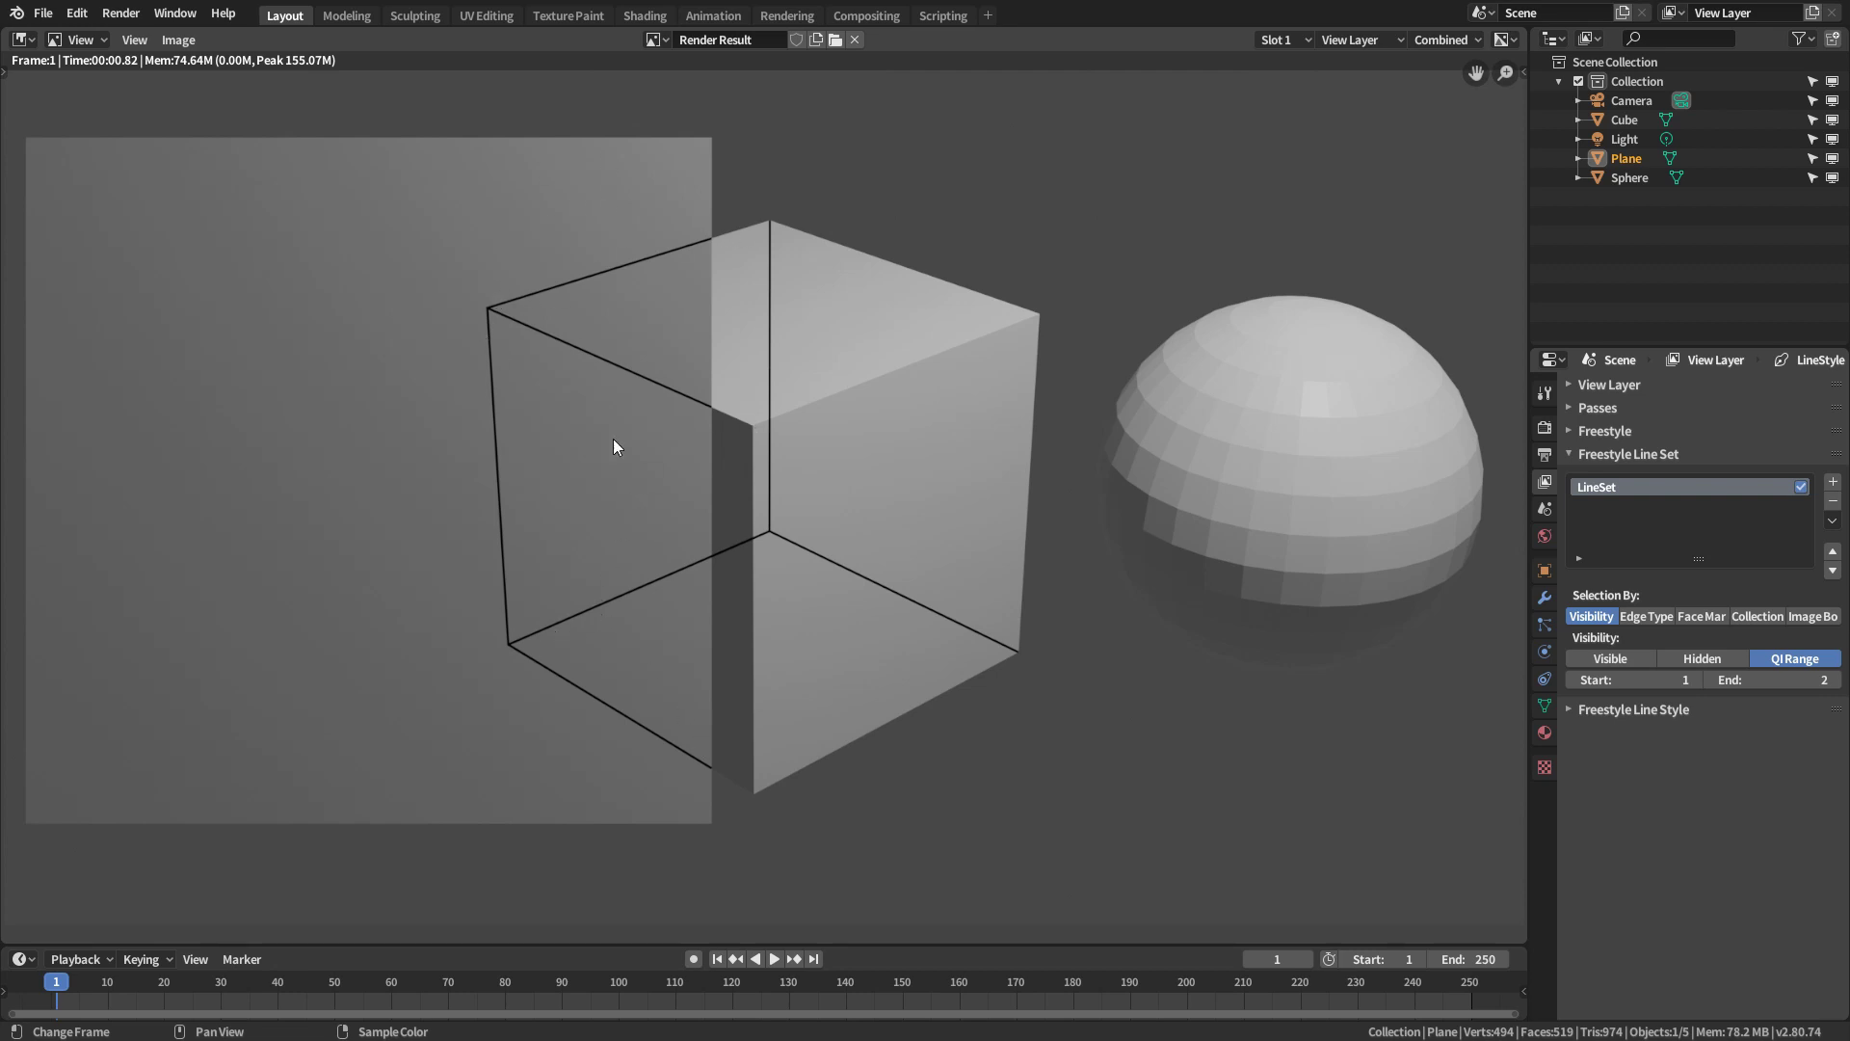
Set the QI Range start to 0 and end to 100, and render the scene
click(1673, 680)
text(0)
key(Return)
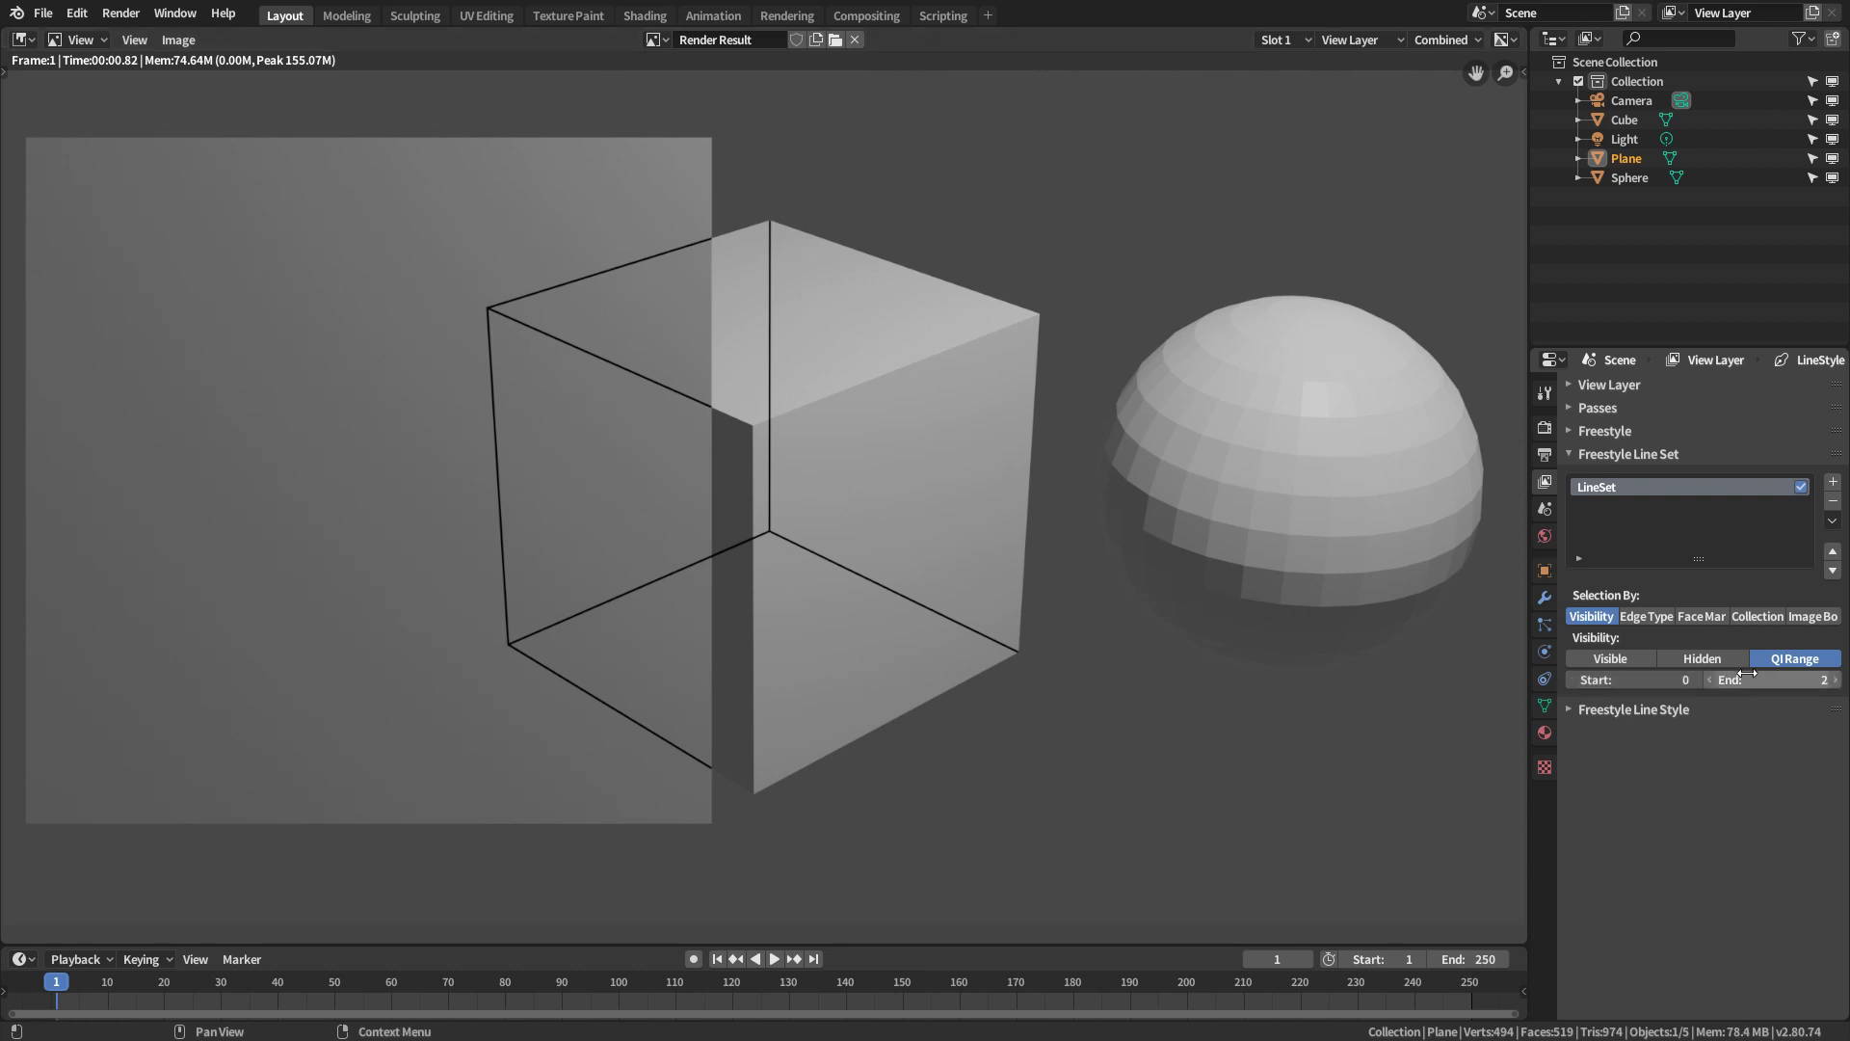
drag(1756, 679, 1747, 678)
click(1747, 678)
text(100)
key(Return)
key(F12)
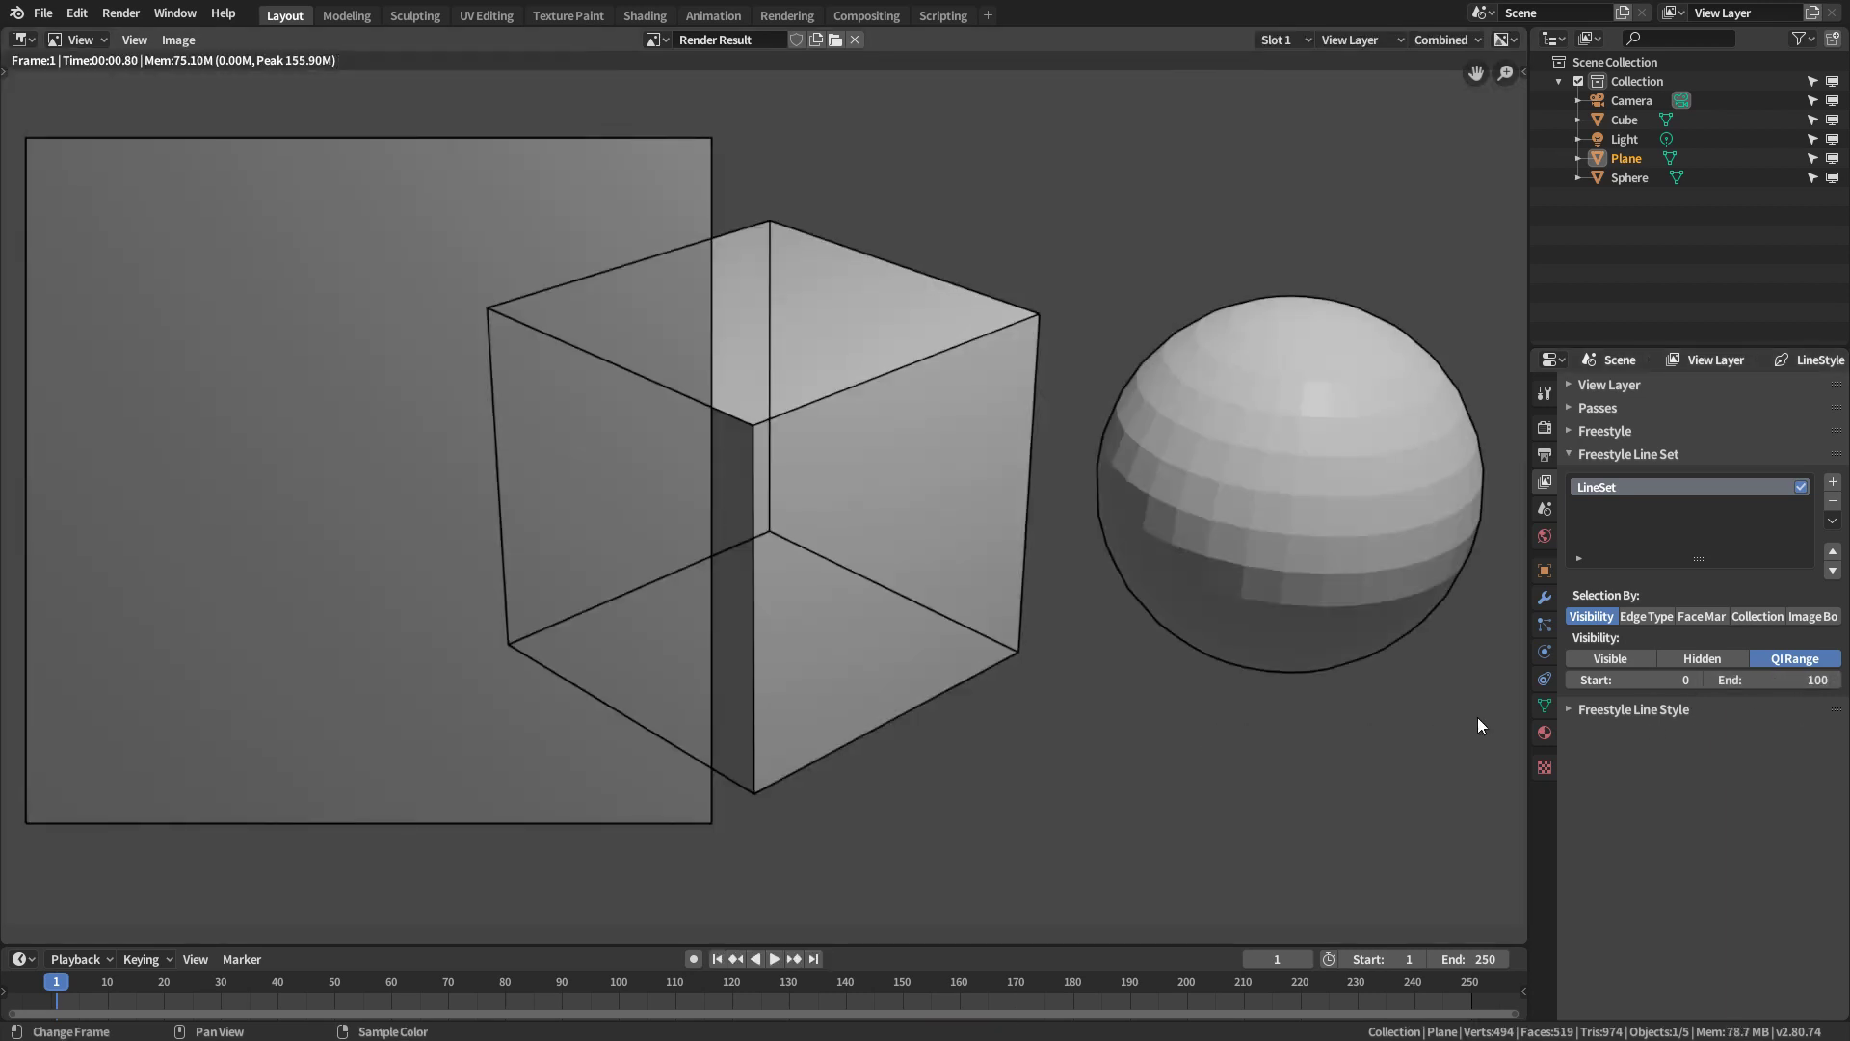
Render the scene with the Visibility criterion off for comparison, and turn the criterion back on
click(1592, 615)
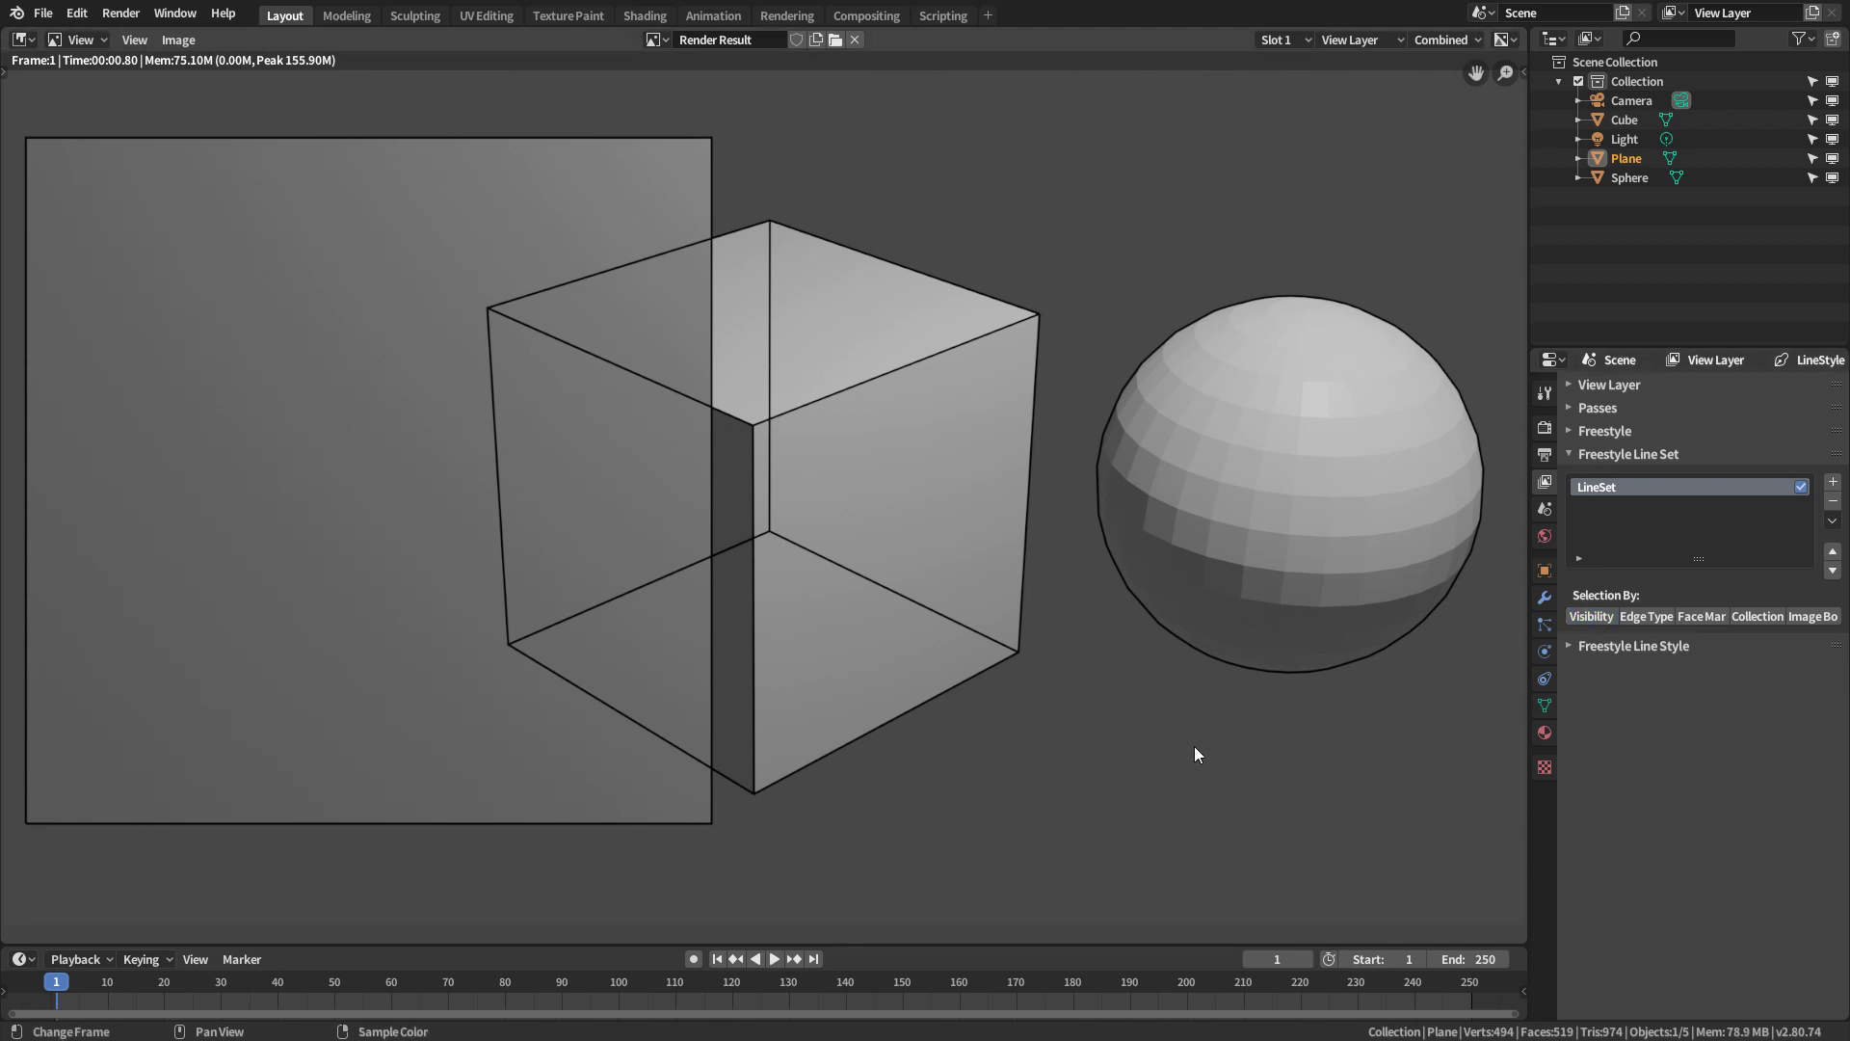
key(F12)
click(1594, 618)
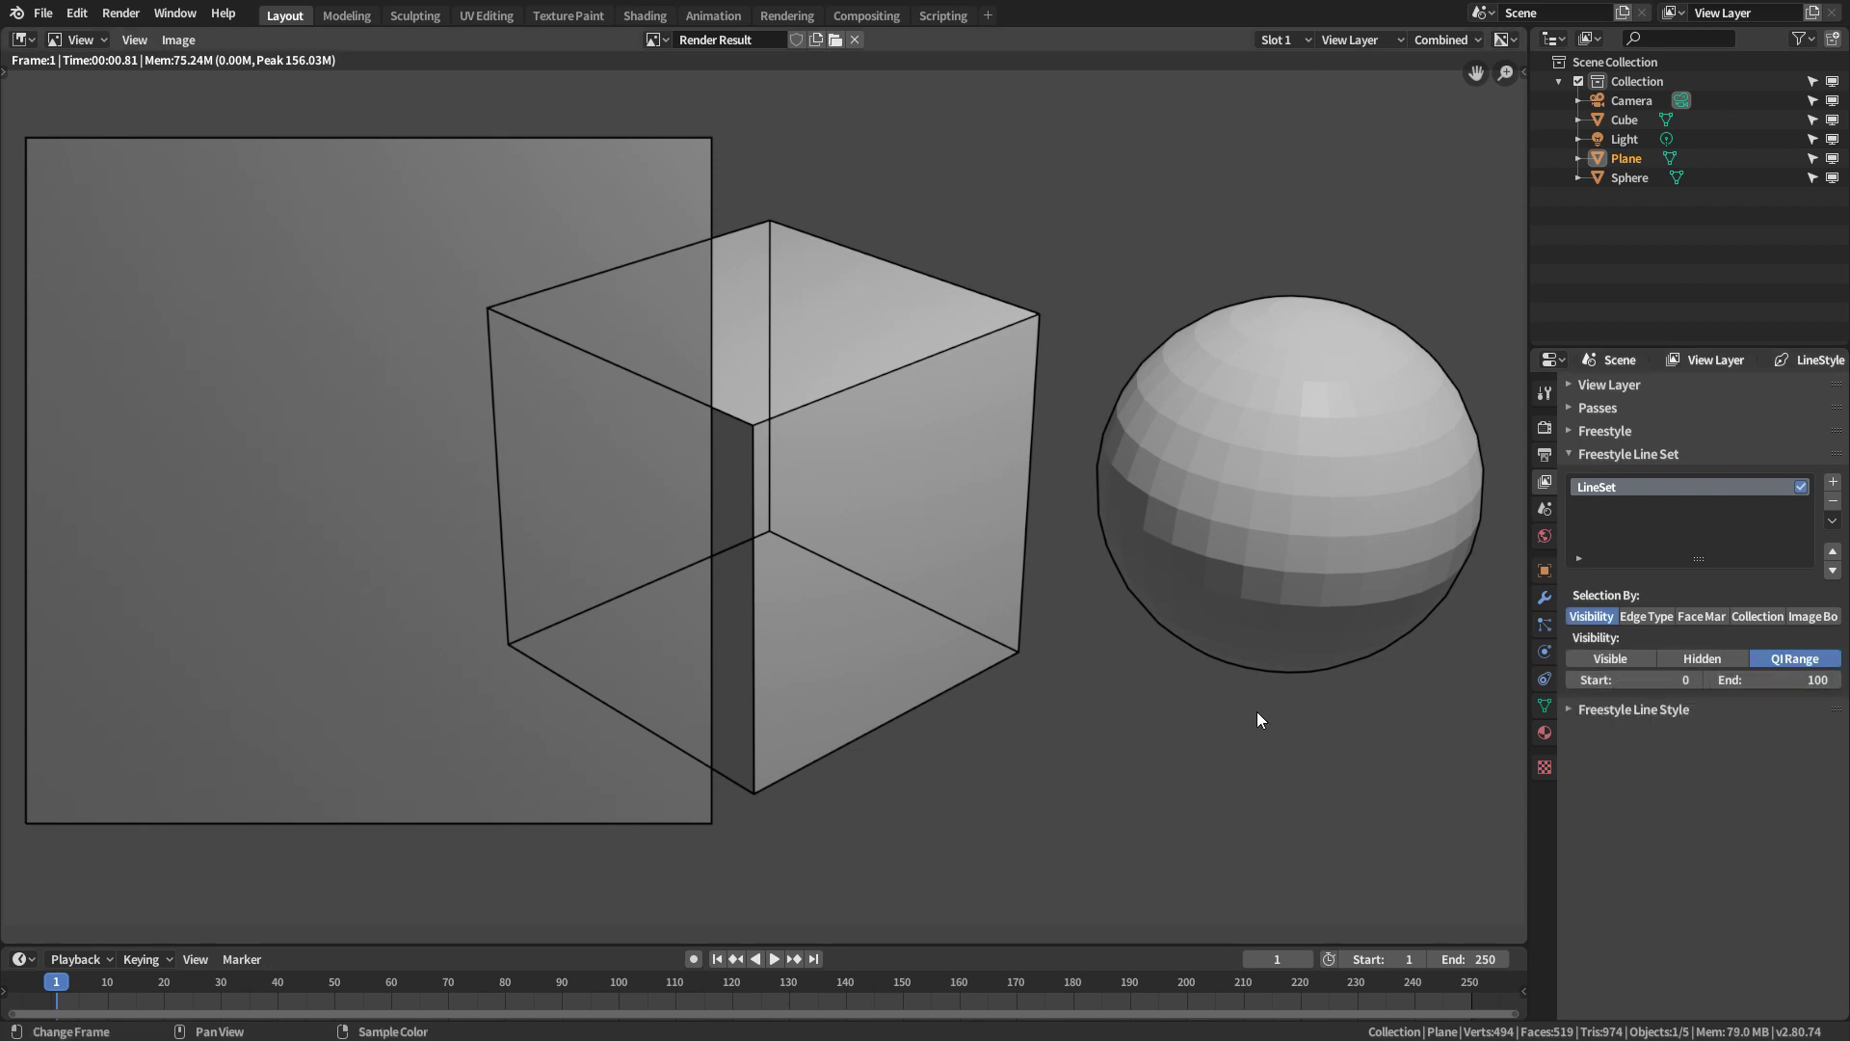
Render the scene with Visibility set to Visible, and again with the Visibility criterion off
click(1607, 658)
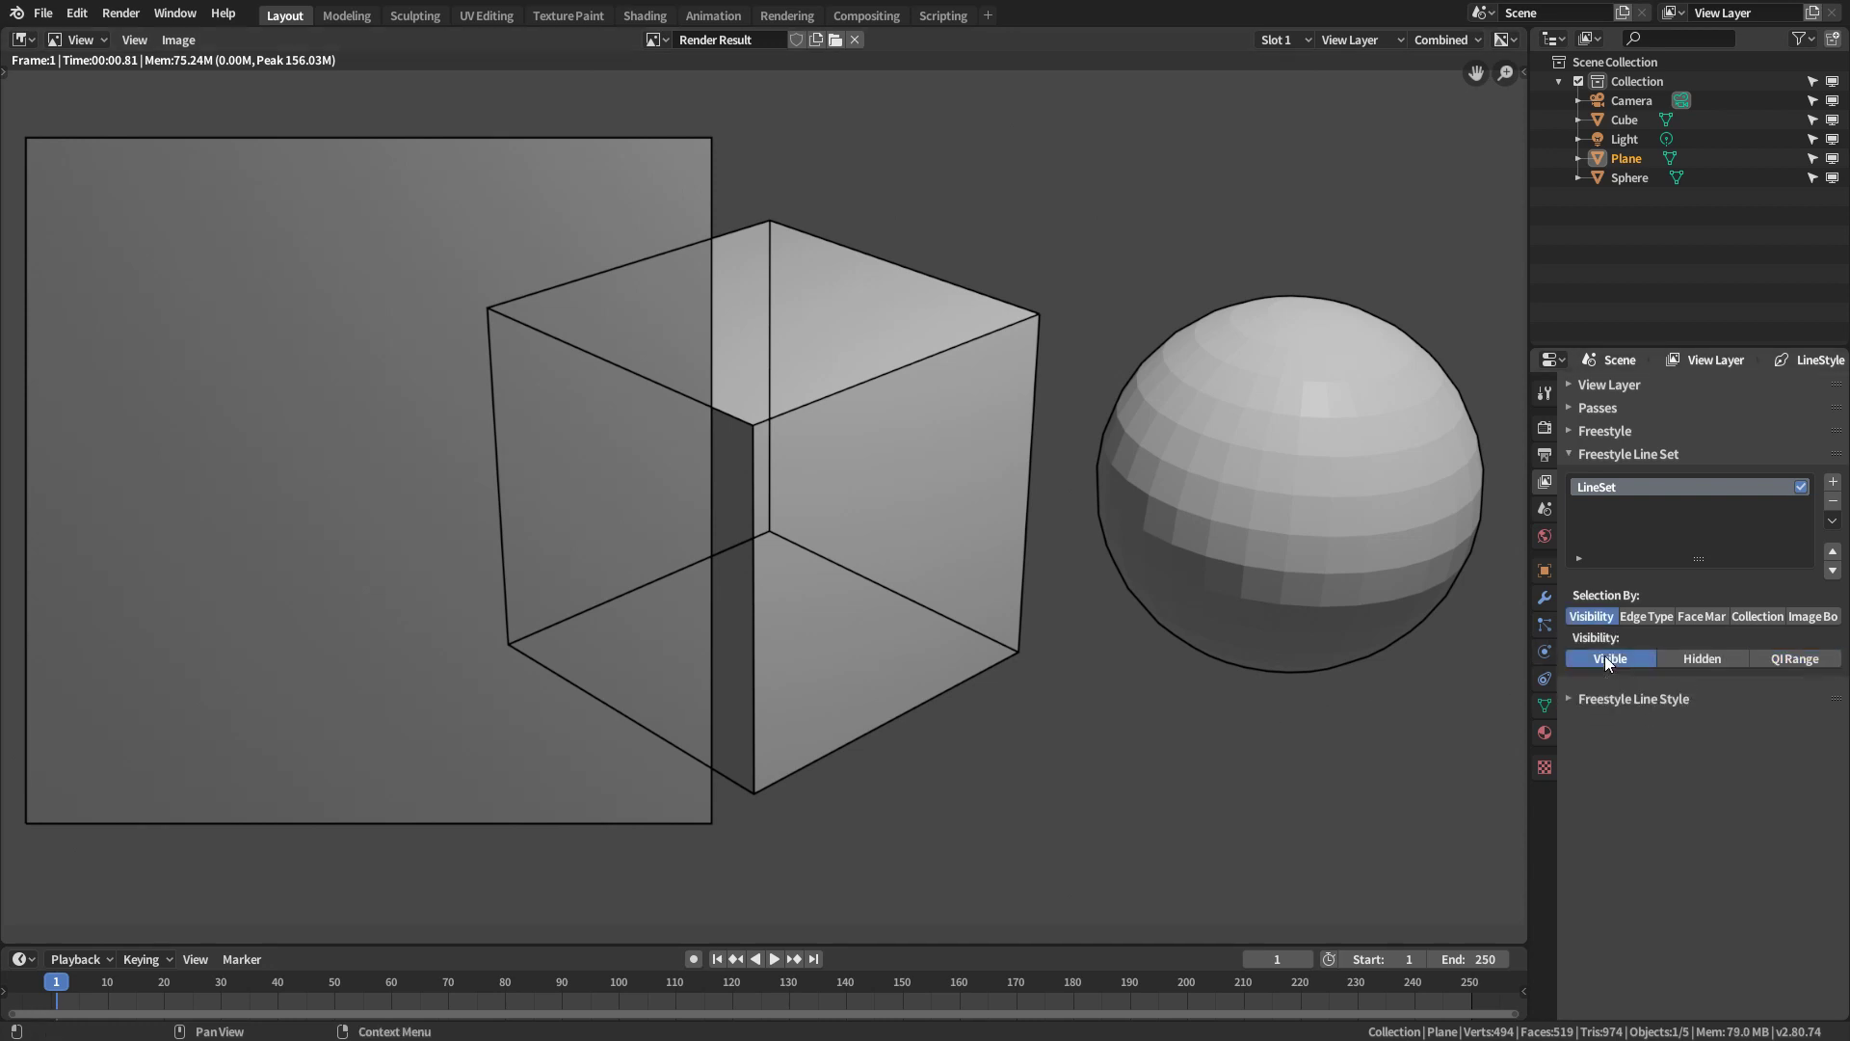
key(F12)
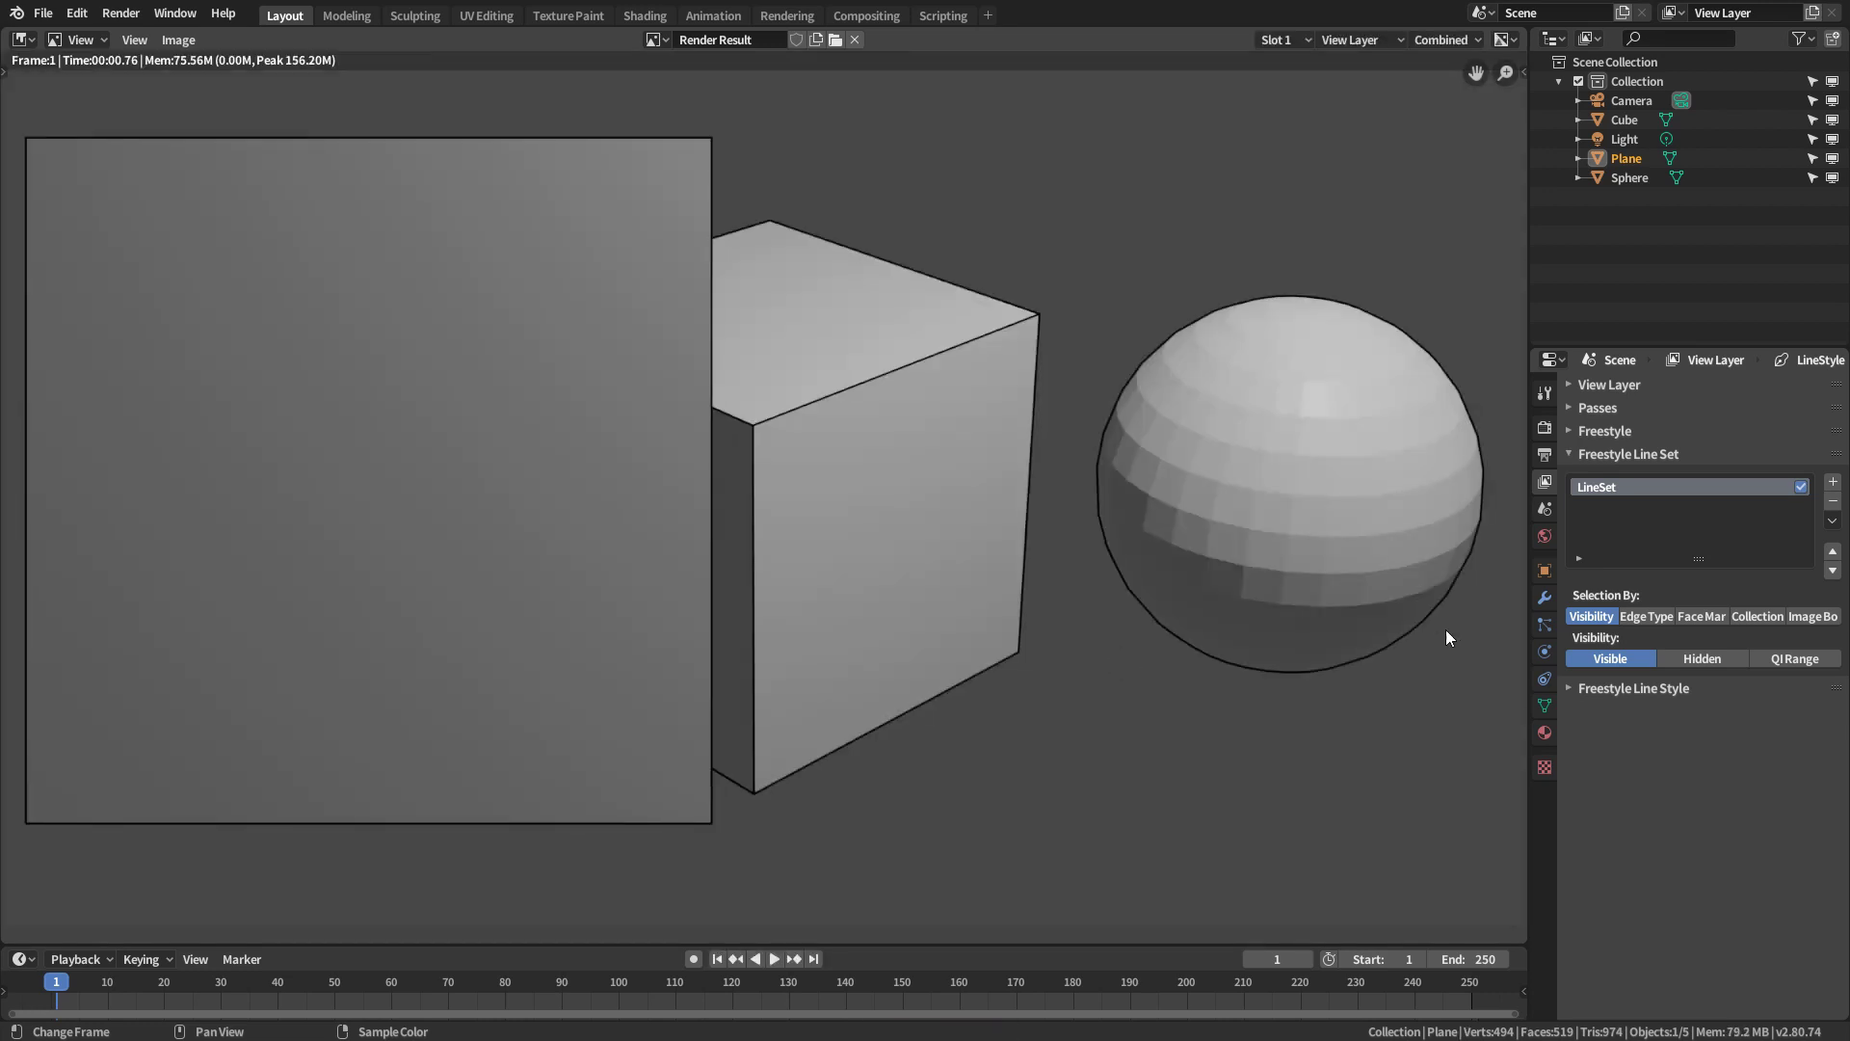
click(1590, 616)
key(F12)
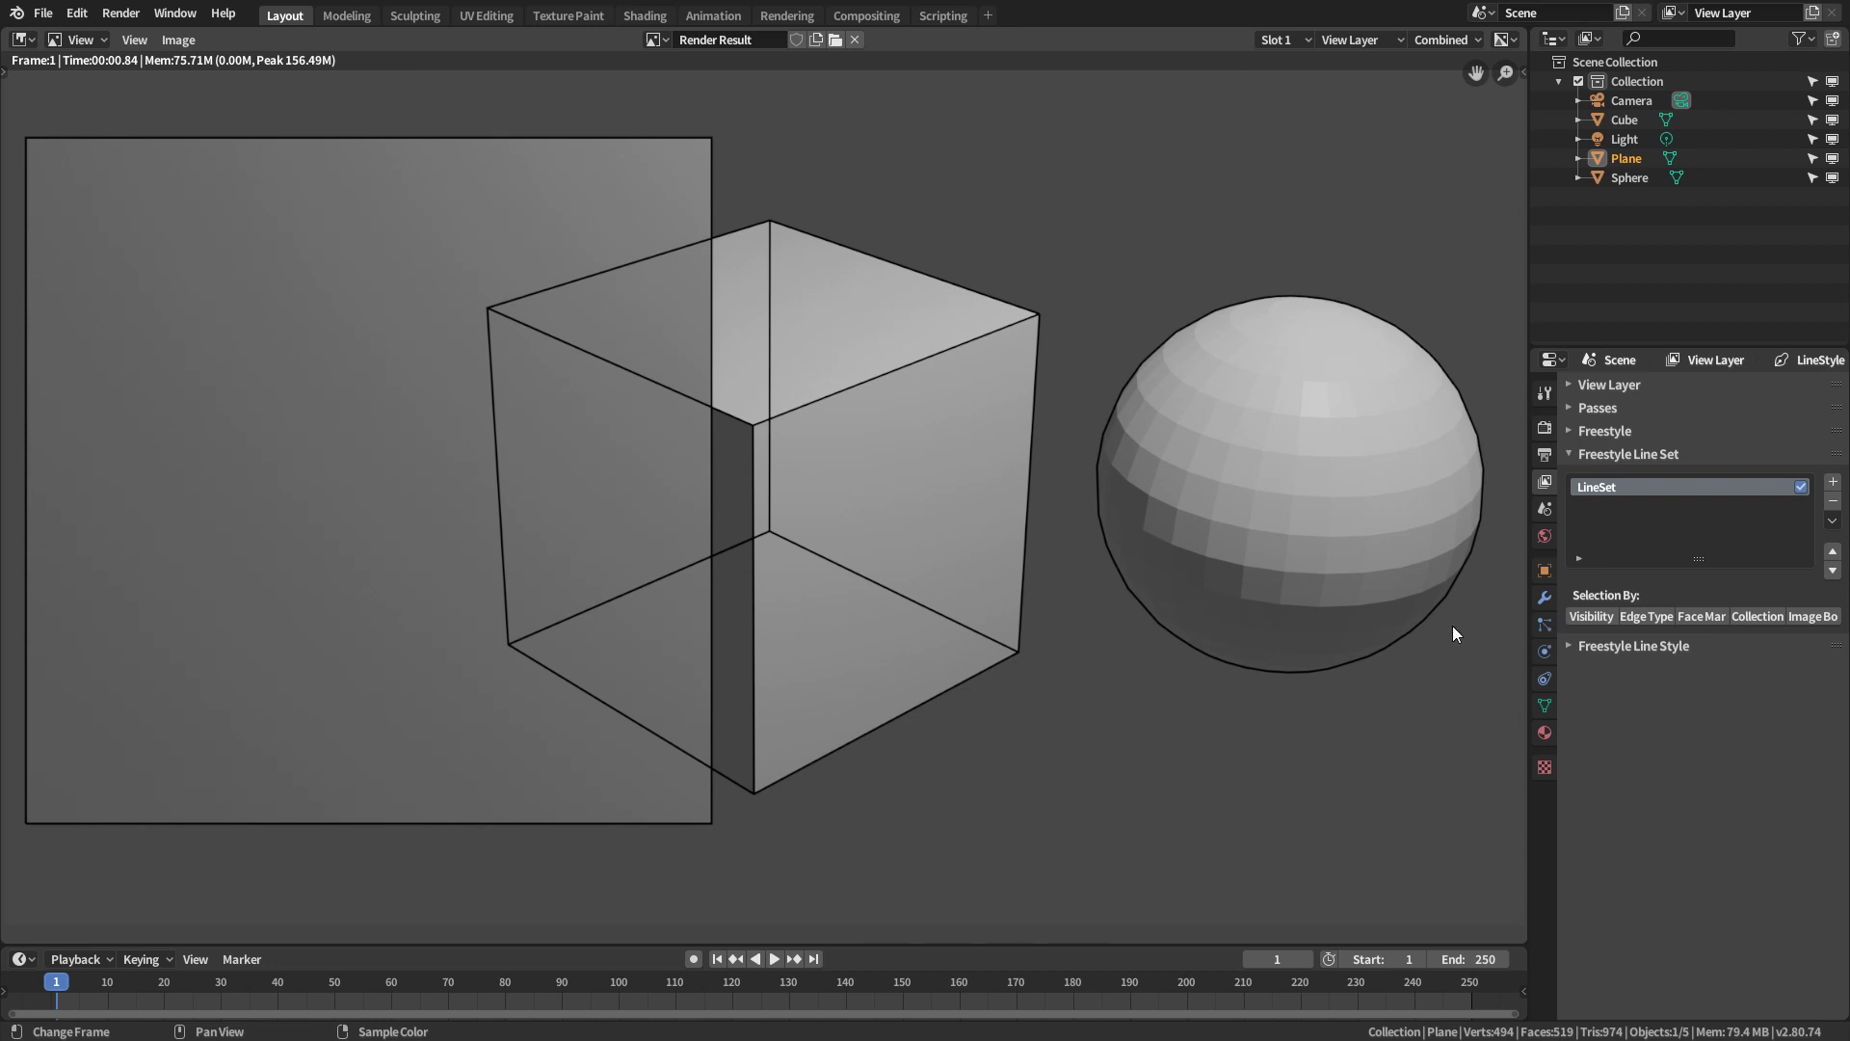
Make Face Marks the only active selection criterion of the line set, and widen the properties area
click(1650, 617)
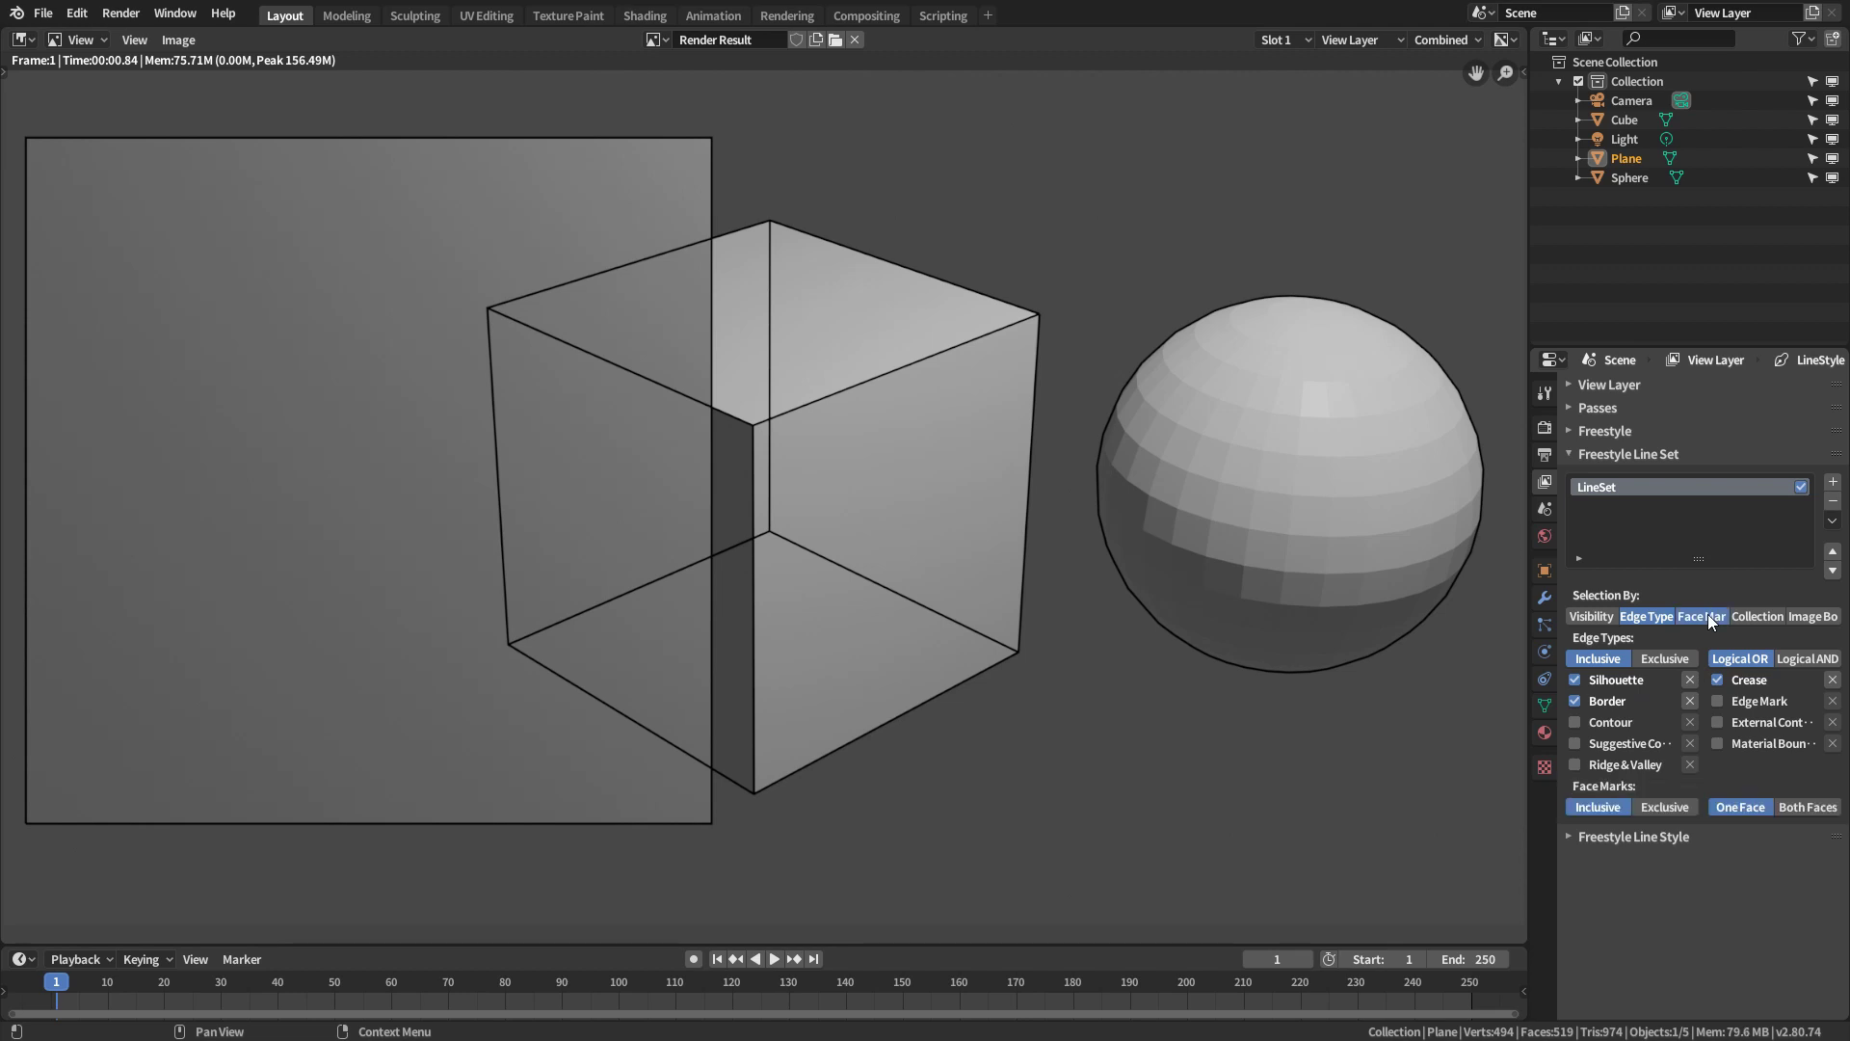
click(1671, 617)
click(1720, 617)
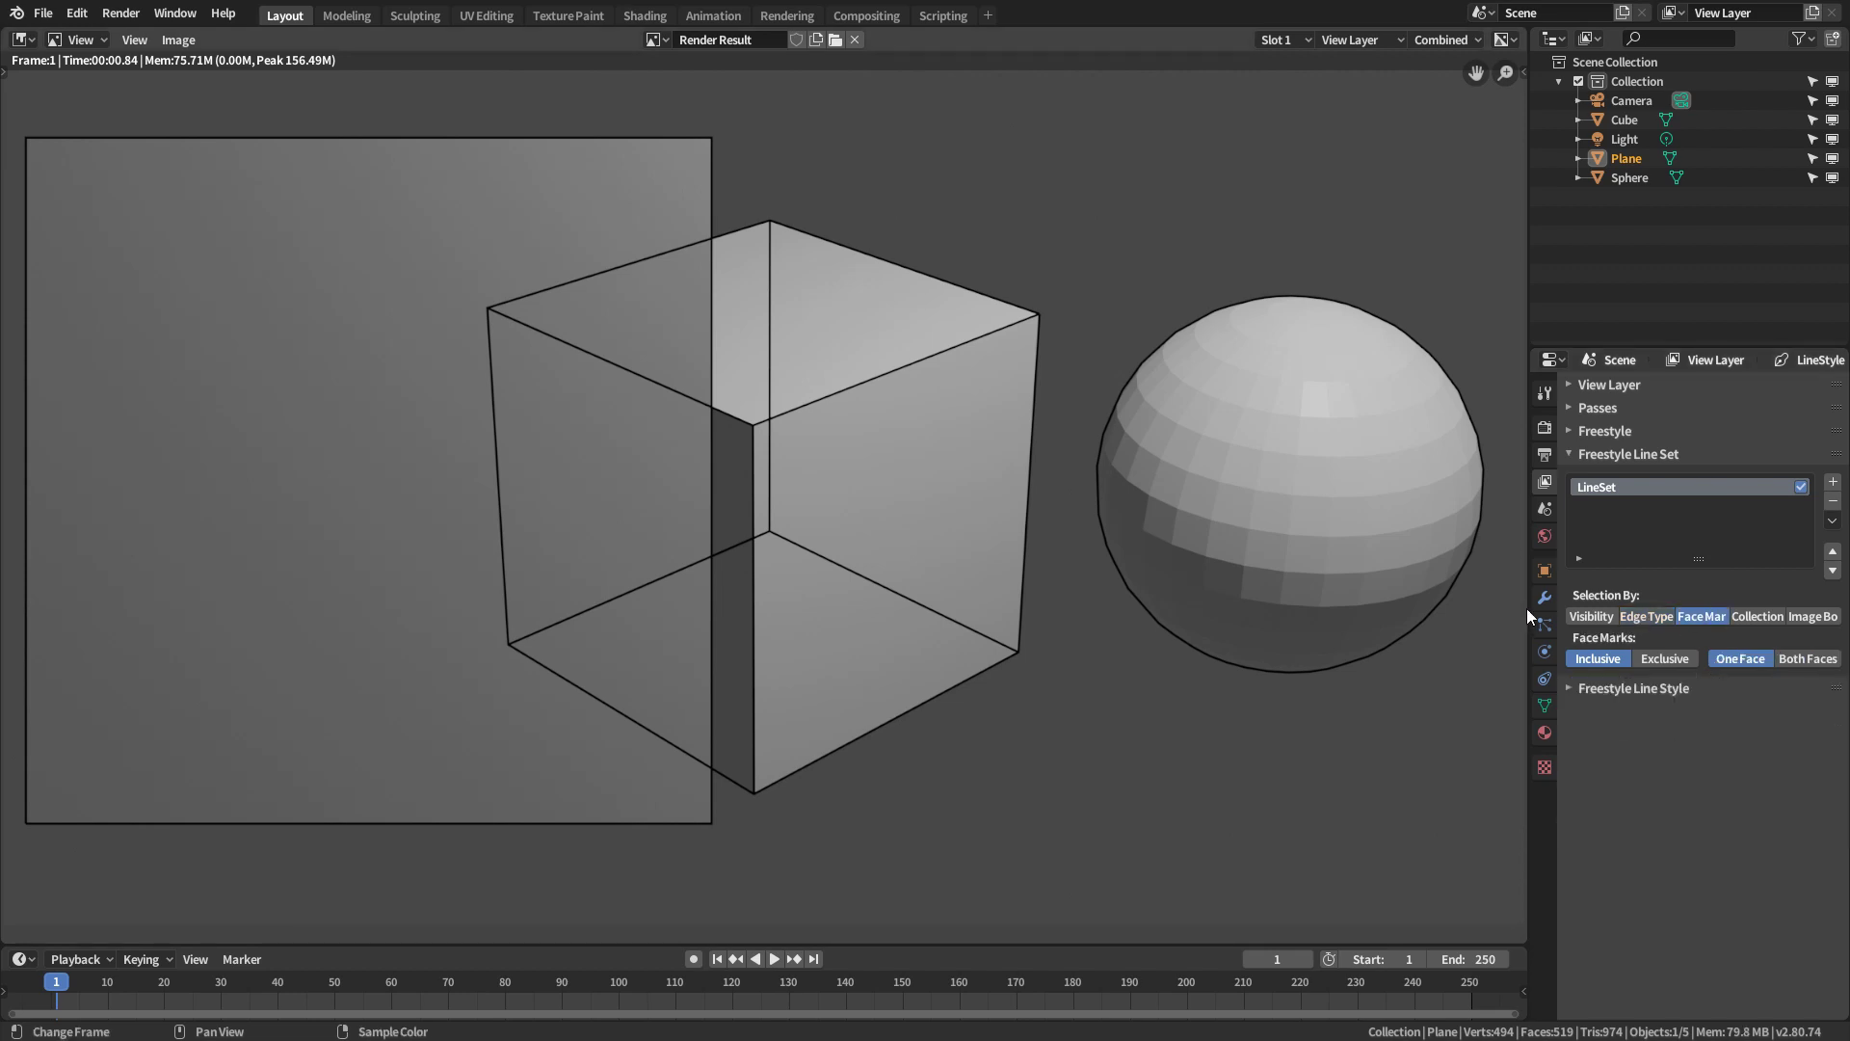
drag(1529, 612, 1441, 616)
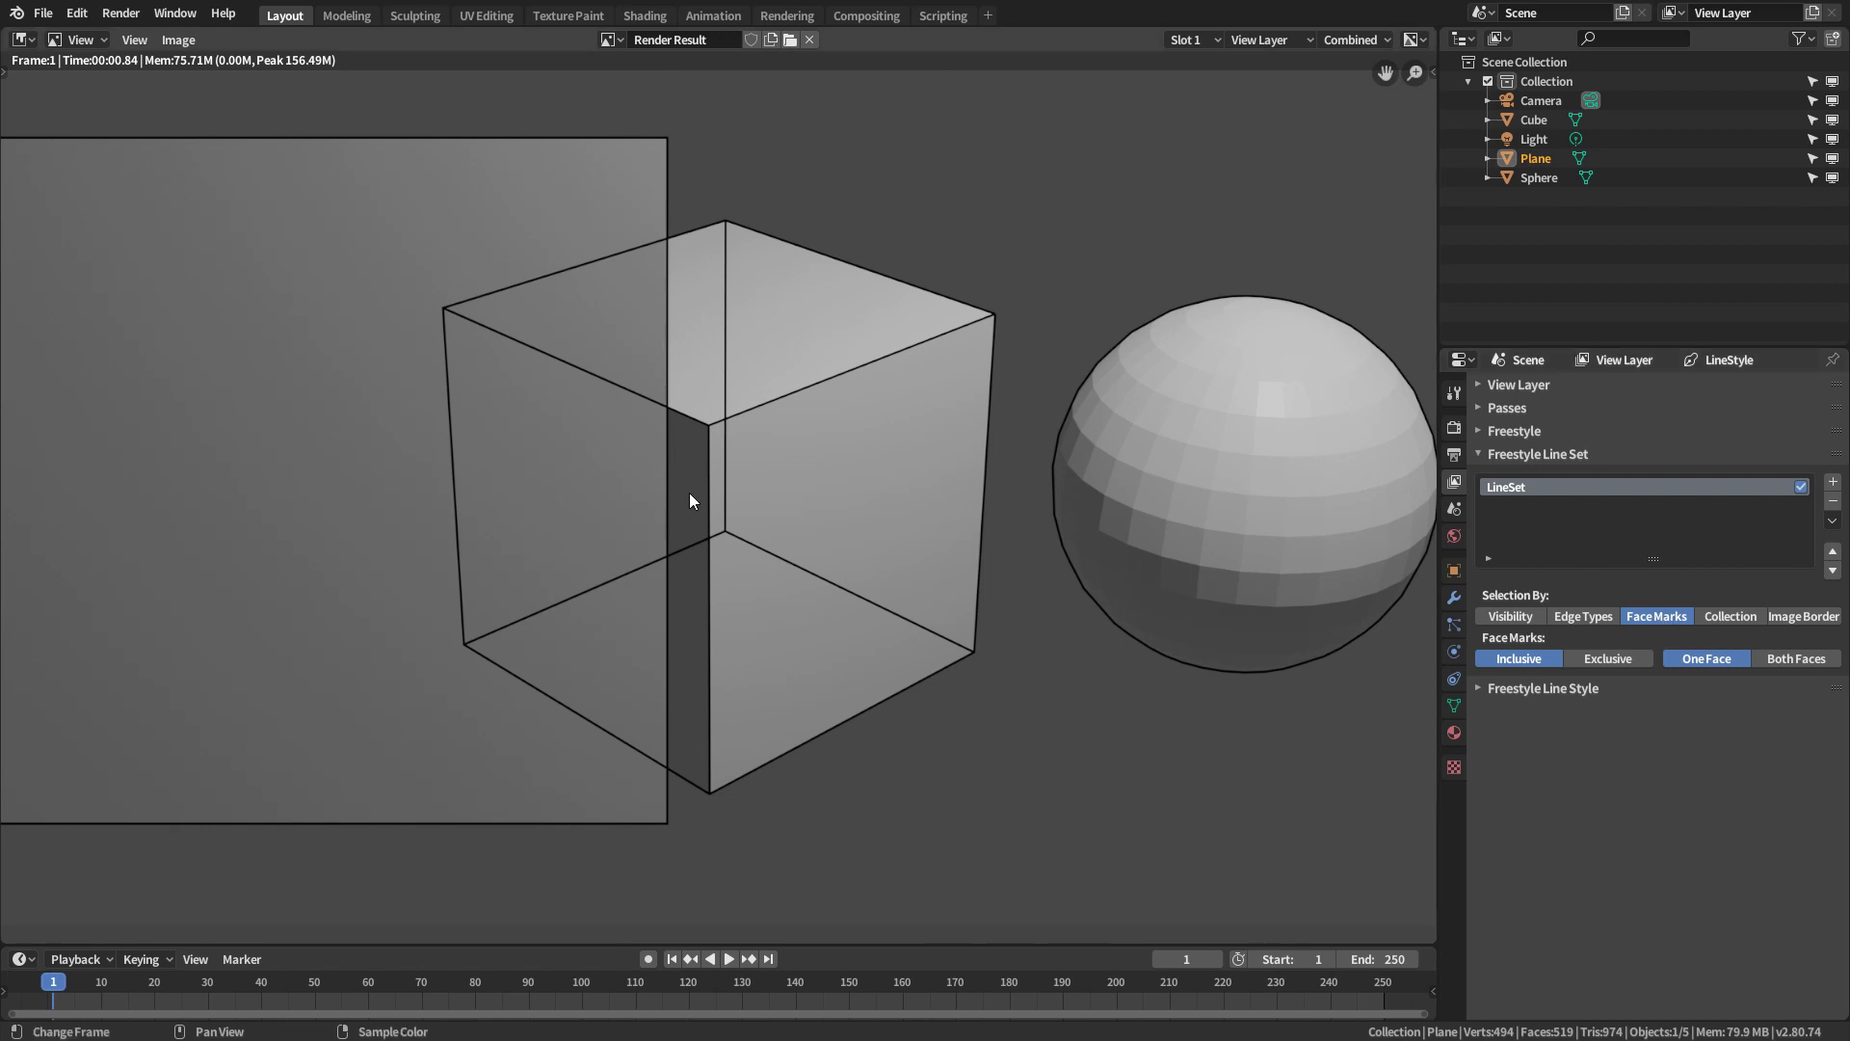
Close the render and move the plane and the sphere out of the camera frame on either side of the cube
key(Escape)
key(g)
click(162, 453)
click(950, 511)
key(g)
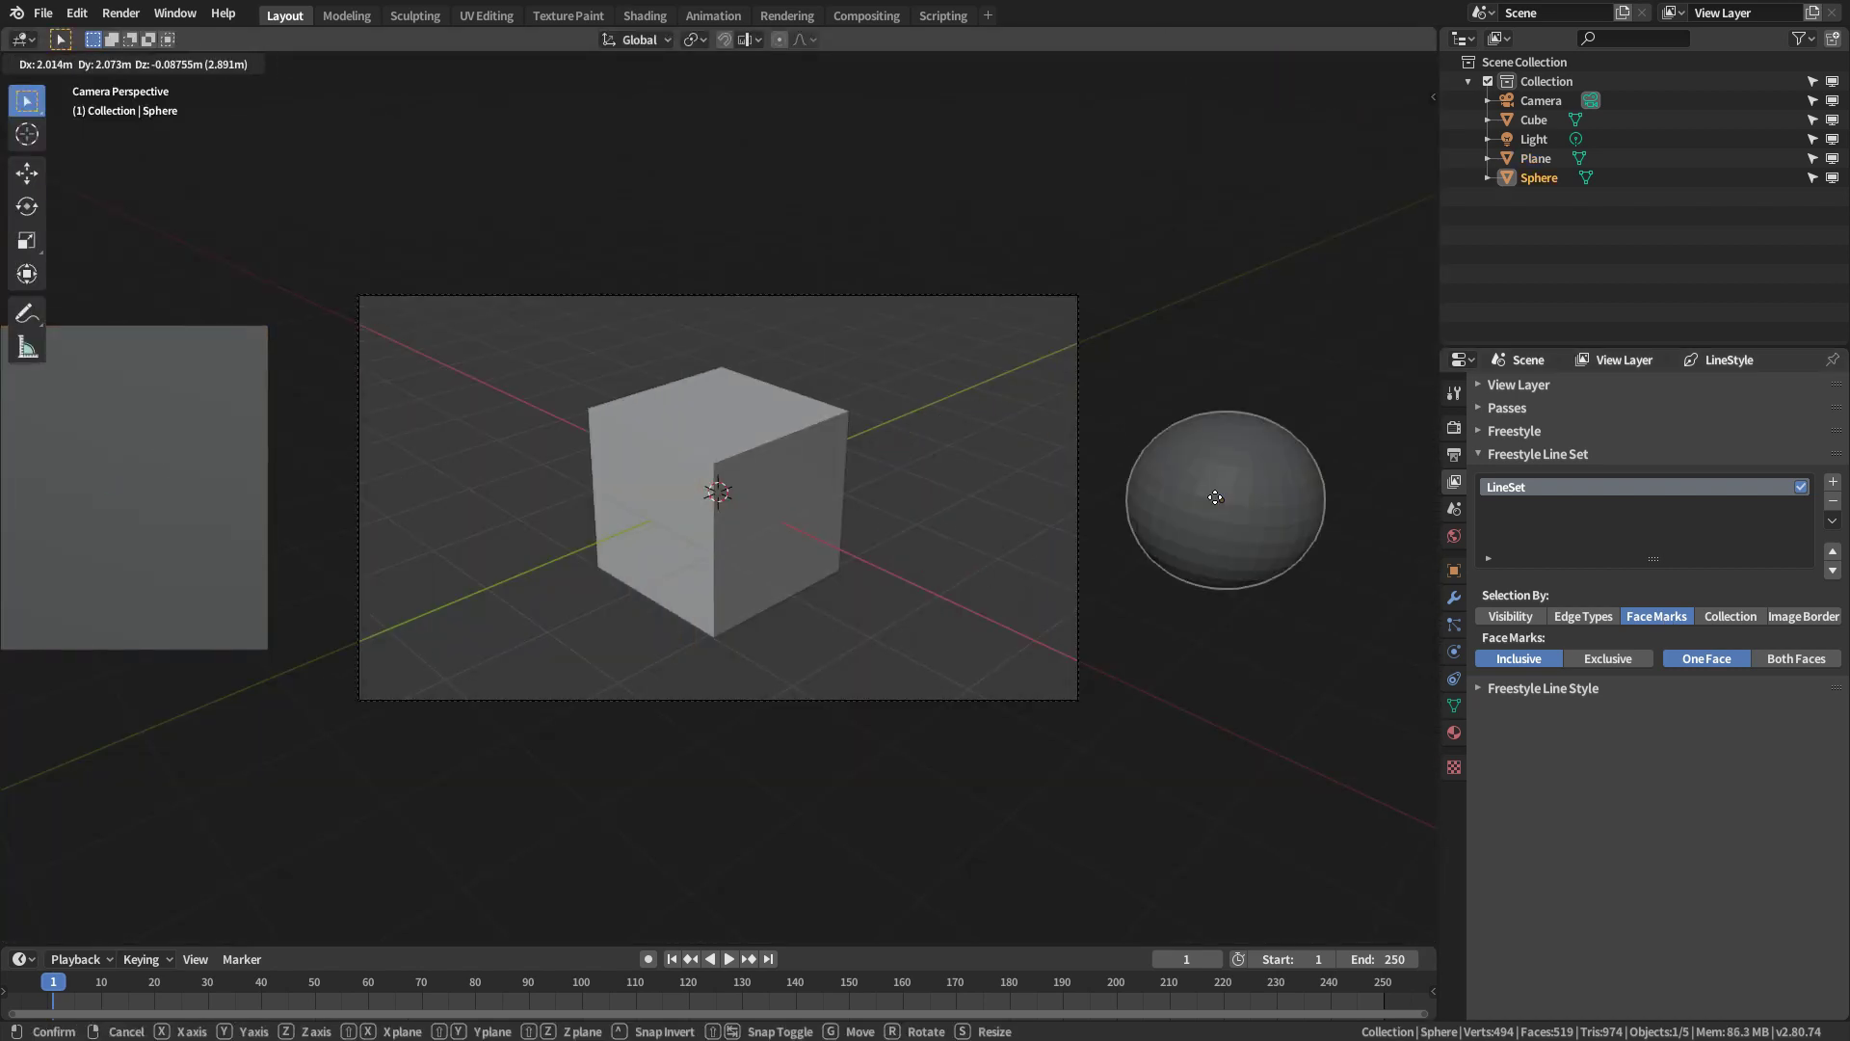
click(1208, 518)
Mark the cube's top face and right front face as Freestyle faces in Edit Mode, and clear the selection
click(790, 525)
key(Tab)
key(3)
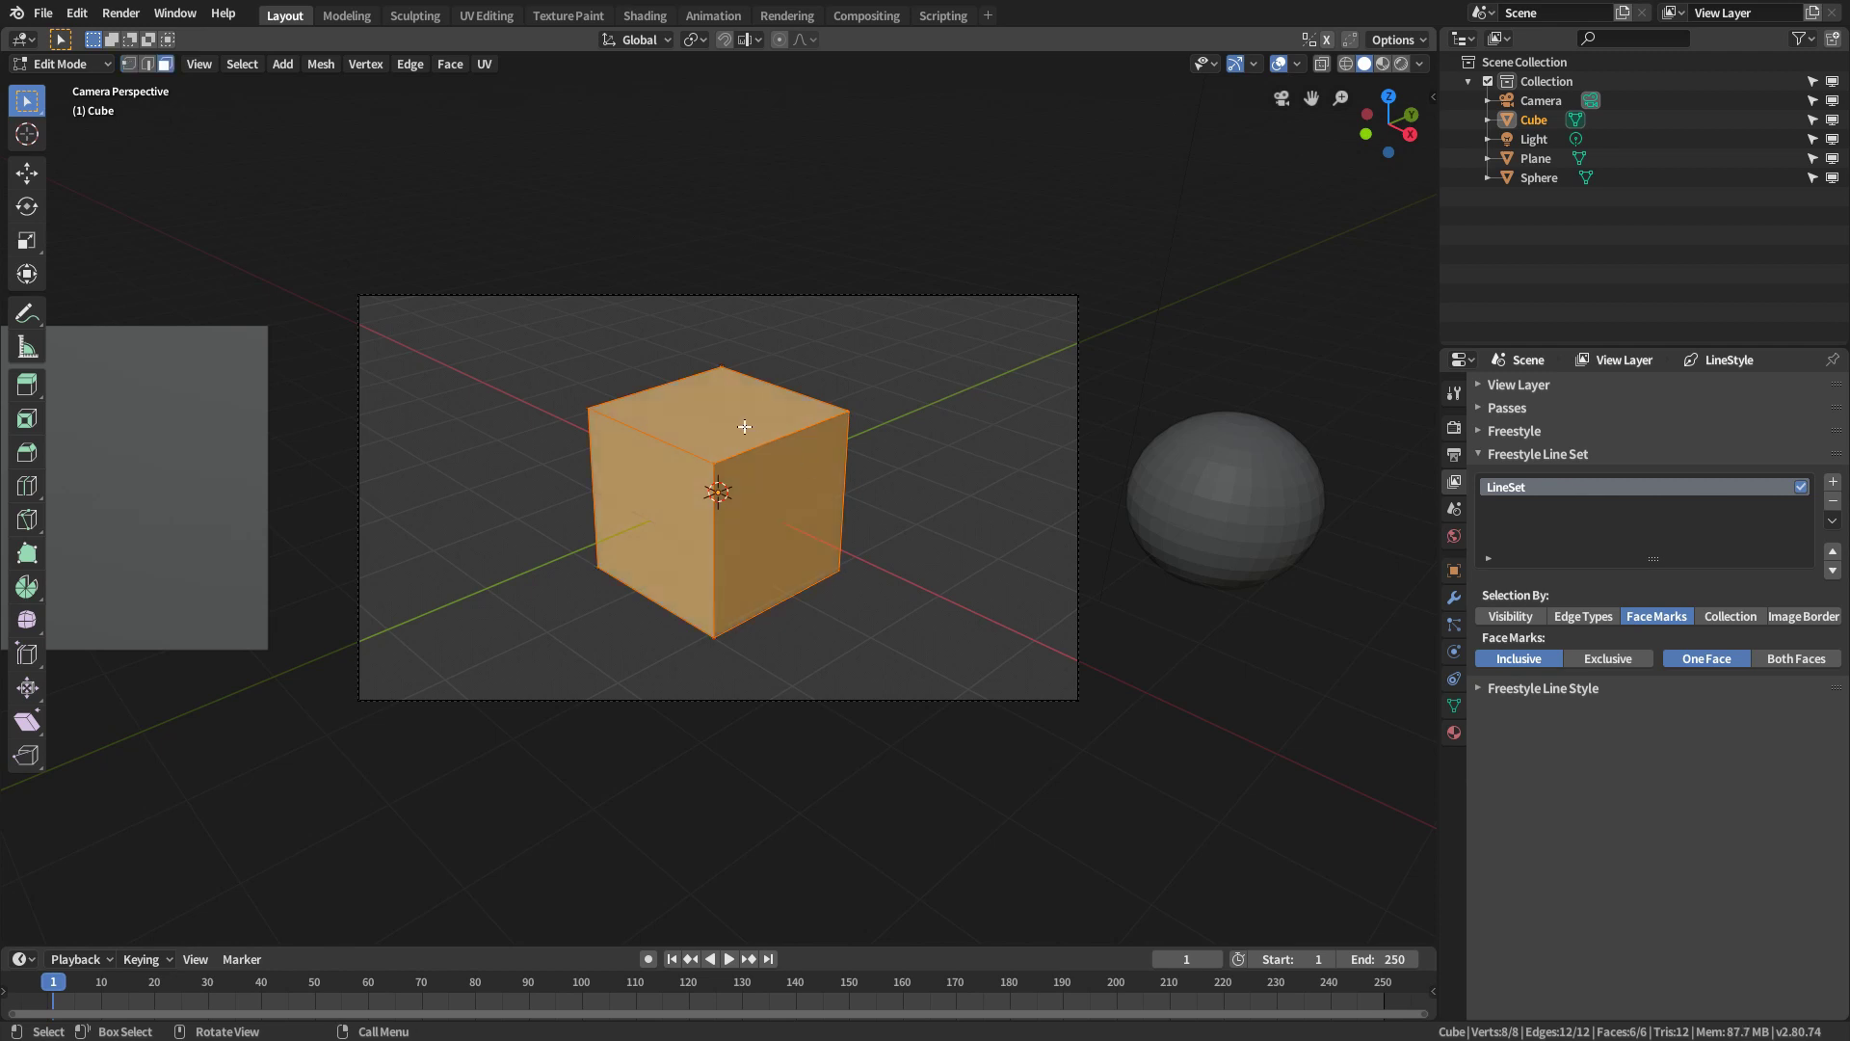
click(743, 417)
shift+click(829, 560)
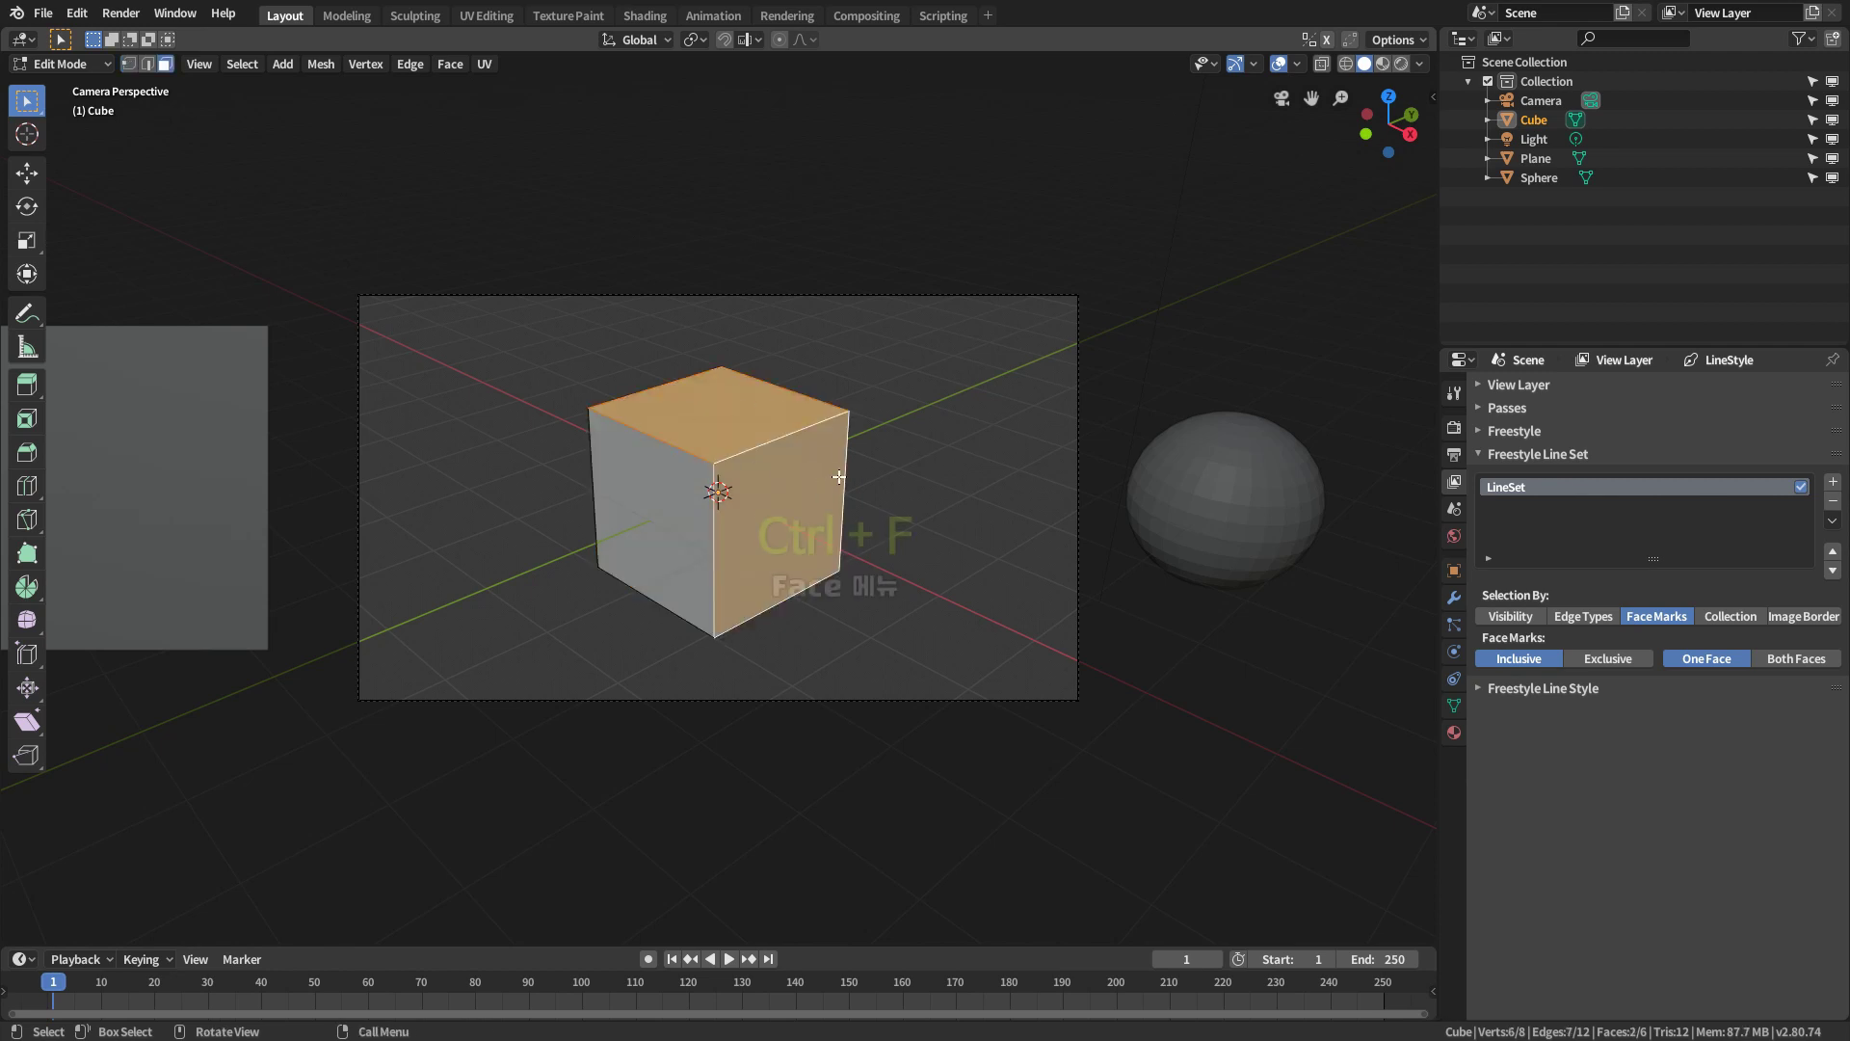
key(ctrl+f)
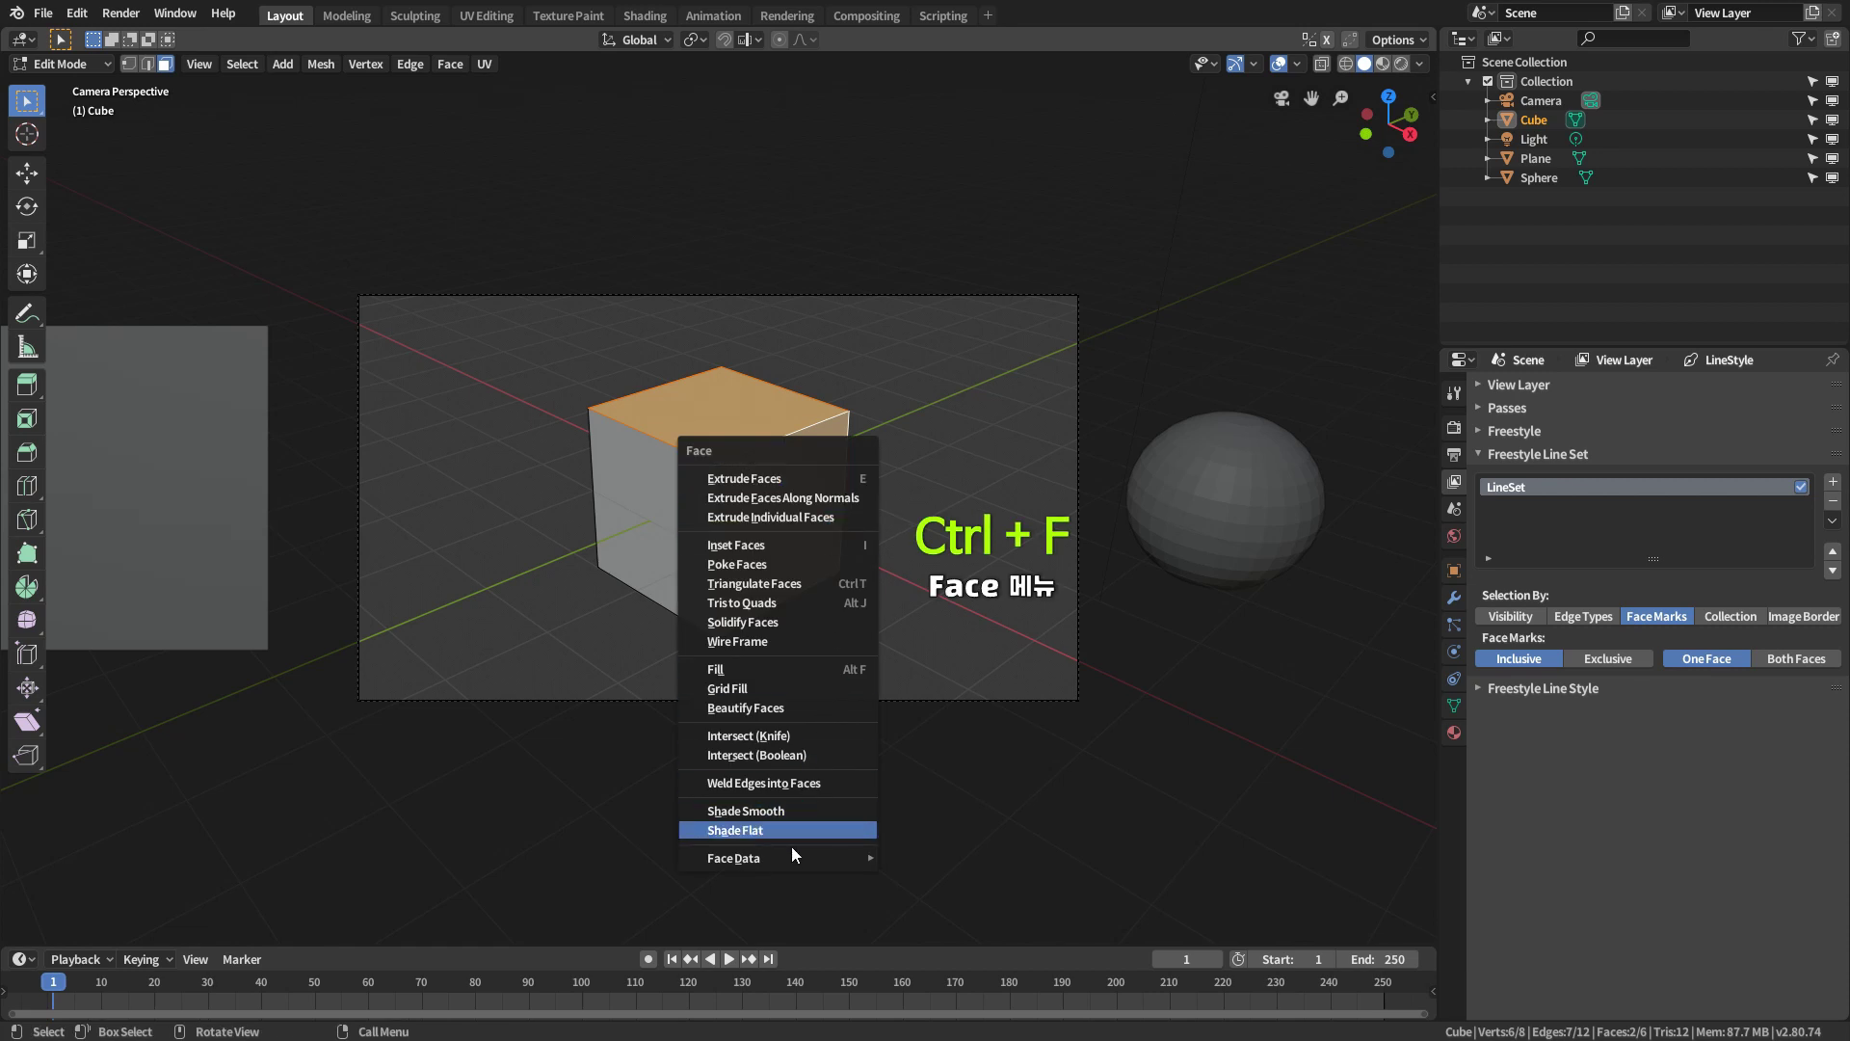
mouse_move(790, 859)
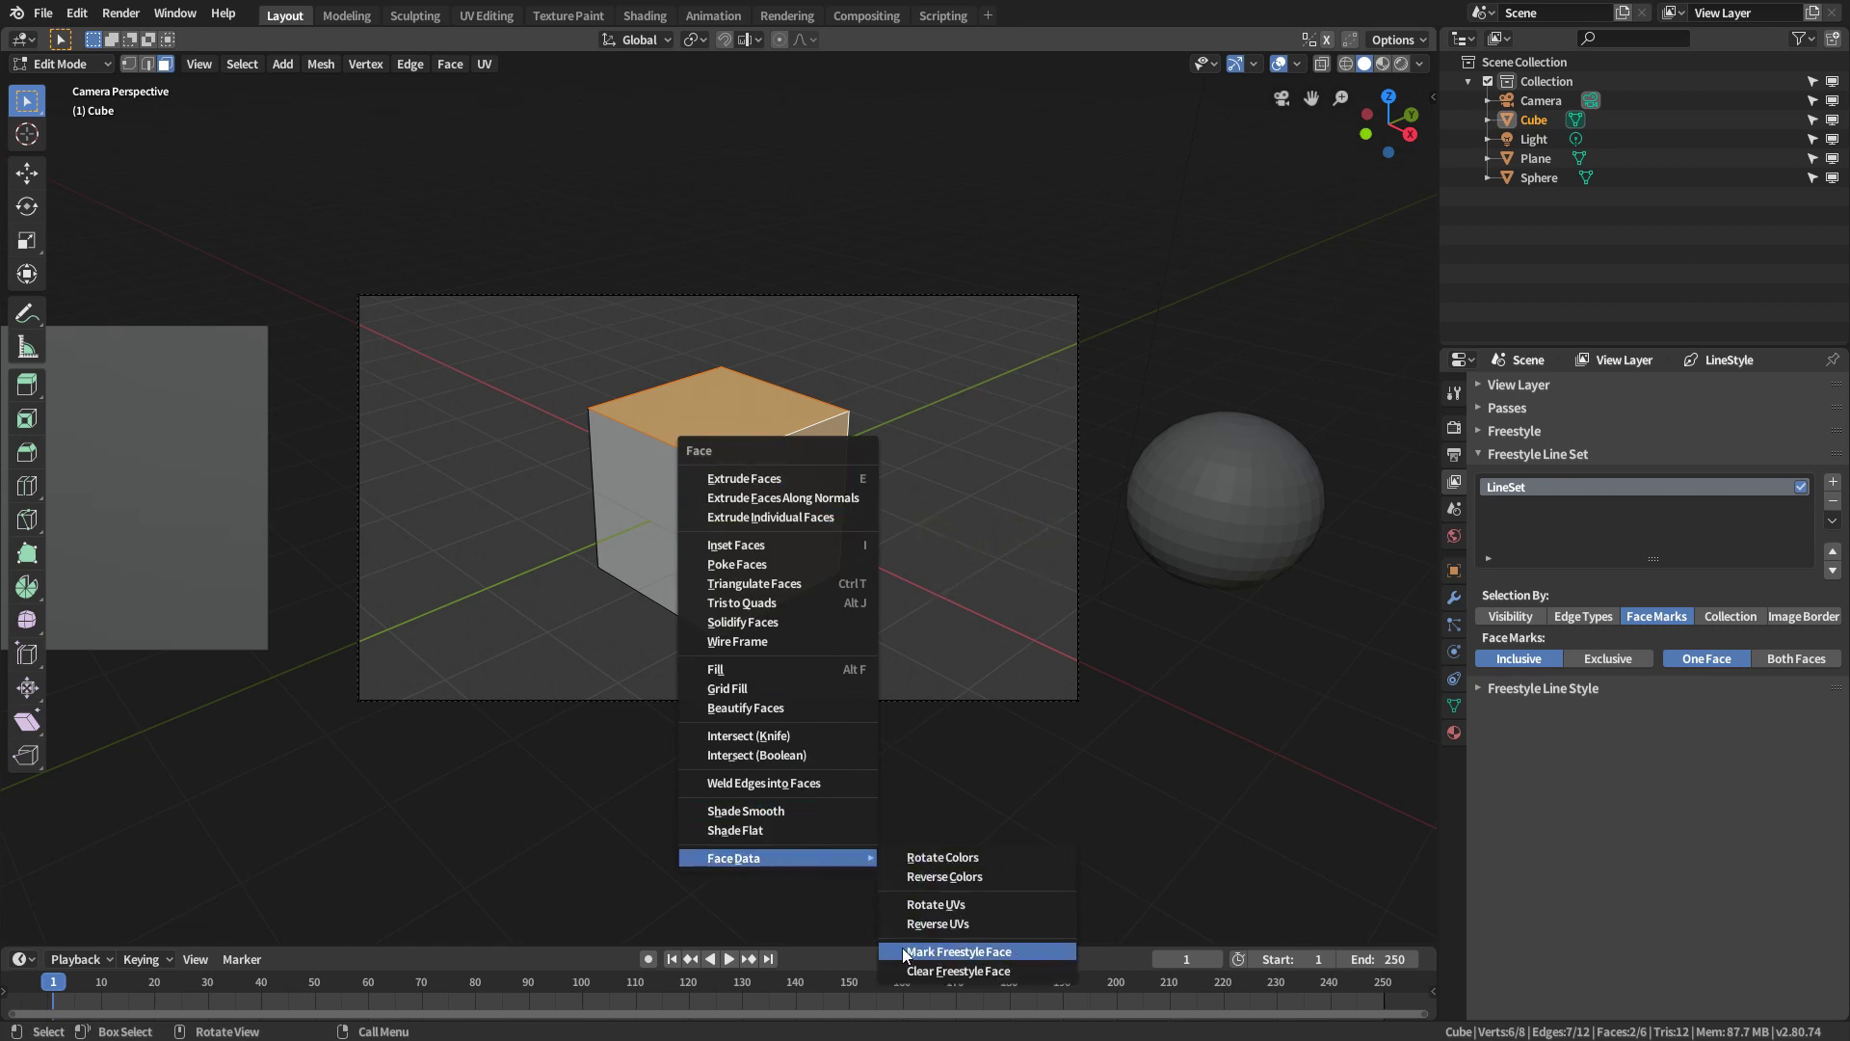
click(985, 951)
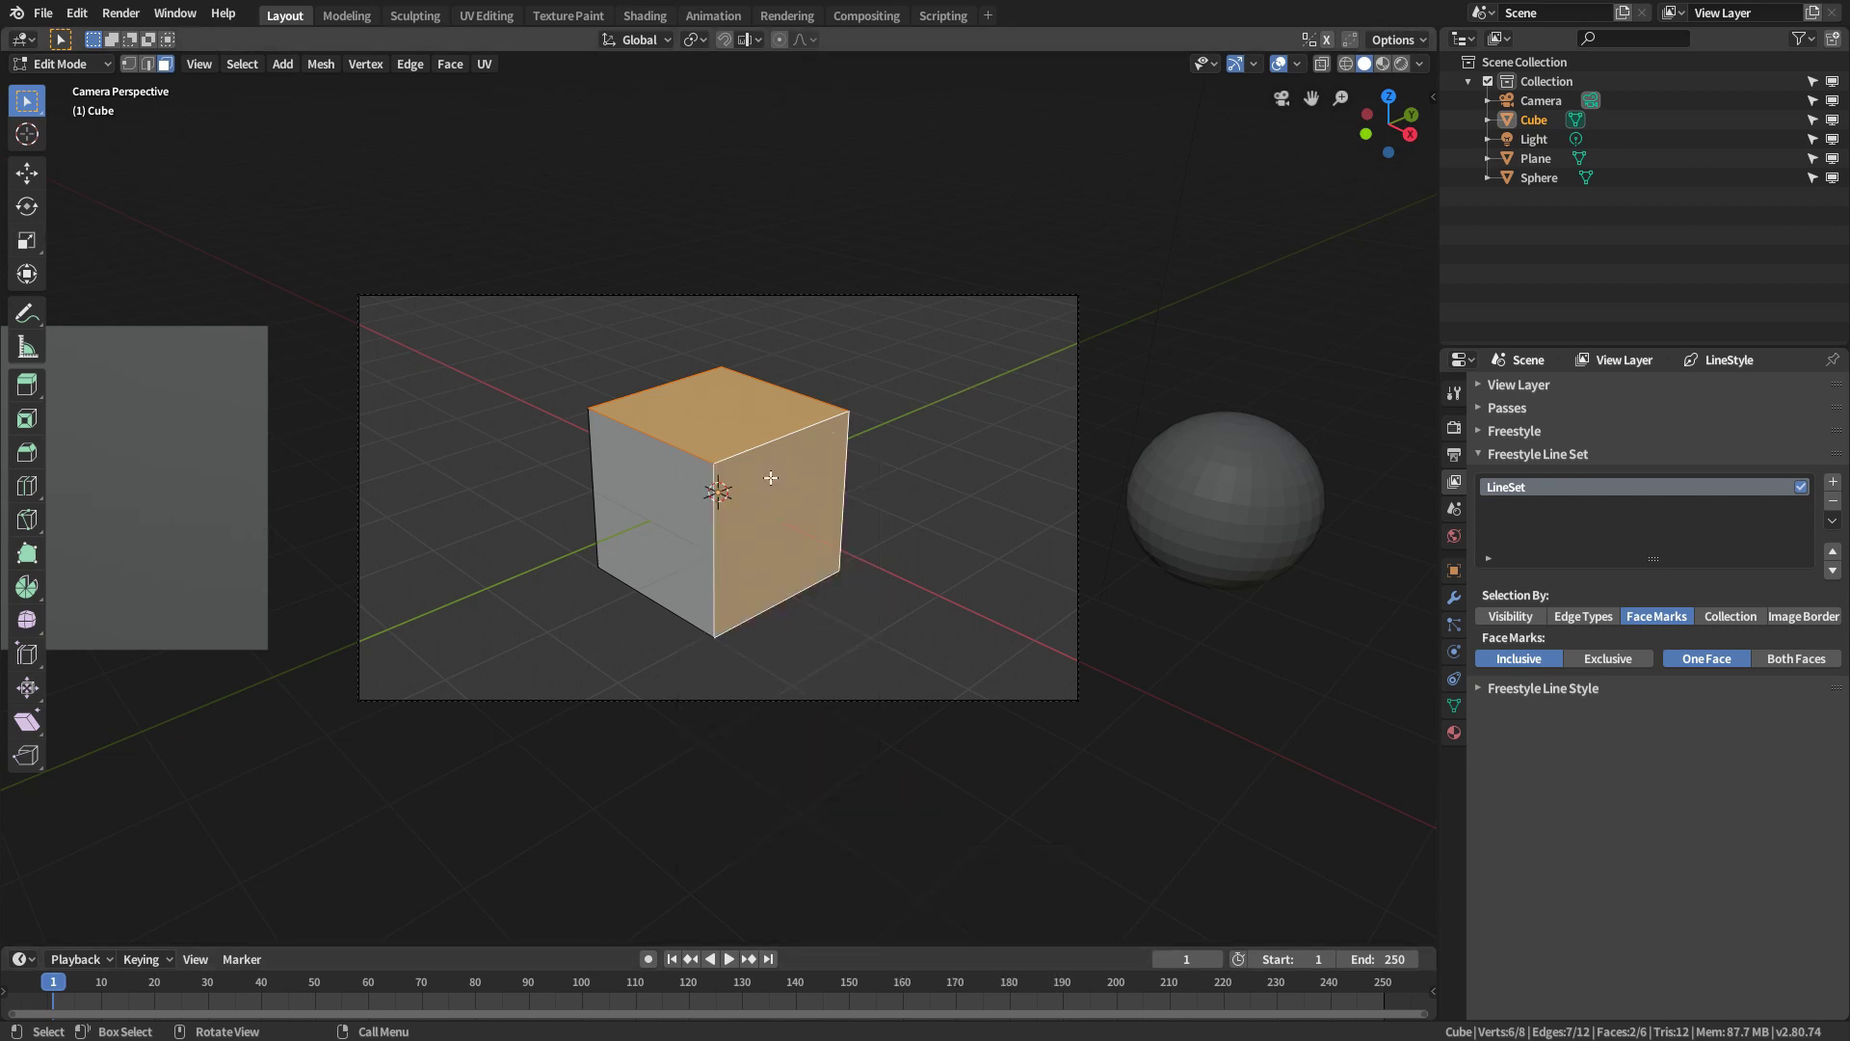
click(932, 476)
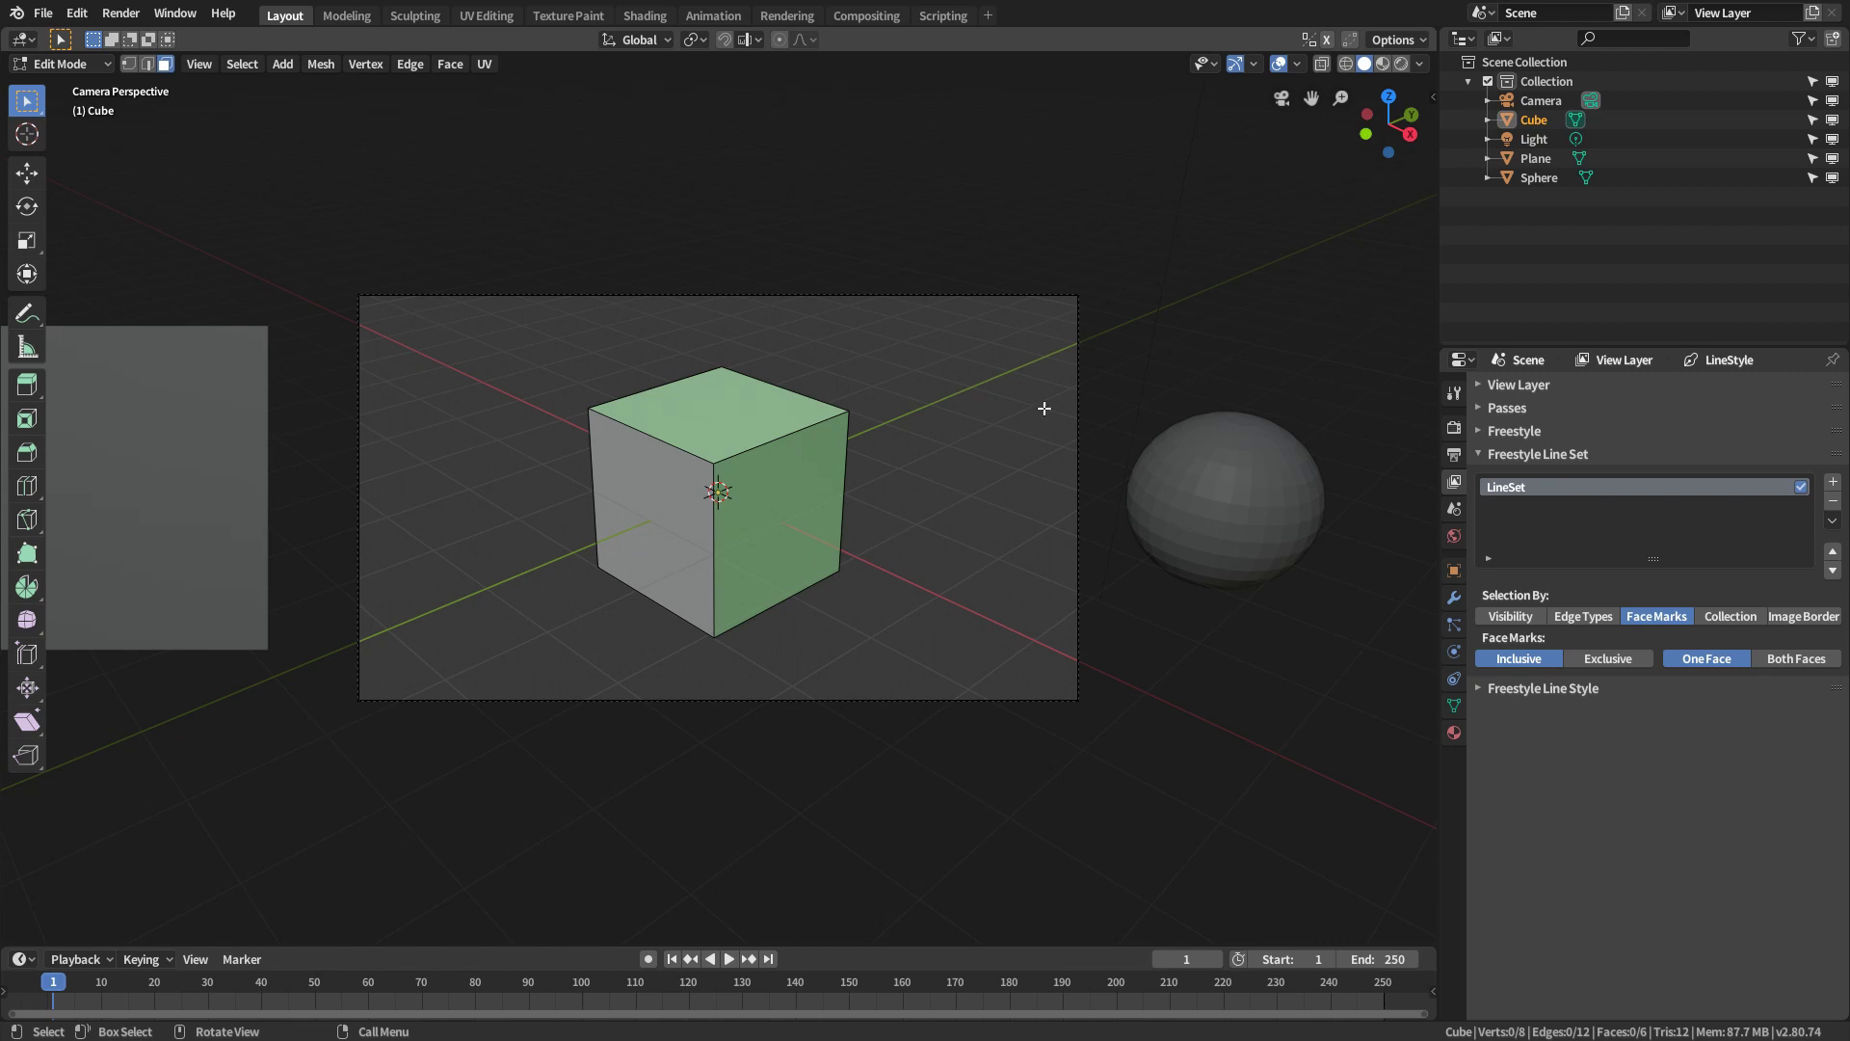
Turn the Freestyle Face Marks viewport overlay off and back on
click(1298, 64)
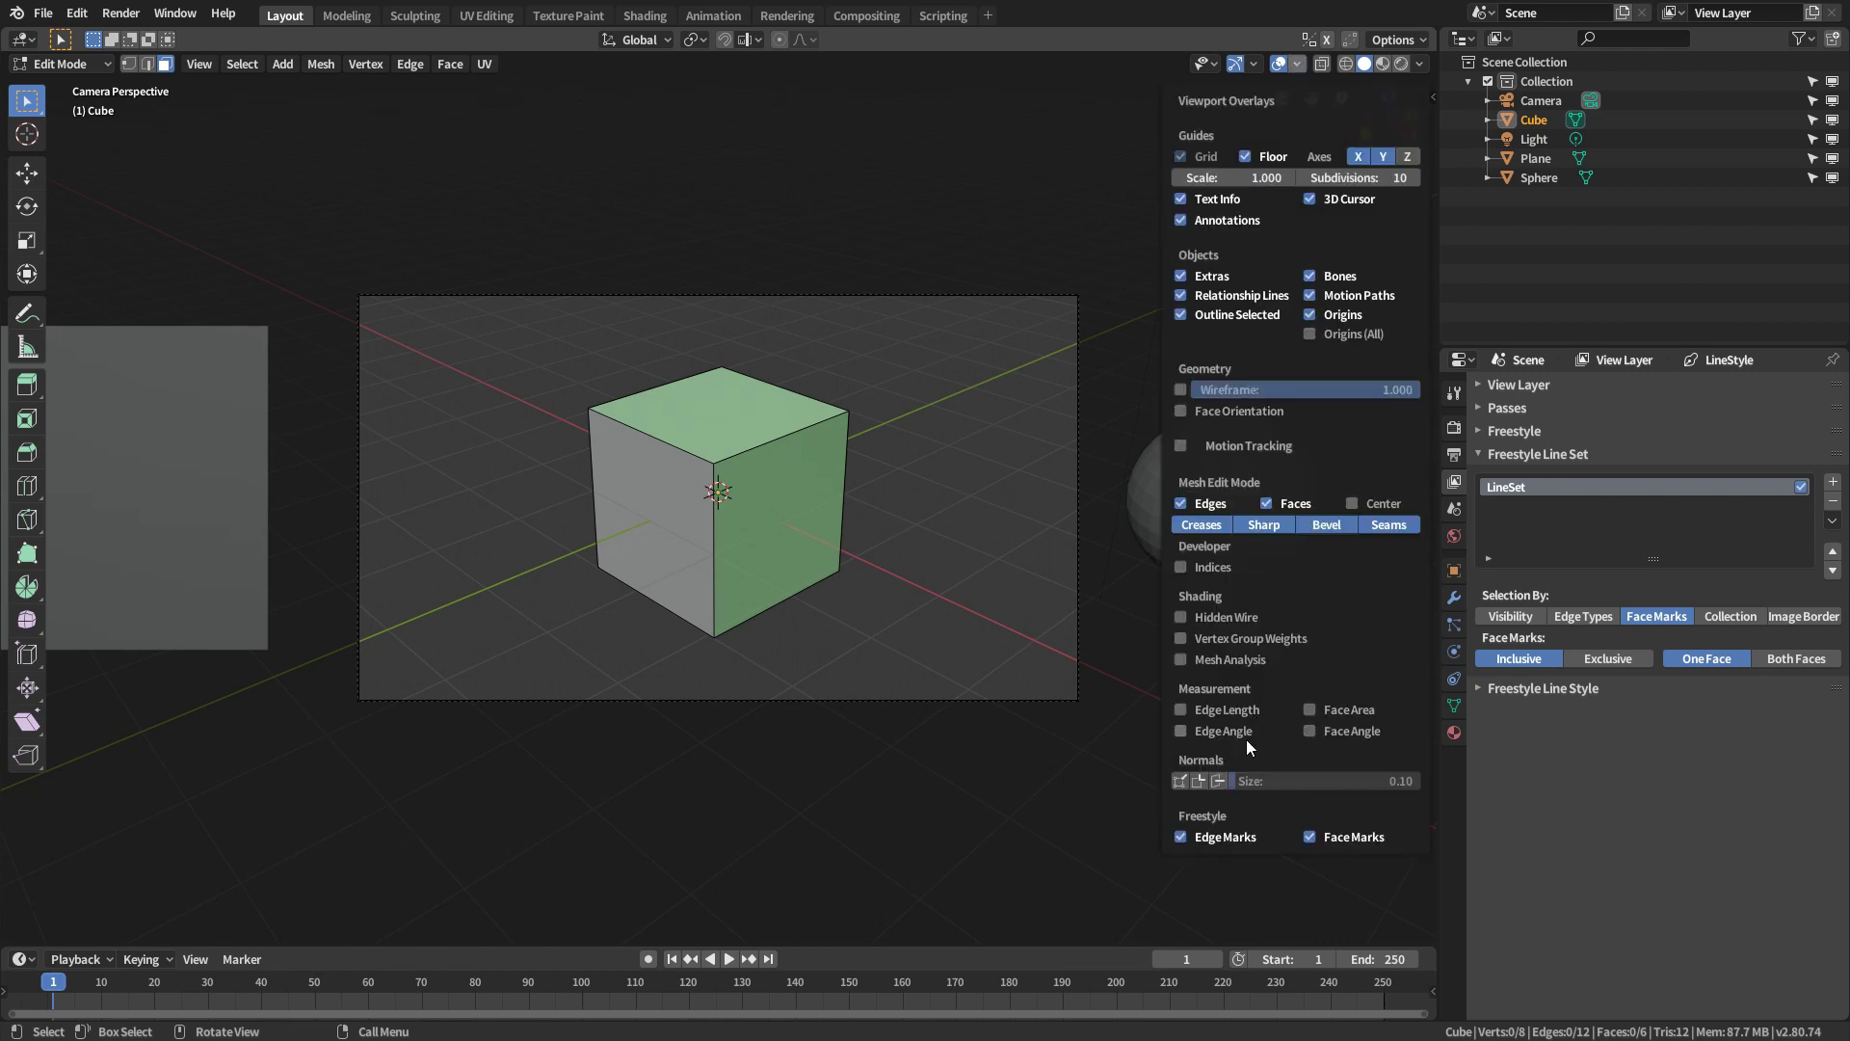
click(1311, 836)
click(1310, 836)
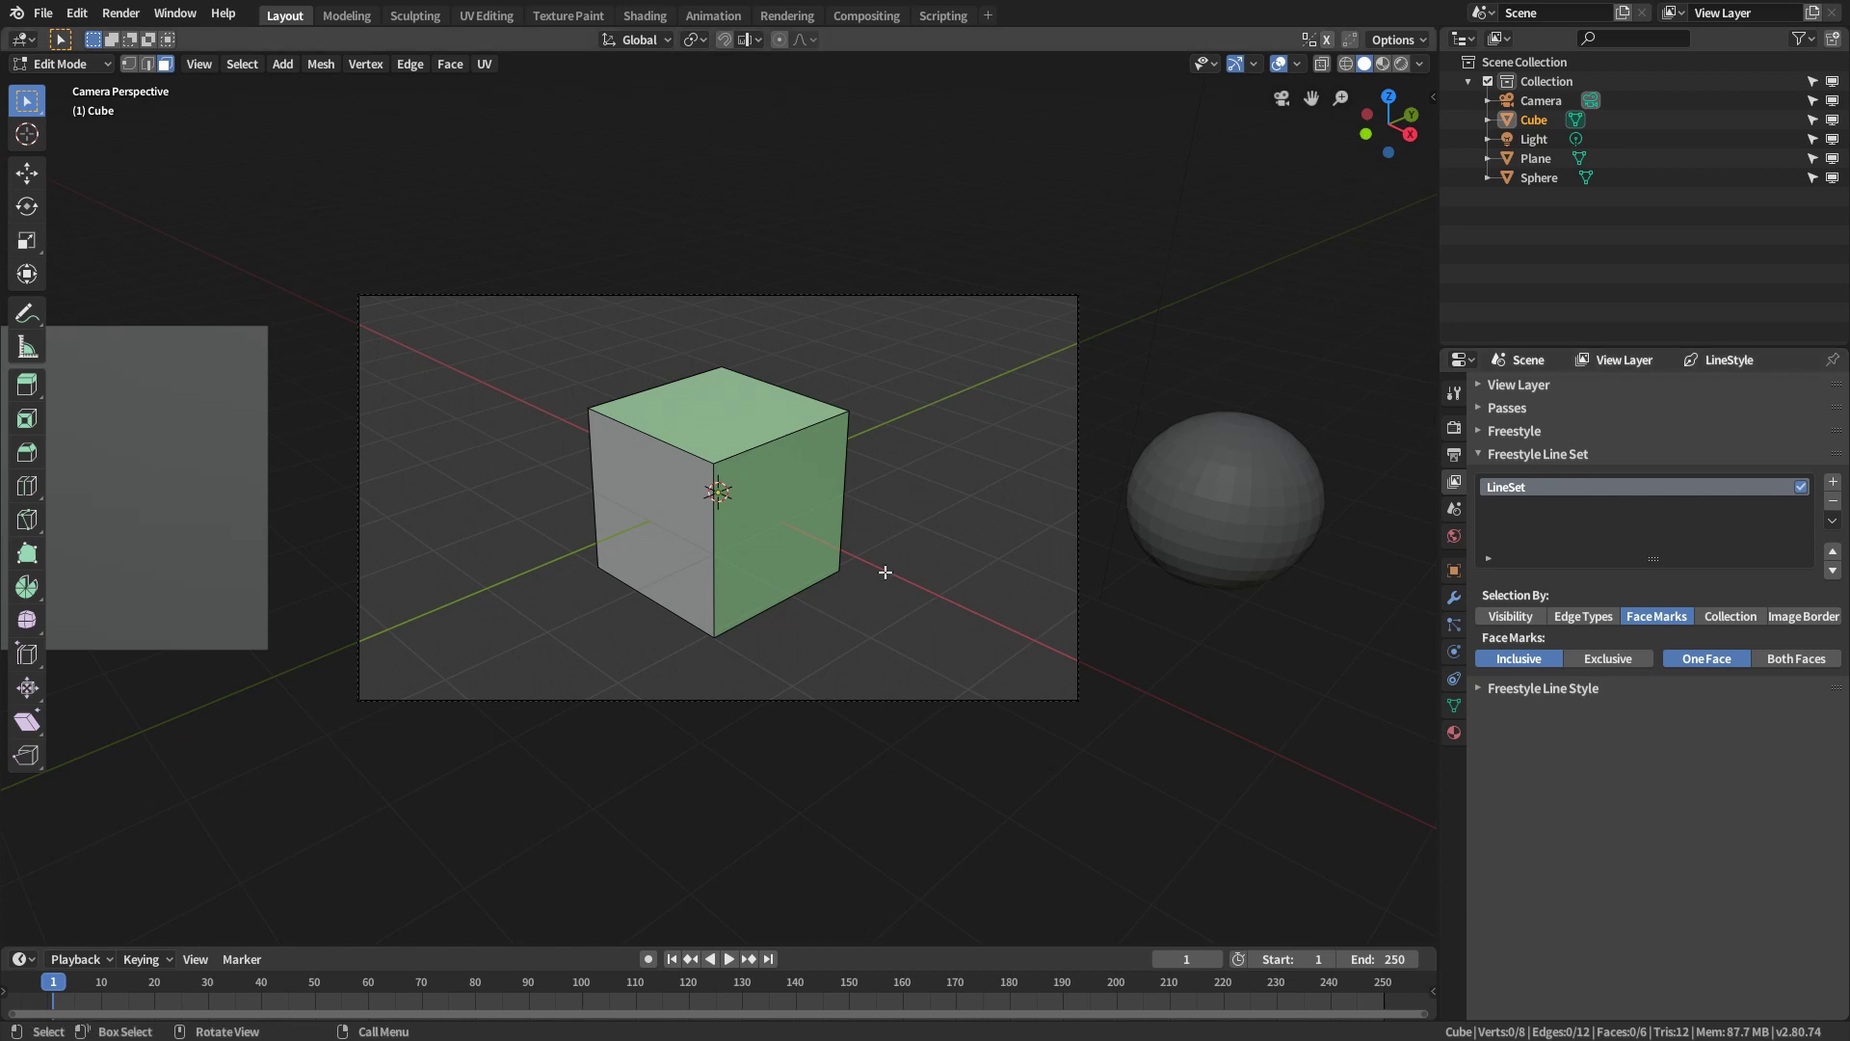
Render the marked cube from Object Mode, and again with a higher base thickness in the Freestyle line style
key(Tab)
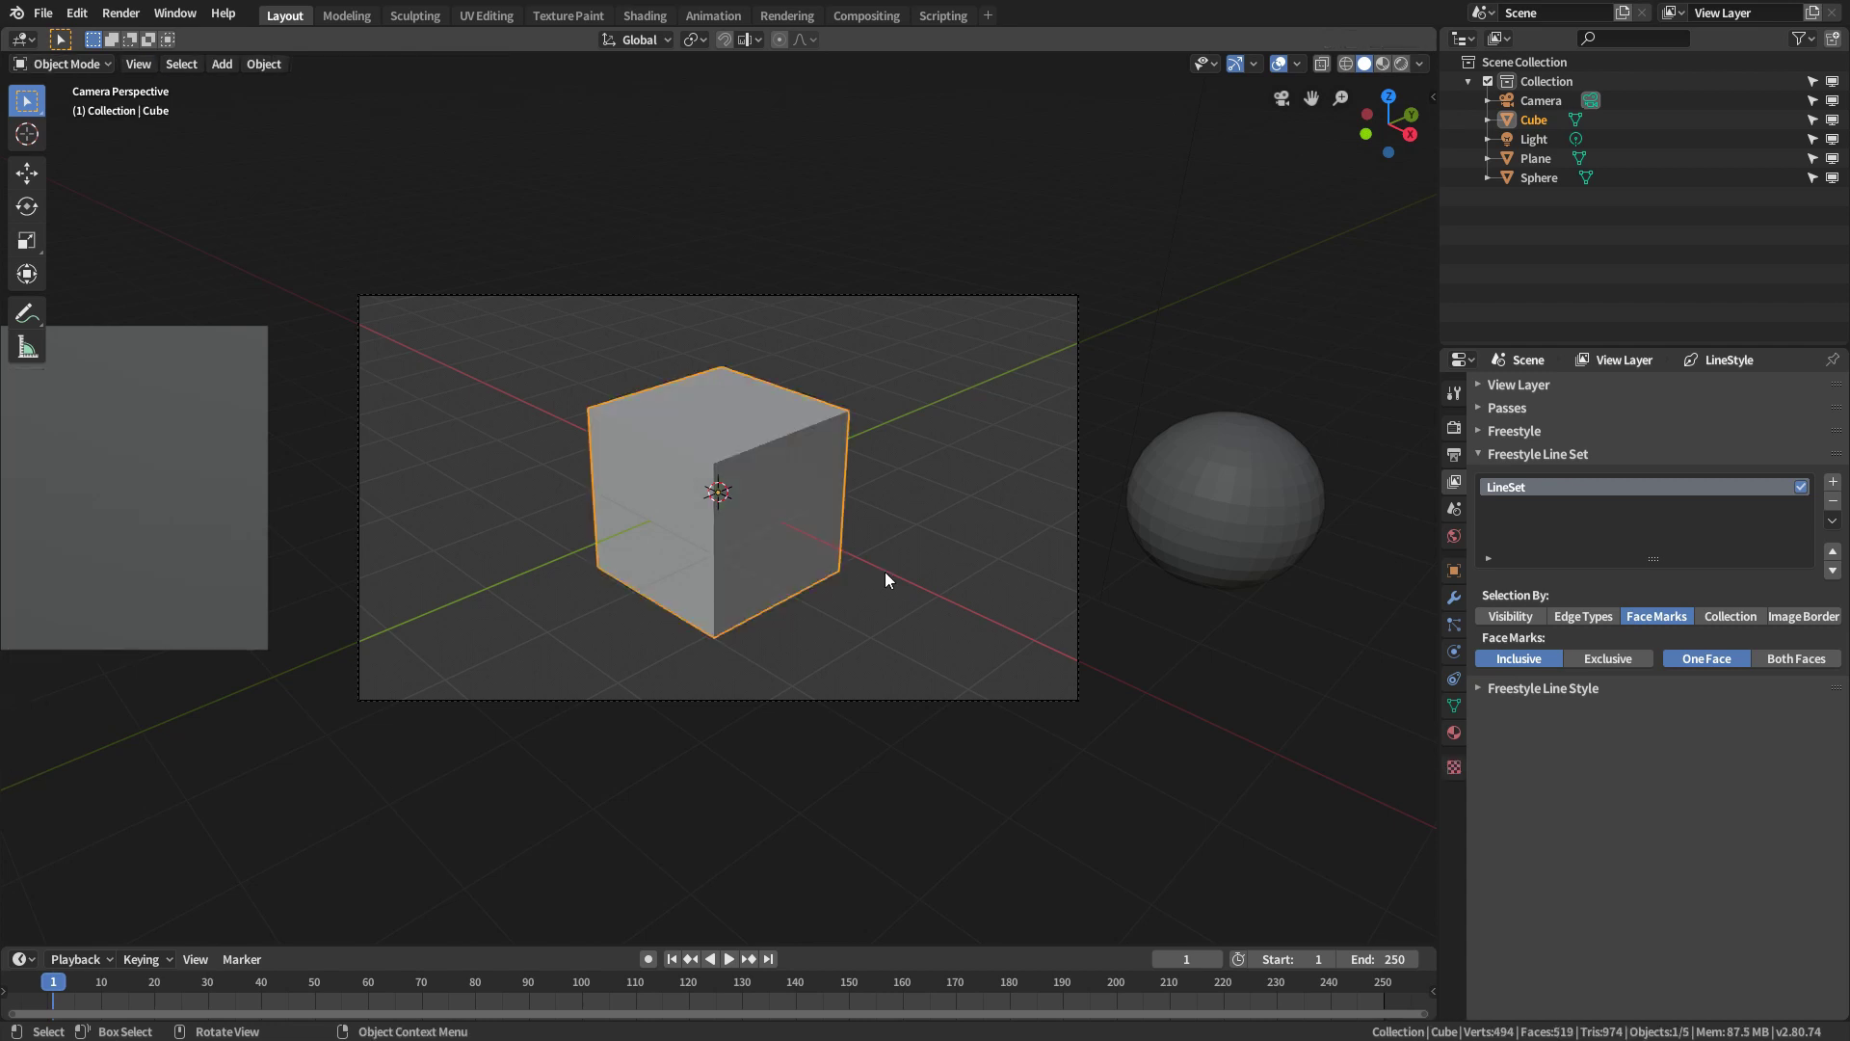
key(F12)
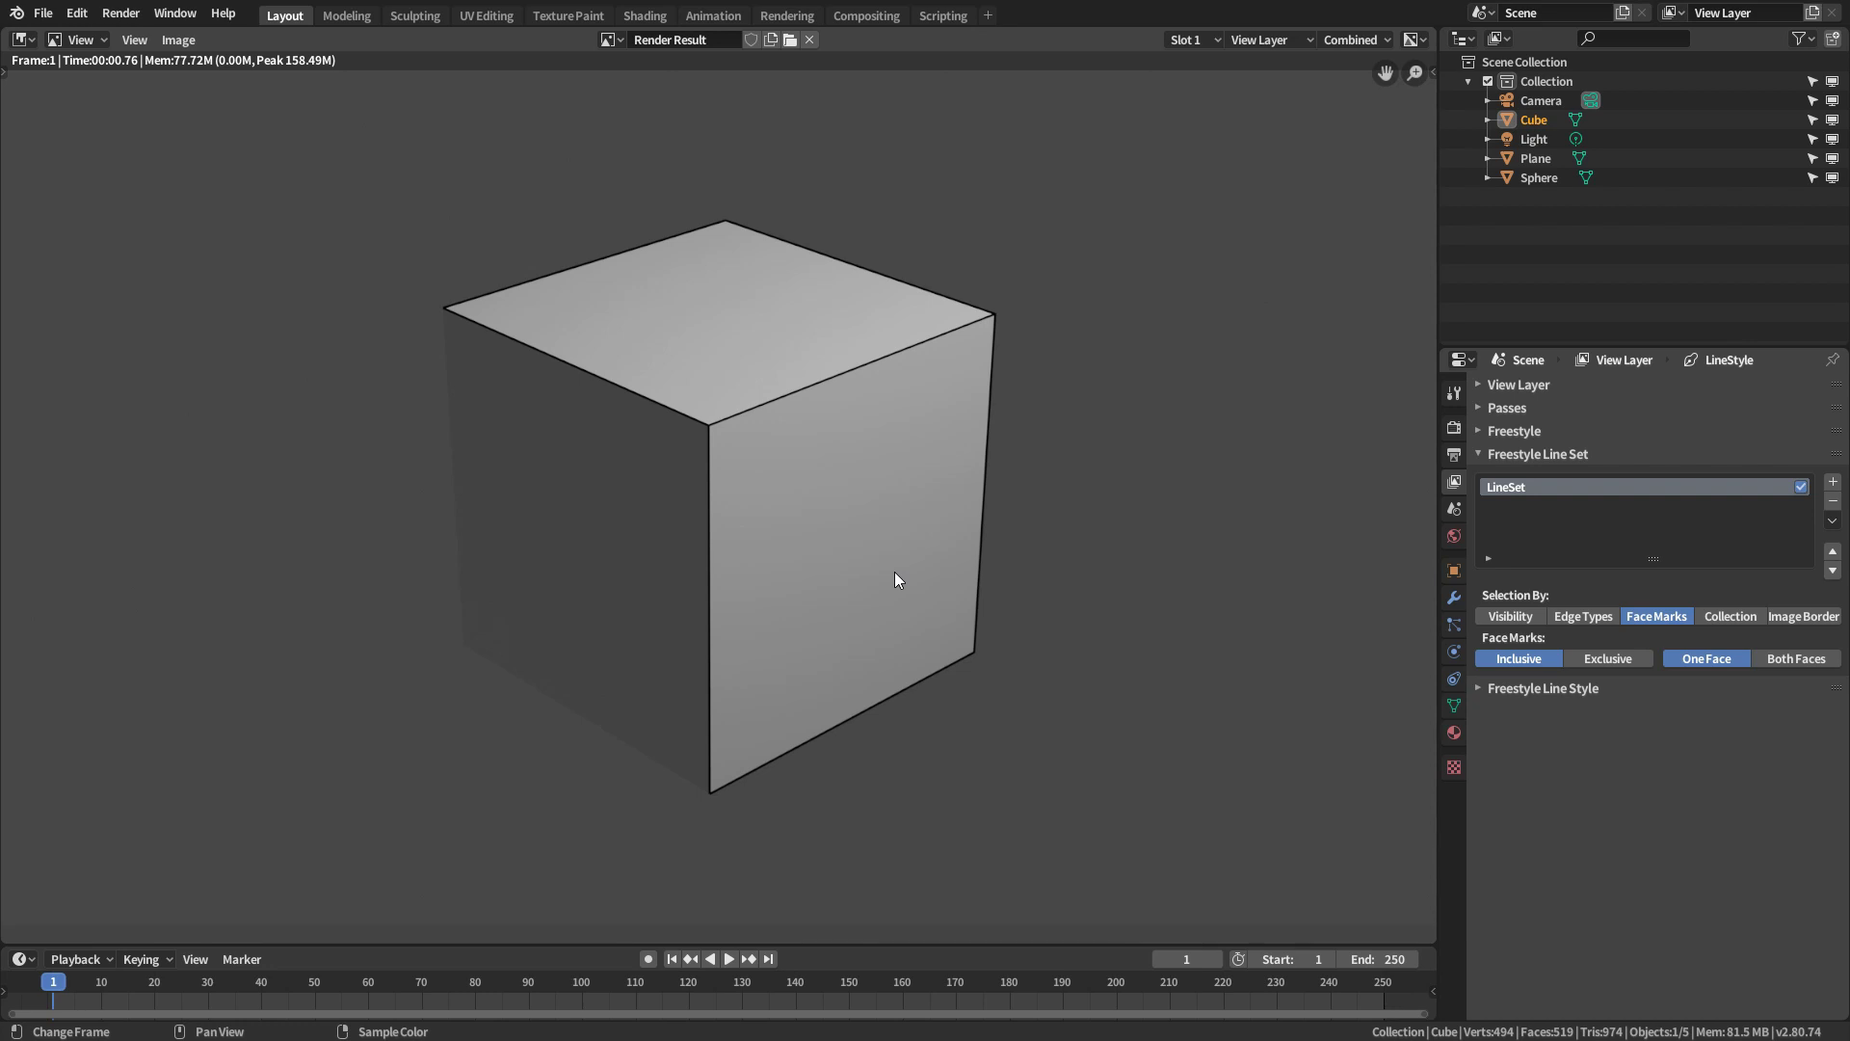
click(1530, 688)
click(1687, 741)
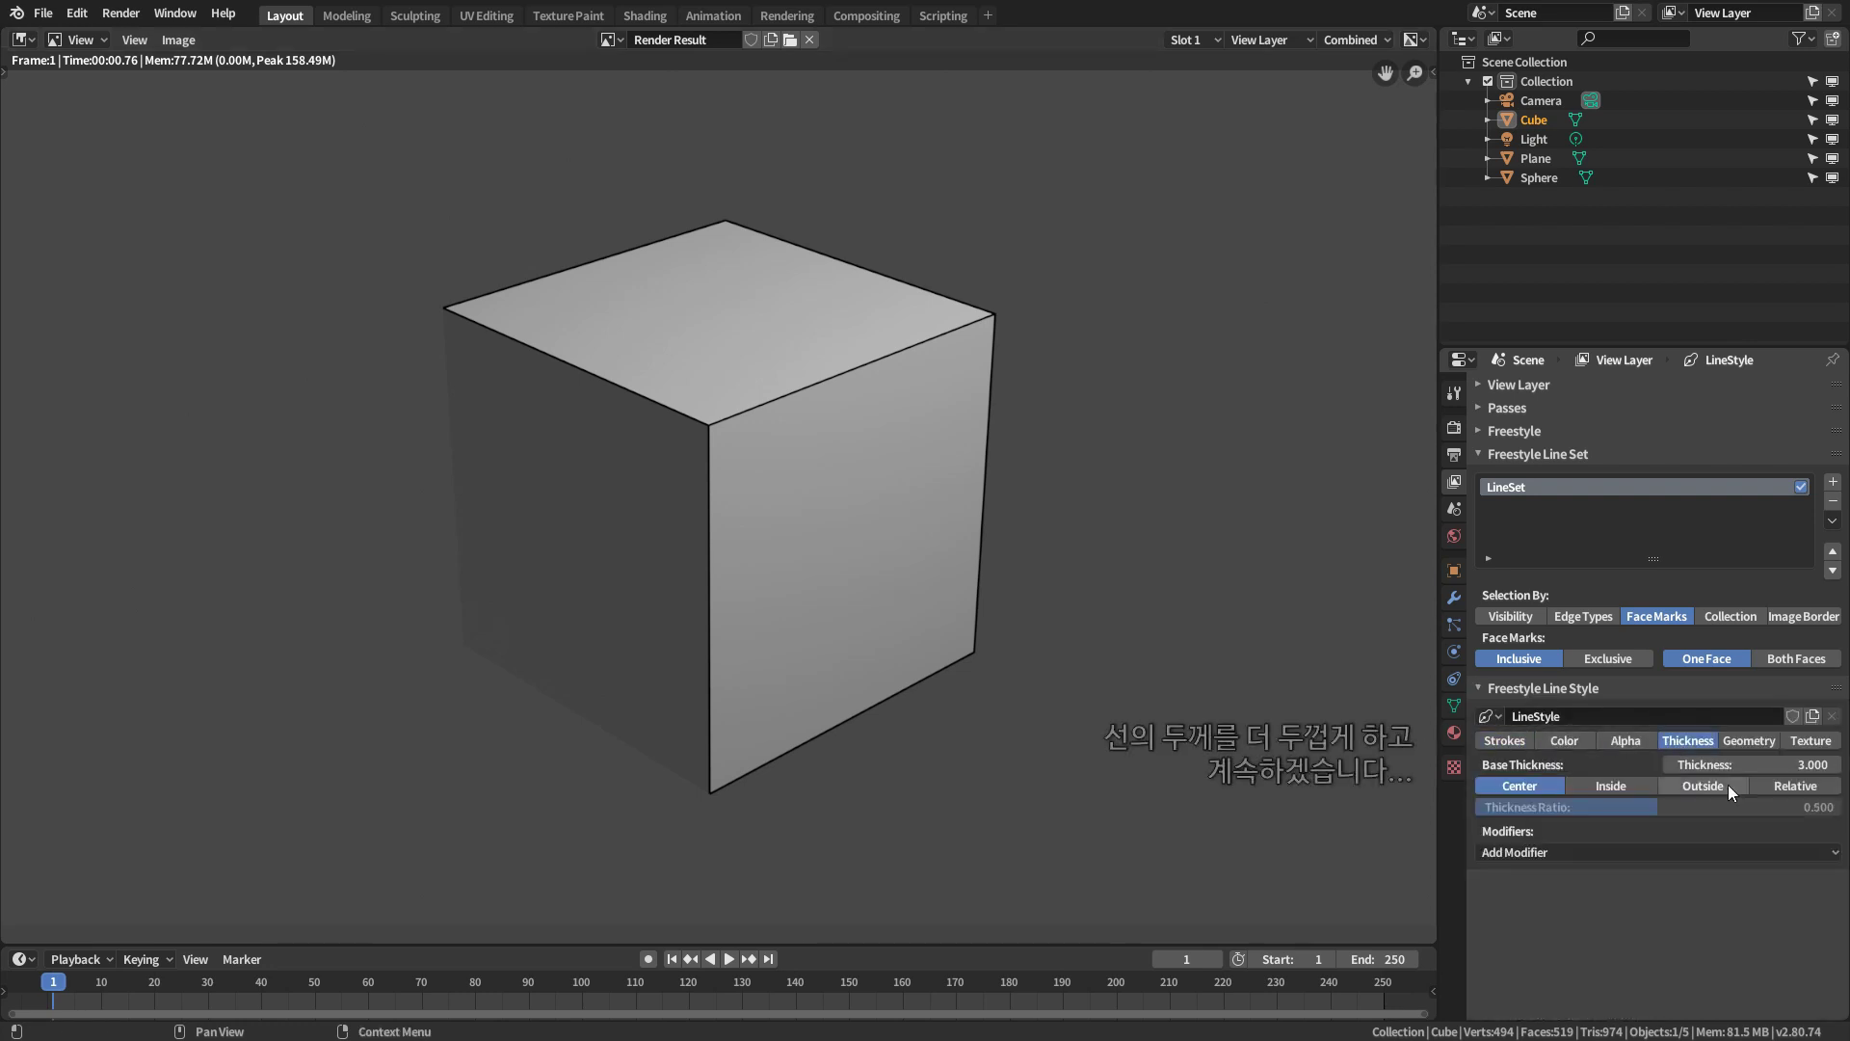
click(1773, 766)
key(Return)
key(F12)
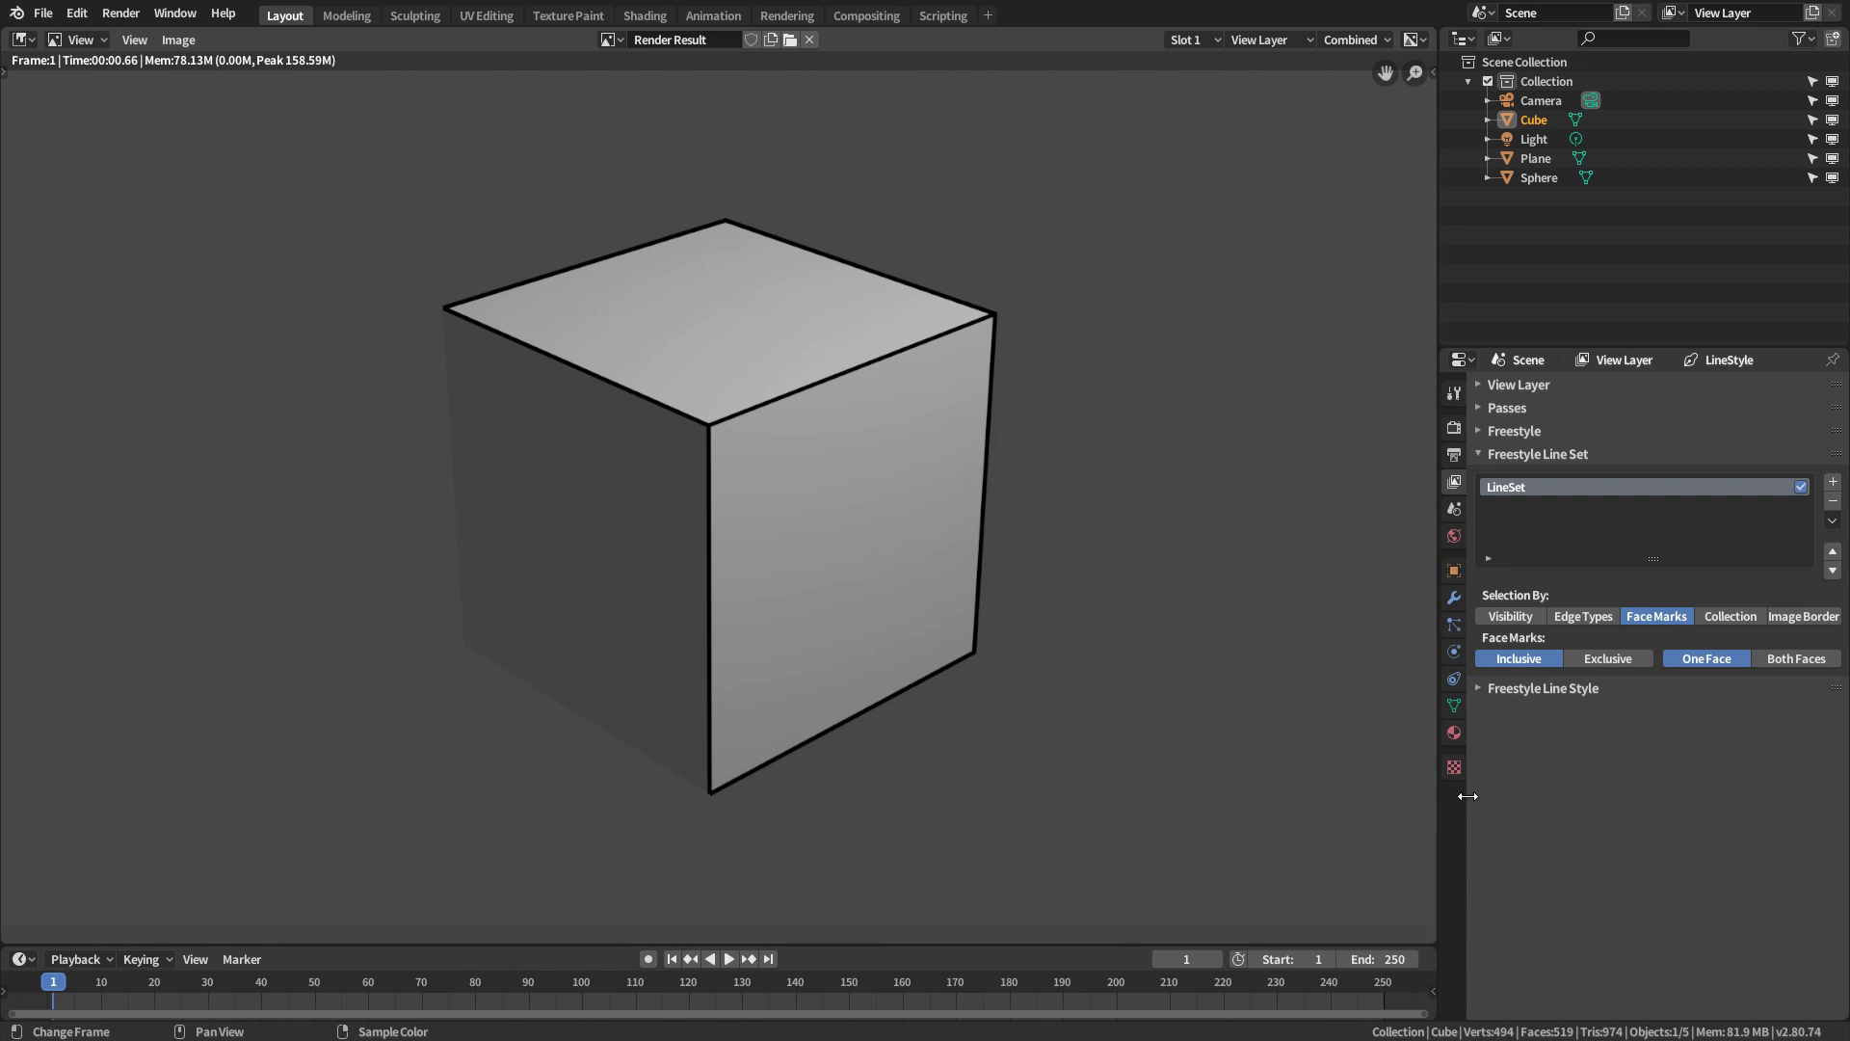
Render the cube with Face Marks set to Inclusive with Both Faces, and again with Exclusive
click(1796, 659)
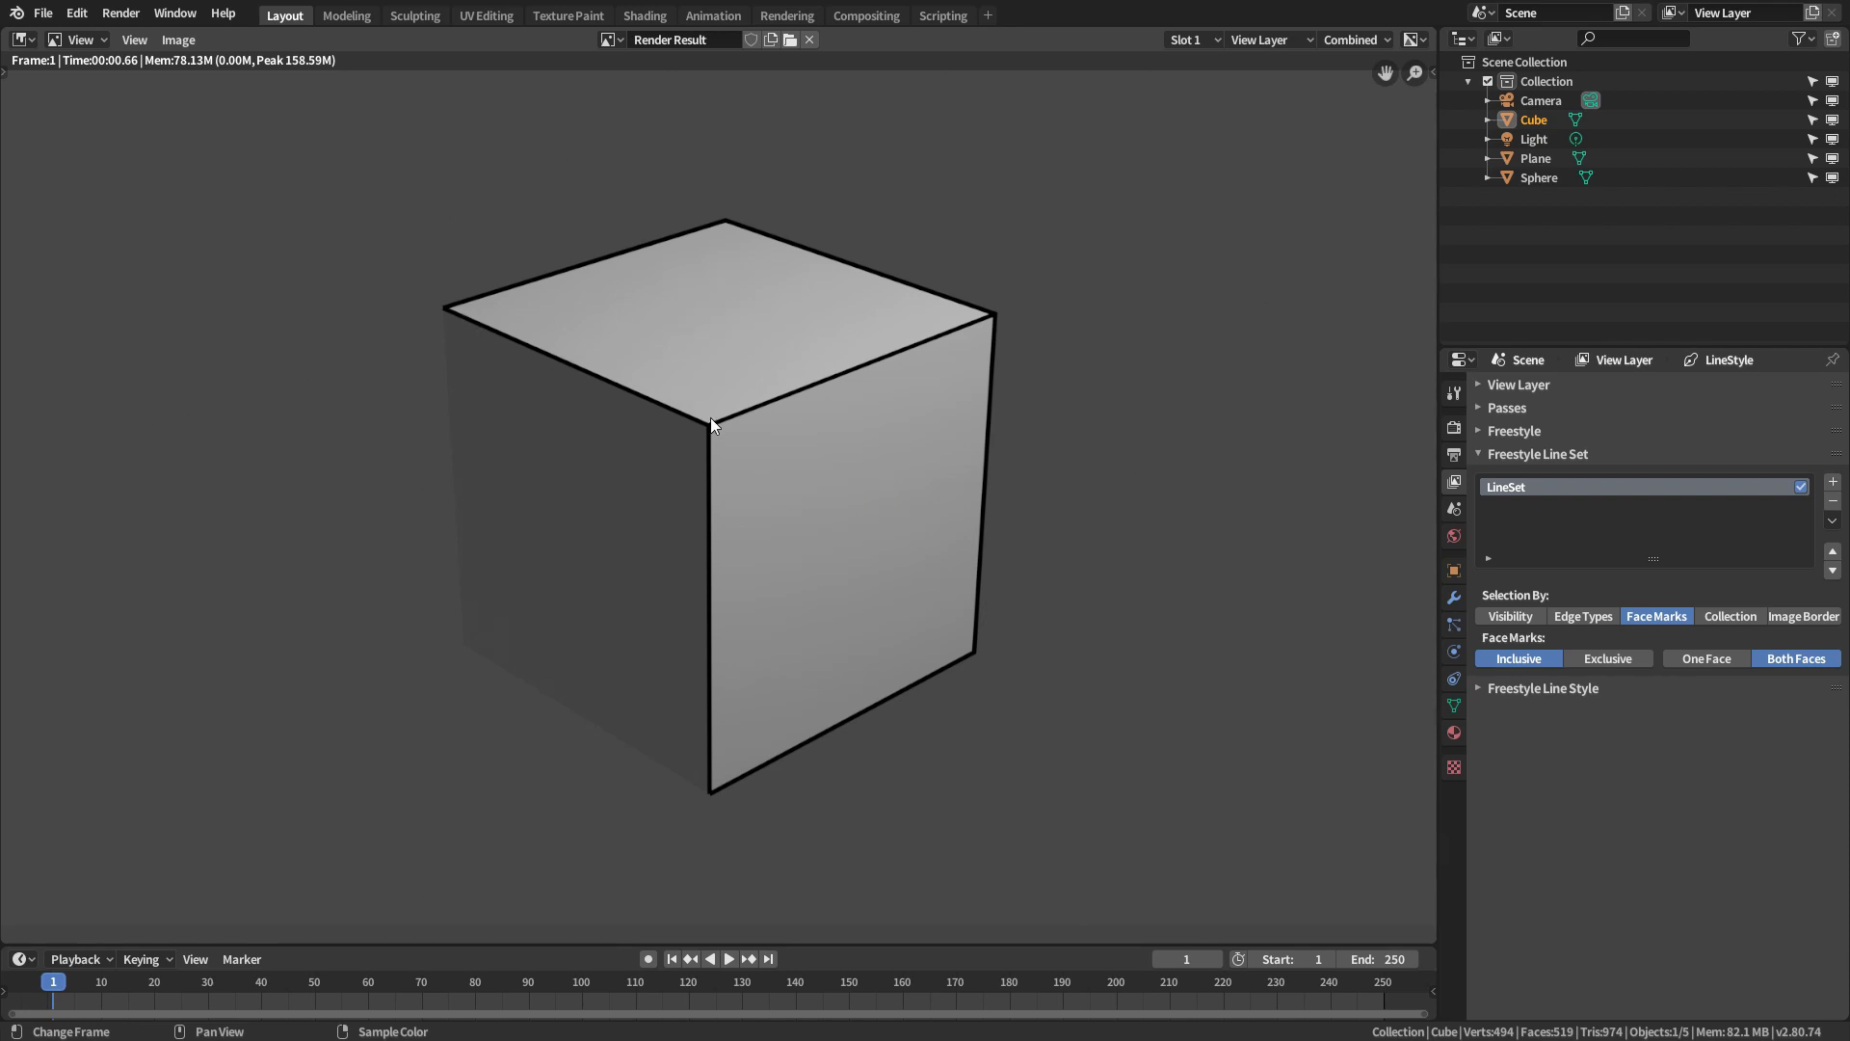
key(F12)
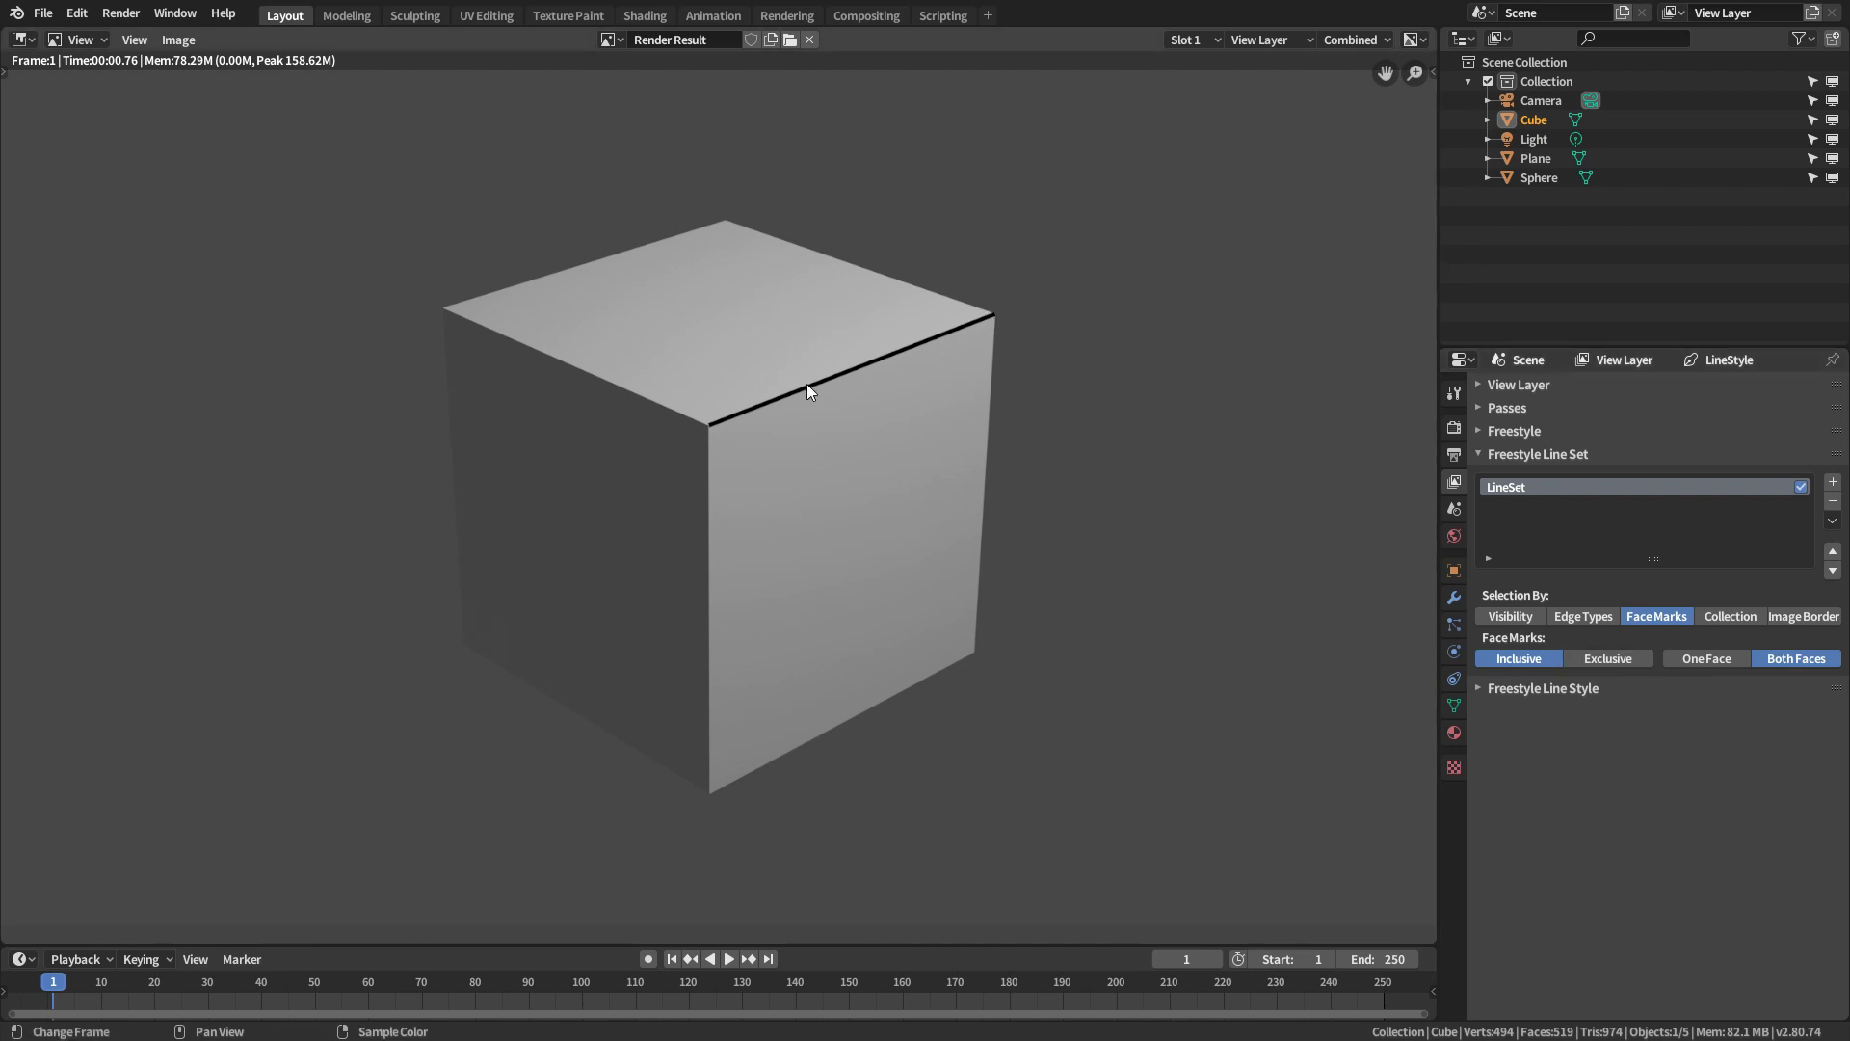
click(1622, 662)
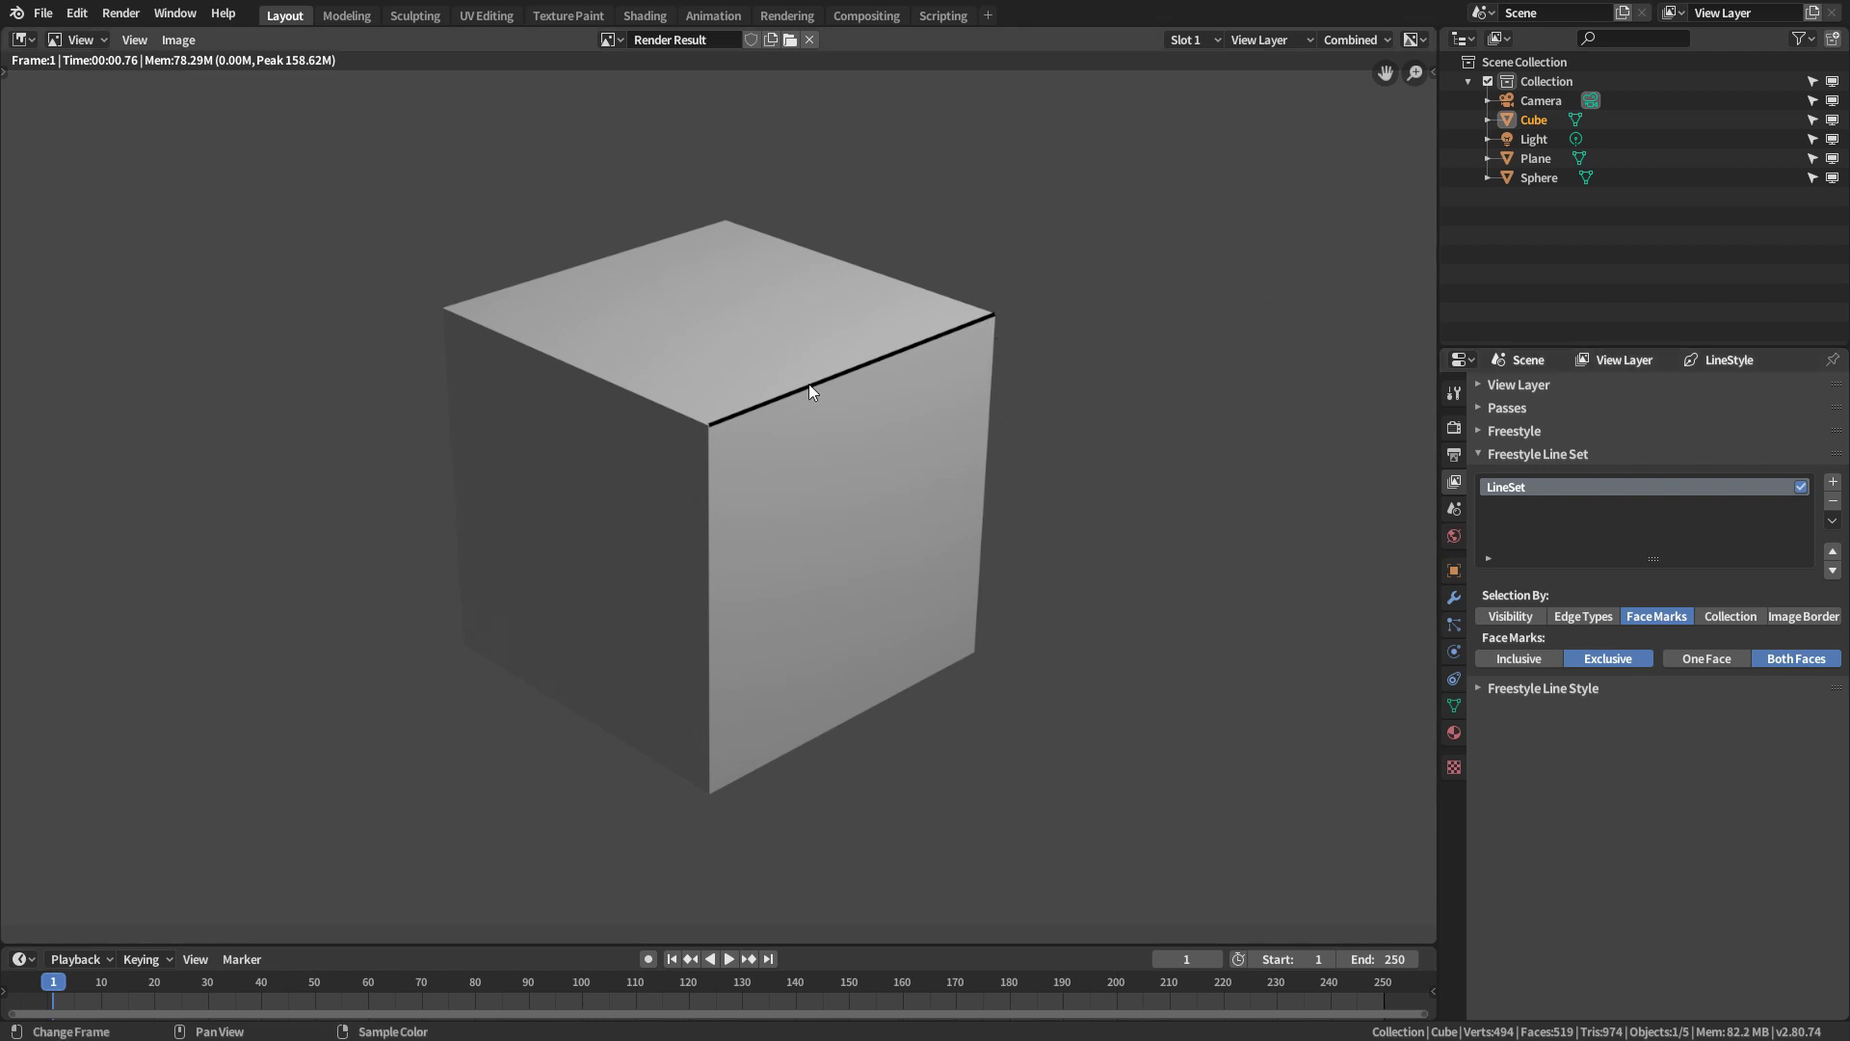
key(F12)
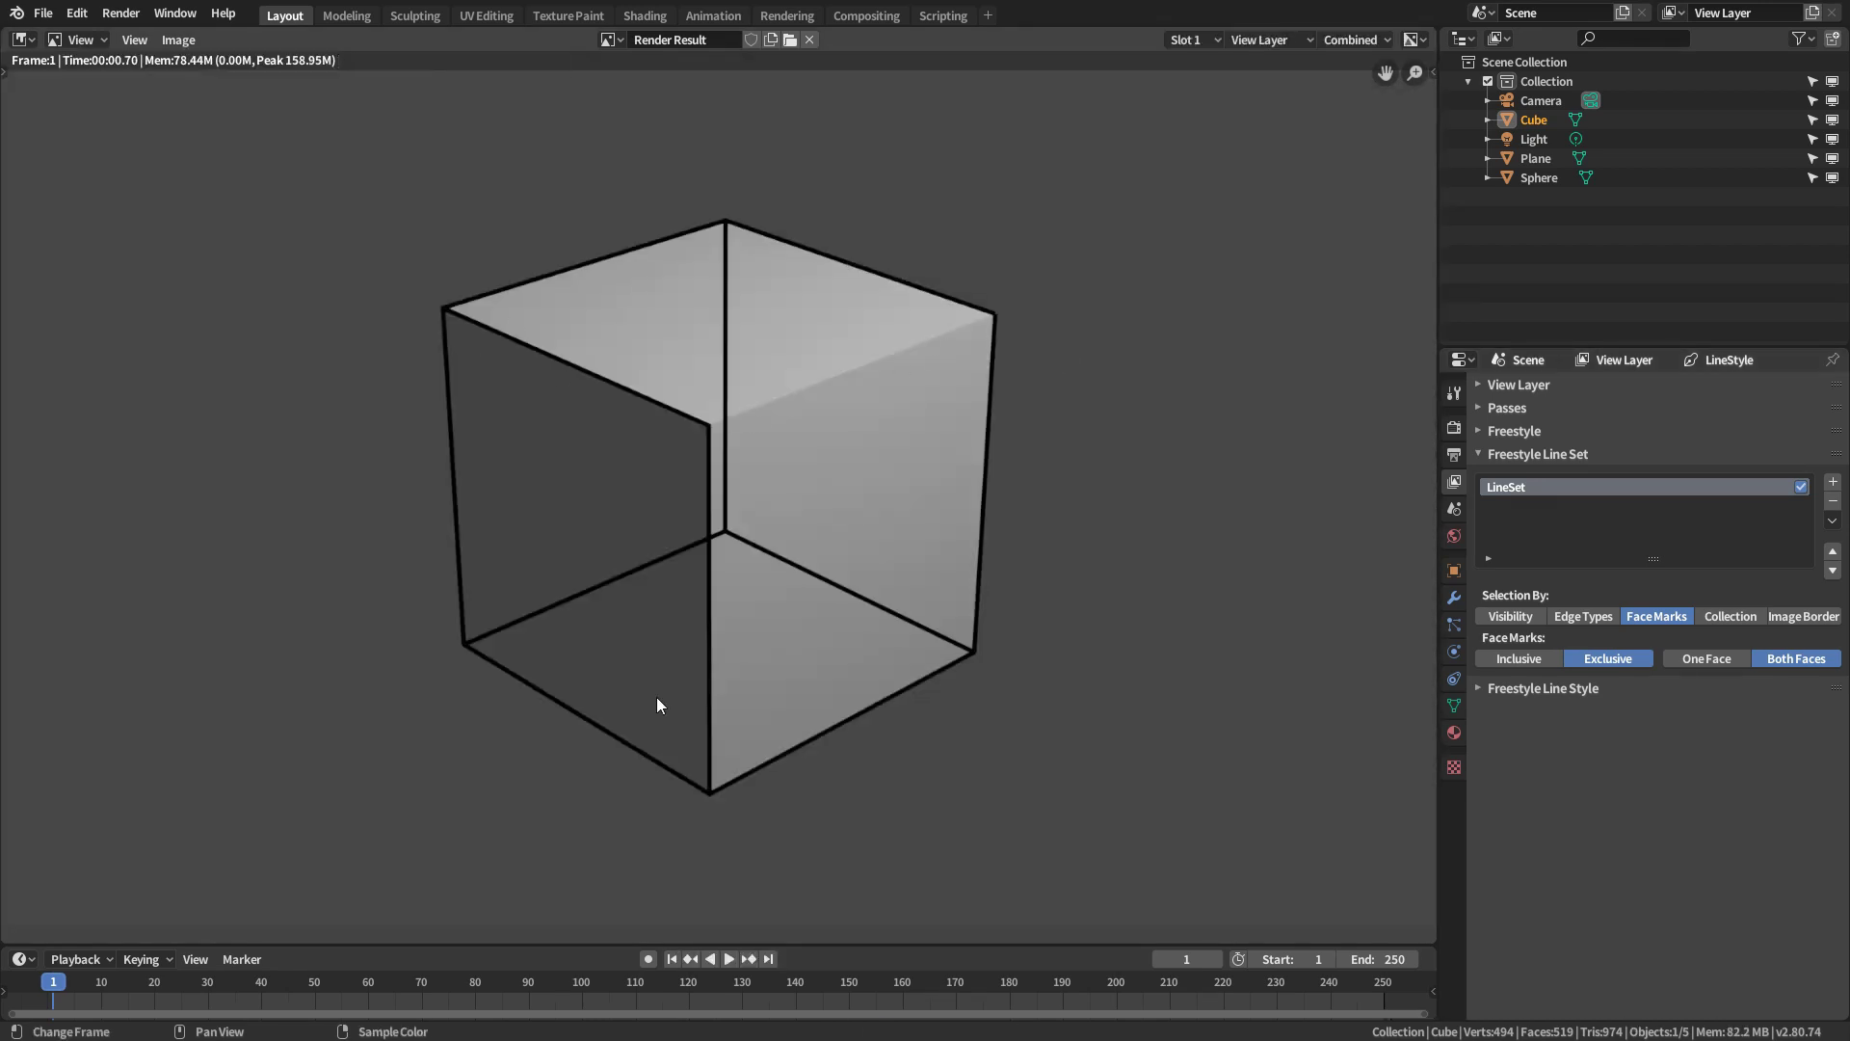
Render the cube with Face Marks set to Exclusive with One Face, and close the render
click(1716, 662)
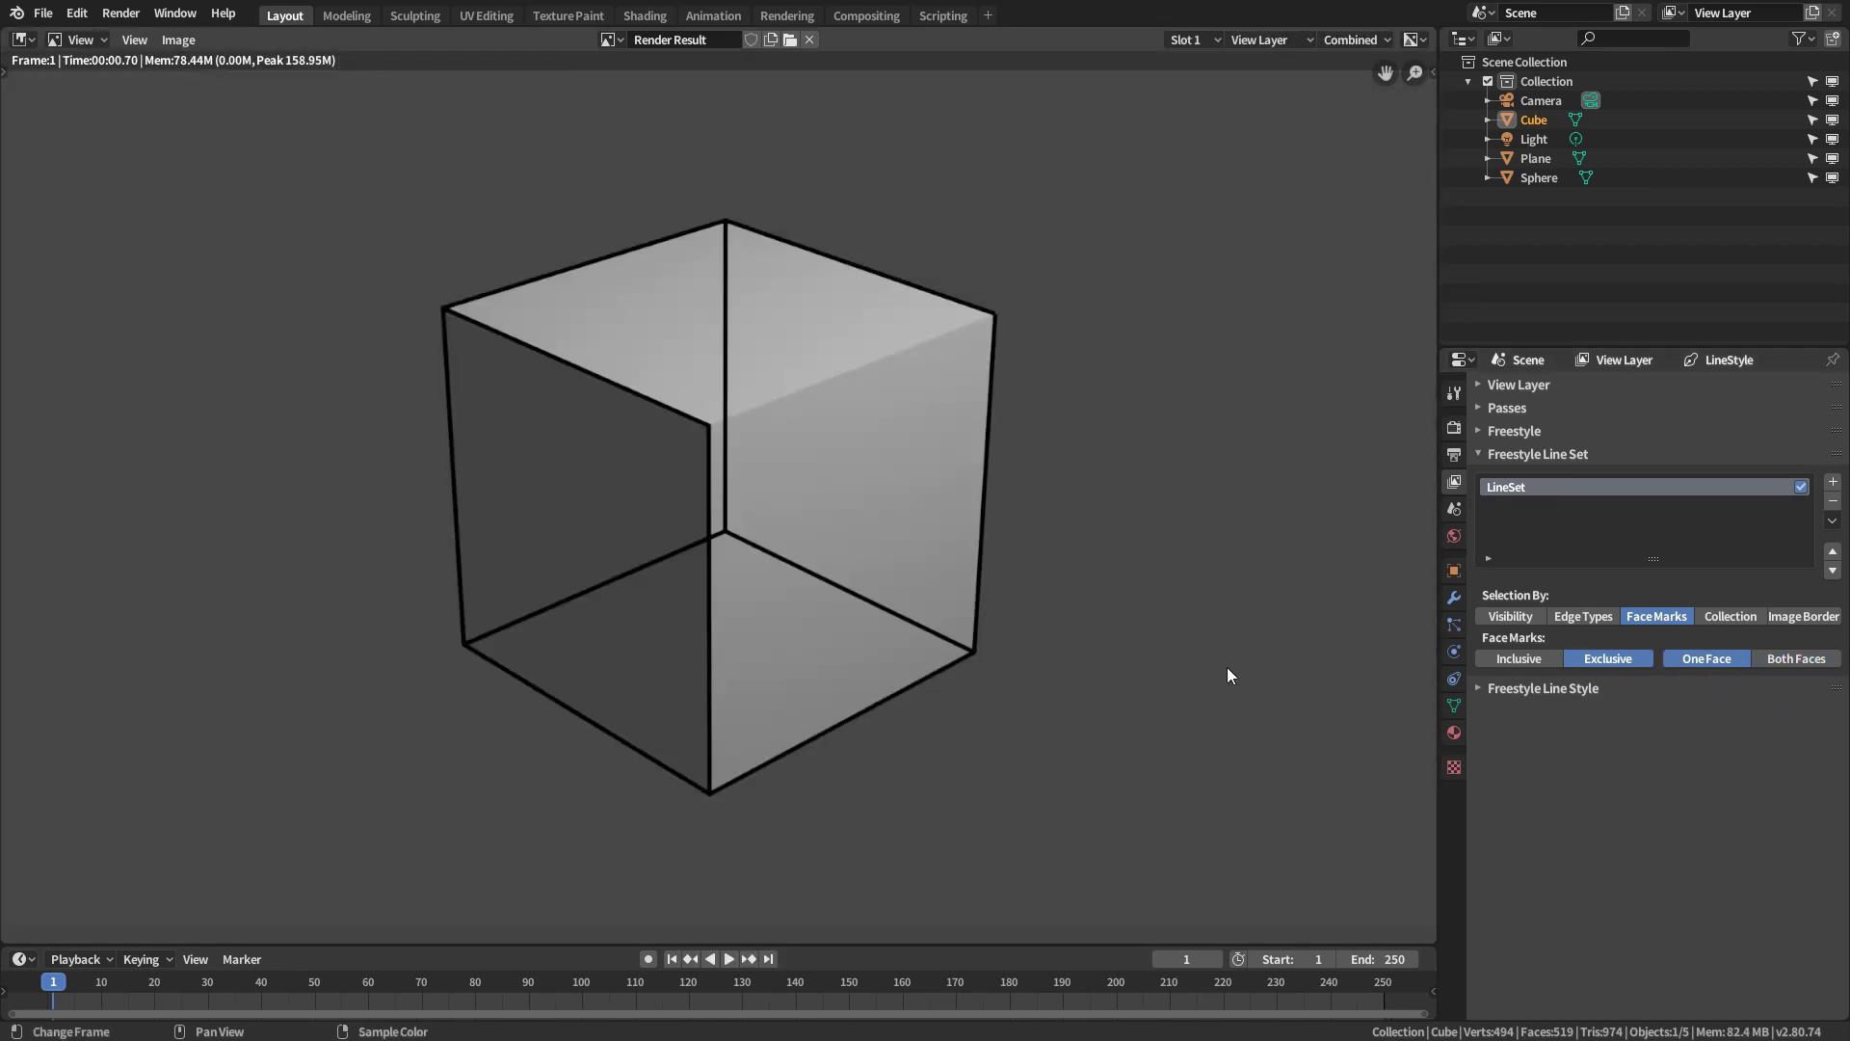
key(F12)
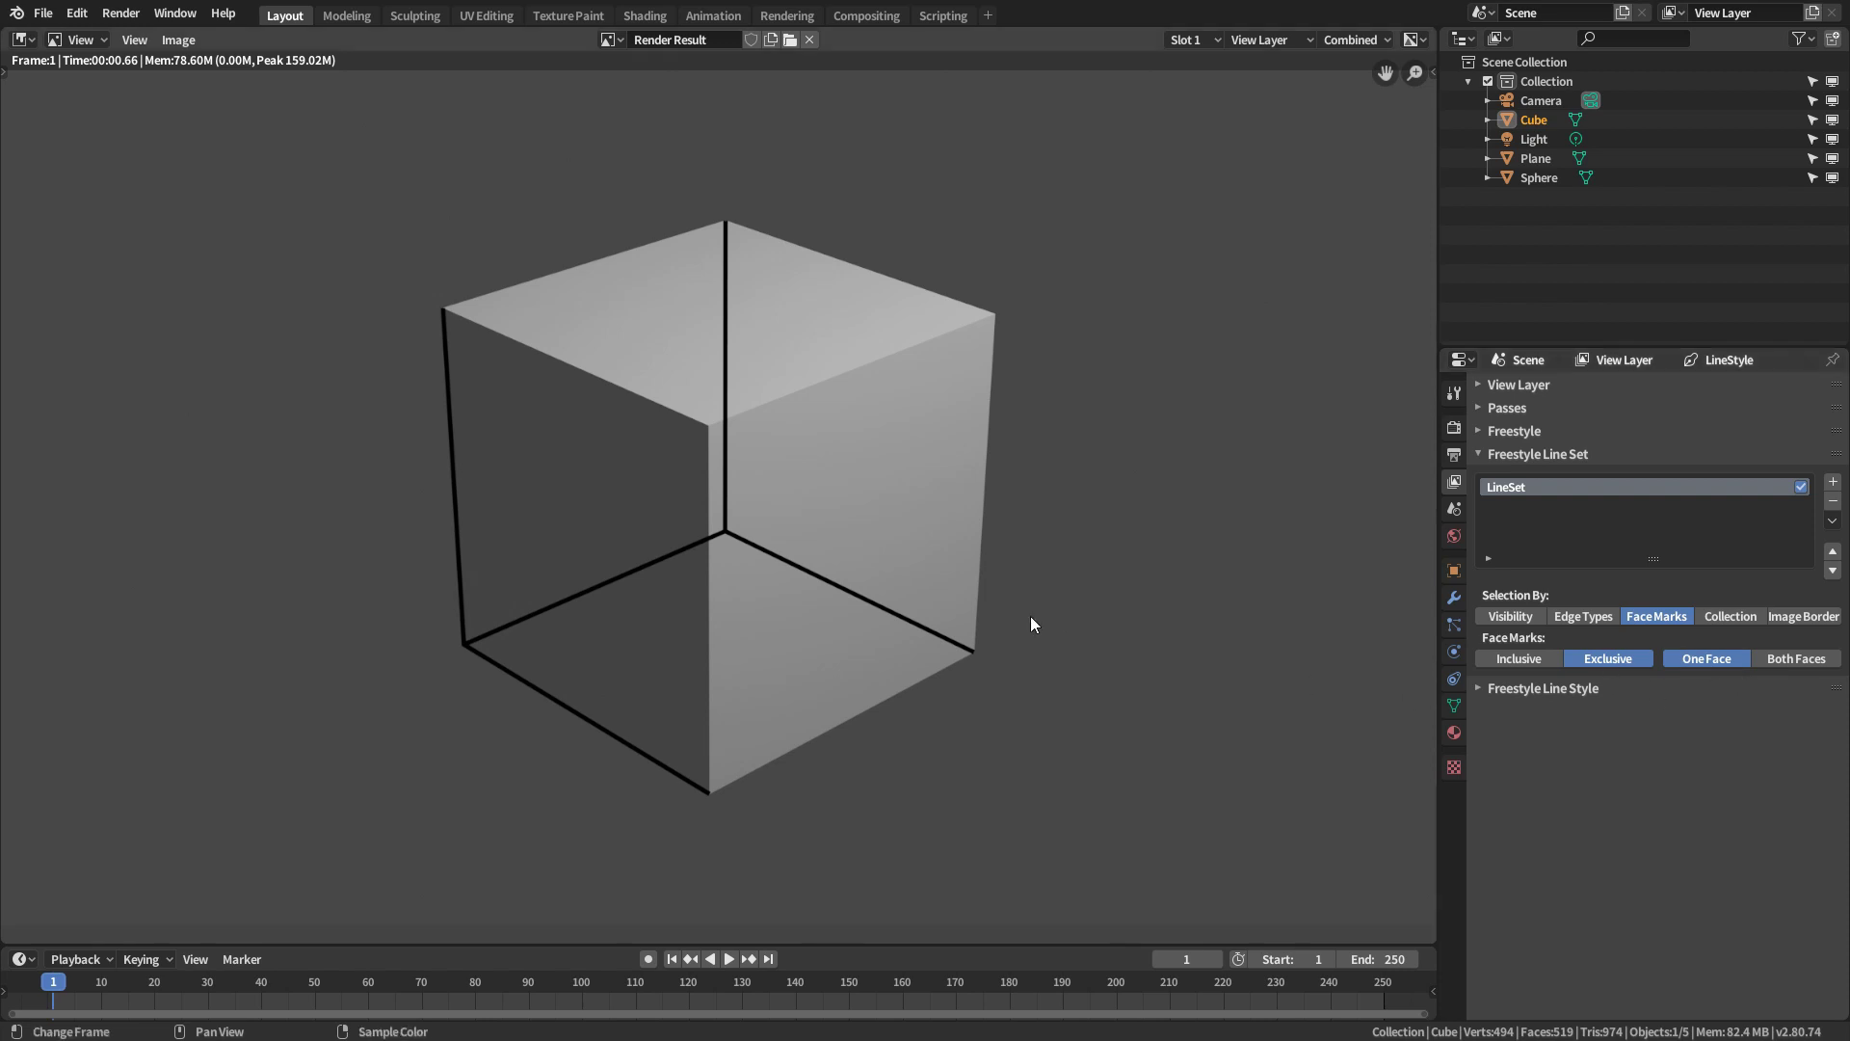
key(Escape)
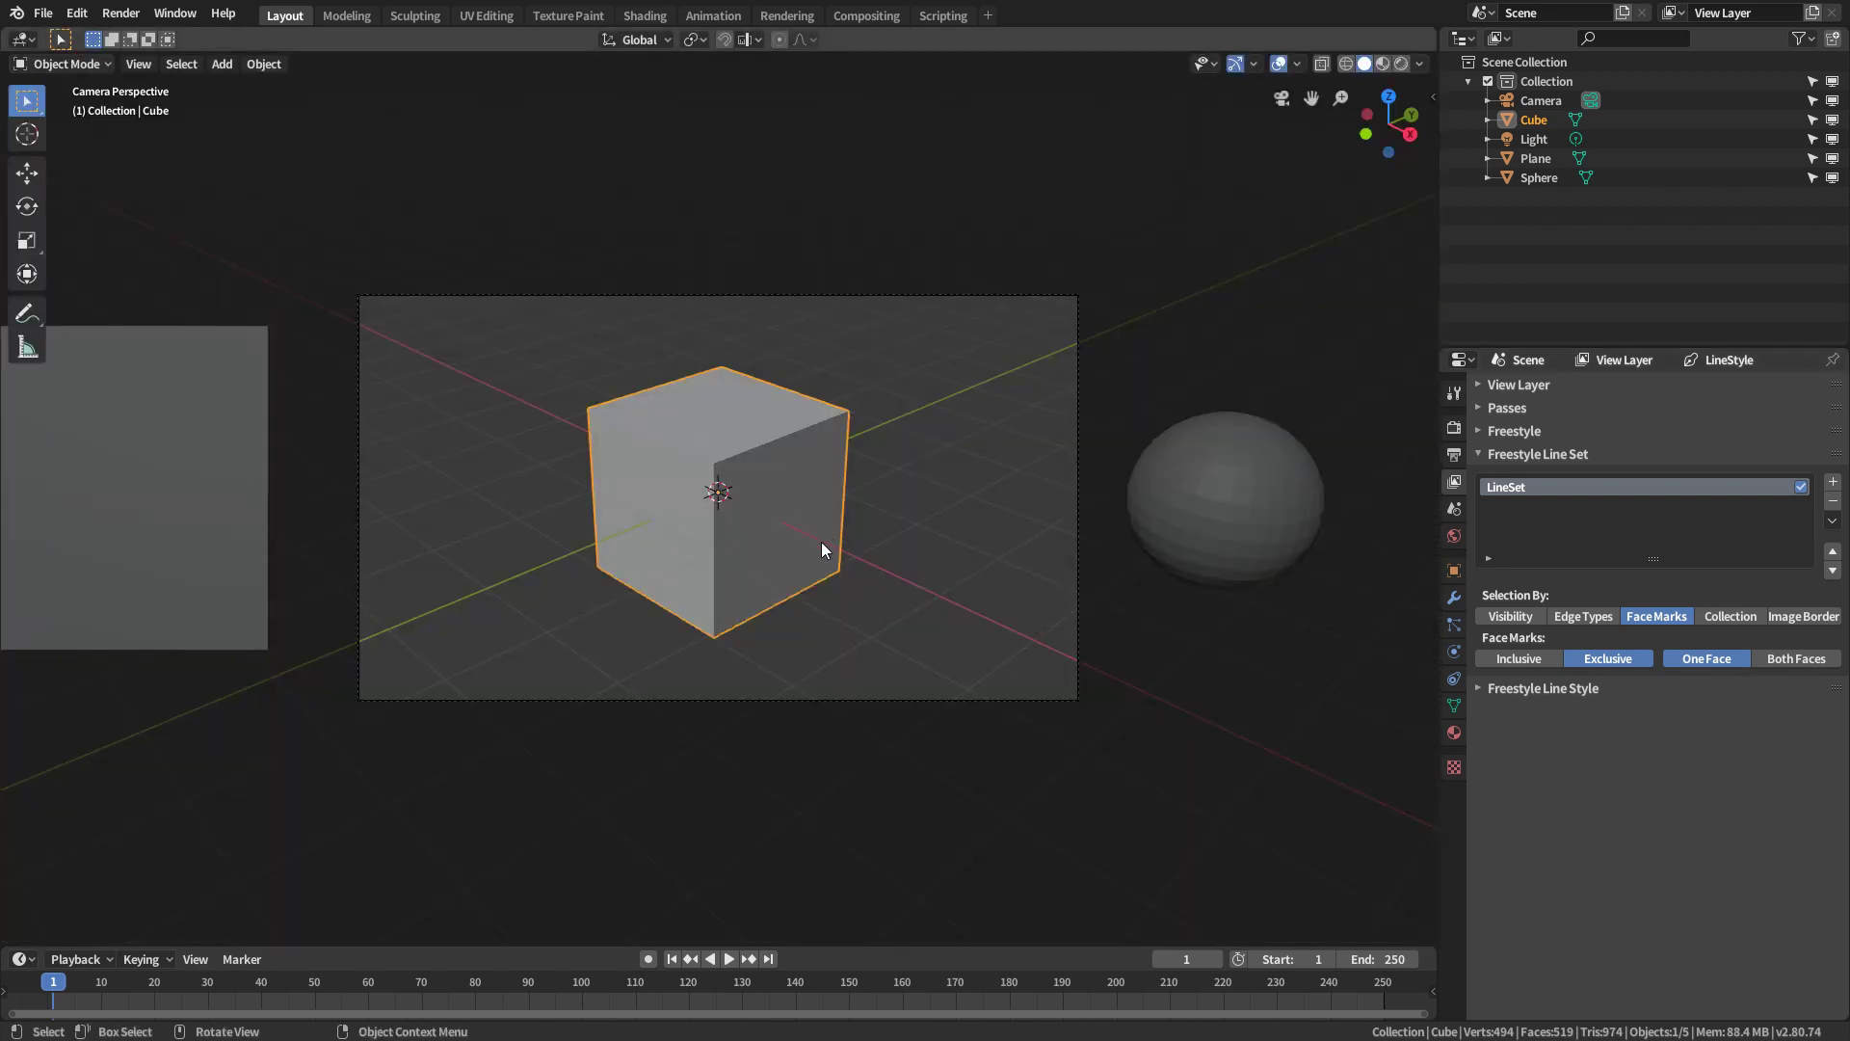
Subdivide all faces of the cube once in Edit Mode, and clear the selection
key(Tab)
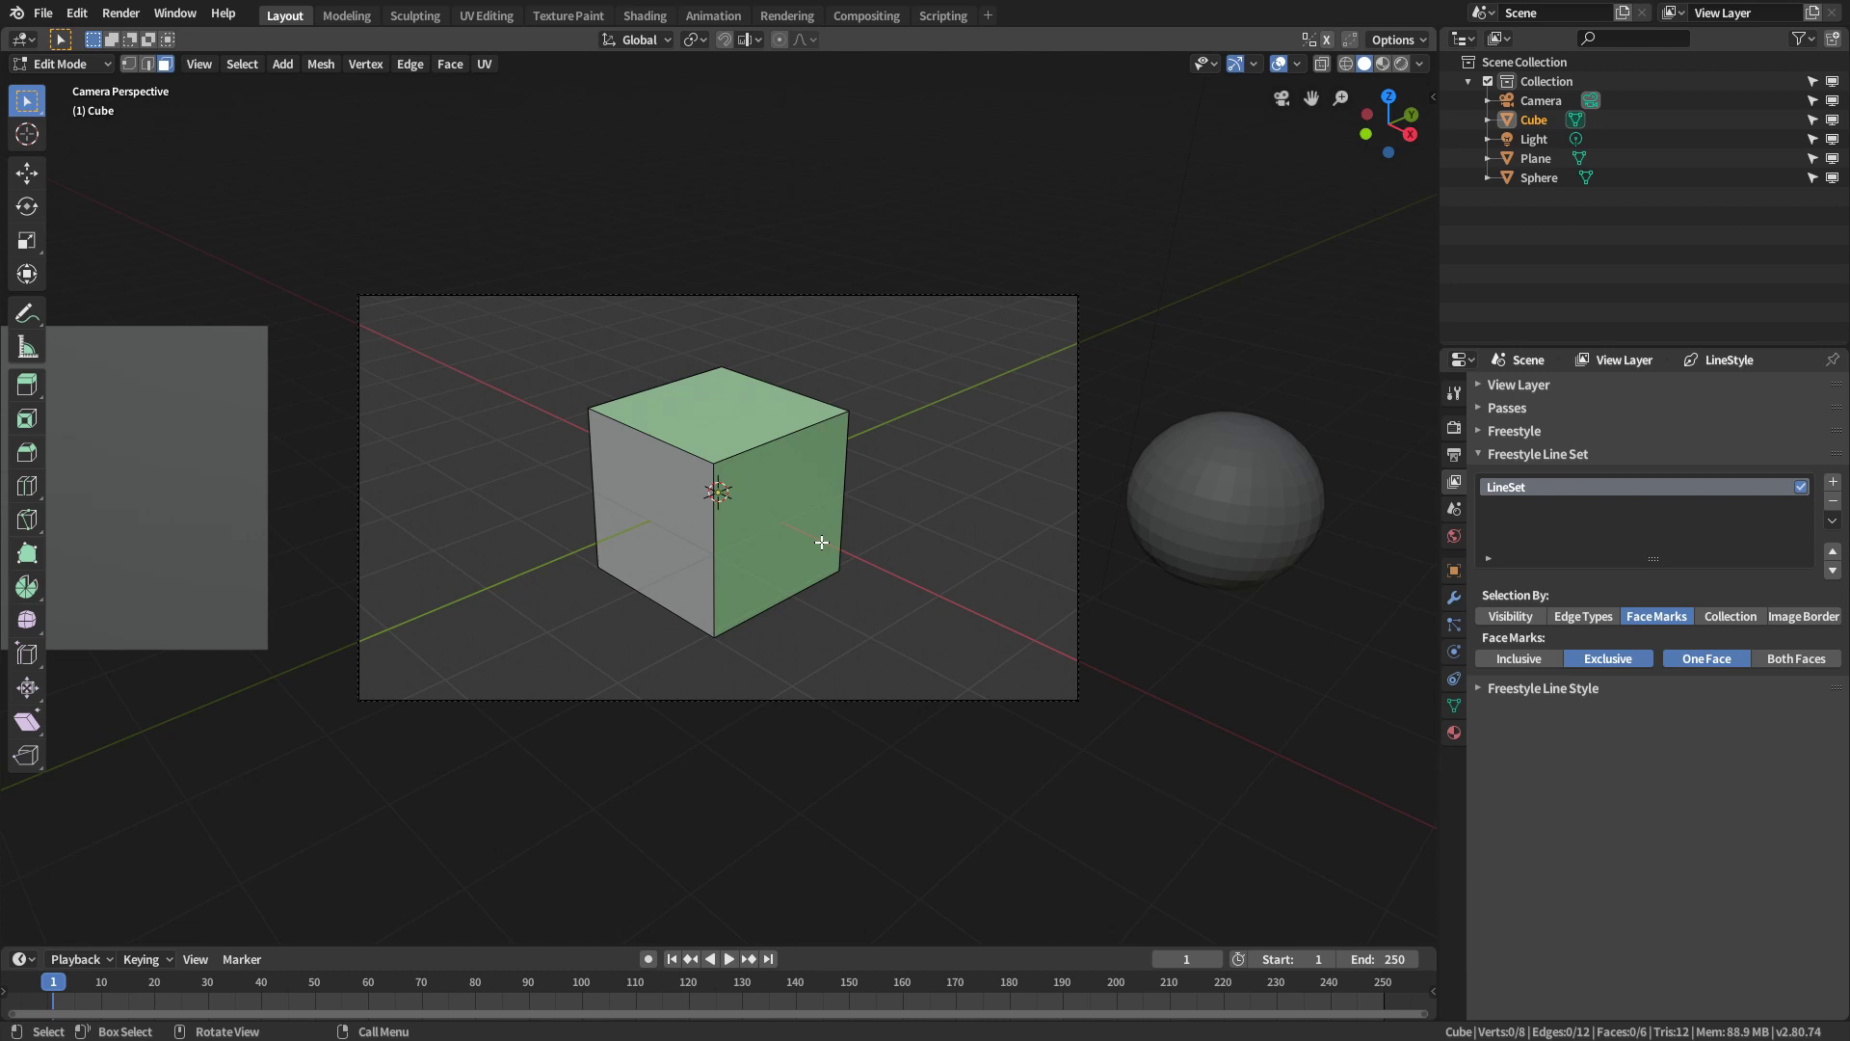
key(a)
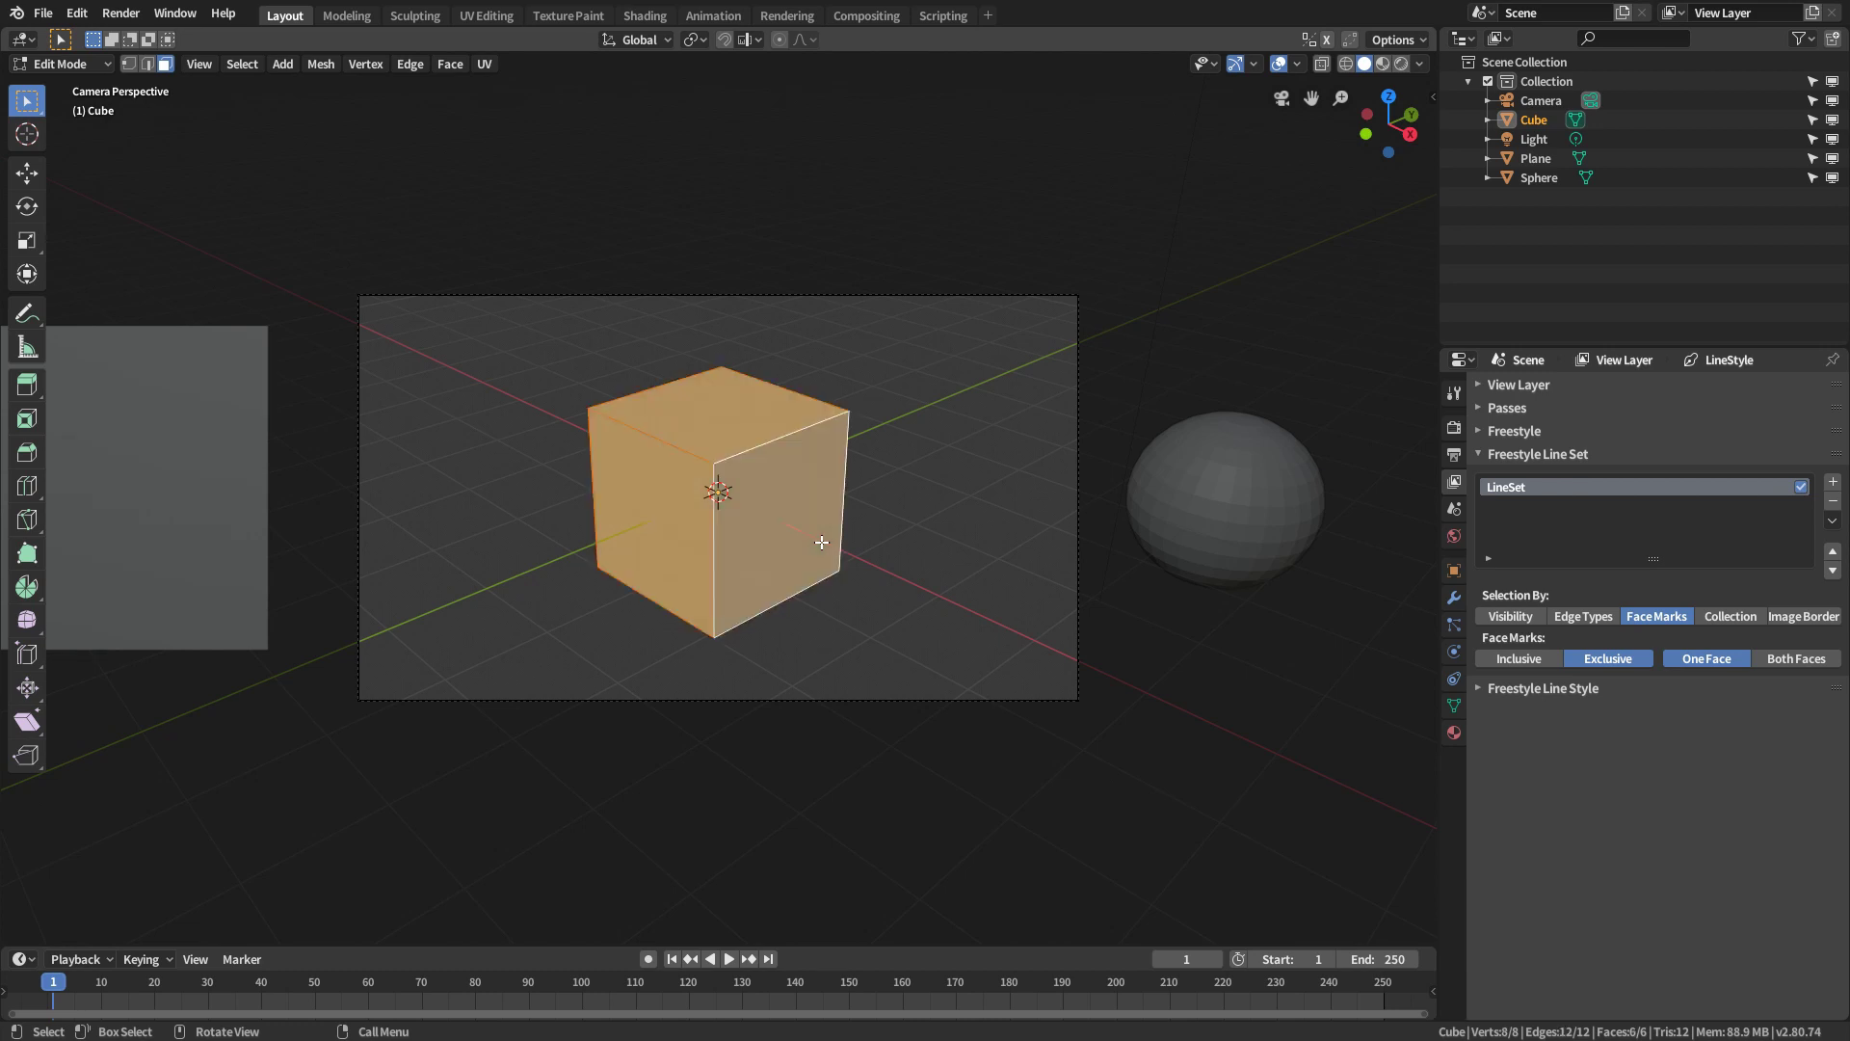
right_click(772, 533)
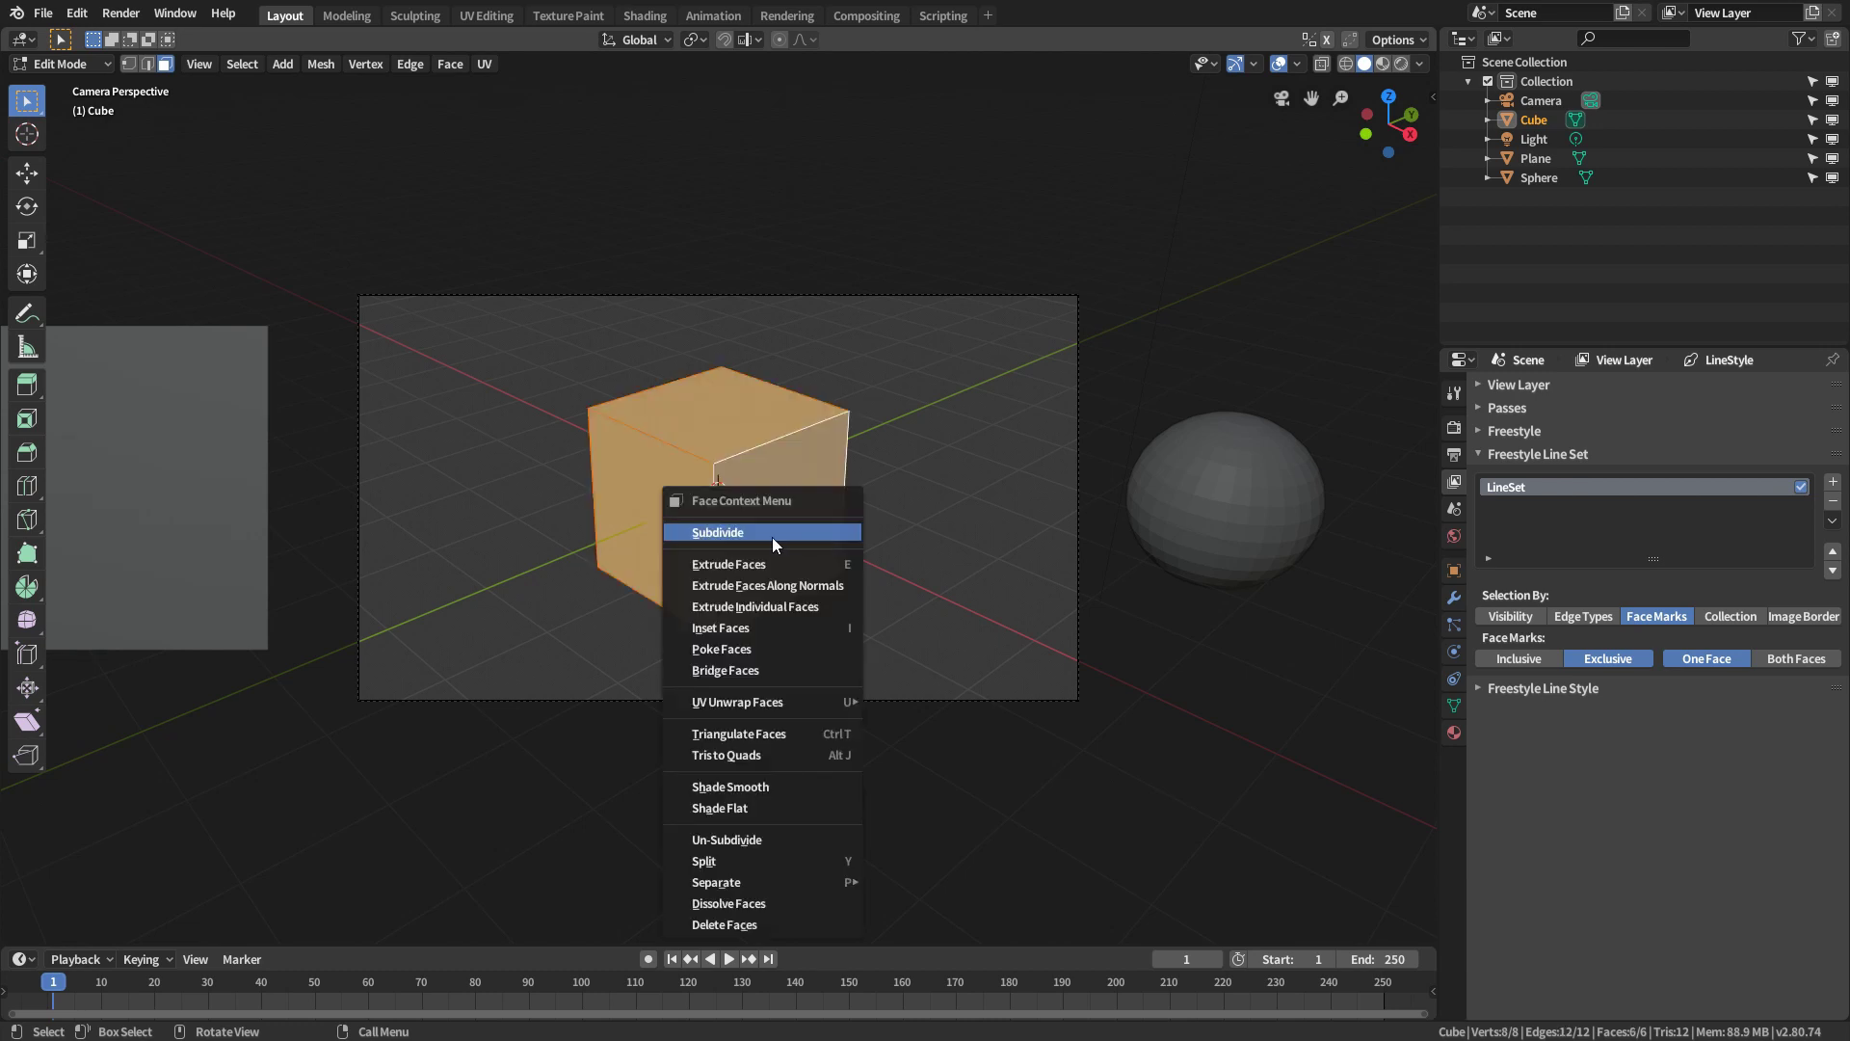
click(847, 528)
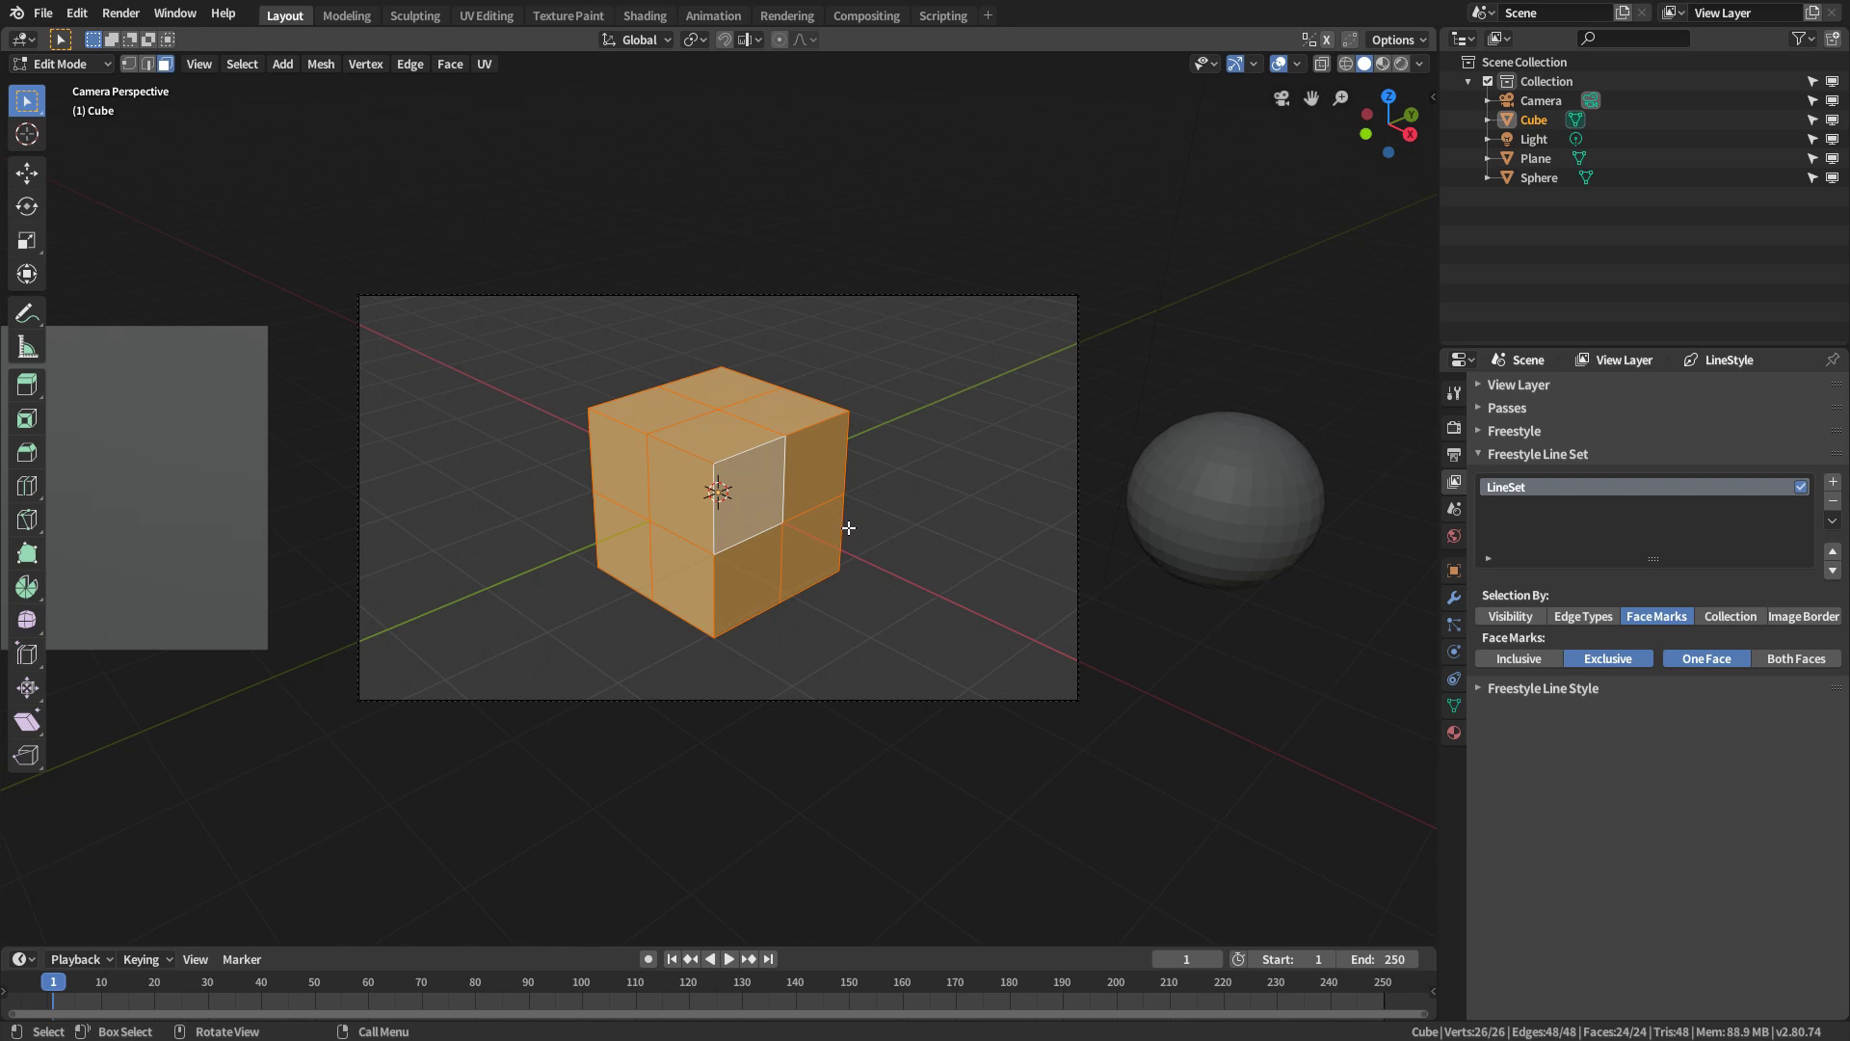
click(944, 466)
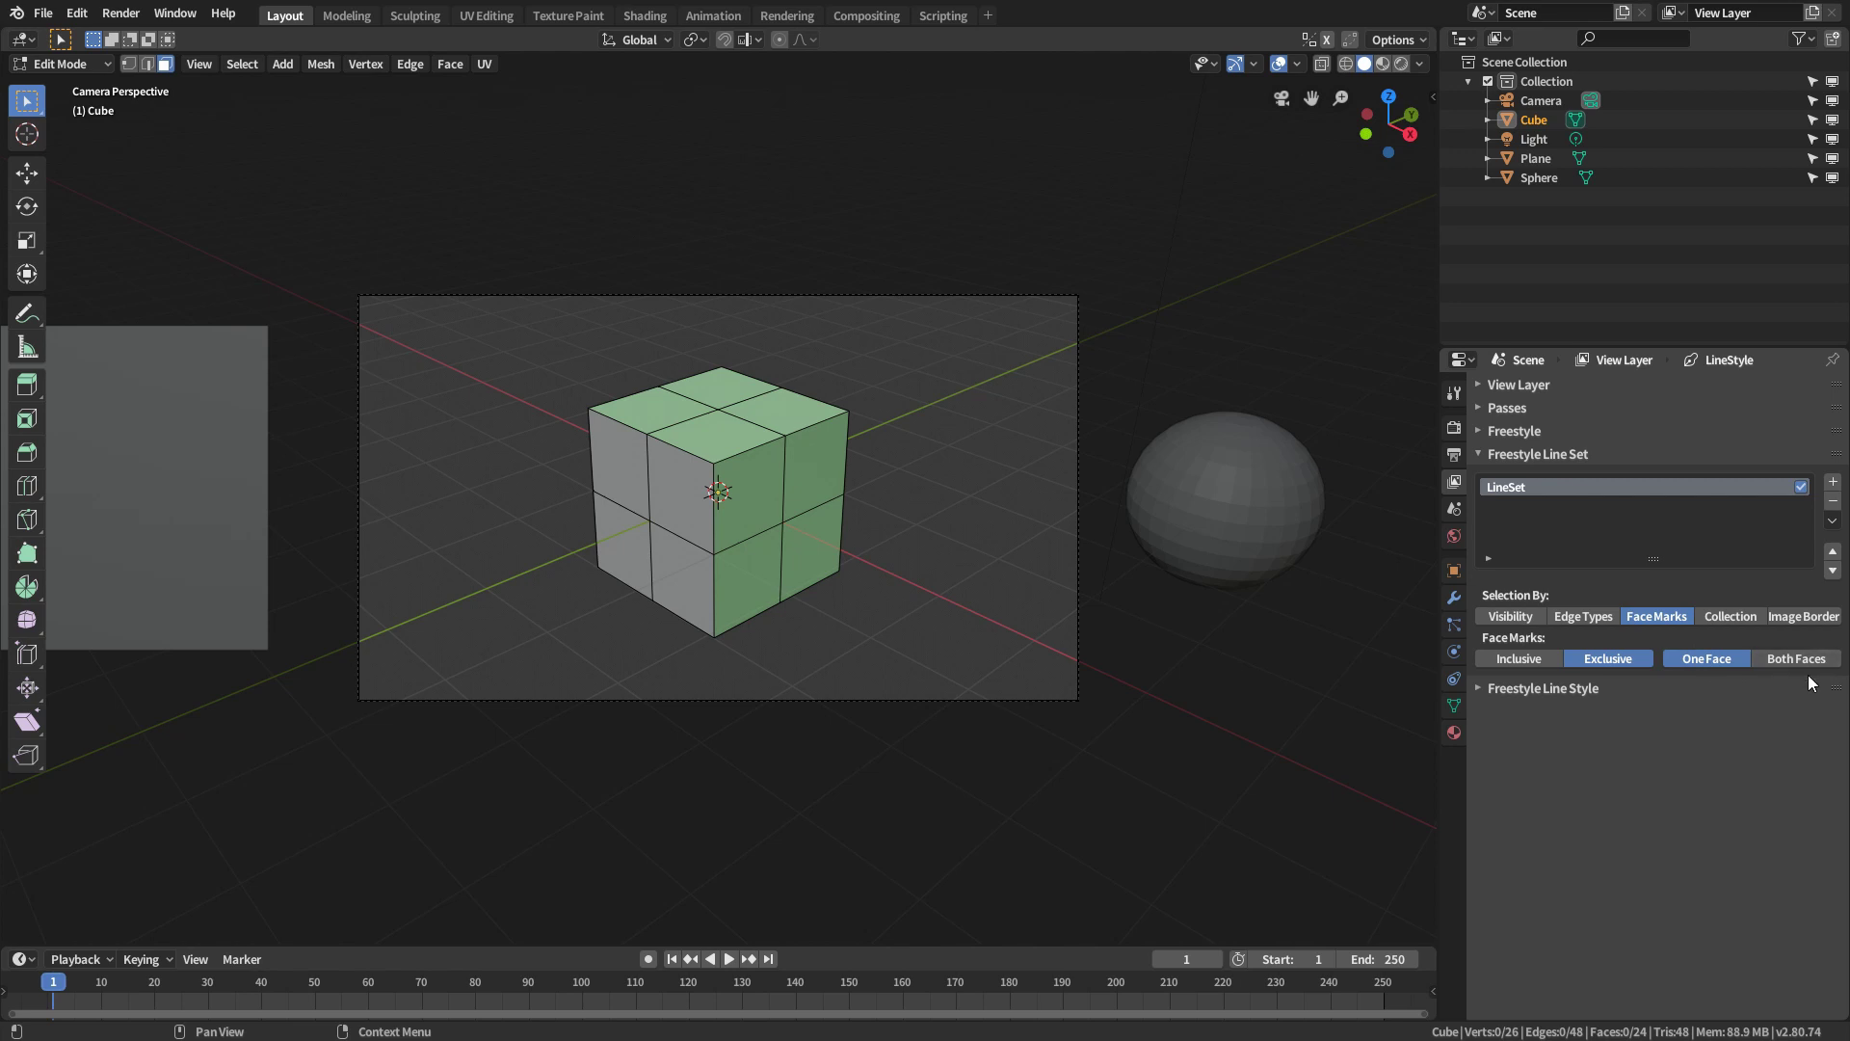
Render the subdivided cube from Object Mode with the Exclusive face mark setting, and again with Inclusive
key(Tab)
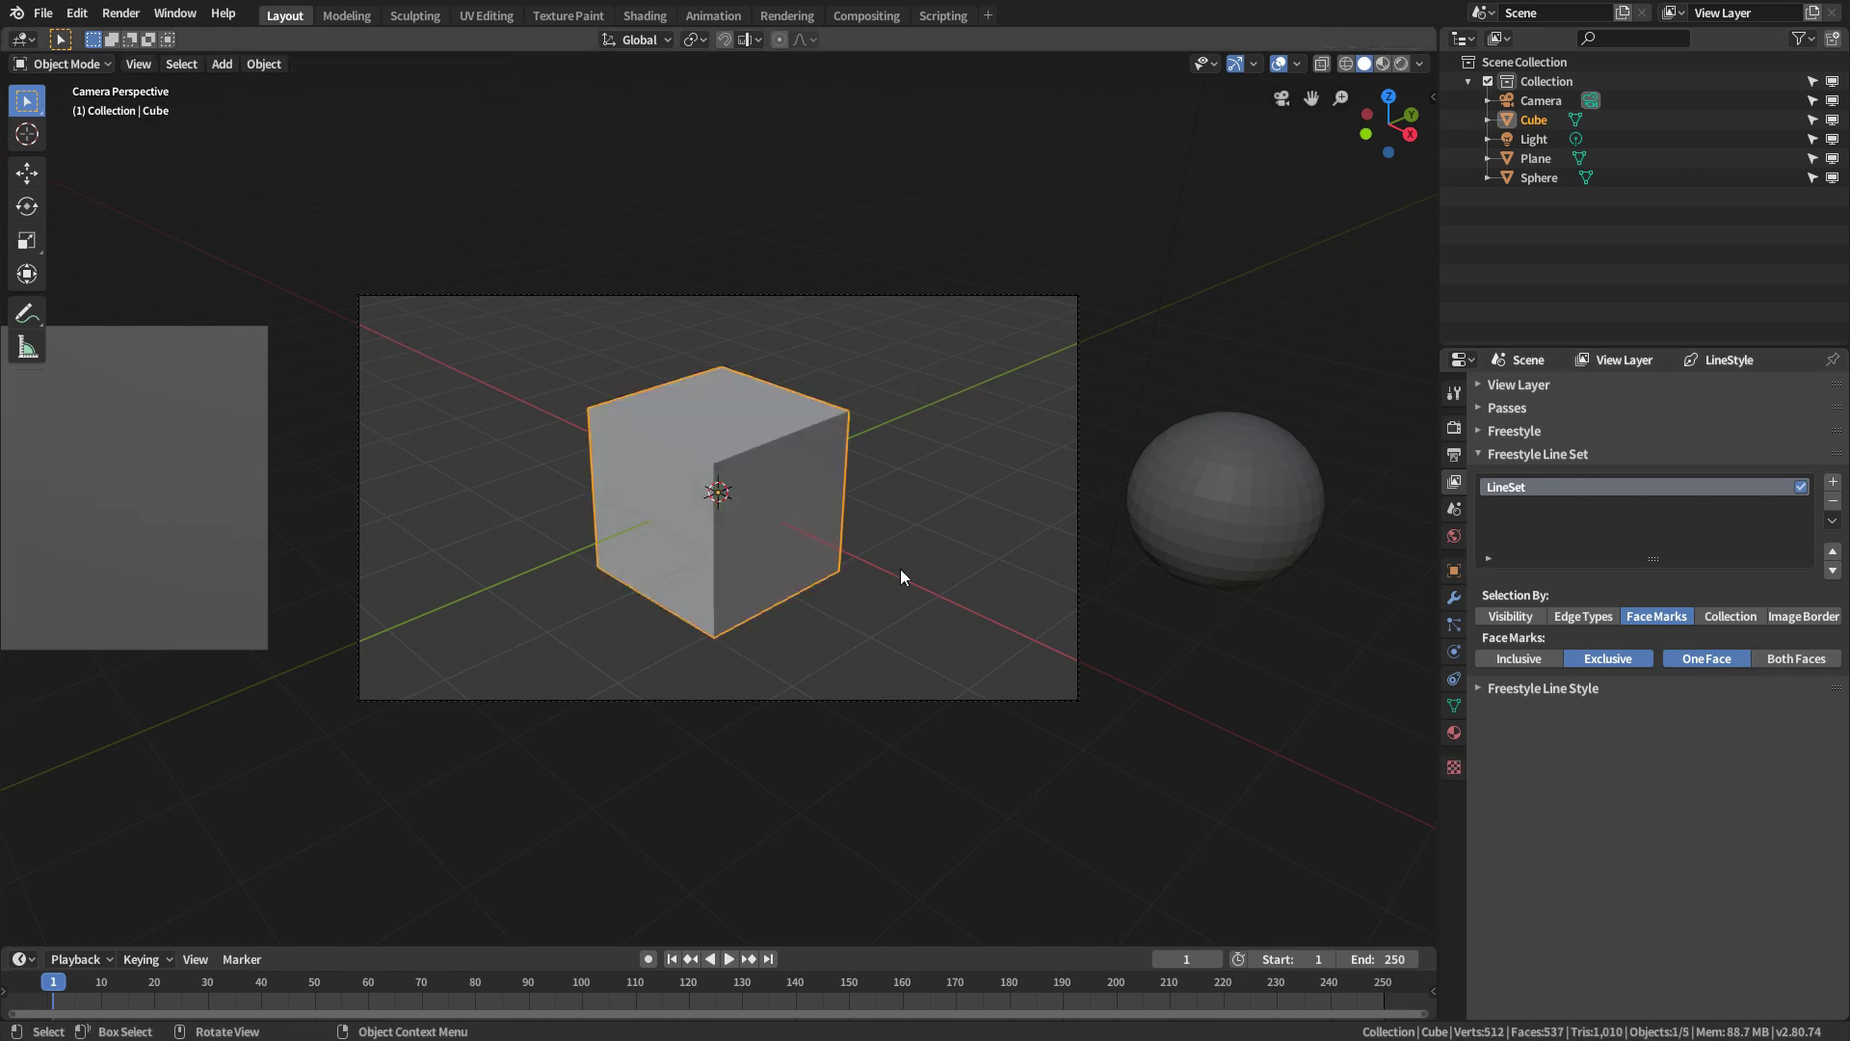
key(F12)
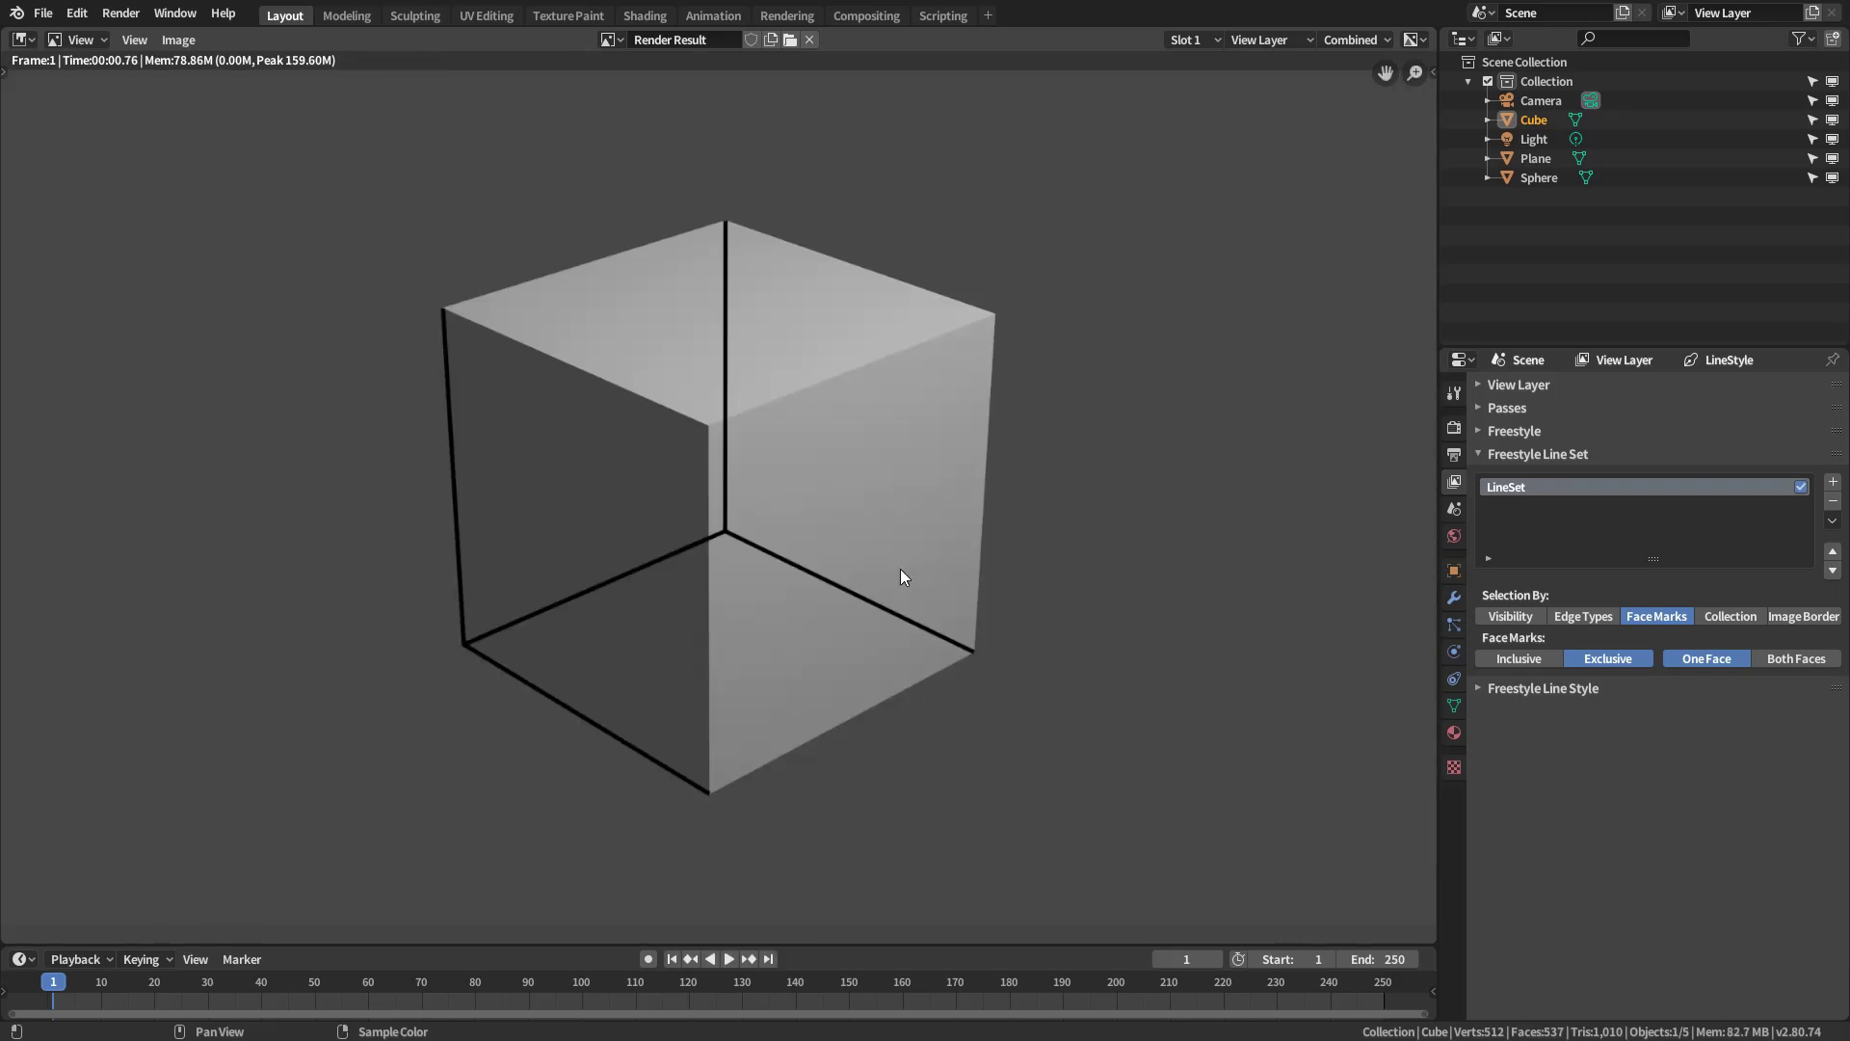
click(1542, 658)
key(F12)
key(F12)
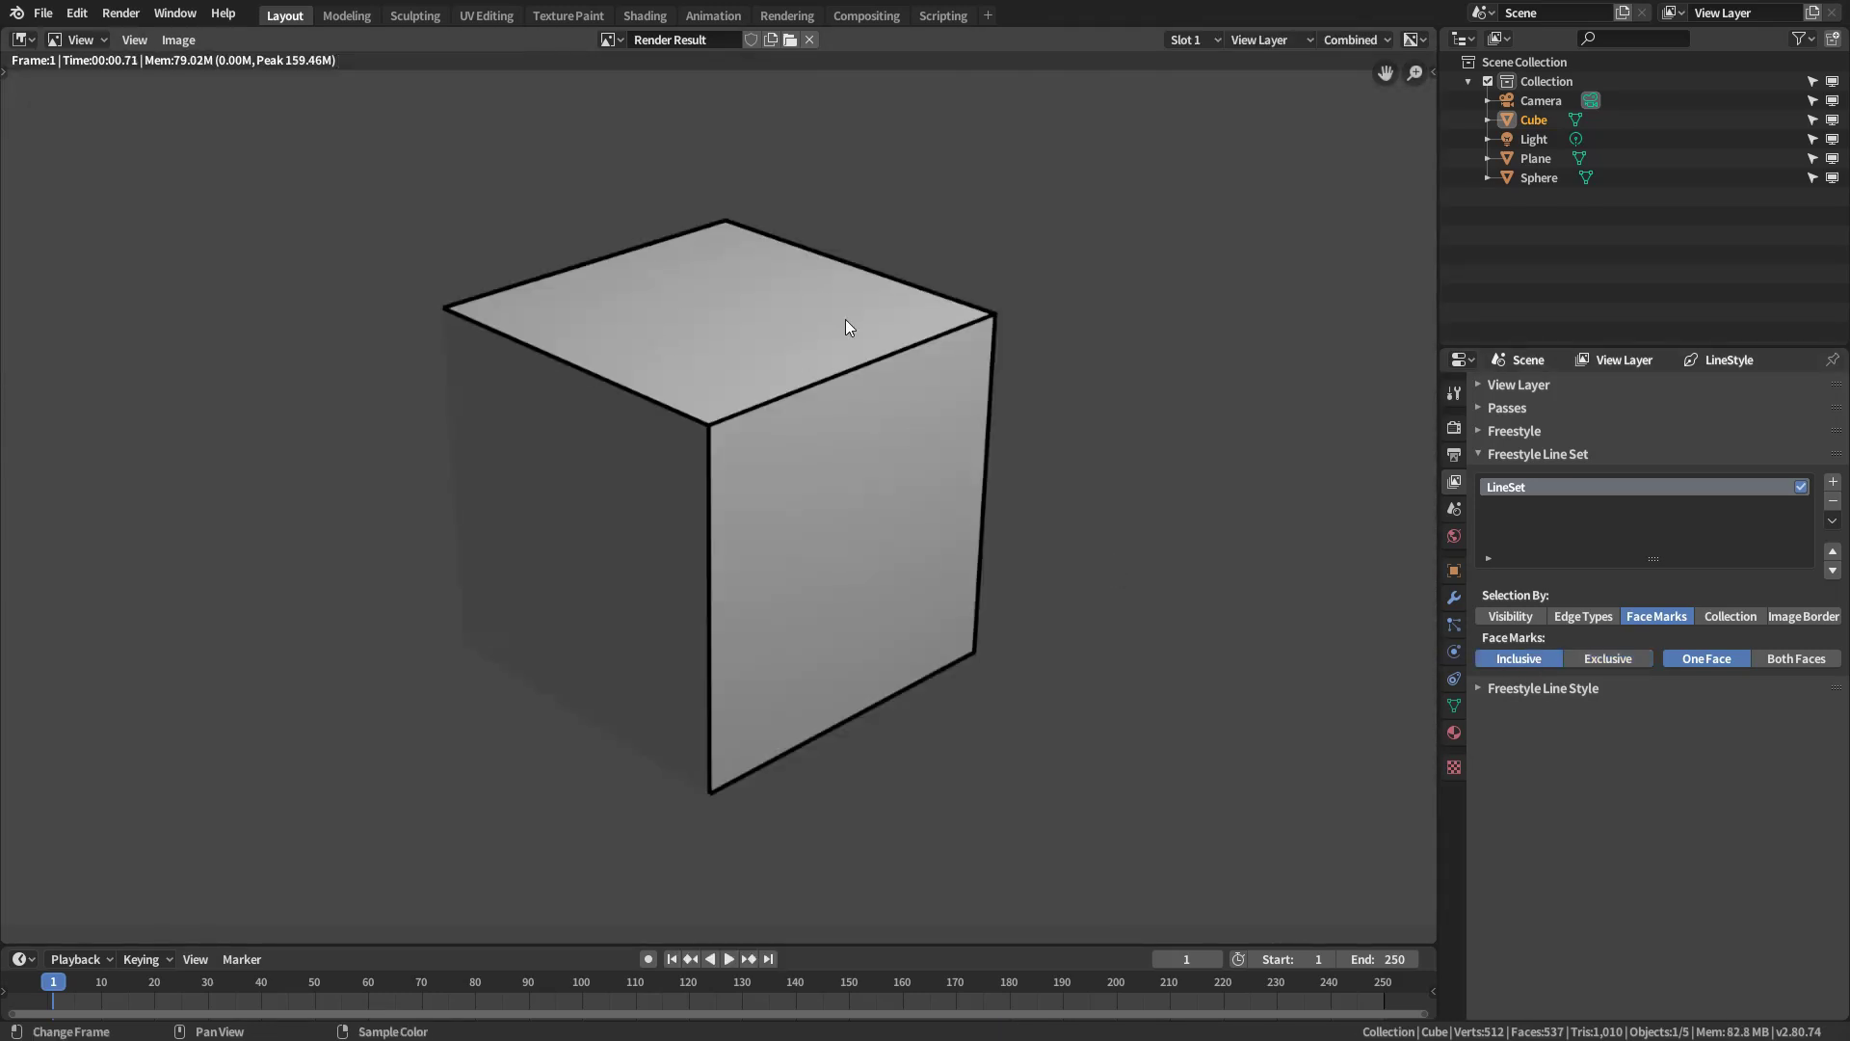
key(Escape)
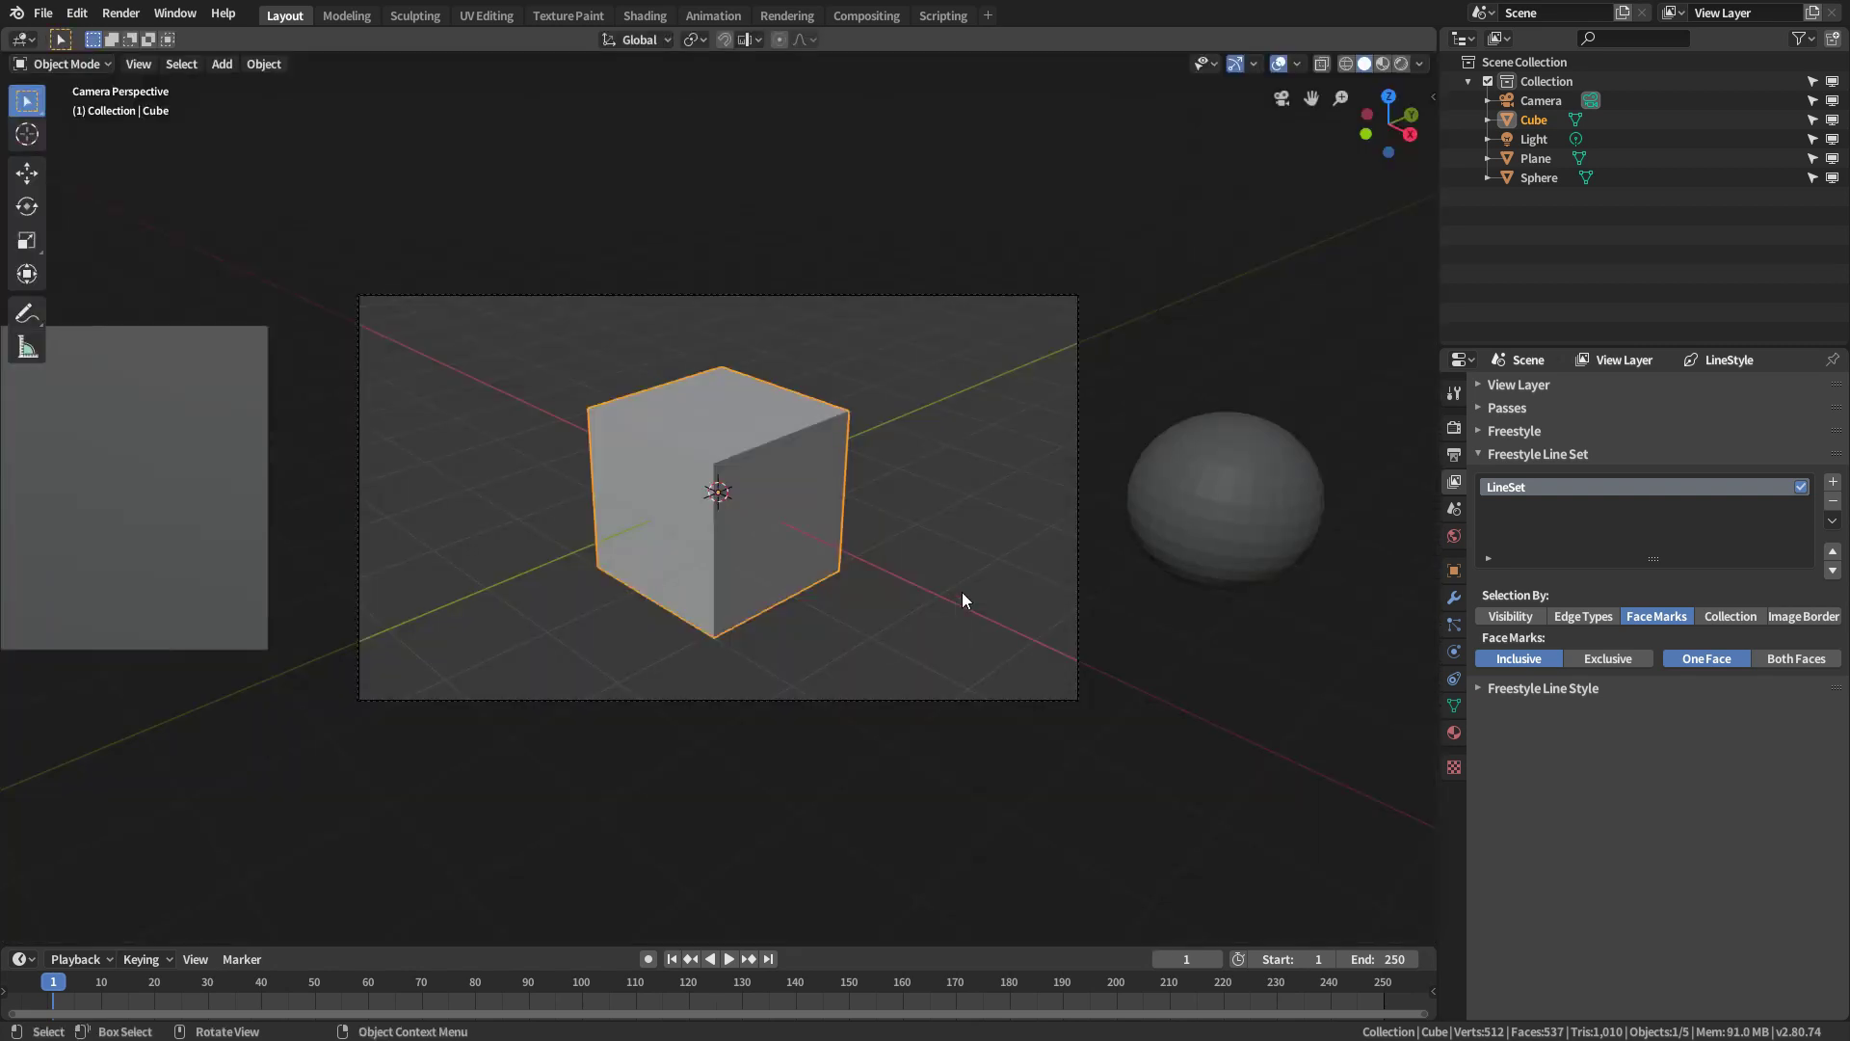
Move the sphere into the camera frame beside the cube
click(1228, 512)
key(g)
click(958, 507)
In Edit Mode, mark a block of 16 faces on the front of the sphere as Freestyle faces
key(Tab)
scroll(958, 507, up, 1)
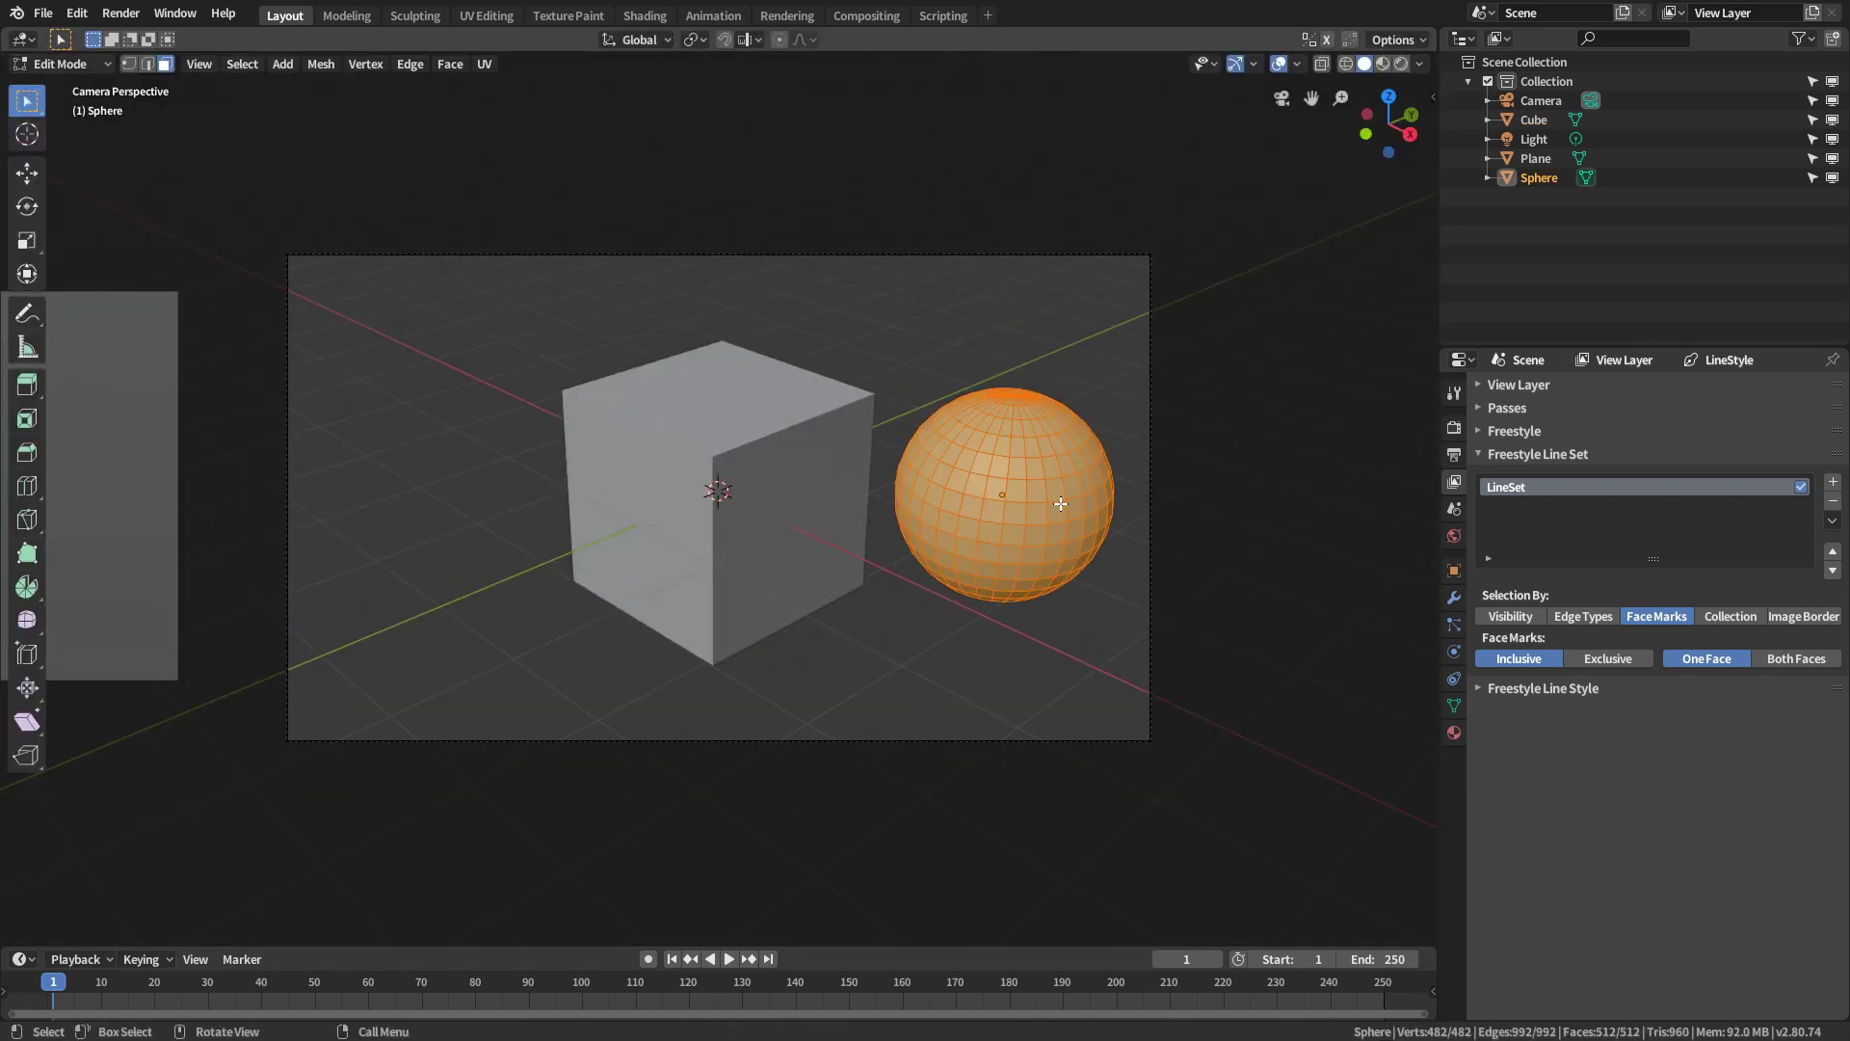
key(alt+a)
key(c)
drag(1002, 464, 1020, 472)
key(Escape)
key(ctrl+f)
mouse_move(1079, 500)
click(1199, 595)
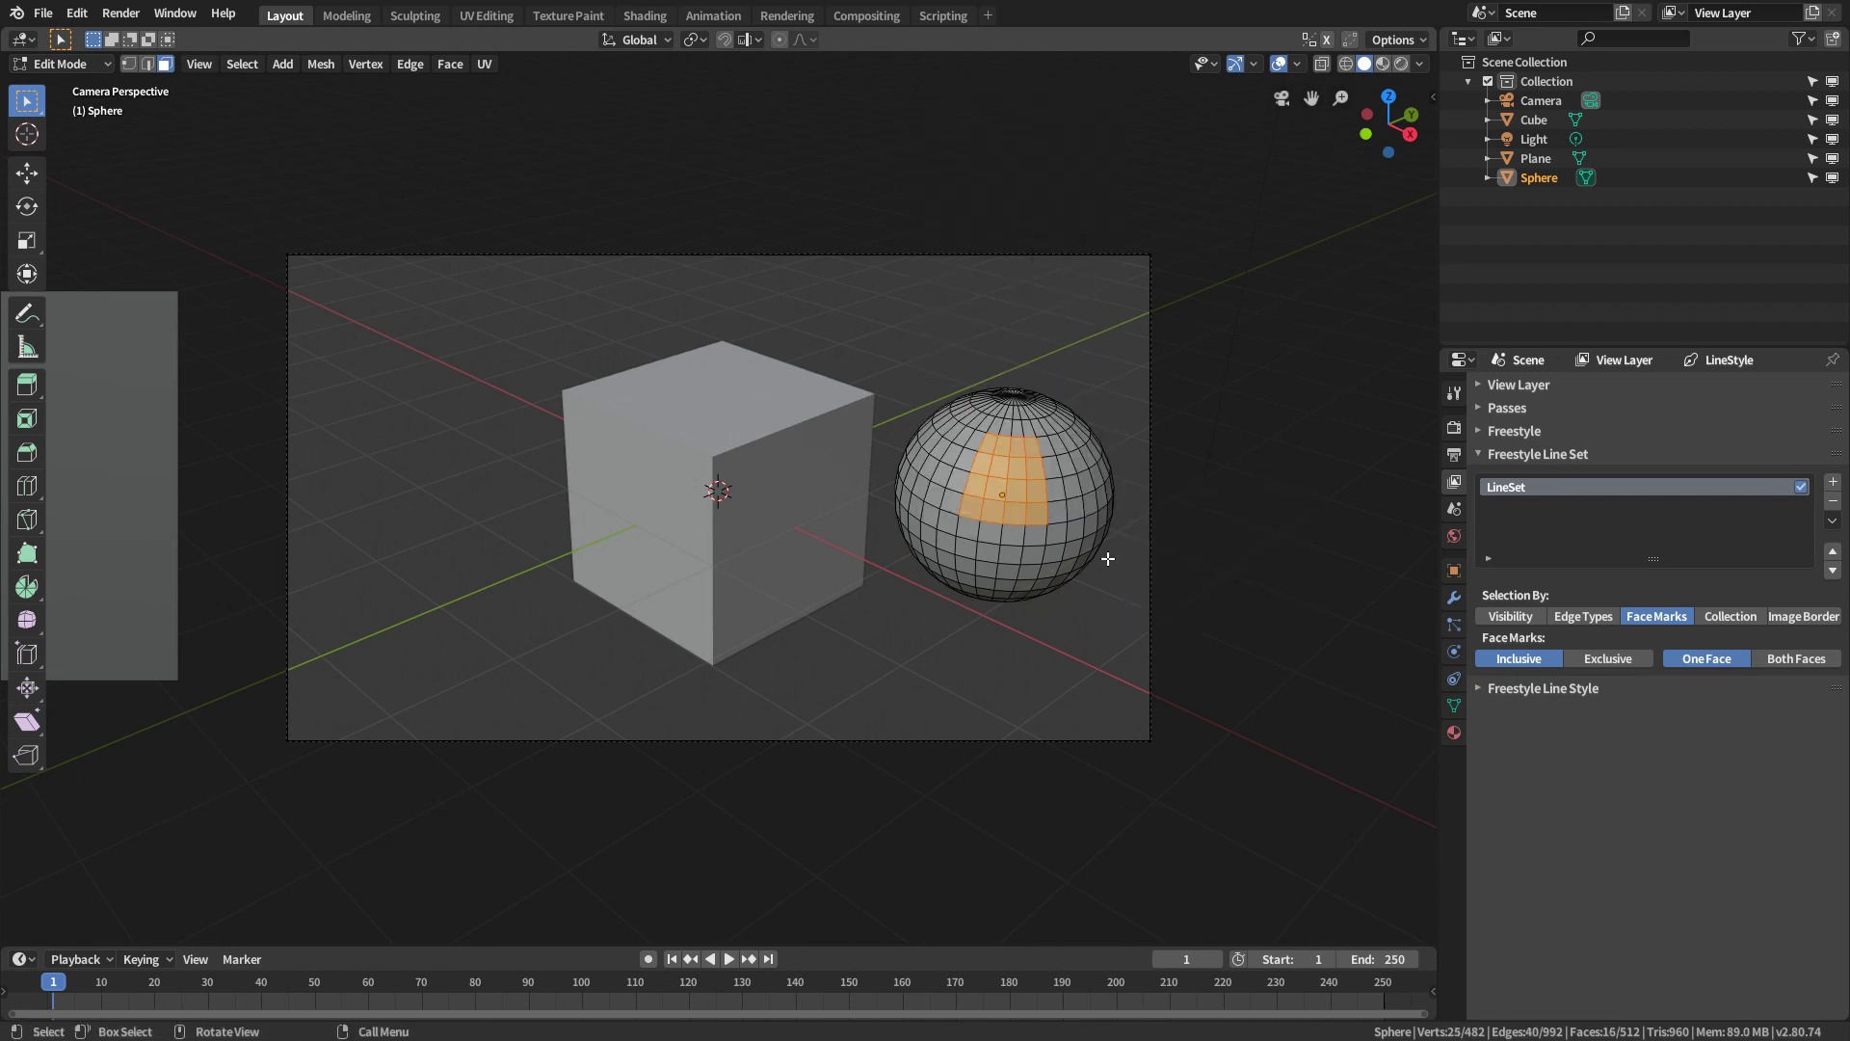
Clear the sphere's face selection and render with Face Marks set to Inclusive with One Face
key(alt+a)
key(Tab)
key(F12)
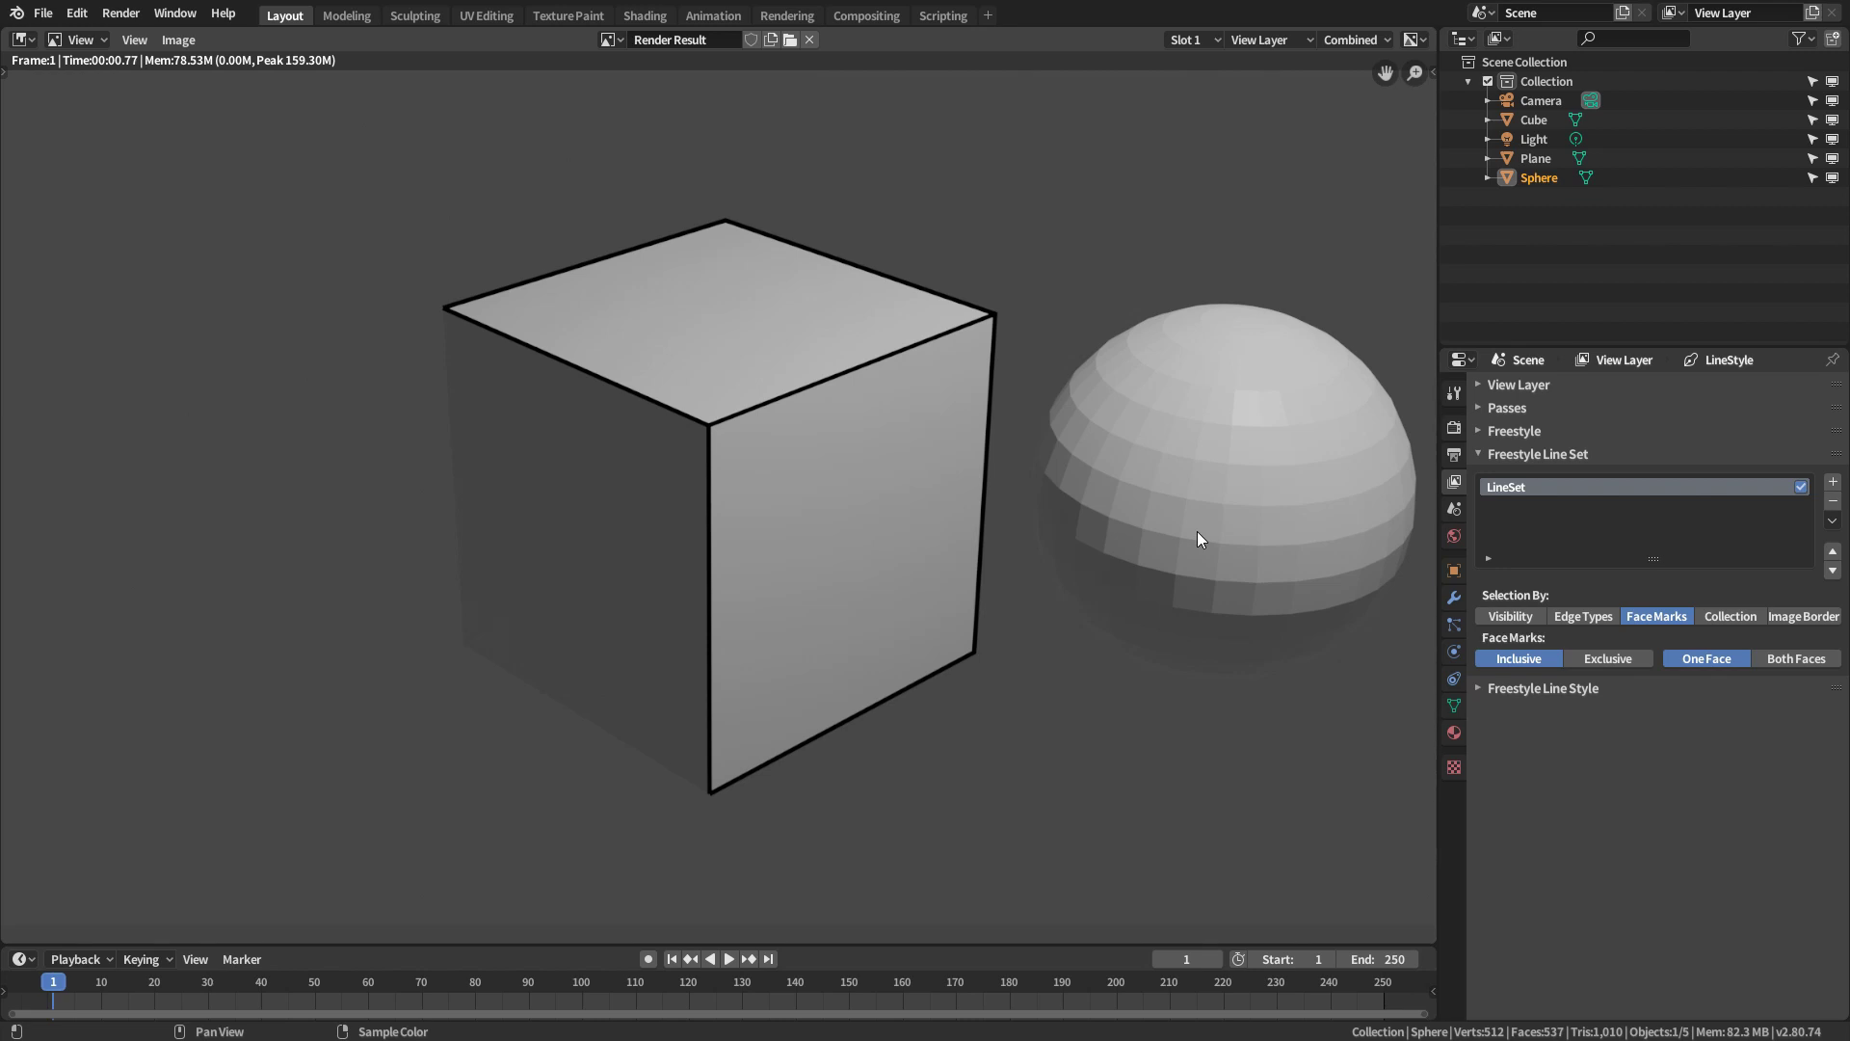
Switch the line set's selection criterion from Face Marks to Collection, and close the render
click(1663, 619)
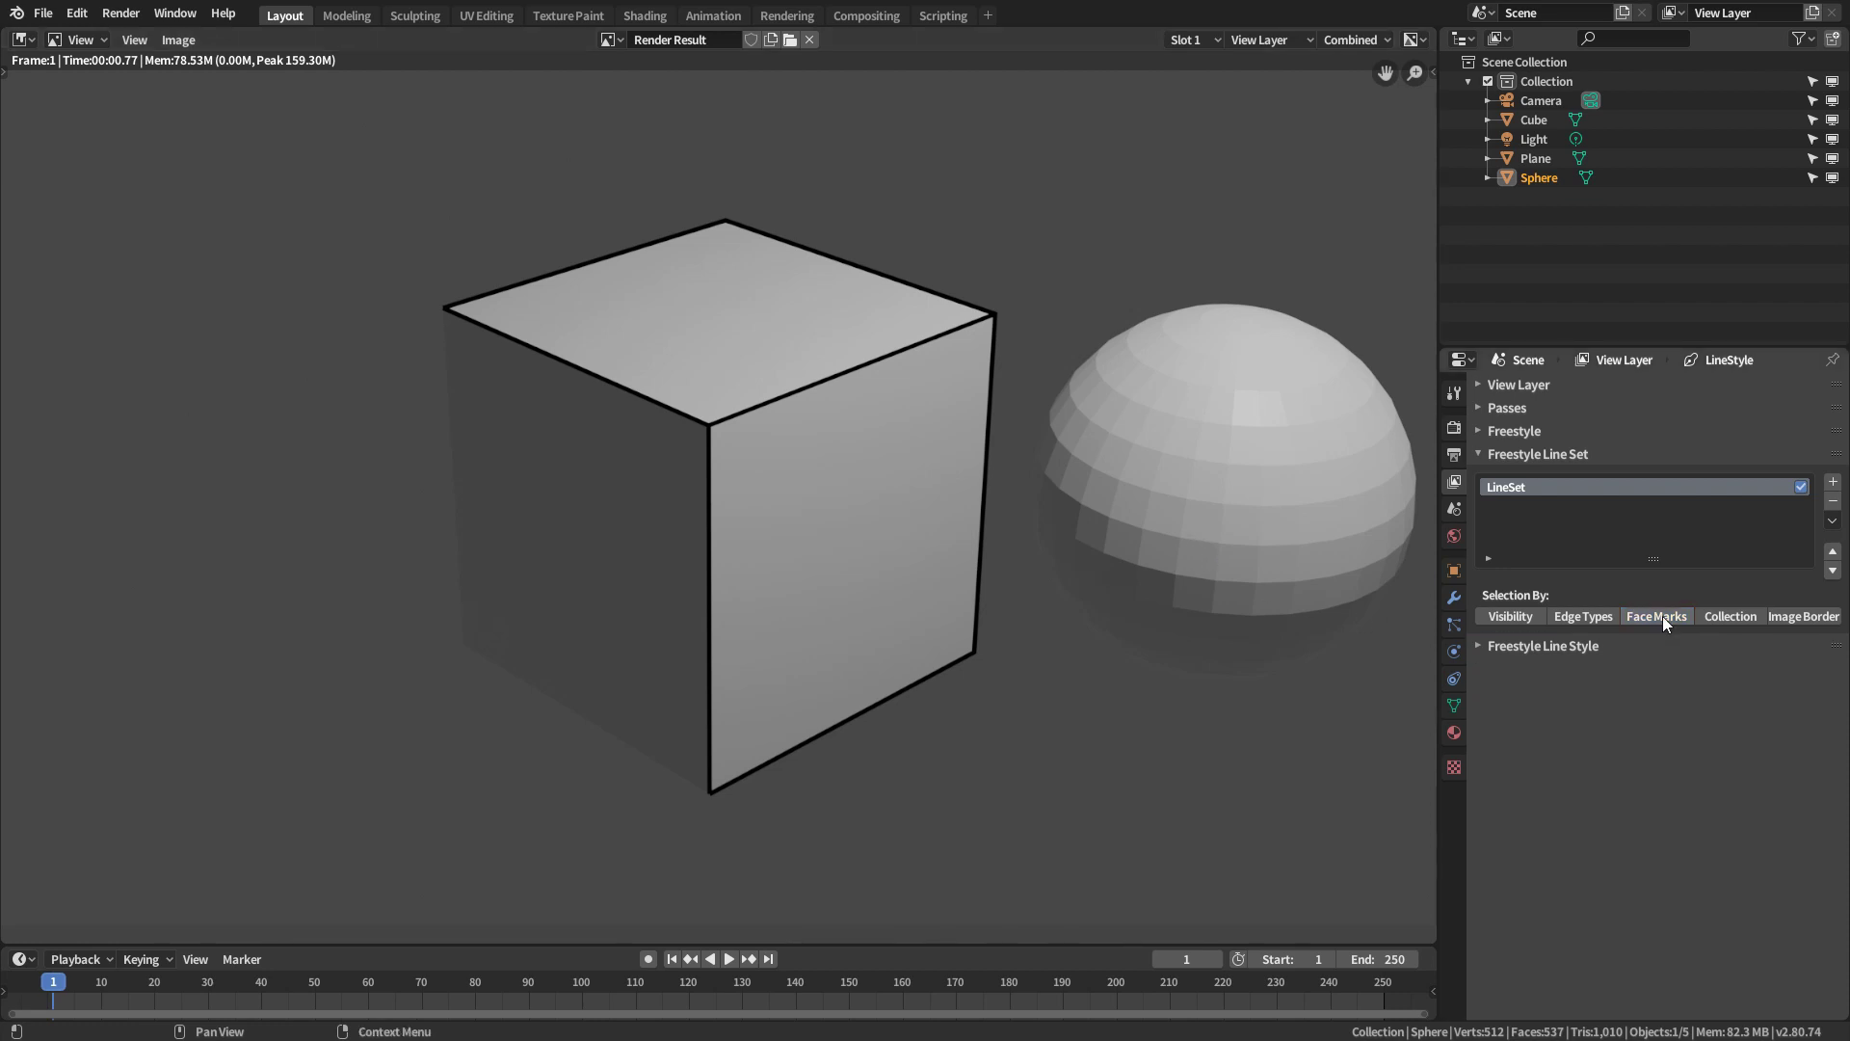
click(1724, 622)
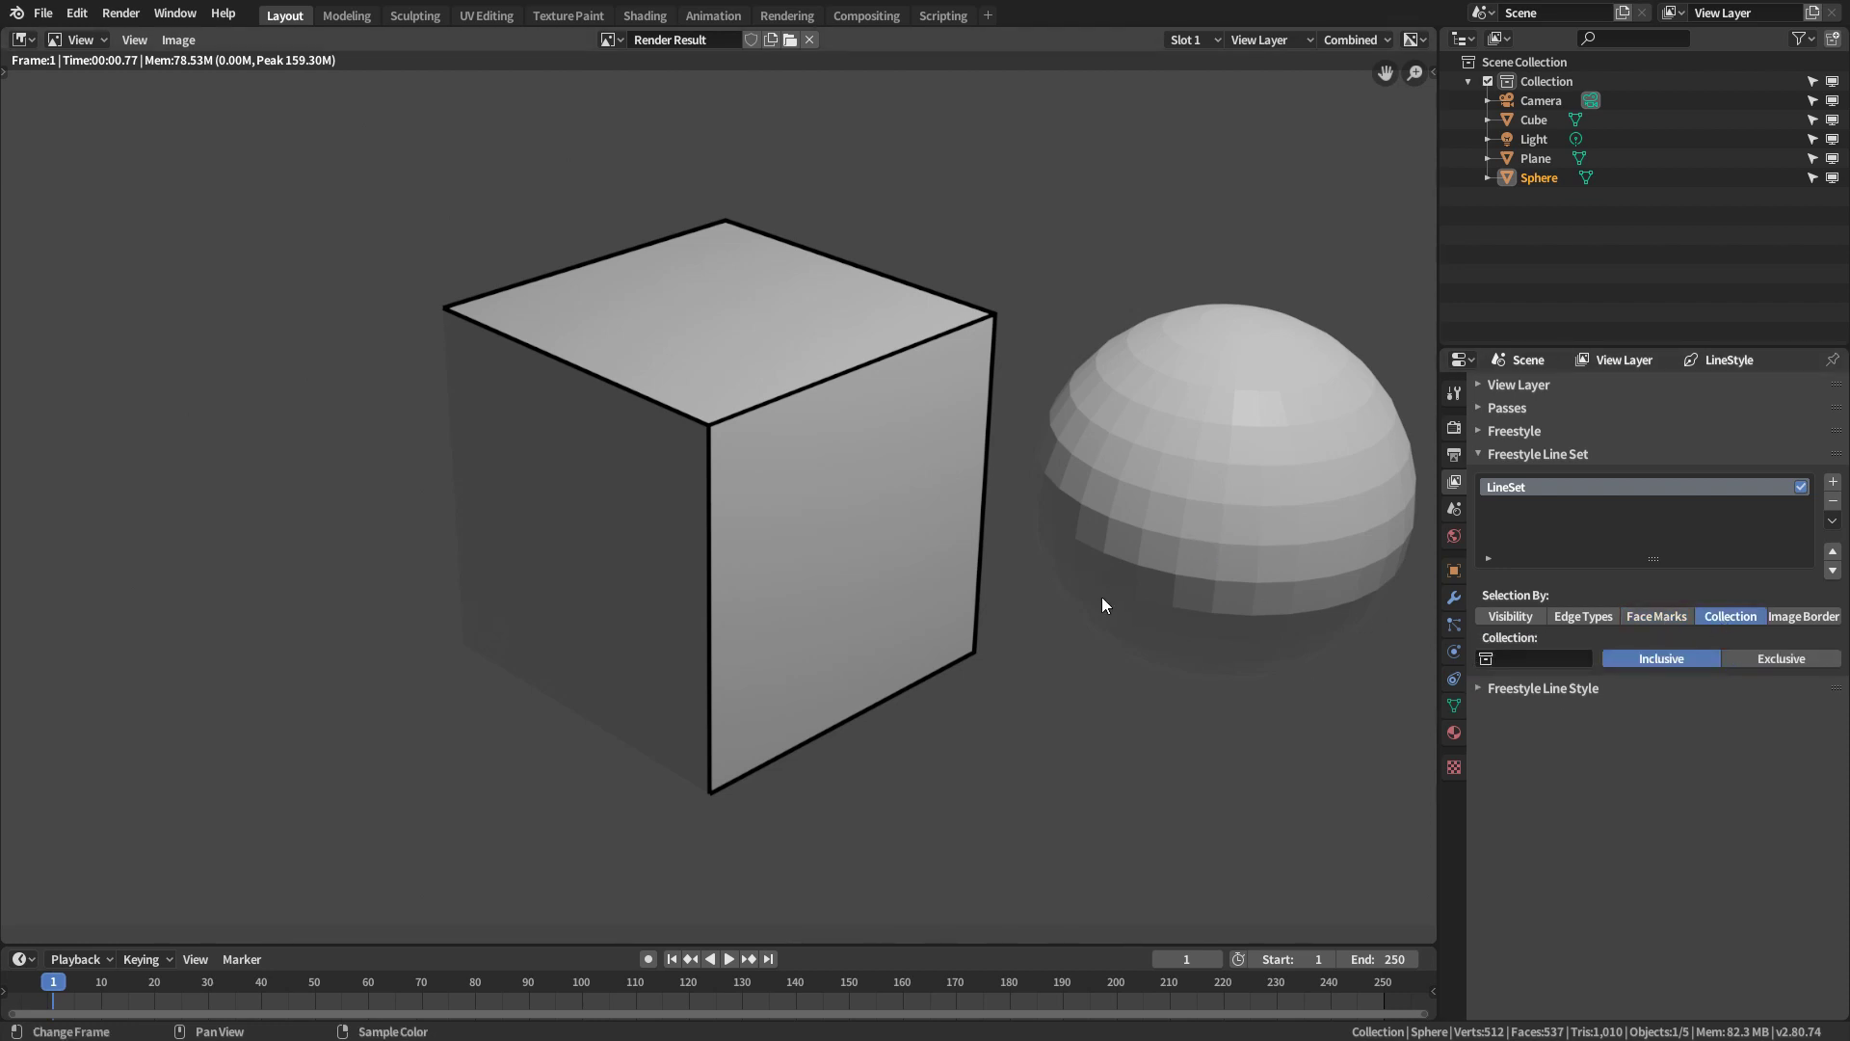
key(Escape)
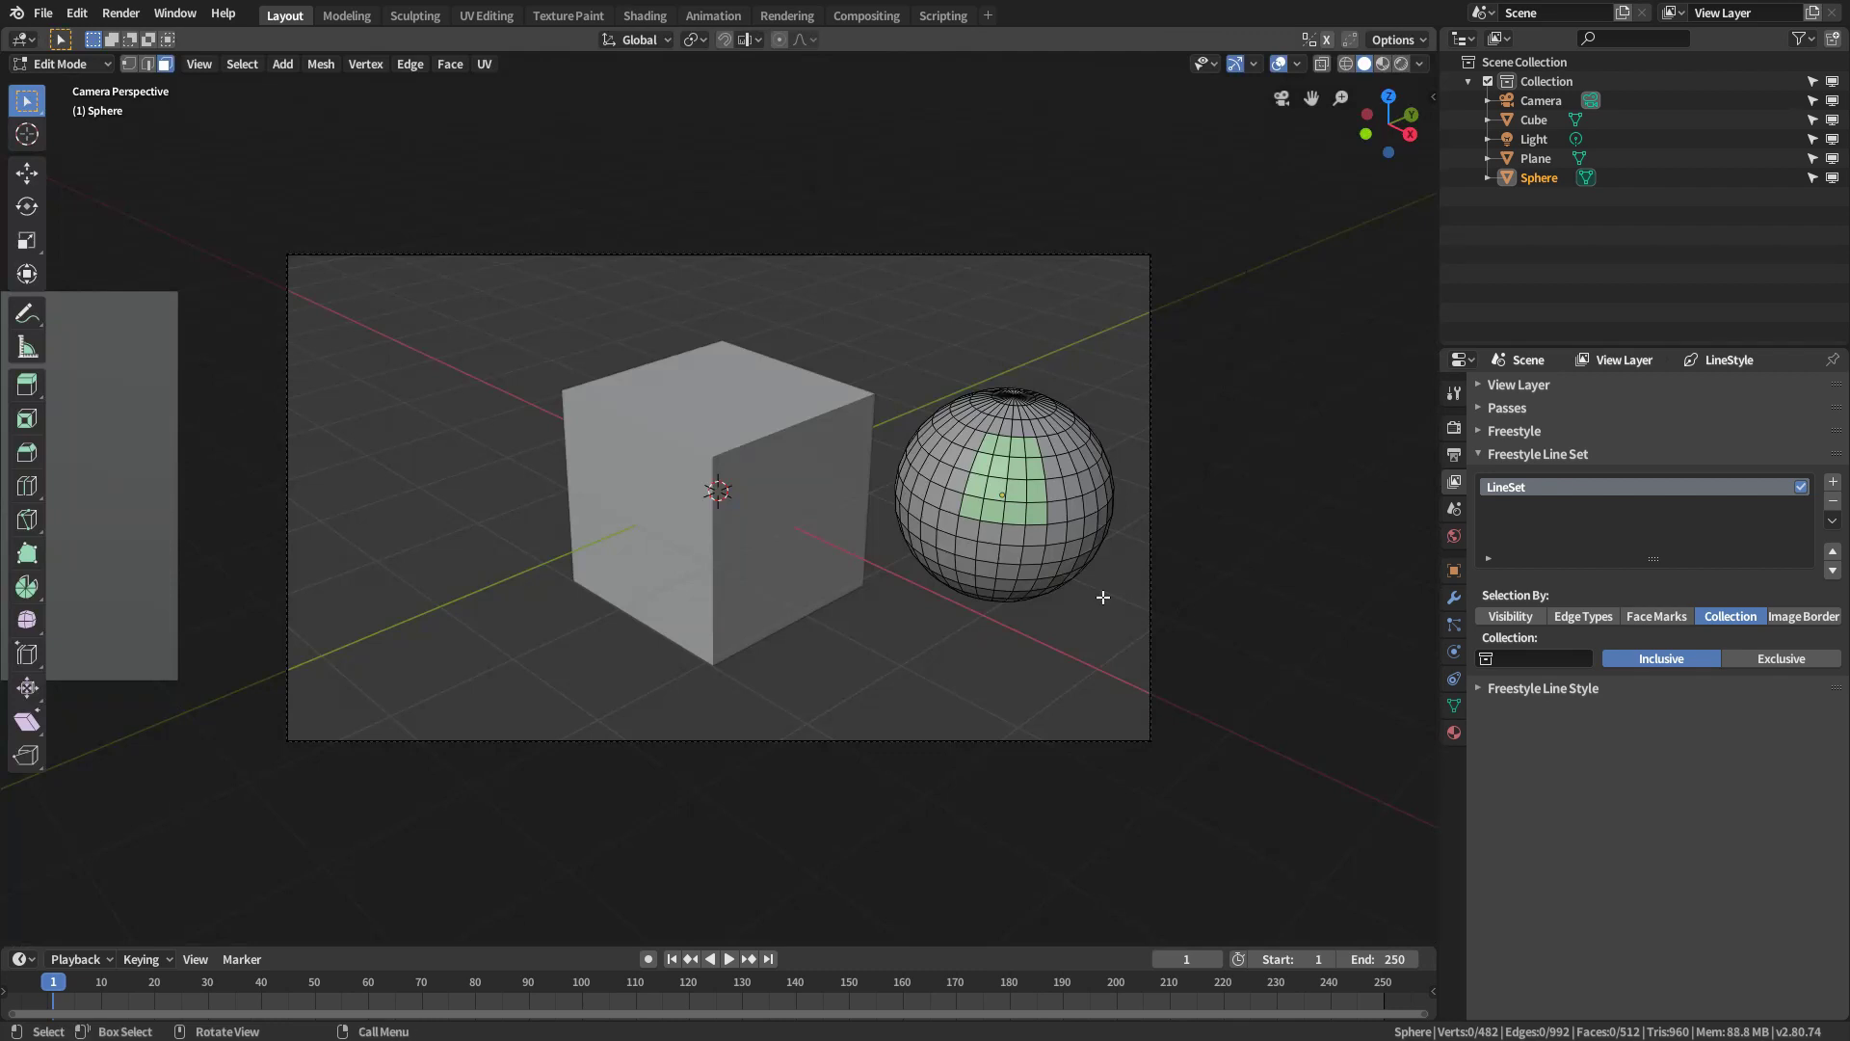
Return to Object Mode and move the sphere into a new collection with the default name
key(Tab)
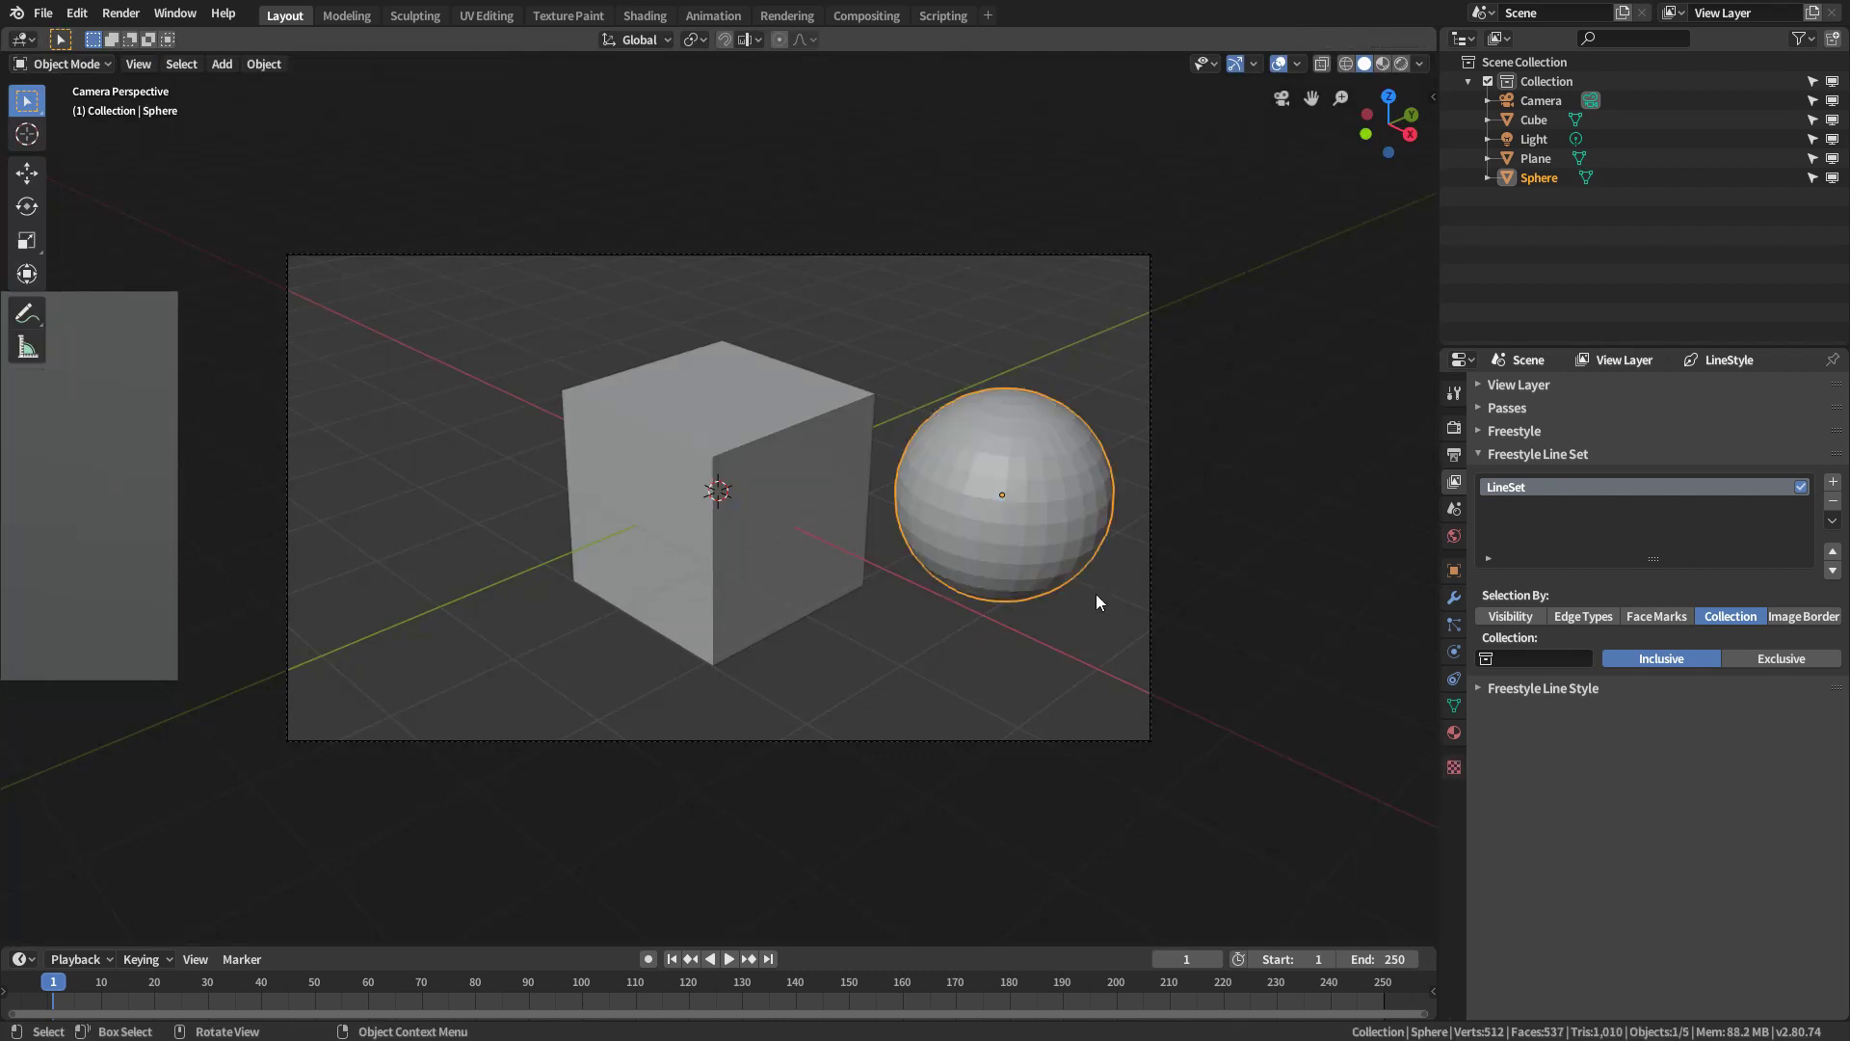
key(m)
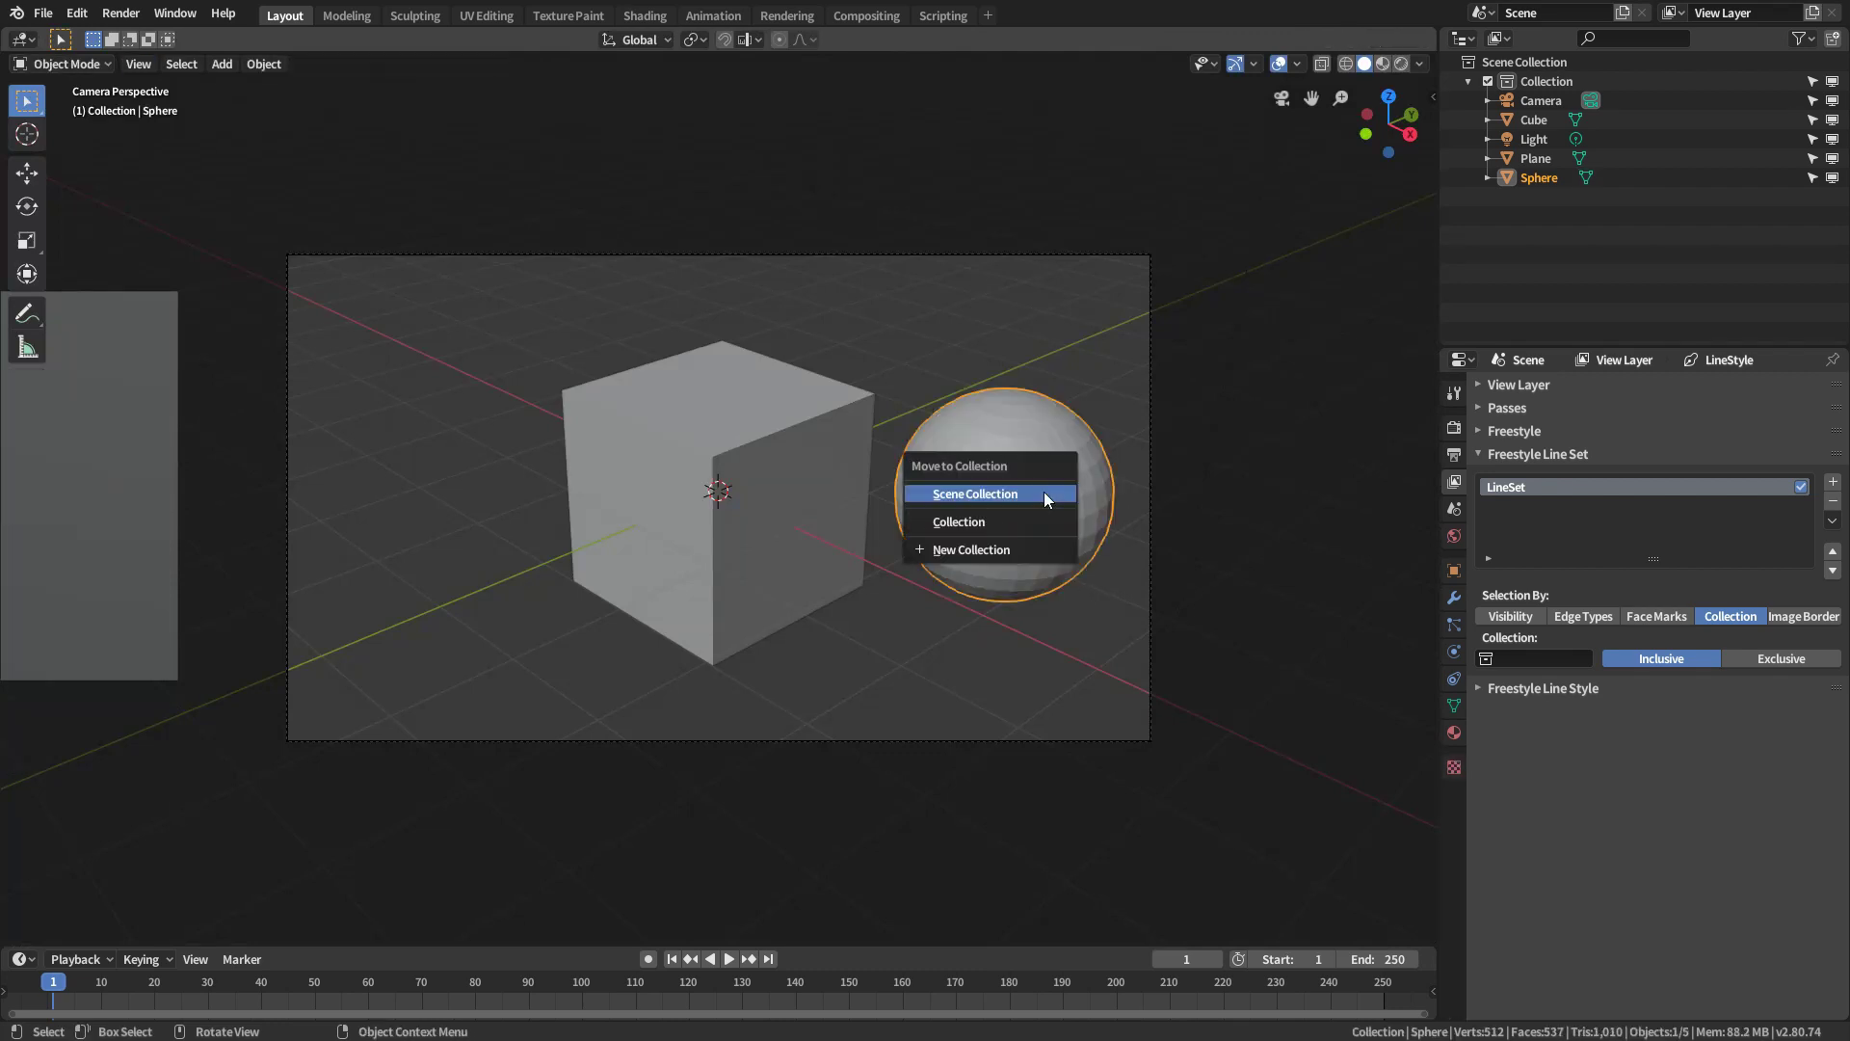
click(1024, 552)
click(1083, 562)
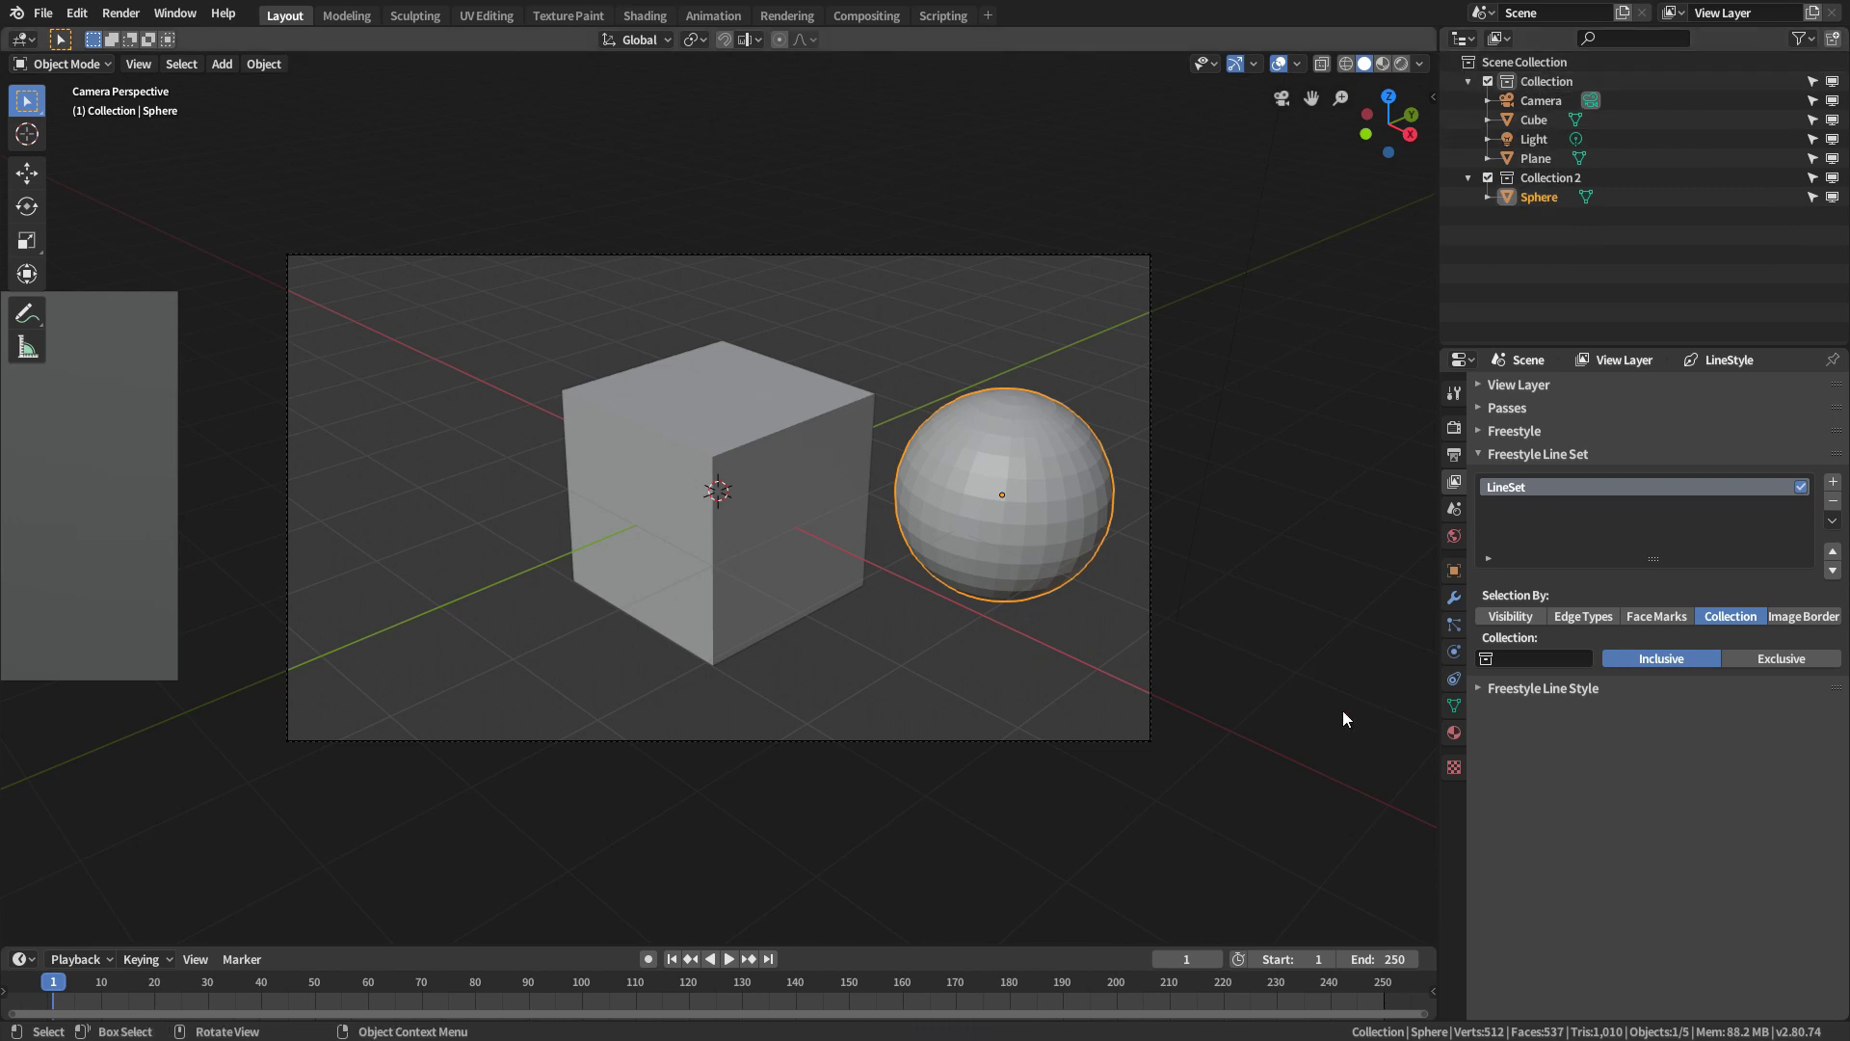
Assign Collection 2 as the line set's collection and render with the Inclusive setting
click(1507, 659)
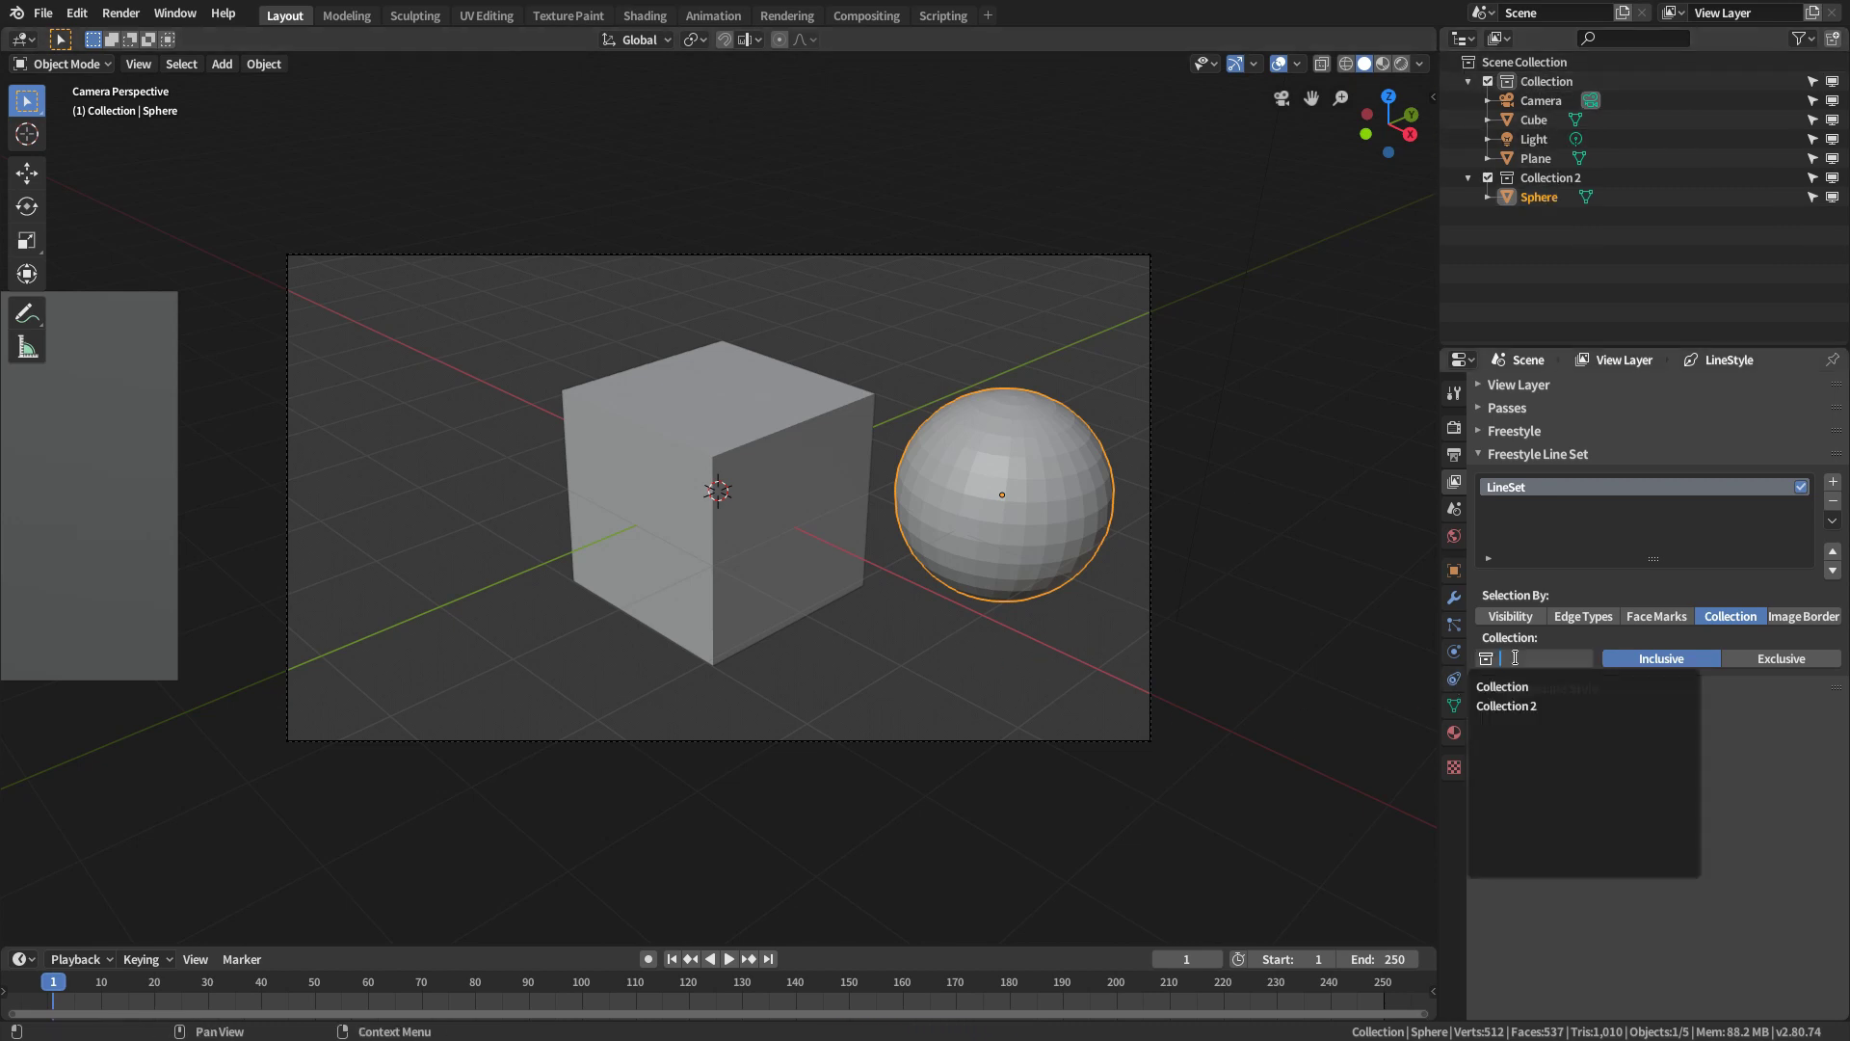
click(1528, 707)
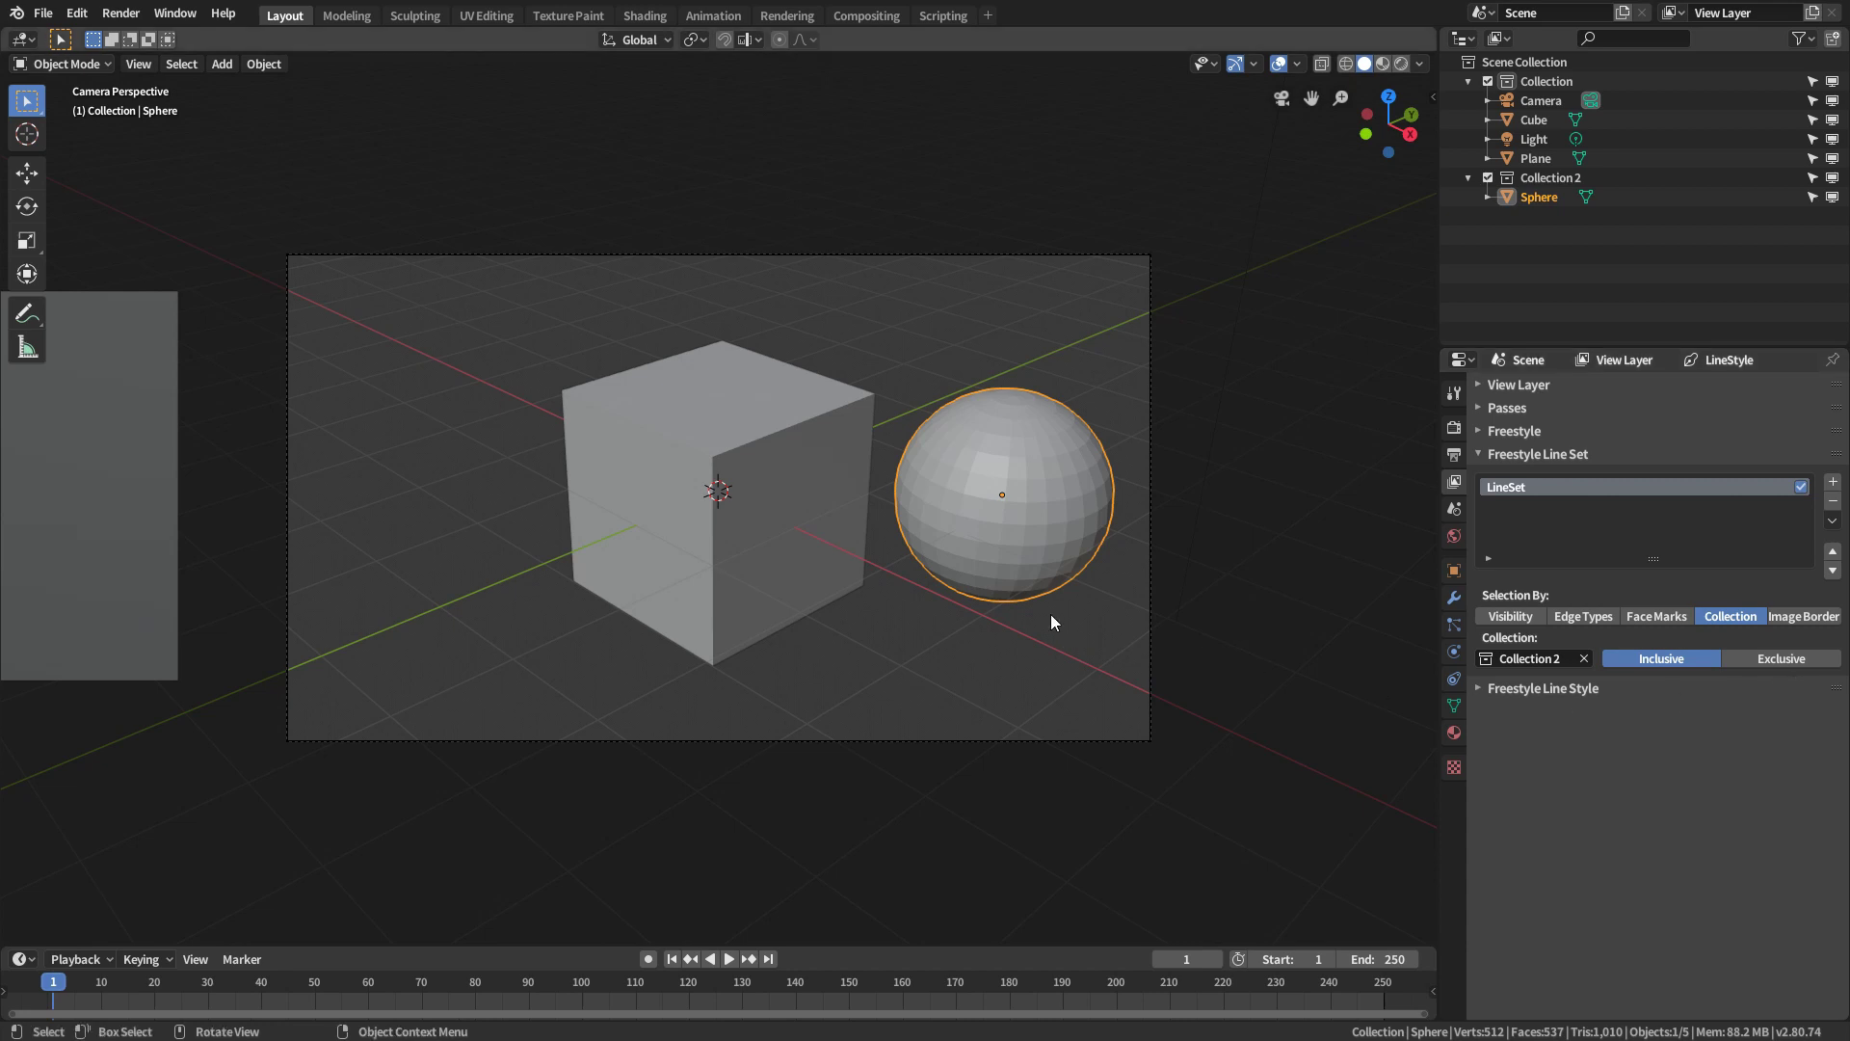
click(933, 652)
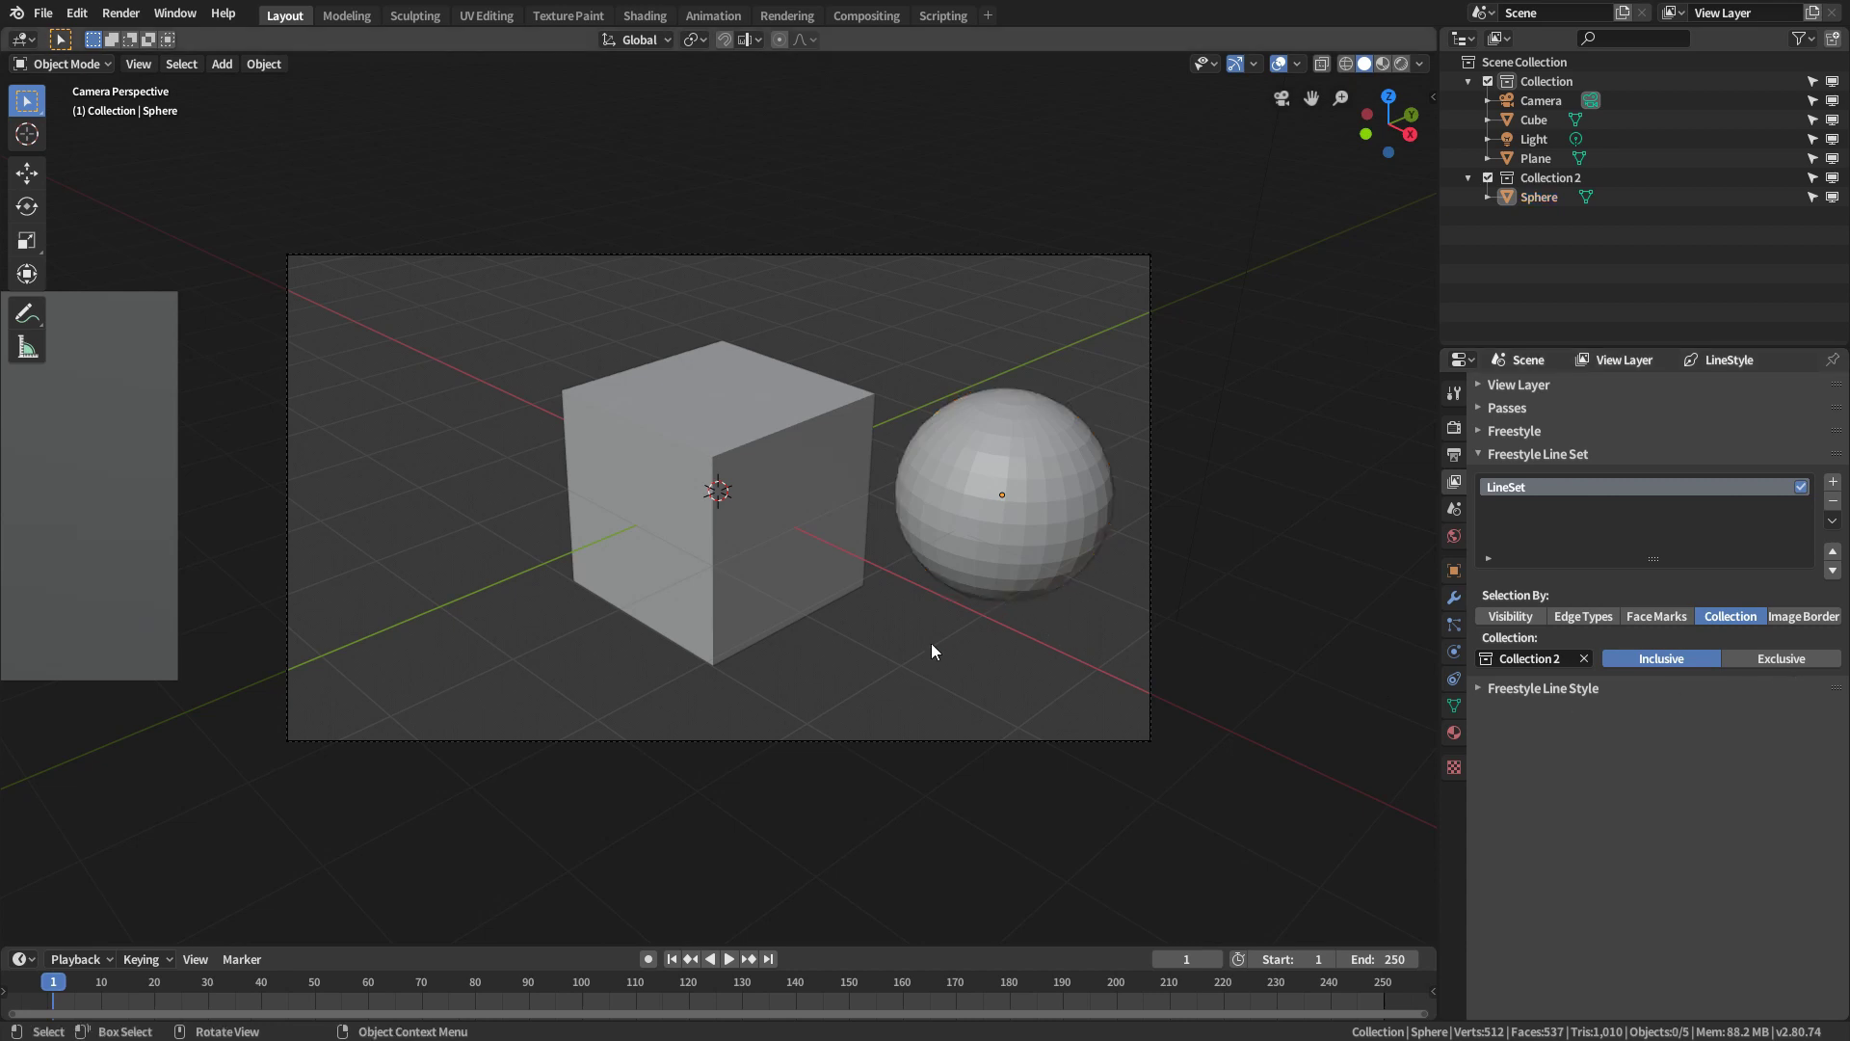
key(F12)
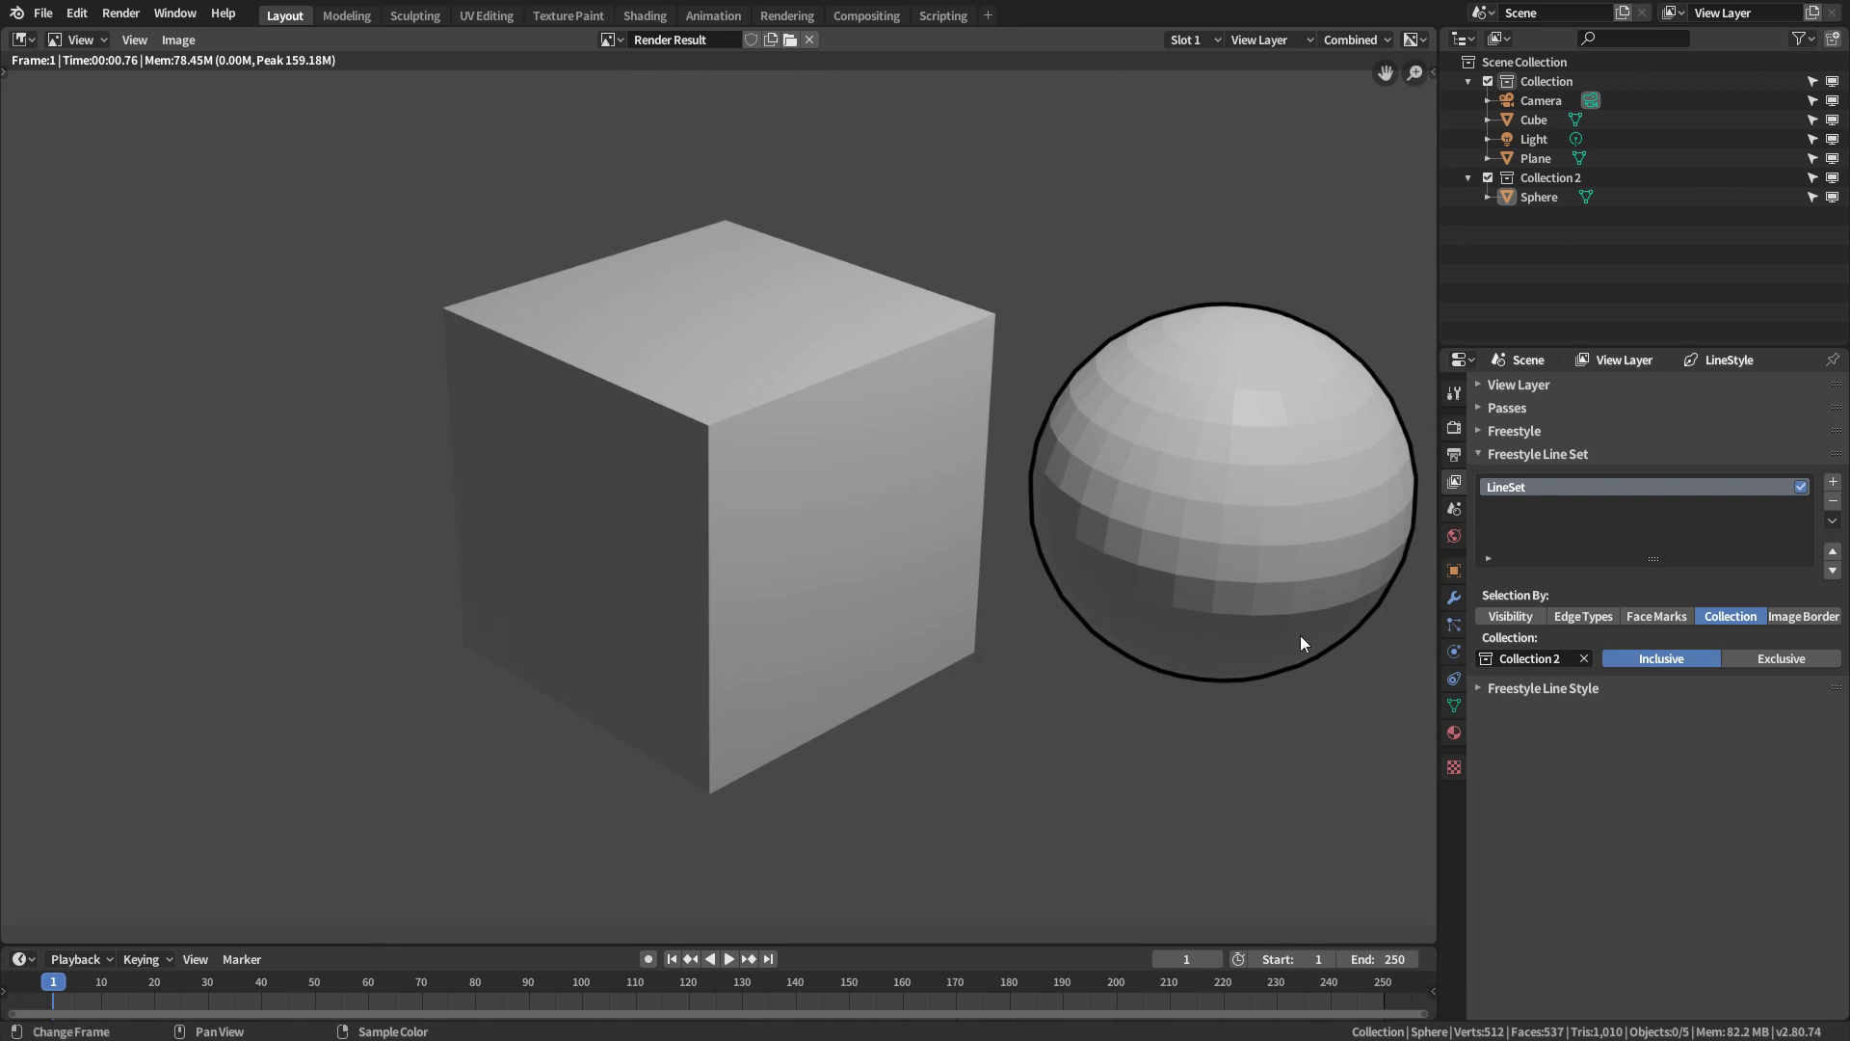
Set the line set's collection filter to Exclusive, render the scene, and close the render
click(1764, 659)
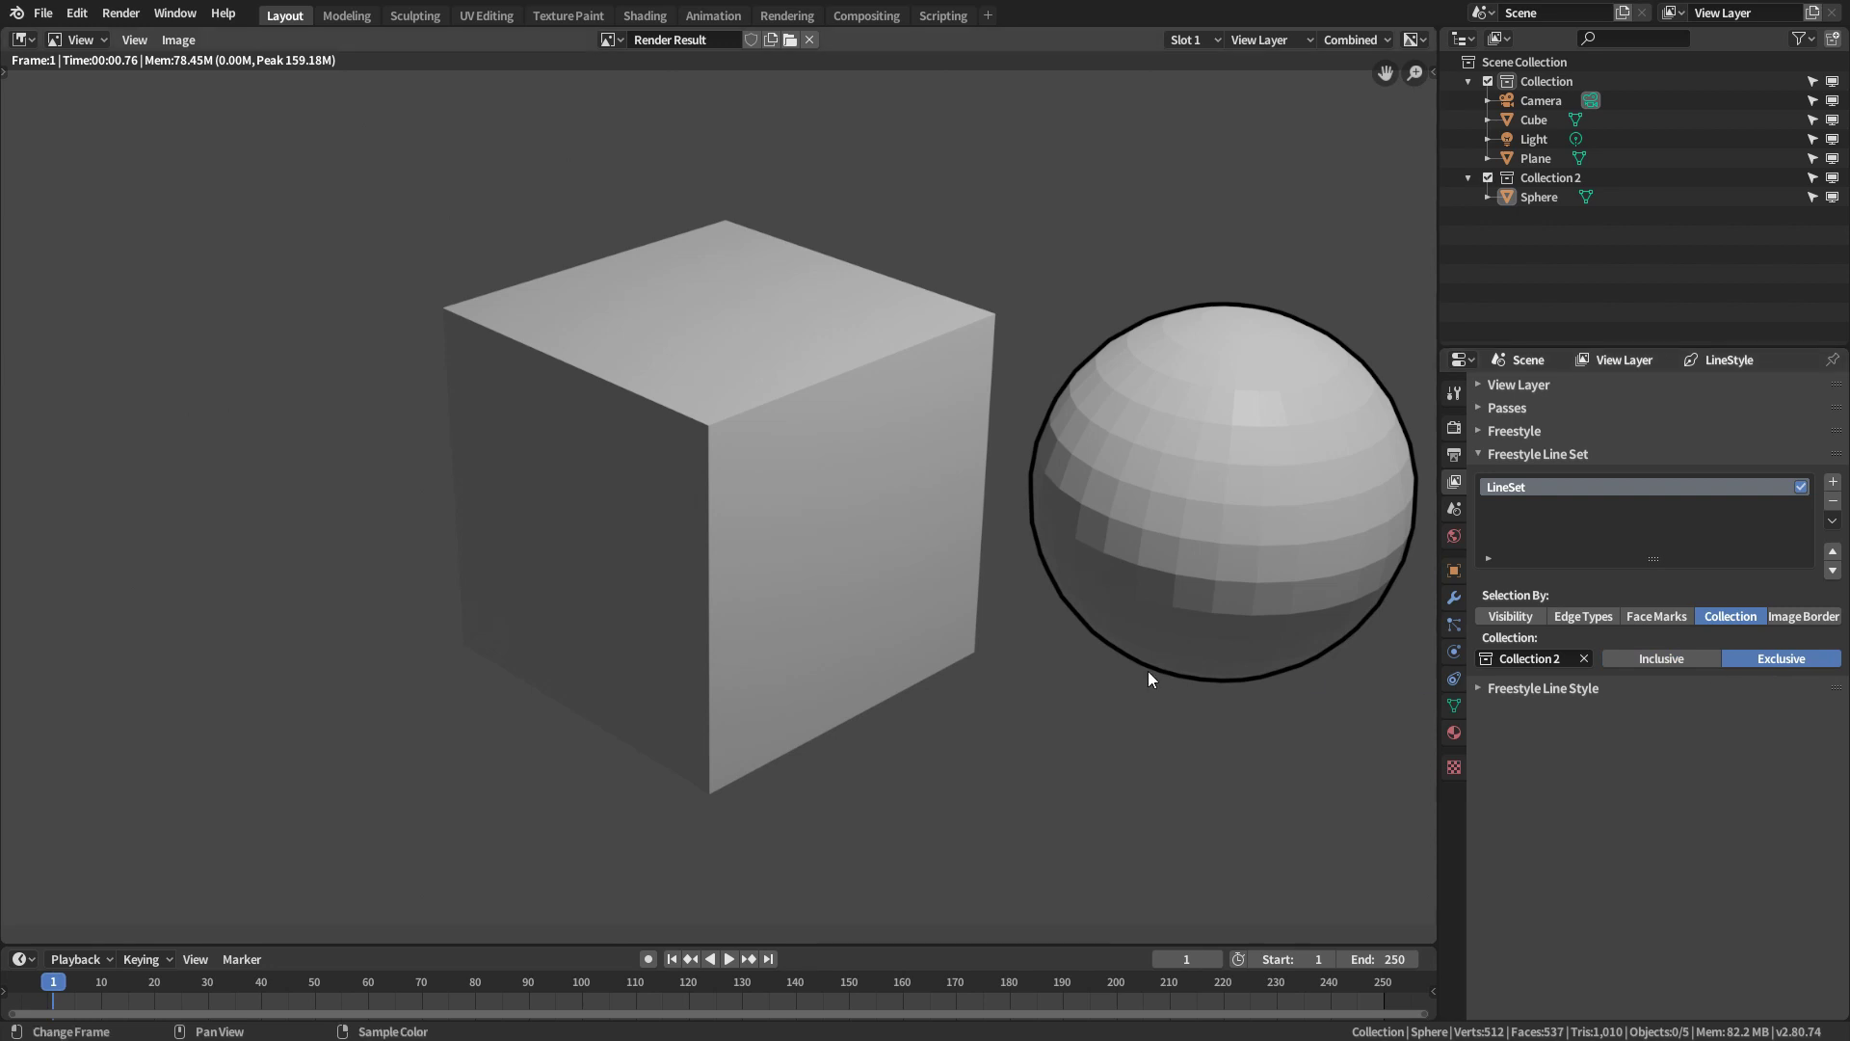
key(F12)
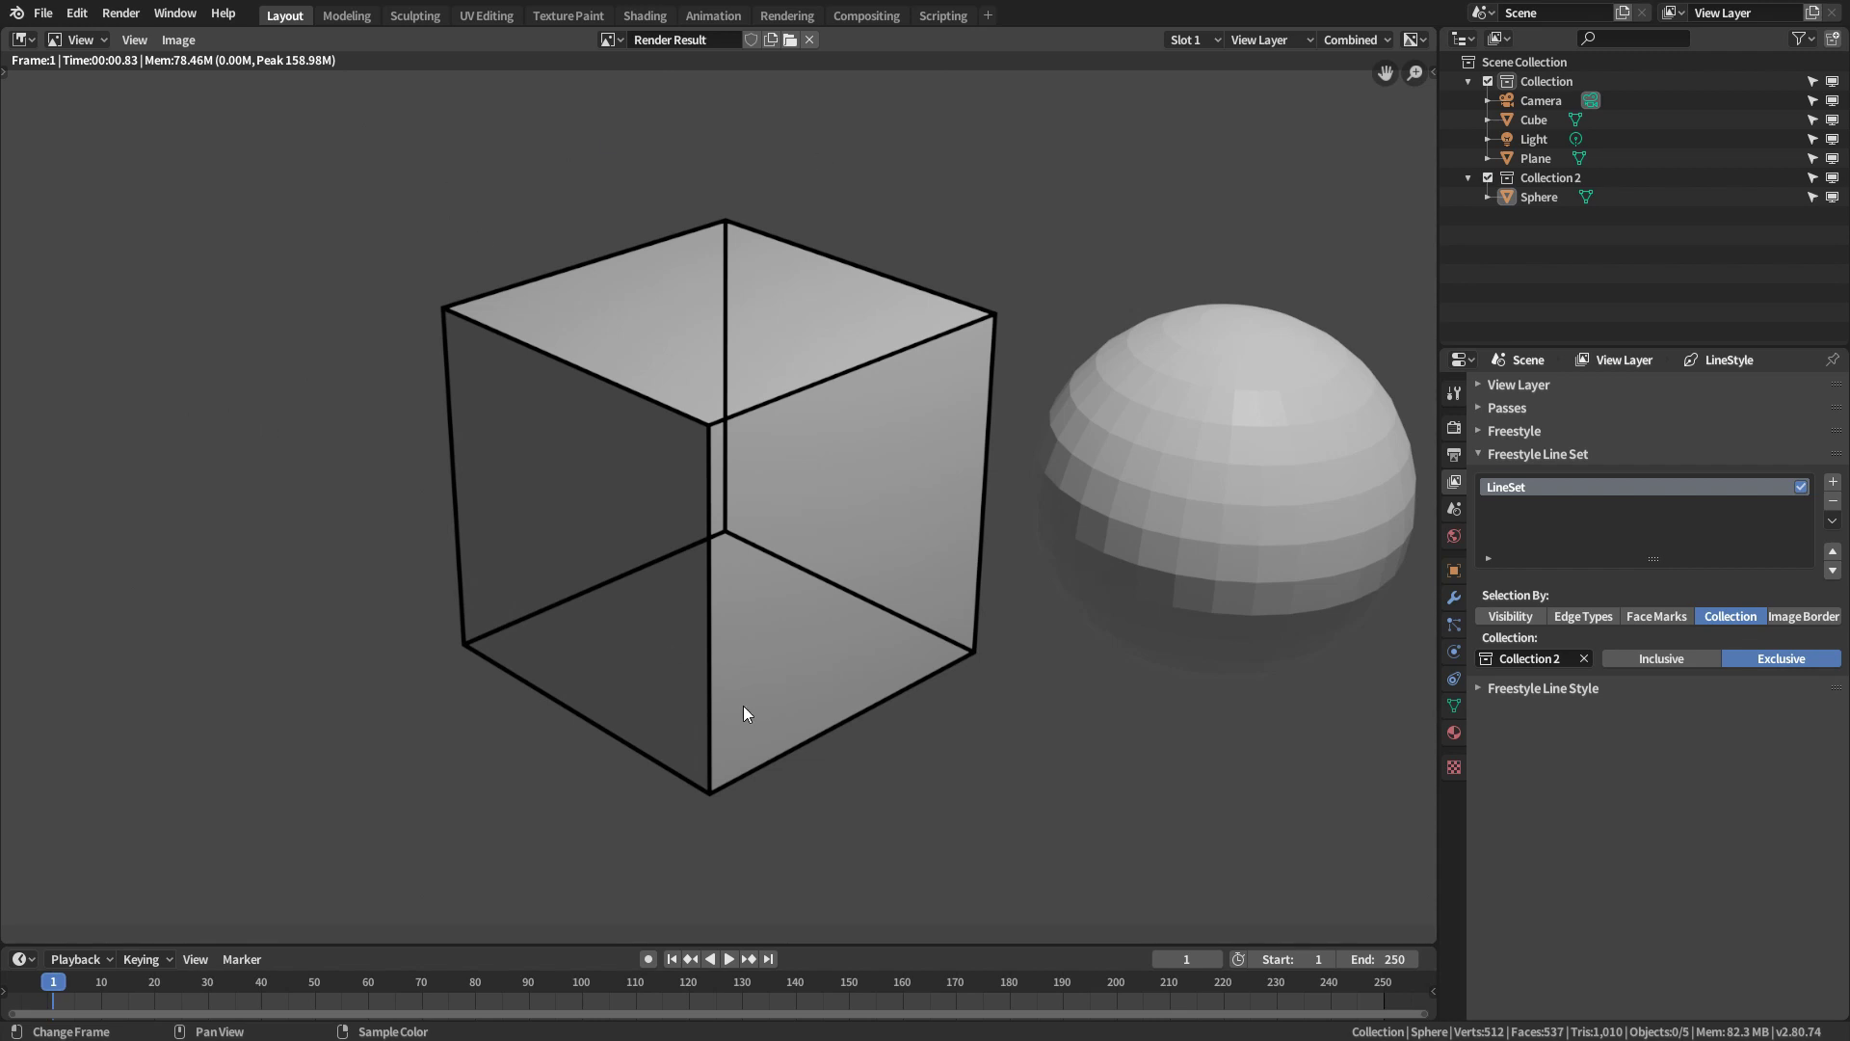
key(Escape)
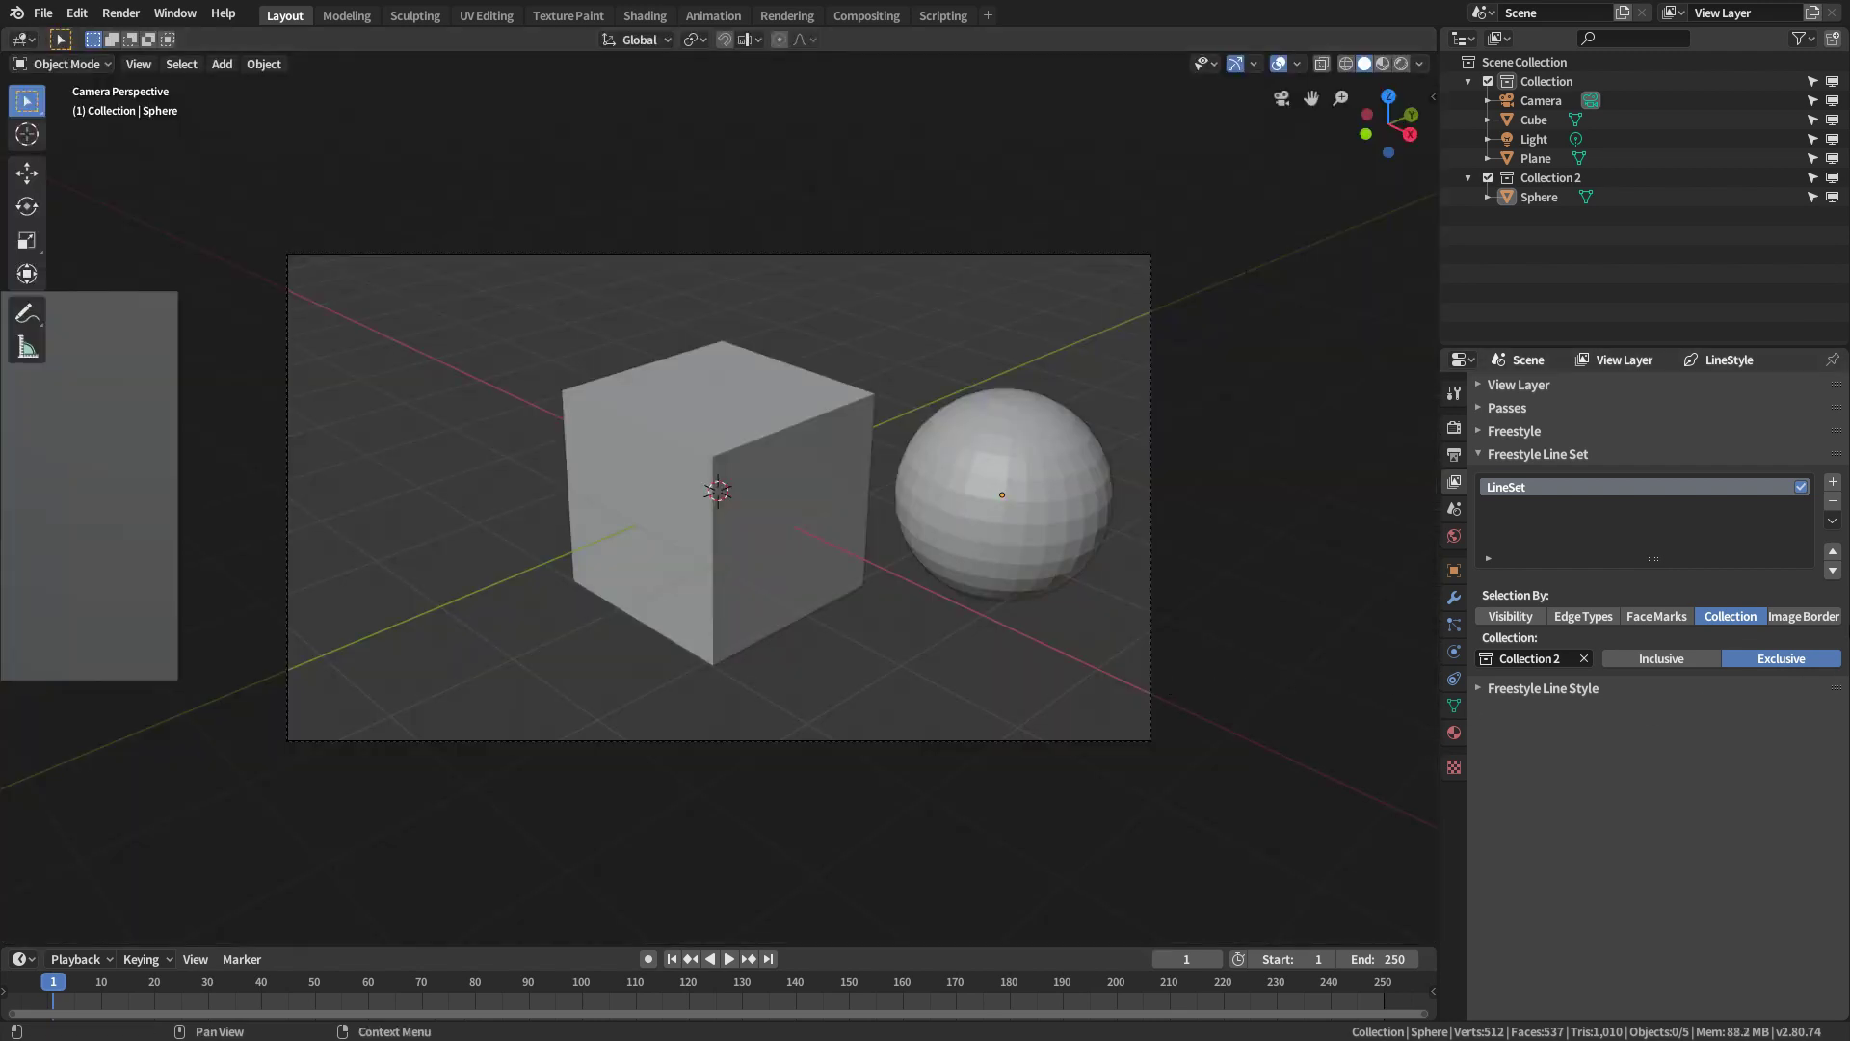
Select lines by Image Border instead of Collection, and move the camera so its frame cuts through the plane and the sphere
click(1816, 618)
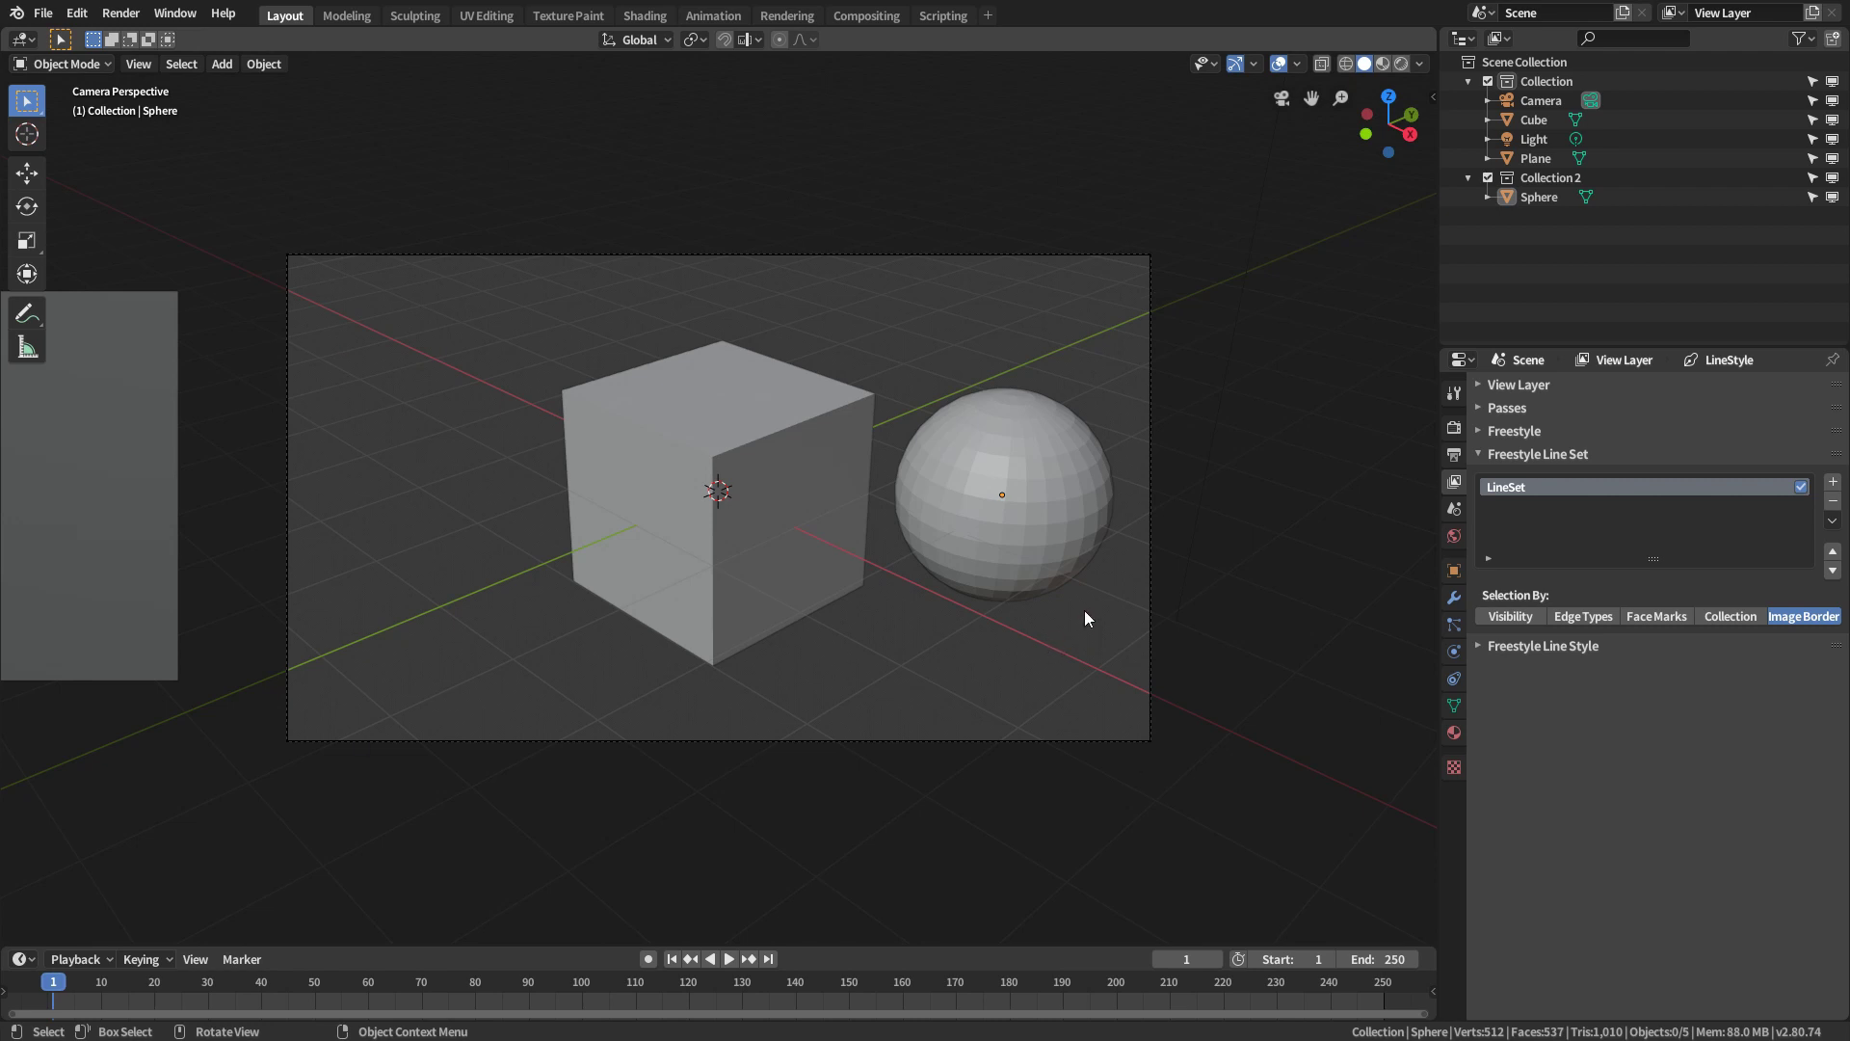
click(1152, 603)
key(g)
click(988, 591)
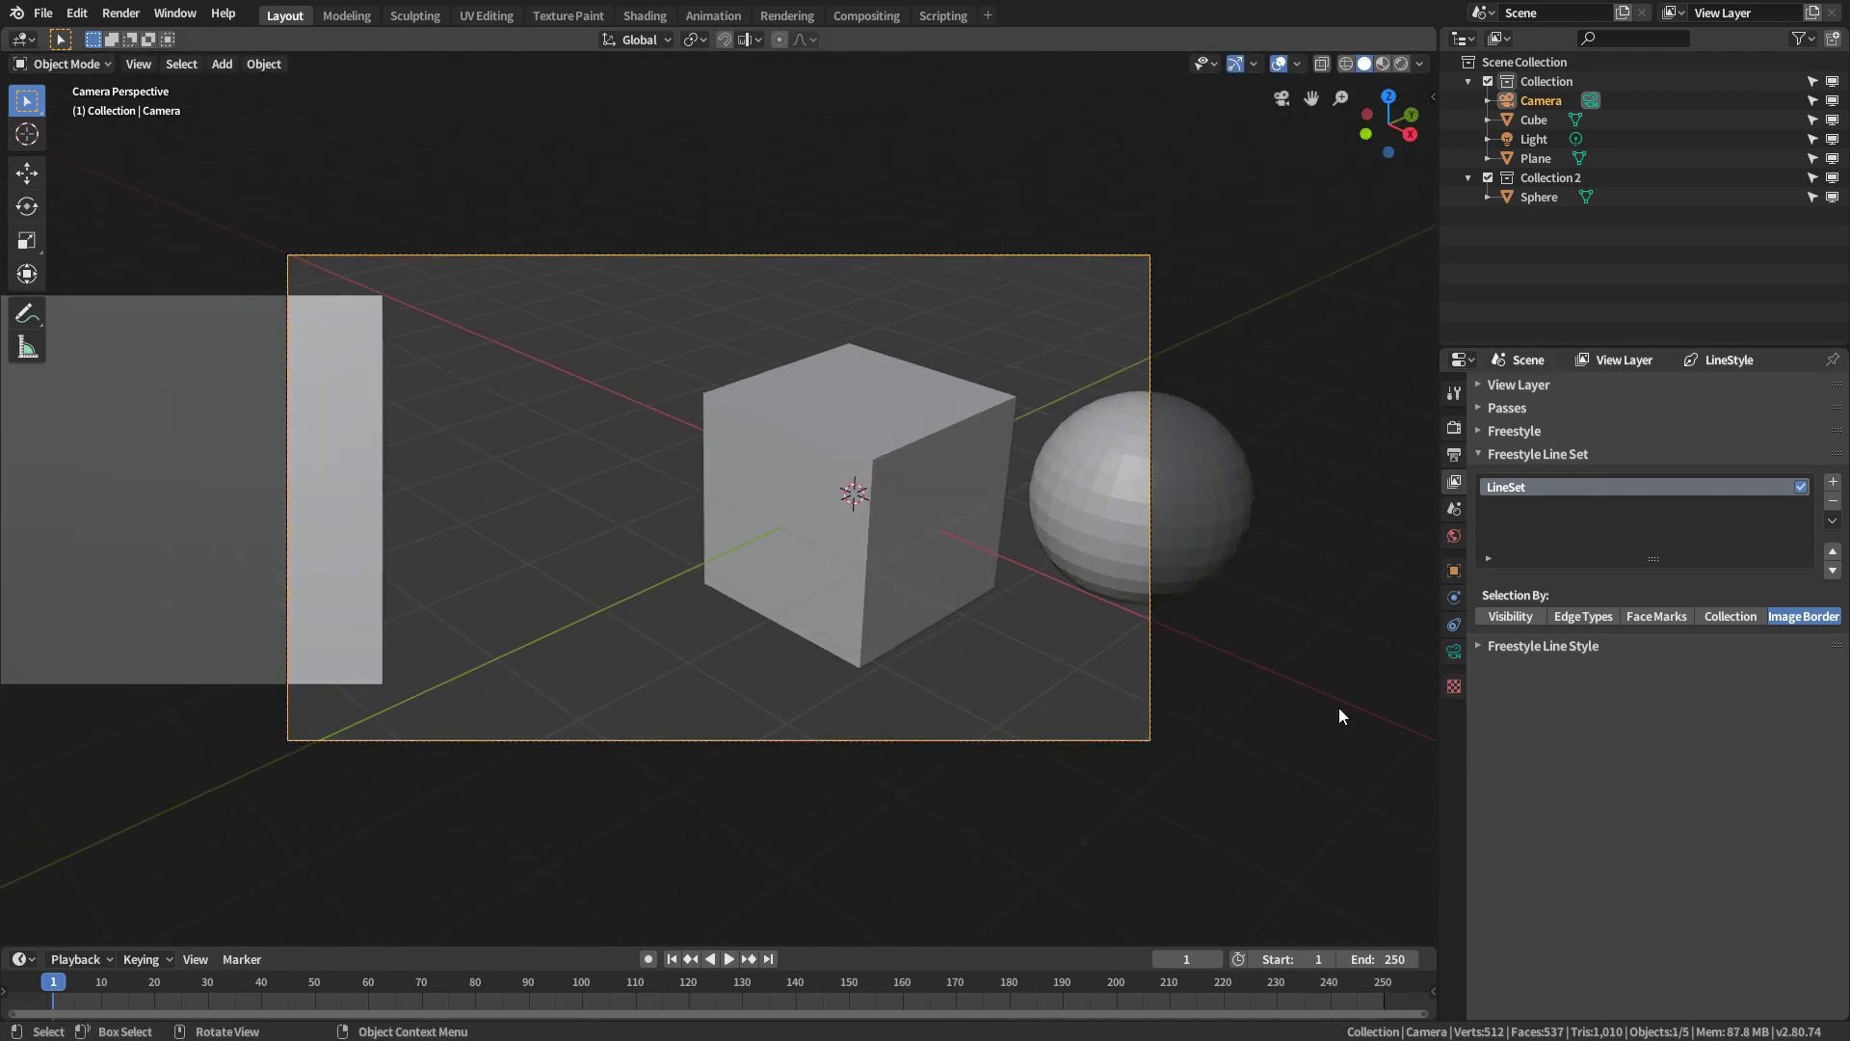
Render the cropped objects with Image Border enabled, render again with it disabled, and close the render
key(F12)
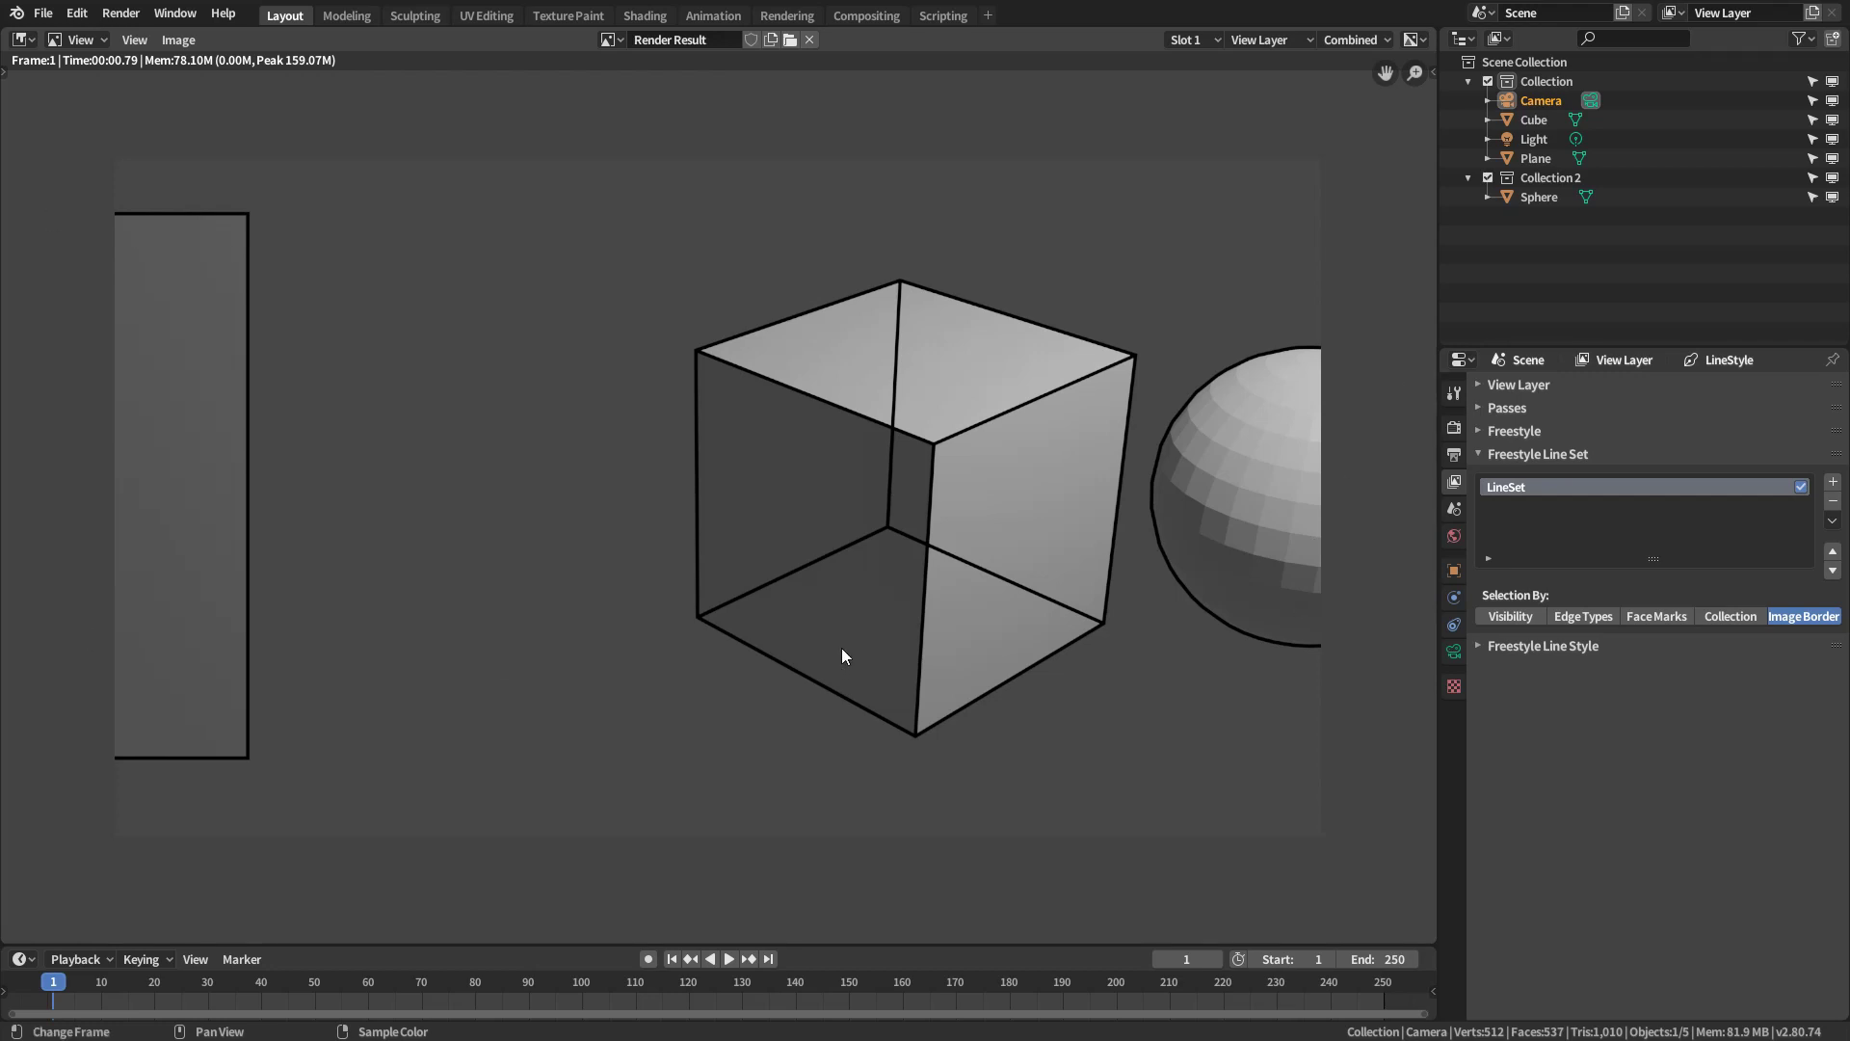
key(Escape)
key(F12)
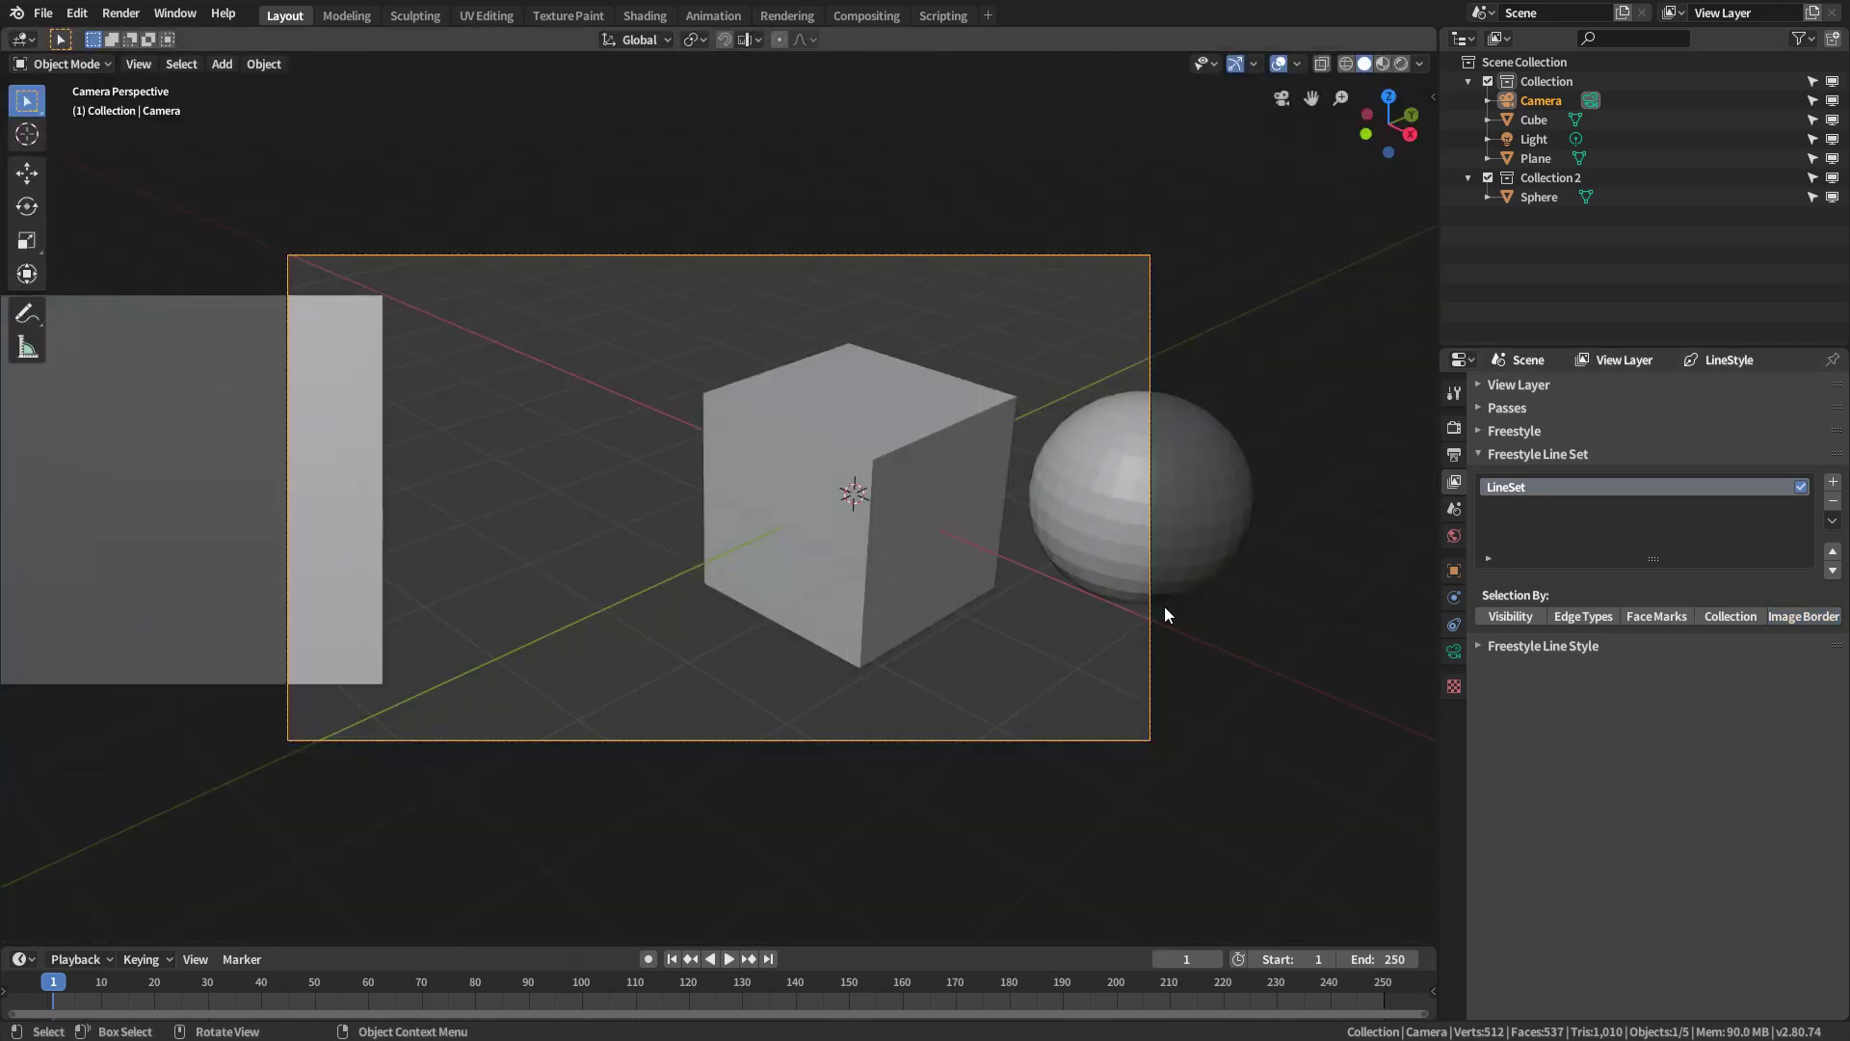
key(Escape)
click(1127, 508)
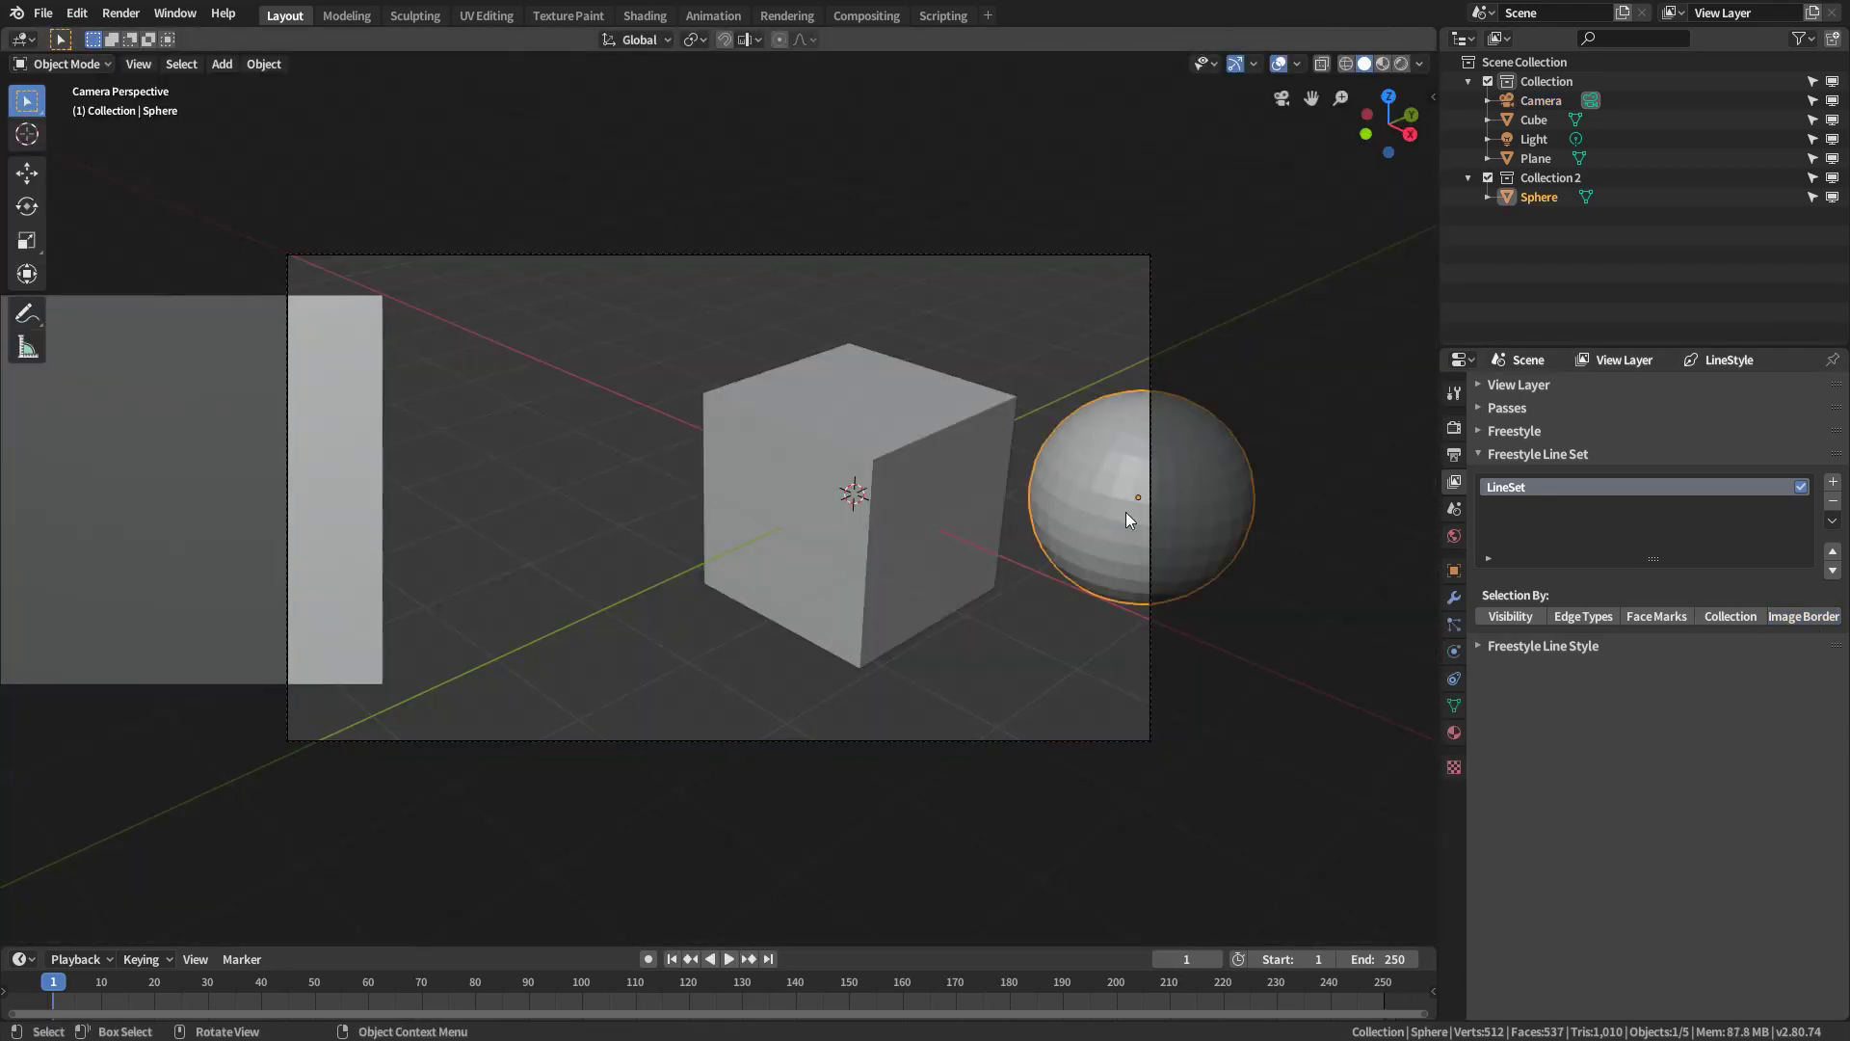
key(g)
right_click(1141, 408)
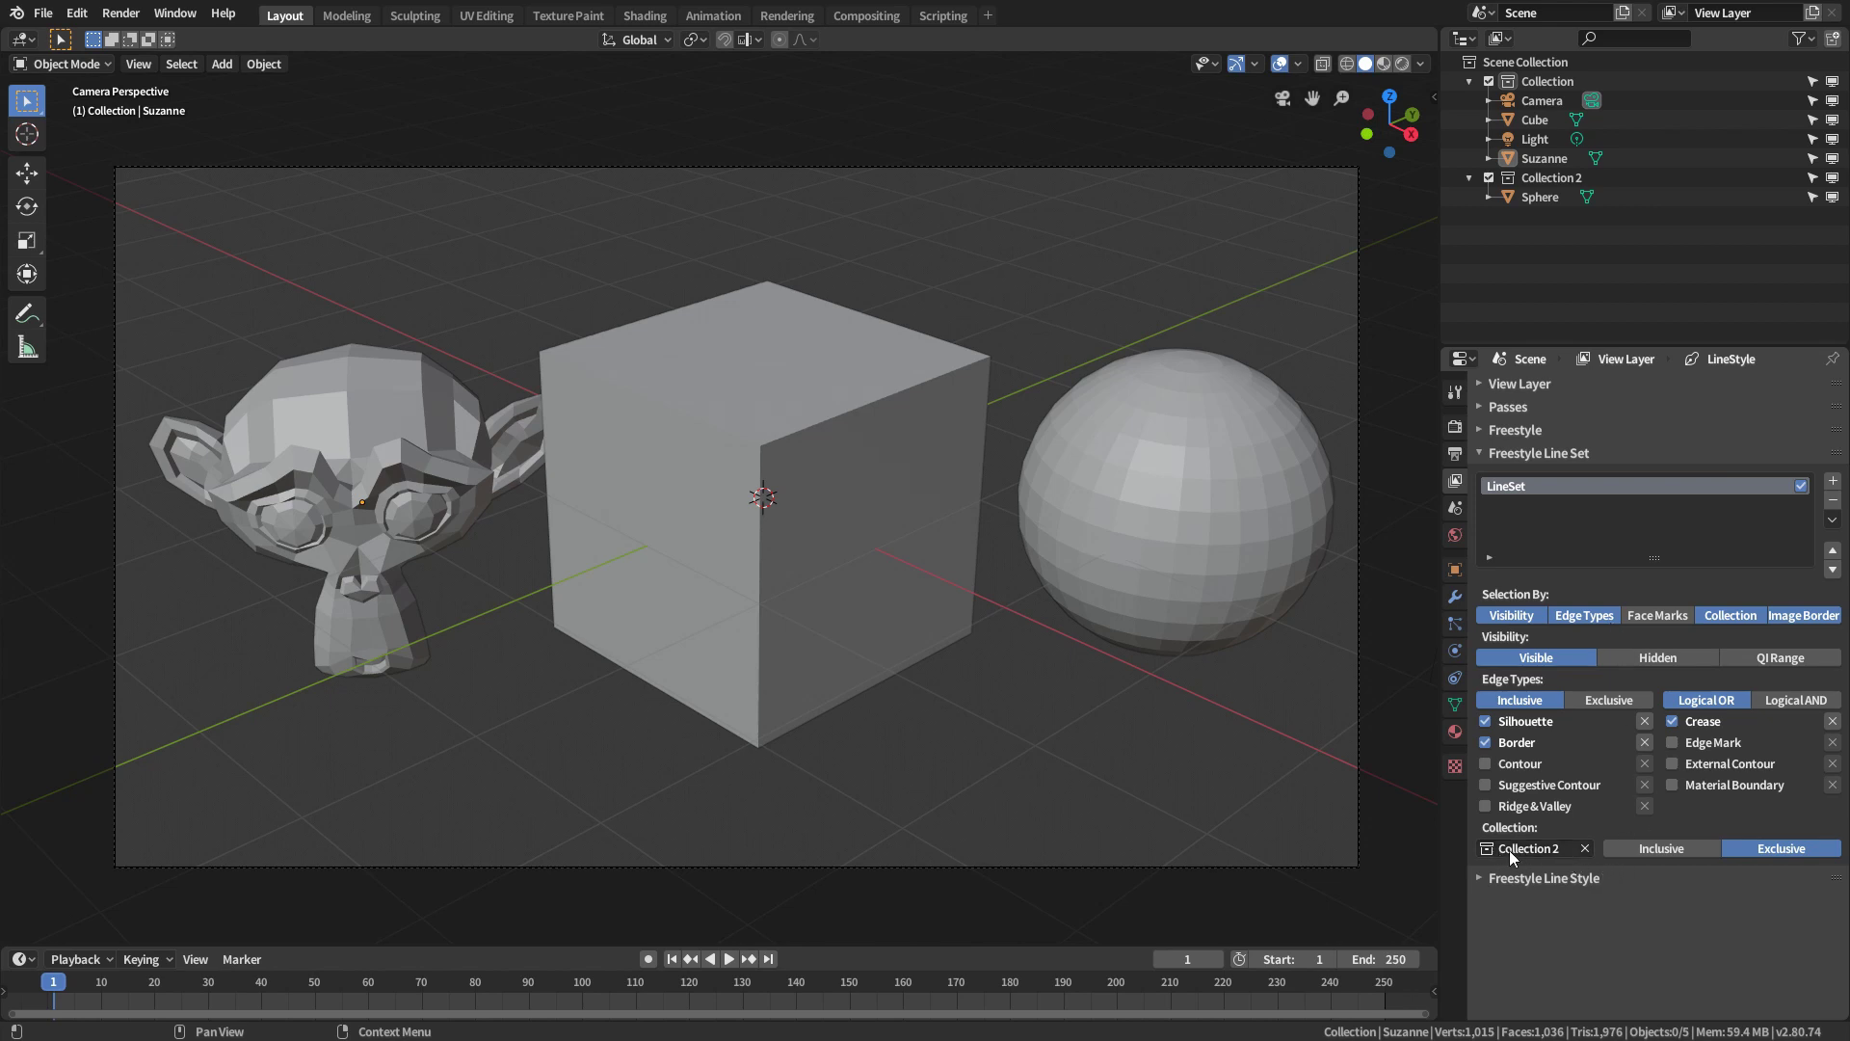
Clear the line set's collection, turn off selection by Collection, and render the monkey head, cube and sphere
click(1585, 848)
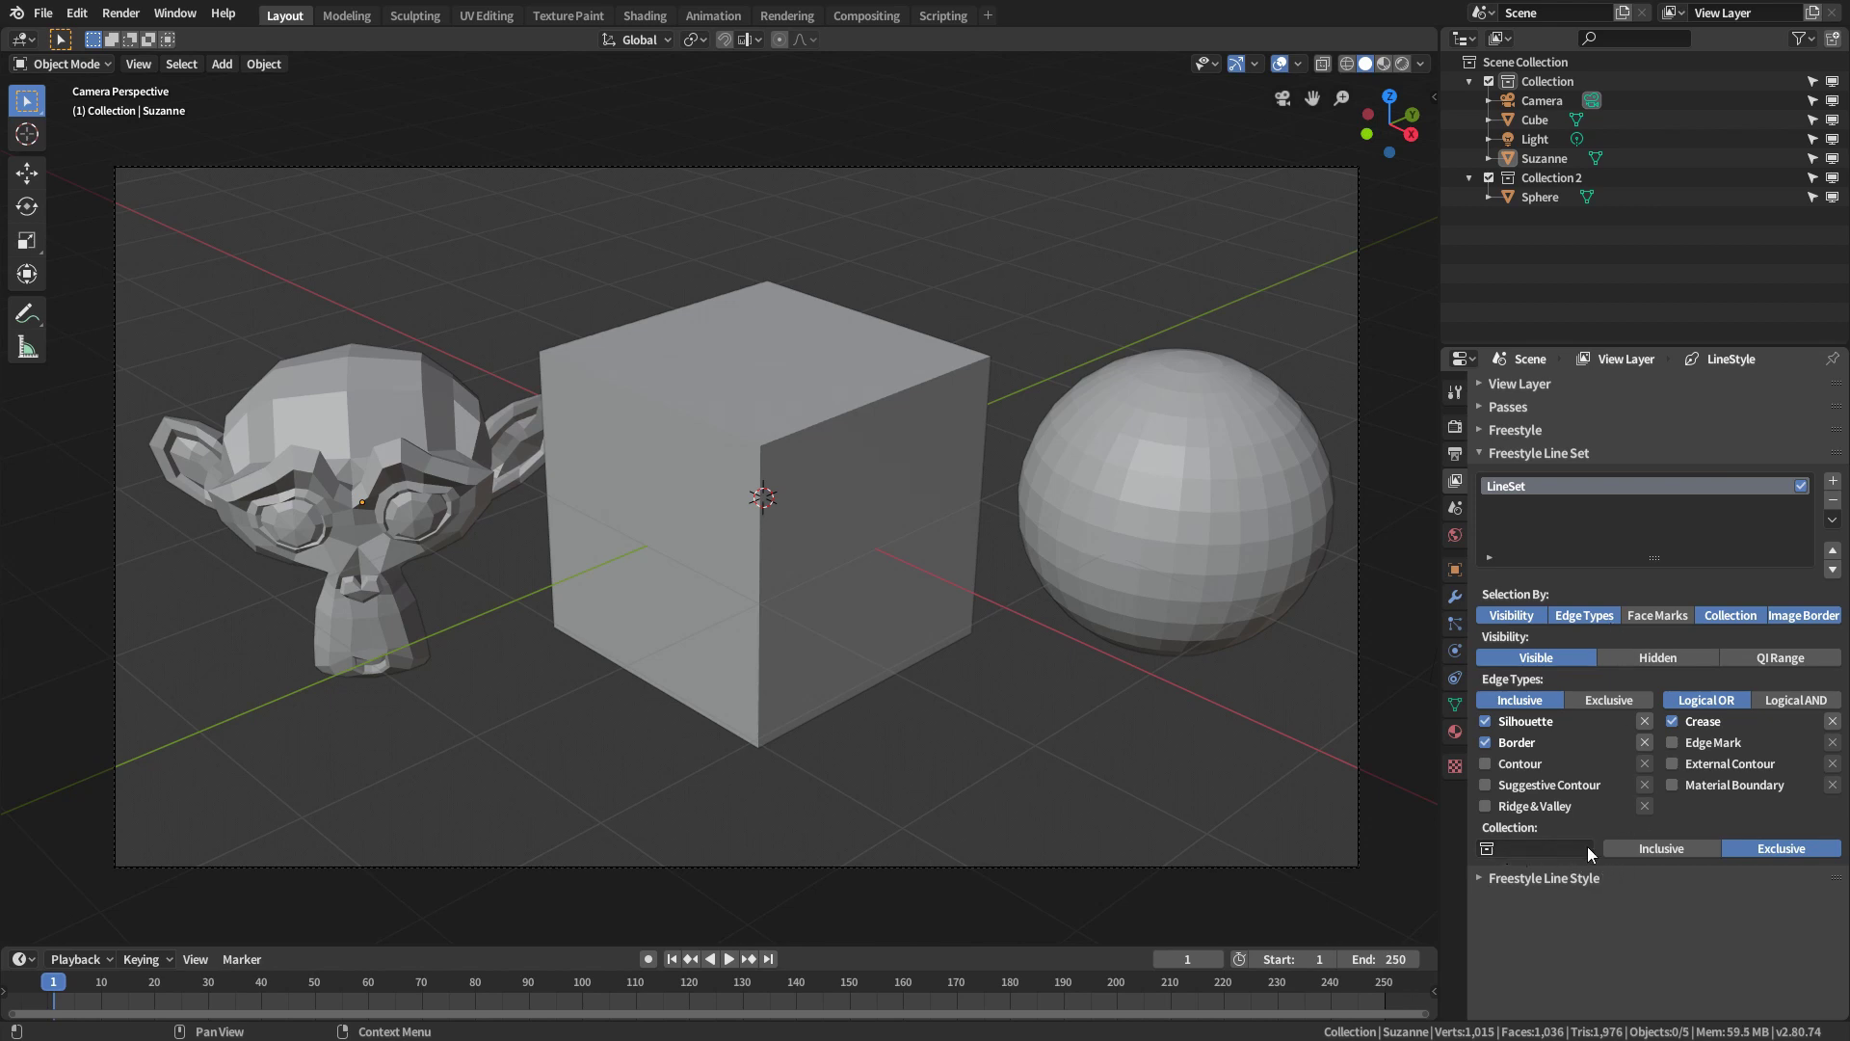
click(1734, 616)
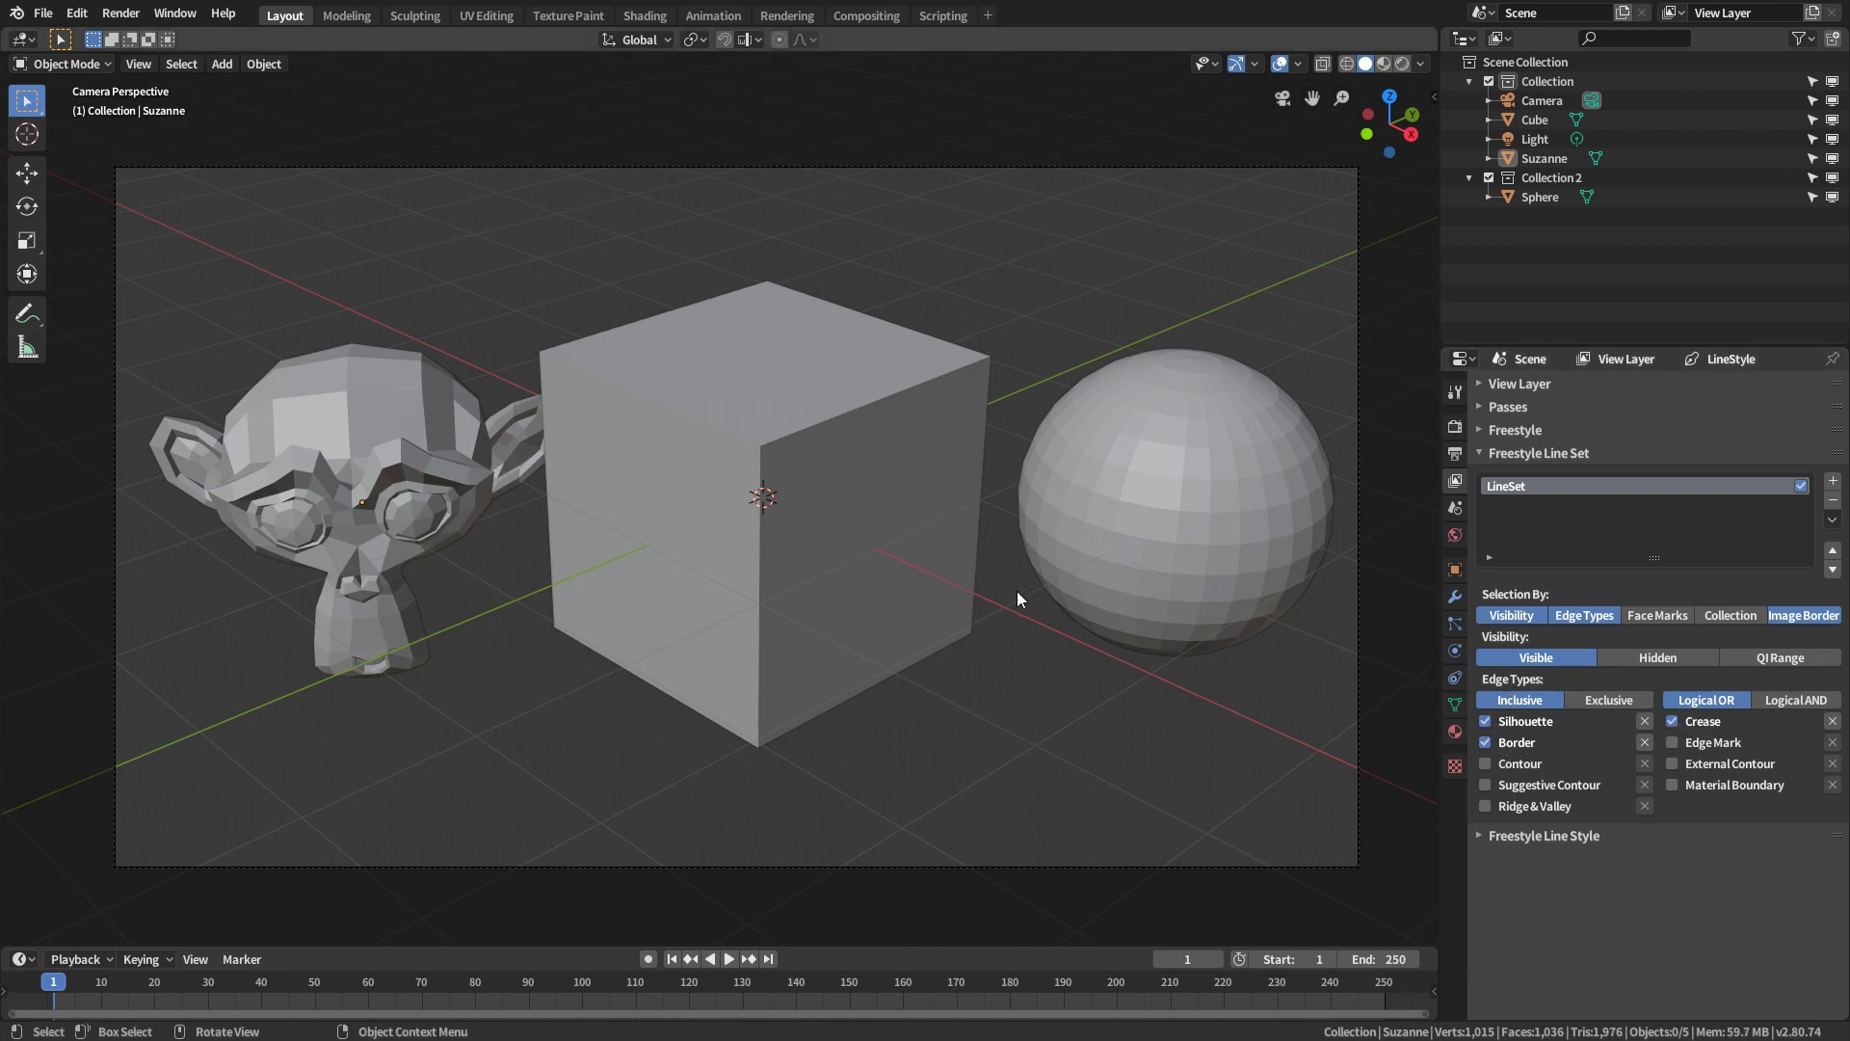
key(F12)
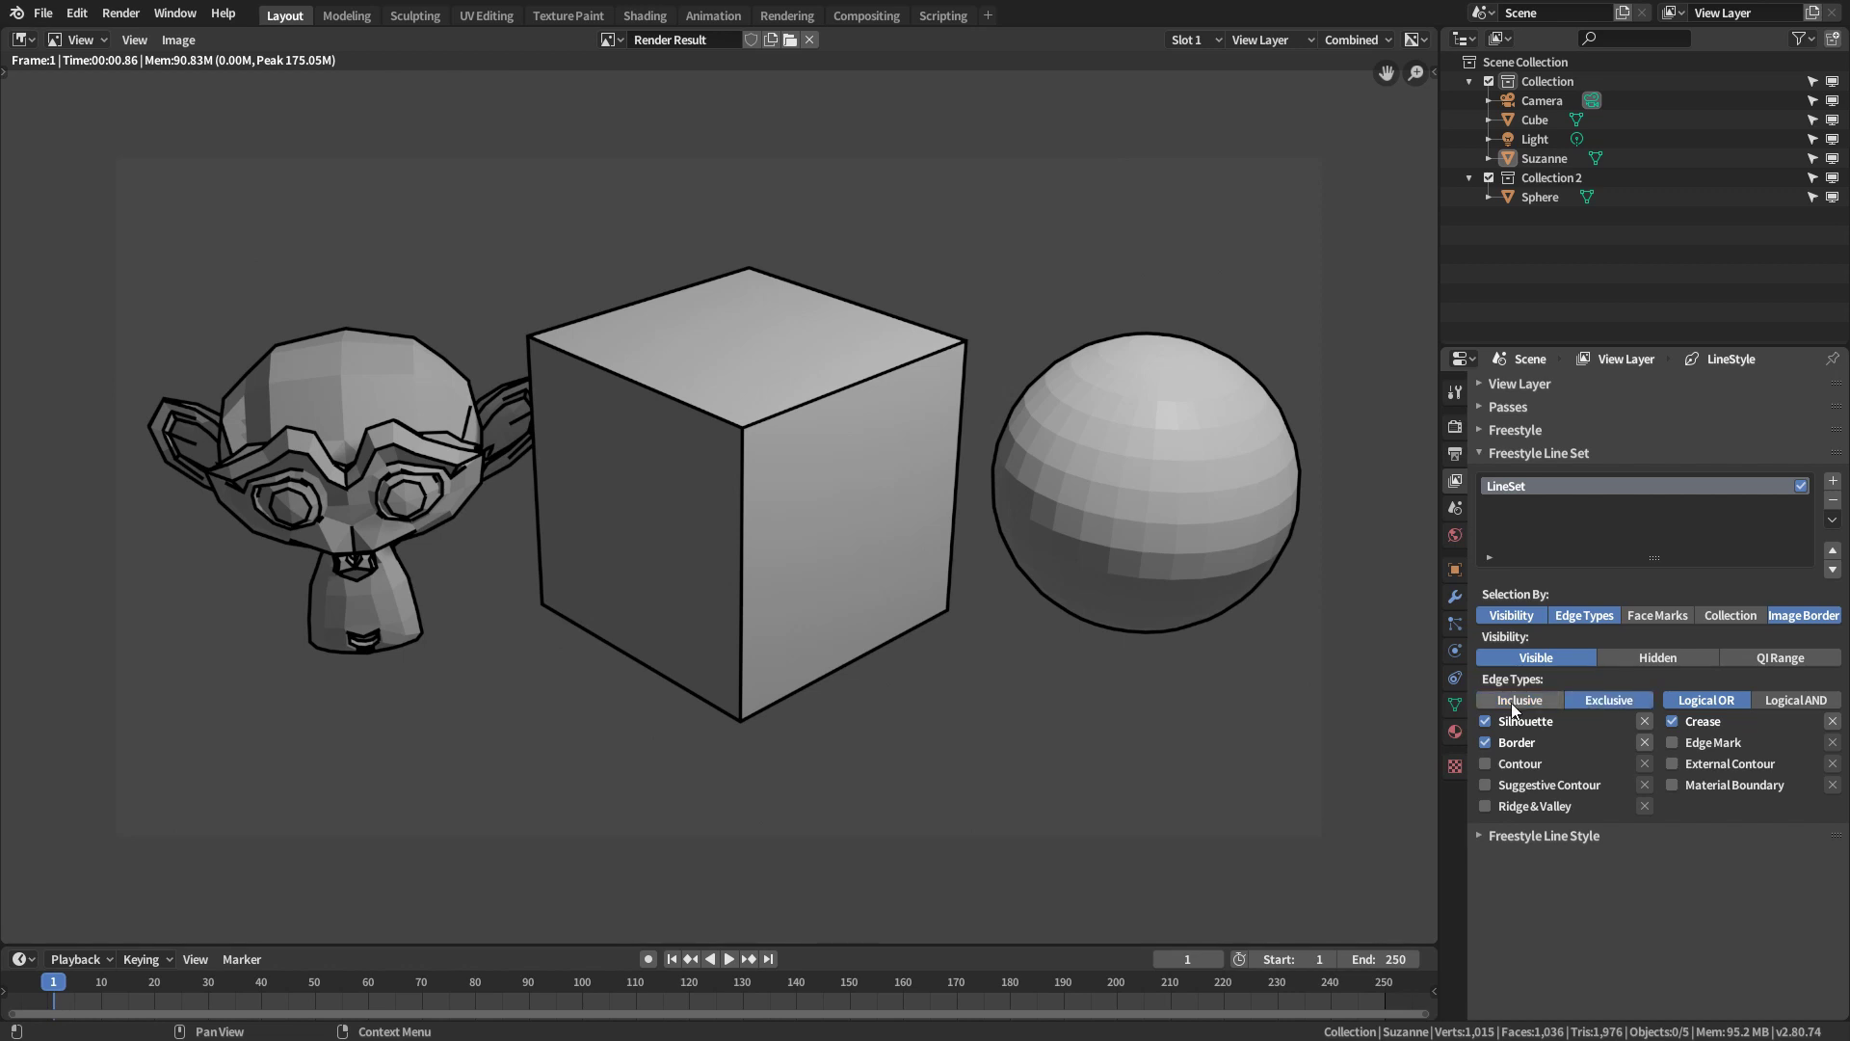
Try the Exclusive and Logical AND options for Edge Types, and return to Inclusive with Logical OR
click(1604, 704)
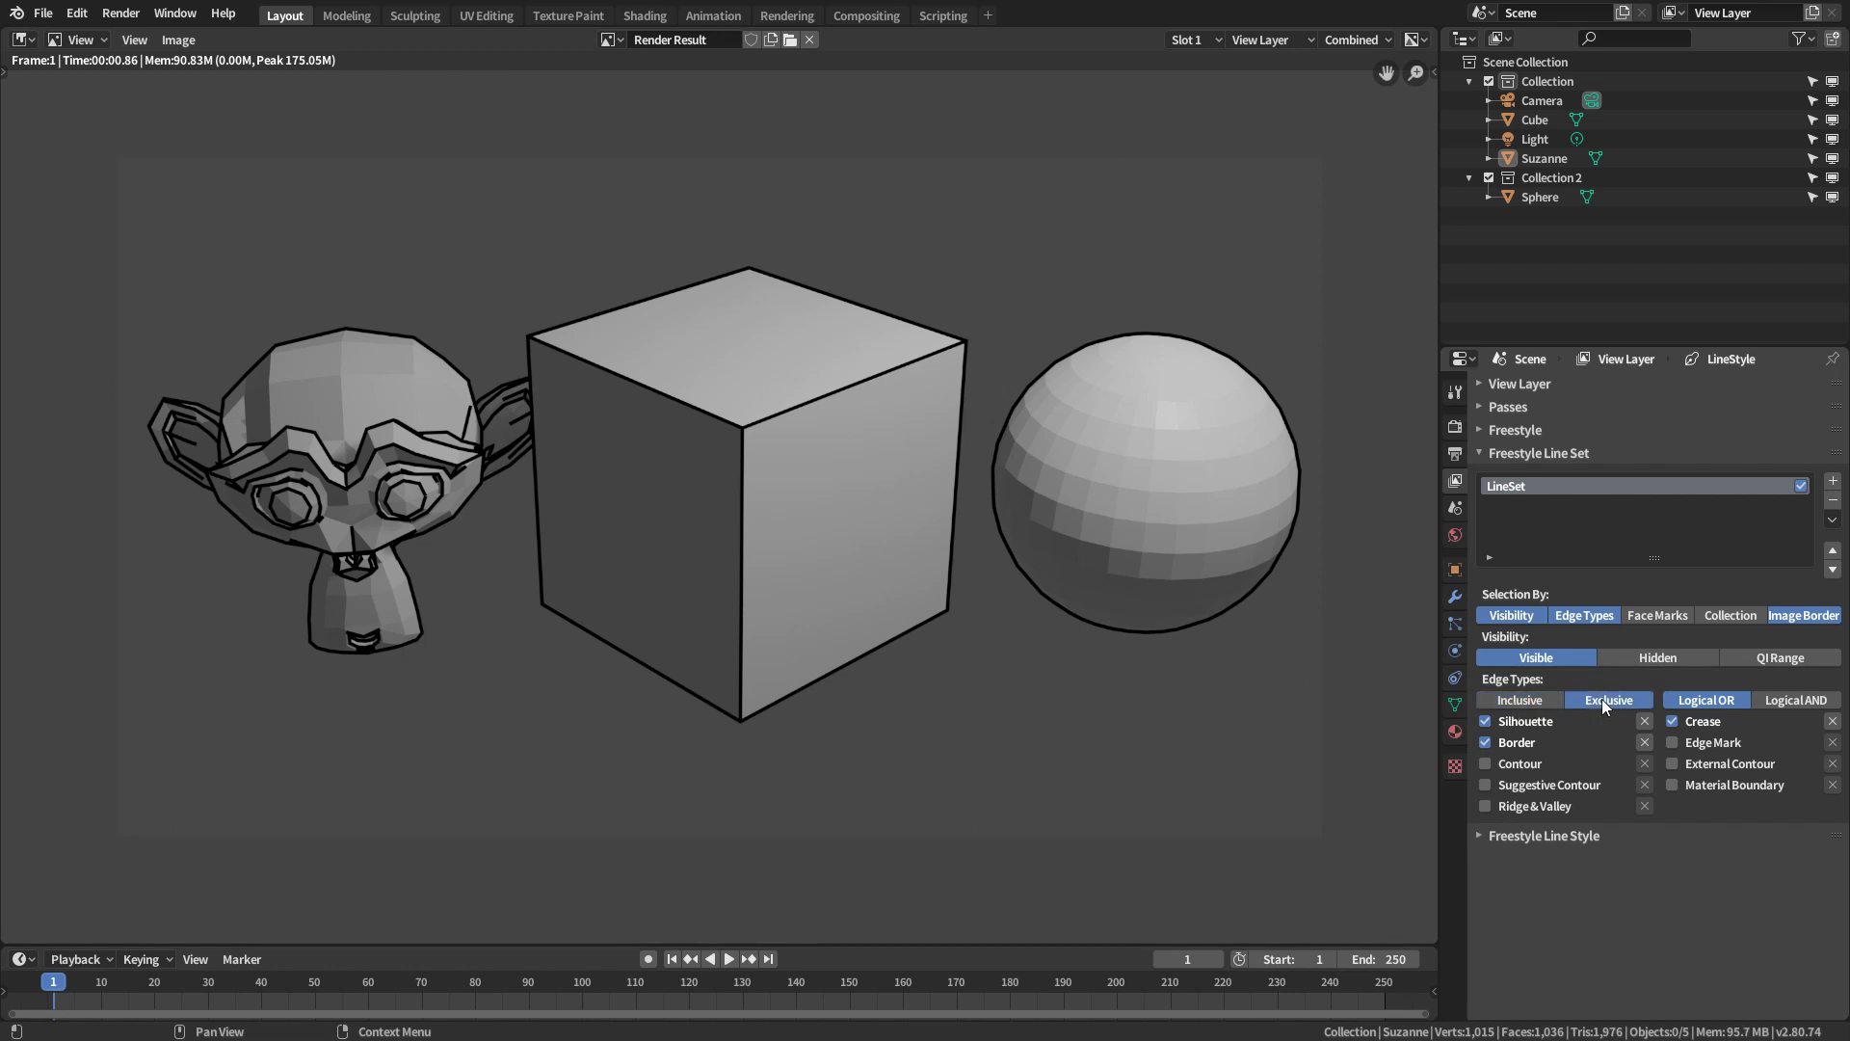
click(1778, 700)
click(1708, 700)
click(1781, 699)
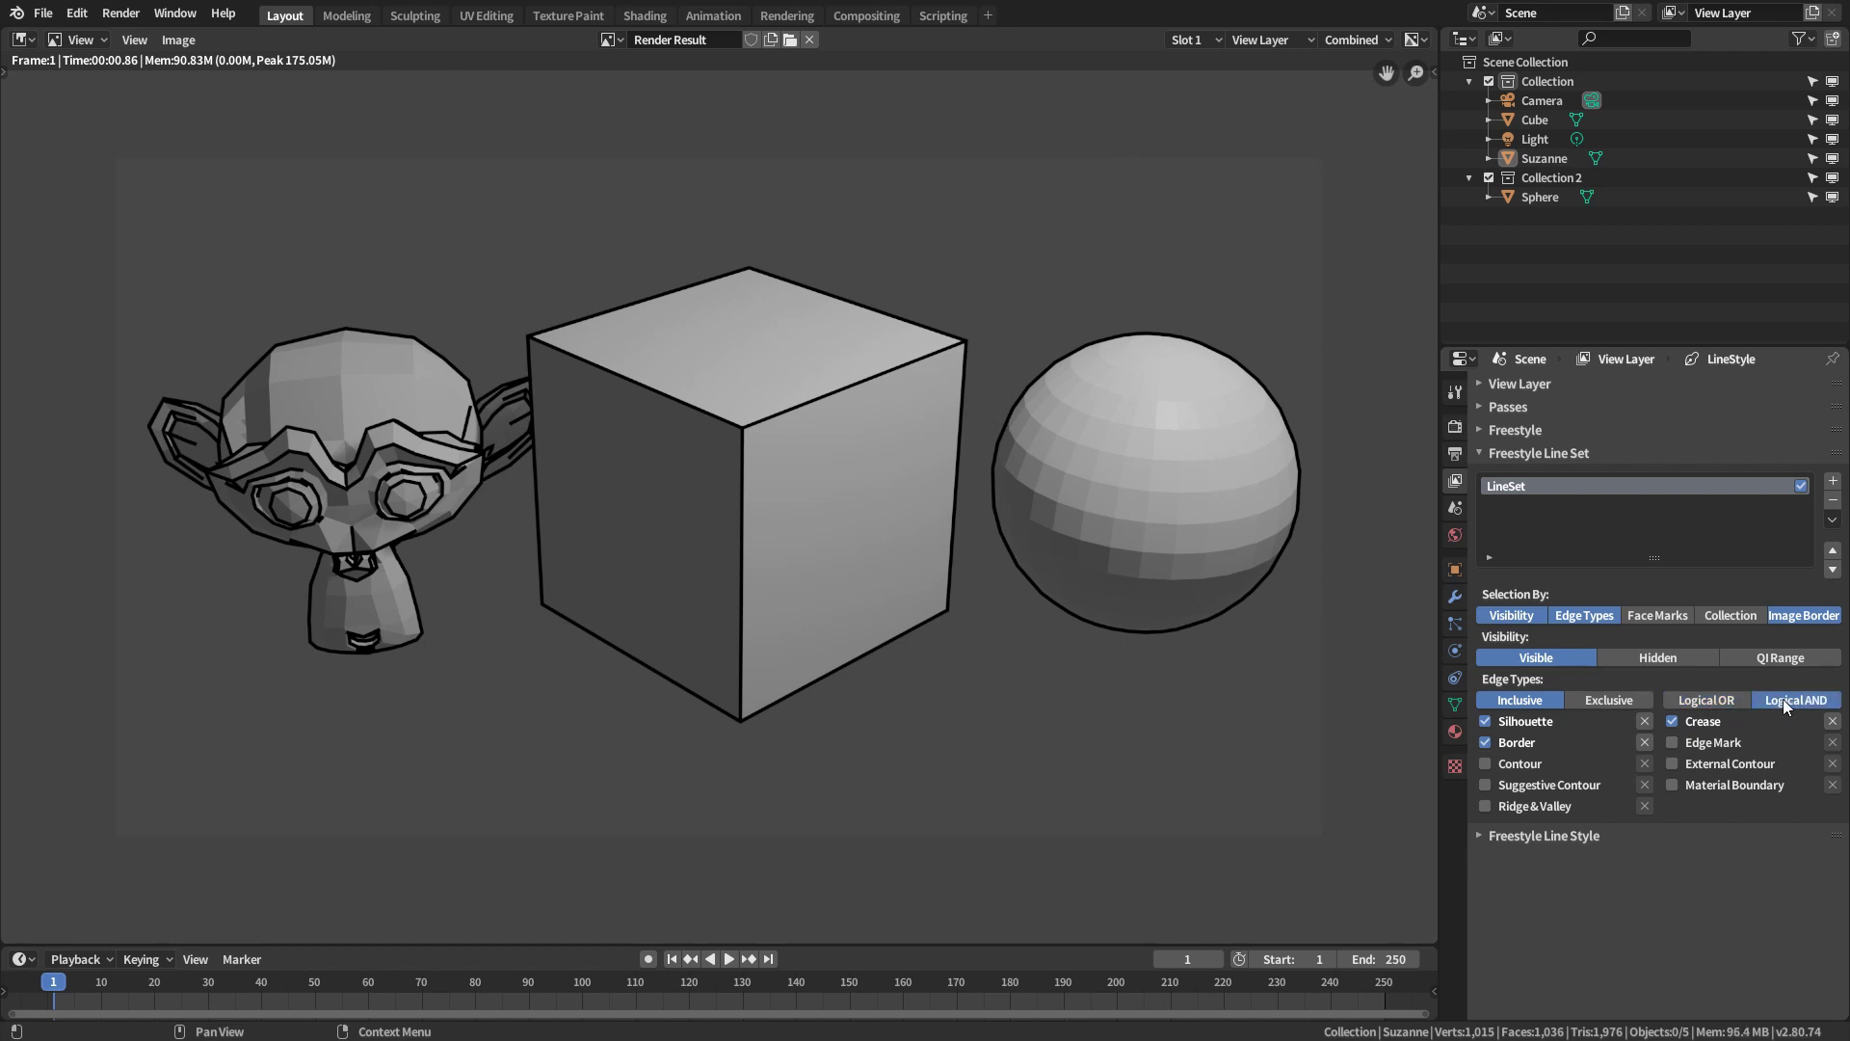
click(1701, 700)
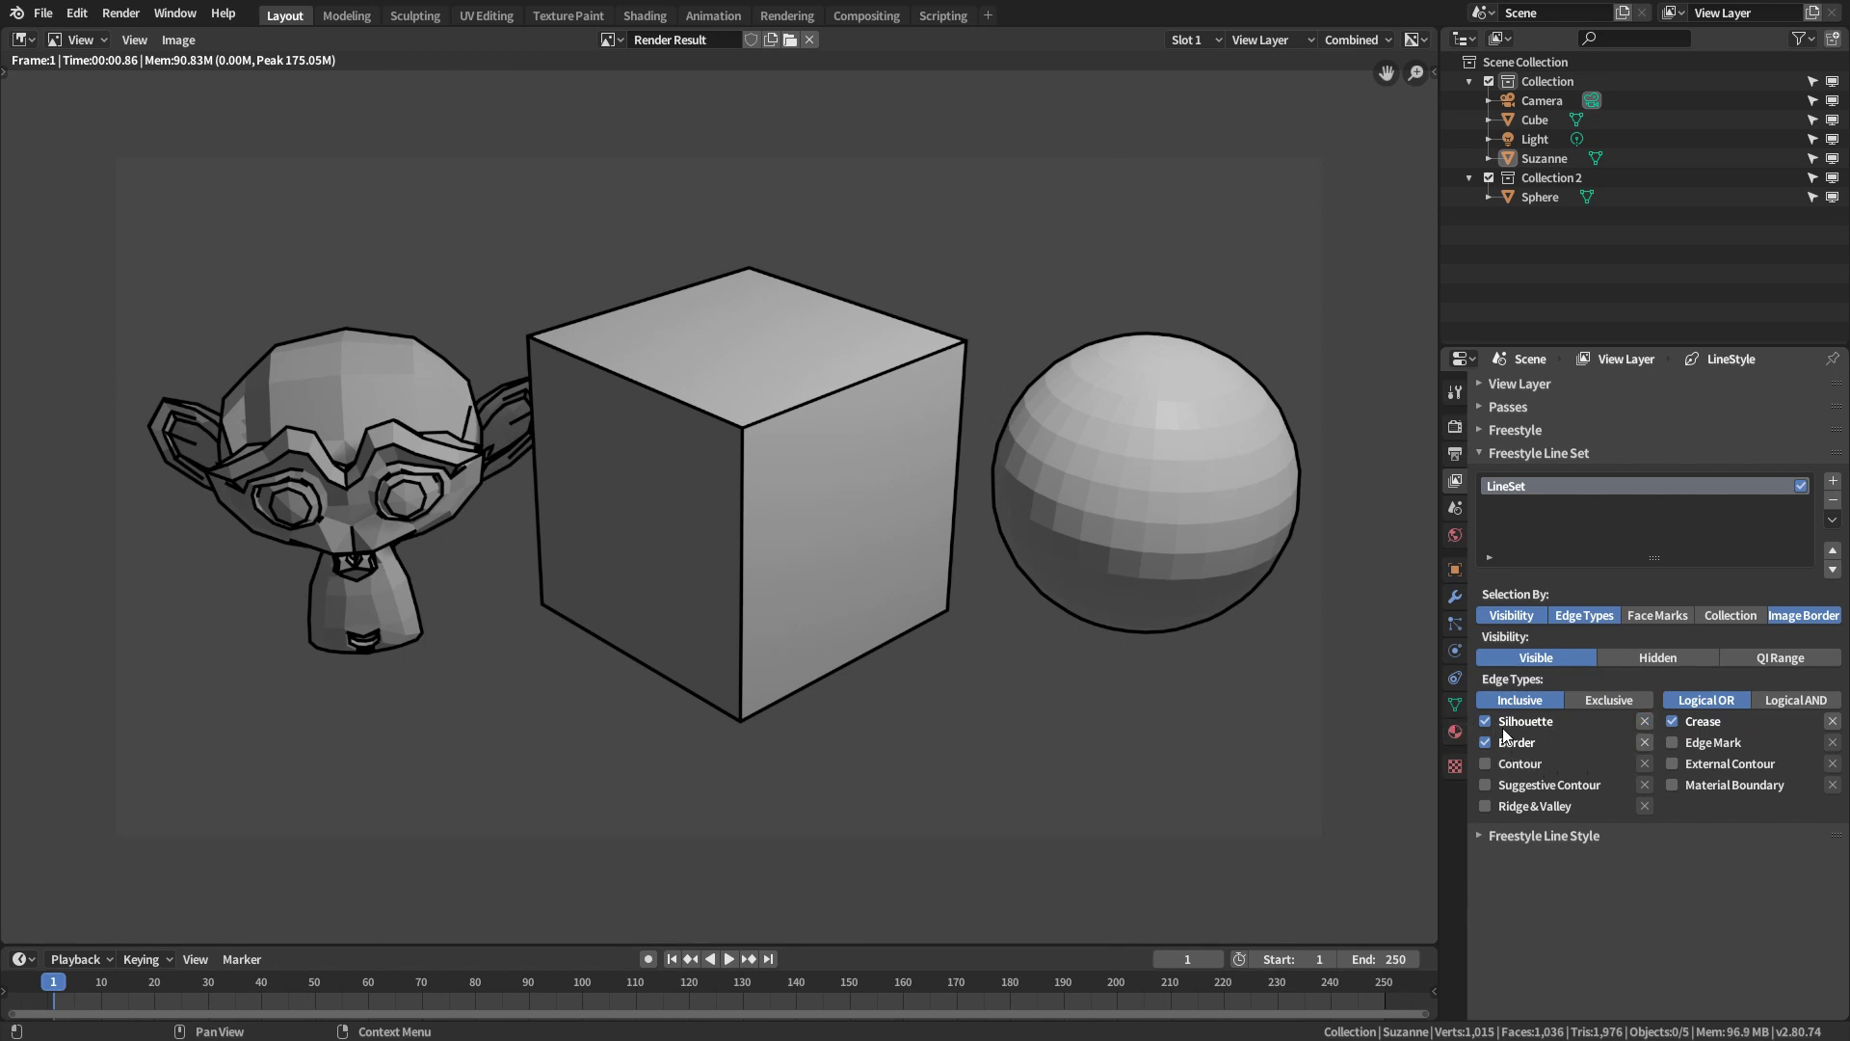
Disable the Border and Crease edge types, leaving only Silhouette, then render the scene and close the render
click(1673, 721)
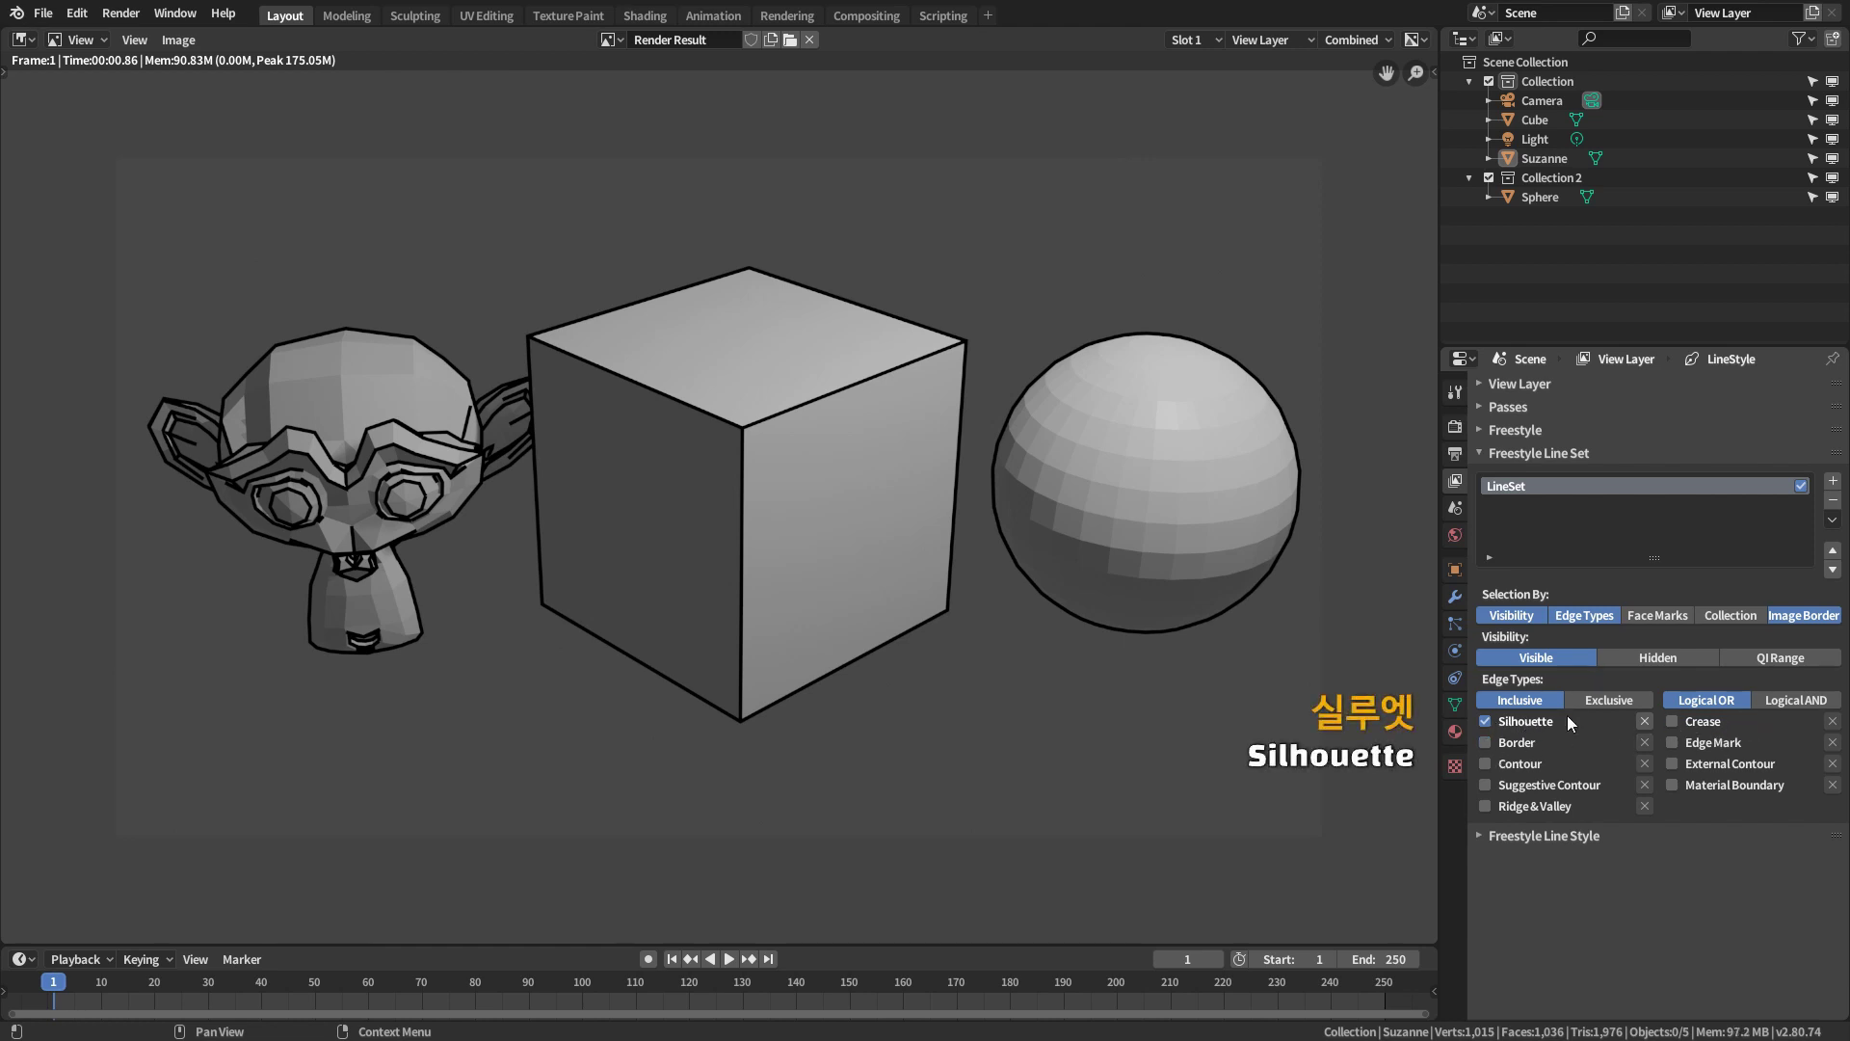
key(F12)
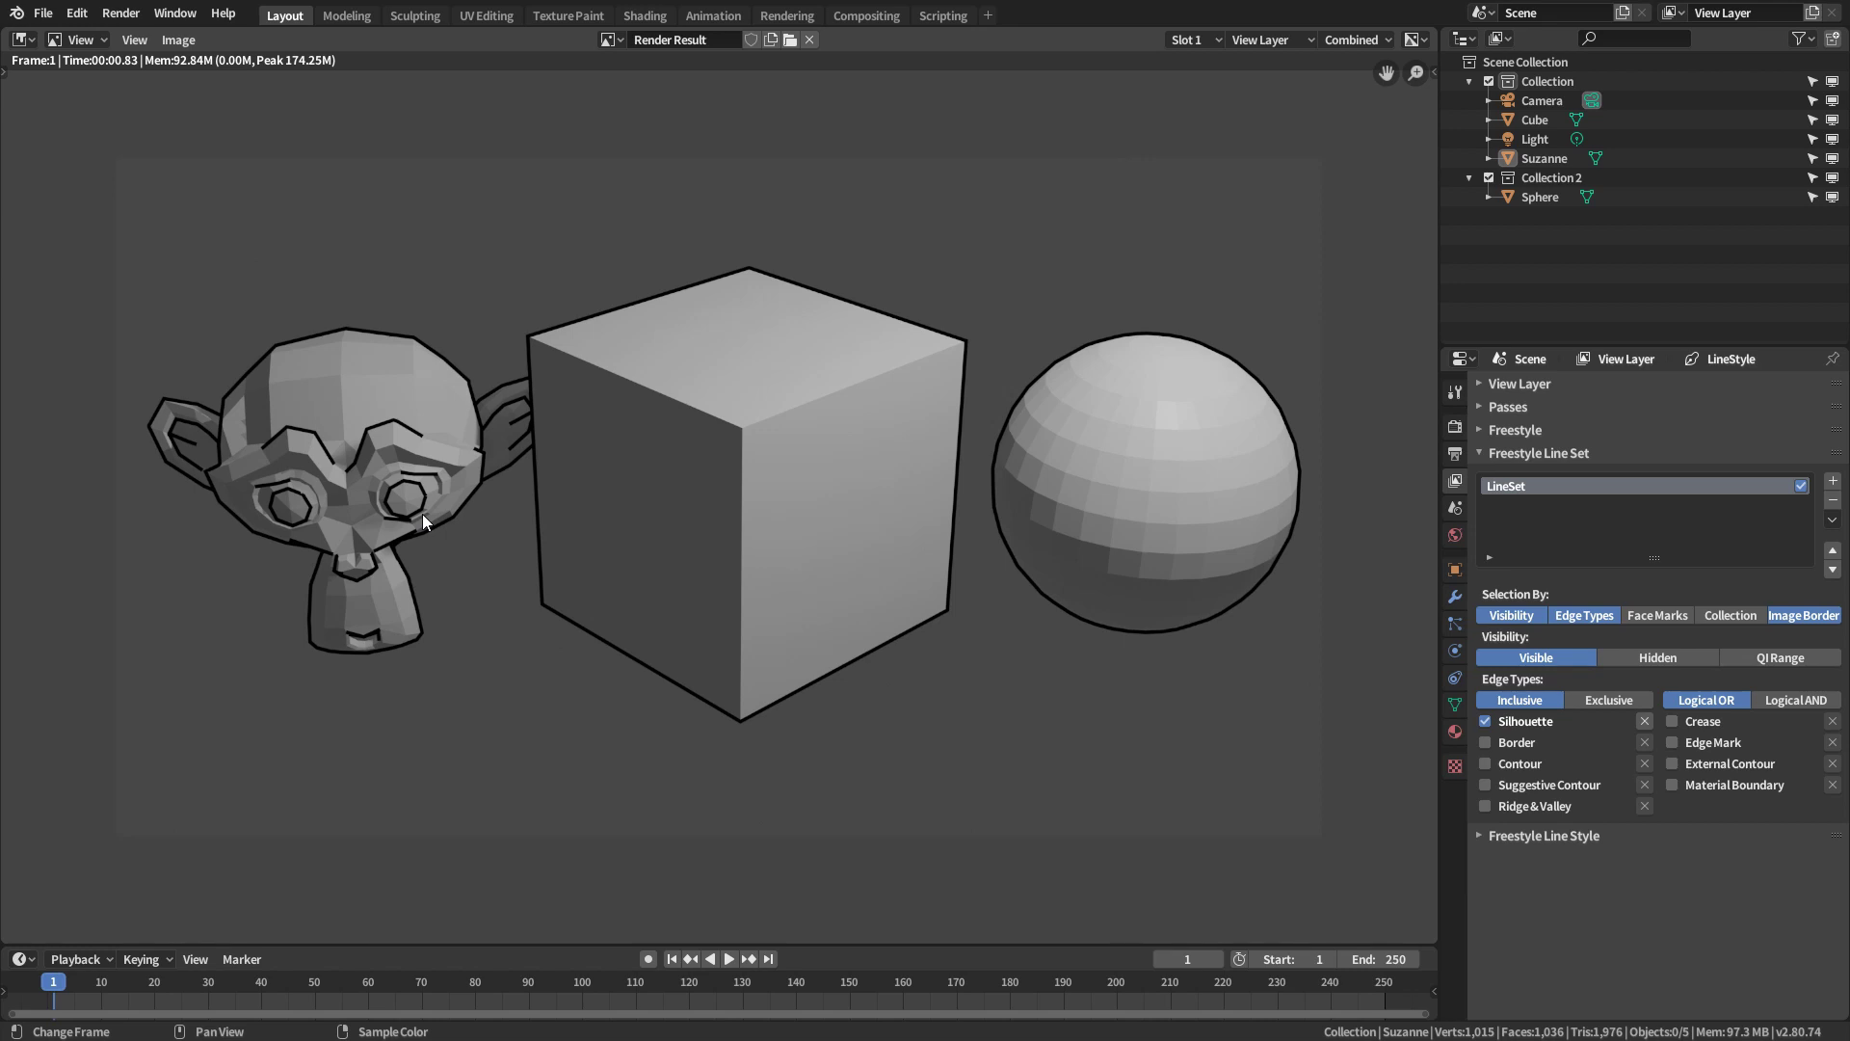
key(Escape)
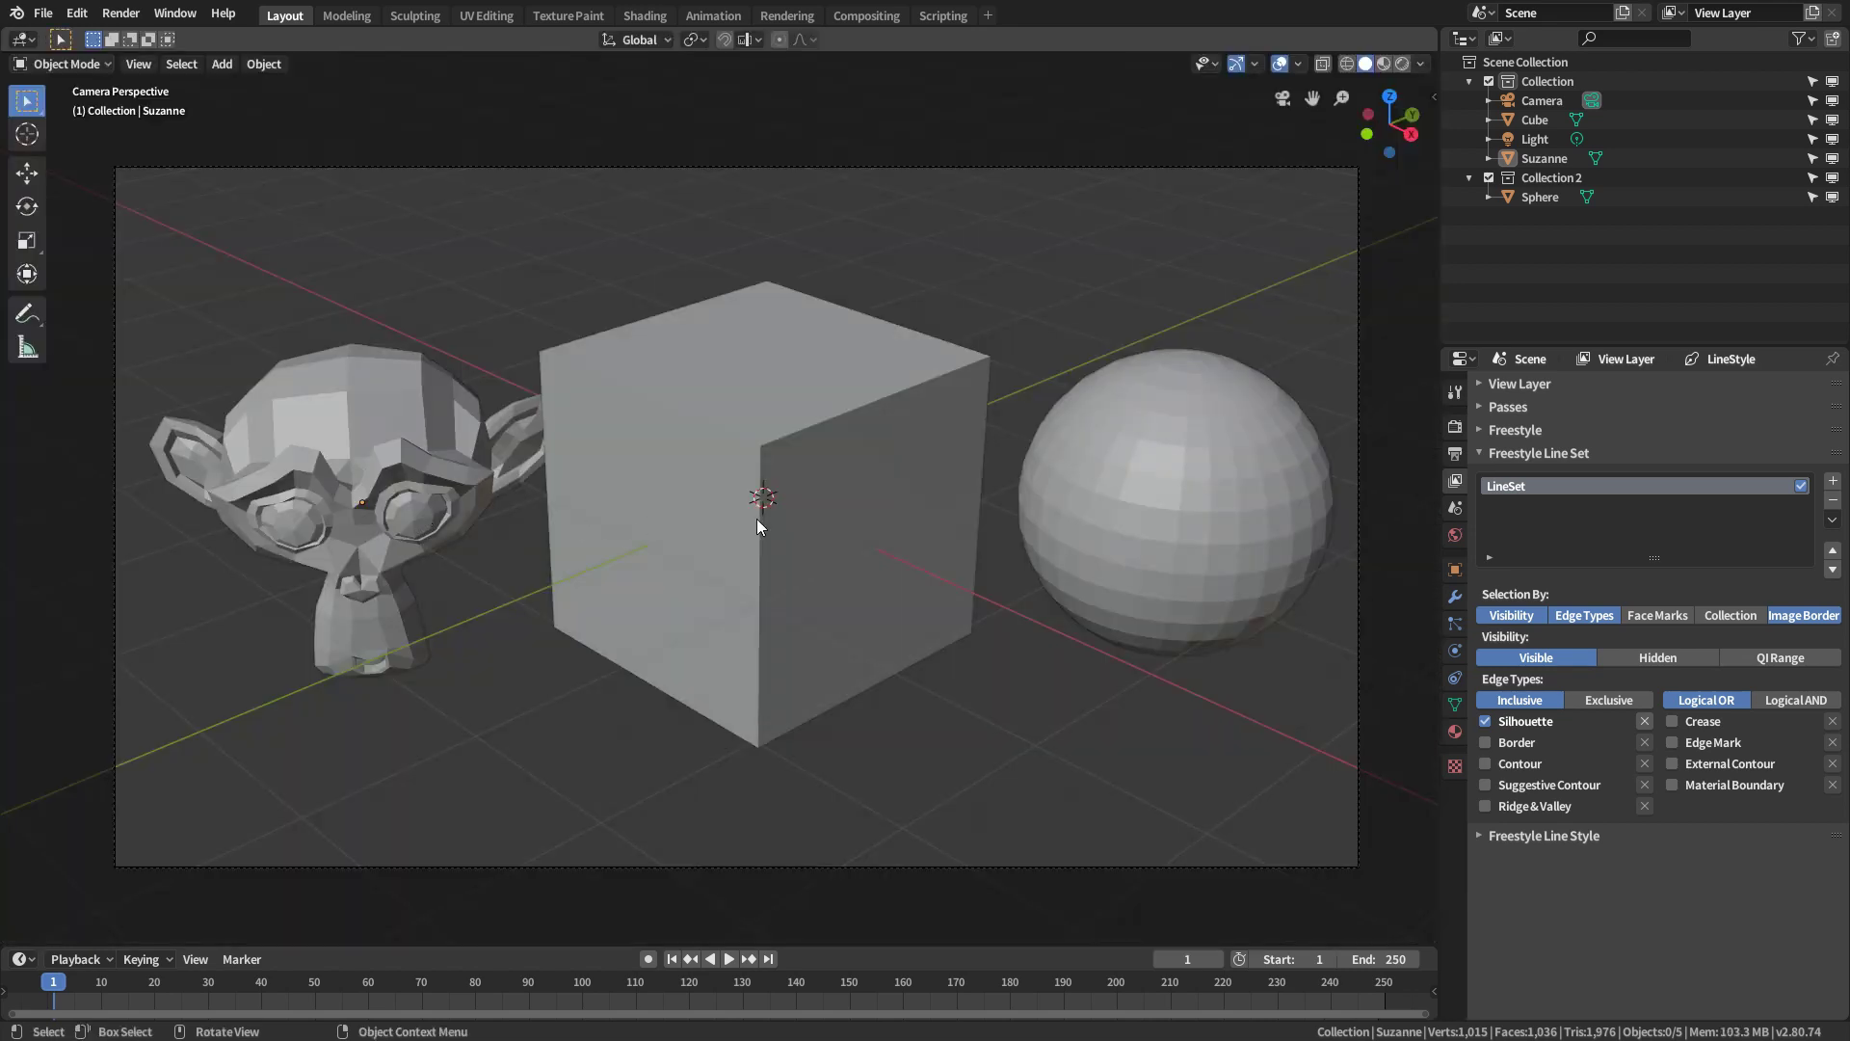
In top view, annotate a sight line from the camera past the sphere's edge with strokes around its outline, and render the silhouettes
key(KP_7)
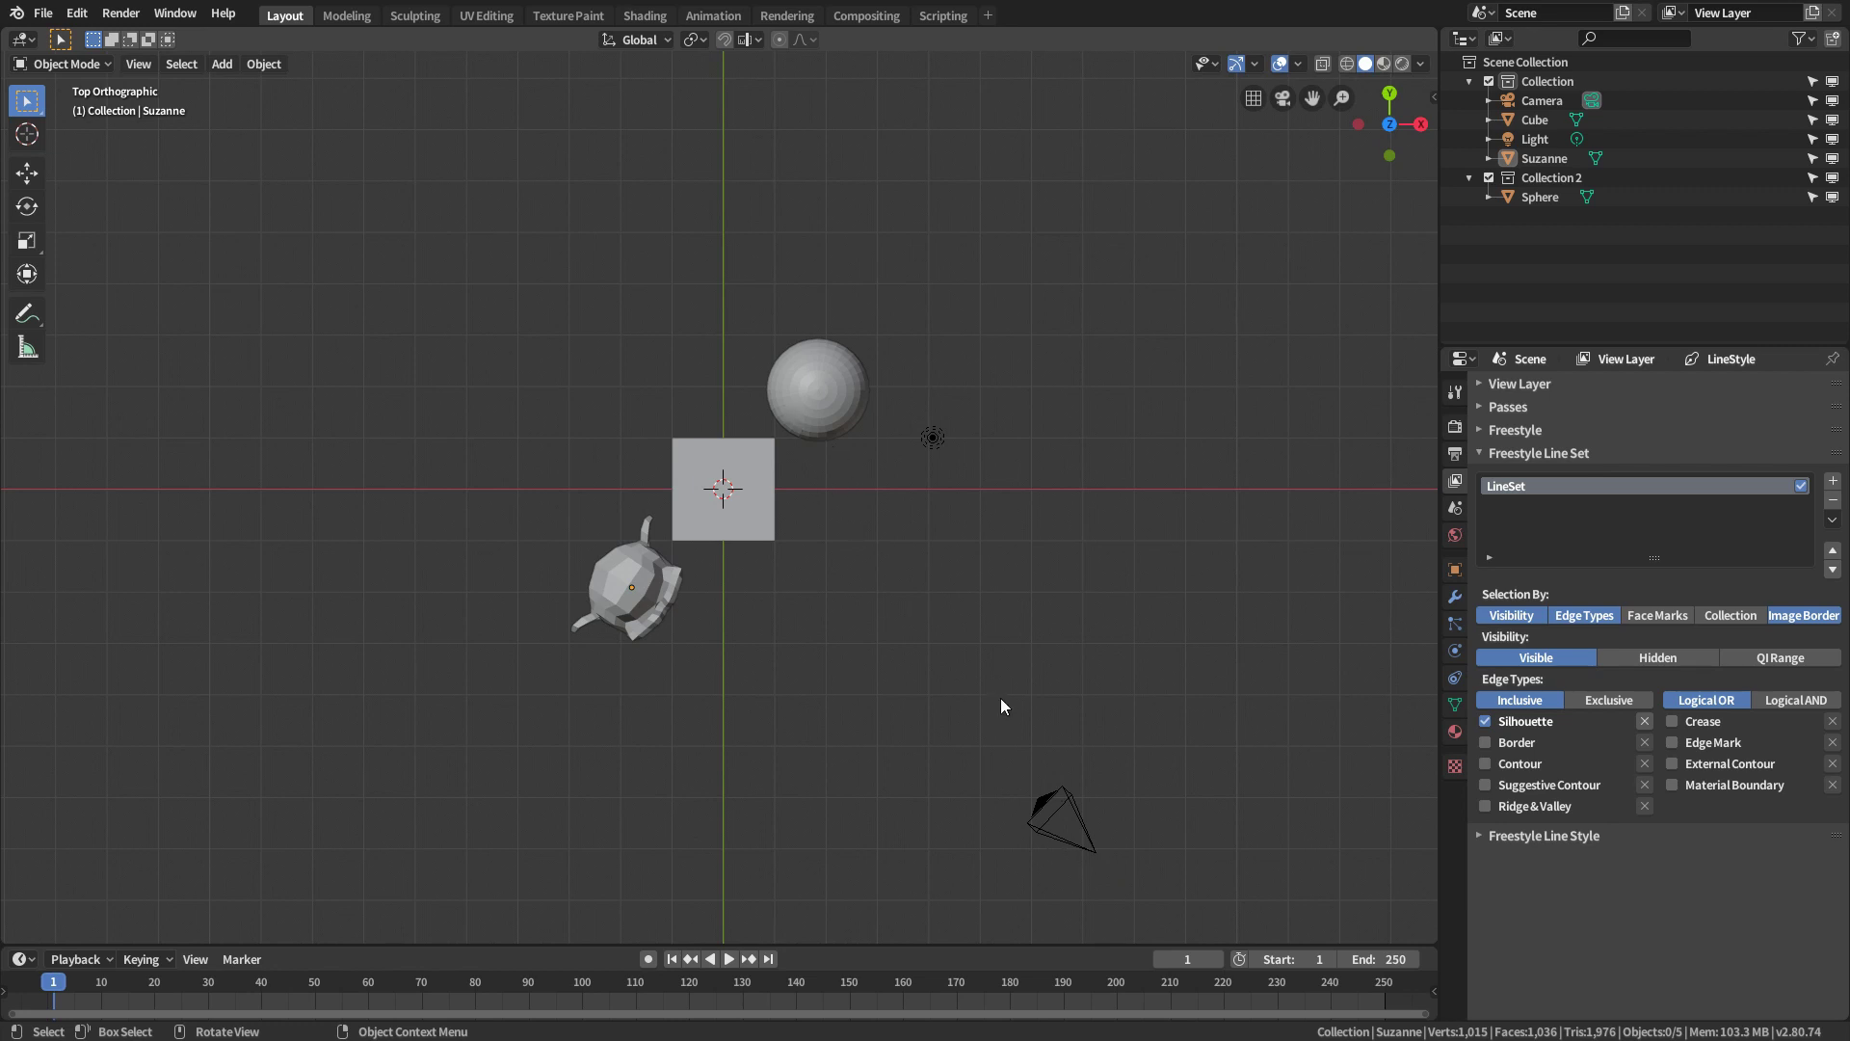
drag(1091, 844, 837, 301)
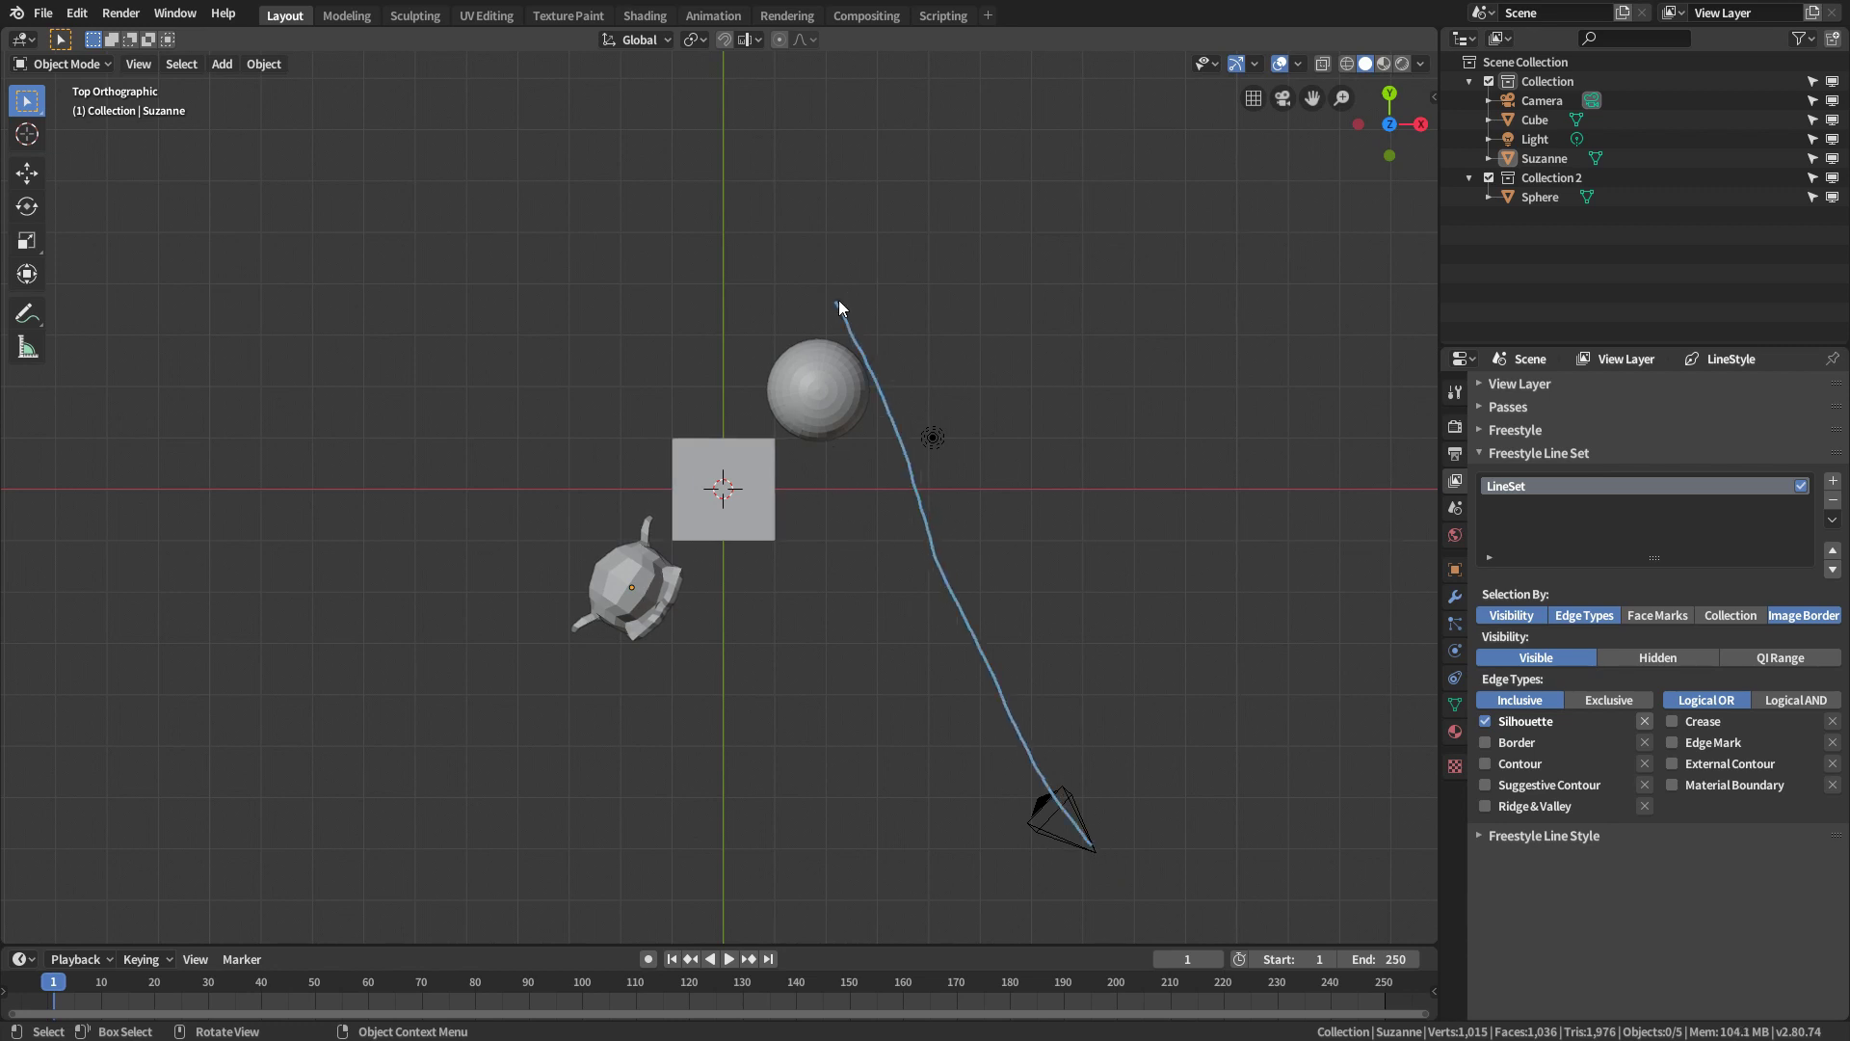
mouse_move(866, 366)
mouse_down()
mouse_move(872, 395)
mouse_move(829, 444)
mouse_up()
mouse_move(871, 345)
mouse_down()
mouse_move(779, 329)
mouse_move(829, 328)
mouse_move(785, 342)
mouse_up()
mouse_move(908, 343)
mouse_down()
mouse_move(829, 364)
mouse_move(915, 341)
mouse_up()
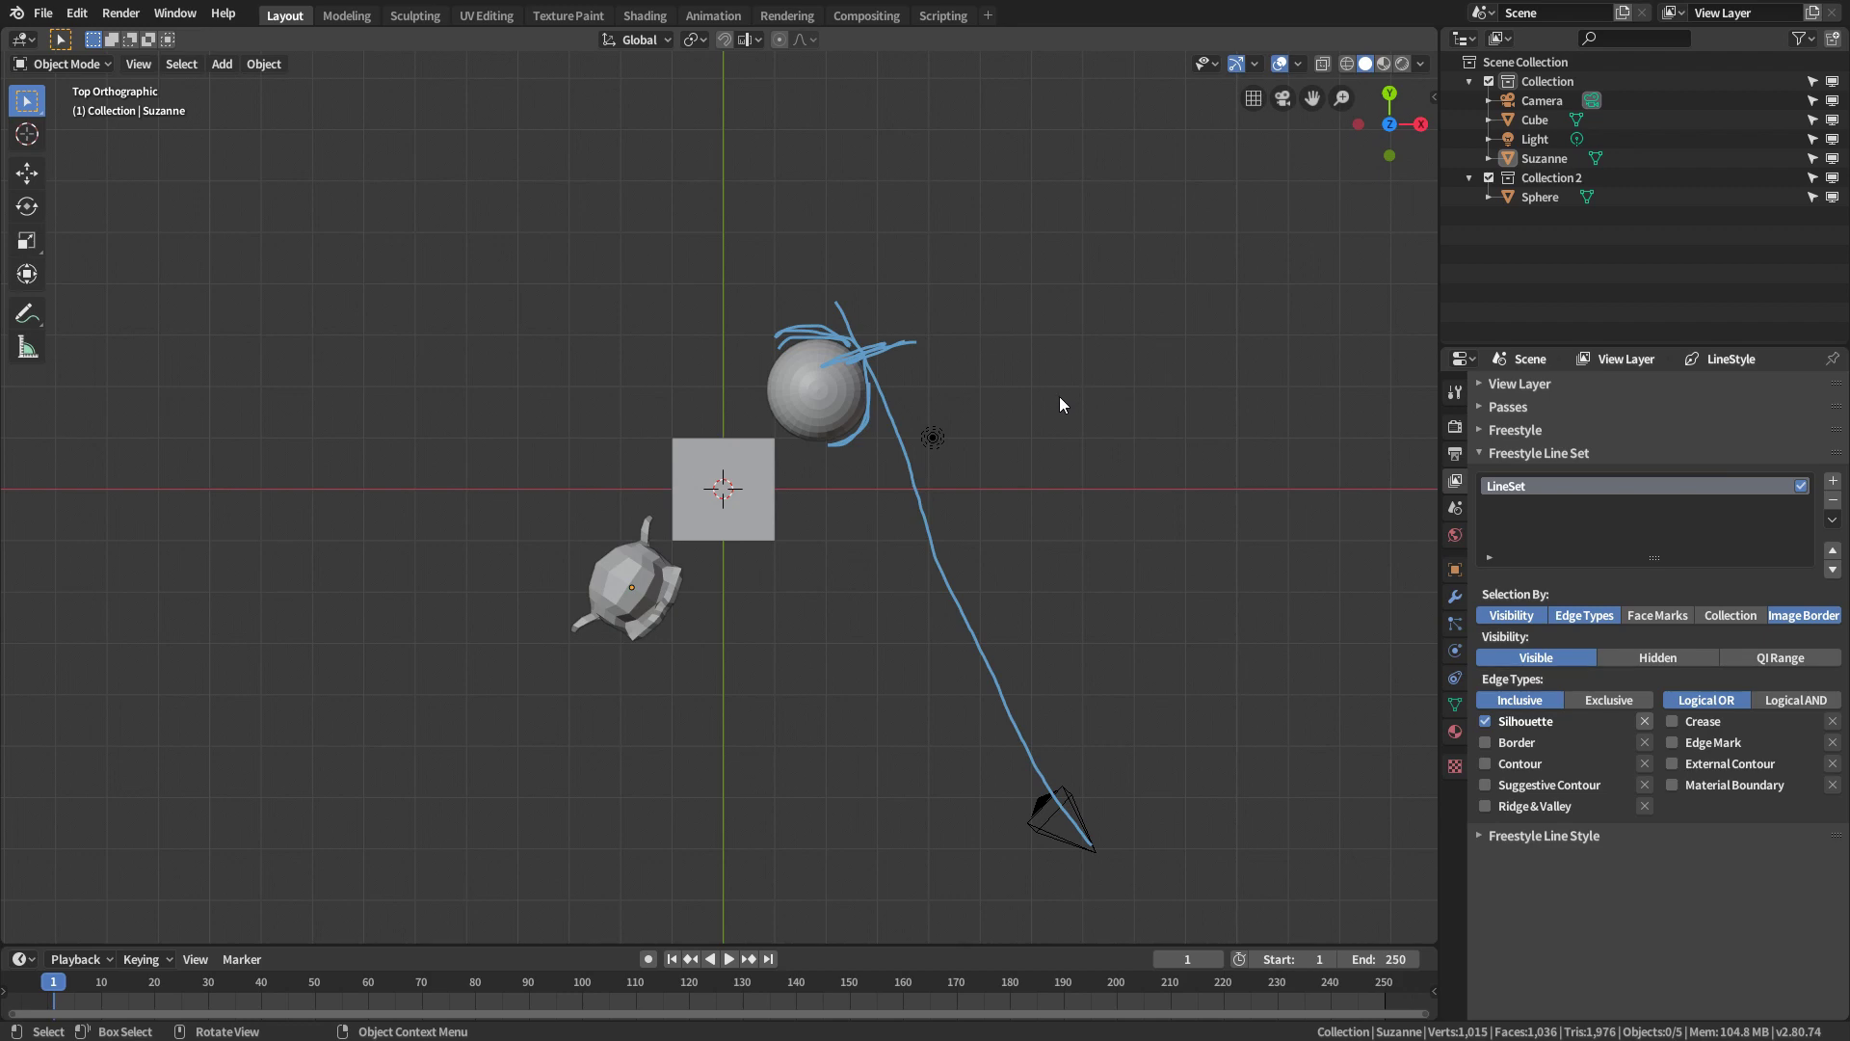
key(F12)
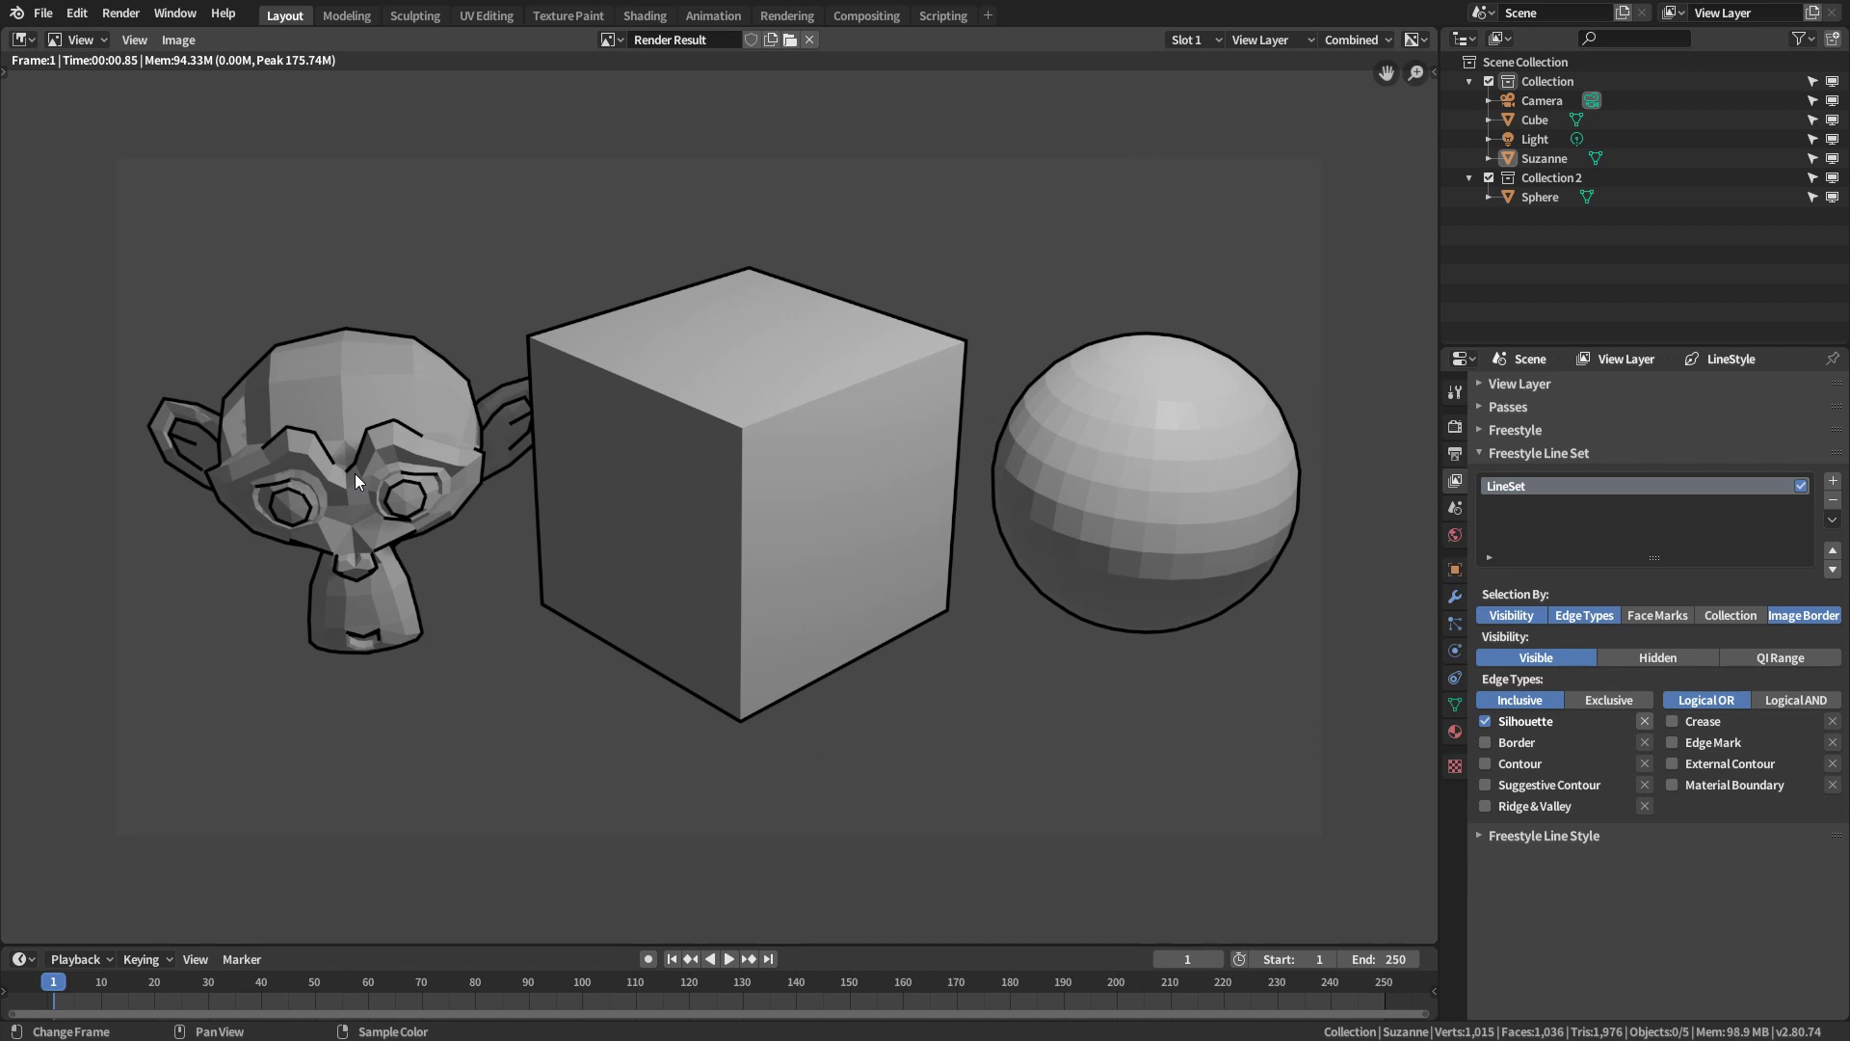
Close the render, examine the monkey head up close from the camera and from the side, and return to the camera view
key(Escape)
key(KP_0)
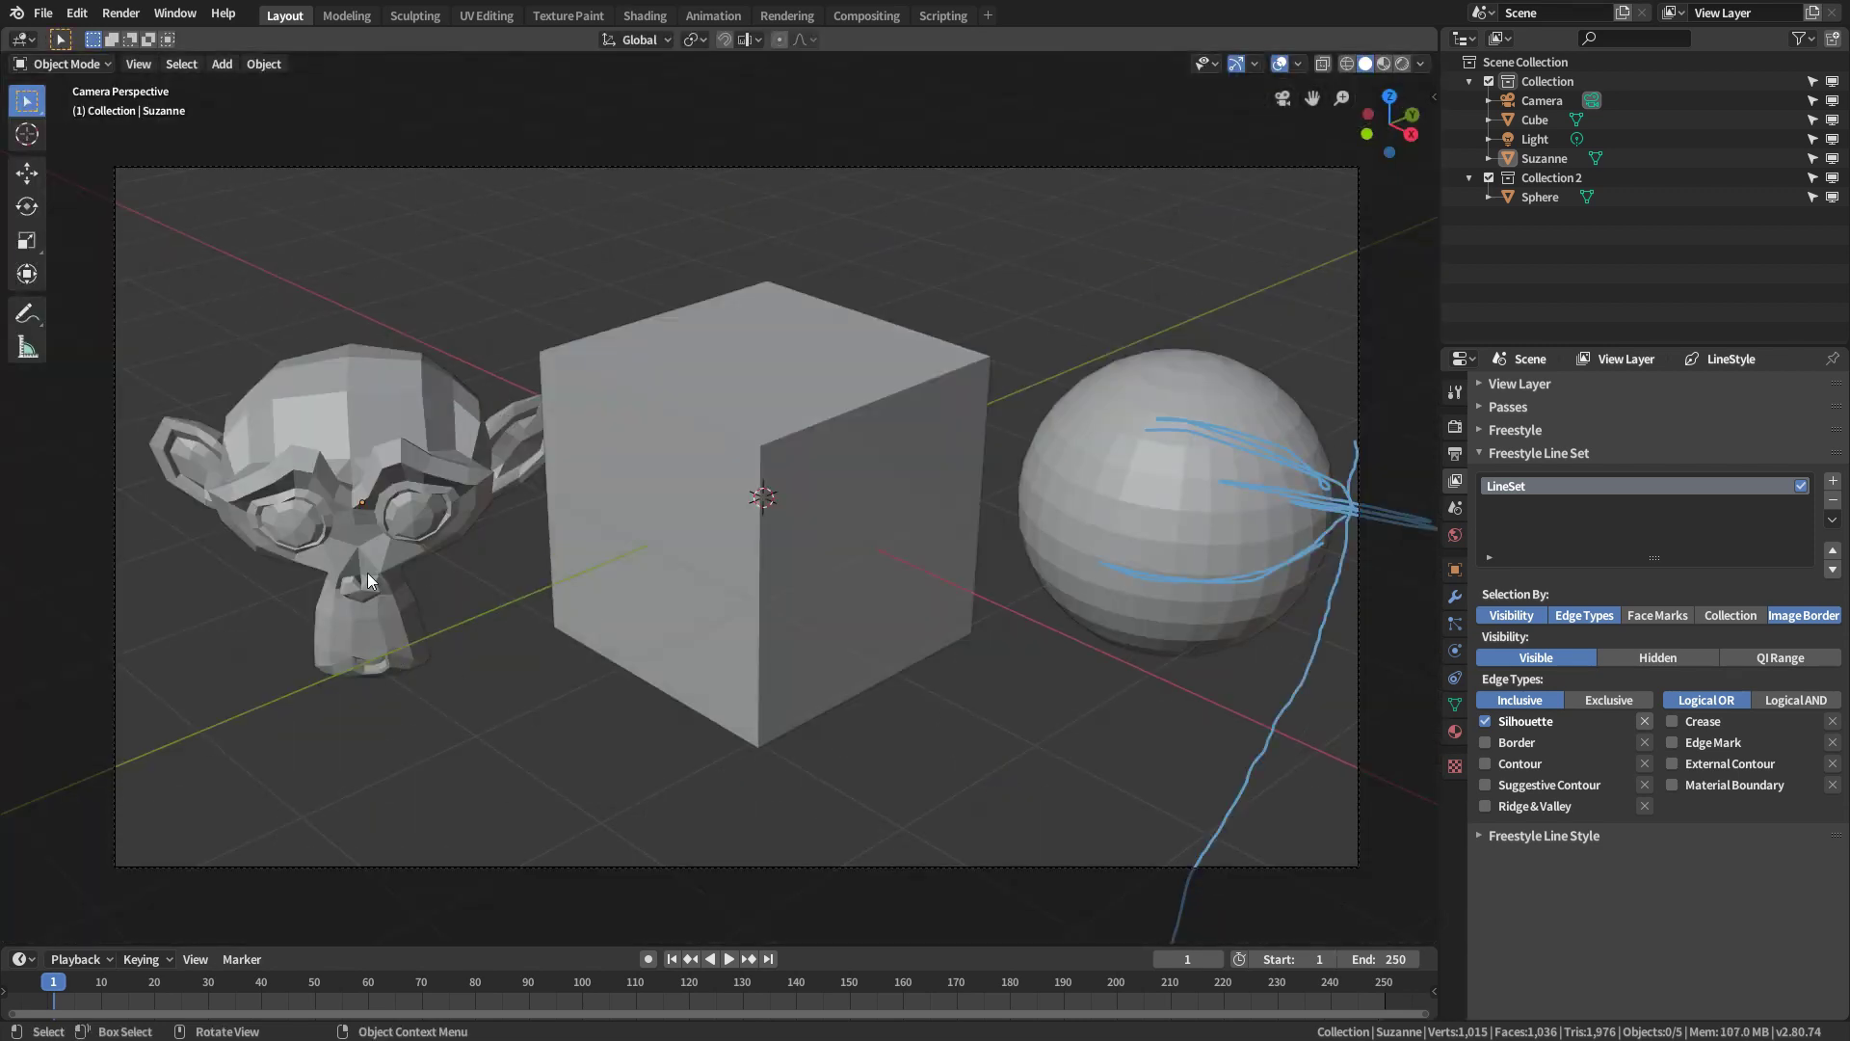
scroll(367, 573, up, 2)
shift+middle_drag(413, 544, 740, 546)
scroll(661, 552, up, 2)
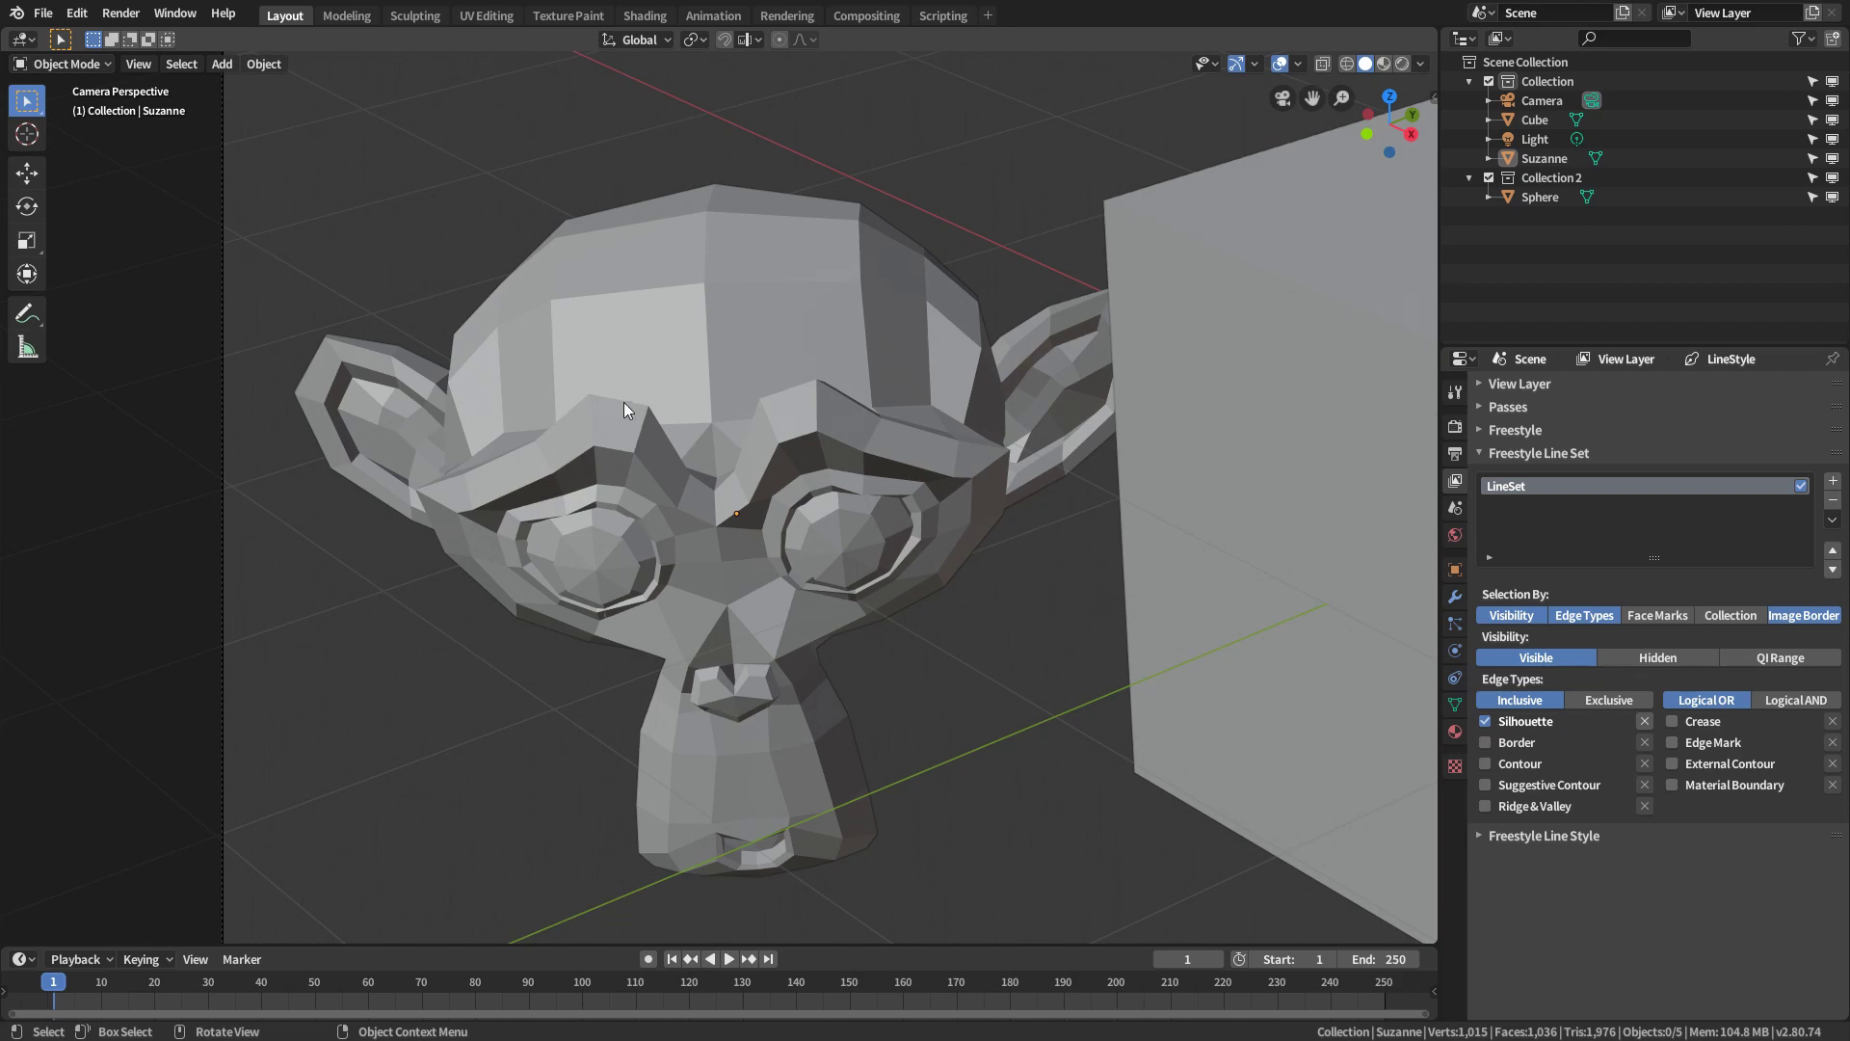
click(685, 436)
middle_drag(684, 435, 1289, 274)
key(KP_Decimal)
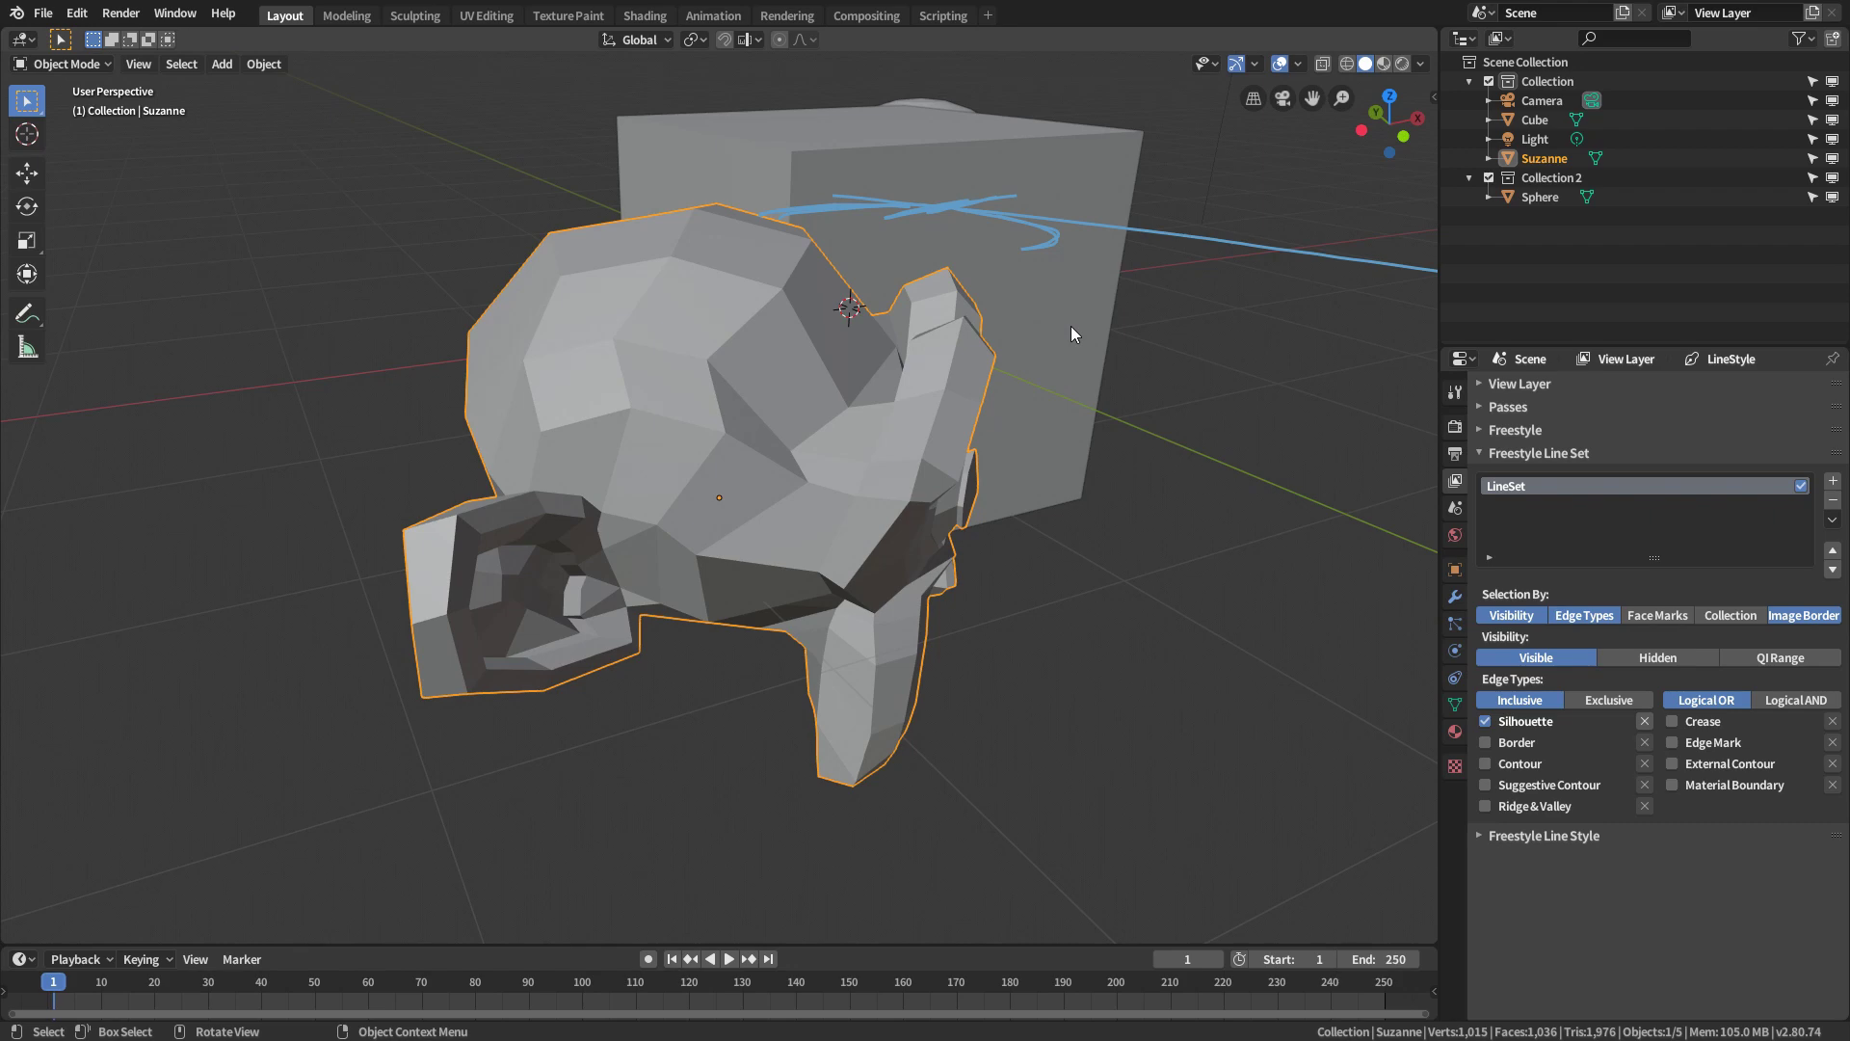
key(KP_0)
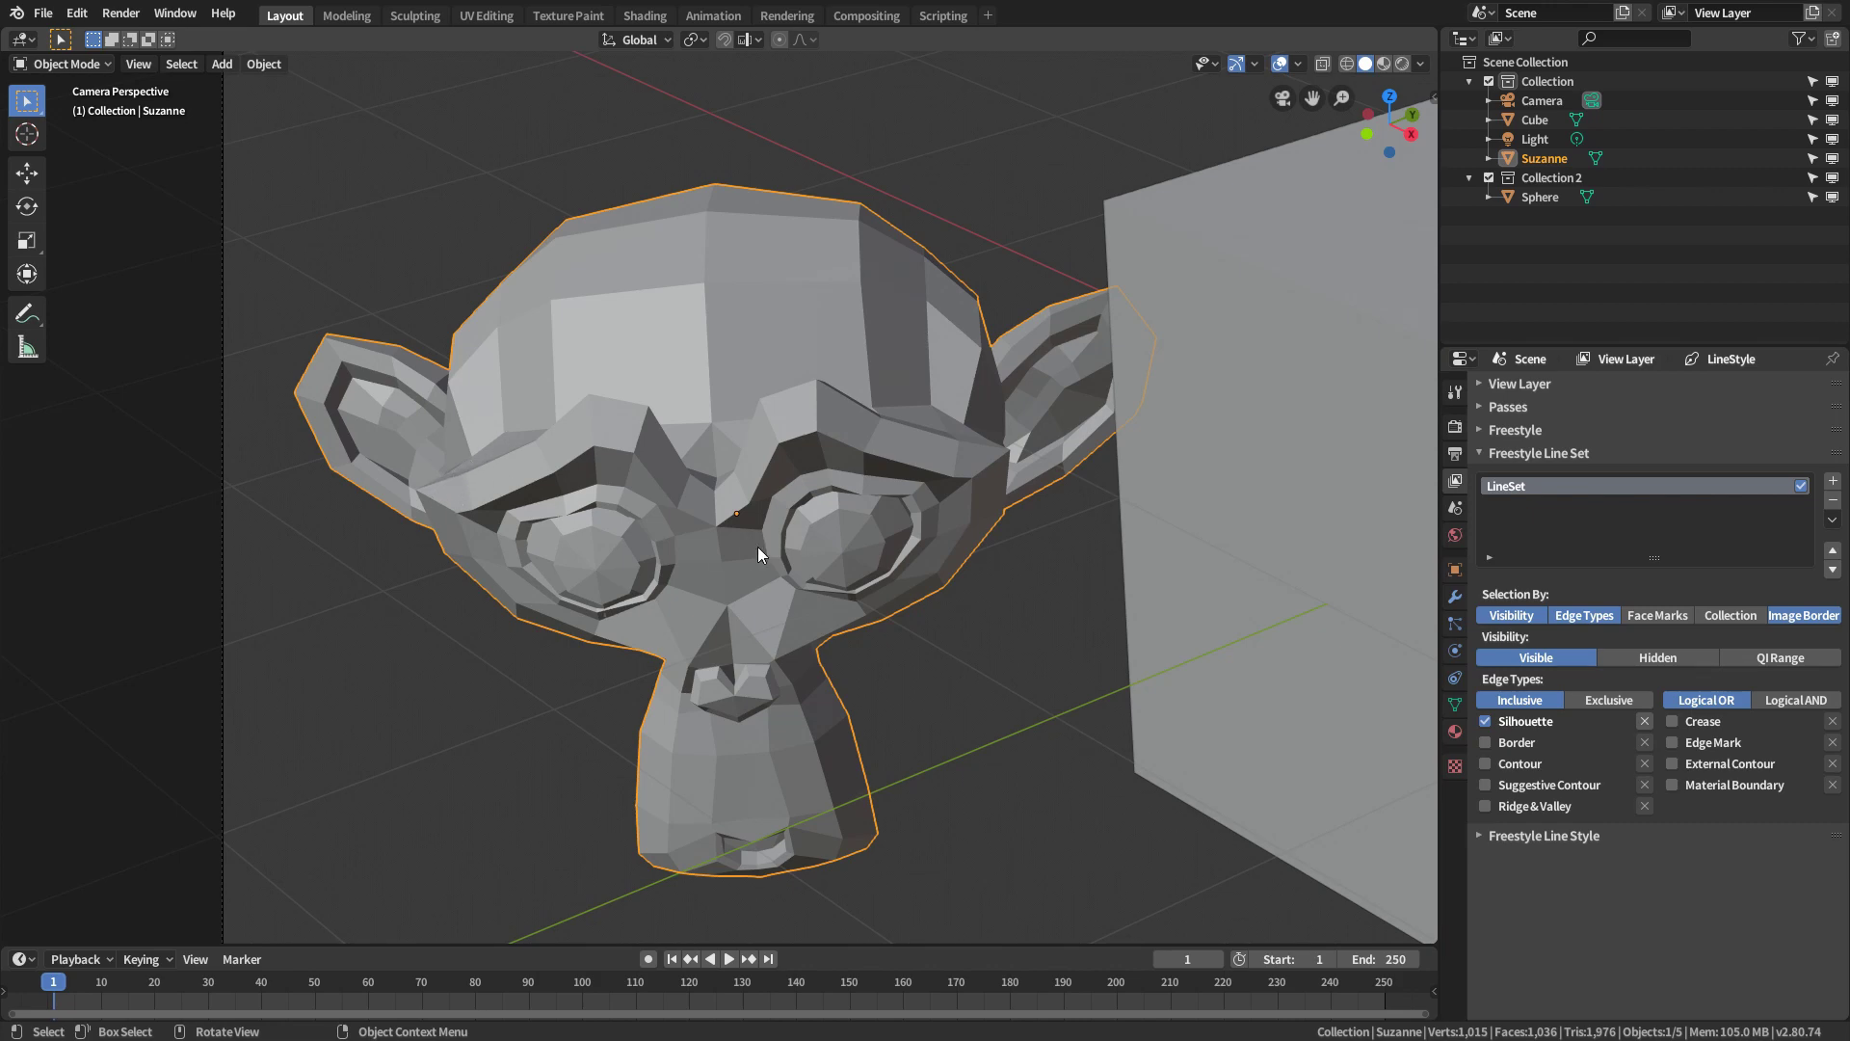
Render the scene and inspect the silhouette lines around the monkey head's ear, brows and eyes, closing the render when done
key(F12)
scroll(232, 505, up, 3)
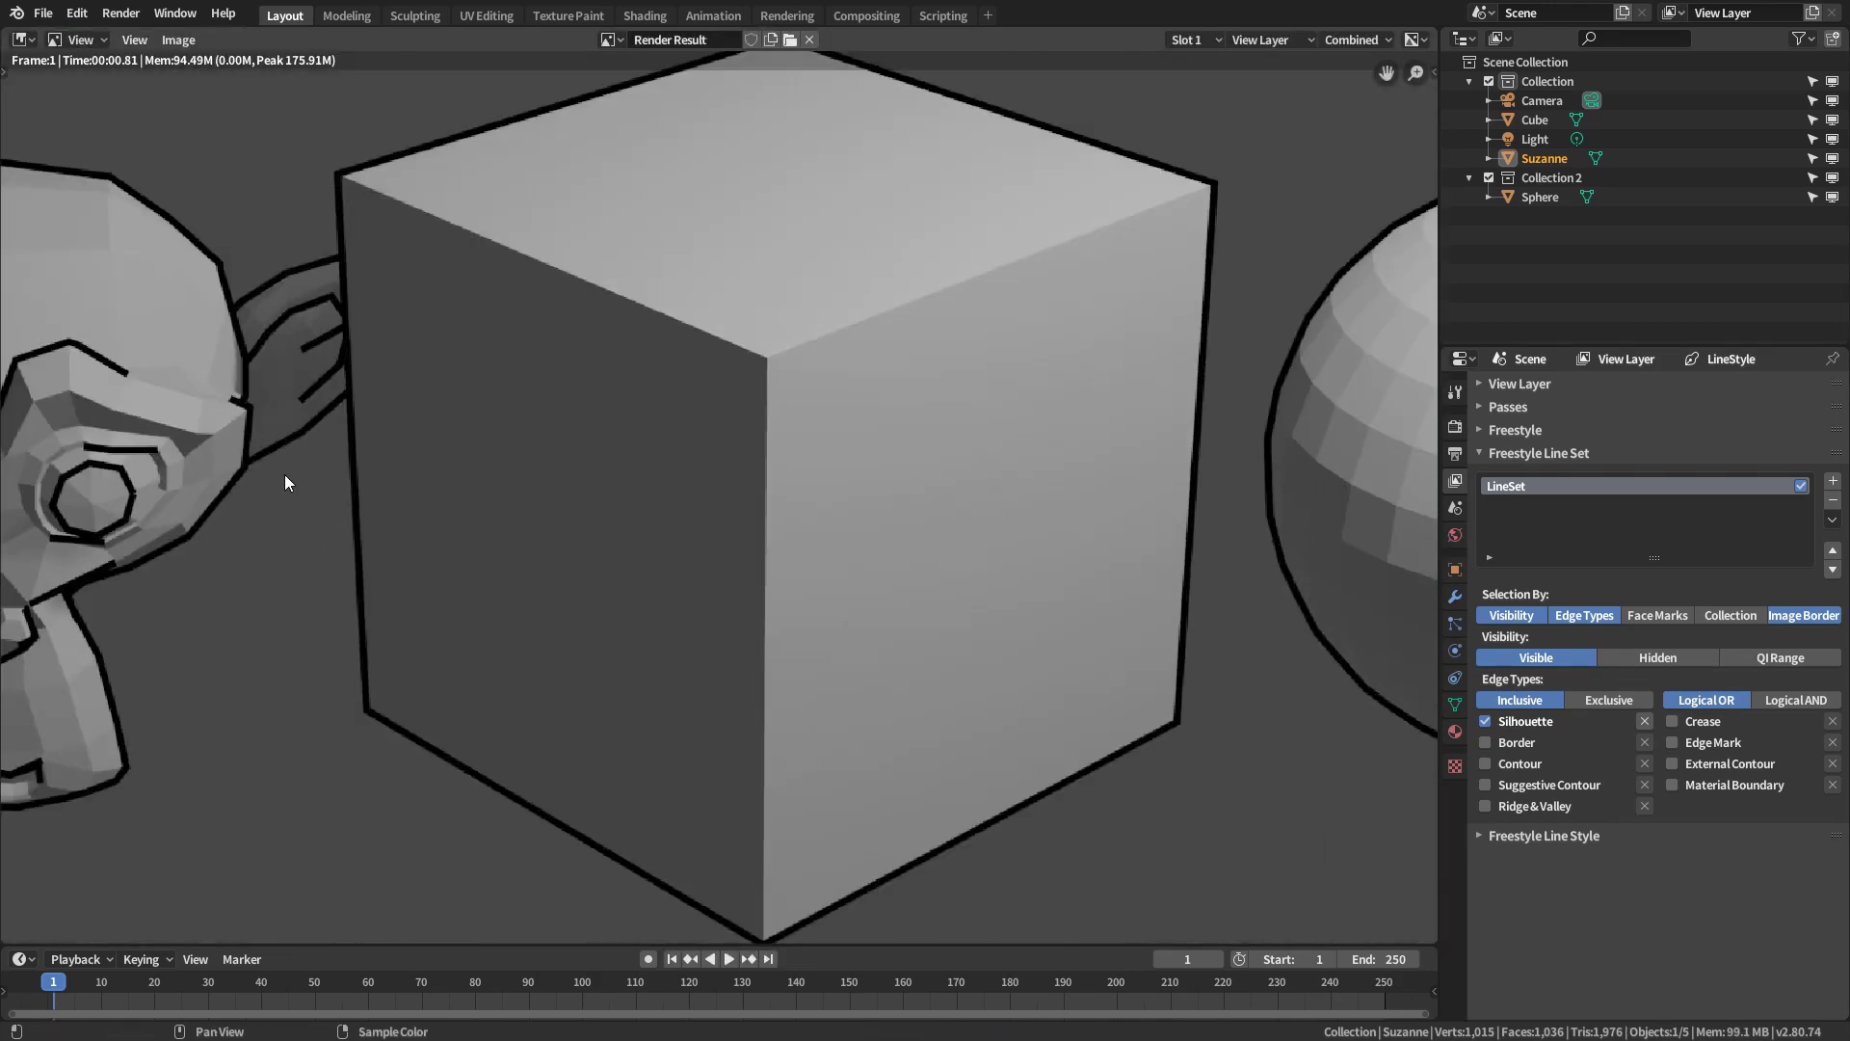
middle_drag(285, 474, 1122, 455)
scroll(742, 383, up, 6)
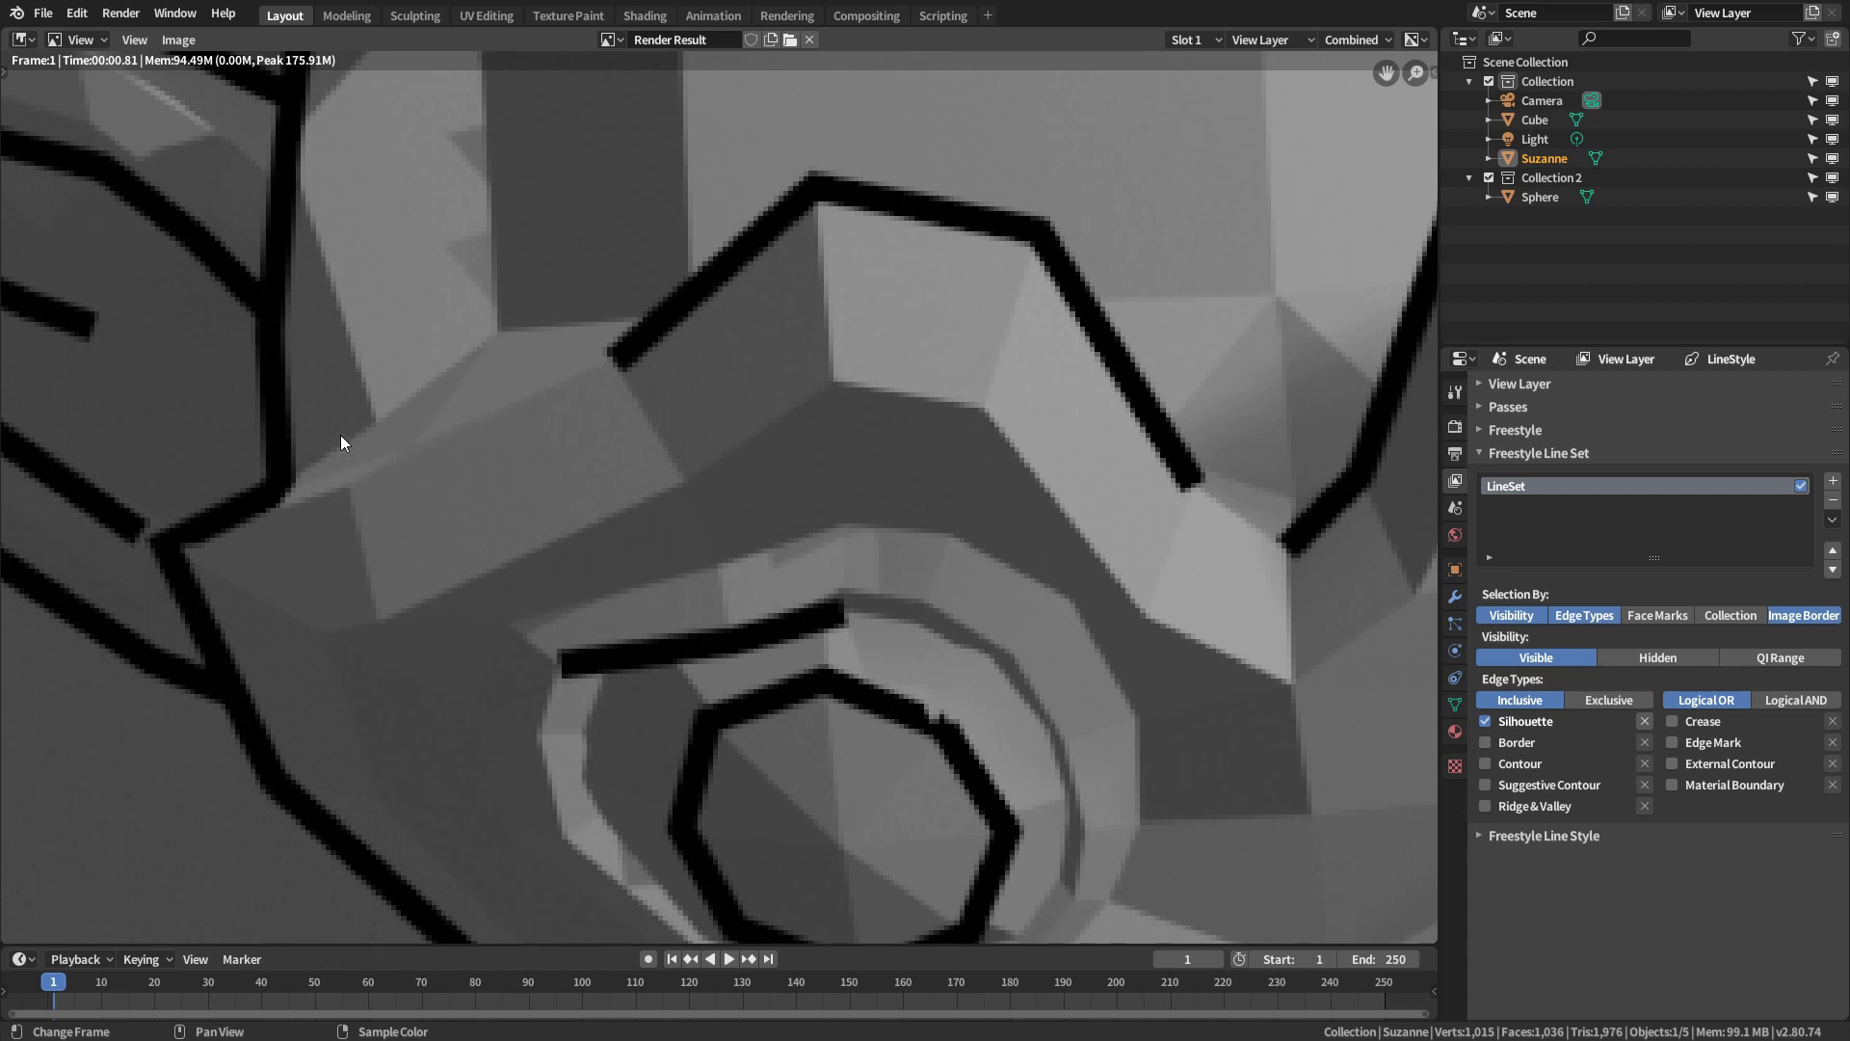
scroll(572, 389, down, 3)
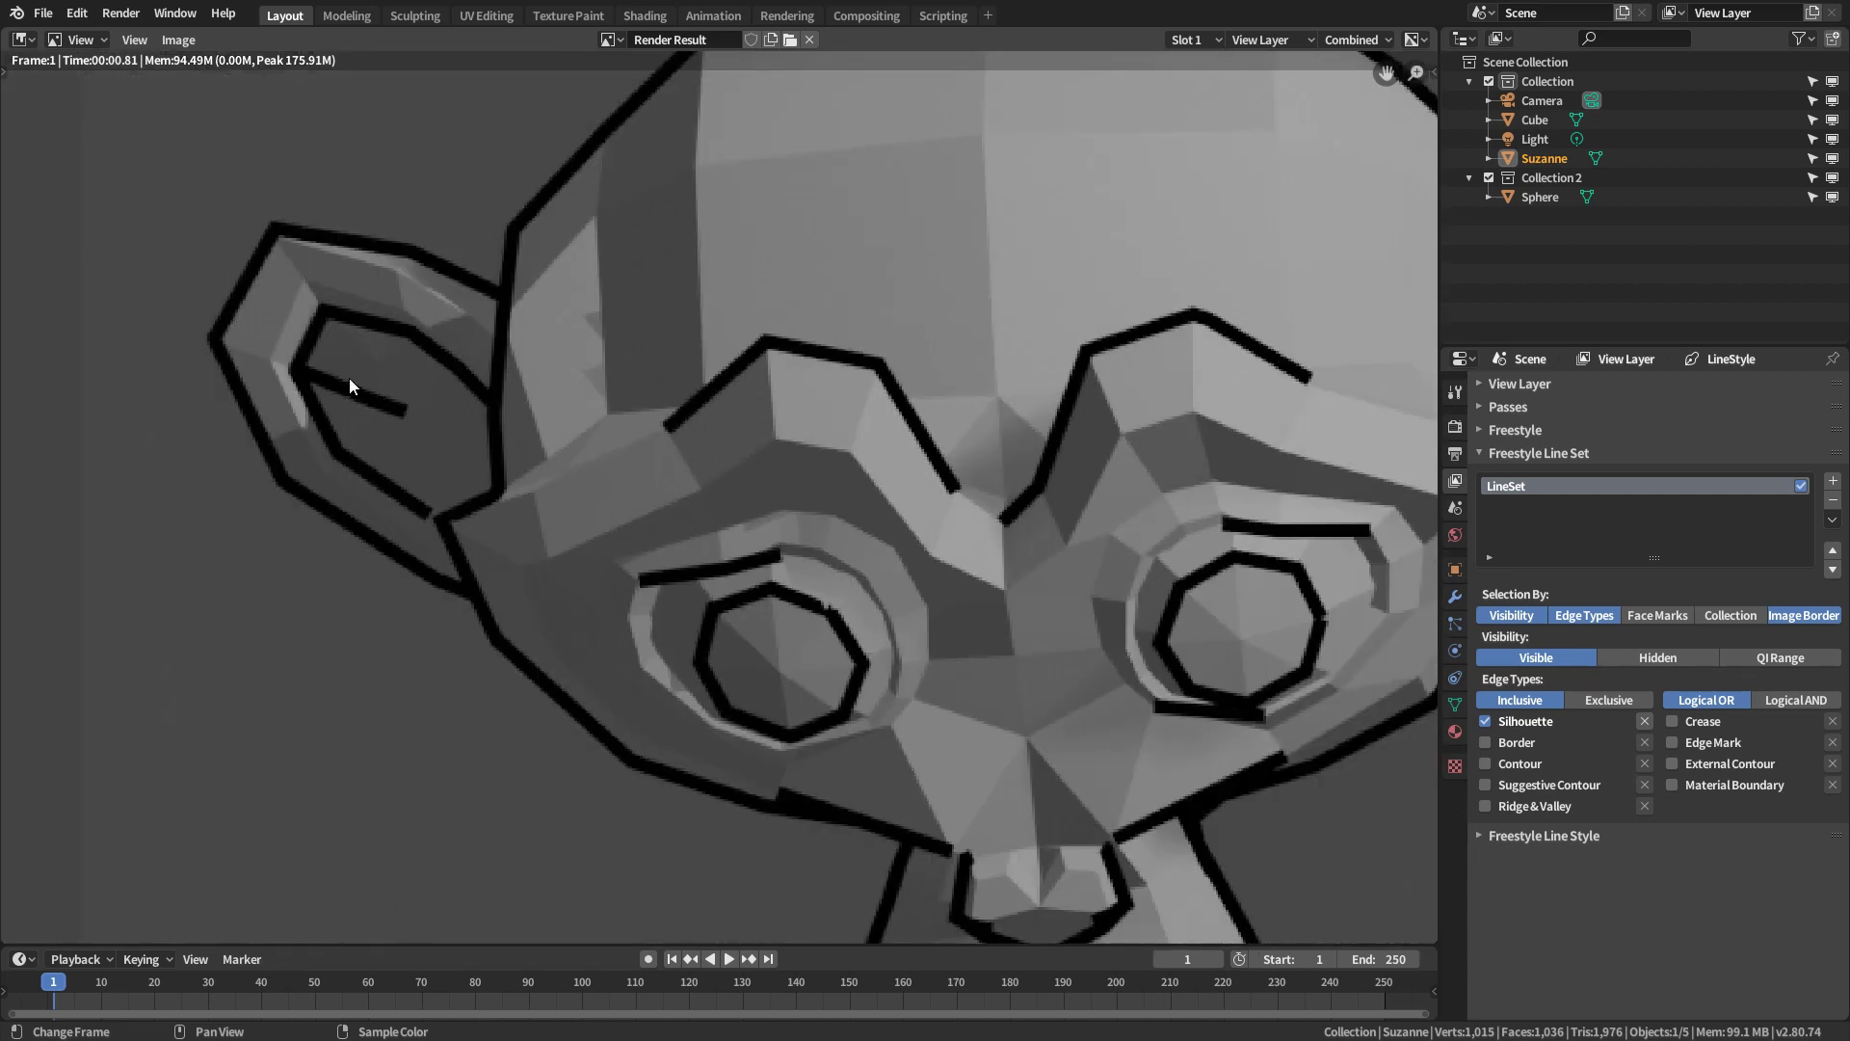
key(Escape)
Try moving individual vertices inside the monkey head's ear in Edit Mode
scroll(350, 391, up, 8)
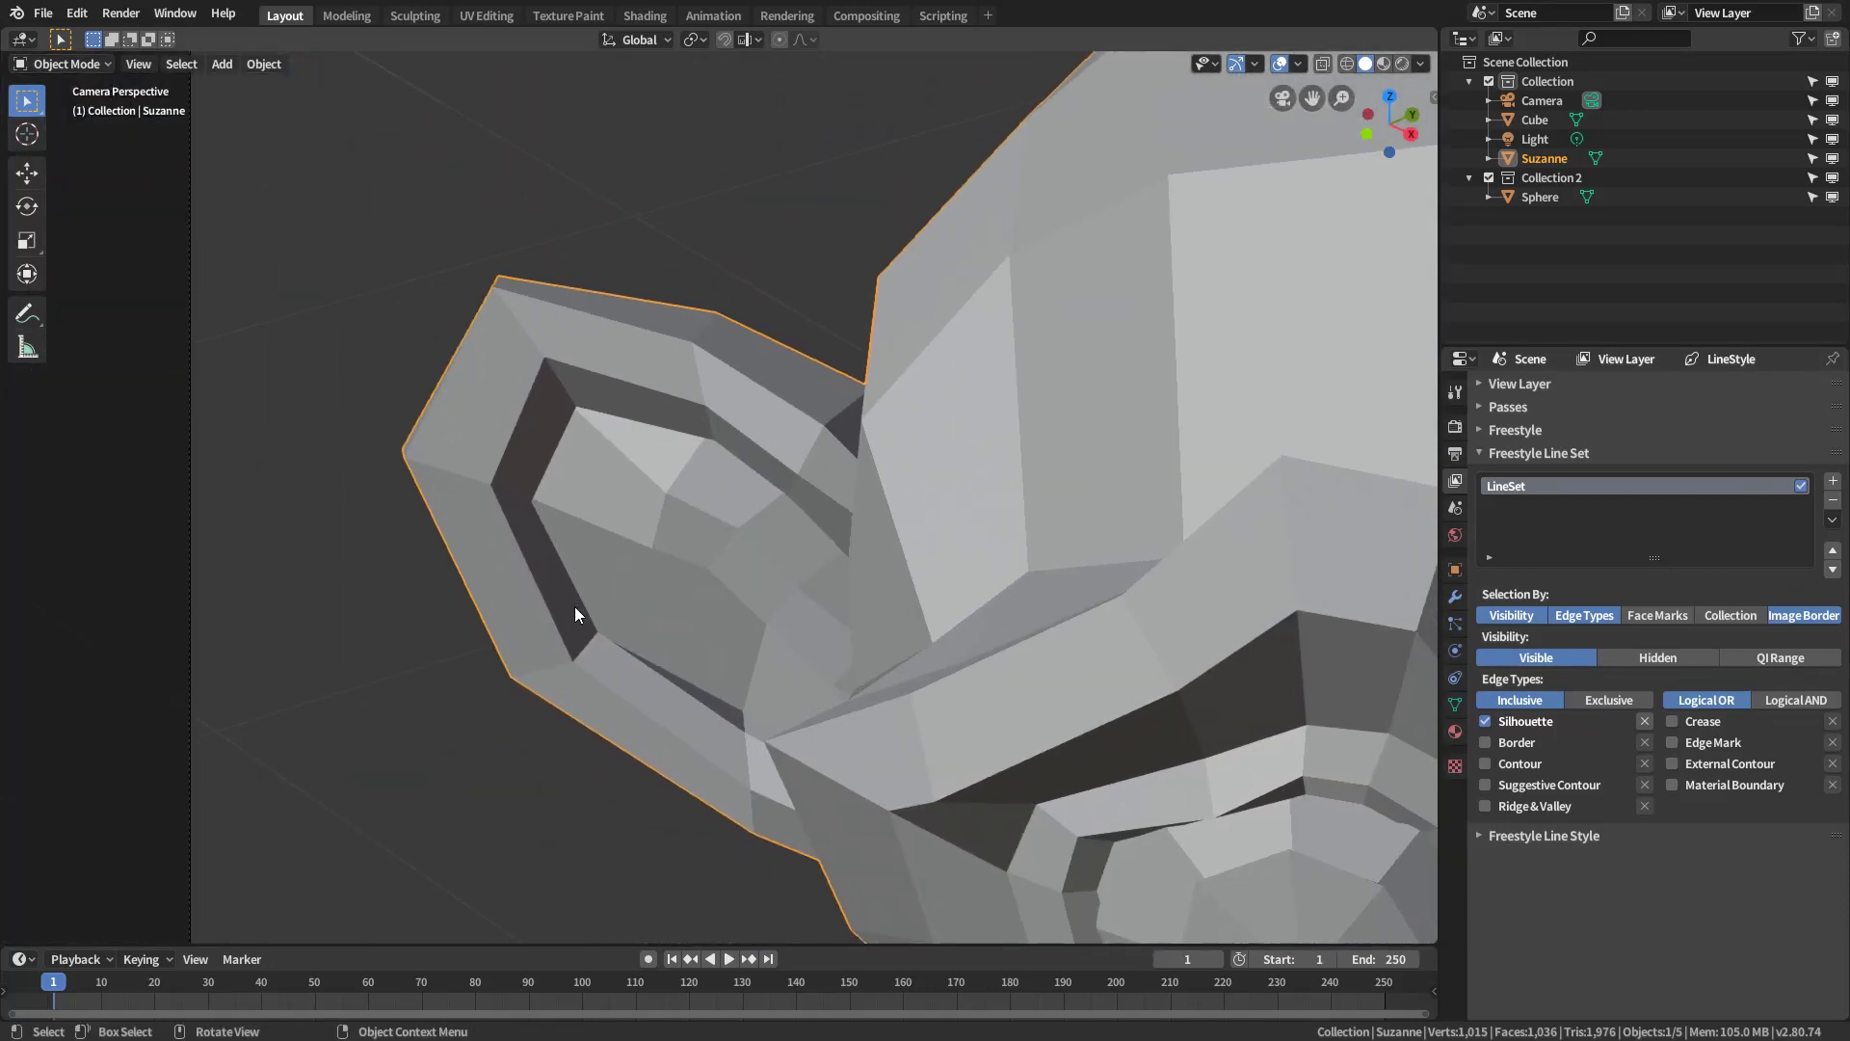
middle_drag(708, 420, 526, 396)
key(Escape)
key(Tab)
click(673, 476)
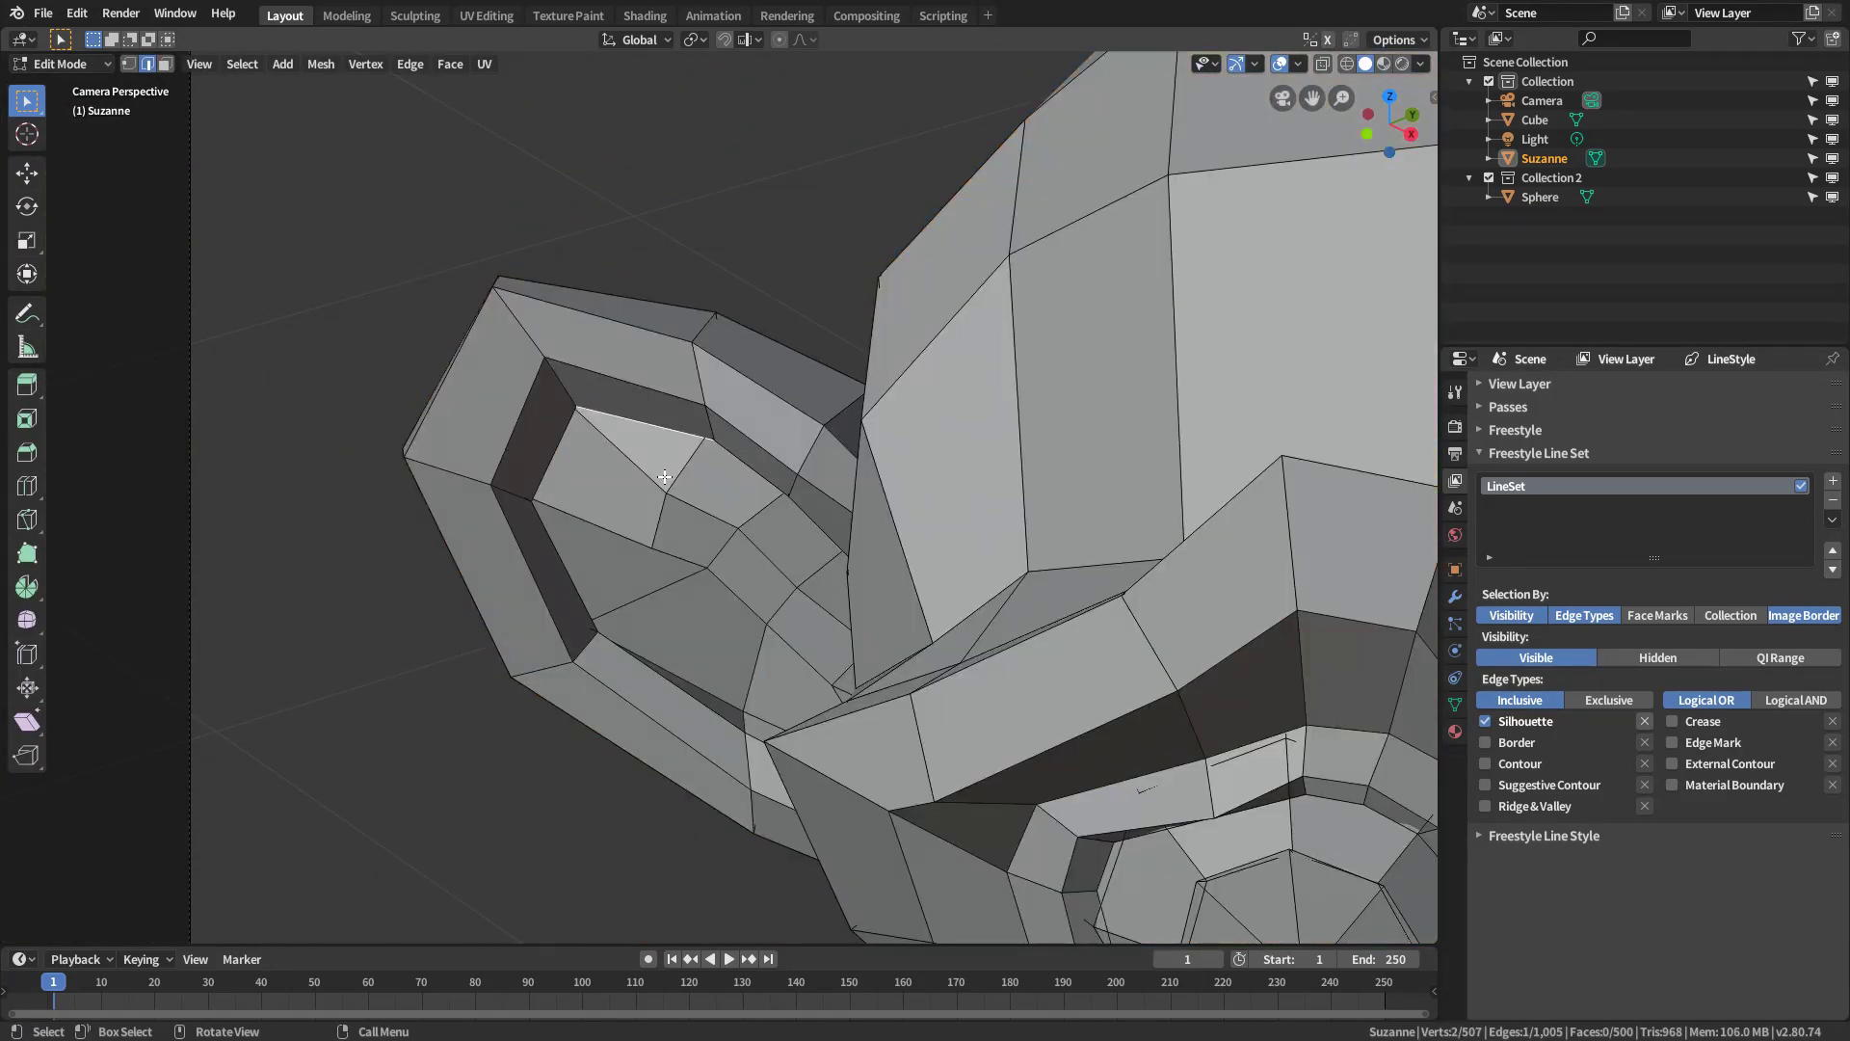
key(1)
click(578, 408)
key(g)
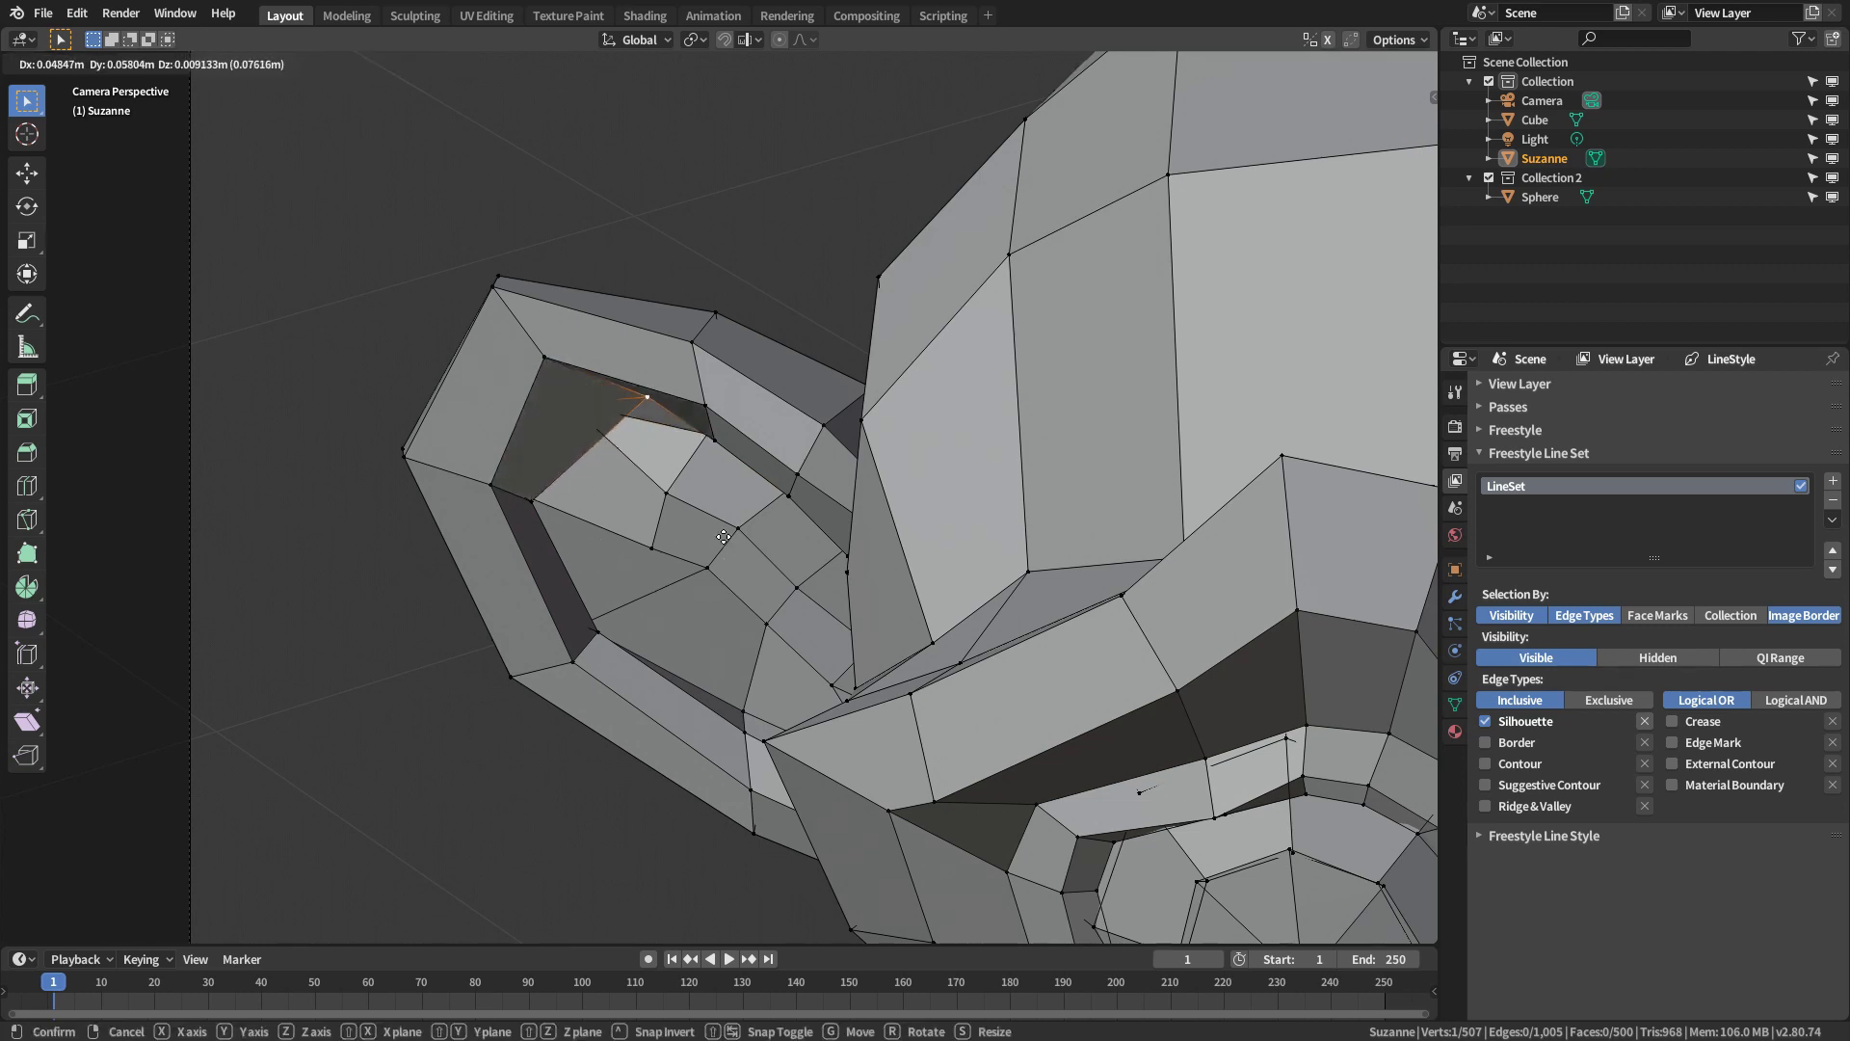
key(Escape)
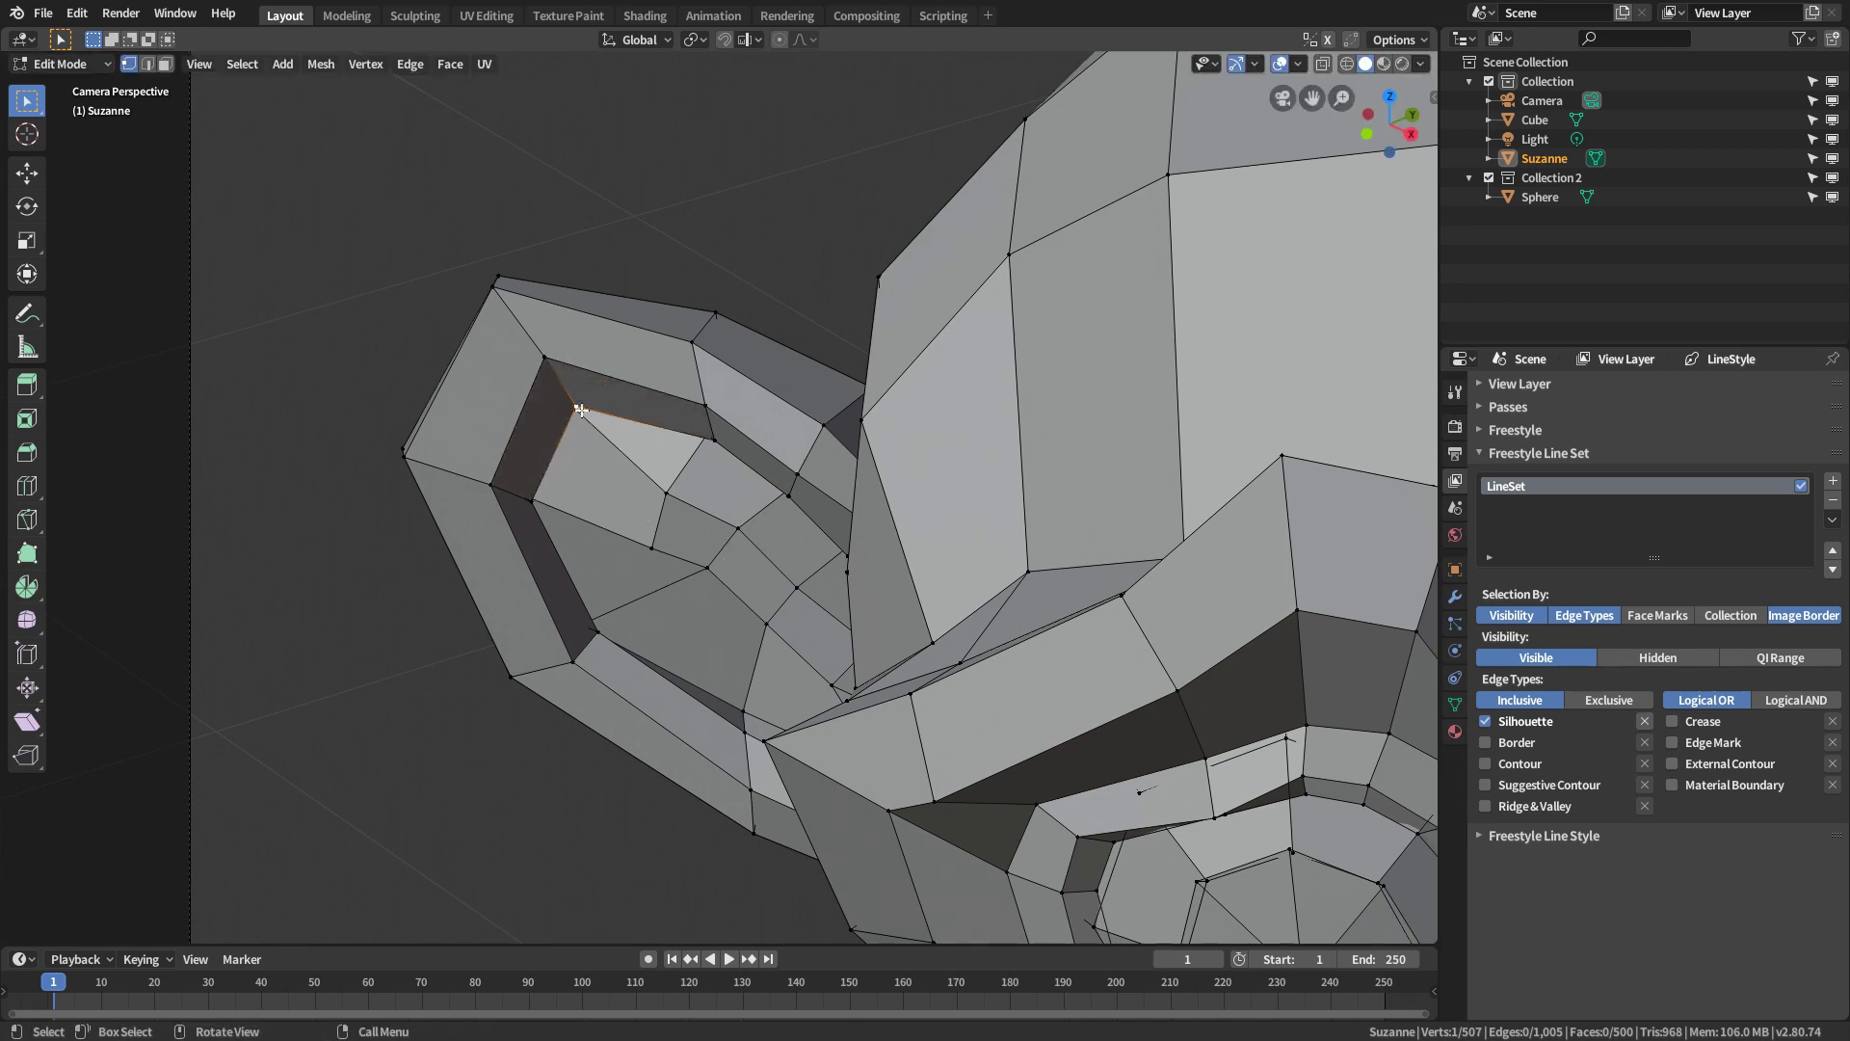
click(778, 495)
key(g)
click(842, 502)
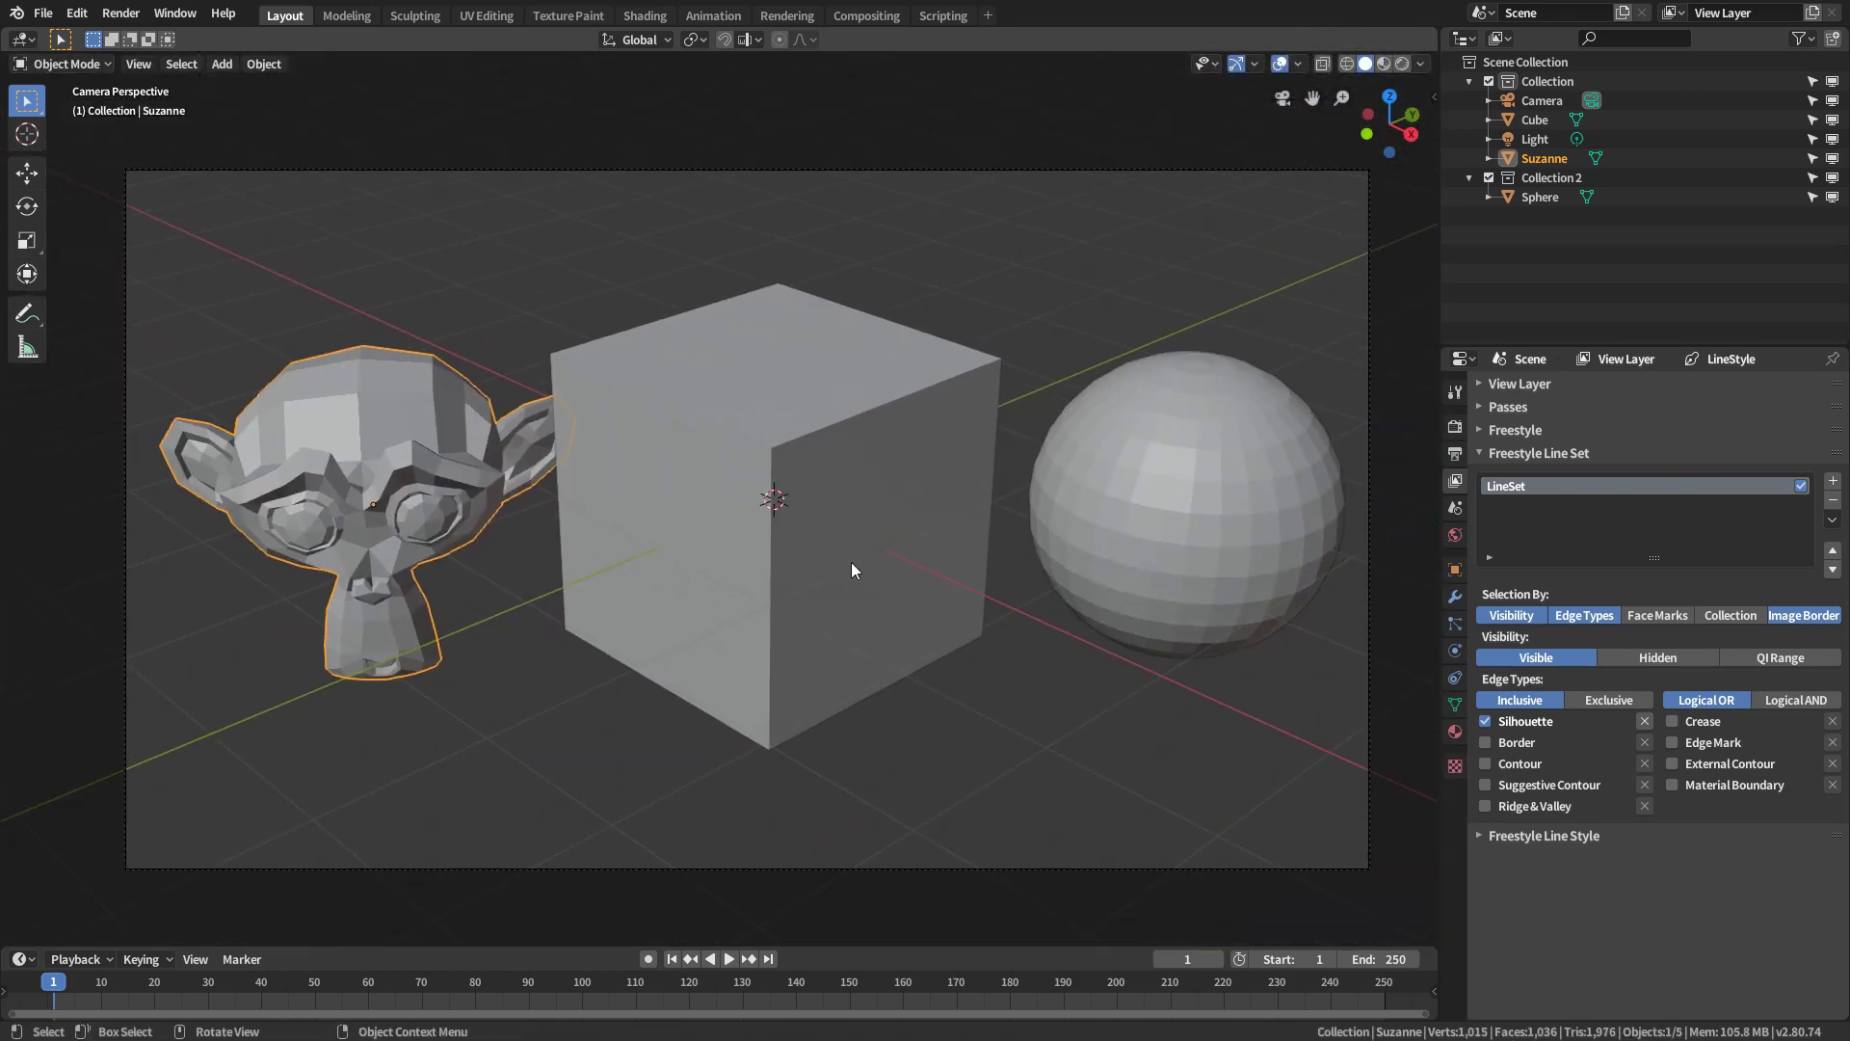
Render the scene with only Silhouette edges, fit the whole image to view, and close it
key(F12)
key(Home)
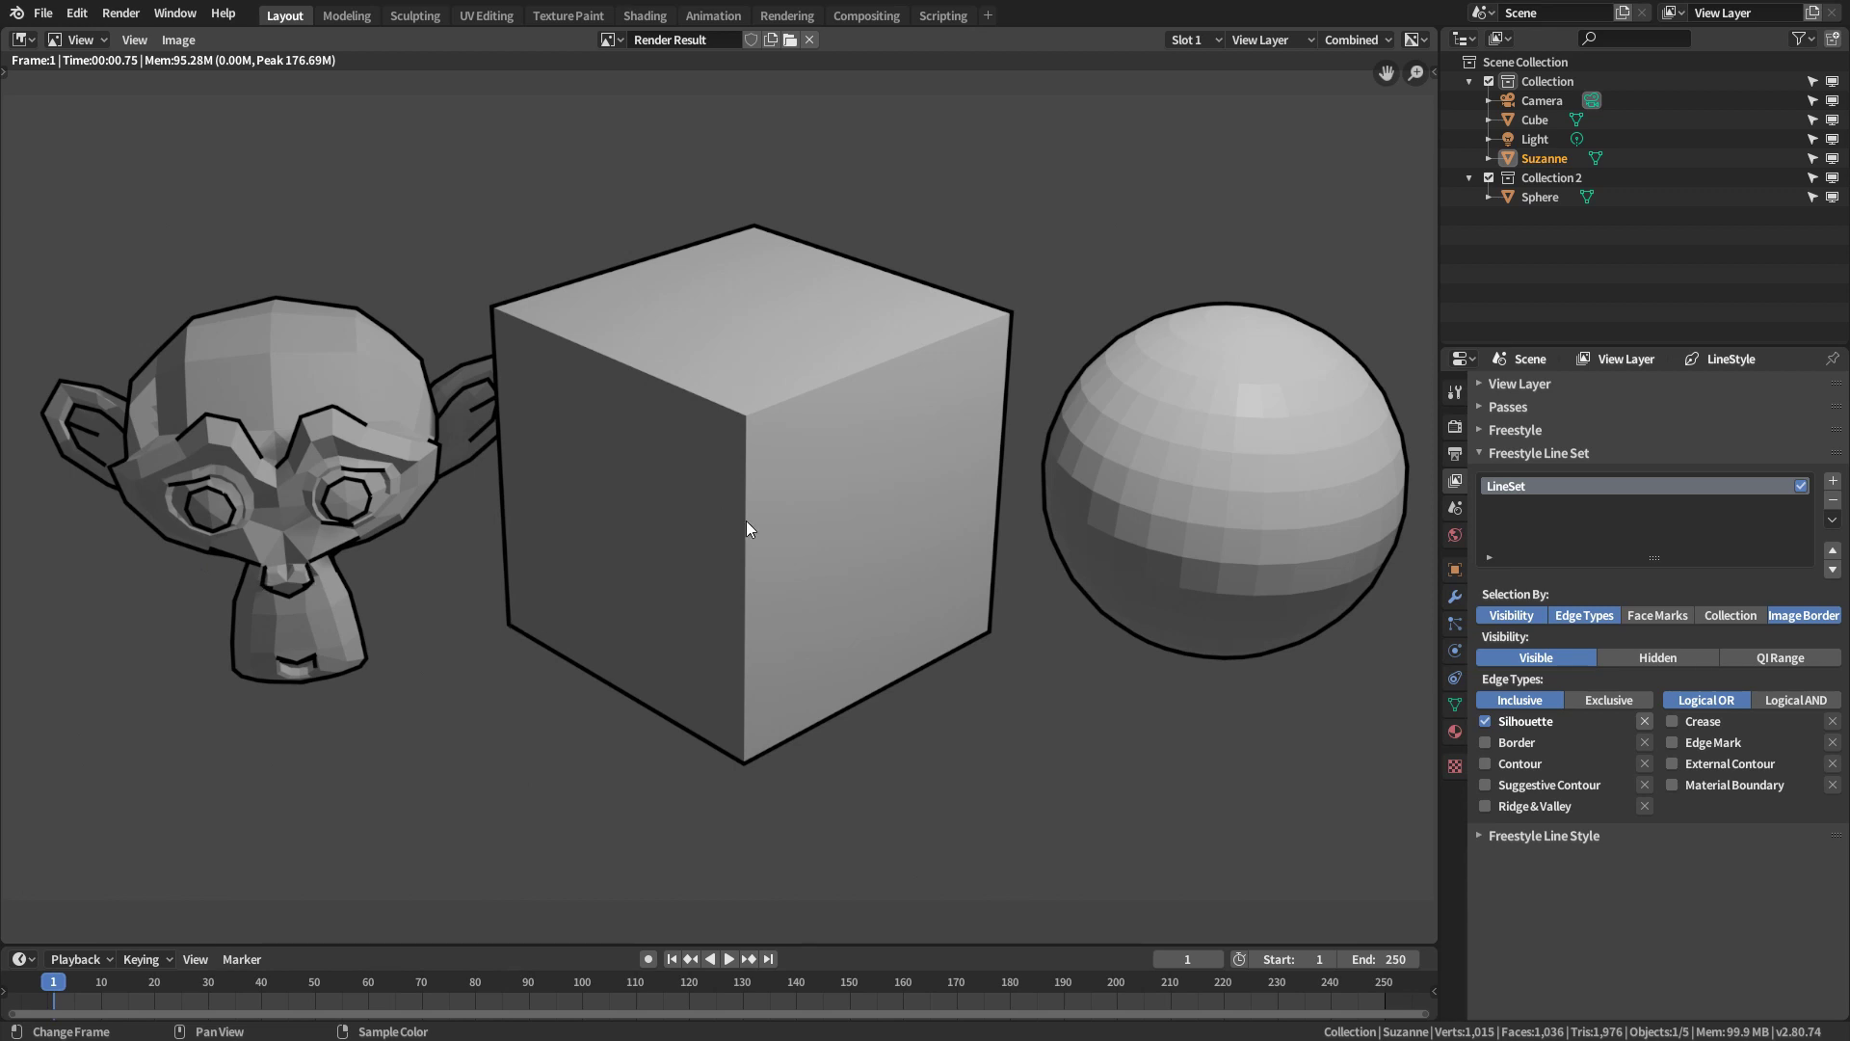
key(Escape)
Delete the four top faces of the cube in Edit Mode and render the opened cube
click(777, 399)
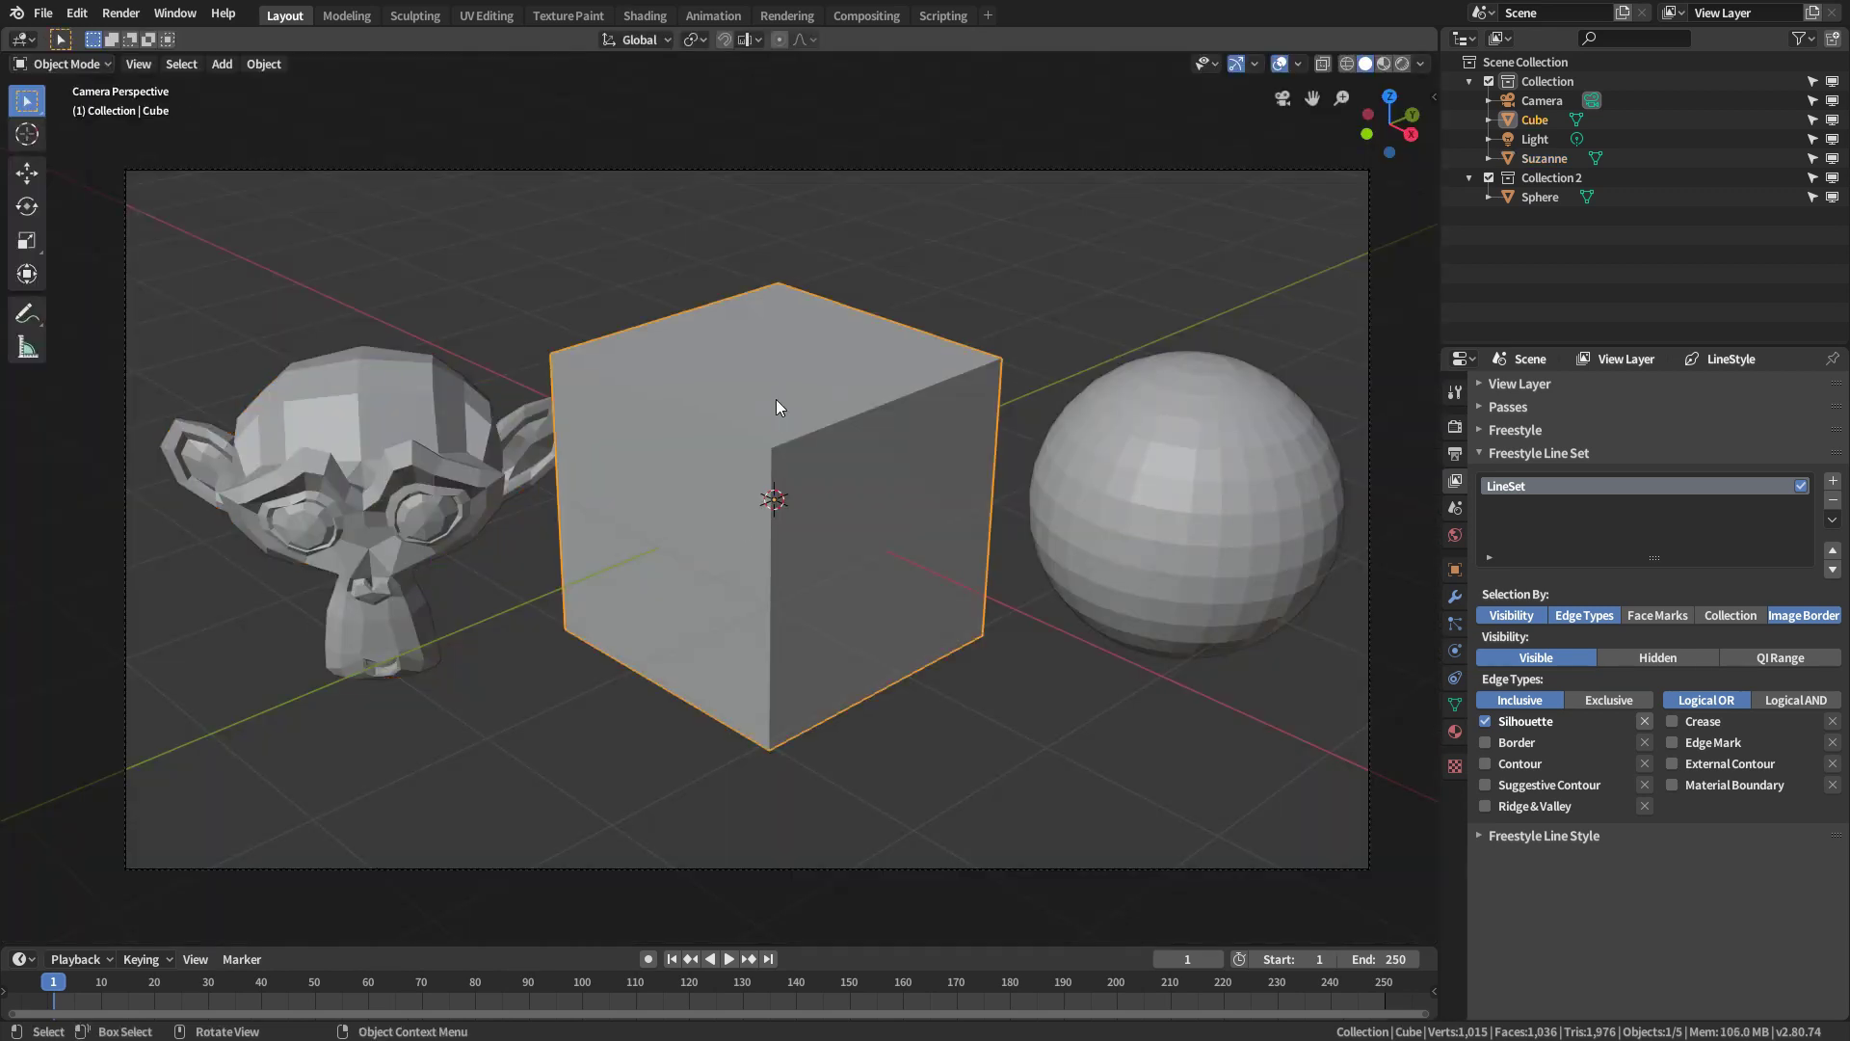
key(Tab)
click(792, 333)
key(3)
click(792, 333)
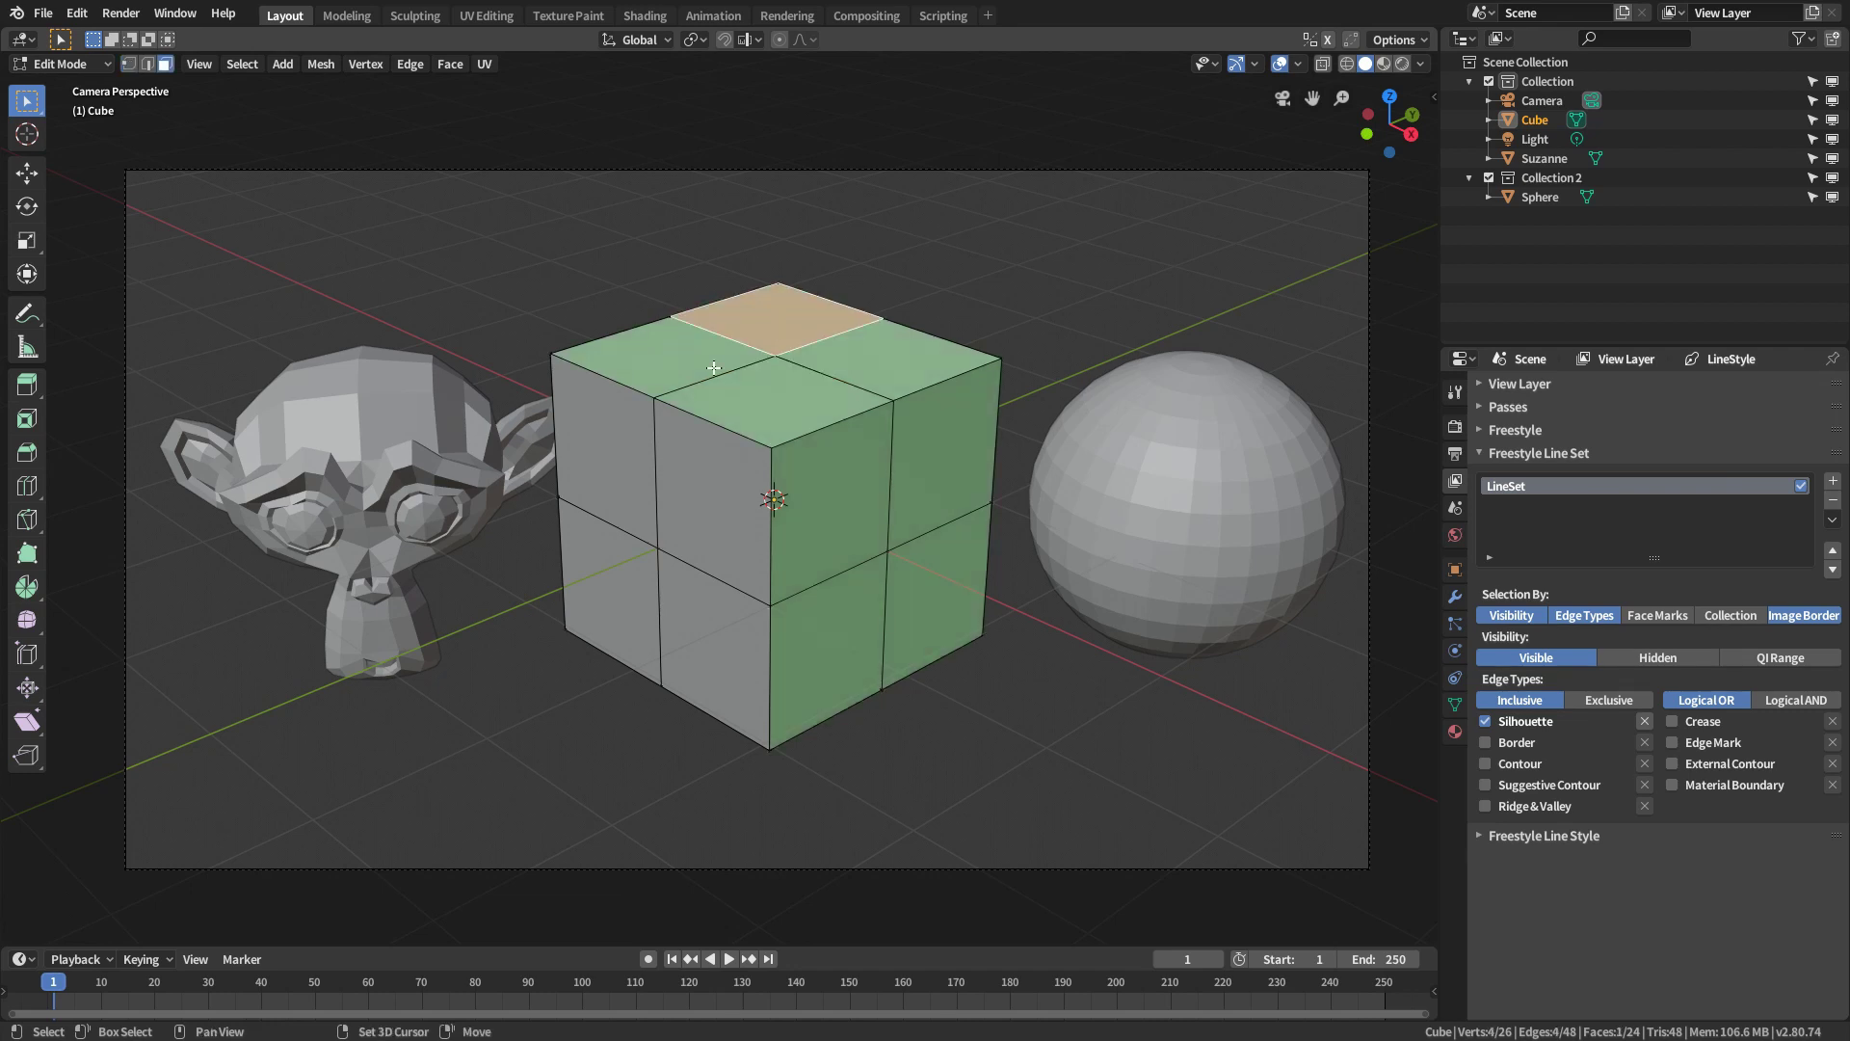
shift+click(856, 362)
key(x)
click(856, 361)
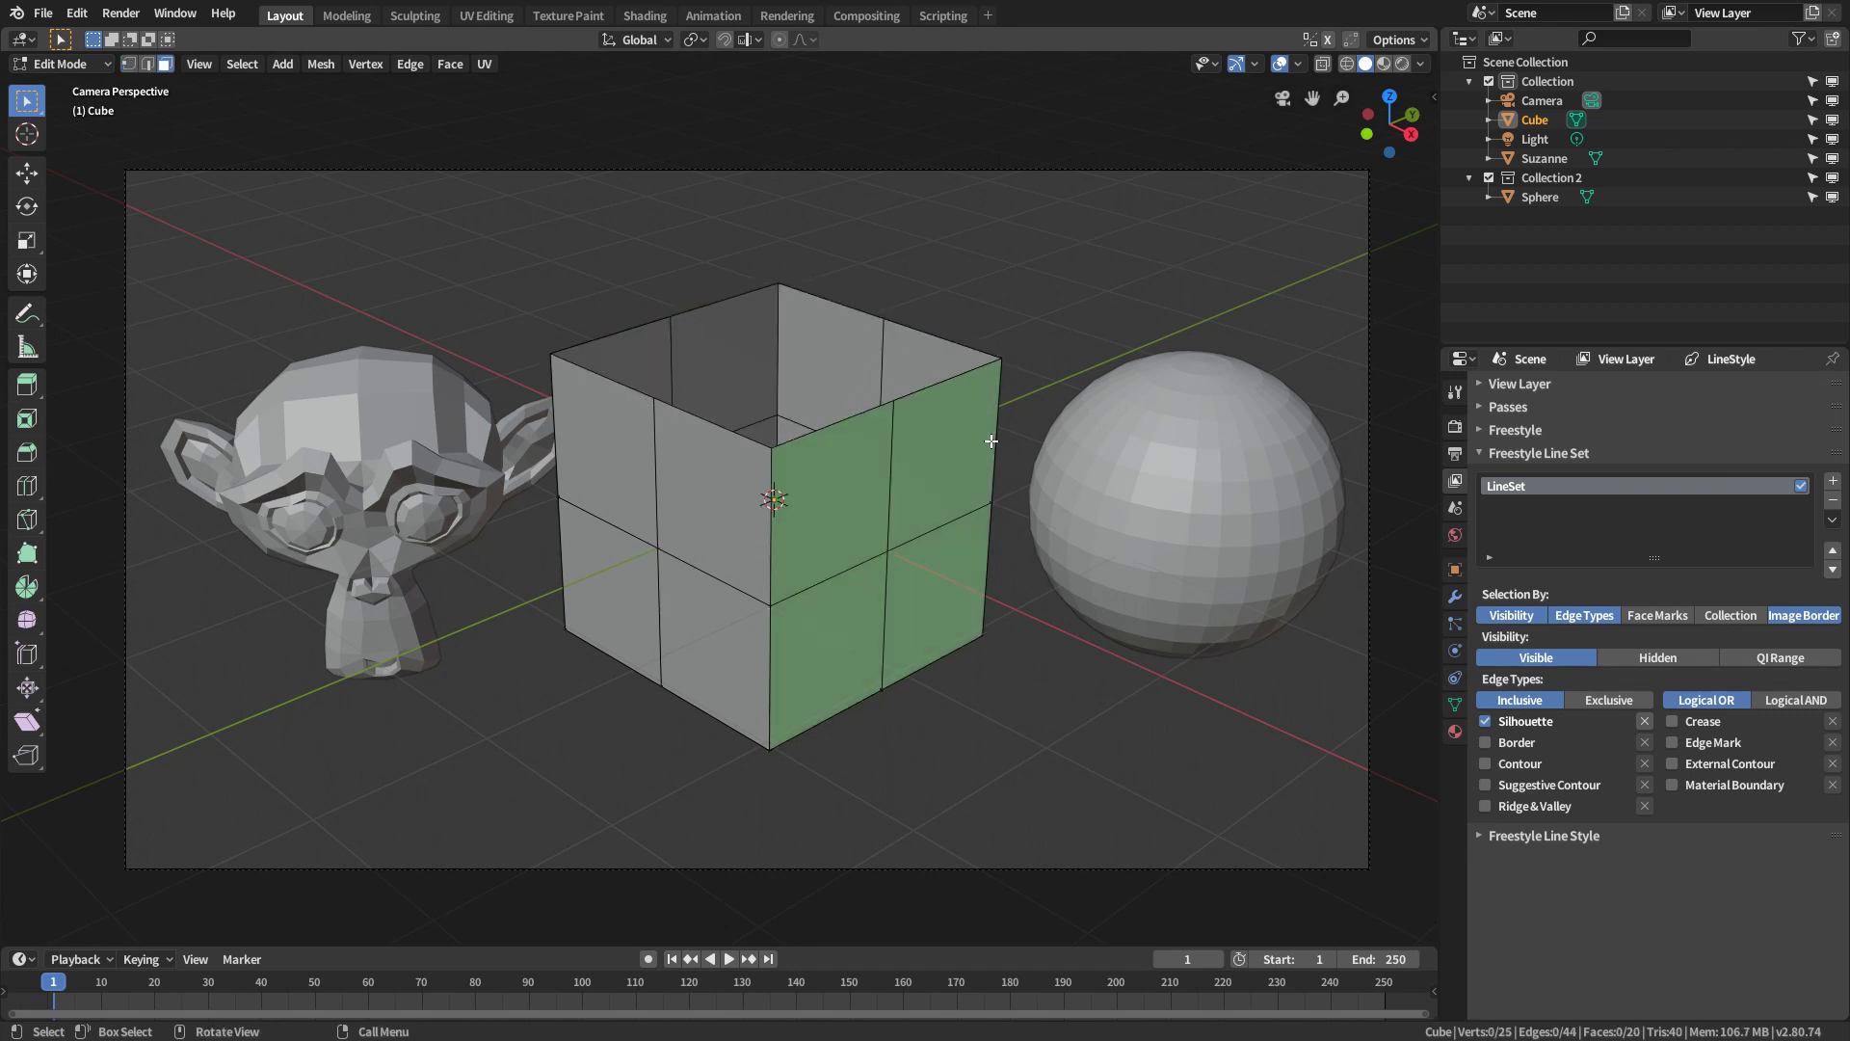
key(Tab)
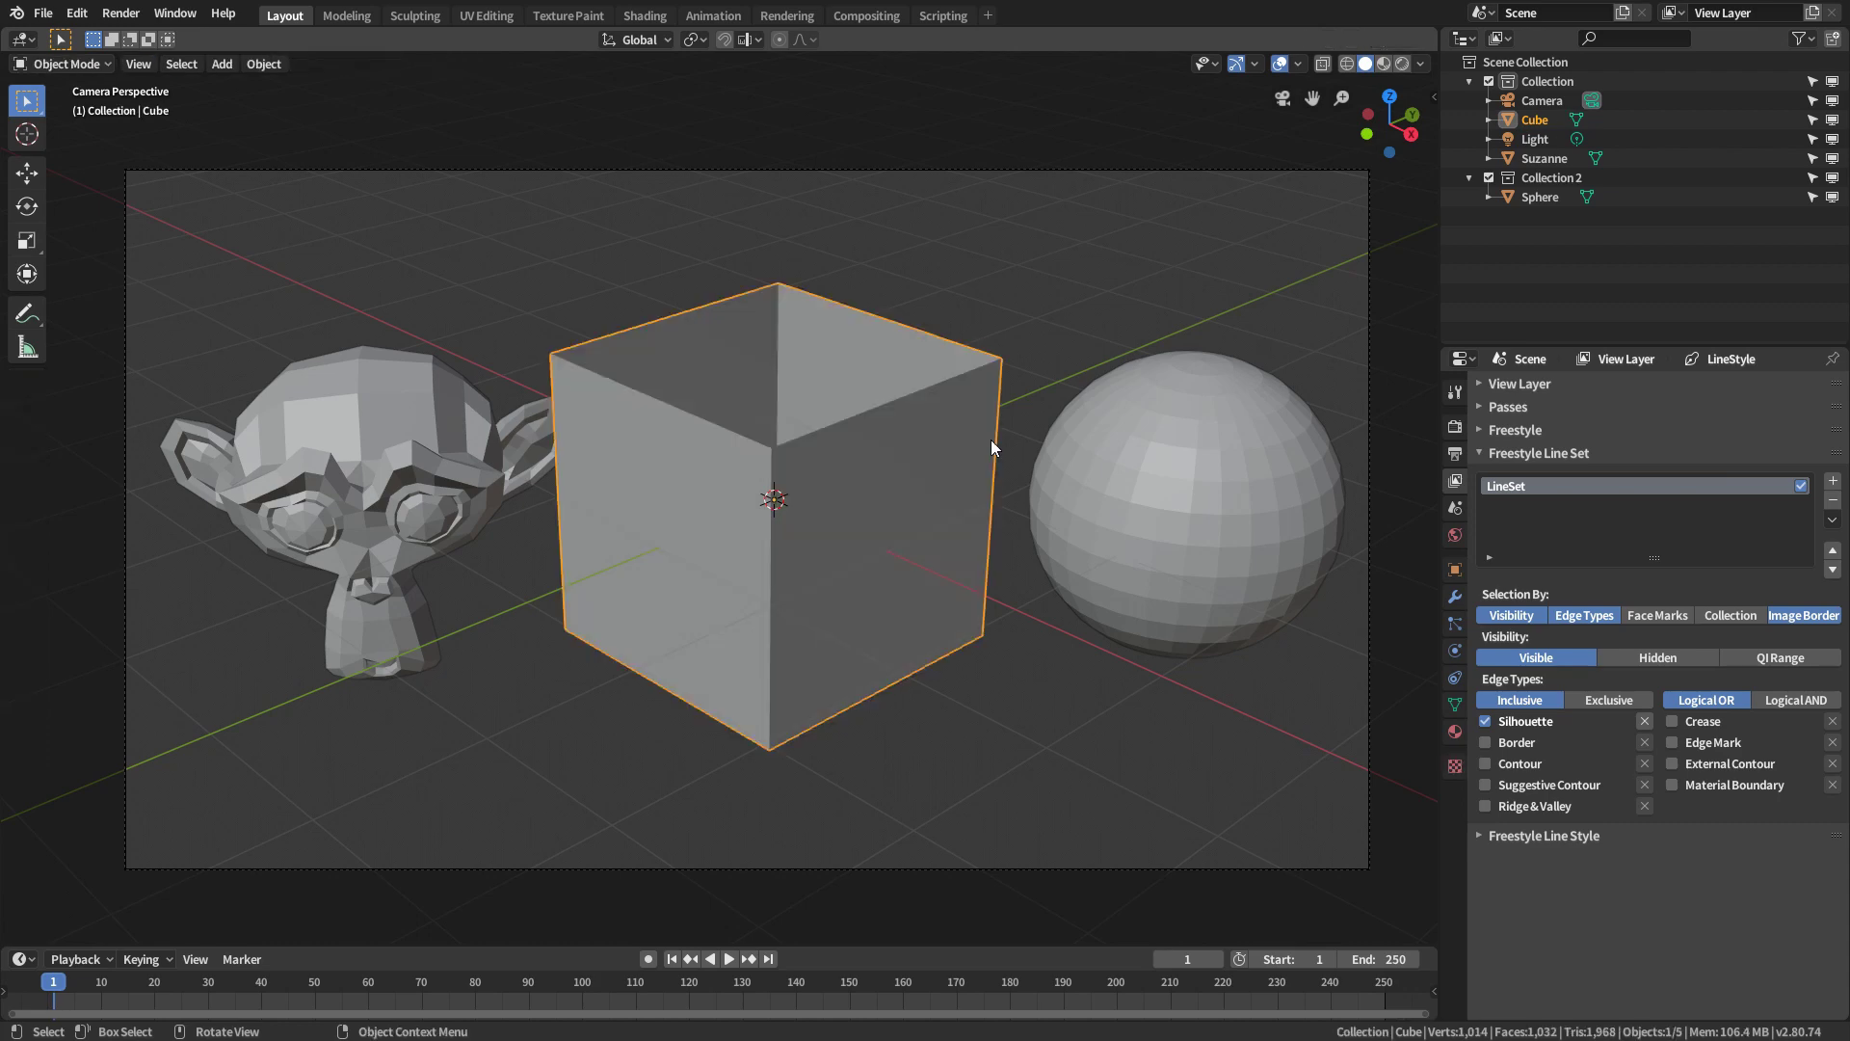
key(F12)
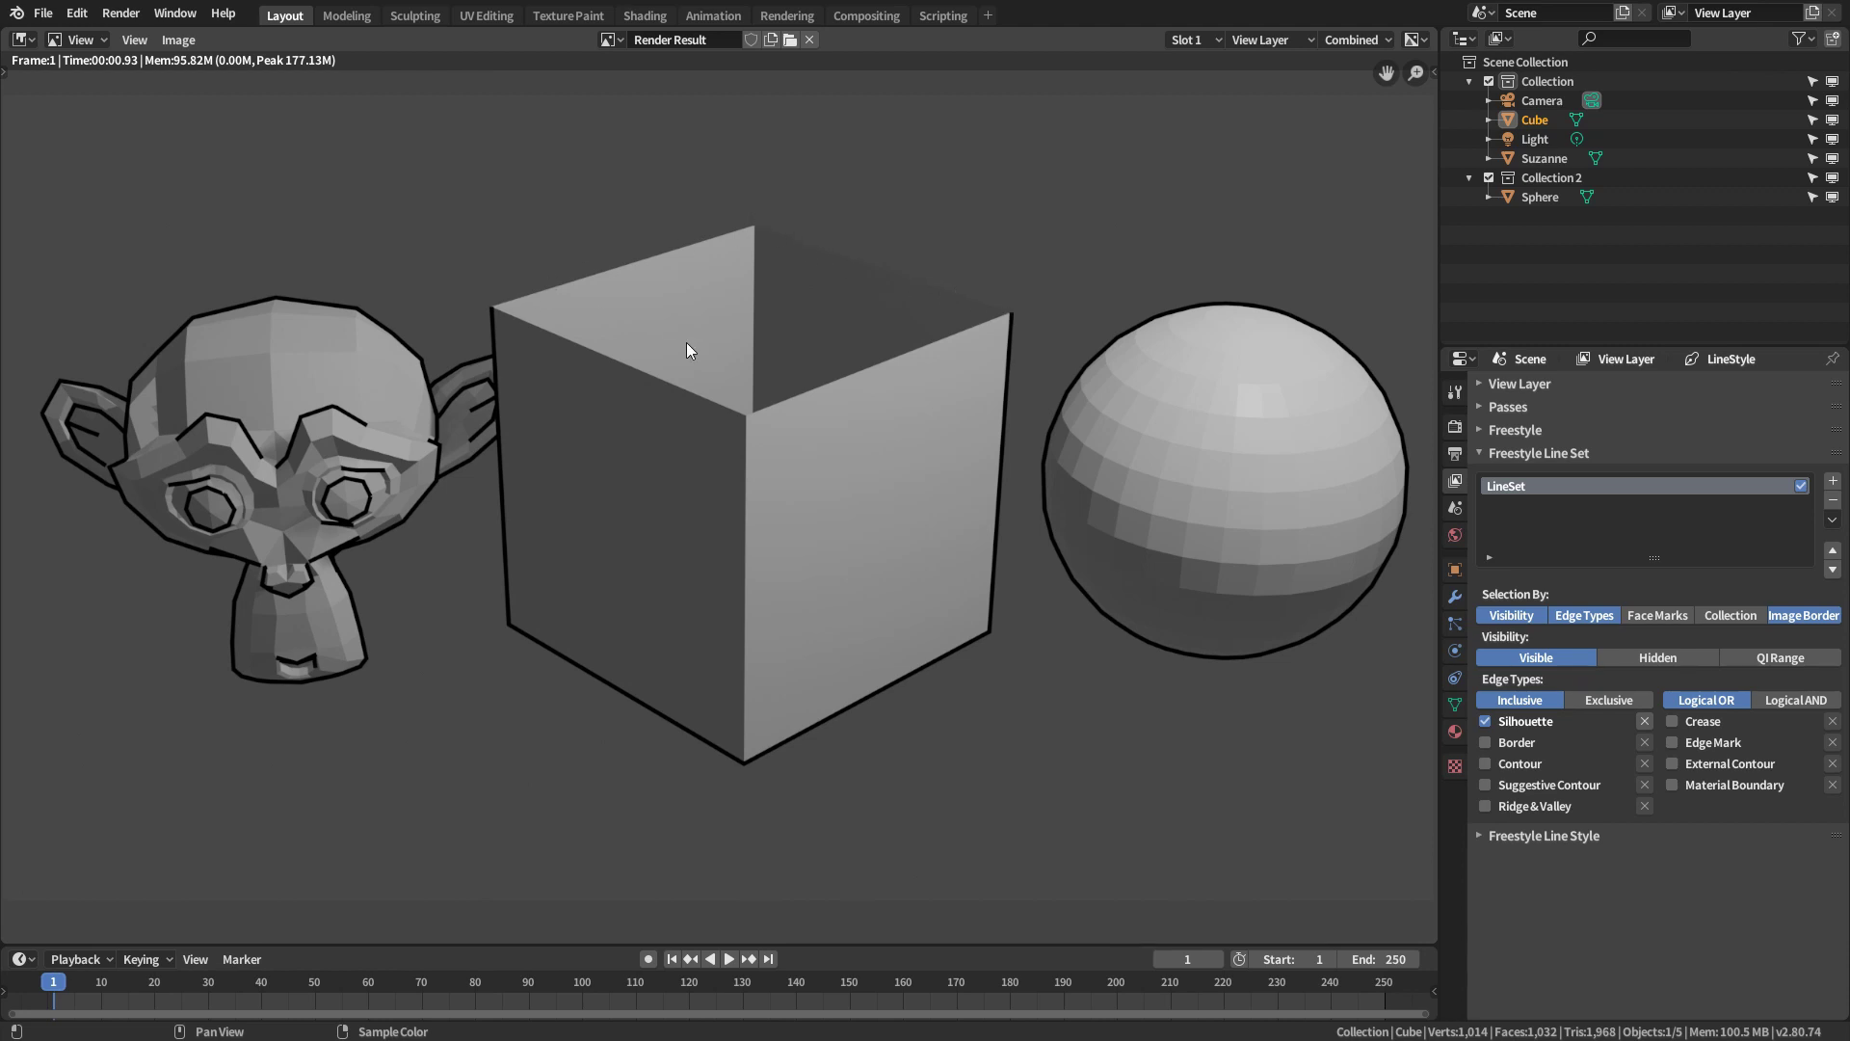
Close the render and restore the cube's deleted top faces
key(Escape)
key(Tab)
click(647, 353)
key(Tab)
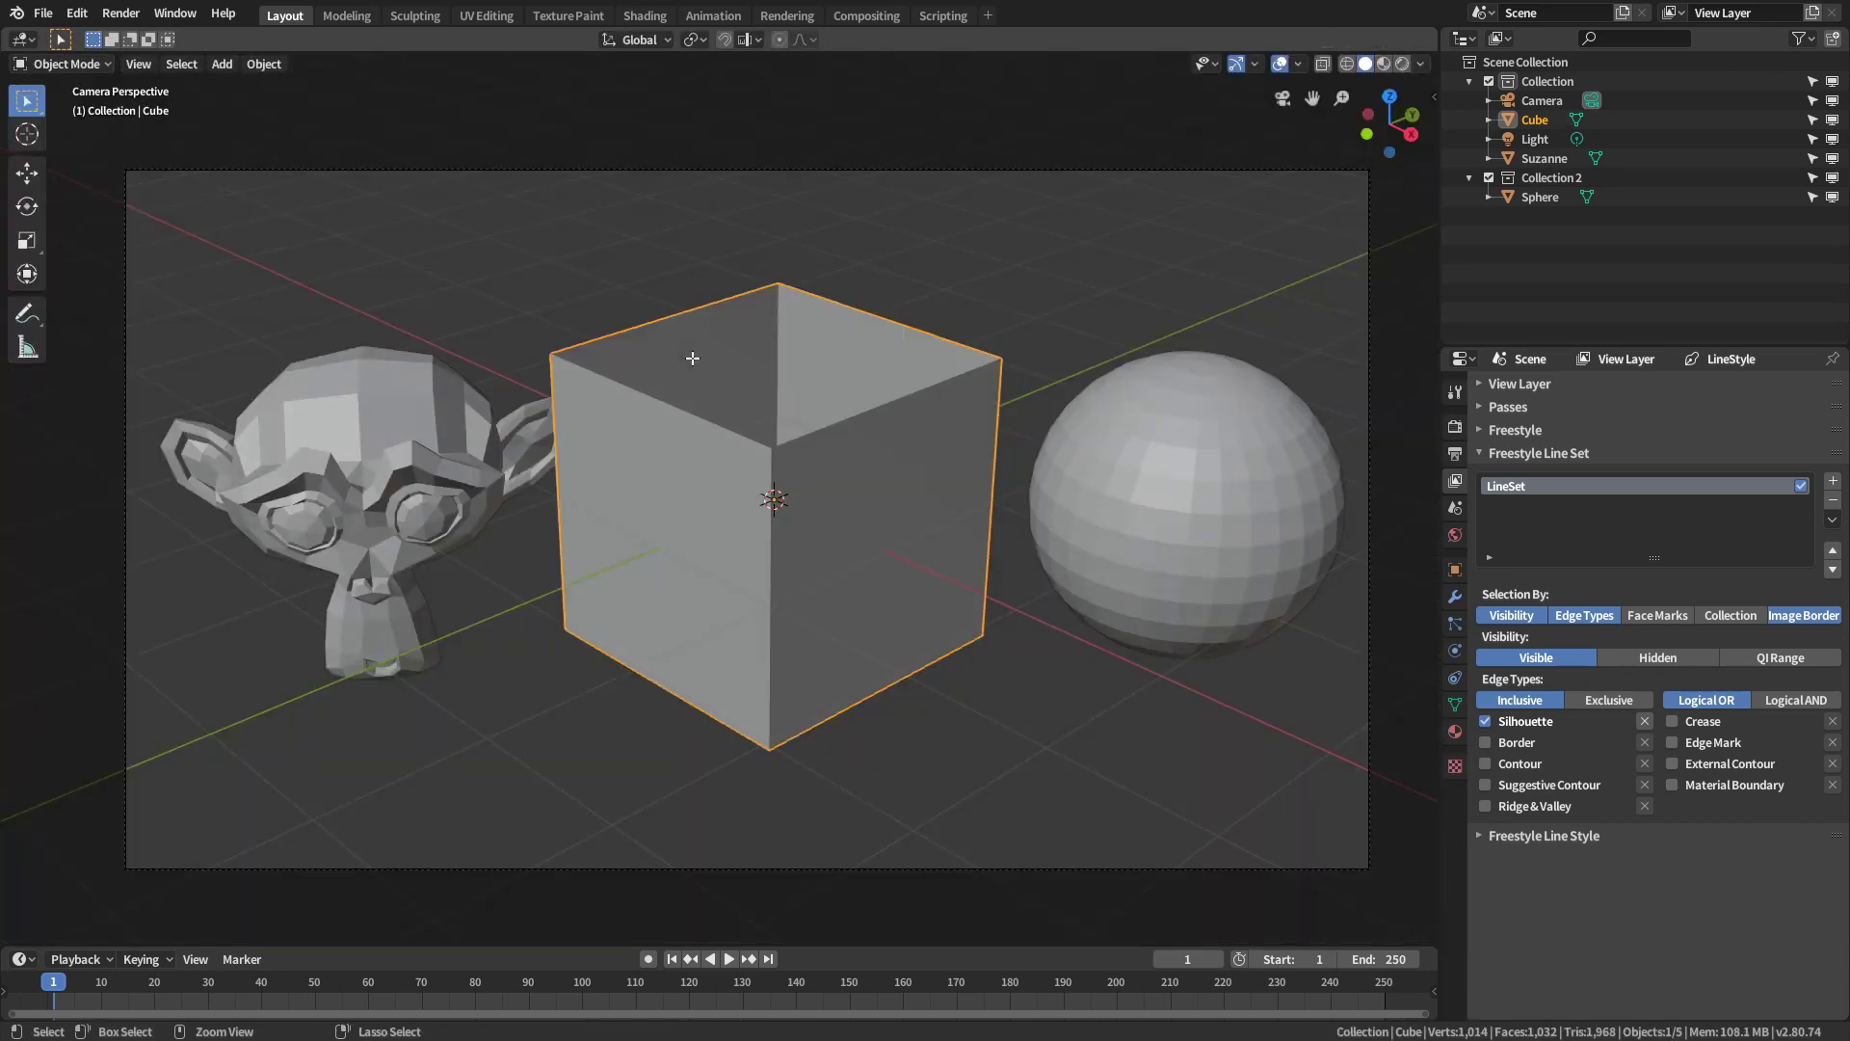
key(Tab)
key(f)
key(Tab)
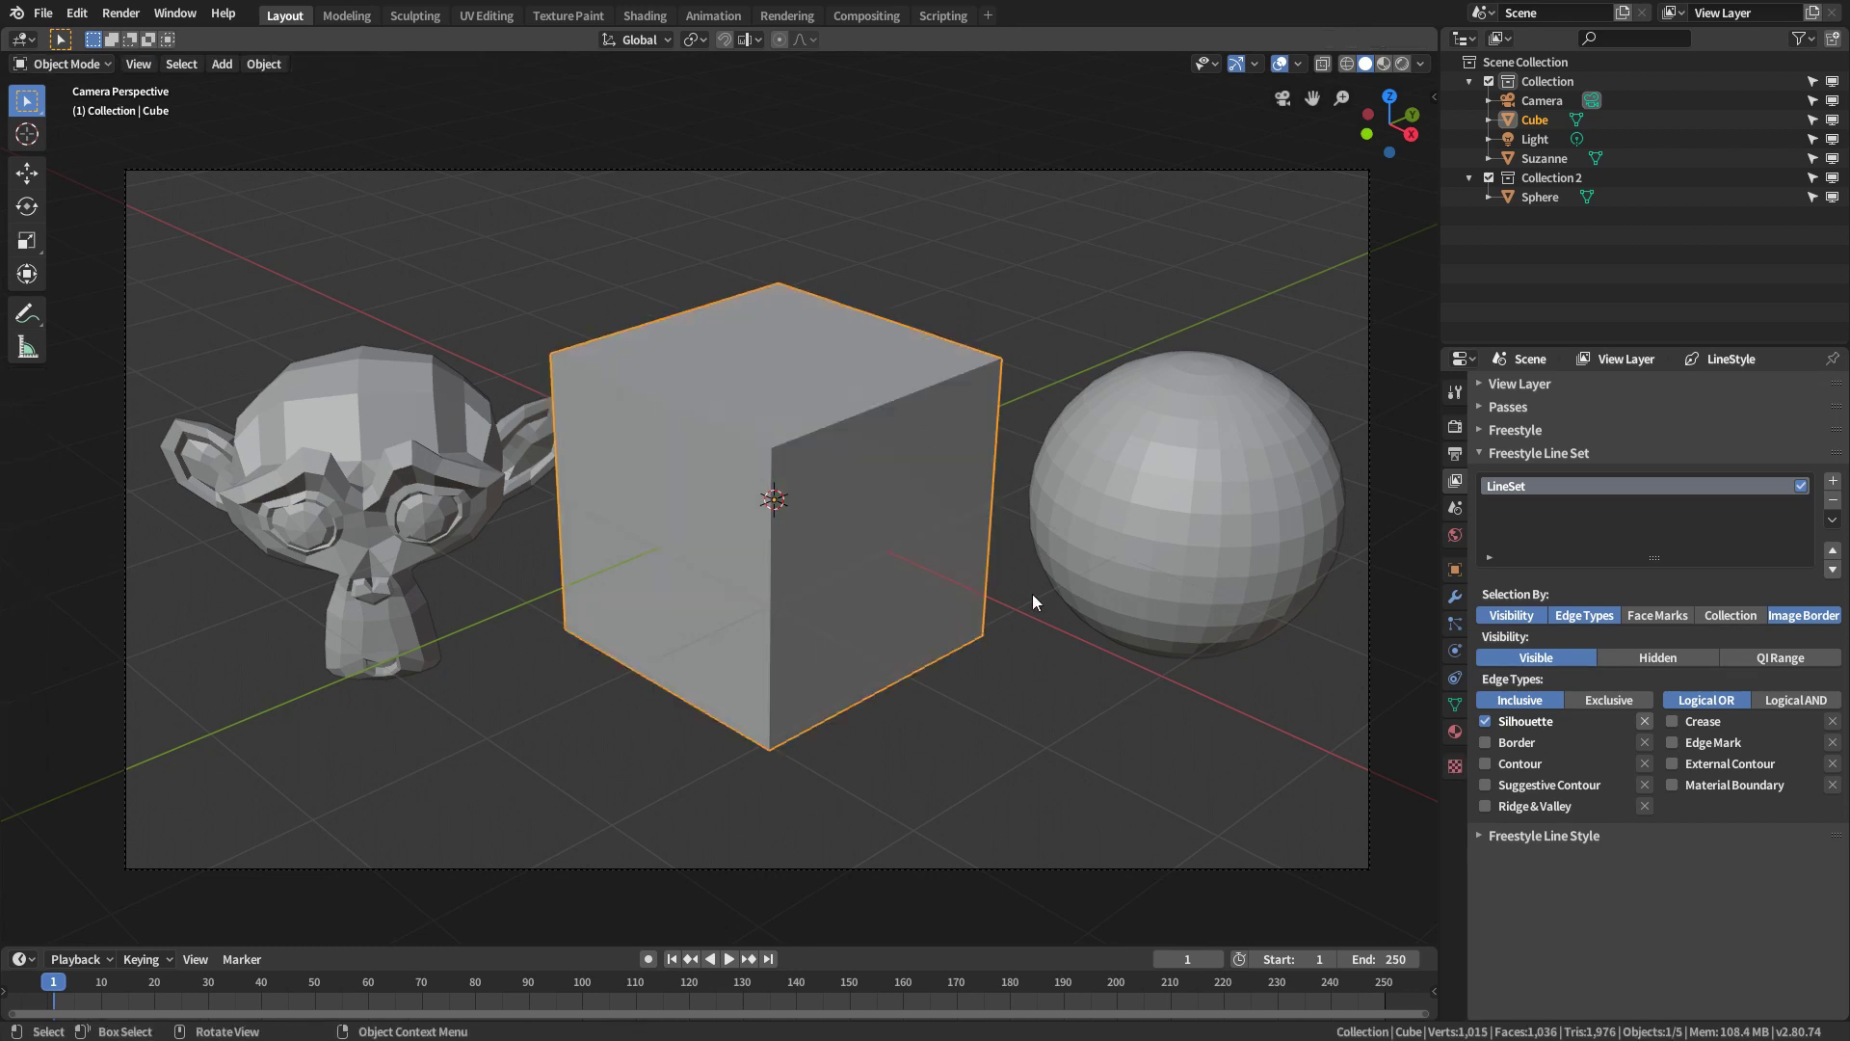
Disable the Silhouette edge type, enable Crease, and show the Freestyle edge detection options
click(1486, 720)
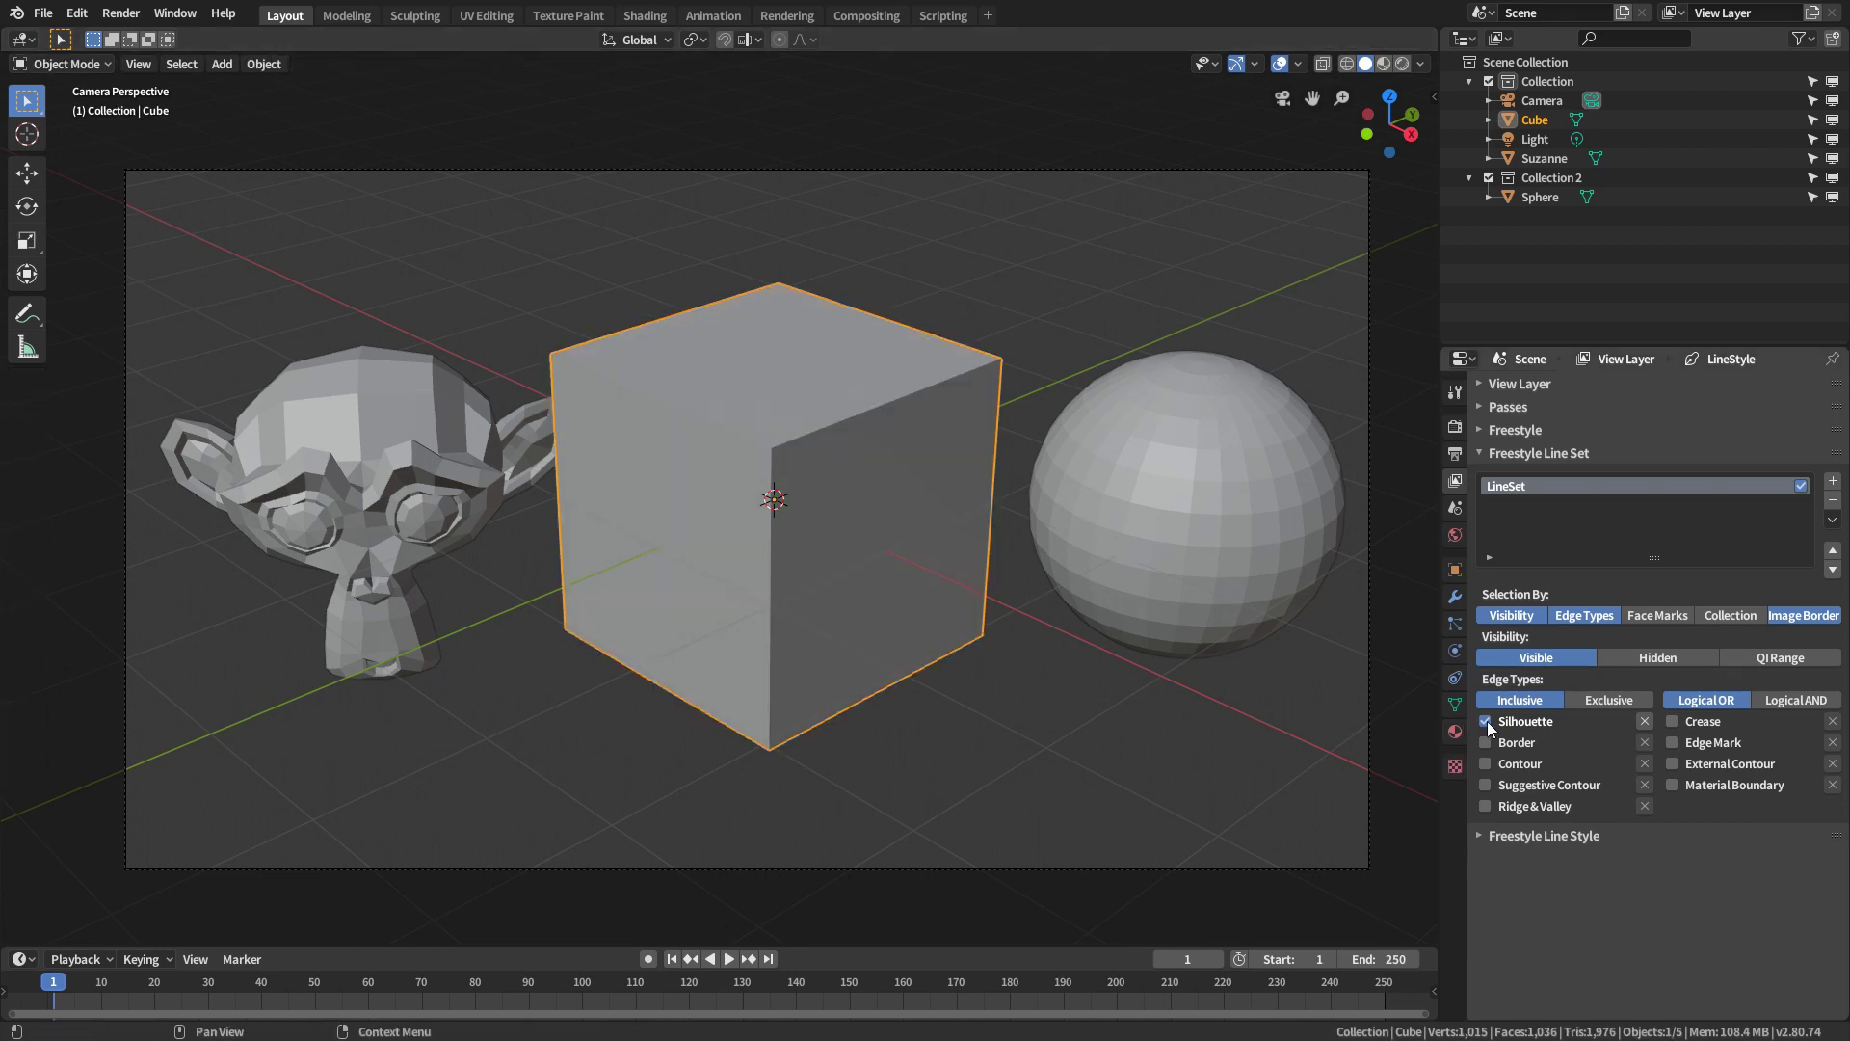
click(1671, 720)
click(1521, 430)
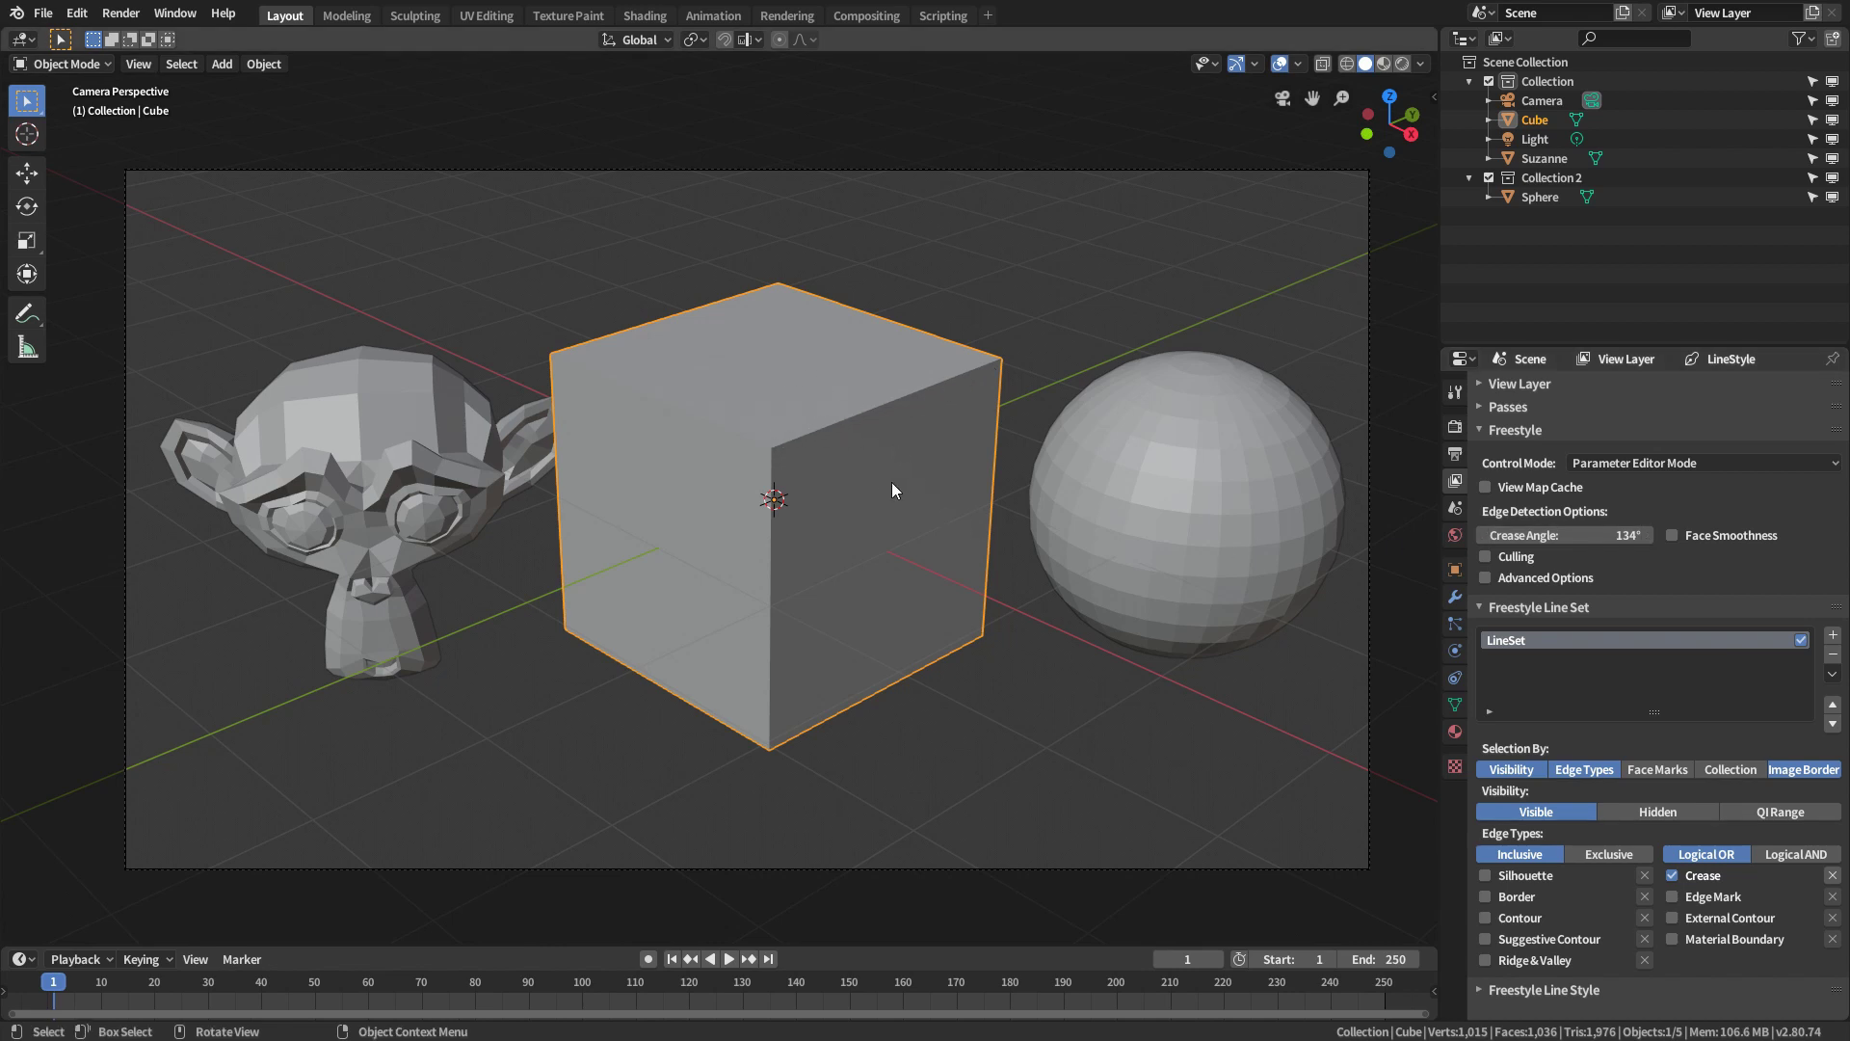
Select a top front edge of the cube in Edit Mode and turn on the Edge Angle measurement overlay
key(Tab)
click(885, 431)
key(2)
click(995, 439)
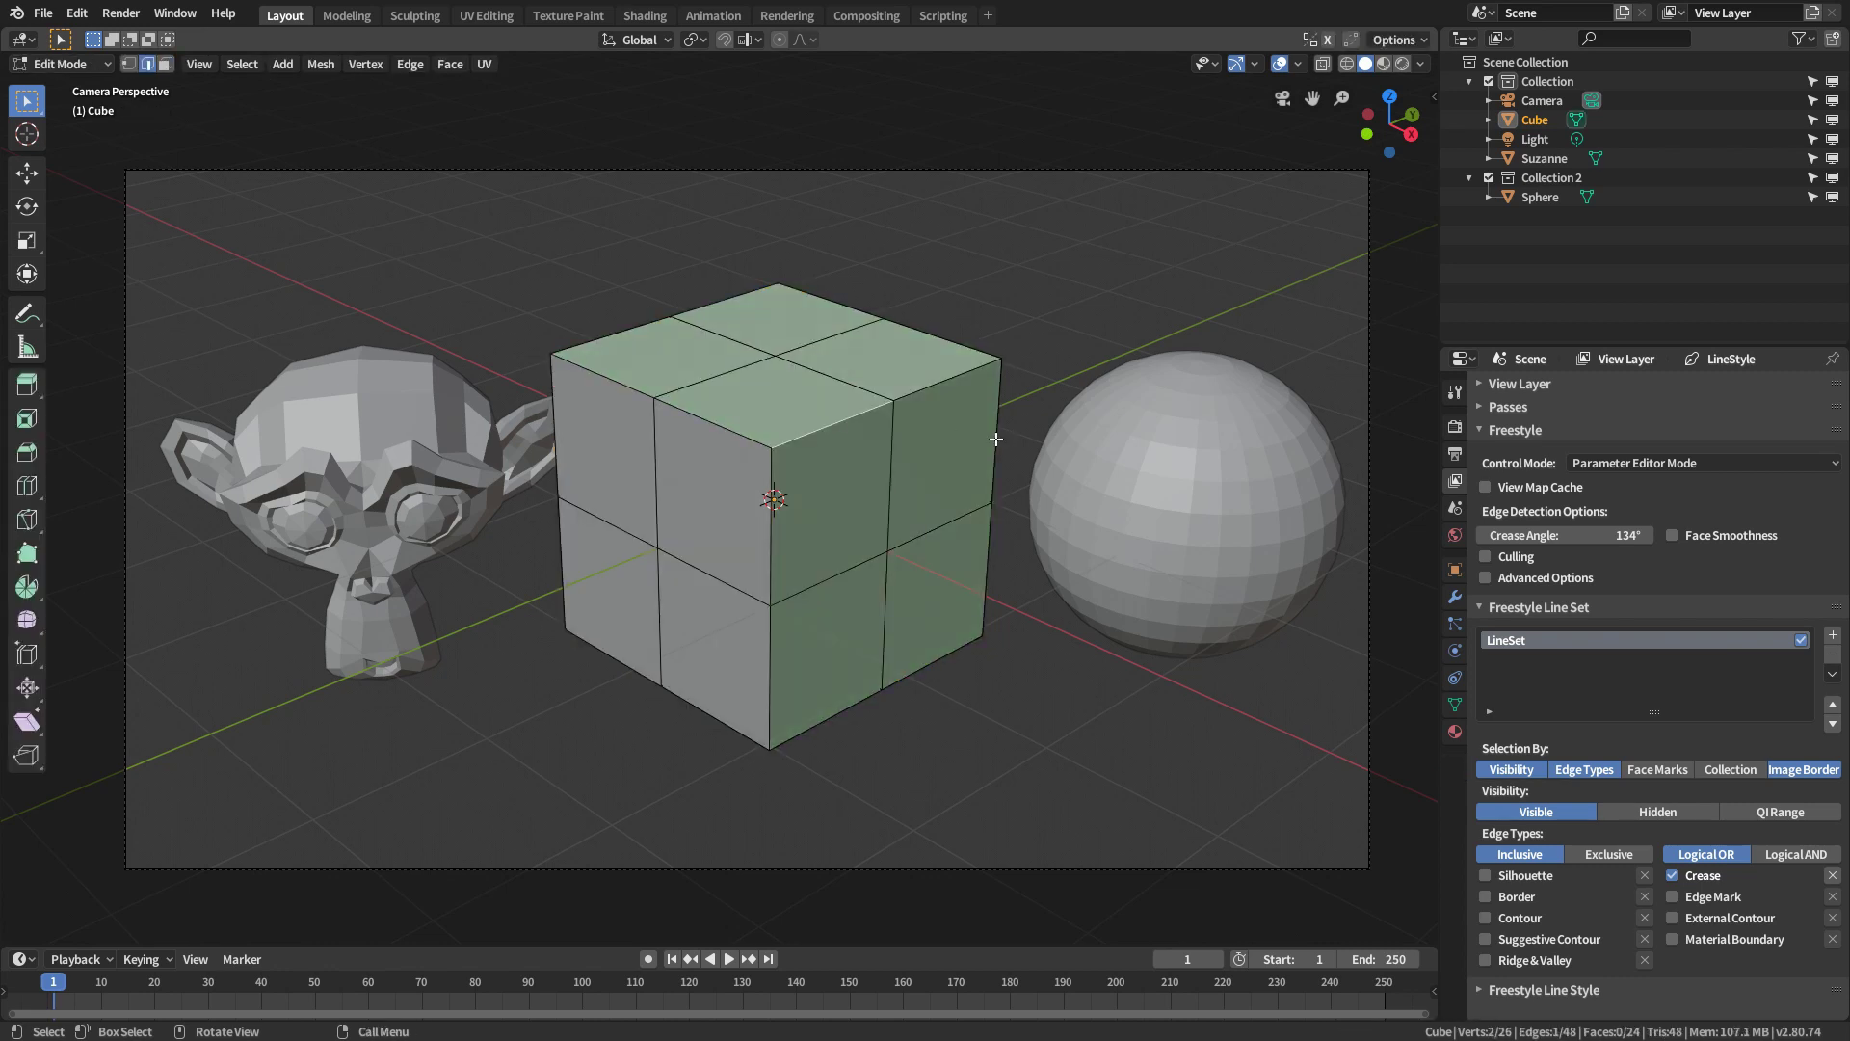
click(1298, 64)
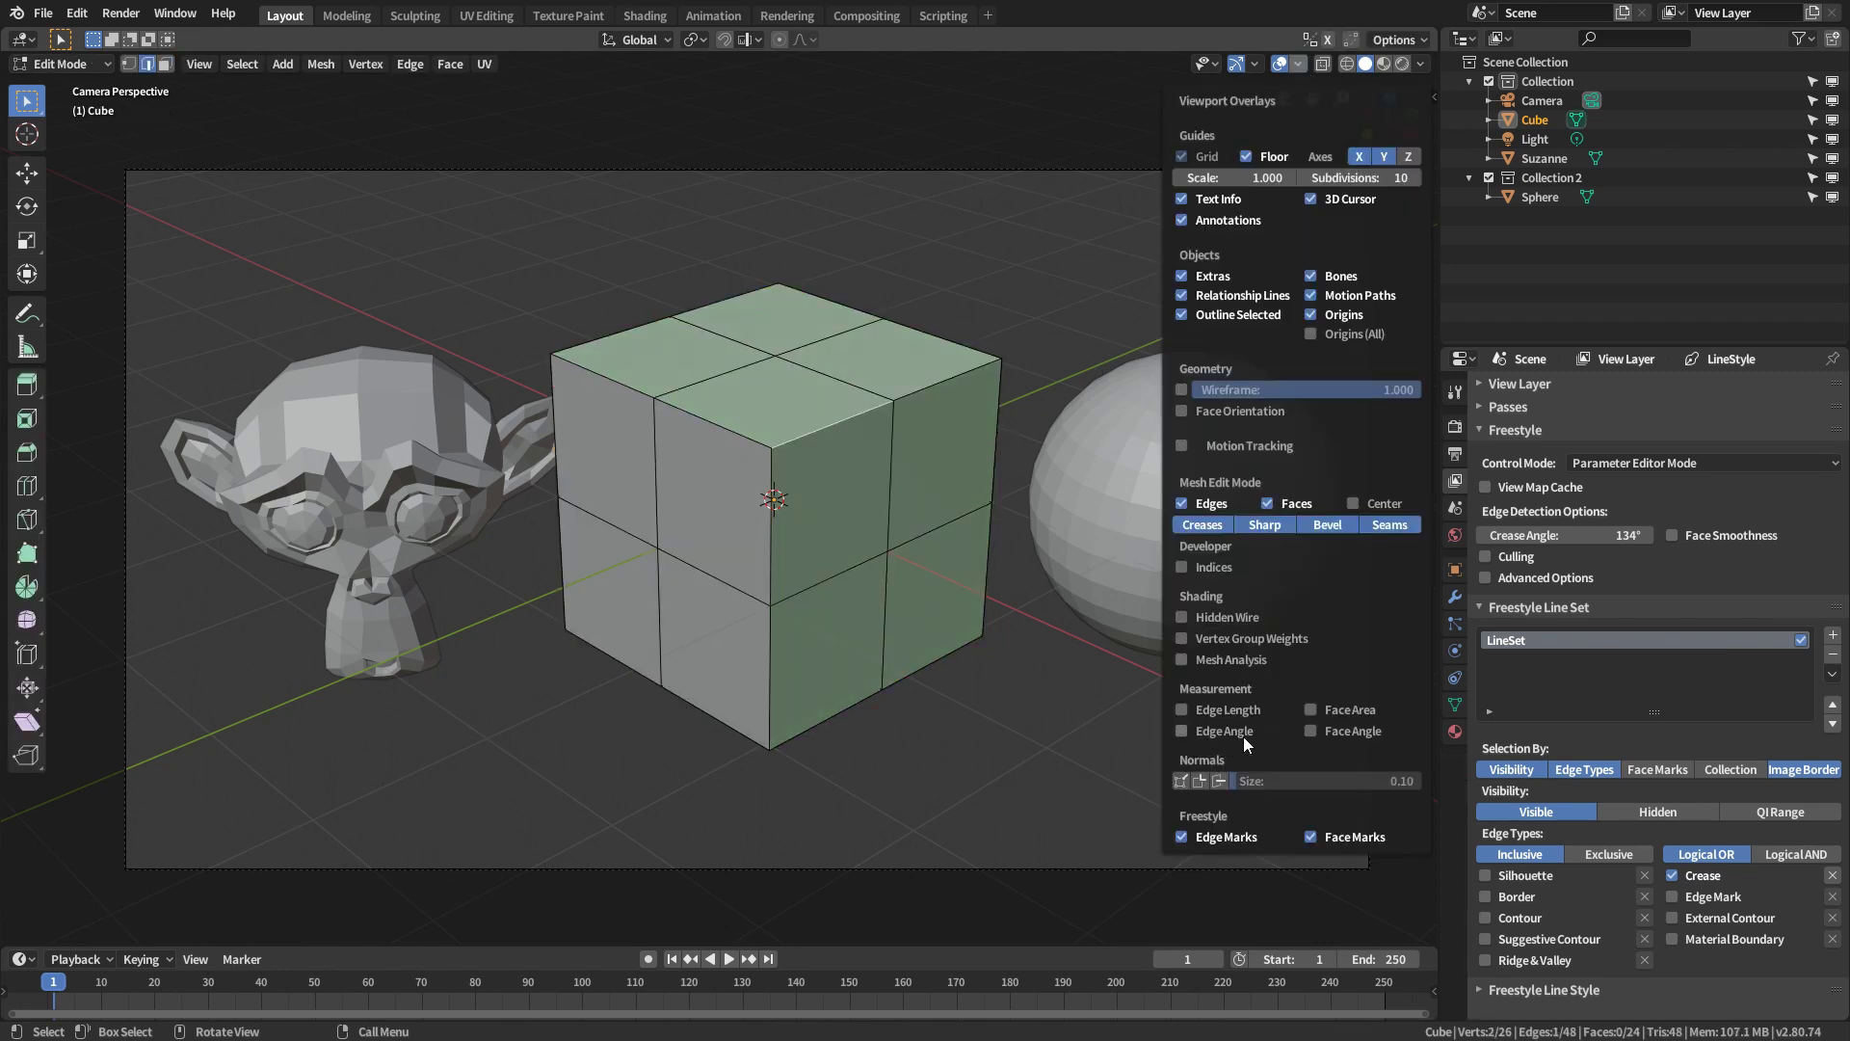
click(1181, 730)
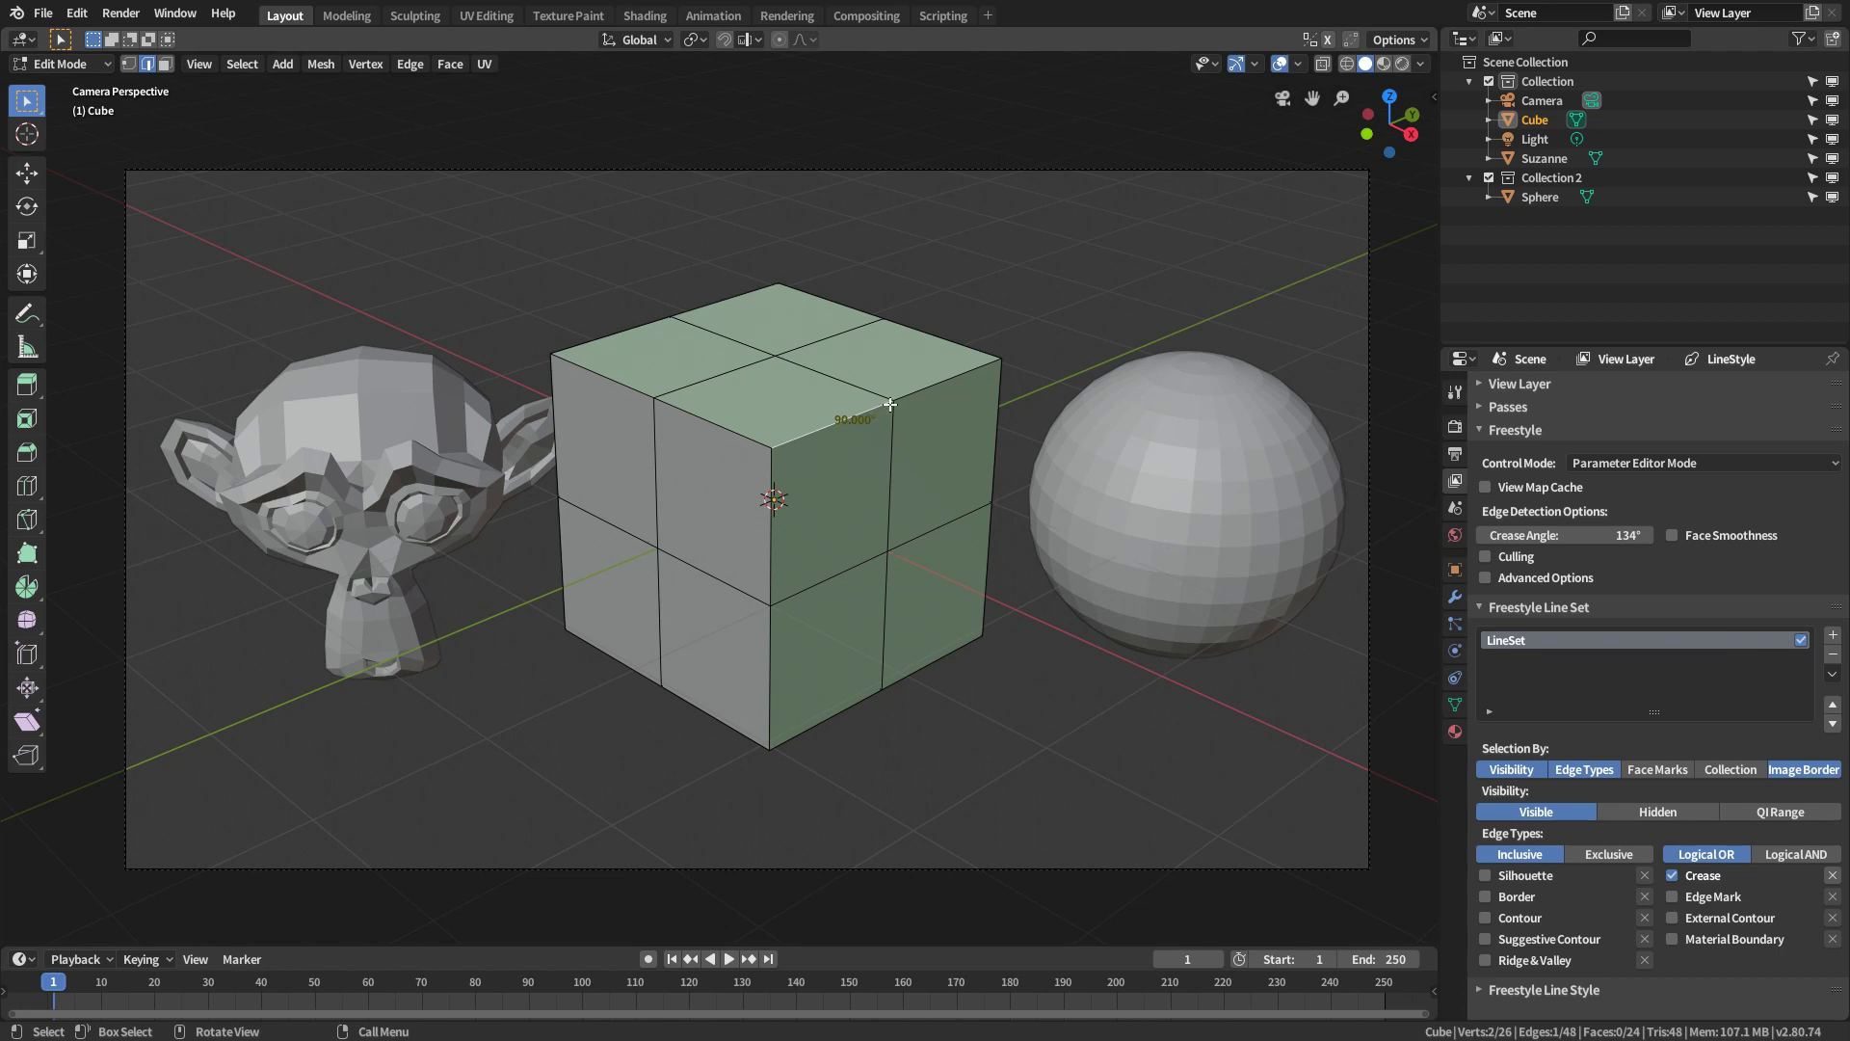
key(Tab)
Measure the angle at one of the sphere's edges in Edit Mode, and bring the whole camera frame back into view
click(1134, 507)
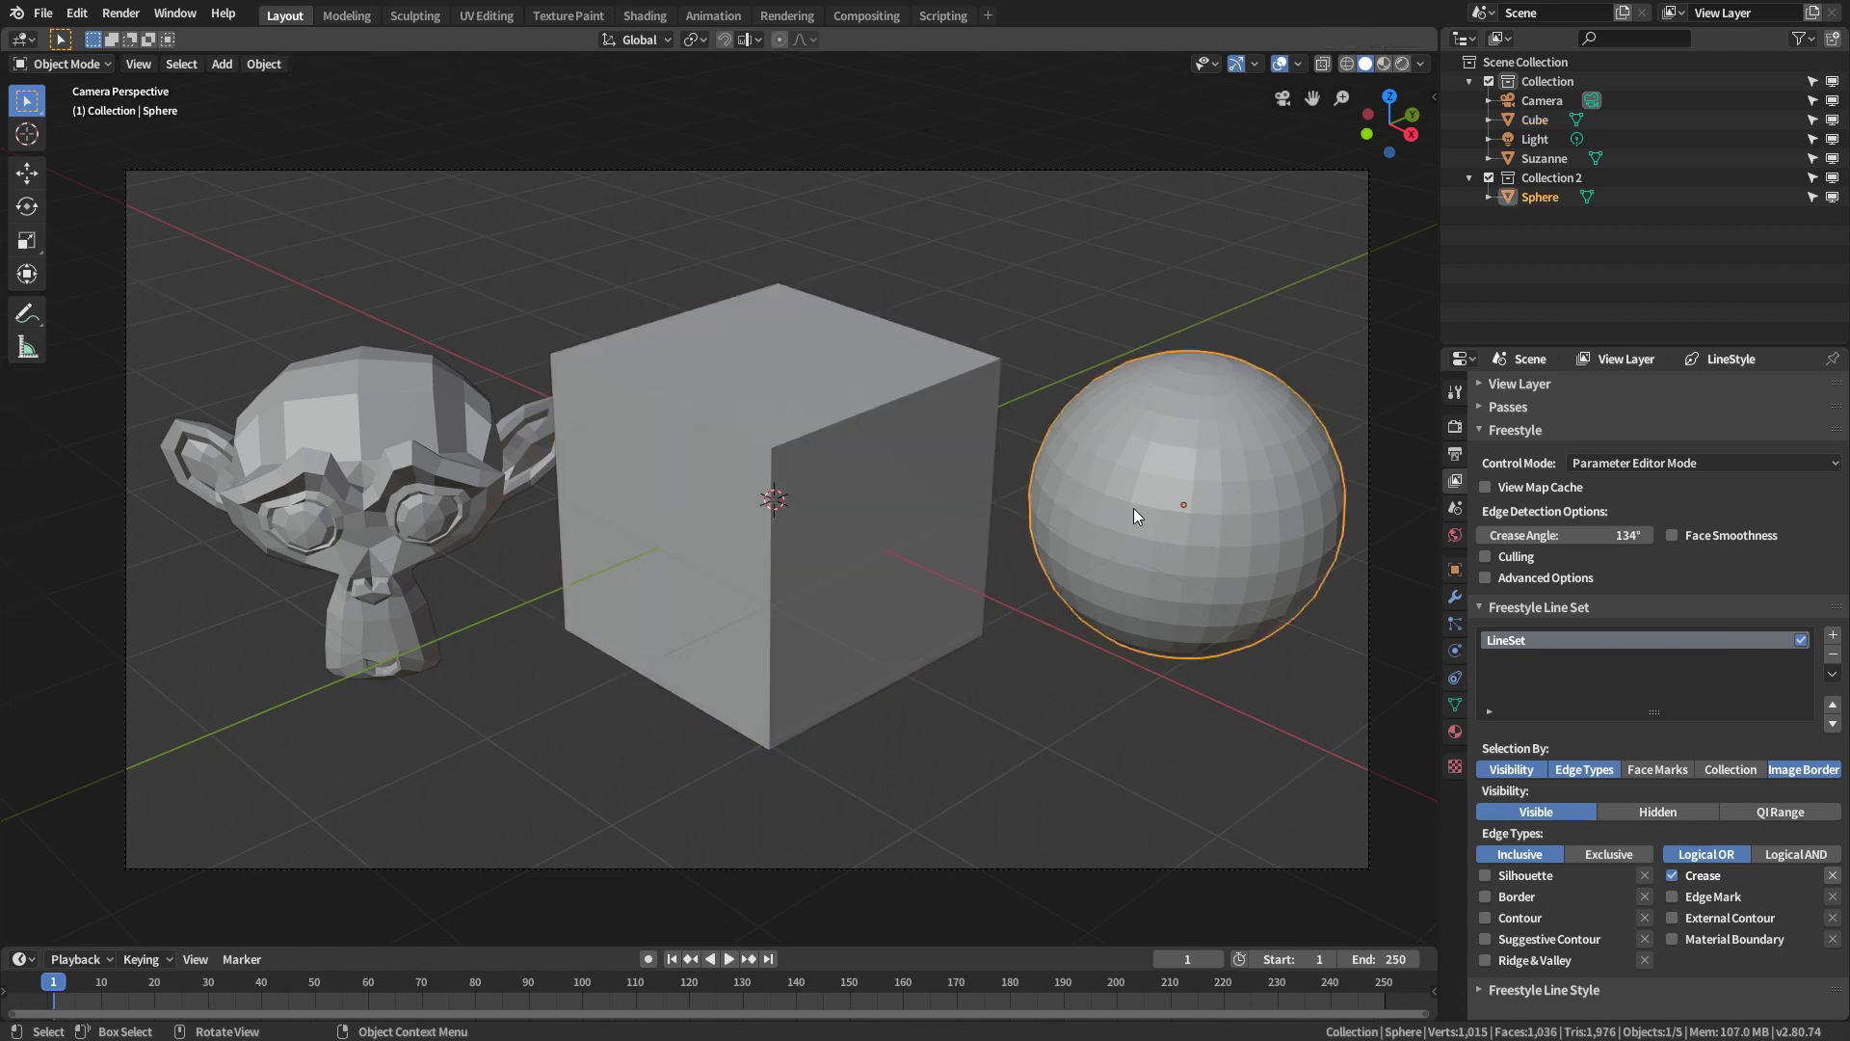
key(Tab)
click(1253, 480)
key(KP_Decimal)
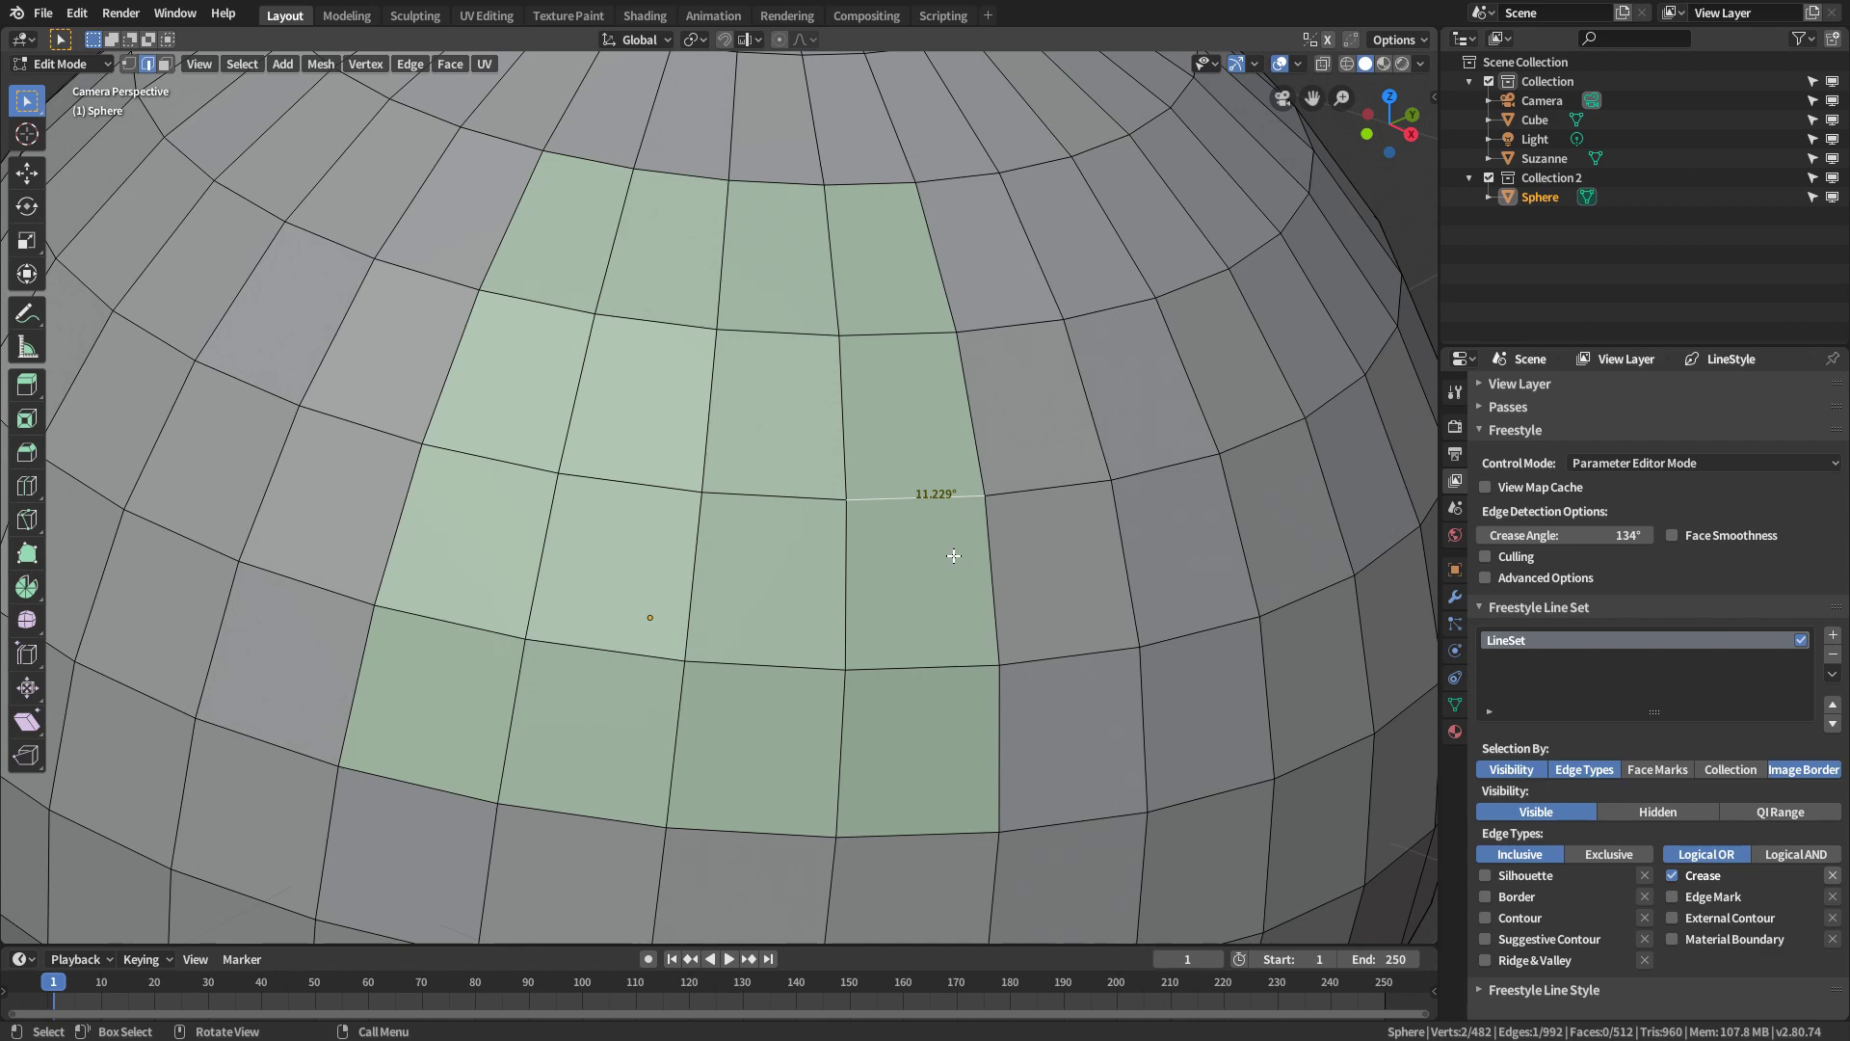
key(Home)
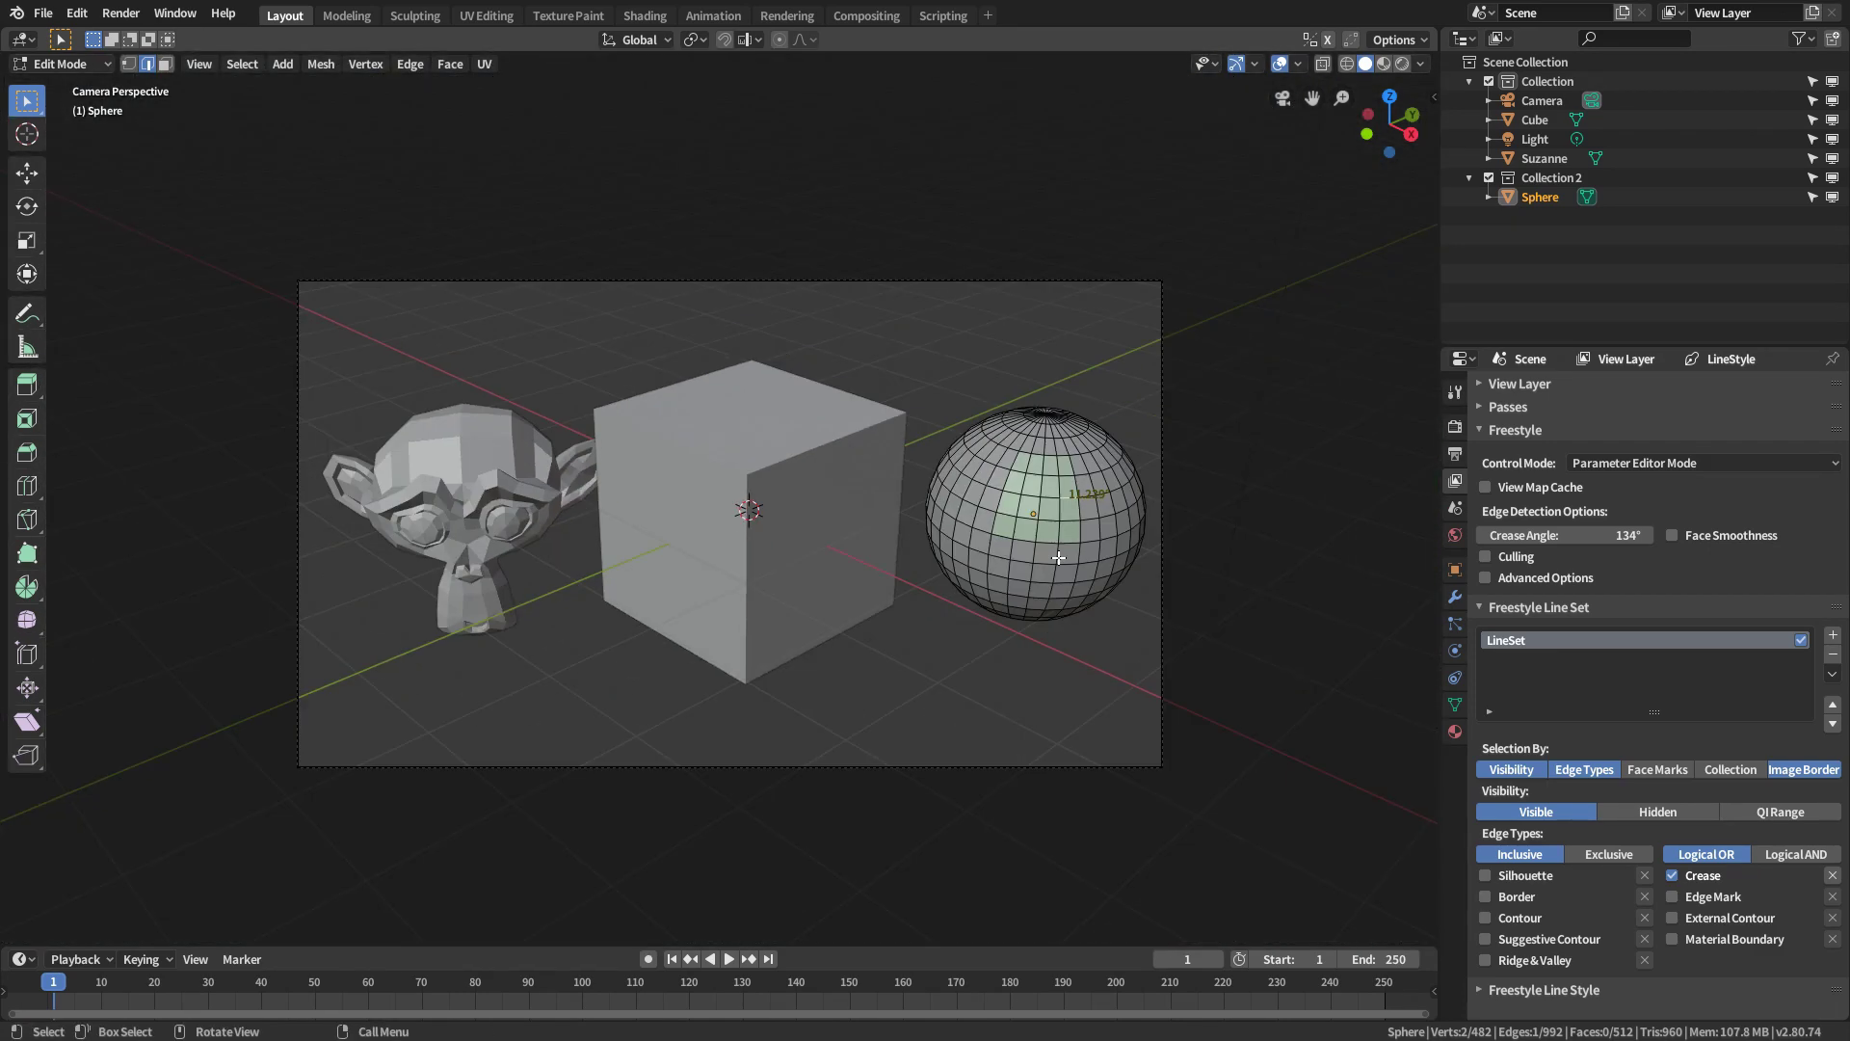
shift+middle_drag(1058, 557, 1144, 540)
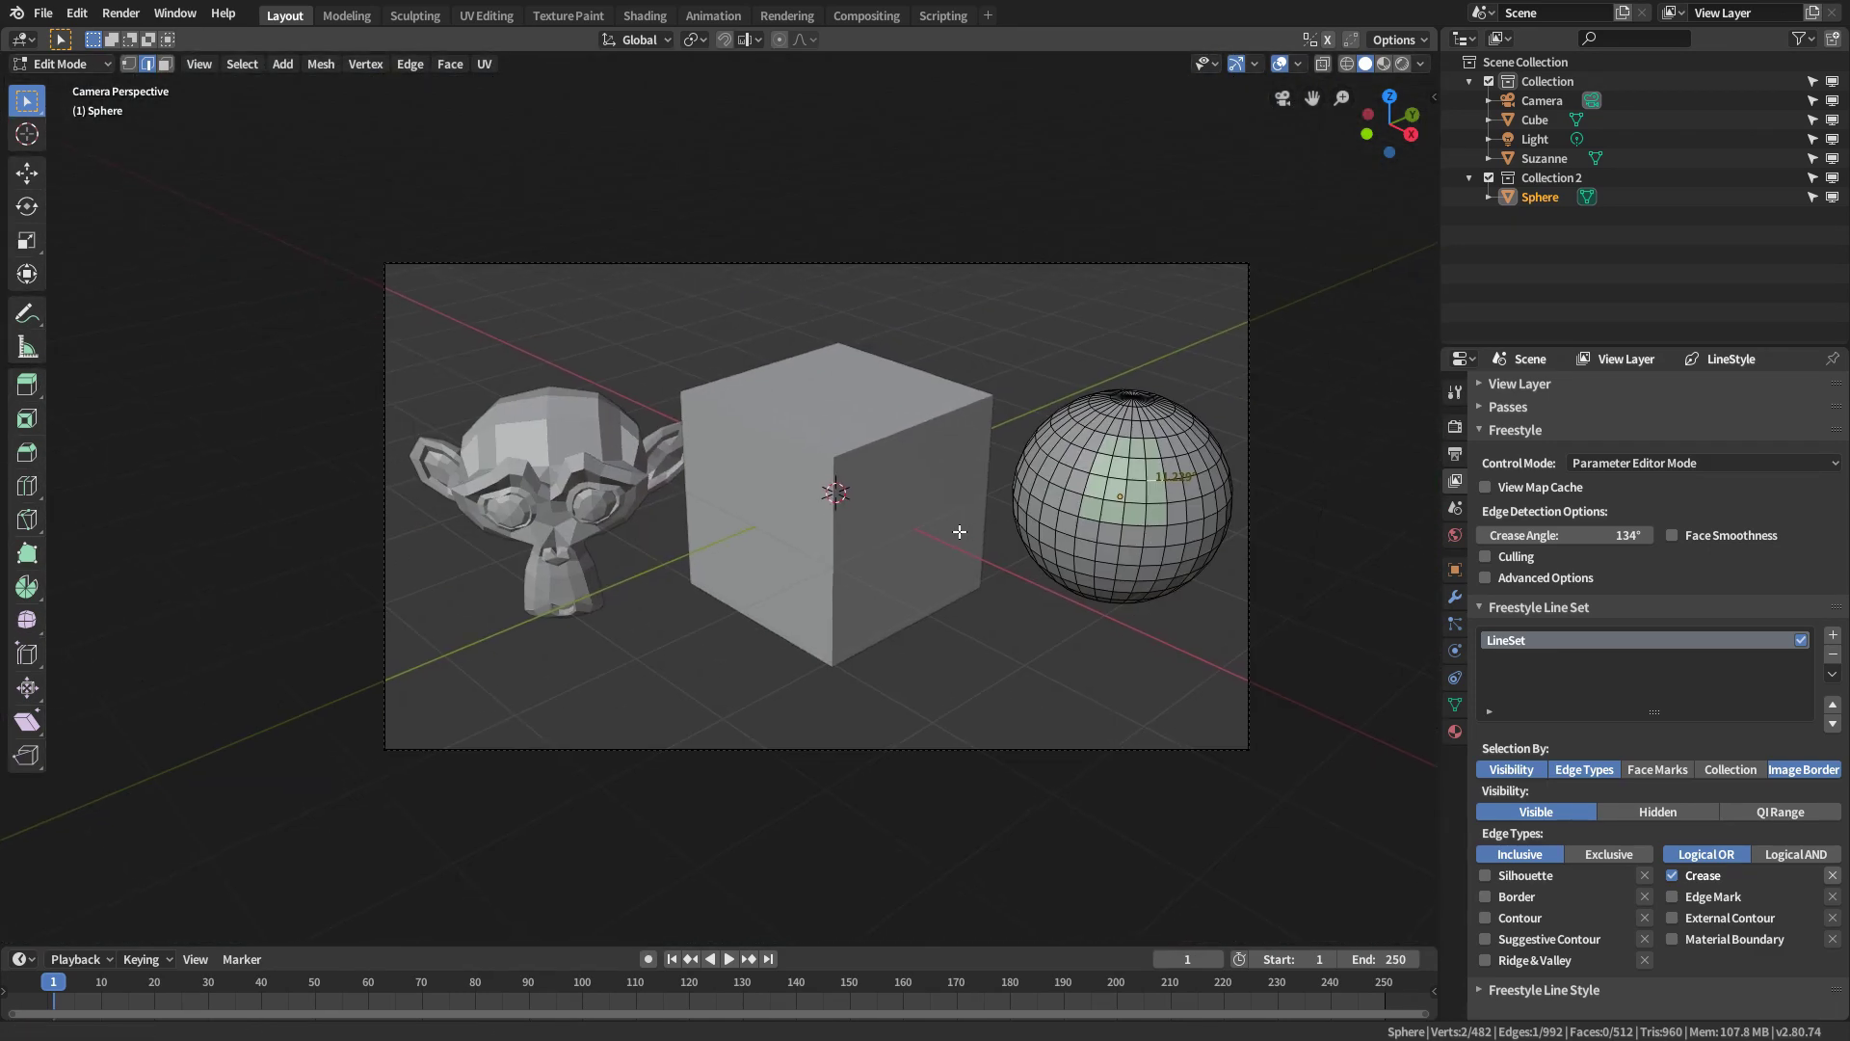
Examine the crease angle reference image in the Rendering workspace, and return to Object Mode in the Layout workspace
click(787, 17)
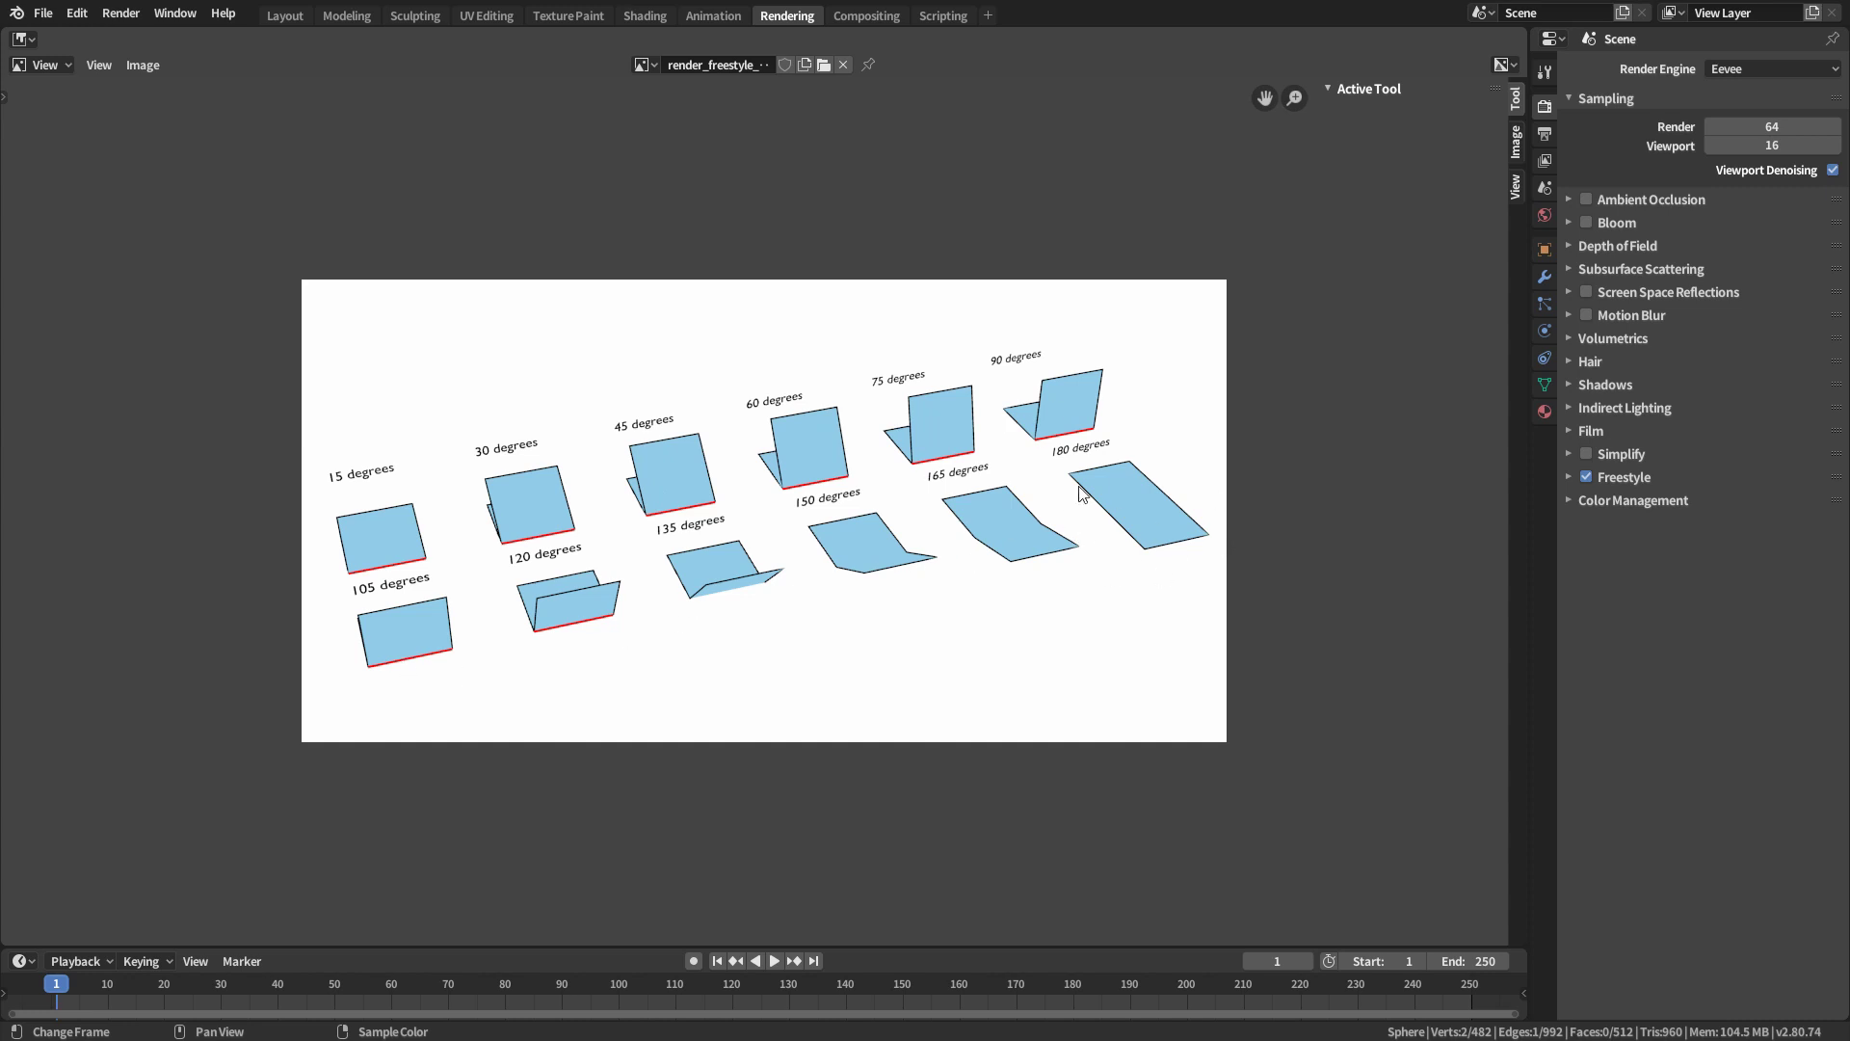
click(285, 16)
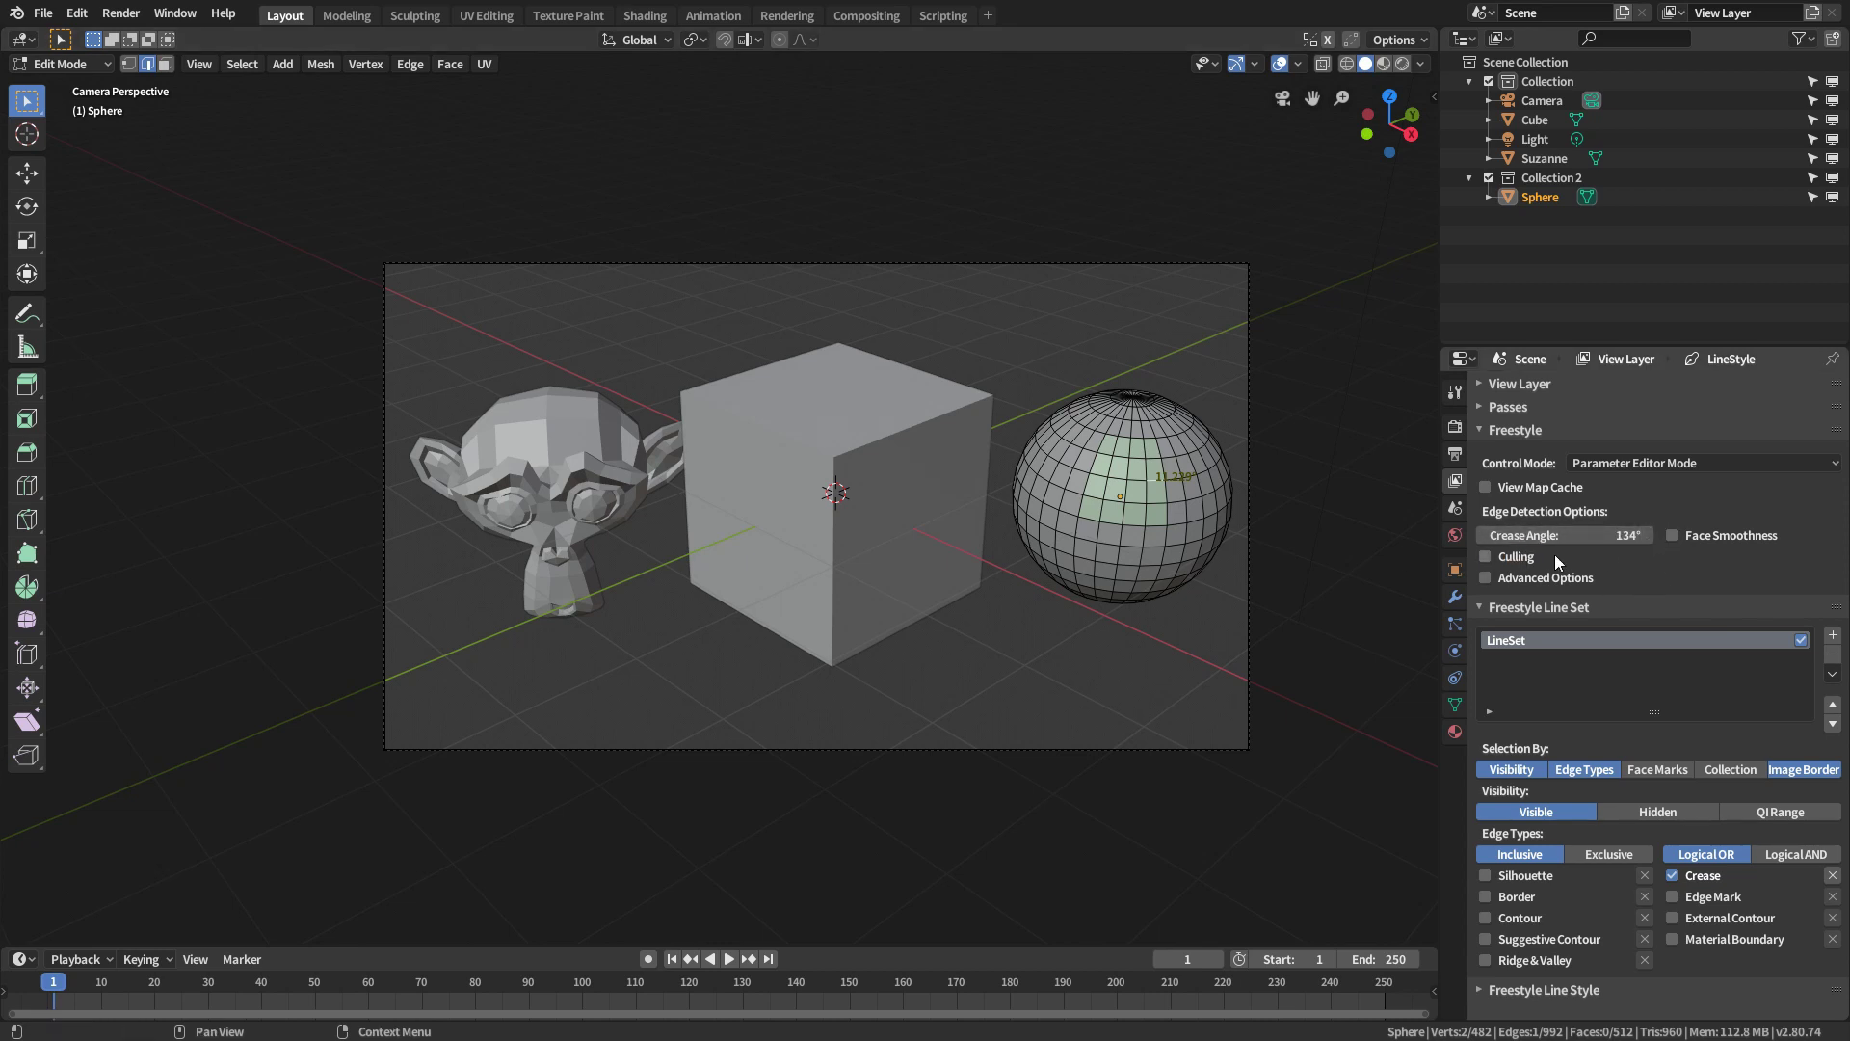
key(Tab)
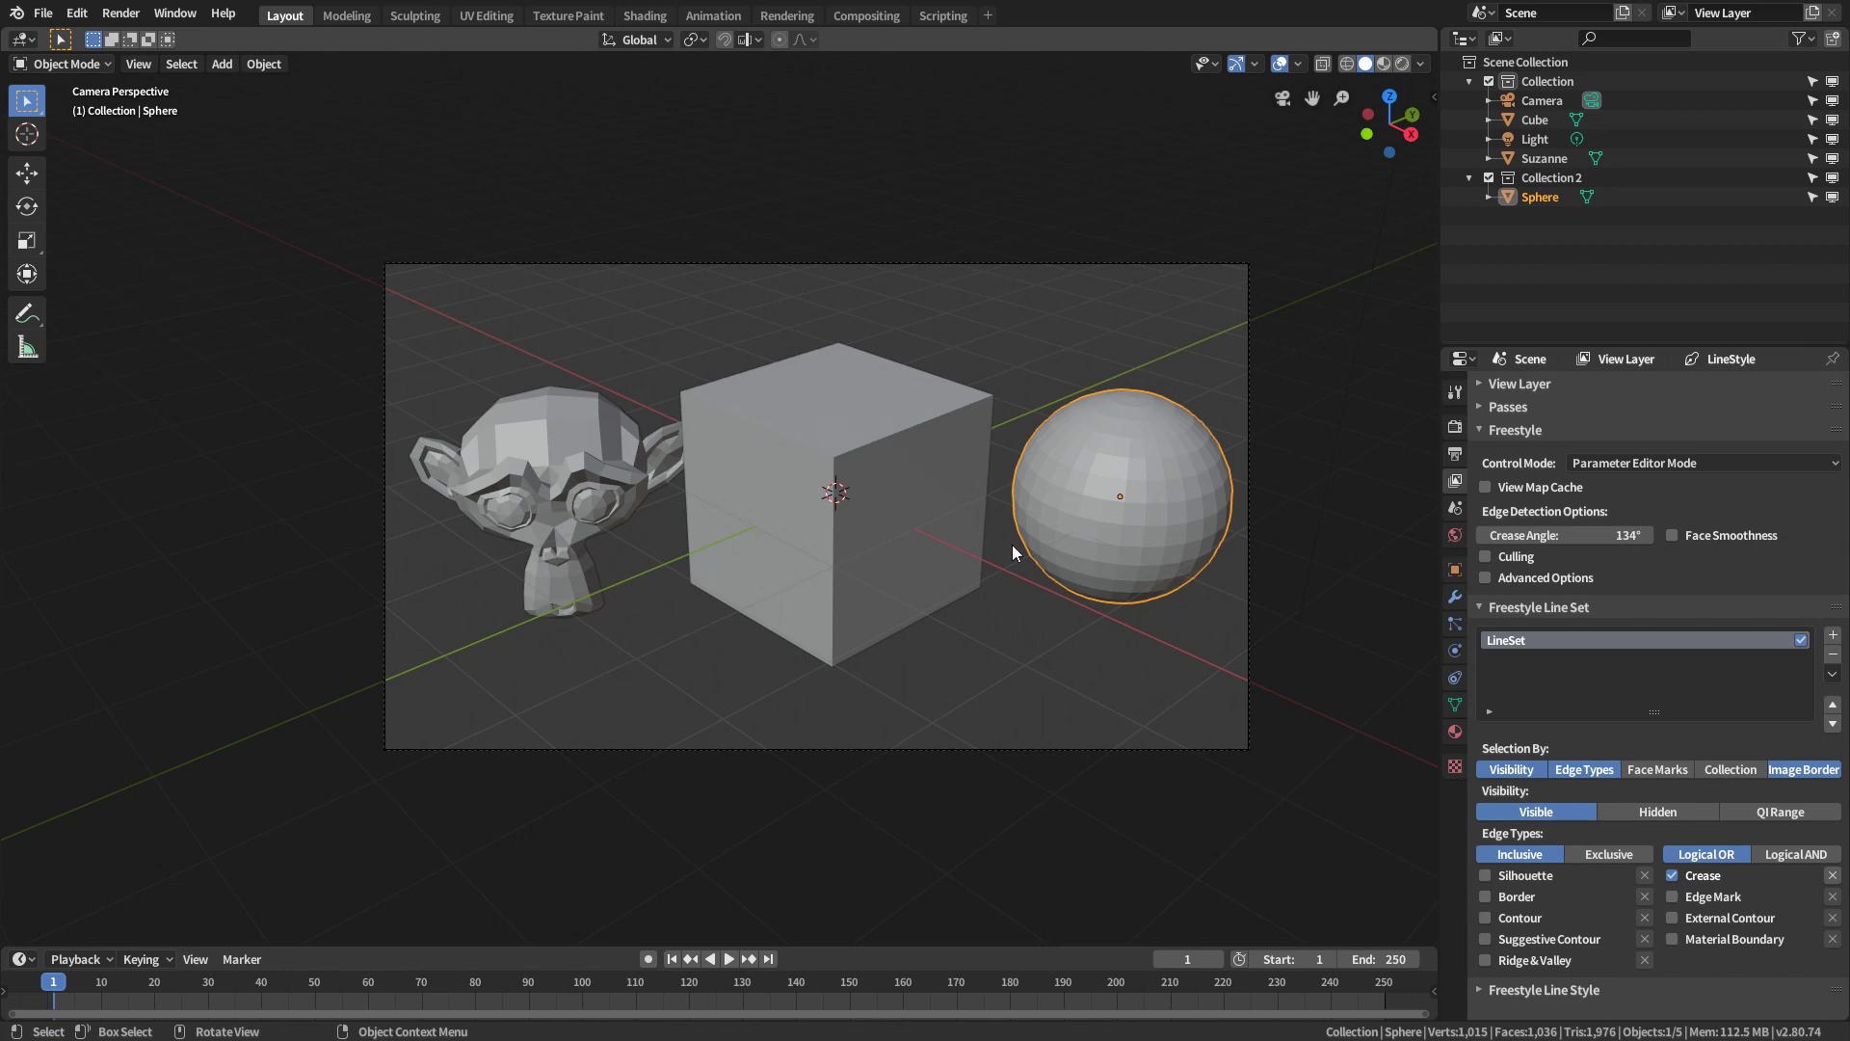
Render the scene with only Crease edges, enable Silhouette as well, and render again
key(F12)
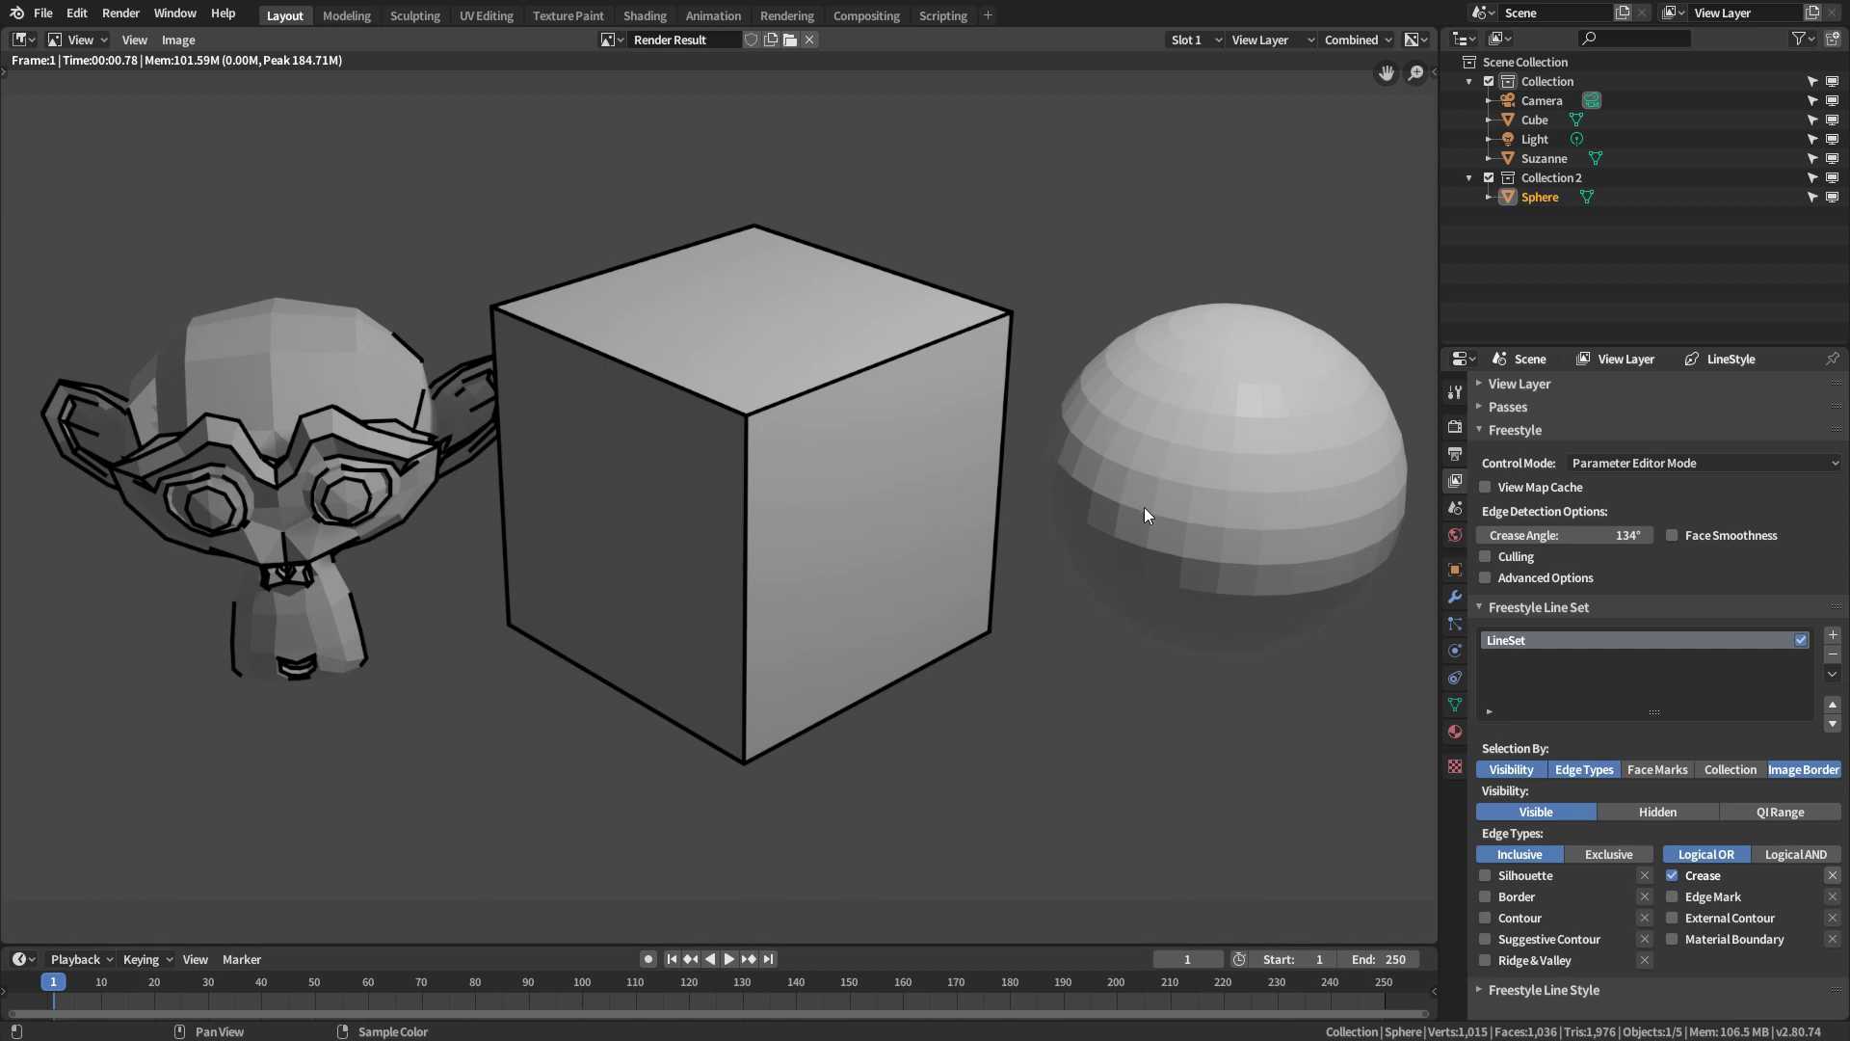
click(1488, 876)
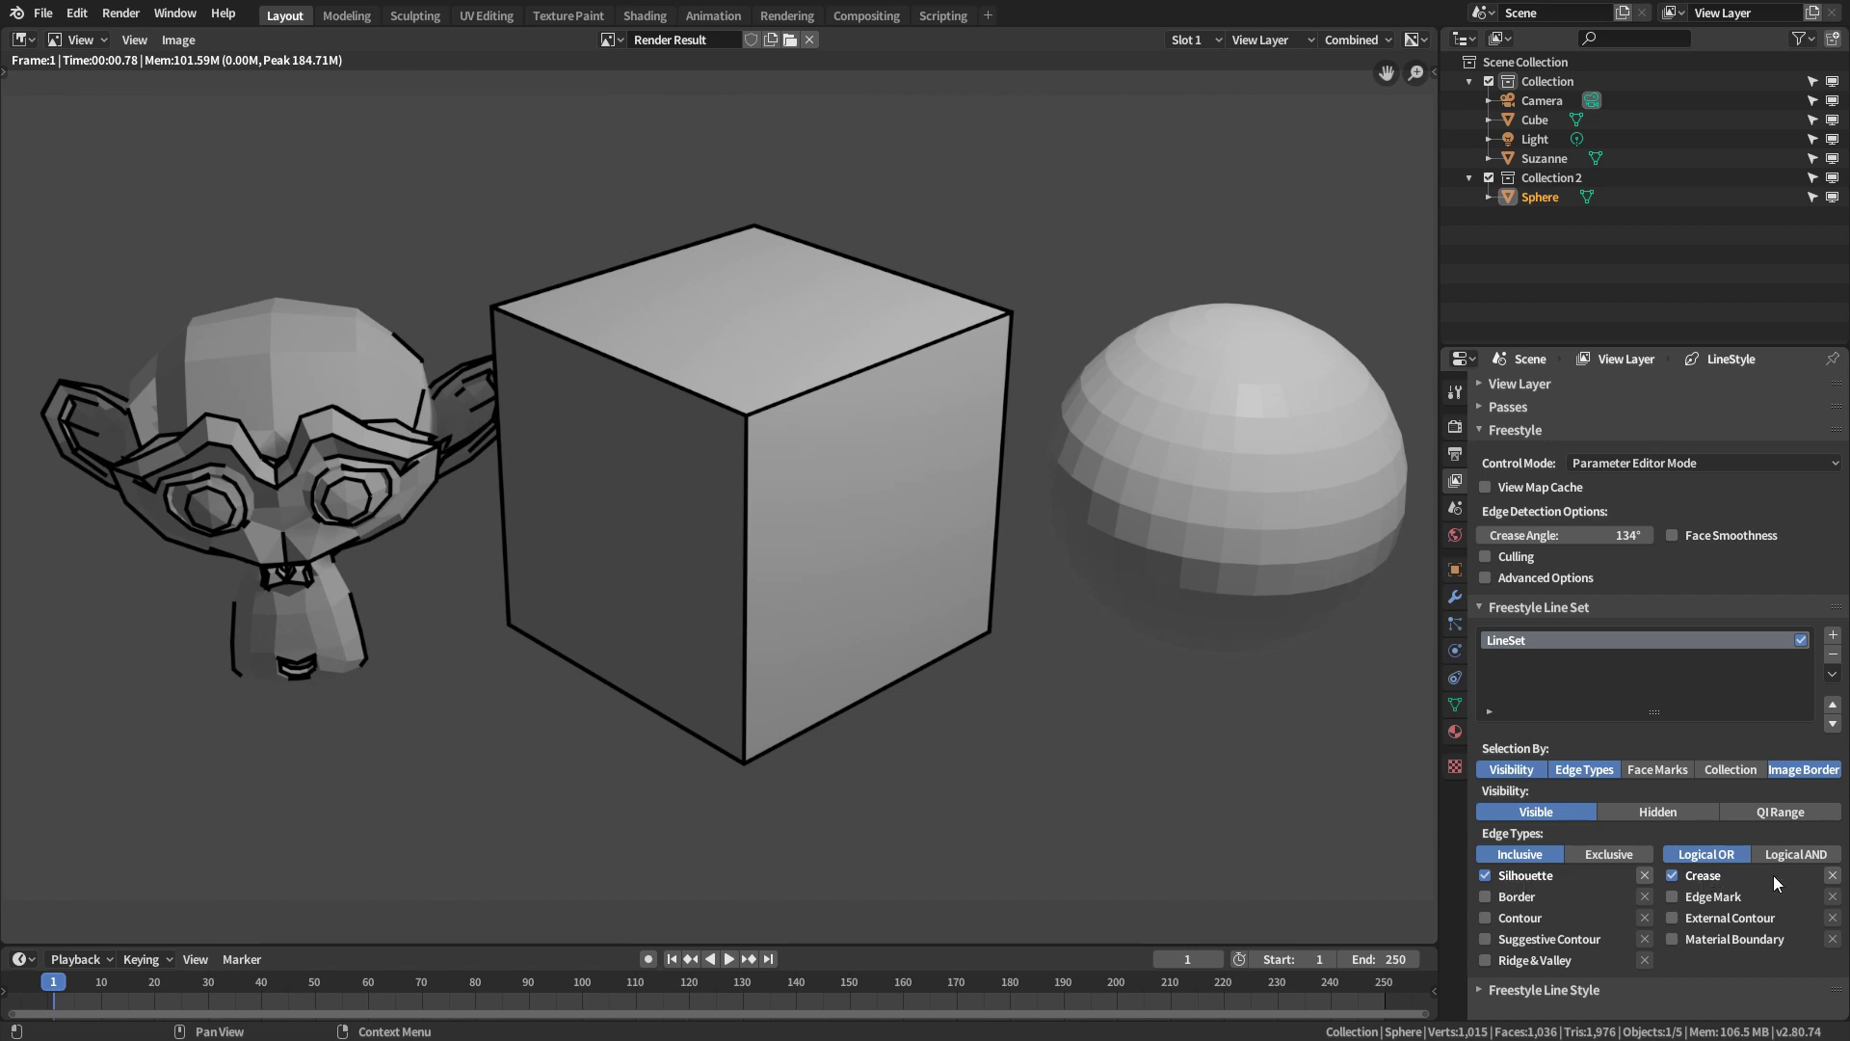
key(F12)
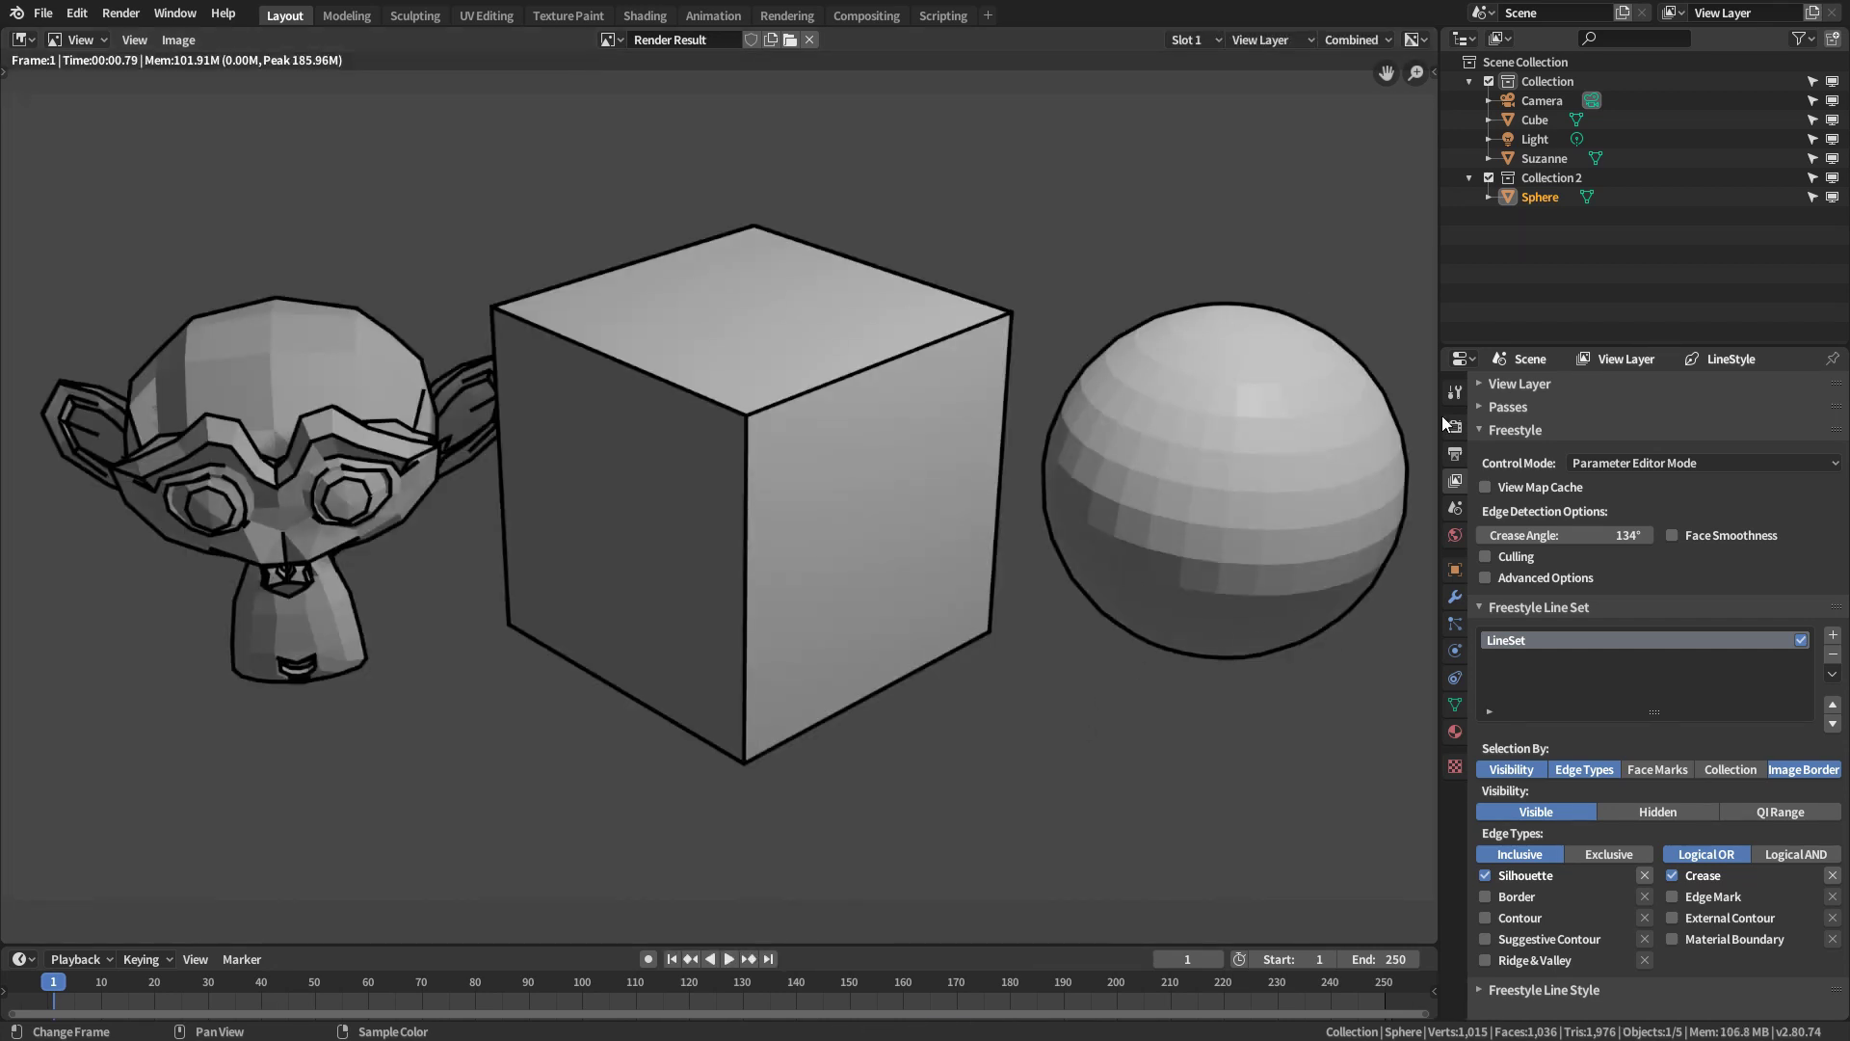
Render the Silhouette and Crease edges, switch their combination to Logical AND, and render again
key(F12)
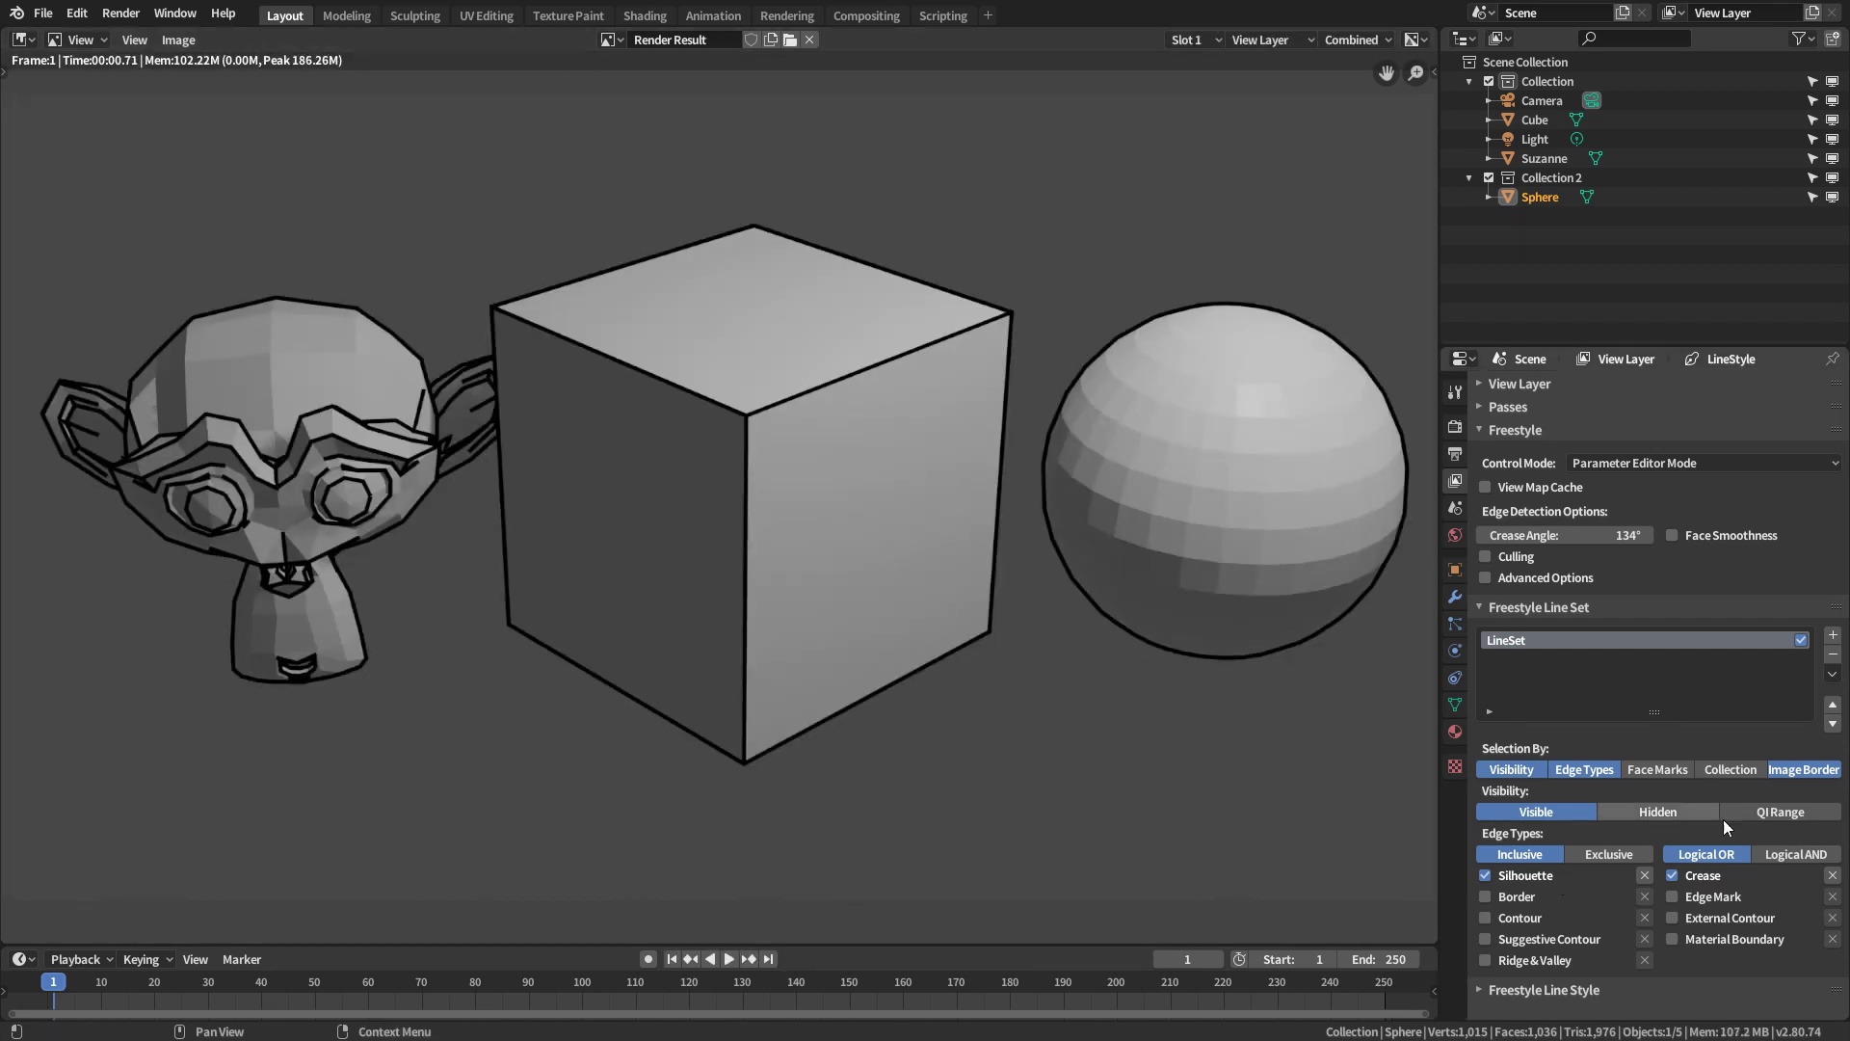
click(1819, 857)
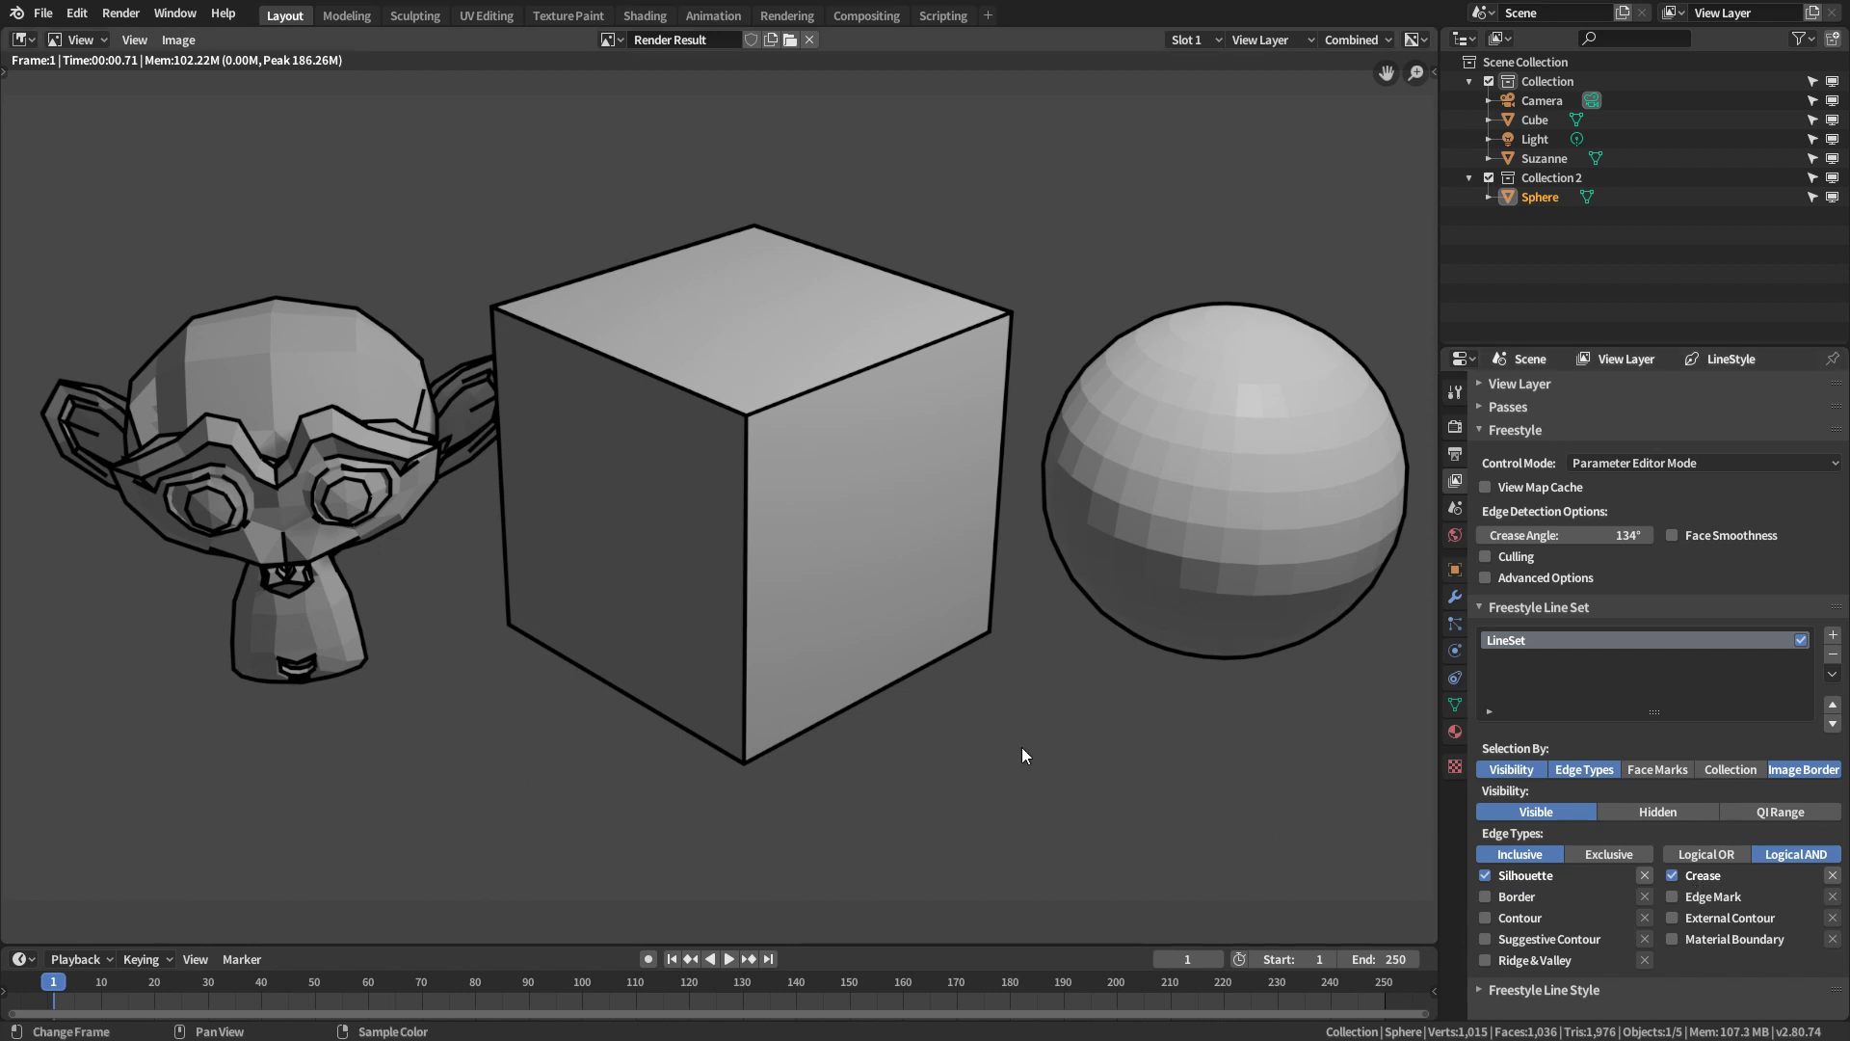
key(F12)
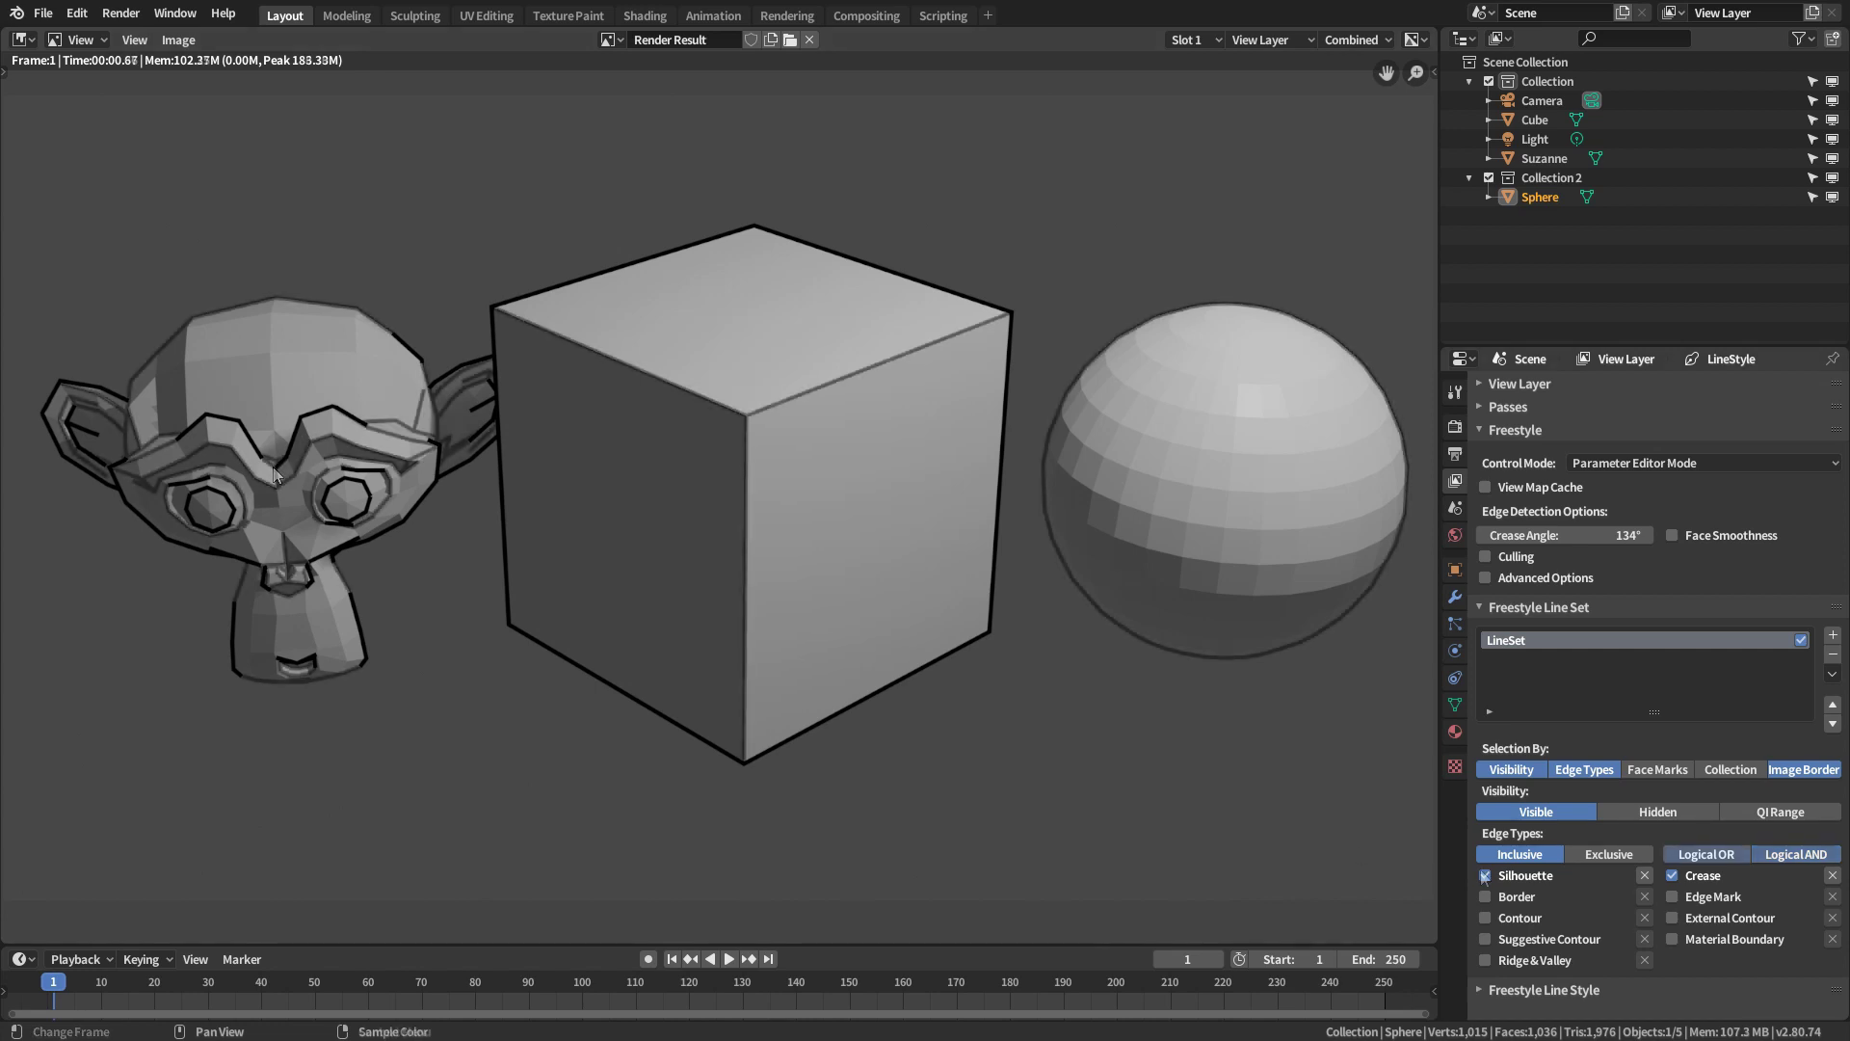
Set the edge type combination to Logical OR with only Border enabled, and render the scene
click(1492, 876)
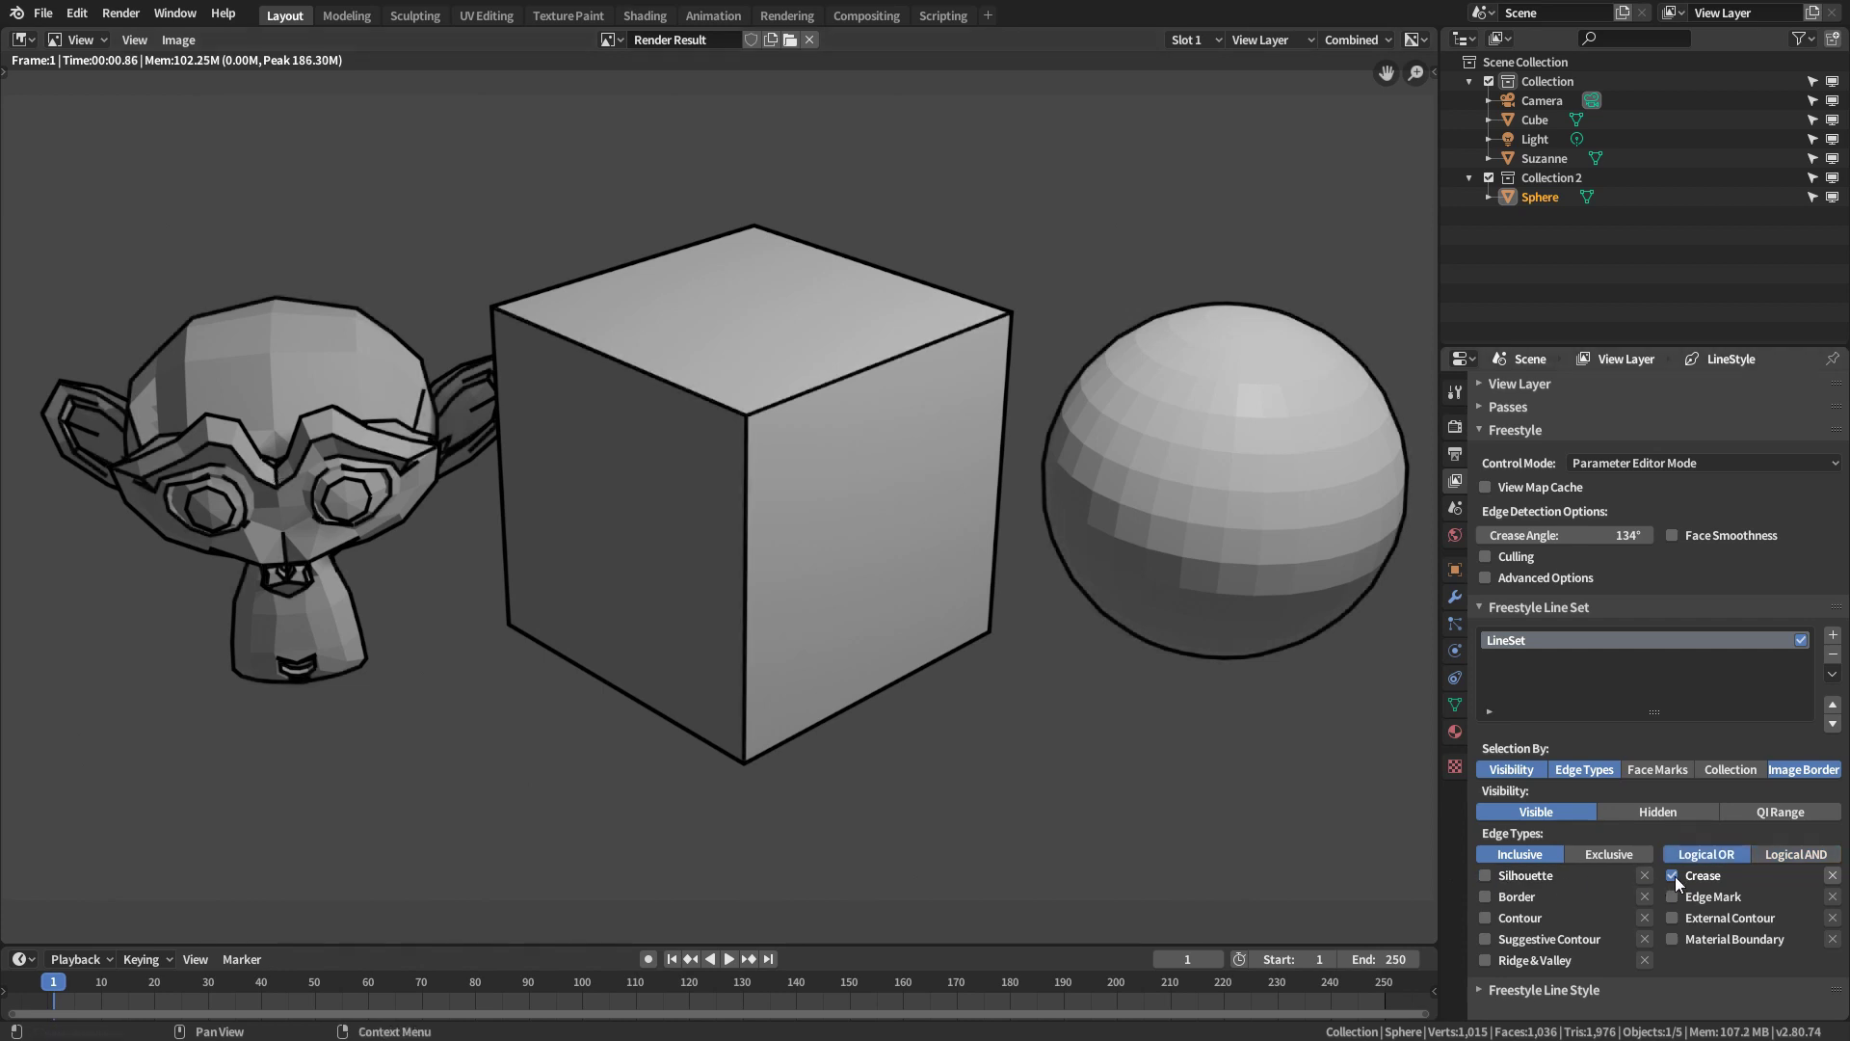
click(1673, 876)
click(1486, 897)
key(F12)
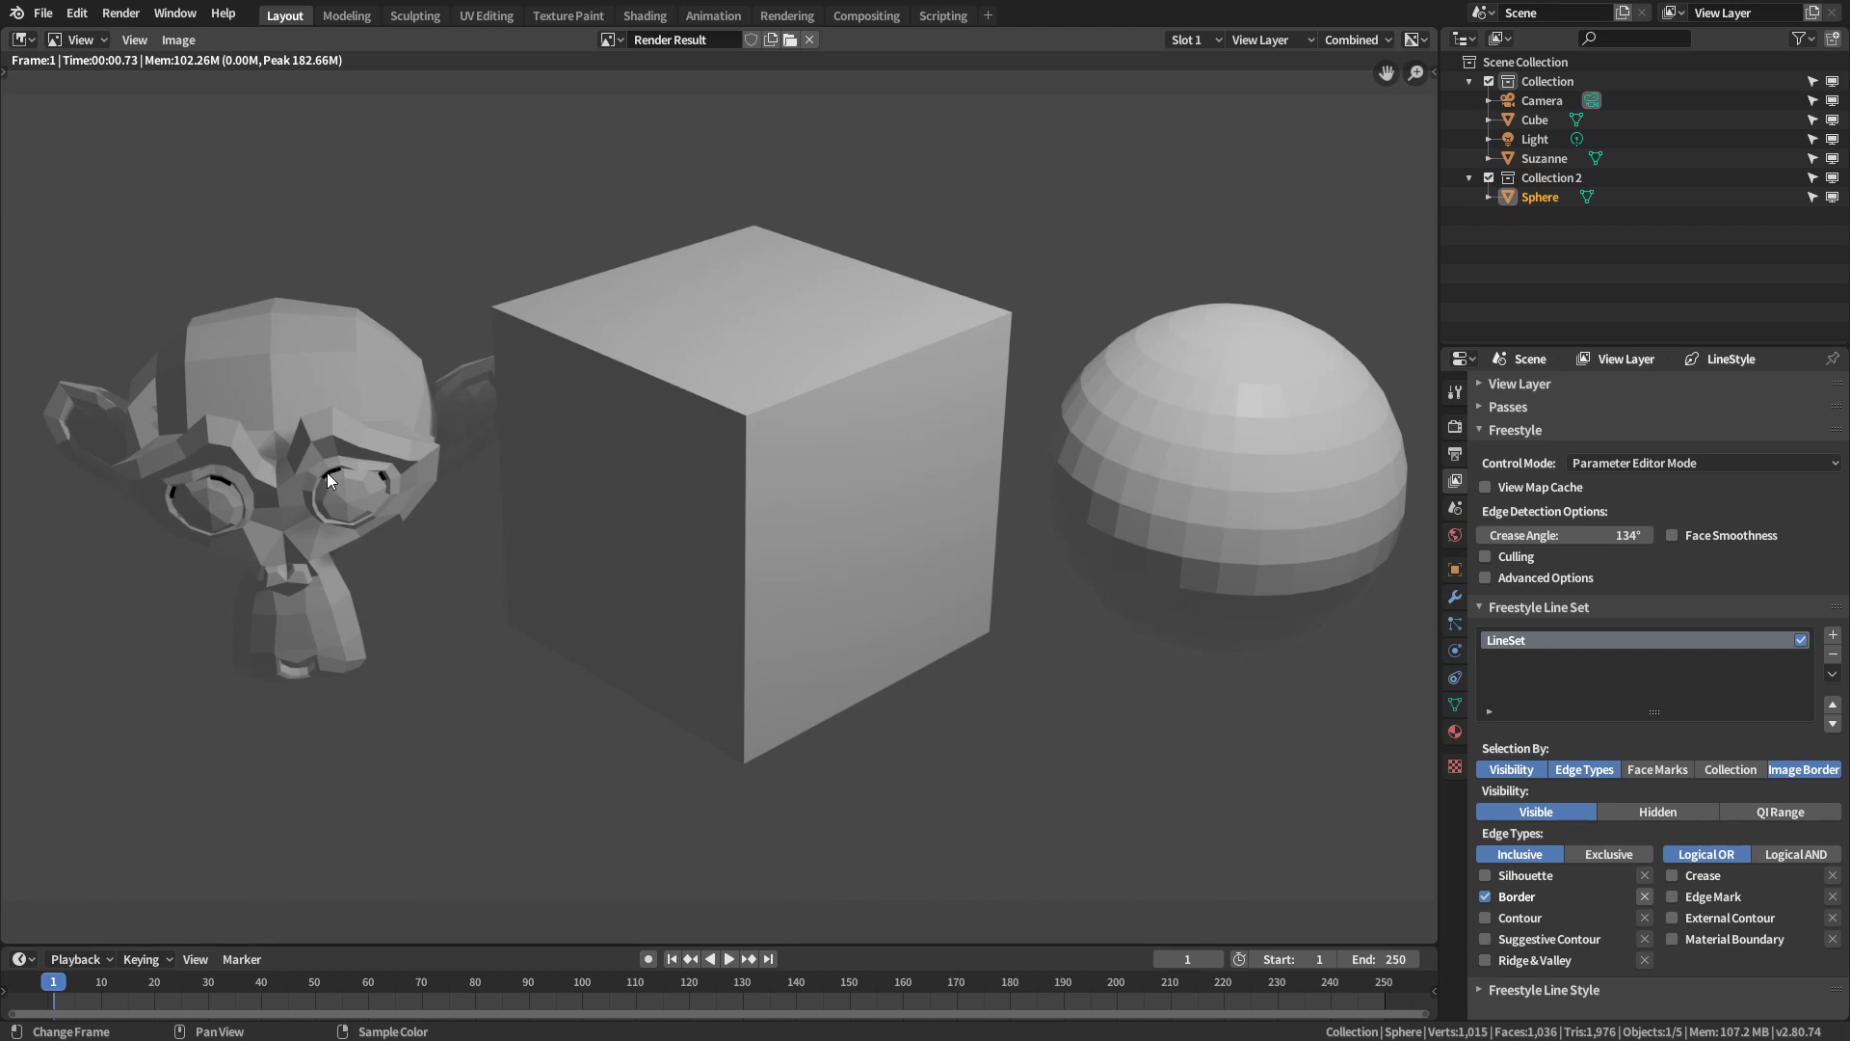
key(Escape)
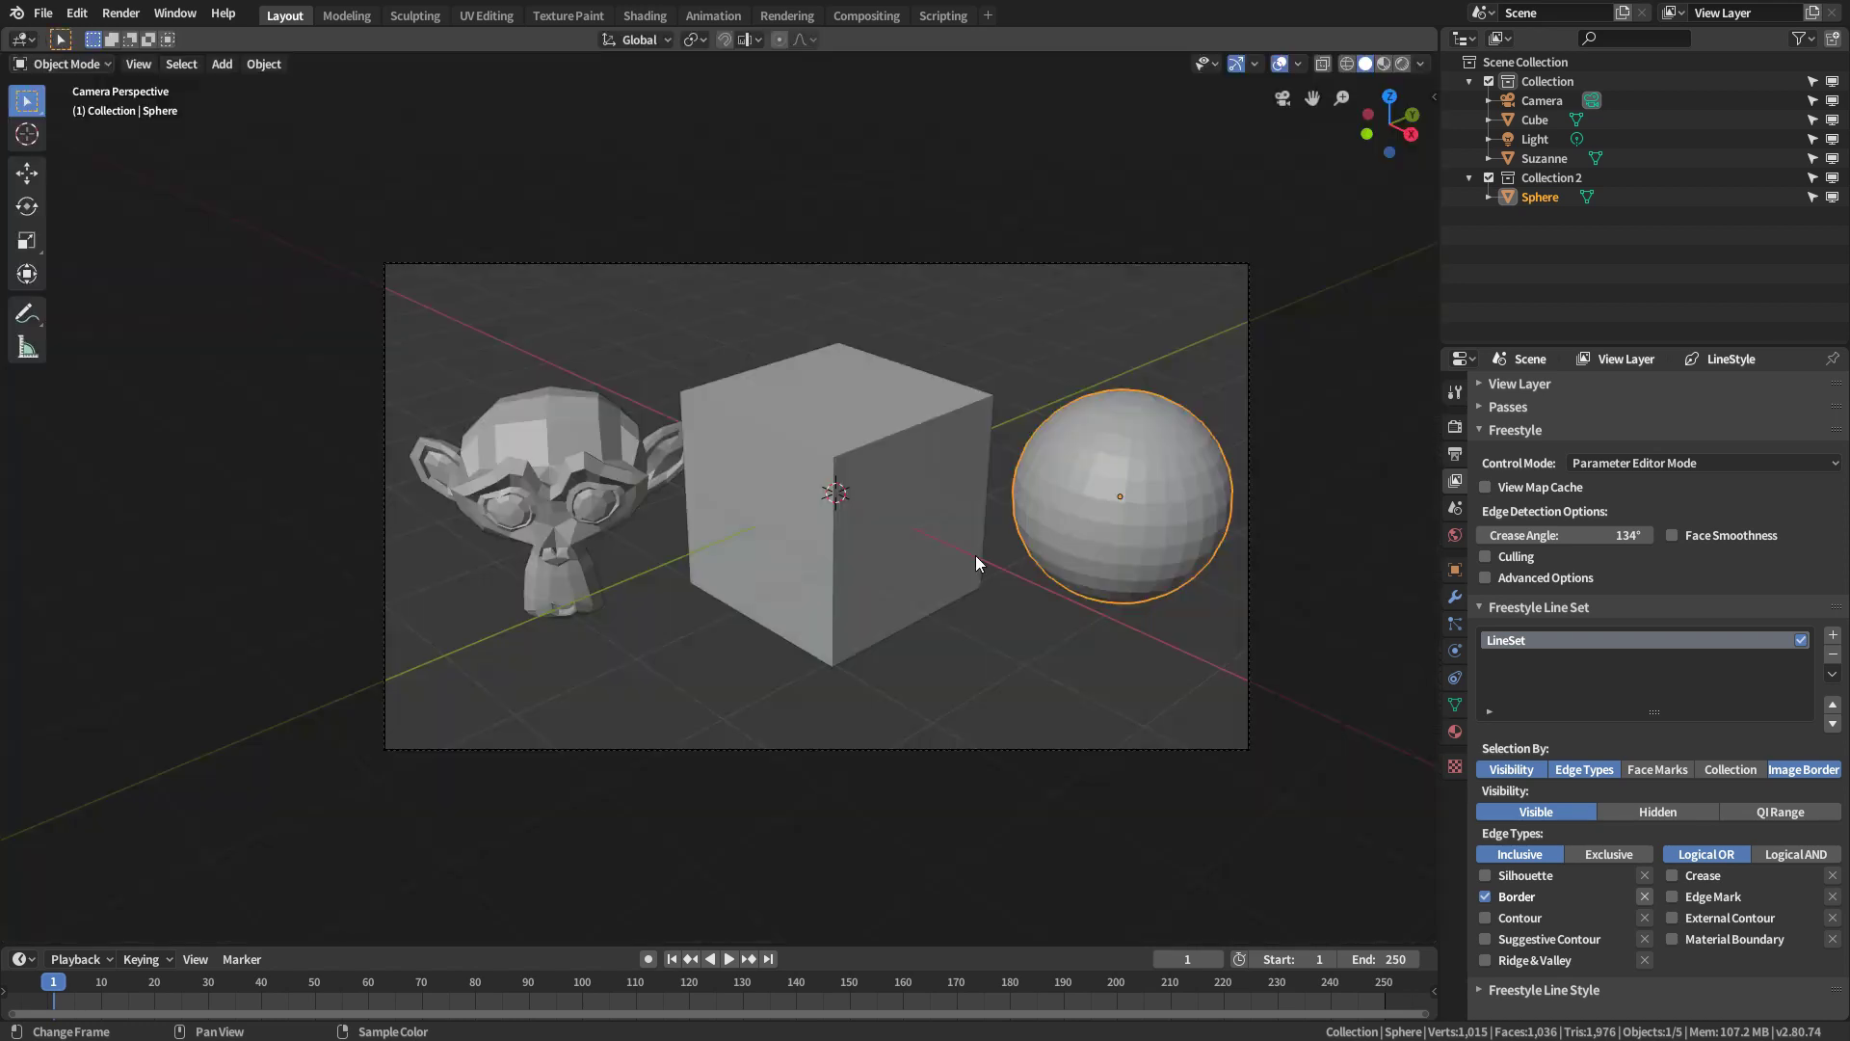
Select the linked eyeball mesh beside the cube in Suzanne's Edit Mode and turn off the Edge Angle overlay
scroll(634, 537, up, 5)
shift+middle_drag(505, 542, 638, 510)
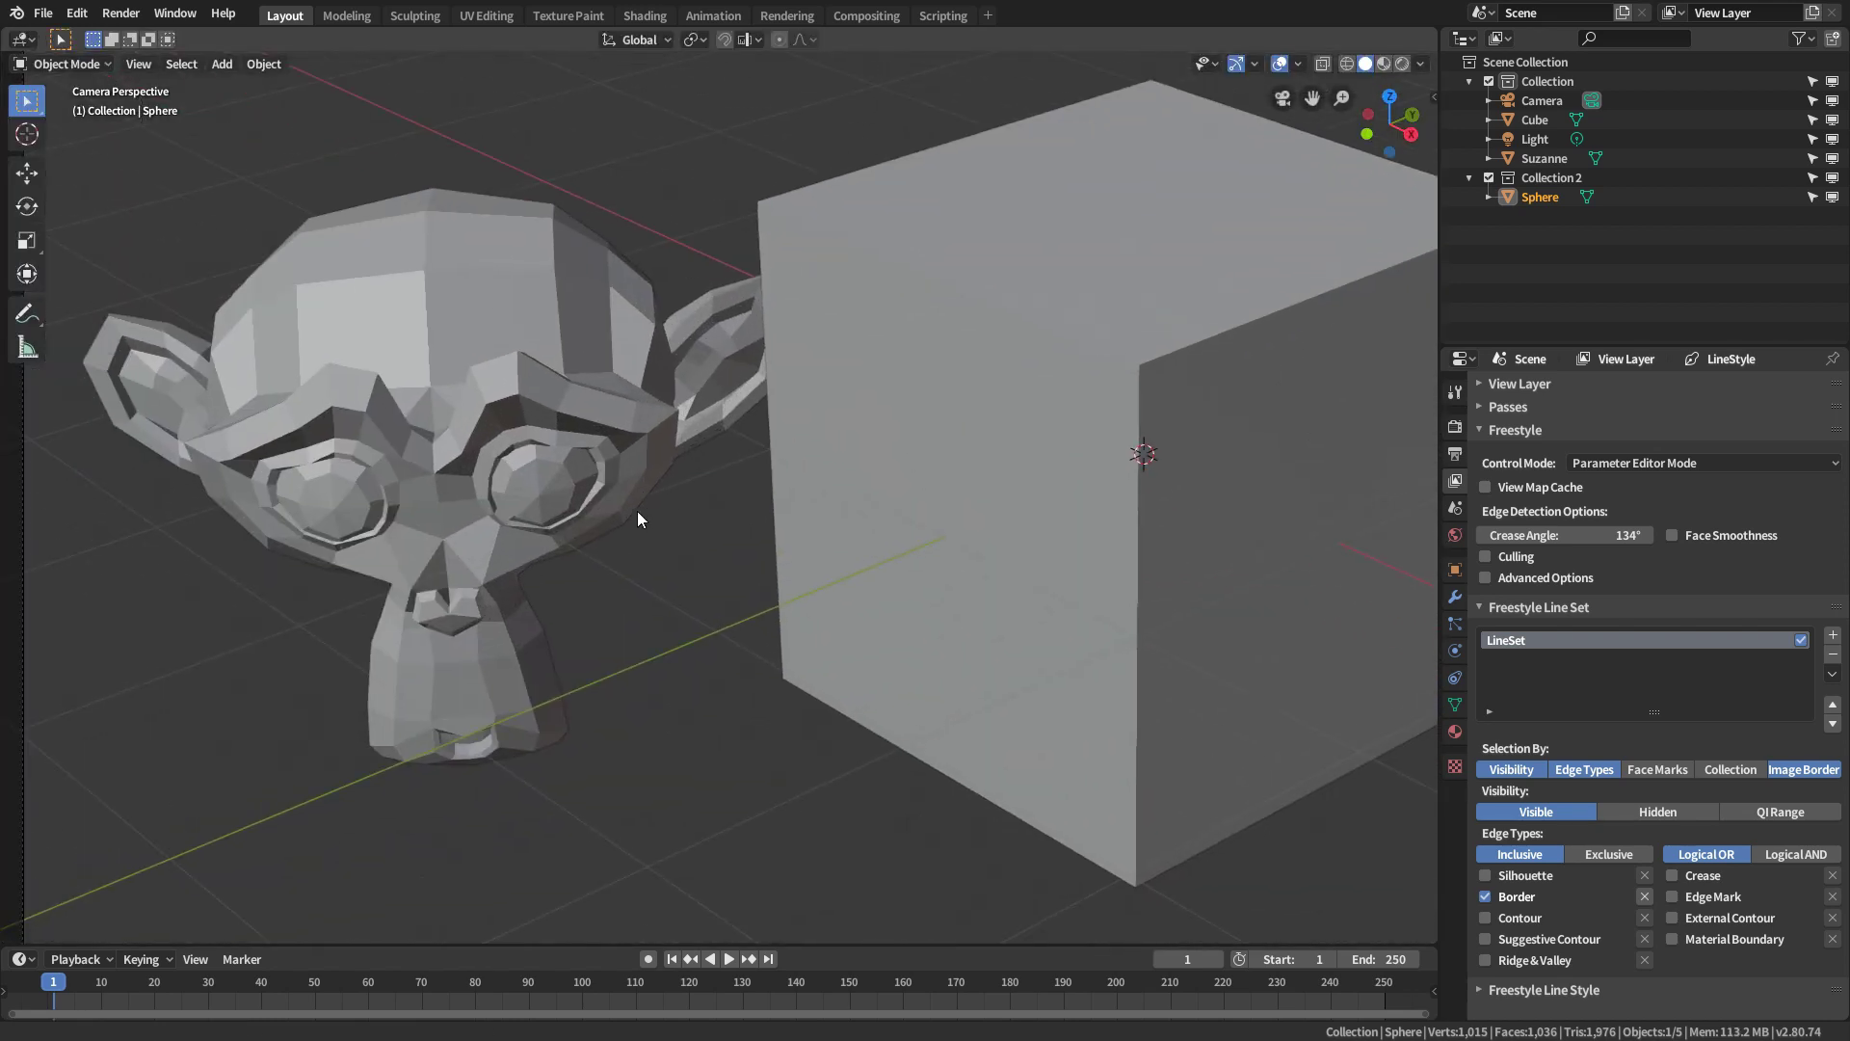
click(534, 454)
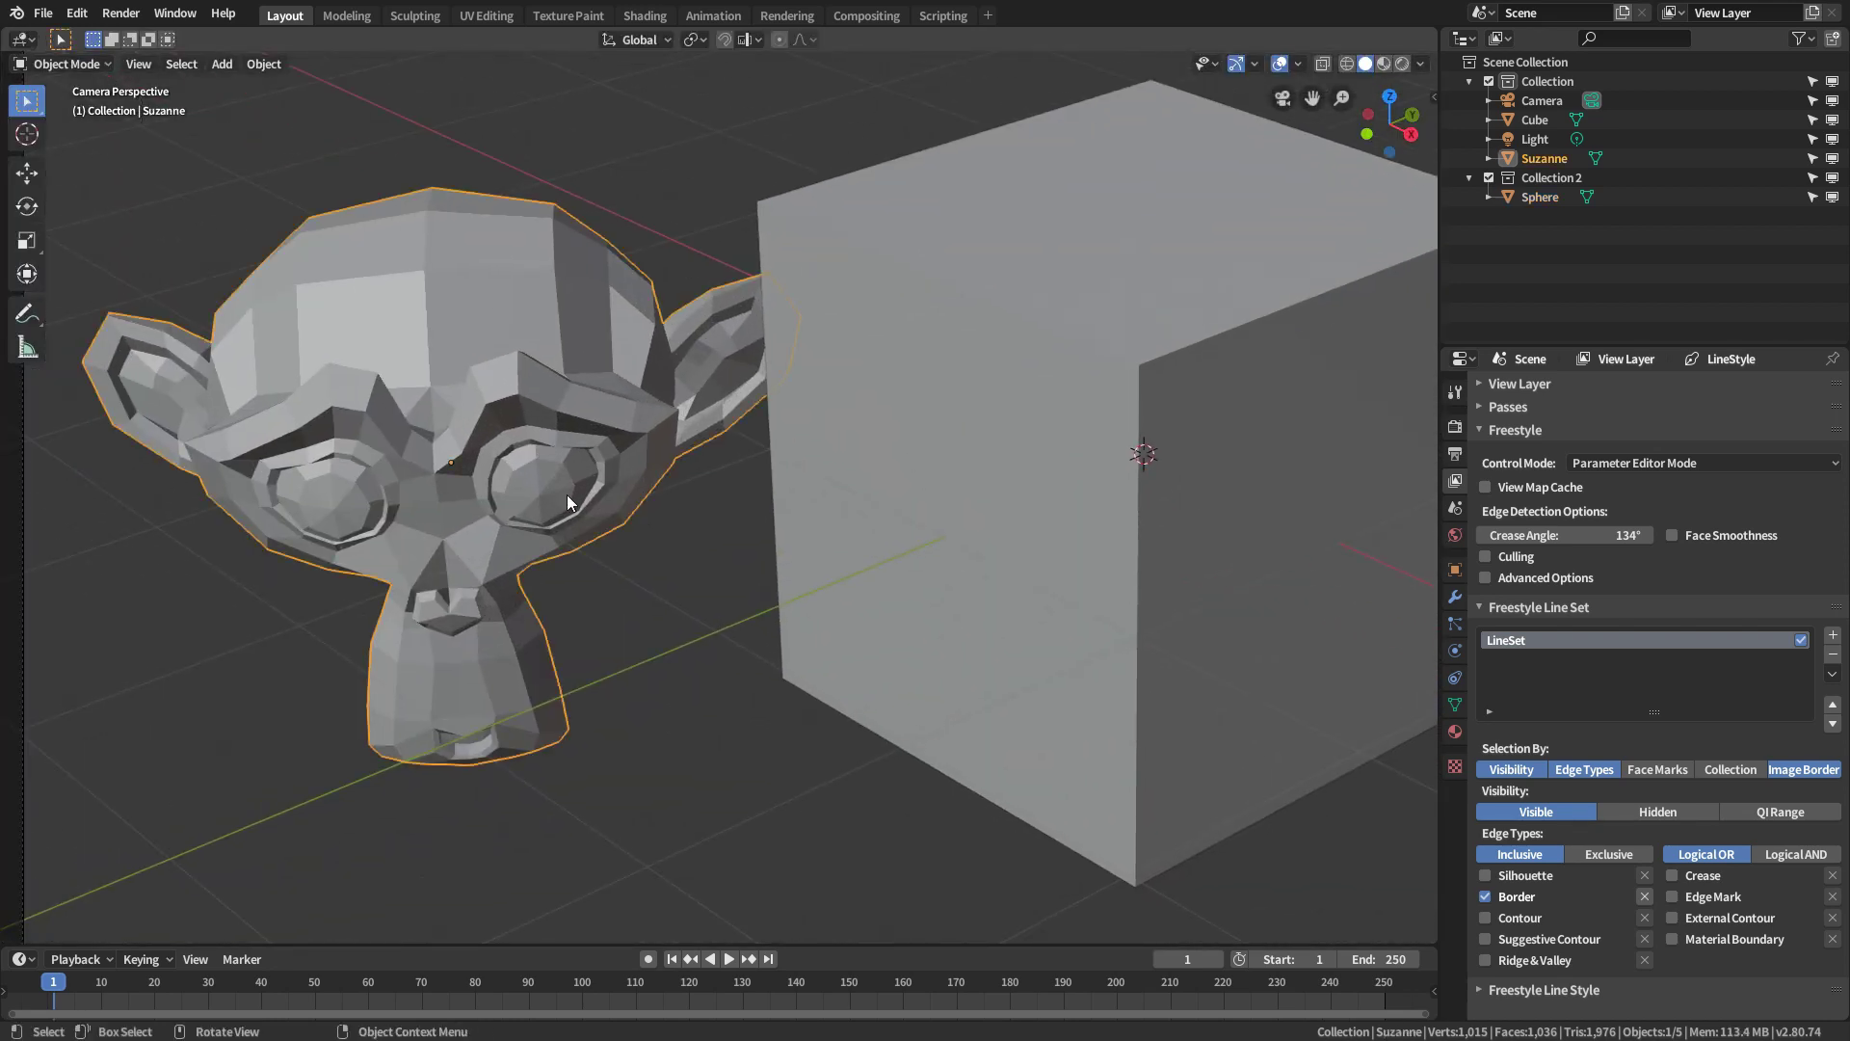
key(Tab)
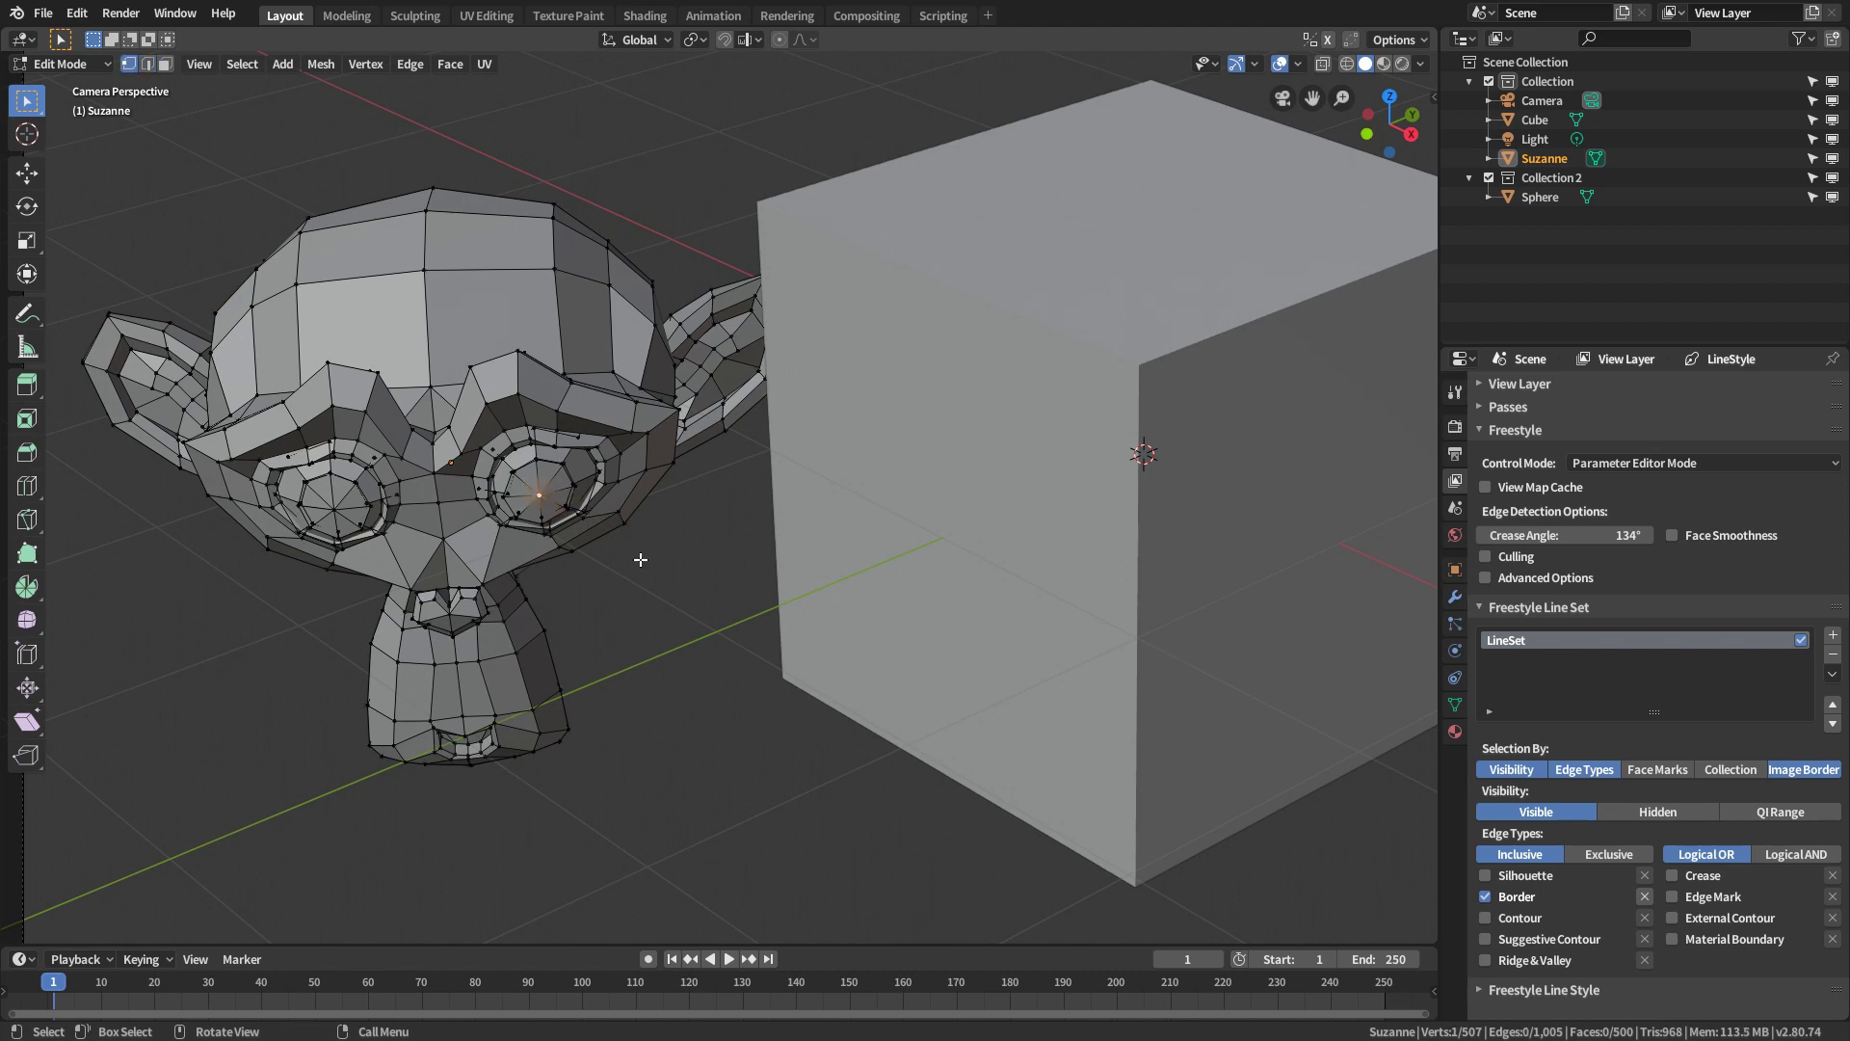
key(ctrl+l)
click(1298, 64)
click(1195, 734)
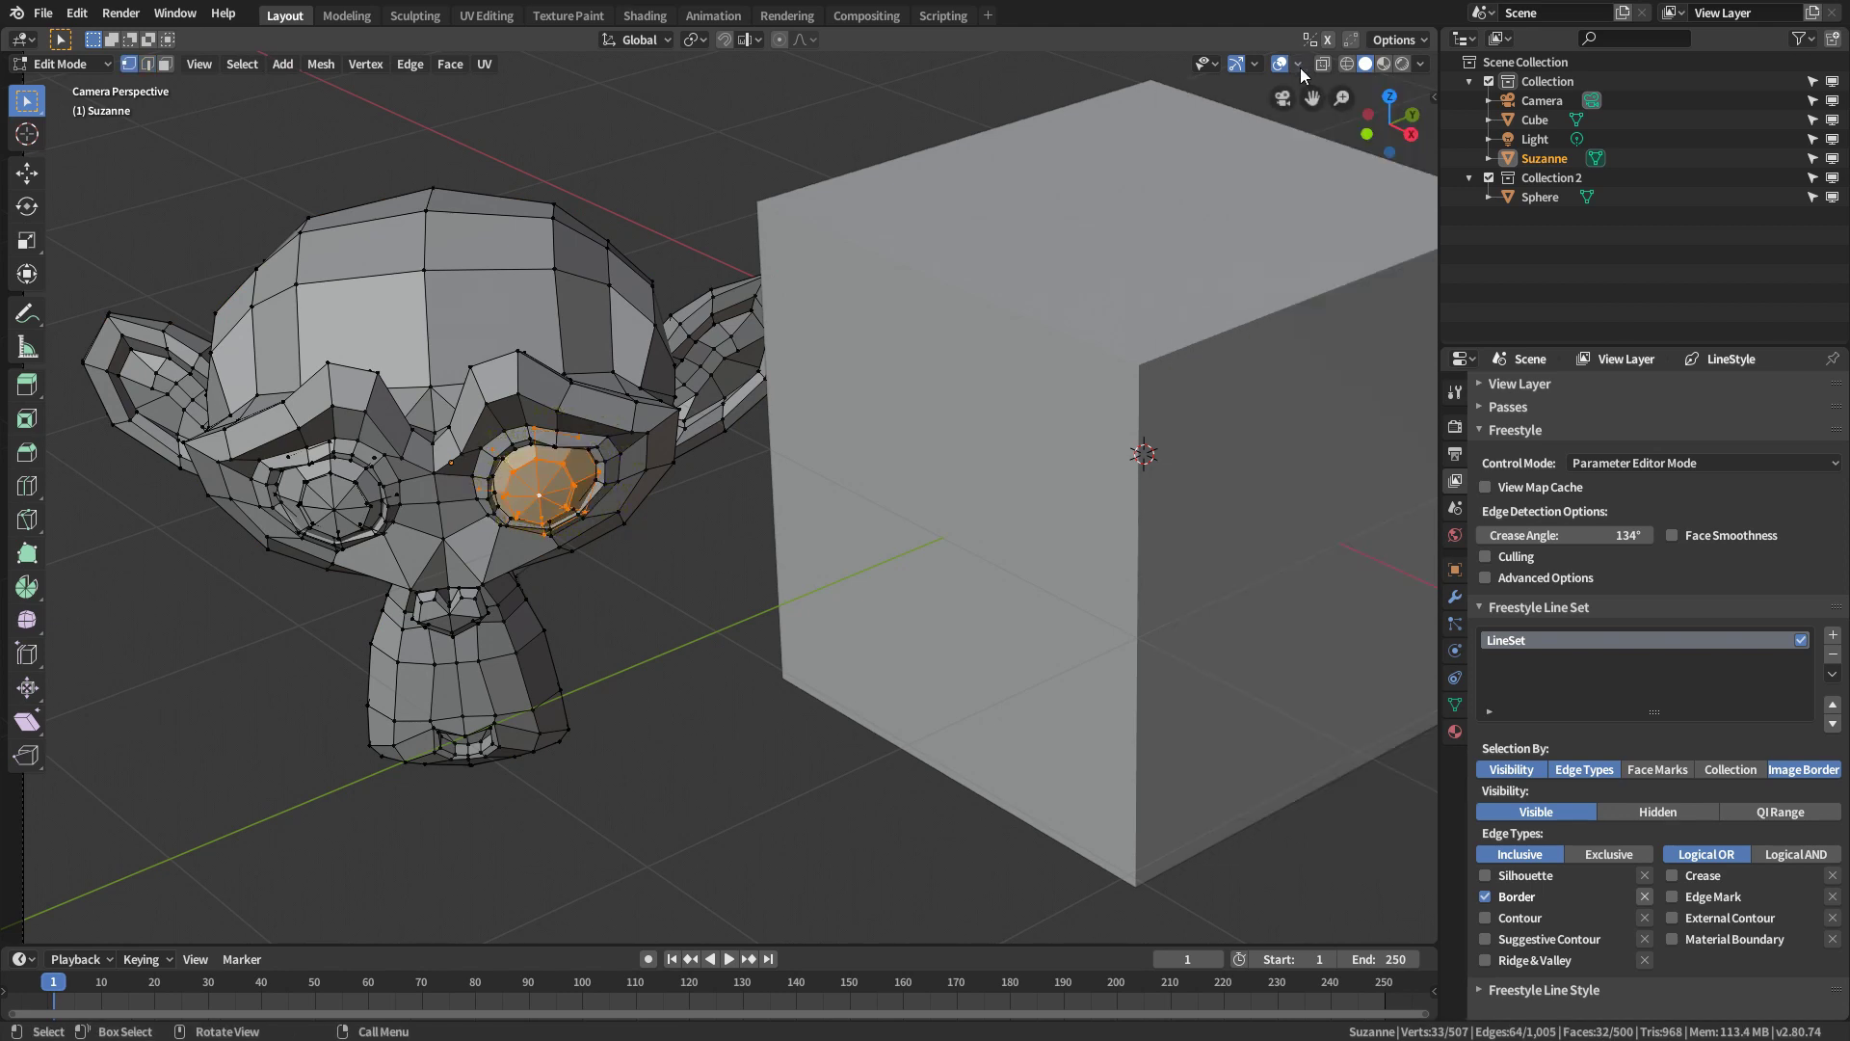
Move the selected eyeball out of Suzanne's head towards the cube and inspect its open back
key(g)
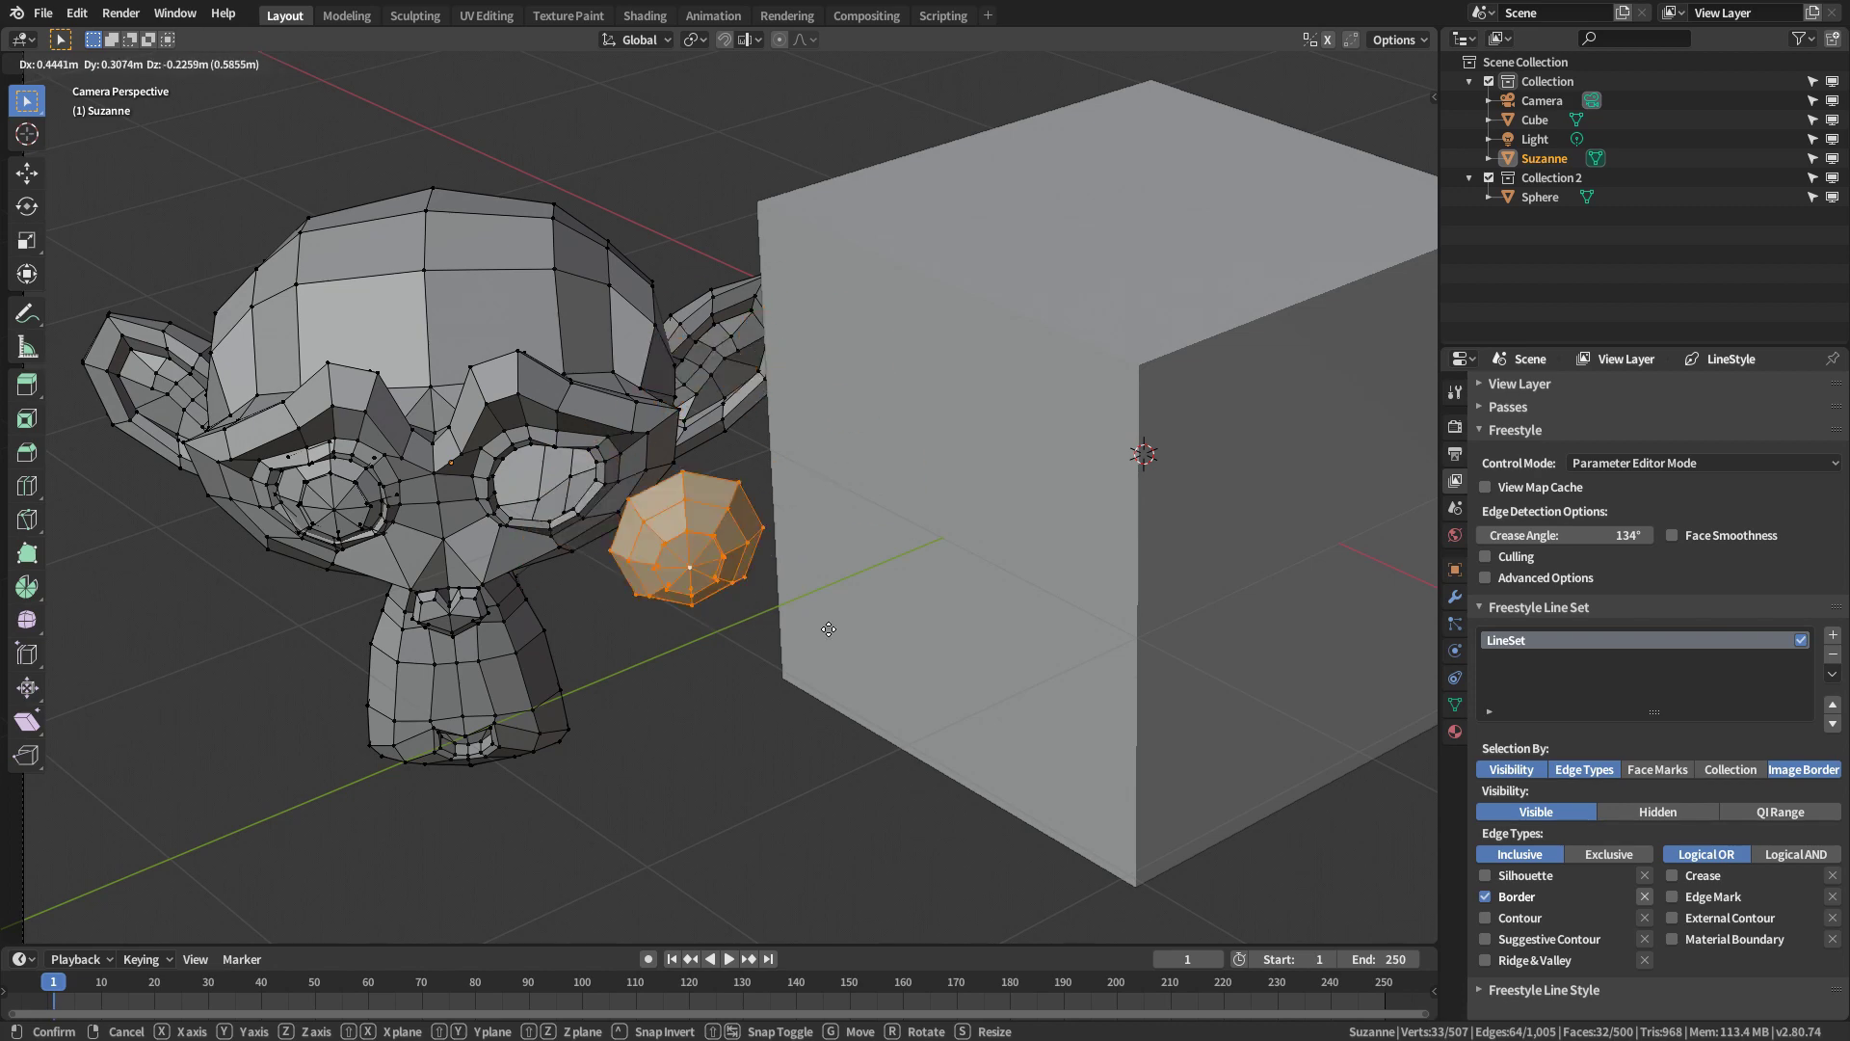
click(771, 665)
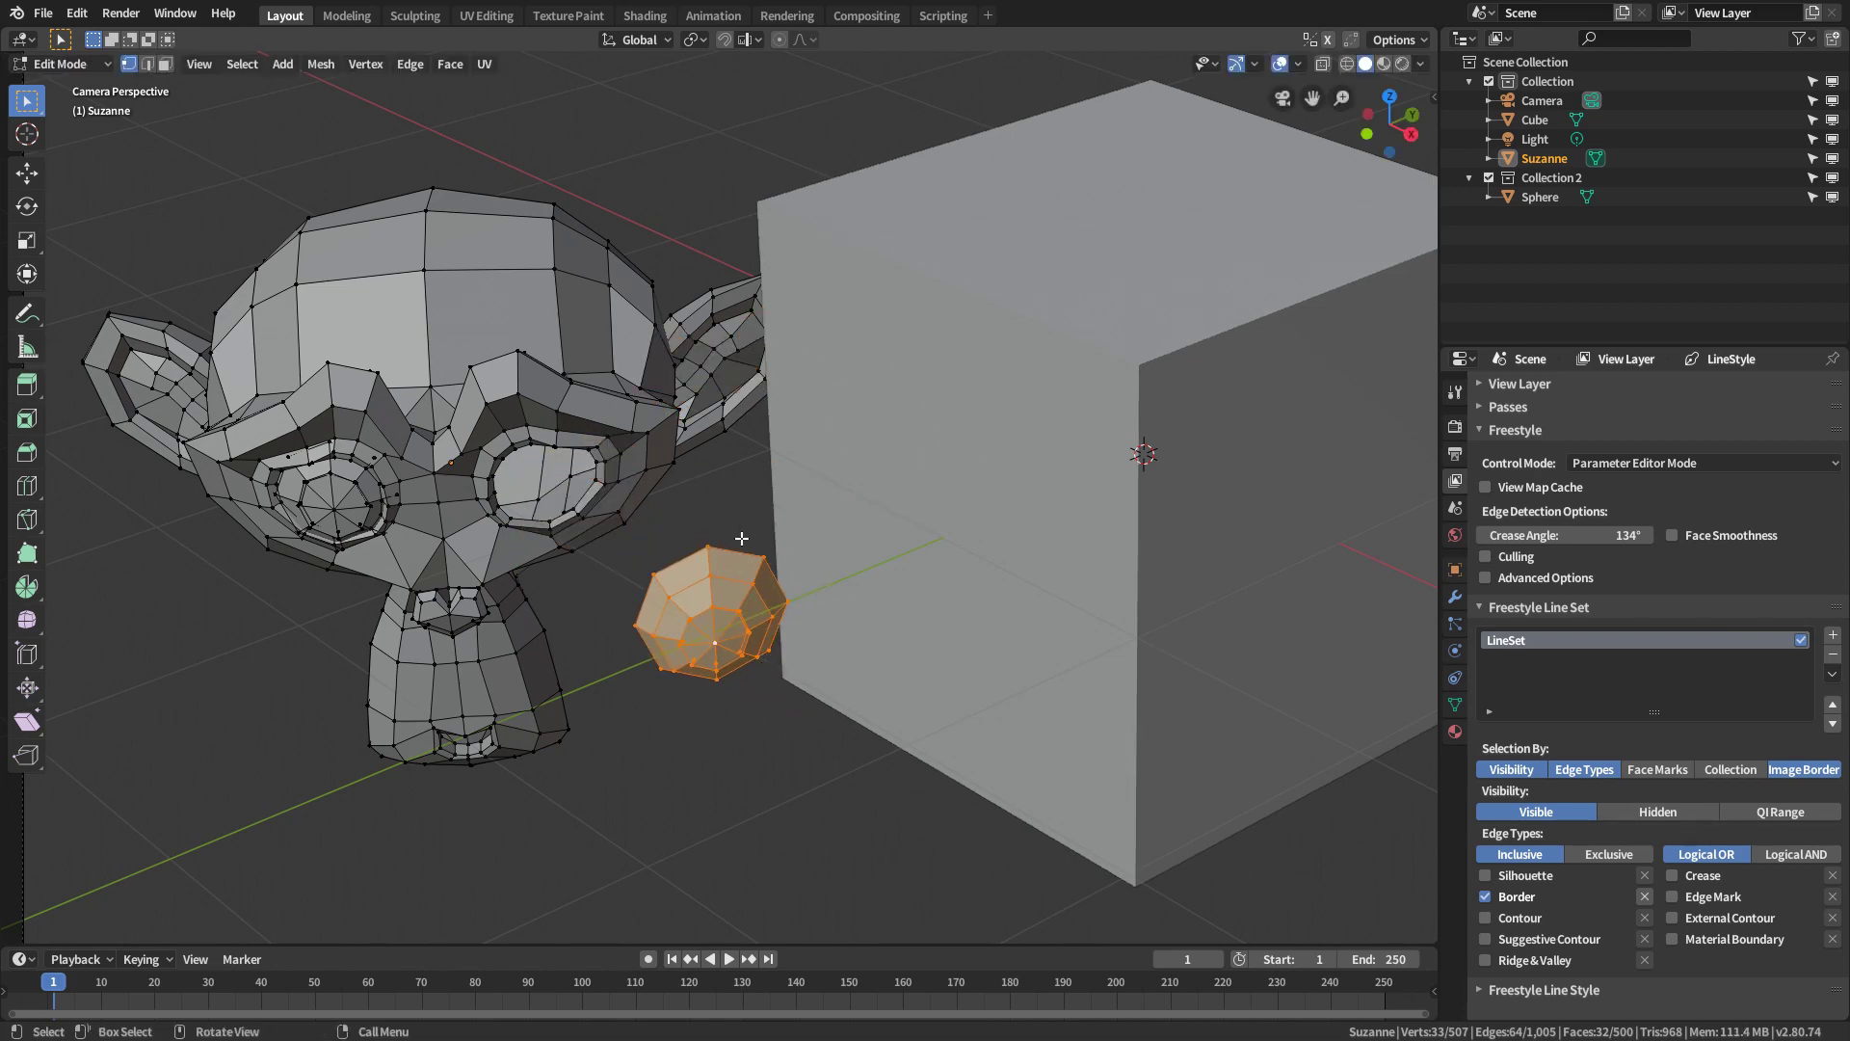
scroll(897, 518, down, 4)
middle_drag(898, 517, 680, 617)
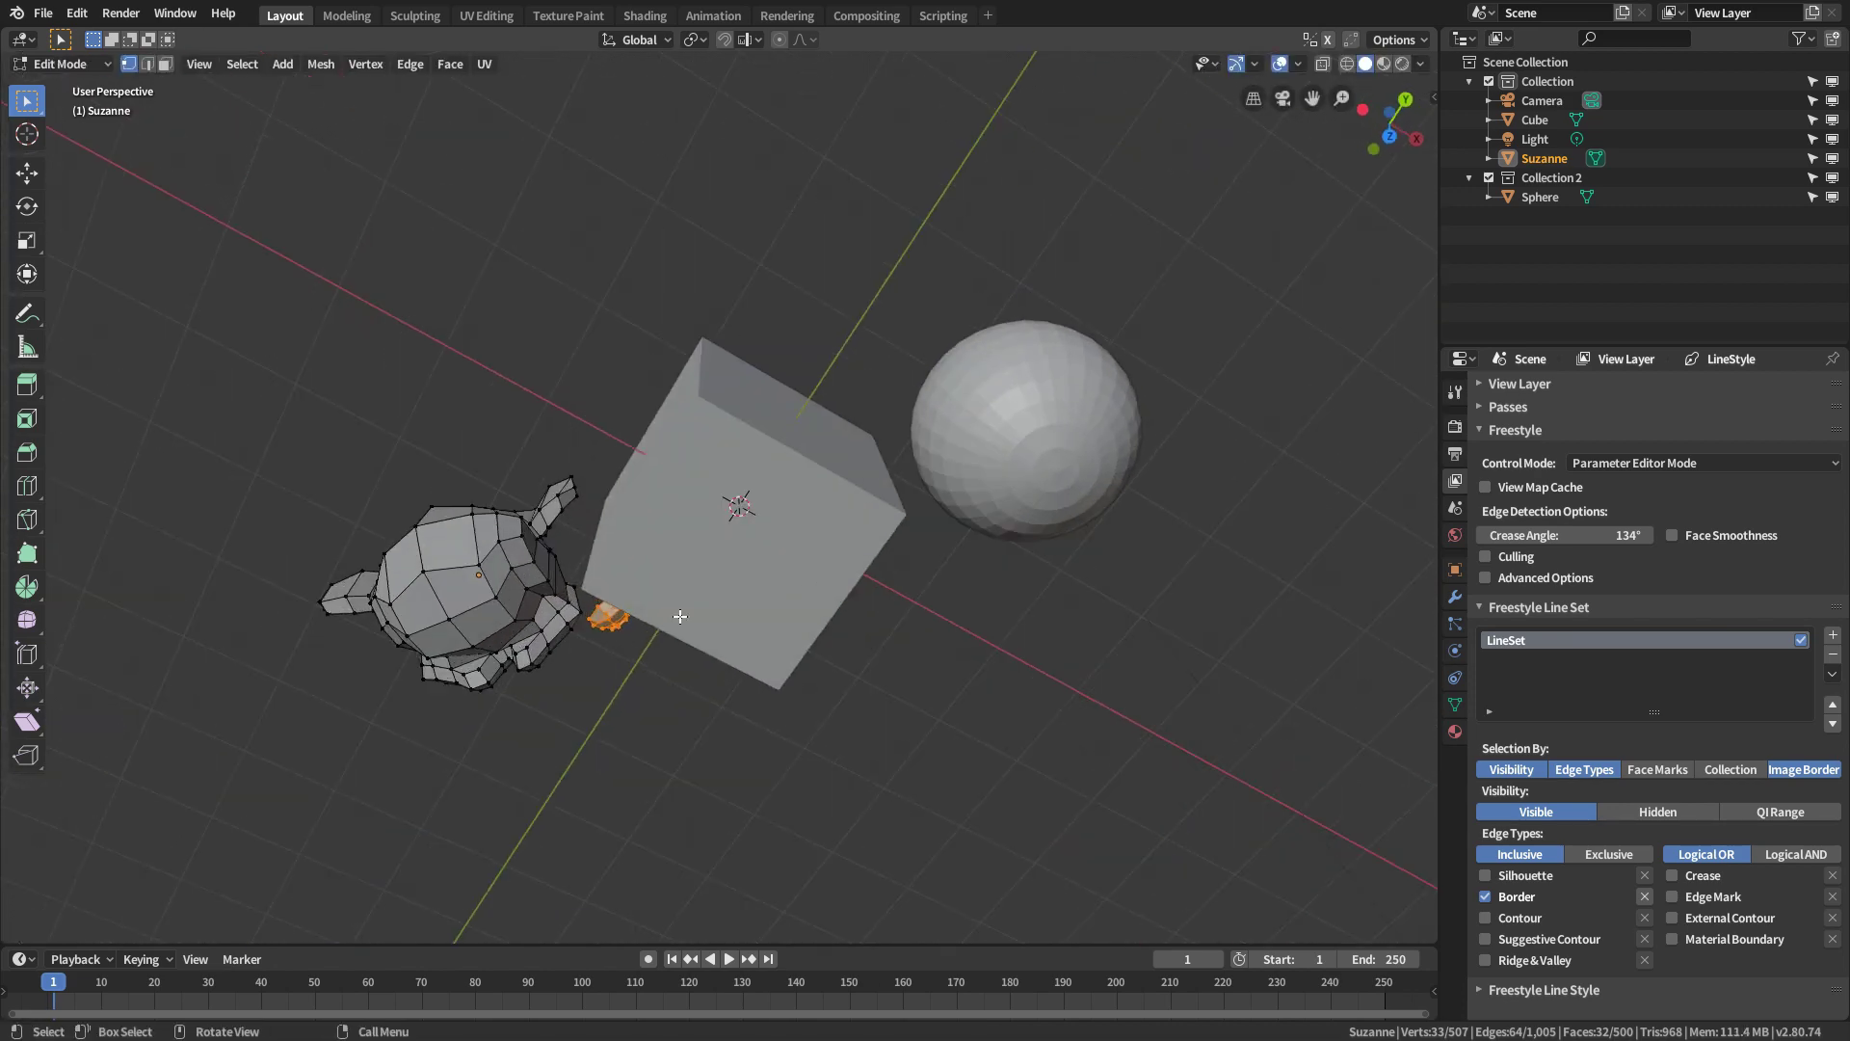
key(KP_Decimal)
middle_drag(611, 690, 748, 343)
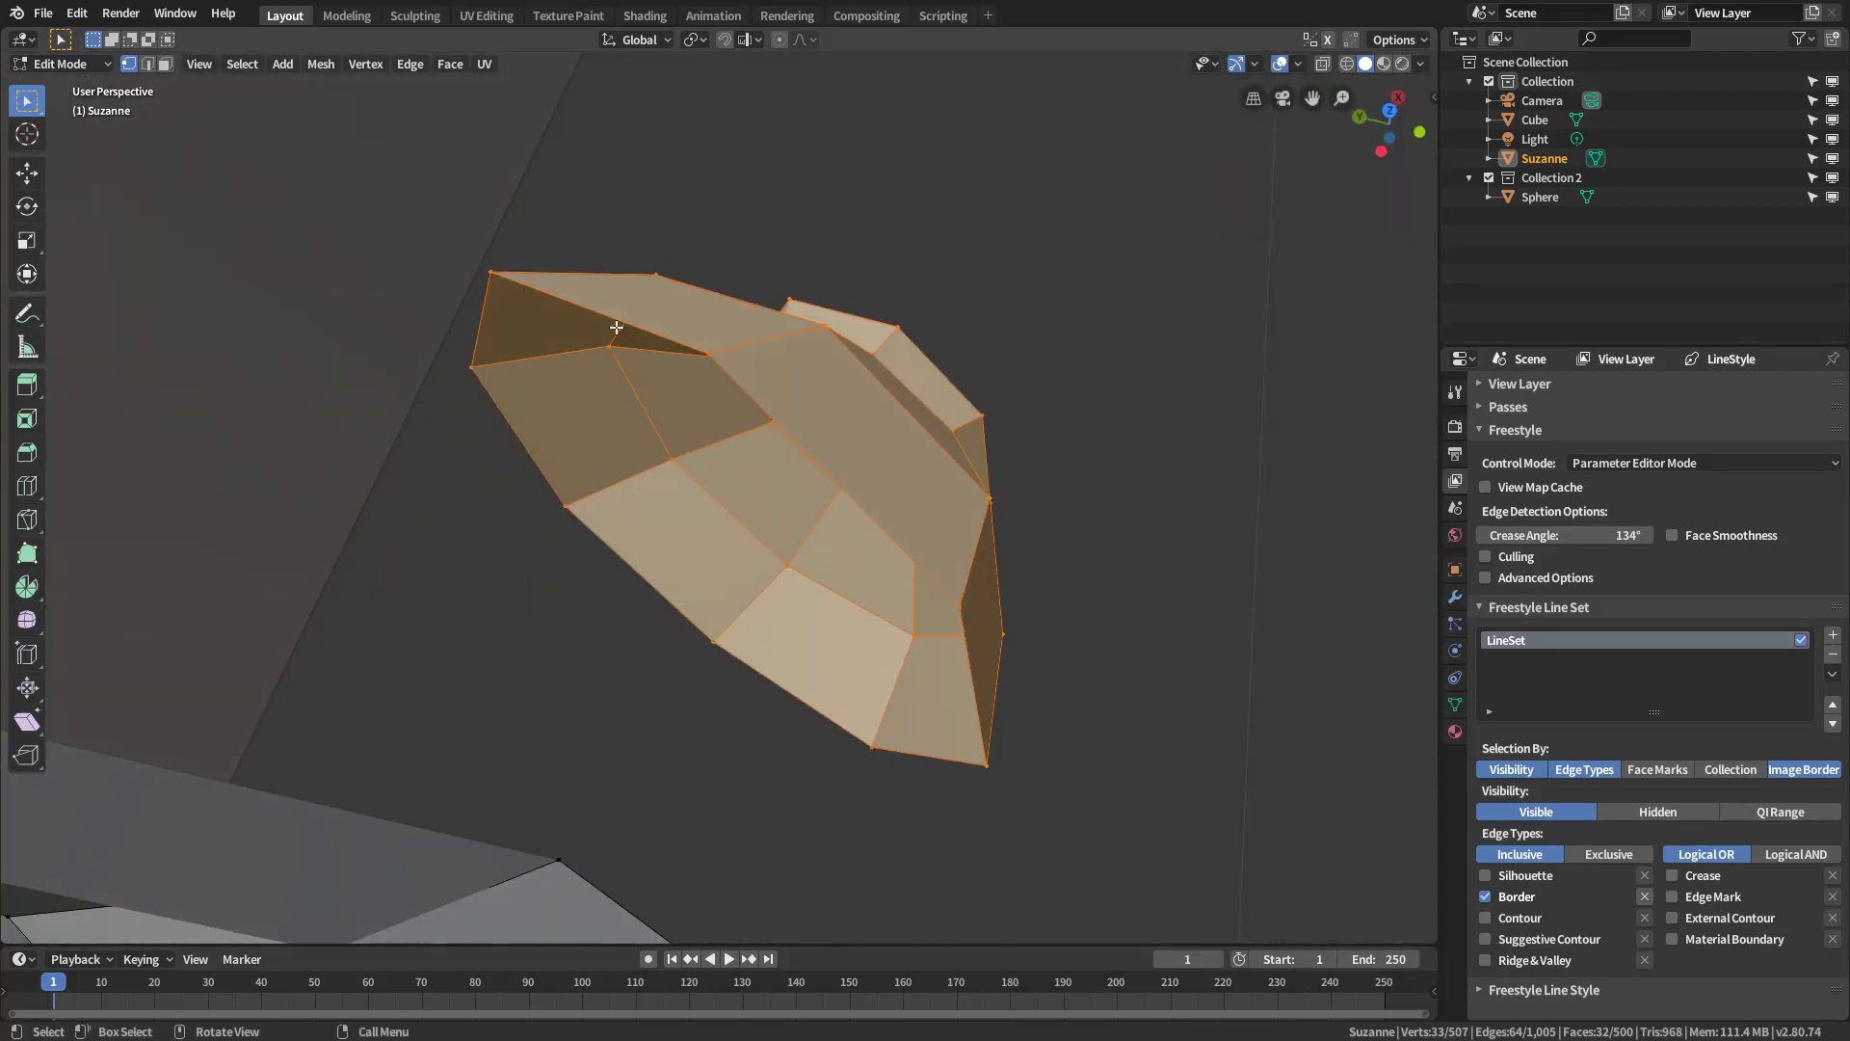
middle_drag(617, 328, 662, 325)
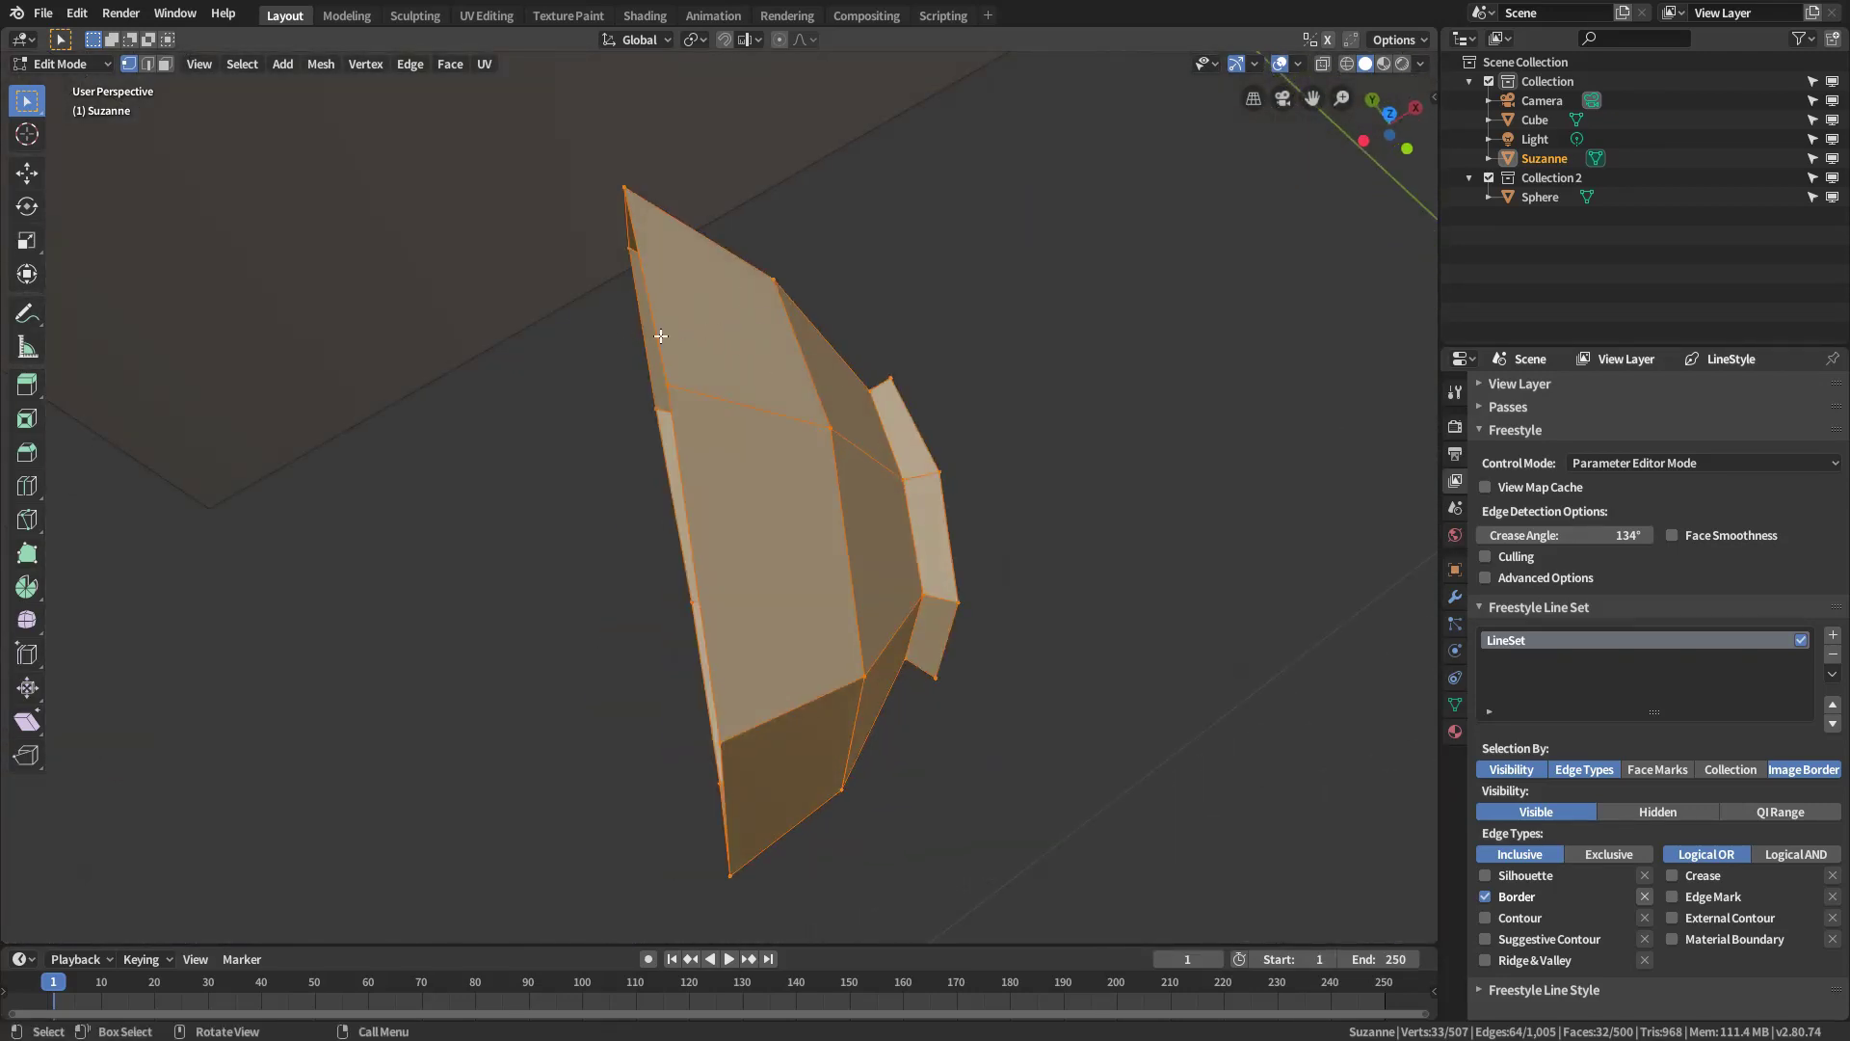
scroll(938, 401, down, 5)
middle_drag(938, 401, 529, 363)
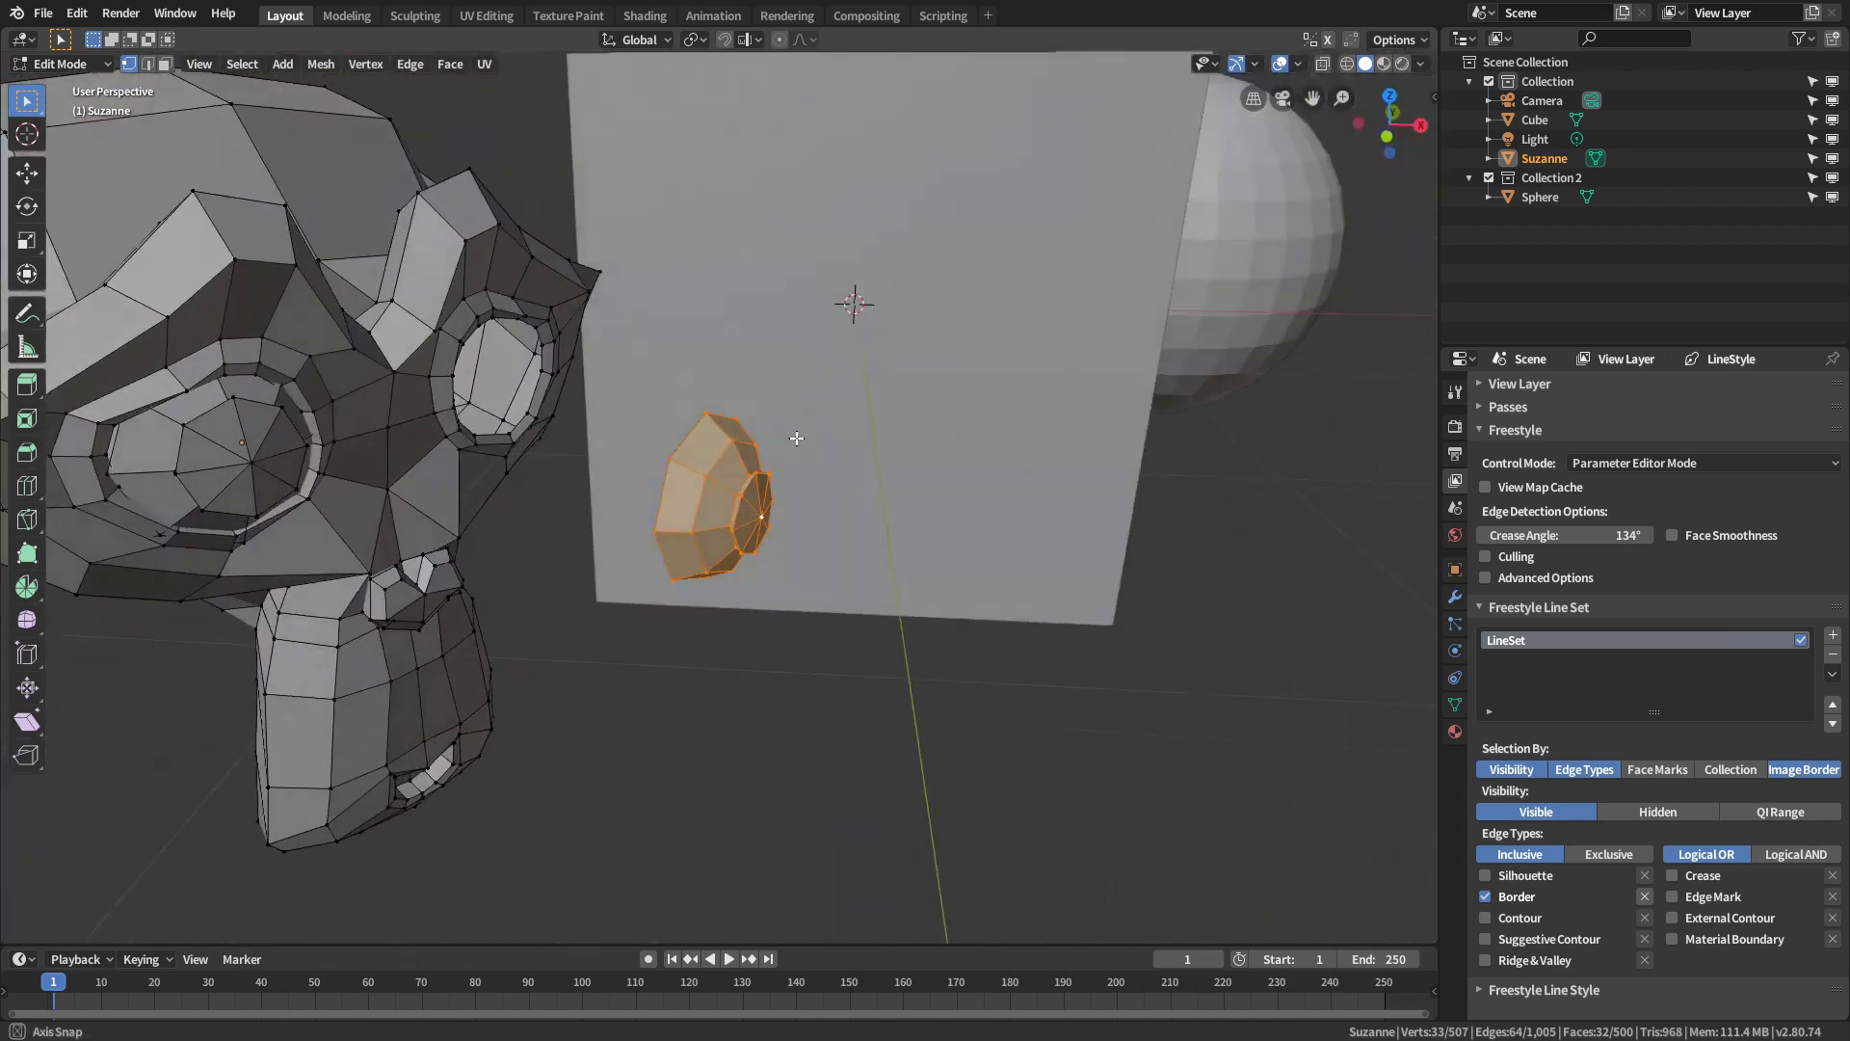
Examine the open rim of Suzanne's empty eye socket by focusing on one of its vertices
click(535, 364)
key(KP_Decimal)
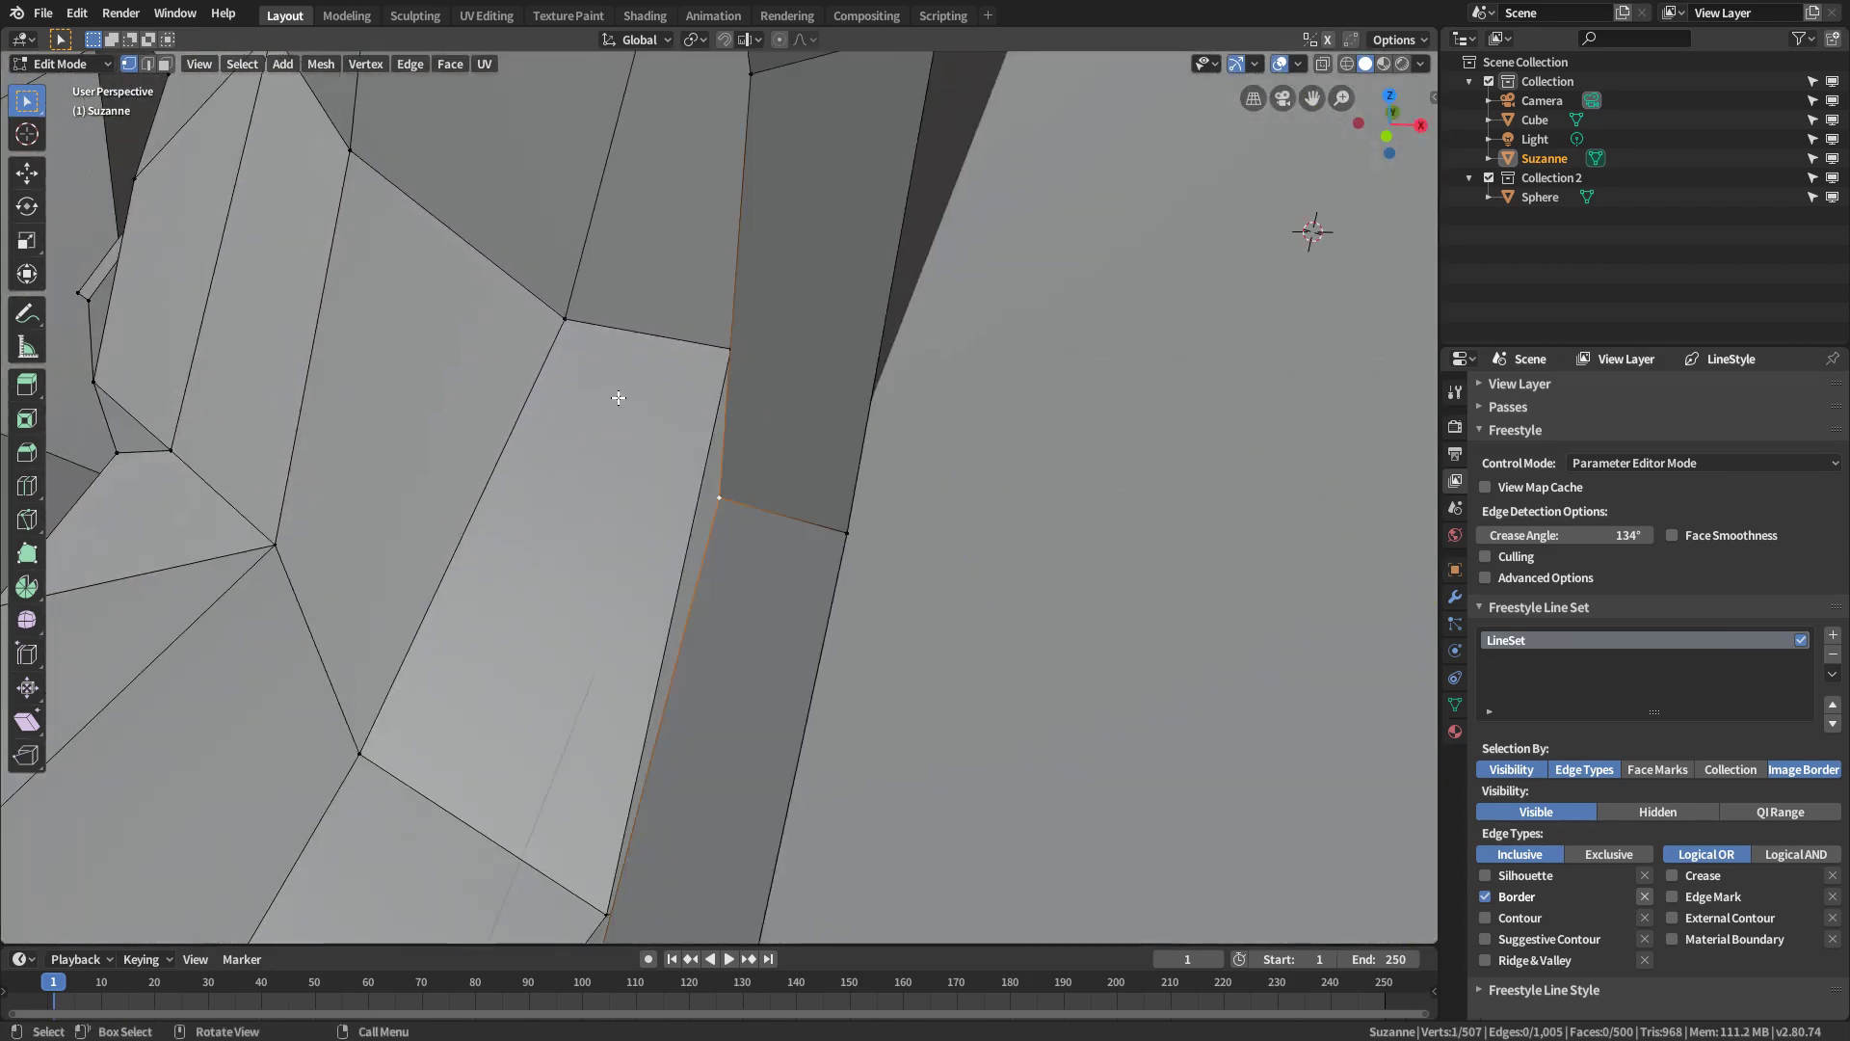
middle_drag(618, 397, 679, 318)
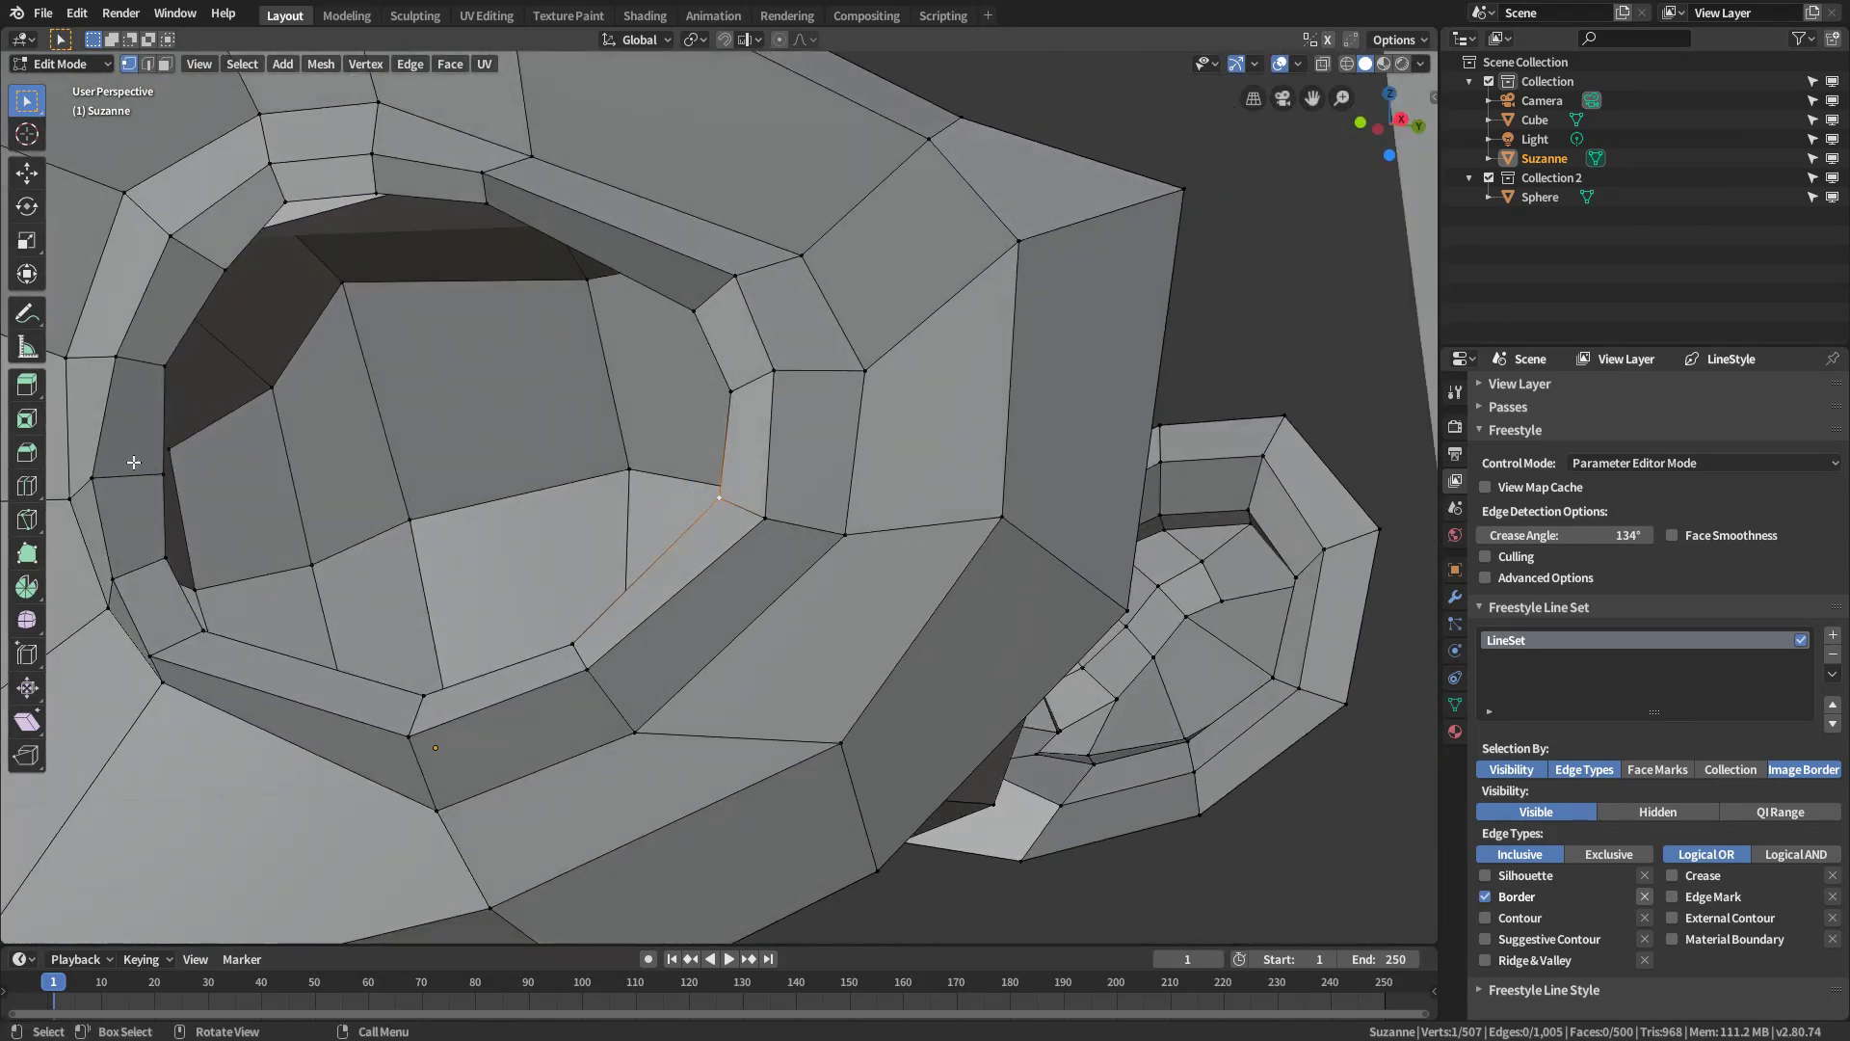
scroll(714, 611, down, 8)
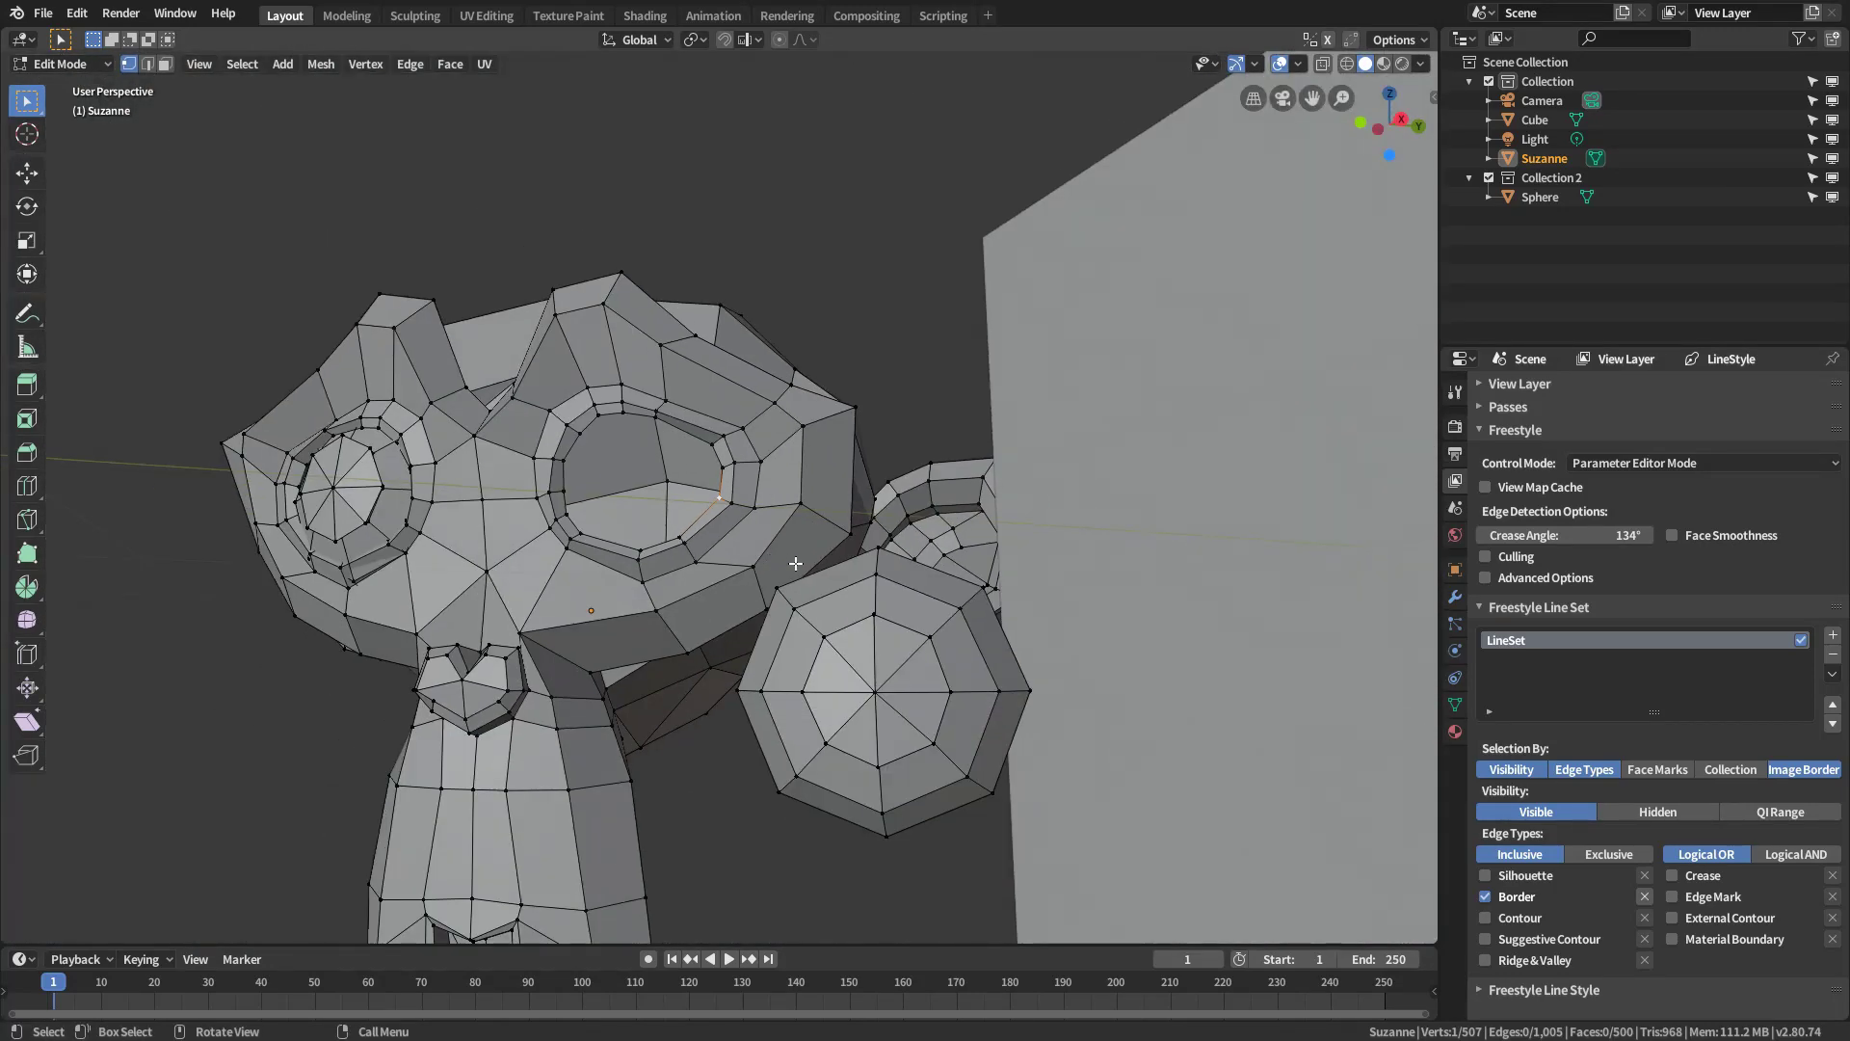
scroll(796, 563, down, 2)
Render the camera view from Object Mode with the detached eyeball, and undo the eyeball move
key(Tab)
key(KP_0)
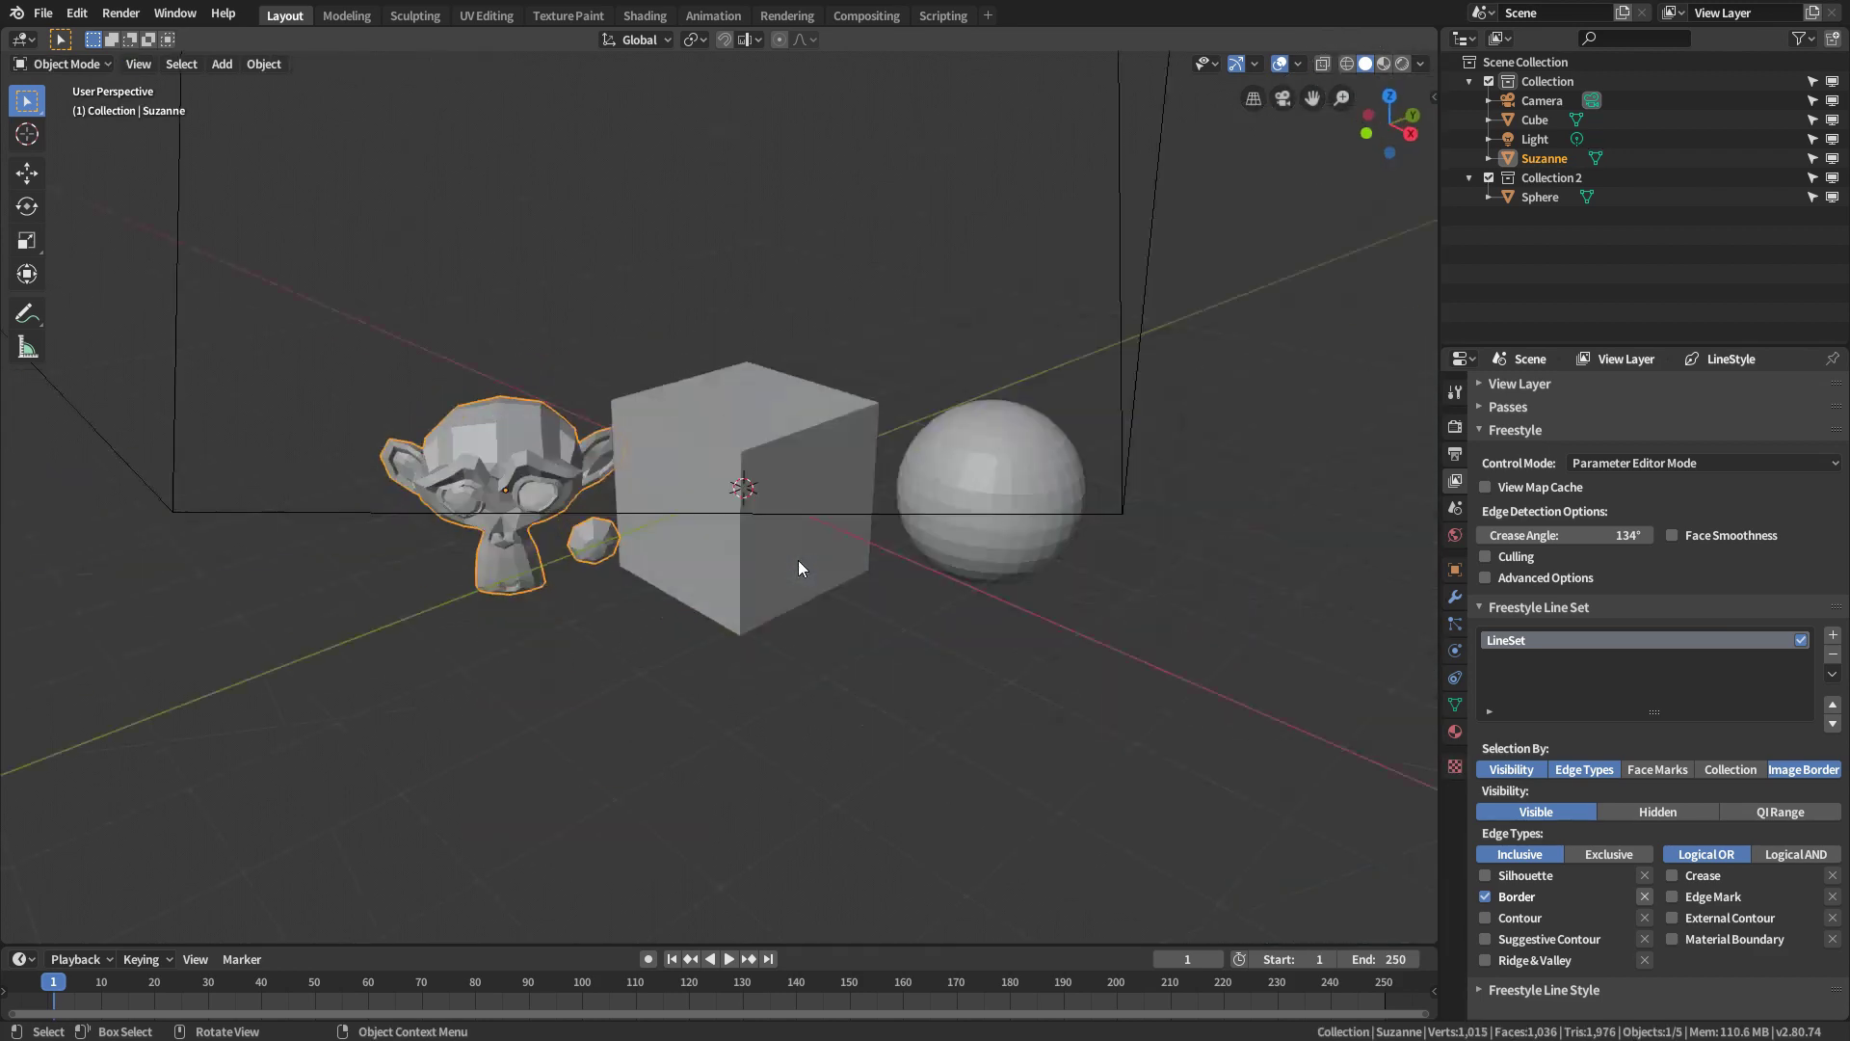
key(F12)
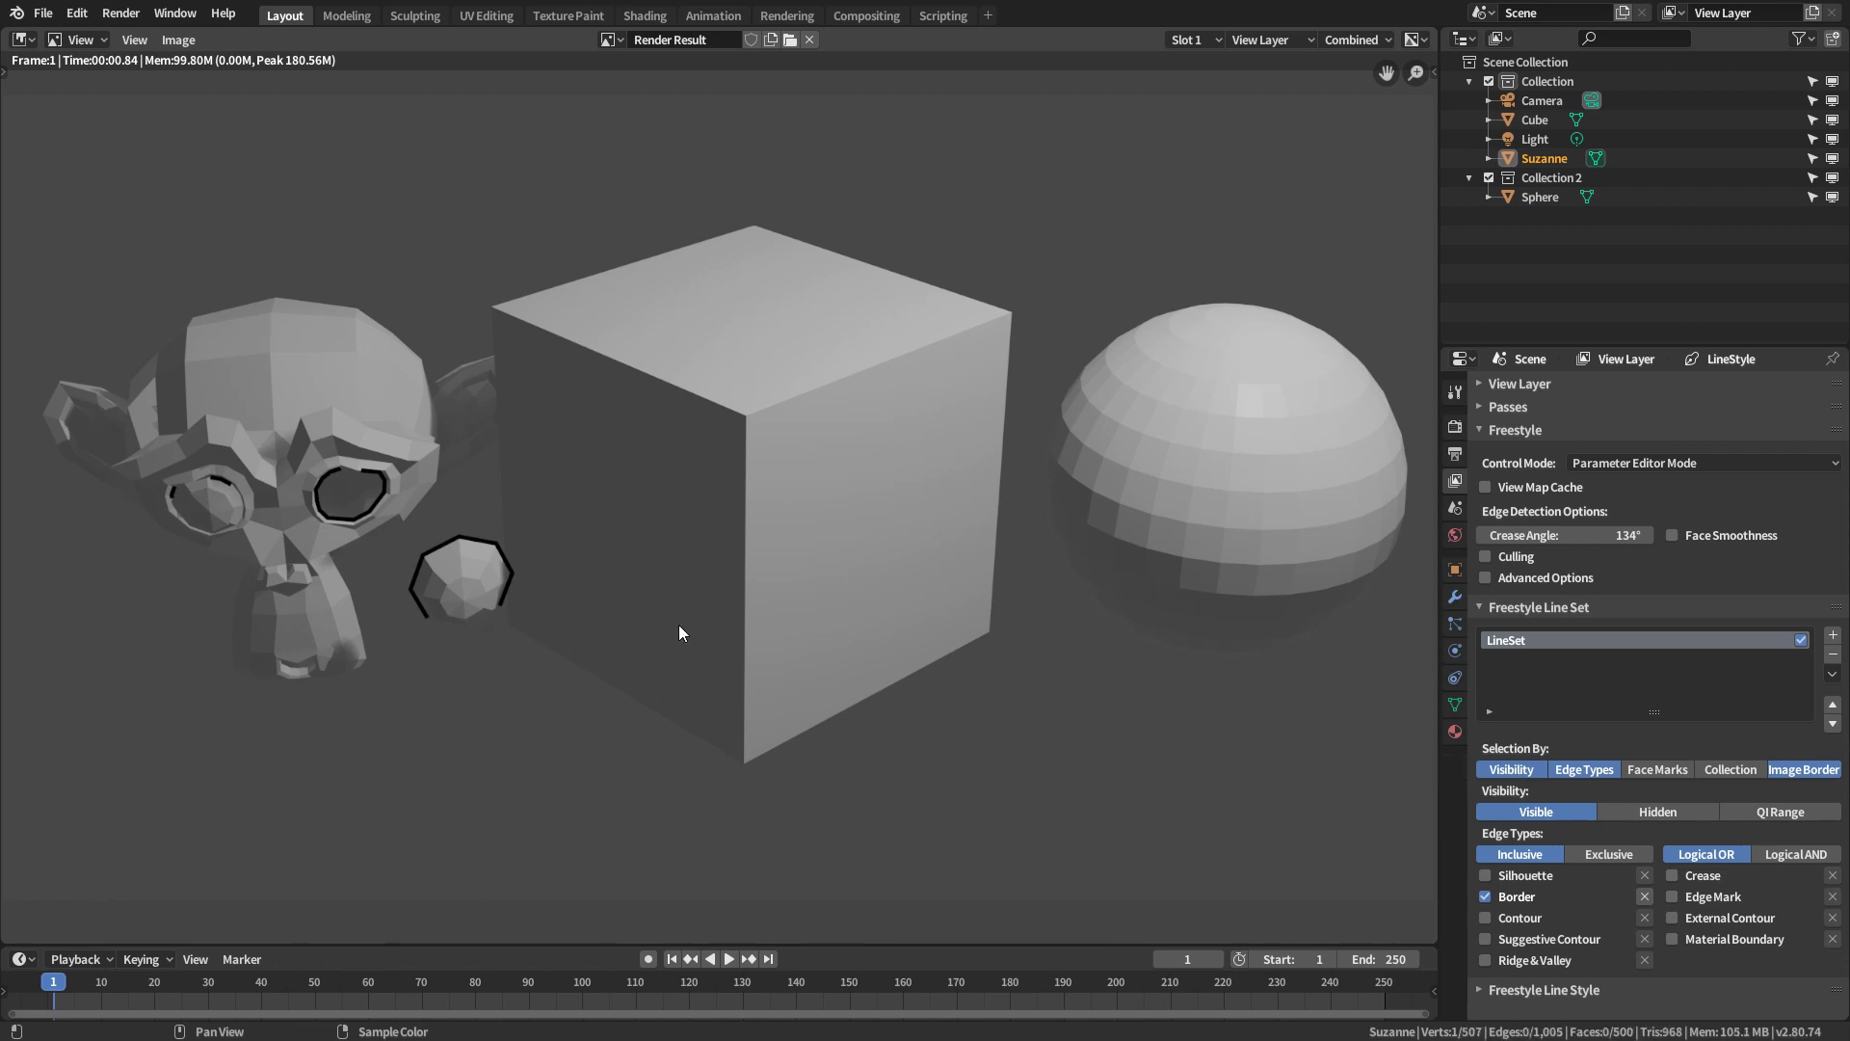
key(Escape)
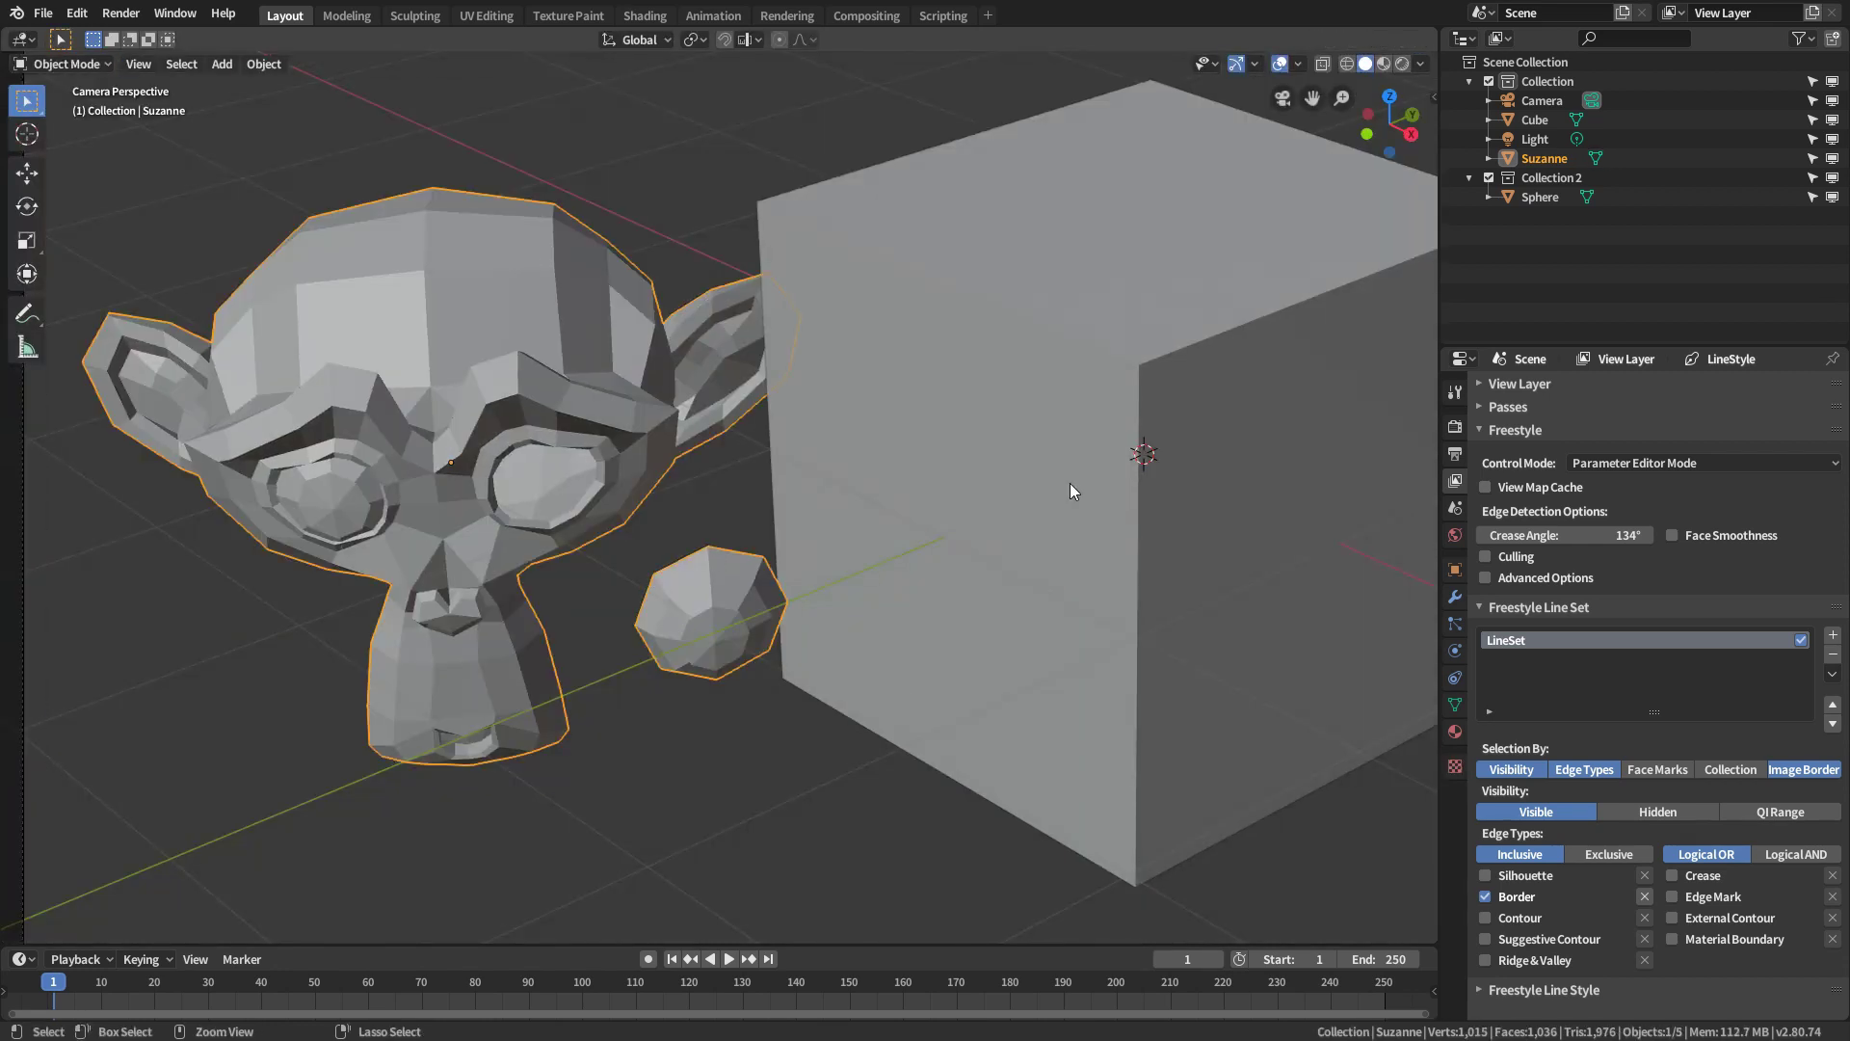
key(Tab)
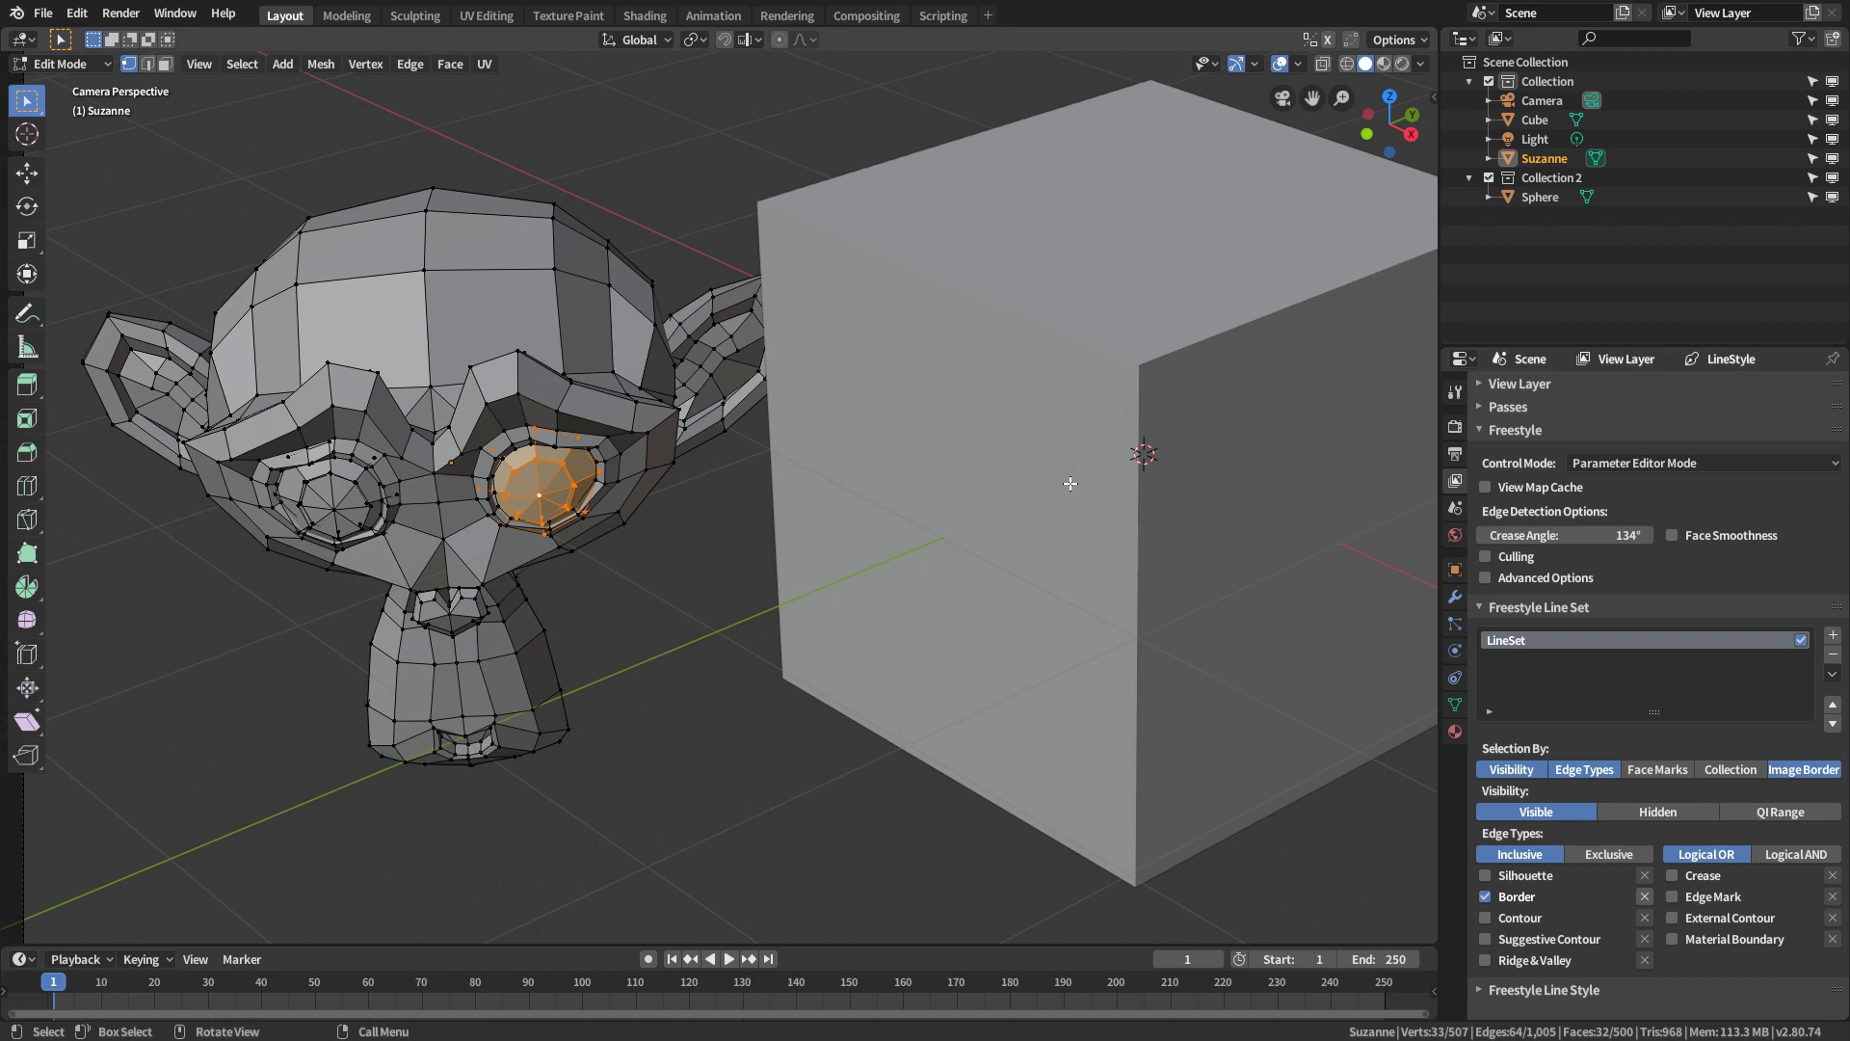
key(Tab)
Delete the four top faces of the cube in Edit Mode
click(1069, 482)
key(Home)
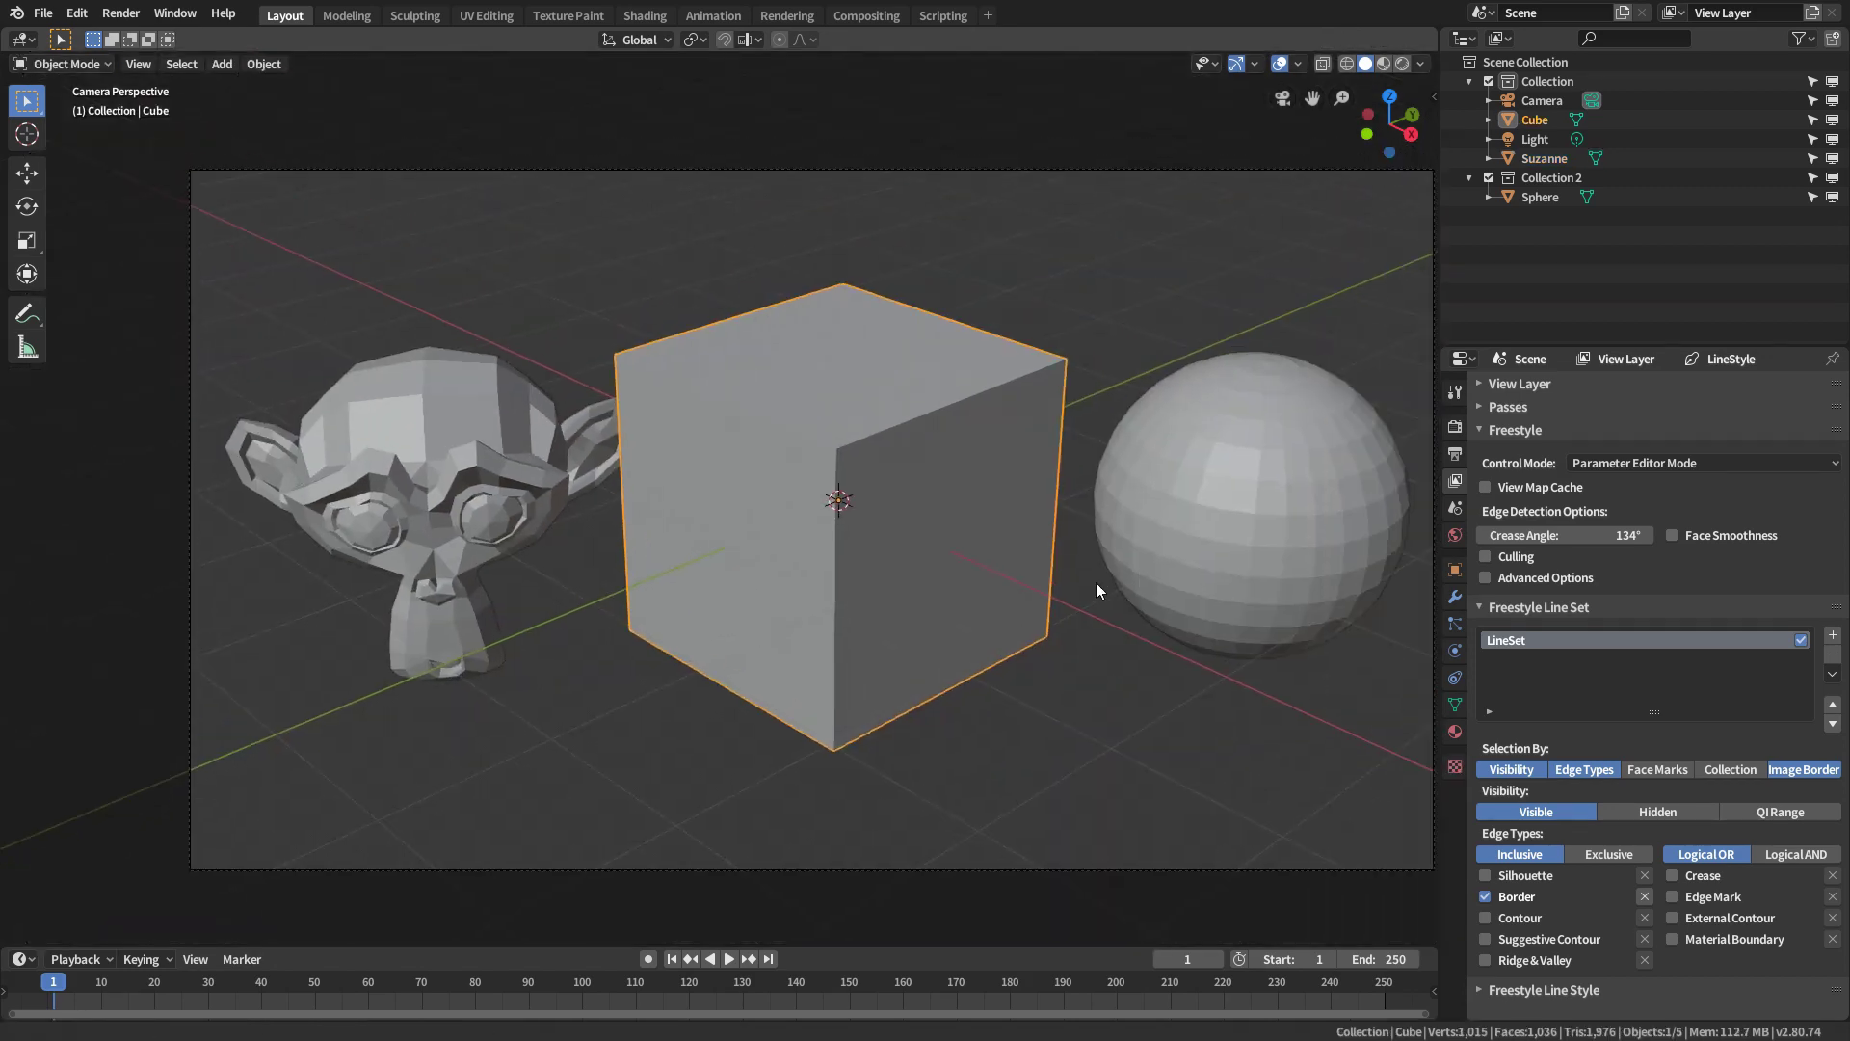
key(Tab)
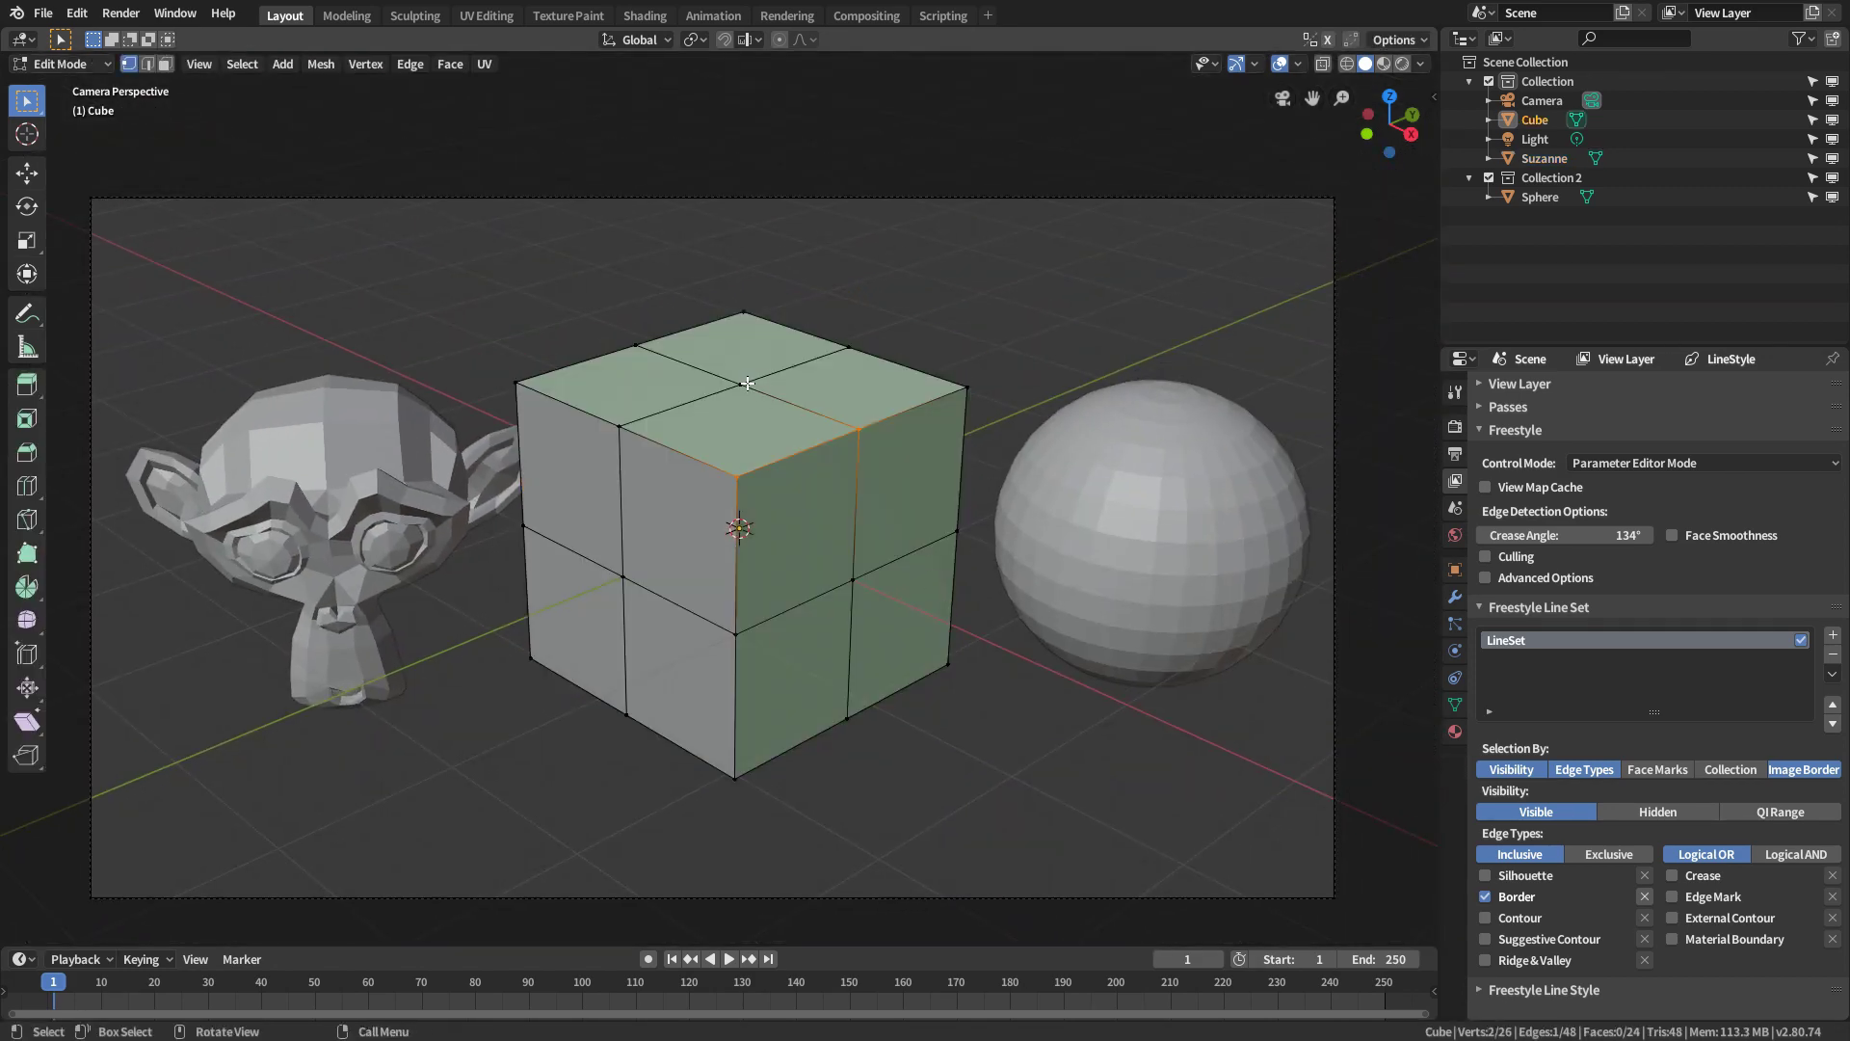
key(3)
click(743, 349)
shift+click(631, 383)
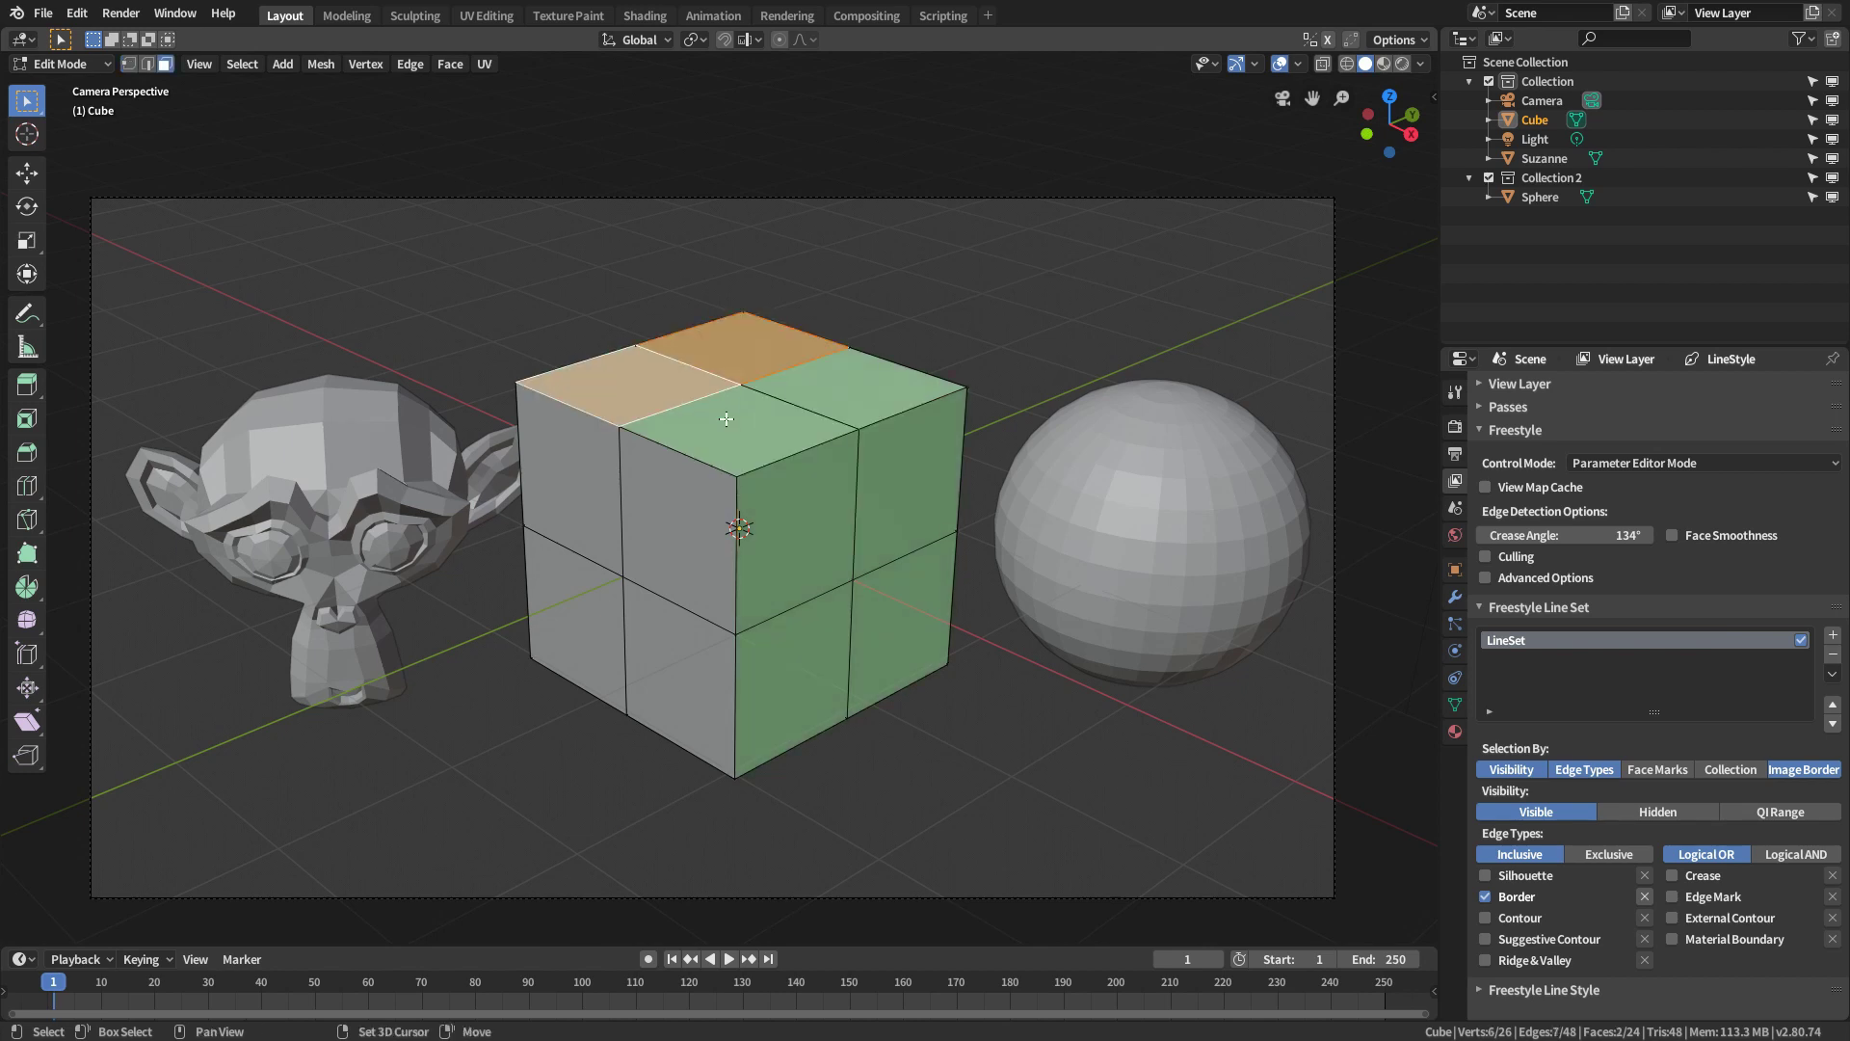
shift+click(740, 428)
shift+click(808, 395)
key(x)
click(808, 398)
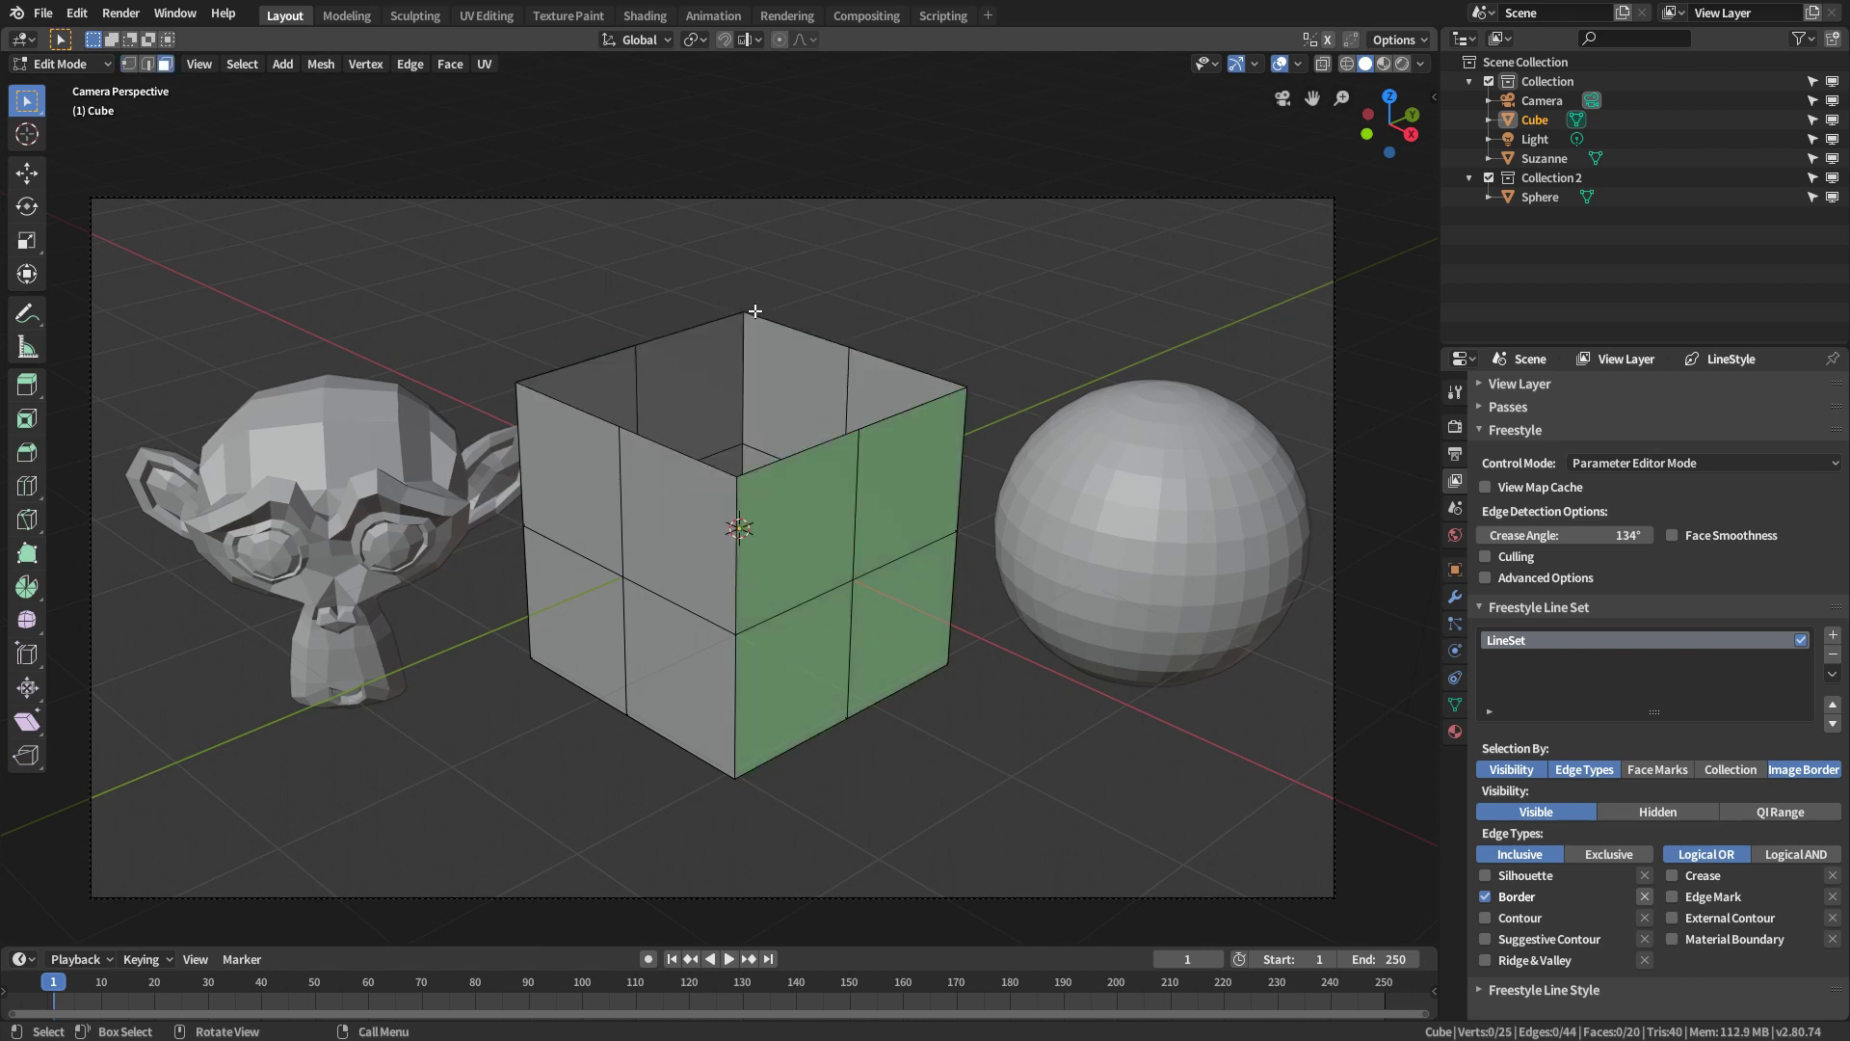
Render the open-topped cube from Object Mode, and make Edge Mark the only enabled edge type instead of Border
key(Tab)
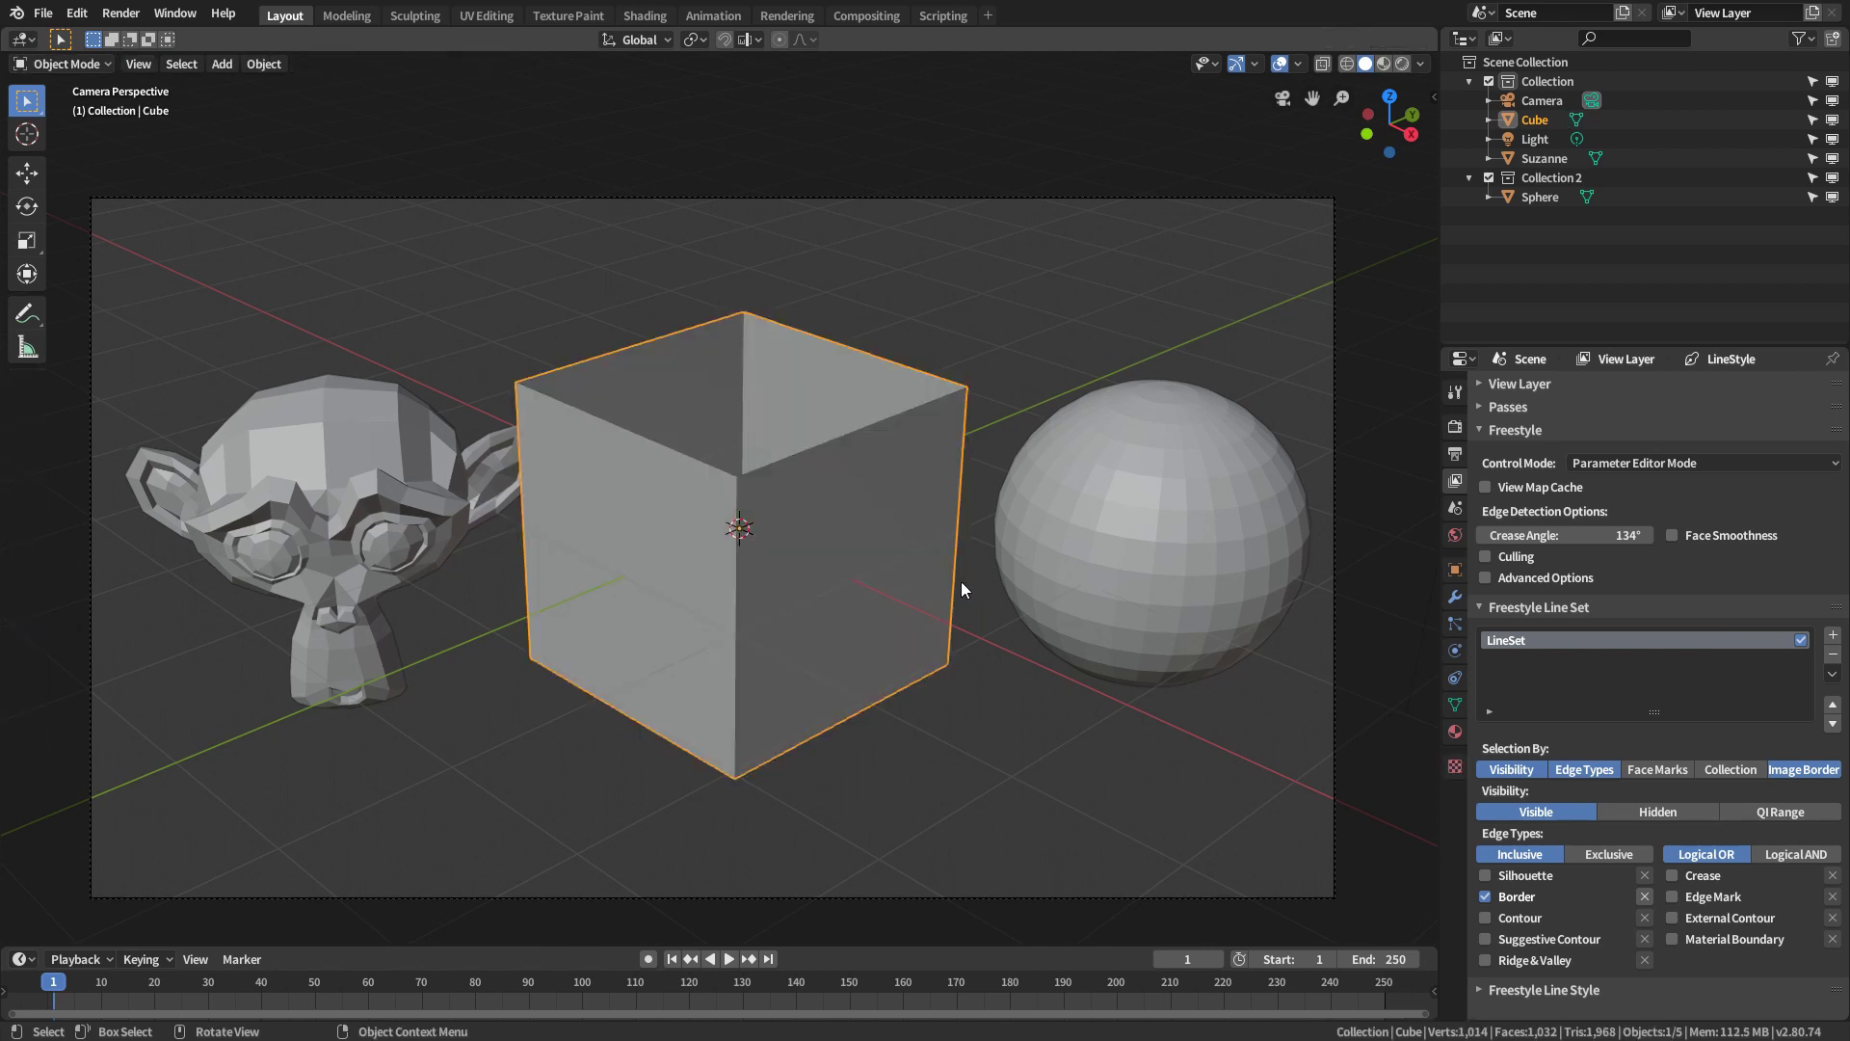
key(F12)
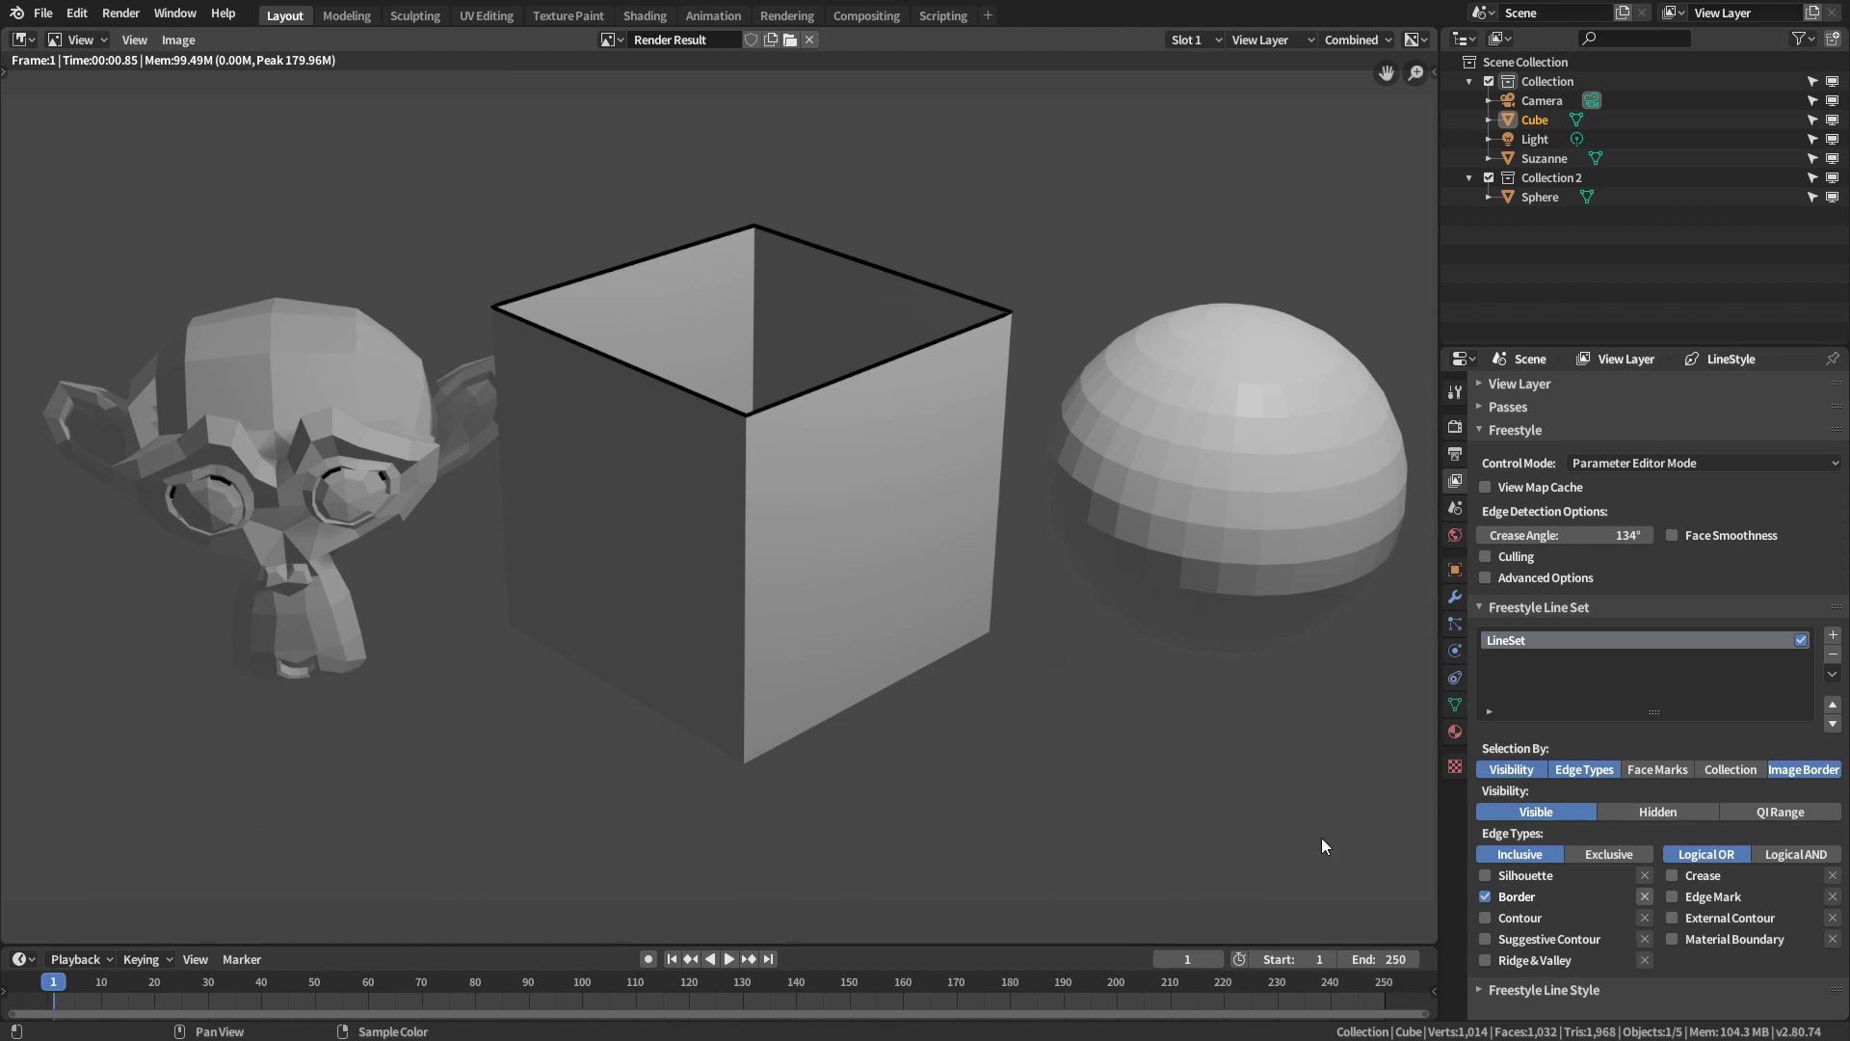
click(1672, 897)
key(Escape)
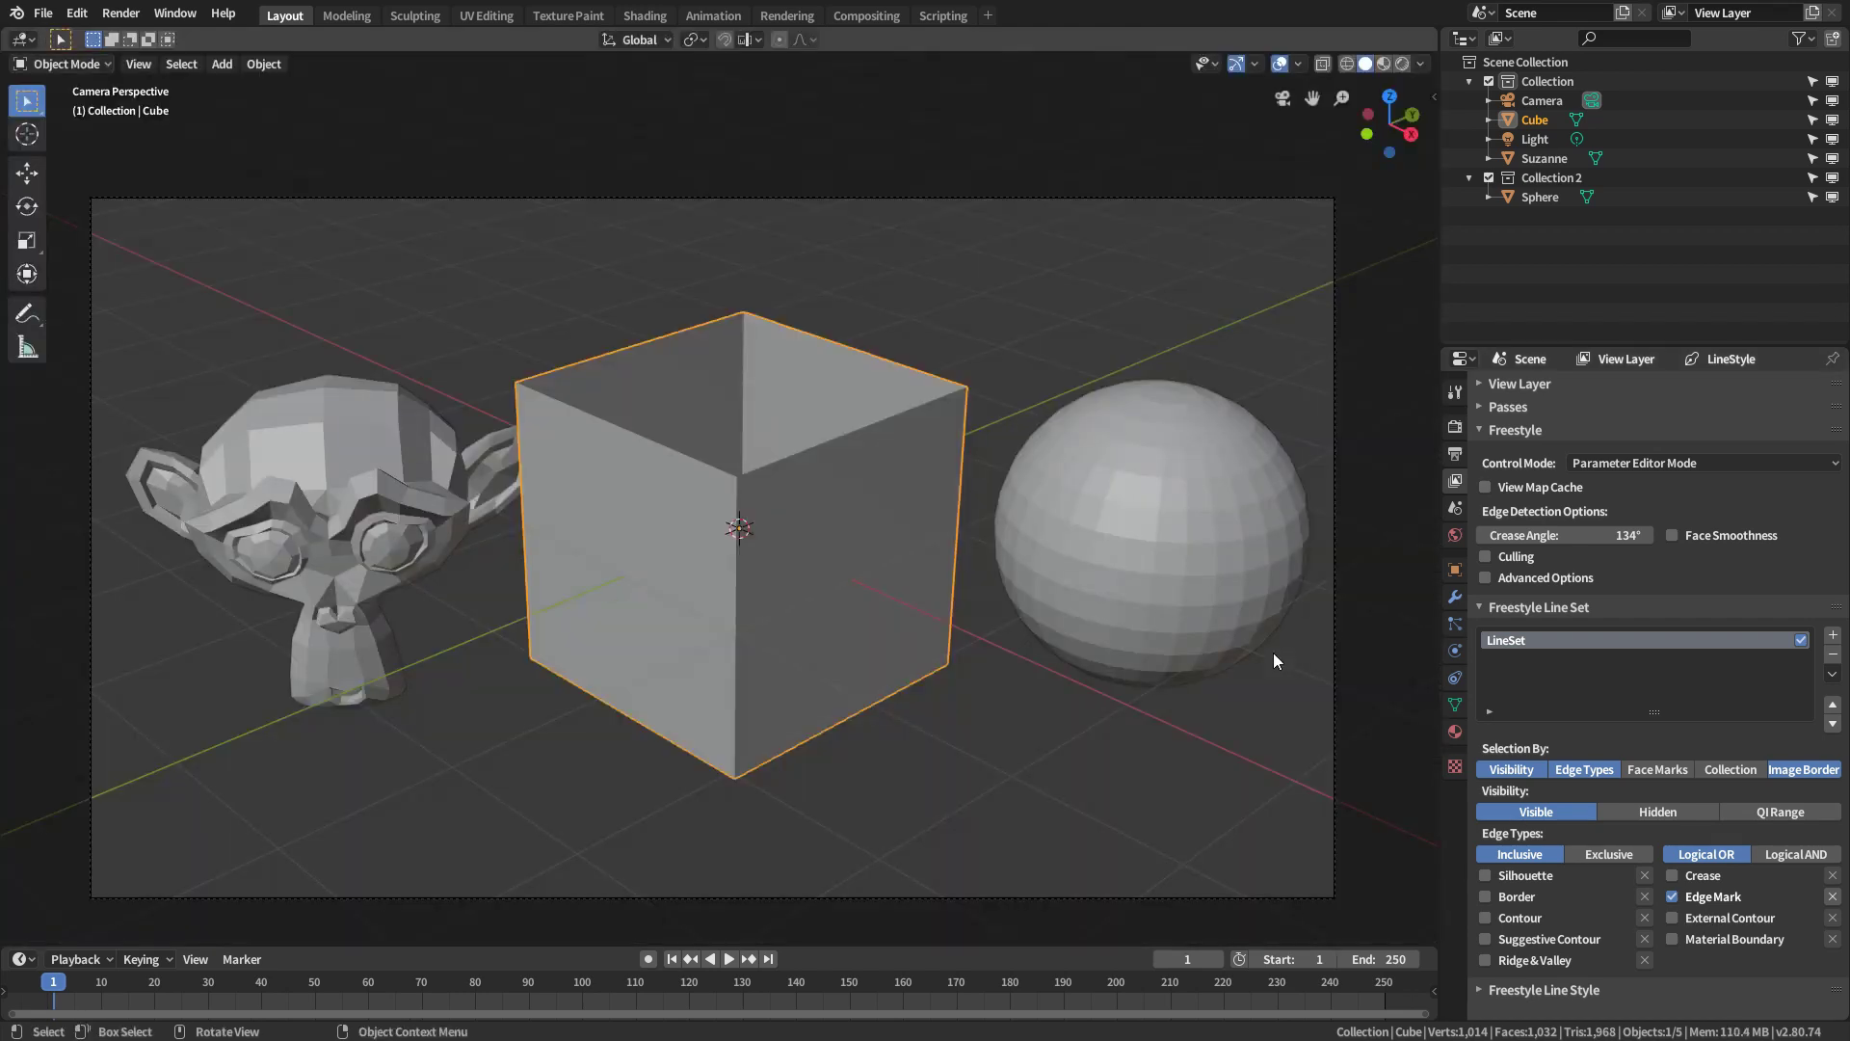
Mark a vertical run of five edges on the sphere, beside its marked faces, as Freestyle edges in Edit Mode
click(1189, 564)
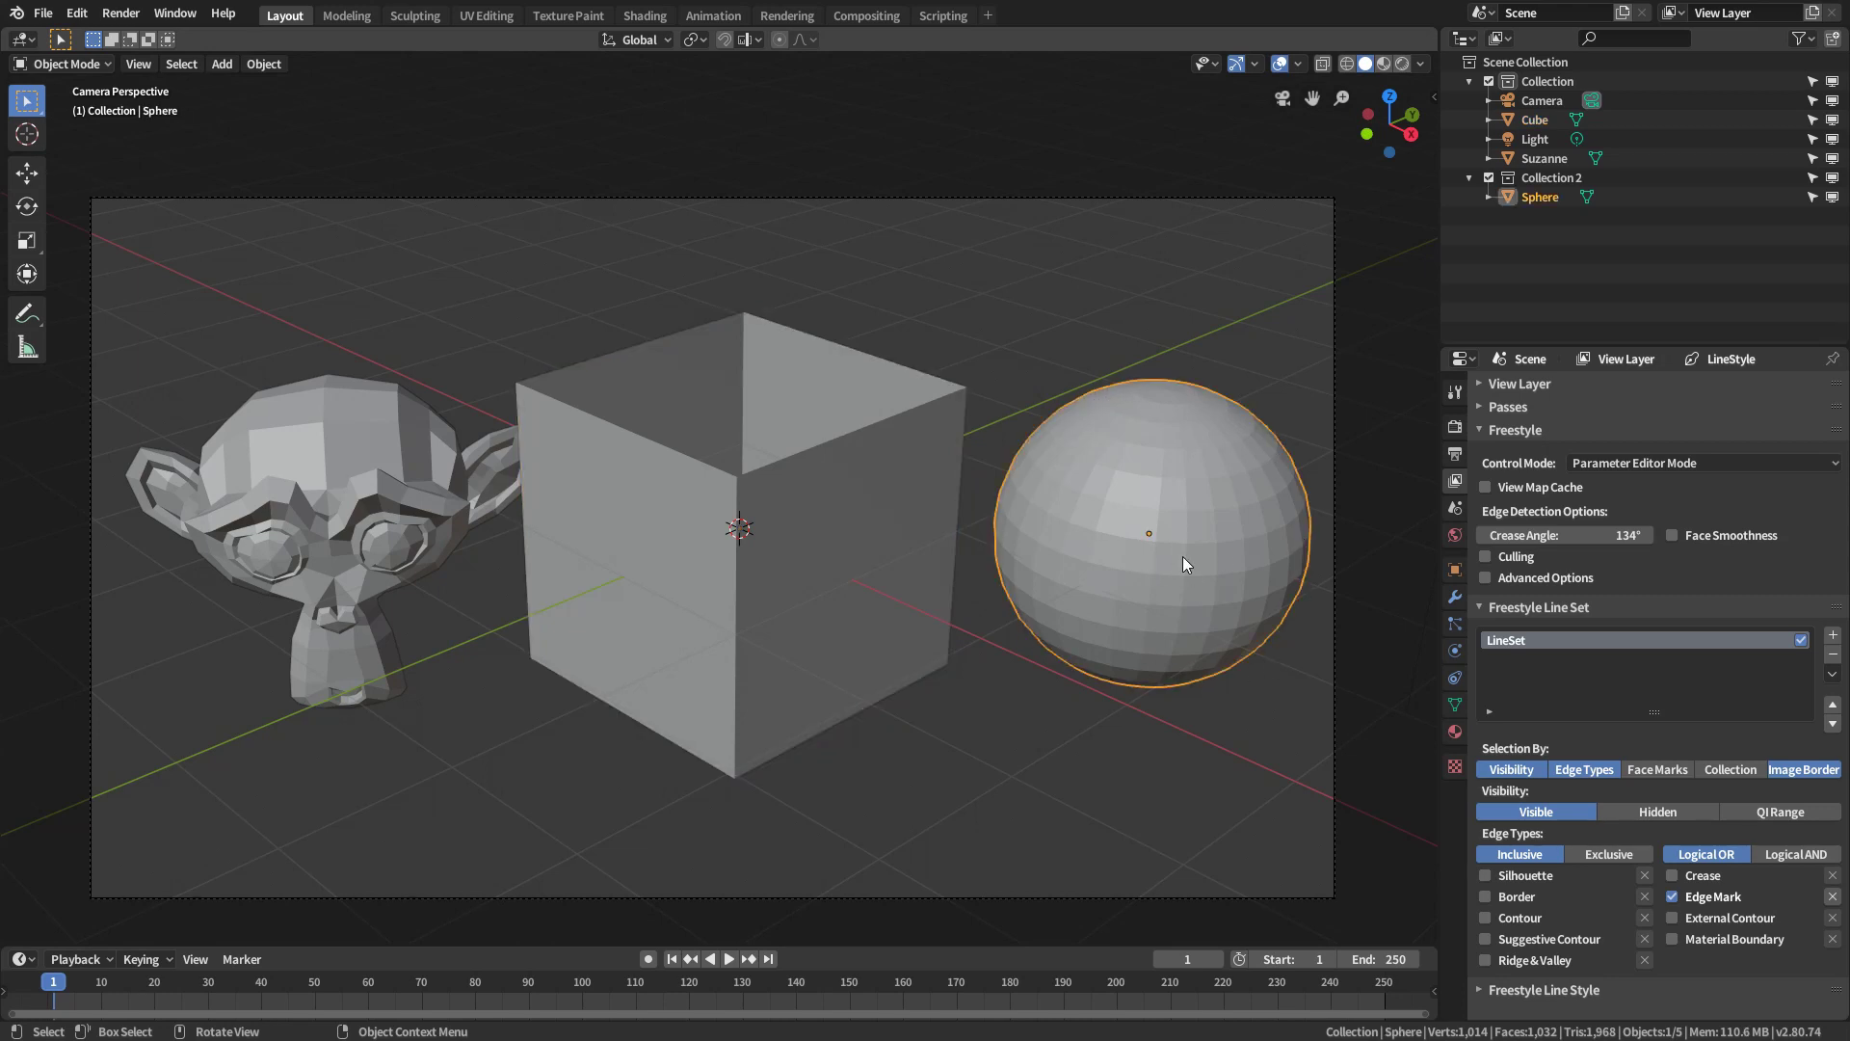
key(Tab)
click(1079, 474)
key(2)
scroll(1082, 522, up, 3)
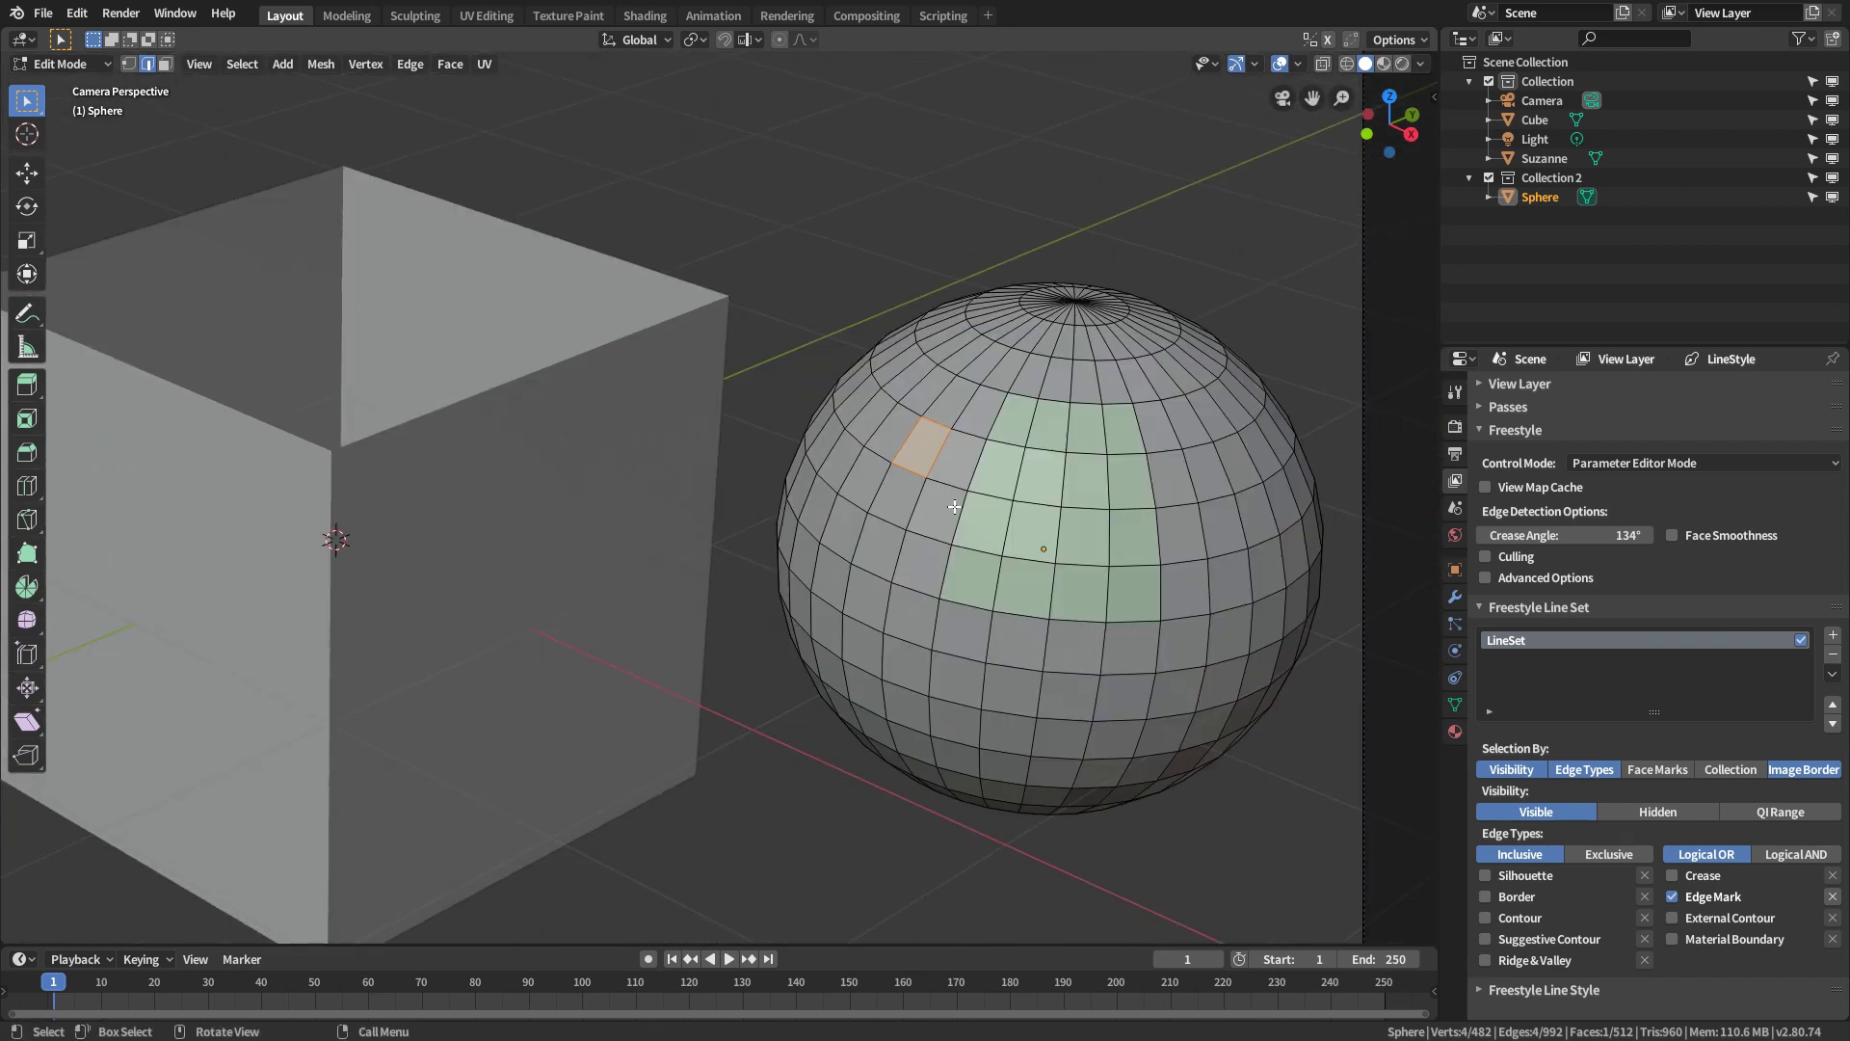
click(920, 499)
shift+click(907, 548)
shift+click(894, 603)
shift+click(884, 664)
shift+click(891, 694)
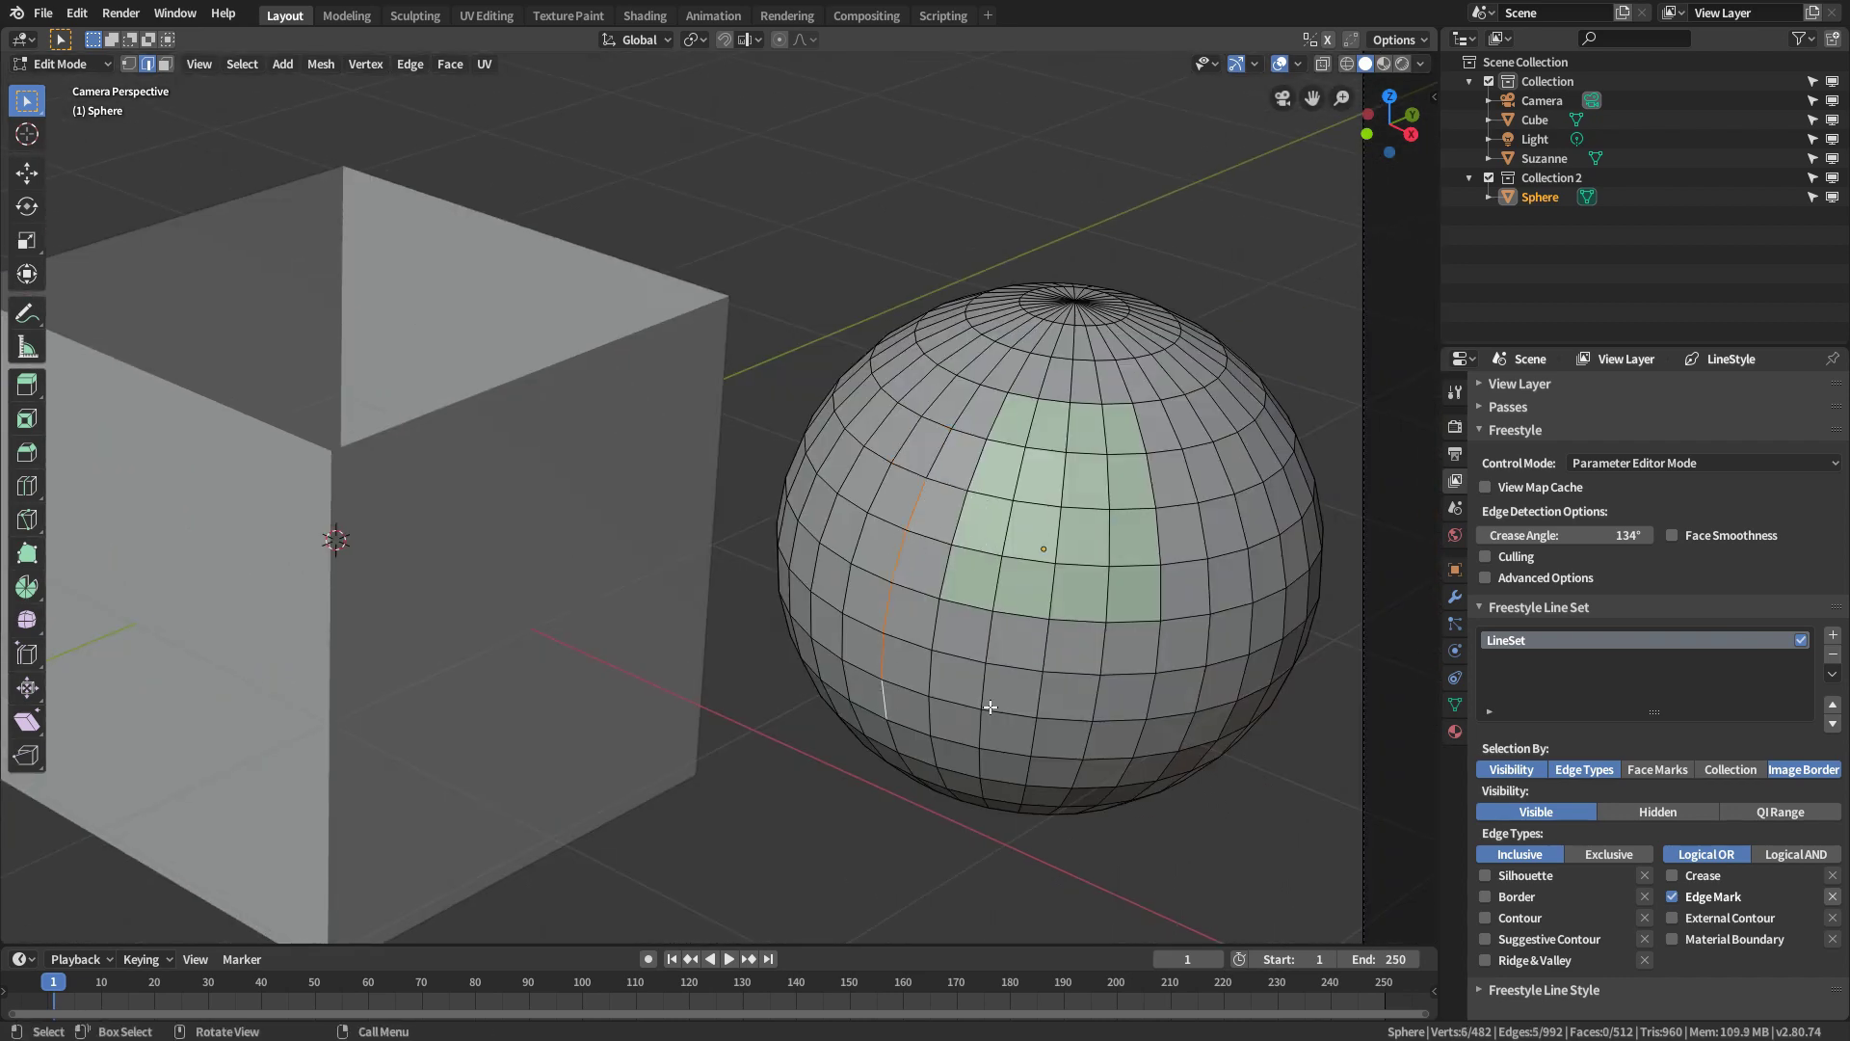
key(ctrl+e)
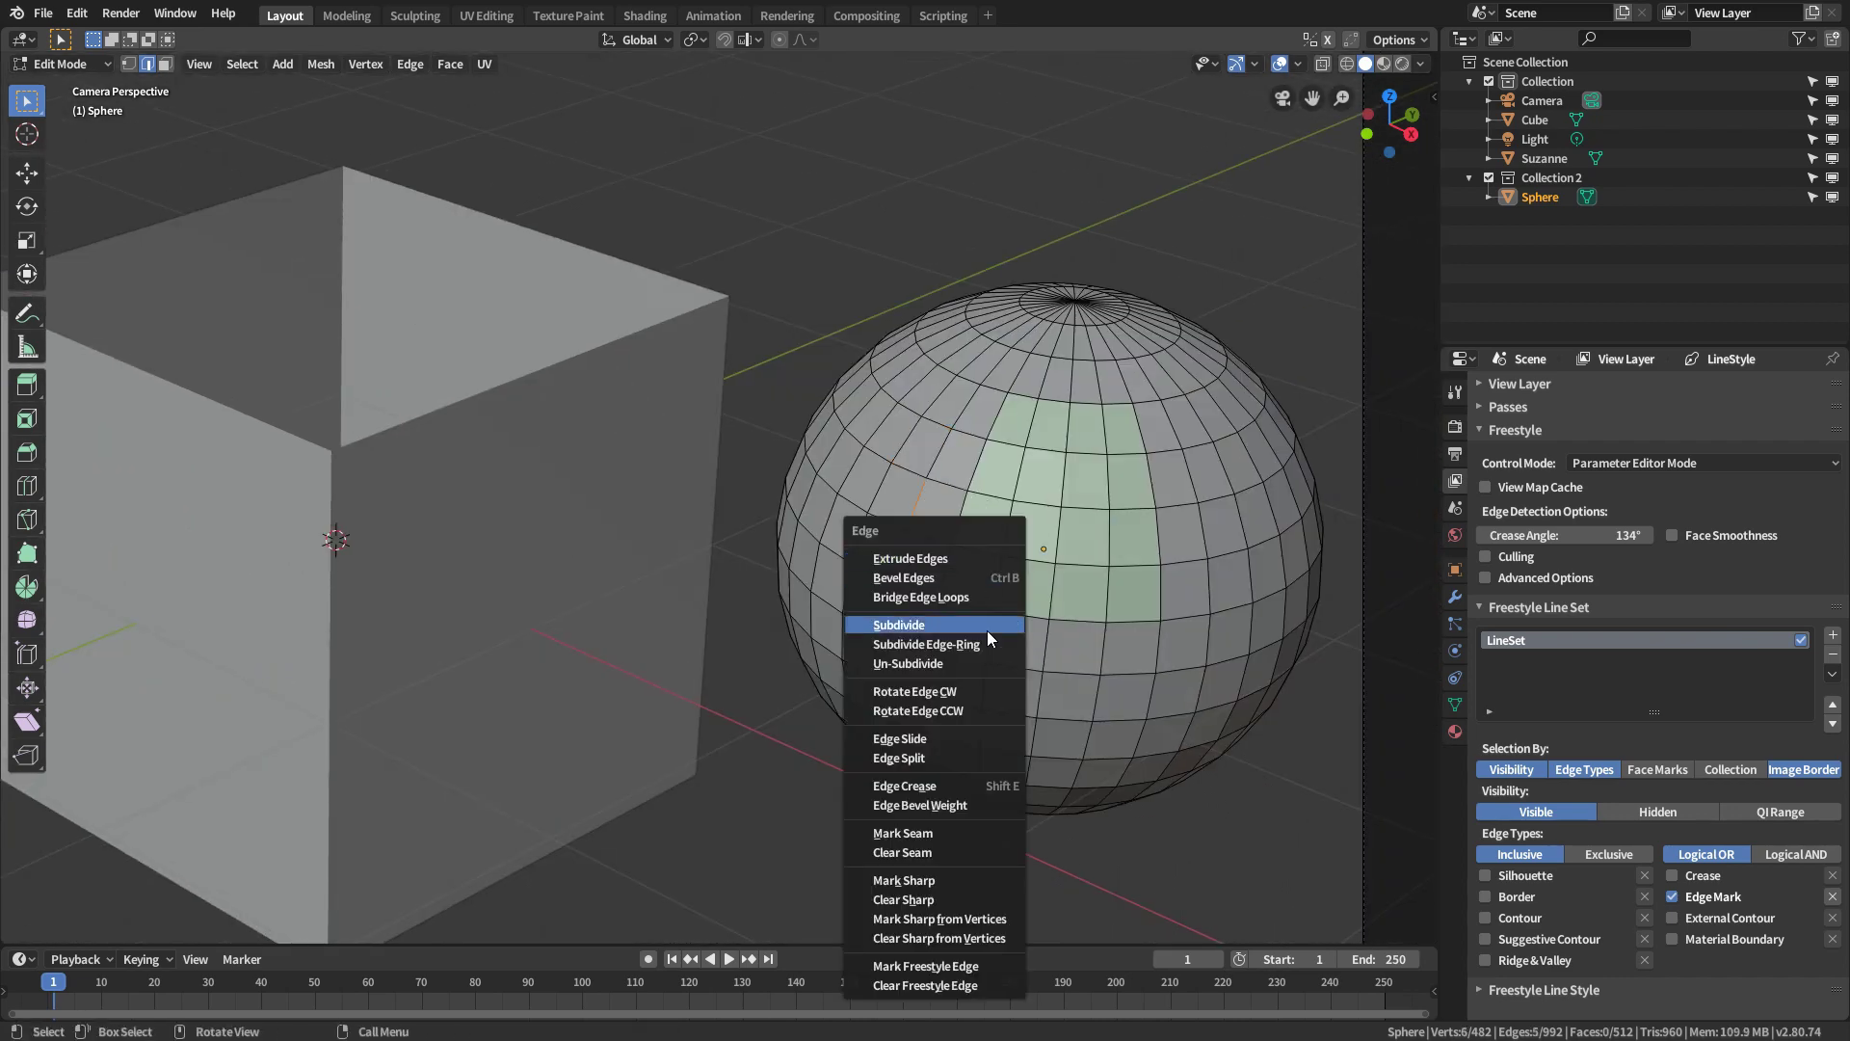
click(956, 966)
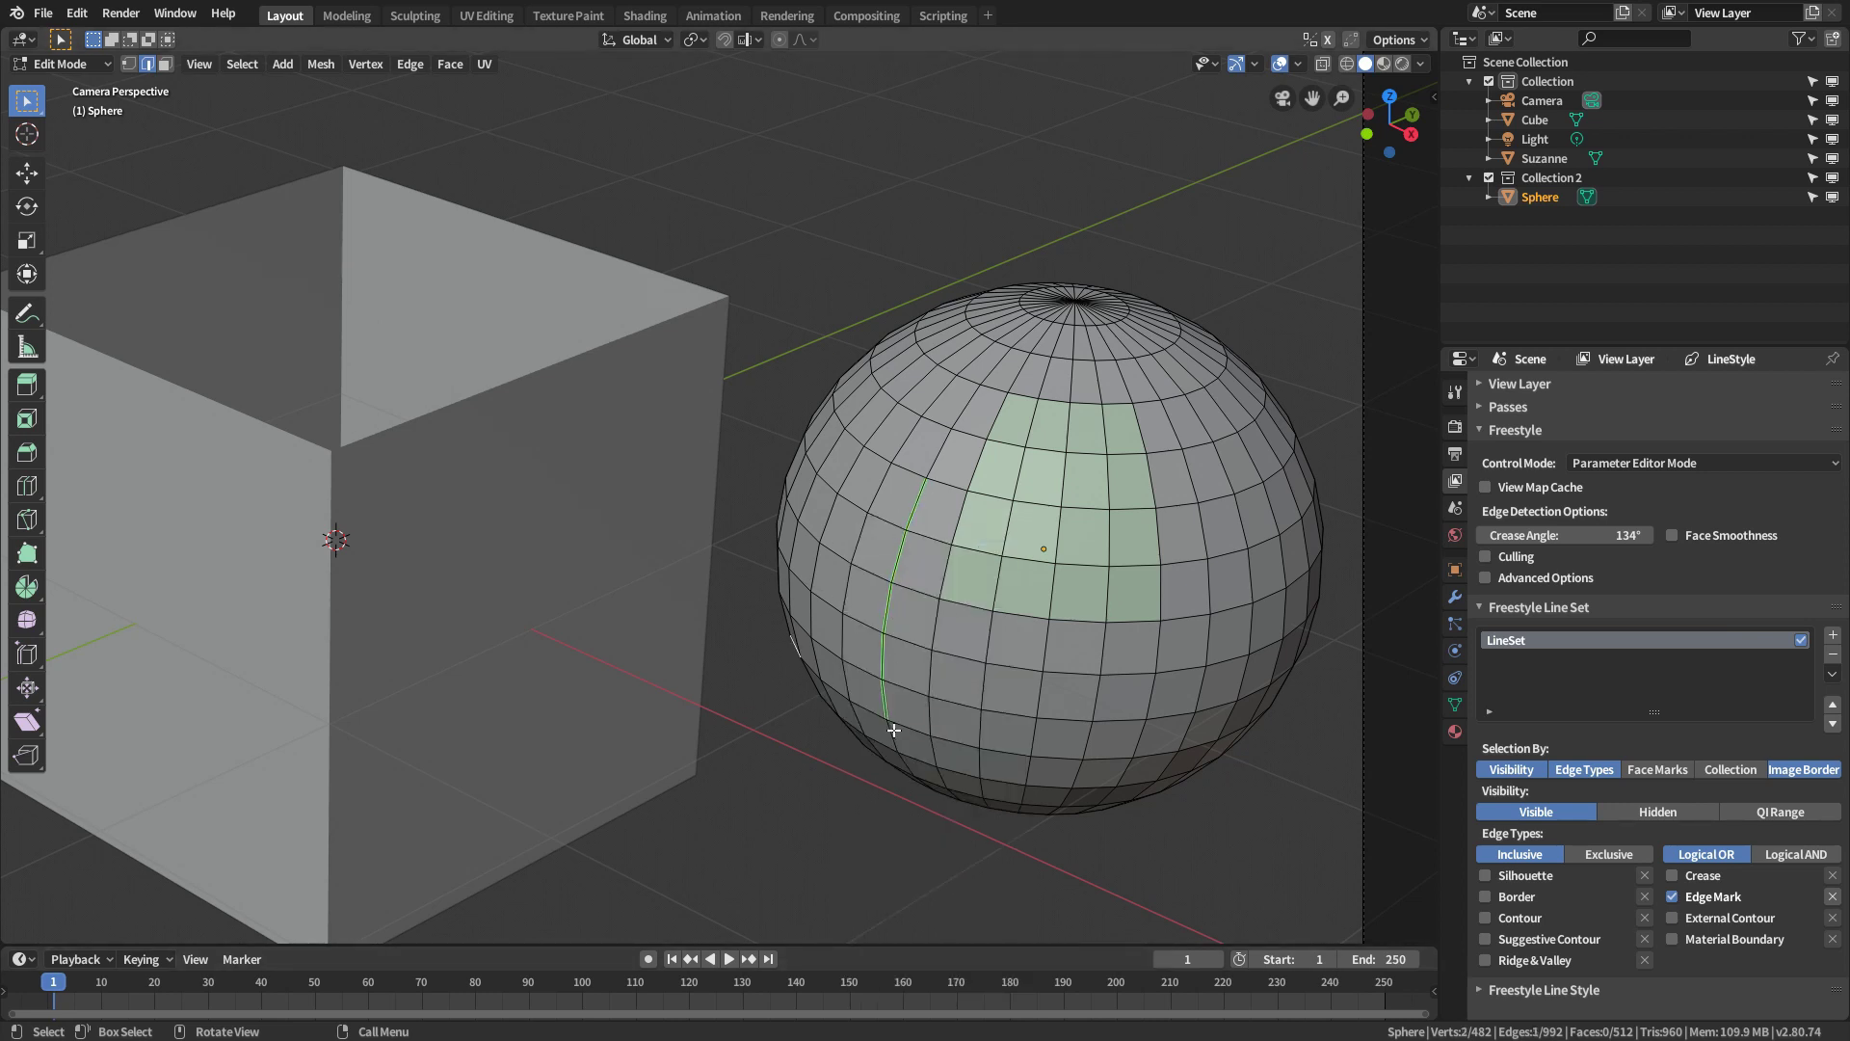
Return the sphere to Object Mode and render the camera view with only Edge Mark enabled
key(Tab)
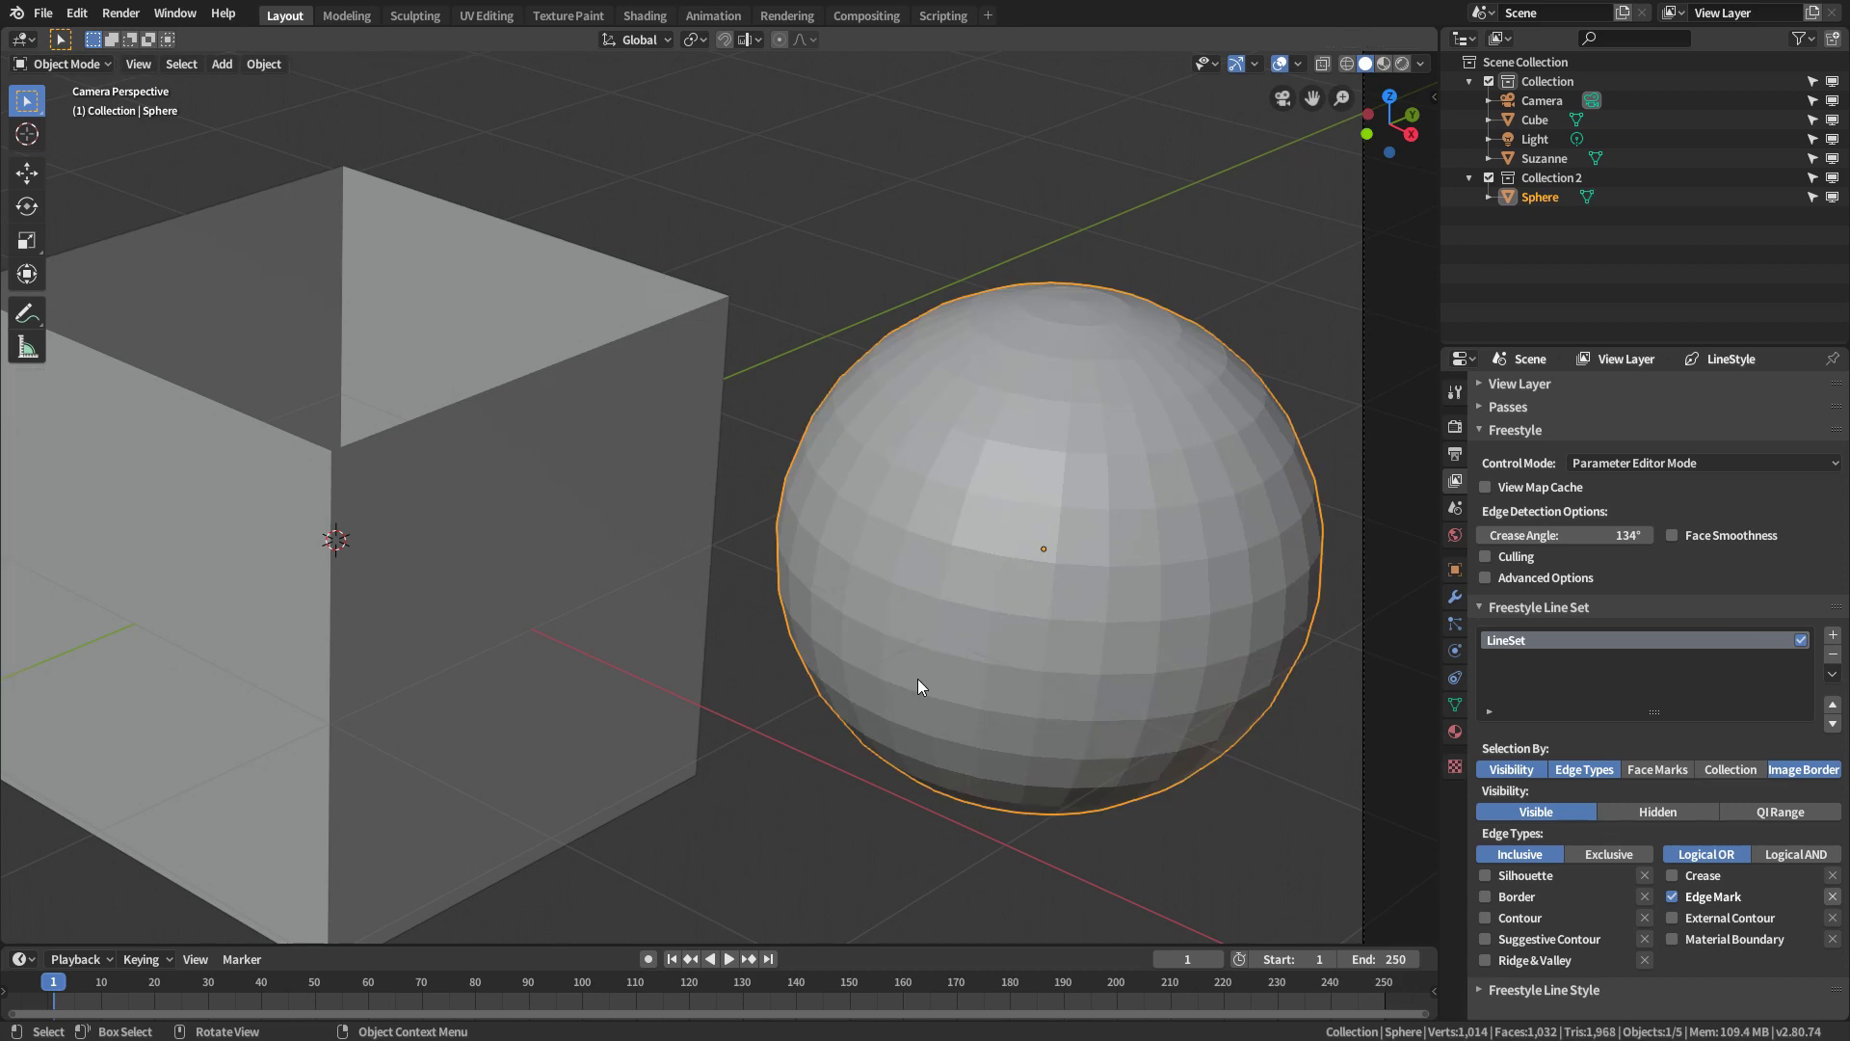
scroll(917, 678, down, 3)
shift+middle_drag(714, 635, 983, 621)
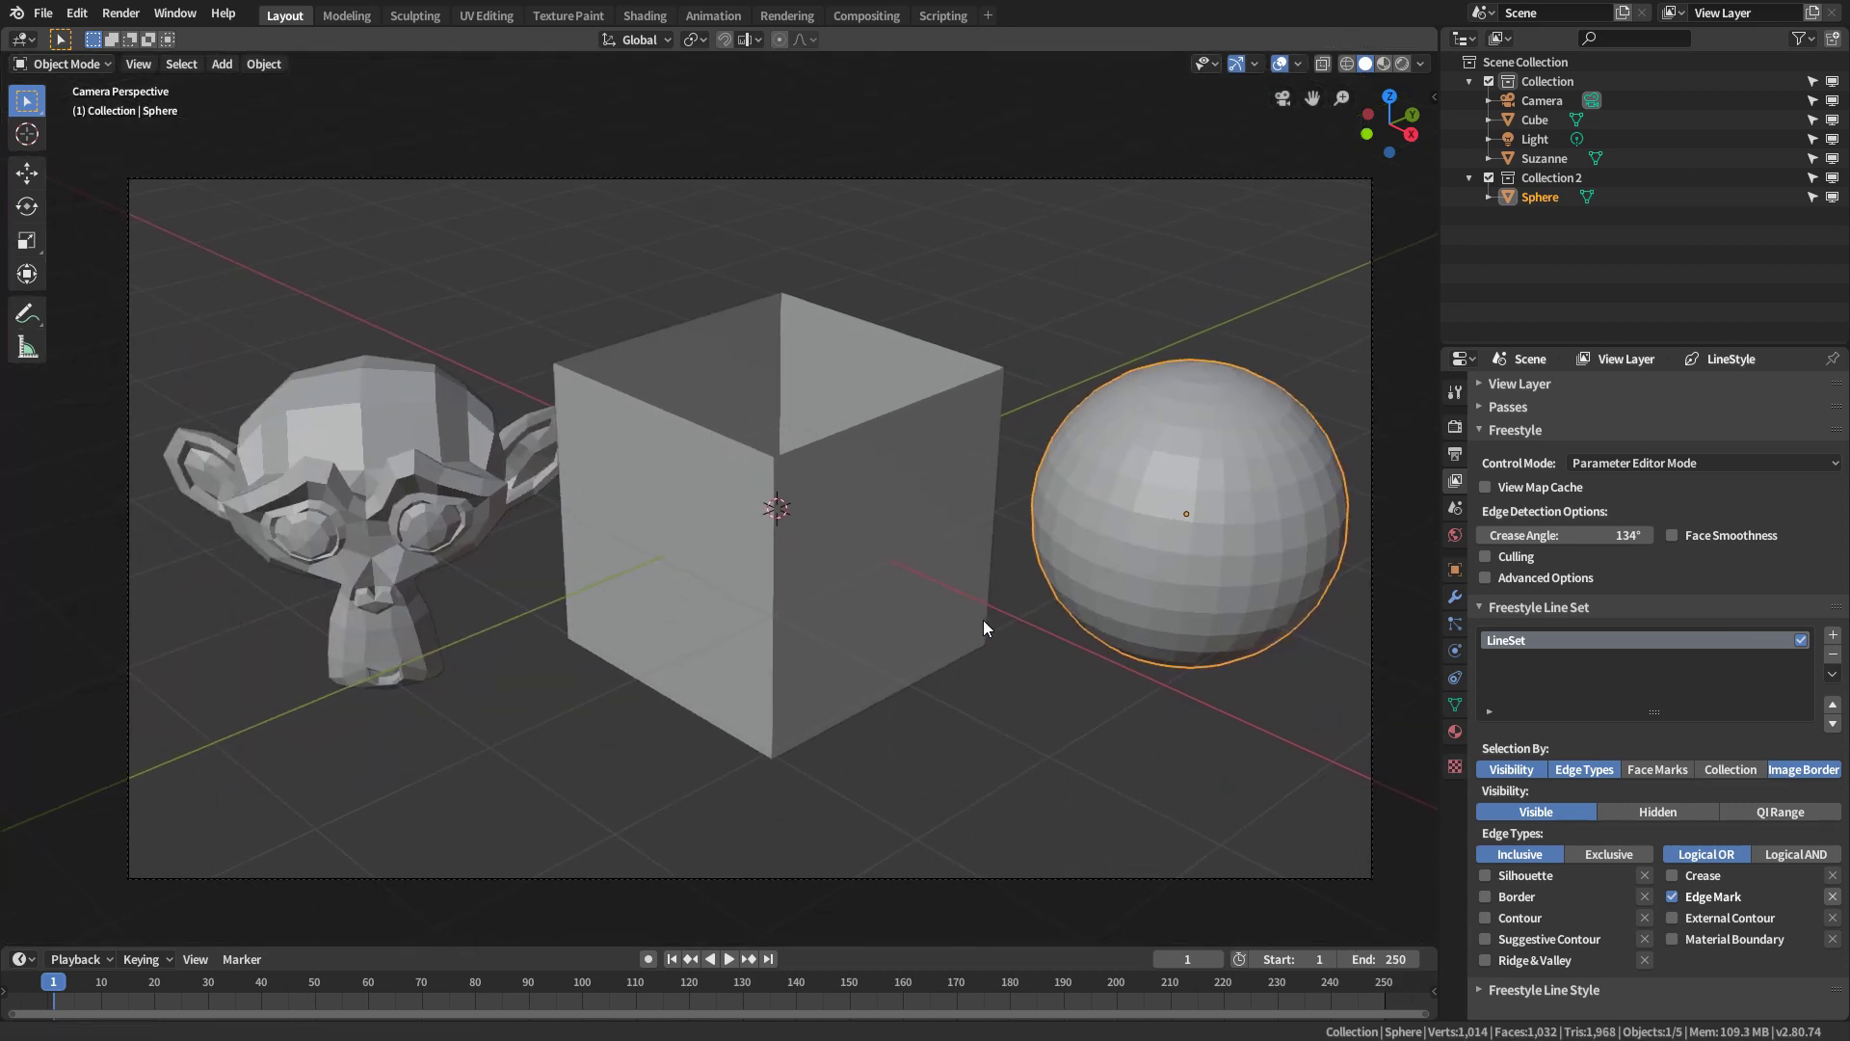
key(F12)
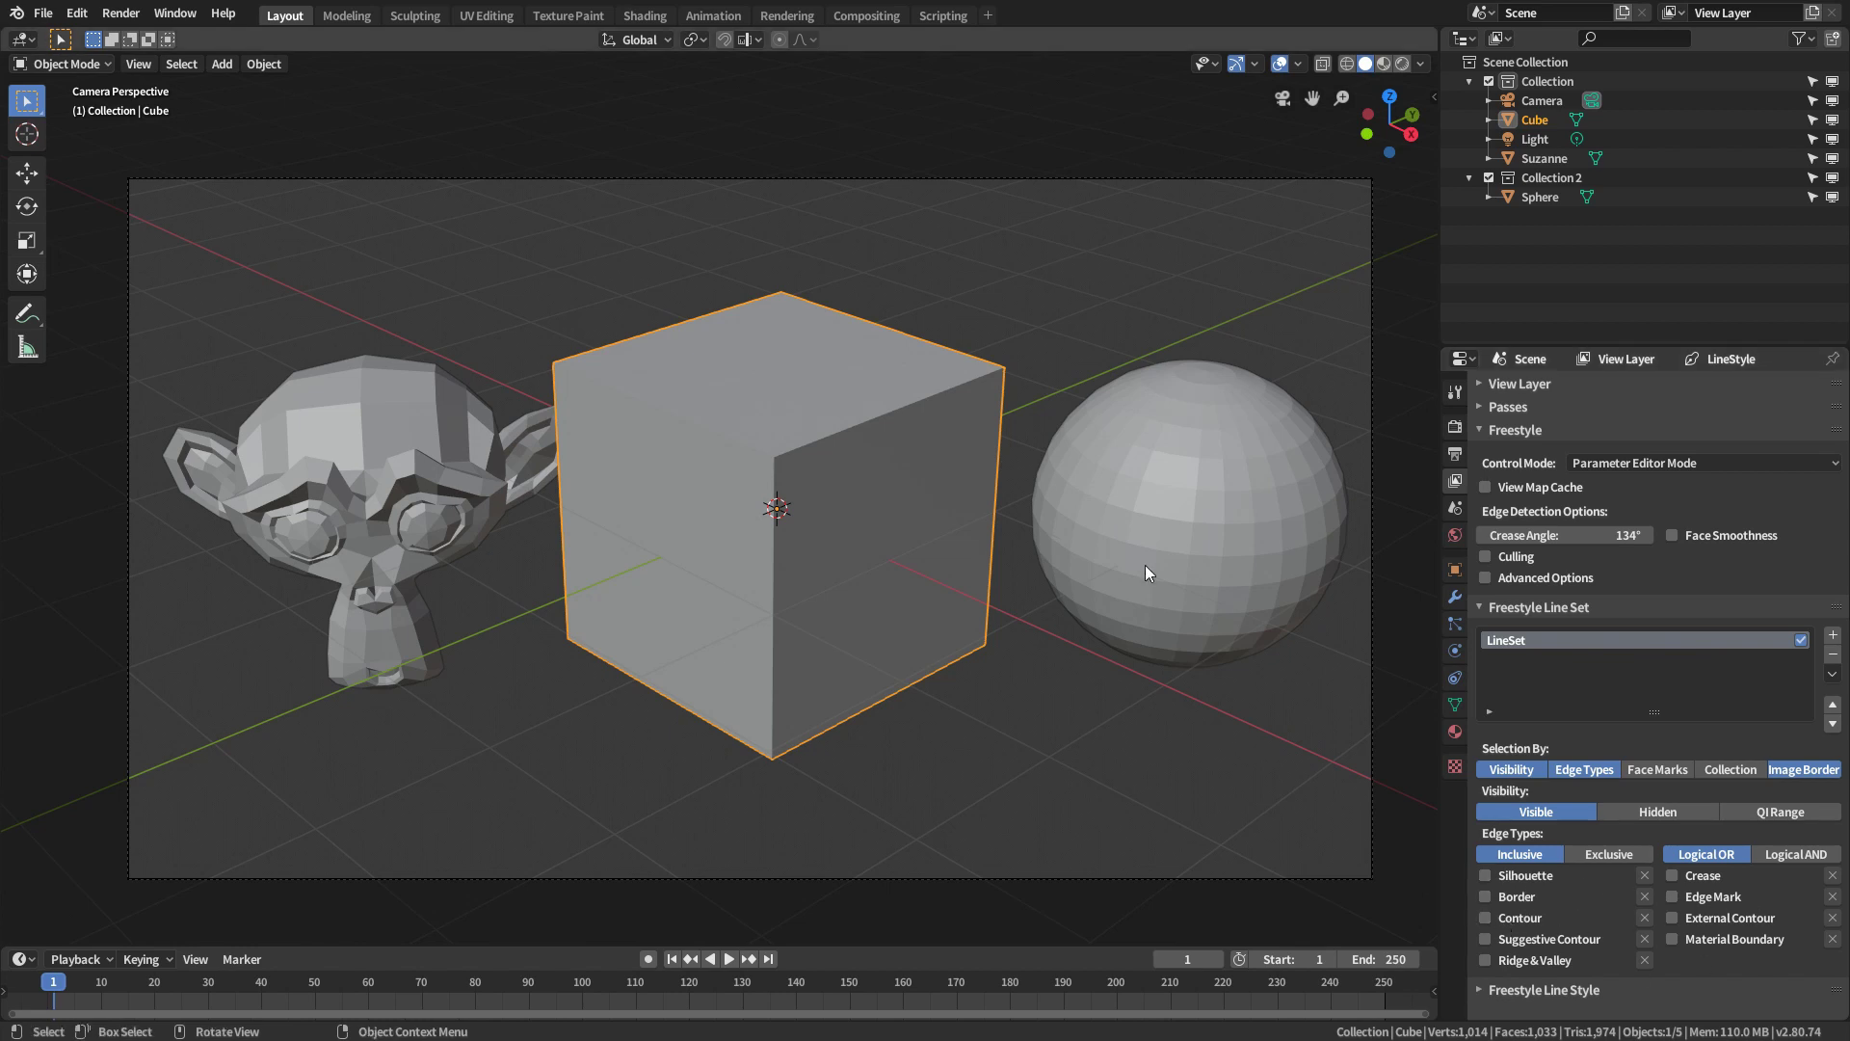
Enable Contour as the only edge type in the line set and render the closed-cube scene
click(1145, 511)
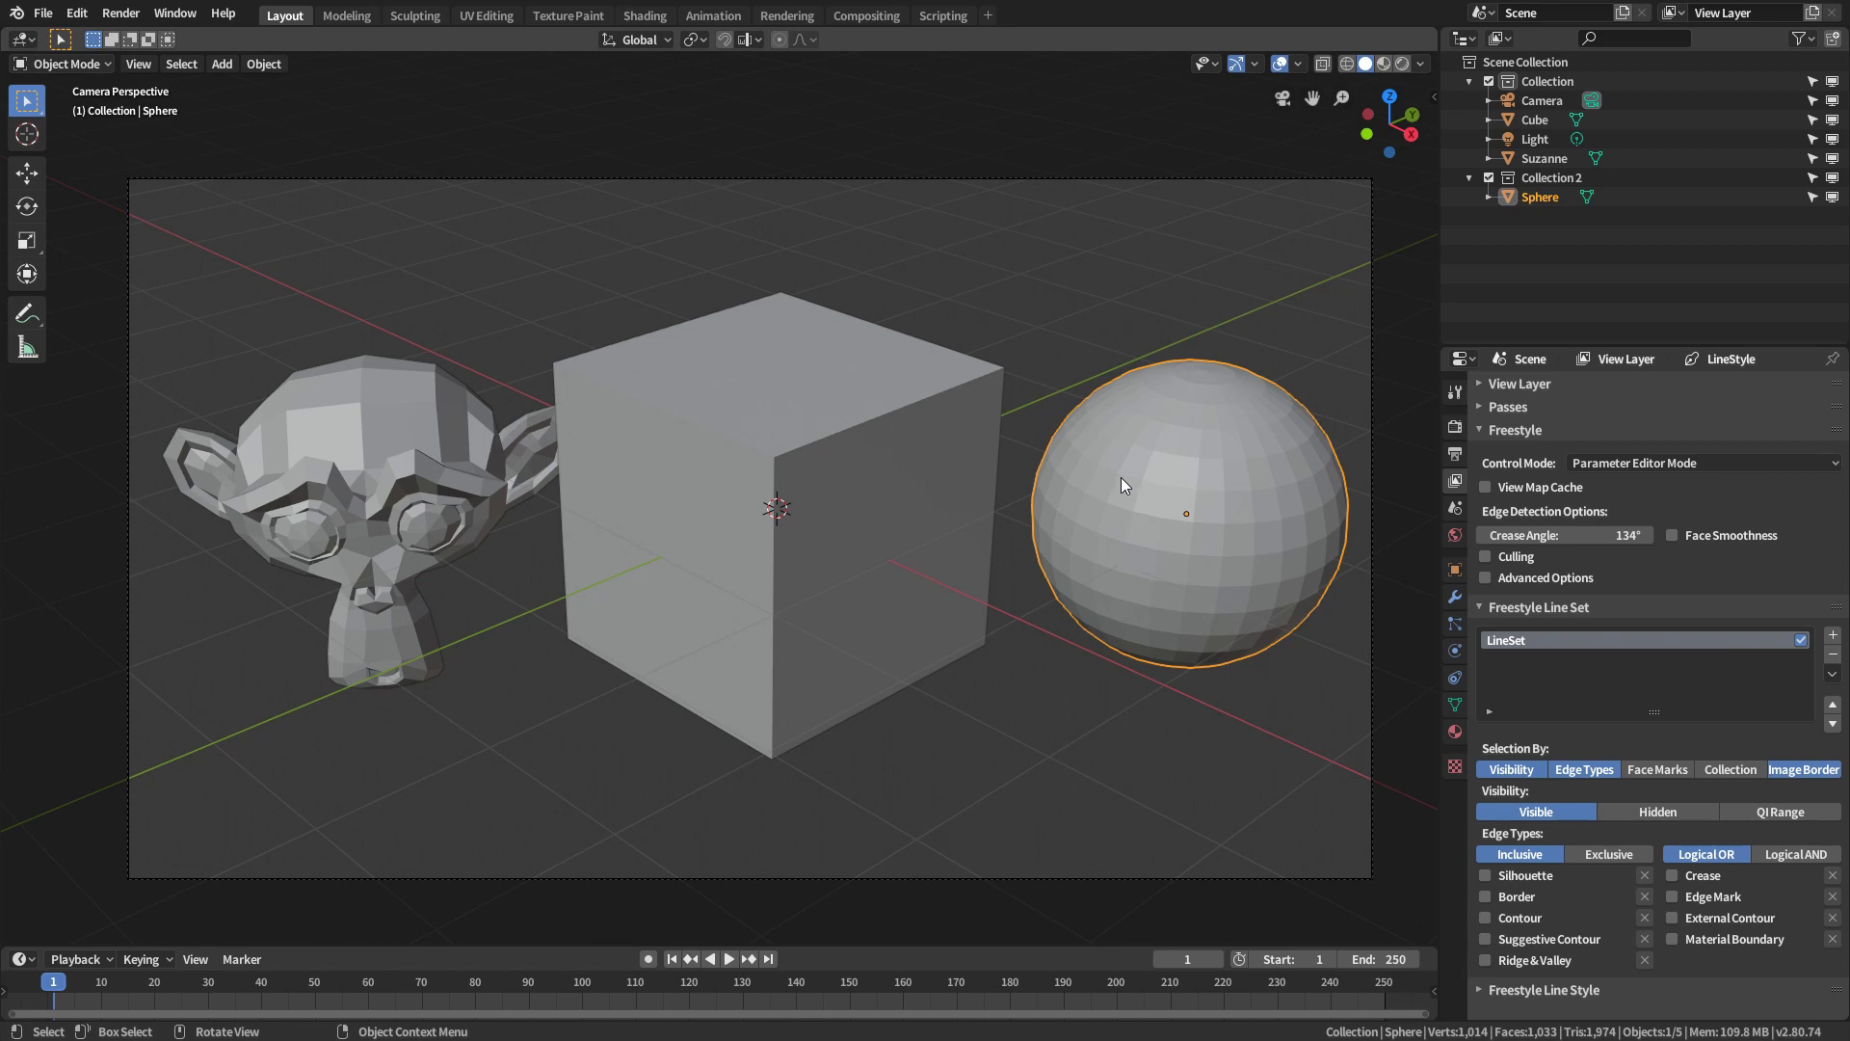
click(1485, 918)
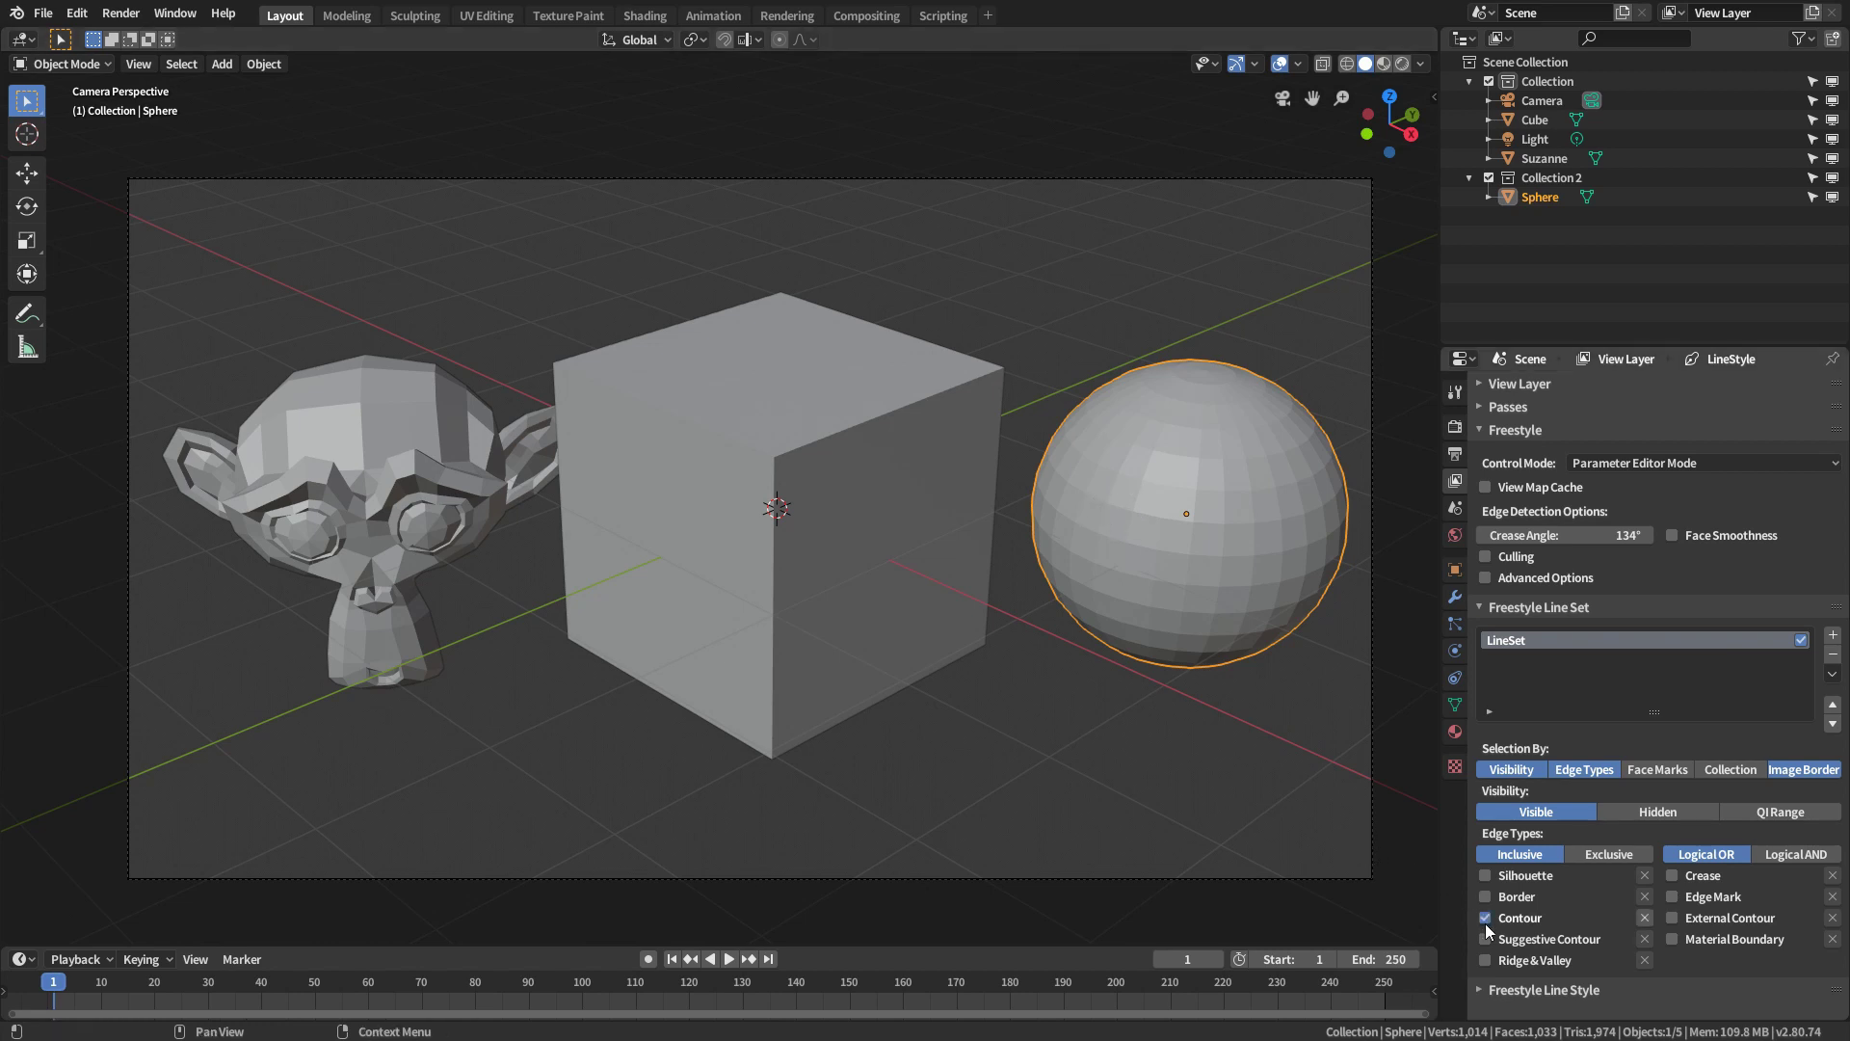
click(799, 611)
key(F12)
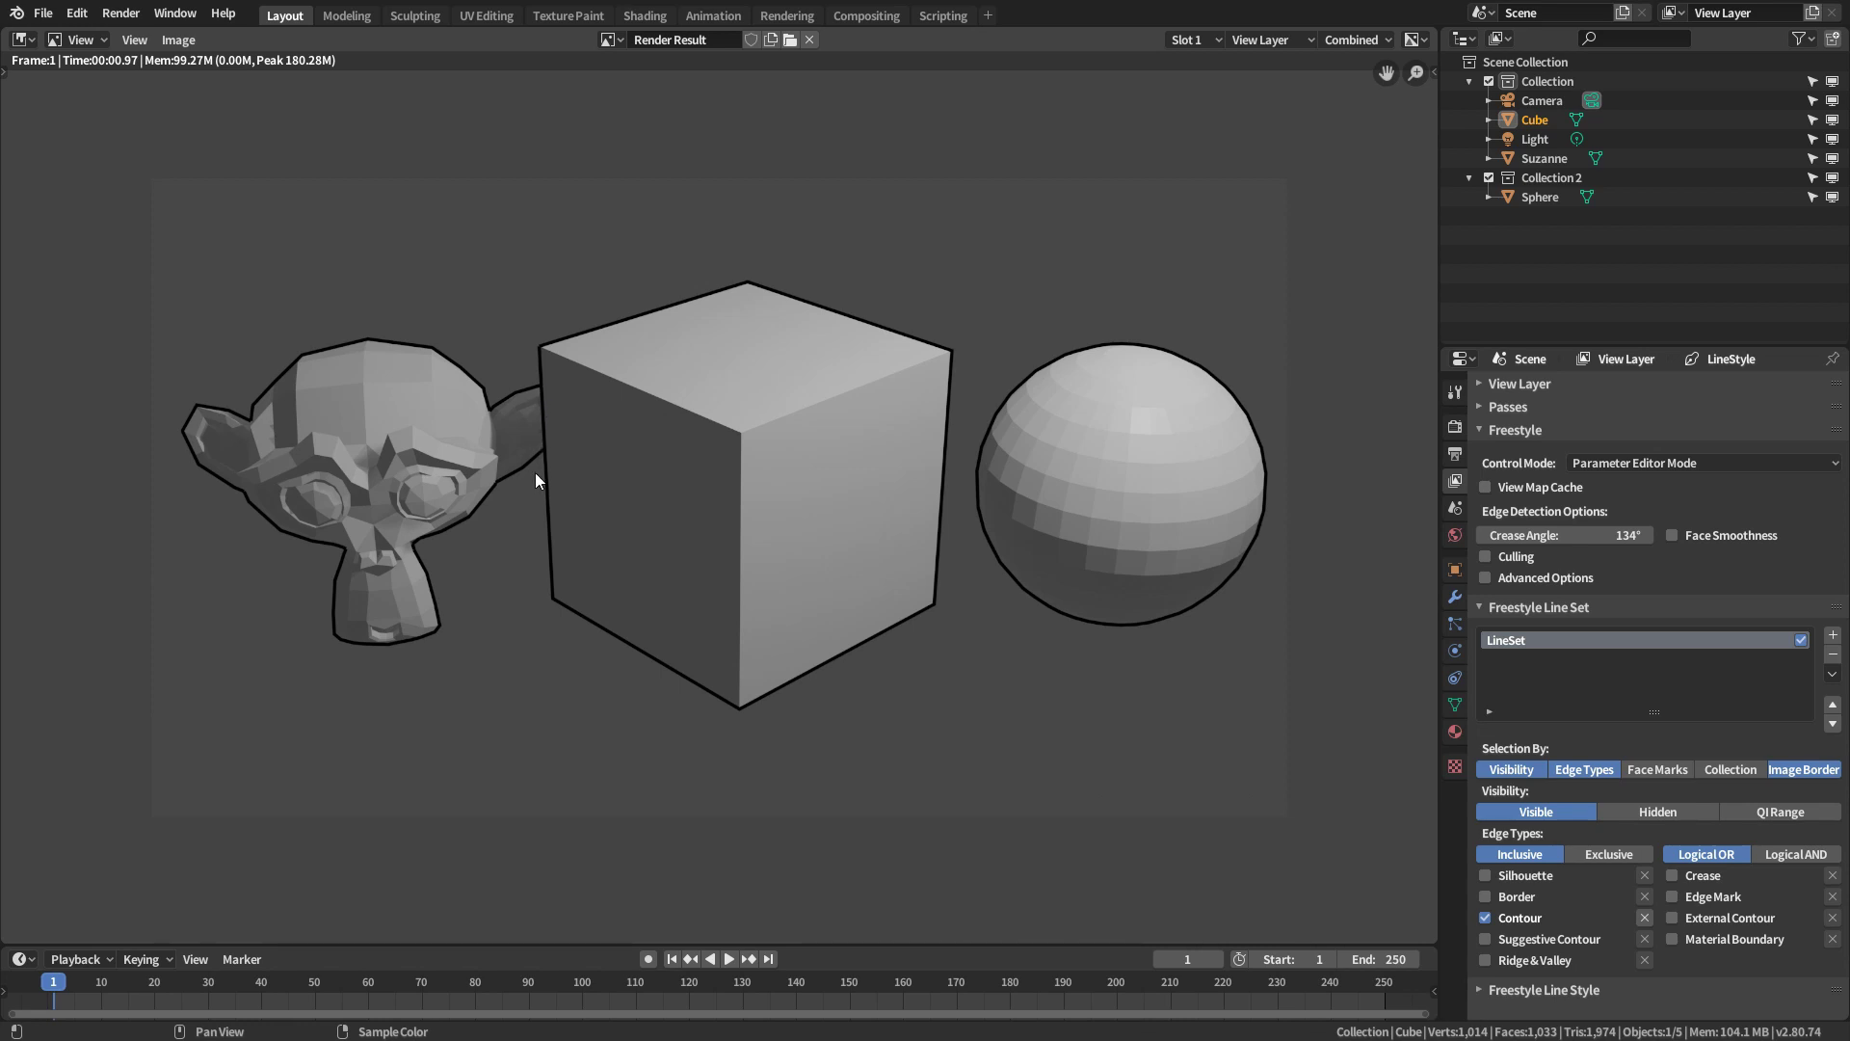
Make External Contour the only enabled edge type instead of Contour, and render the camera view
key(Escape)
middle_drag(552, 482, 713, 477)
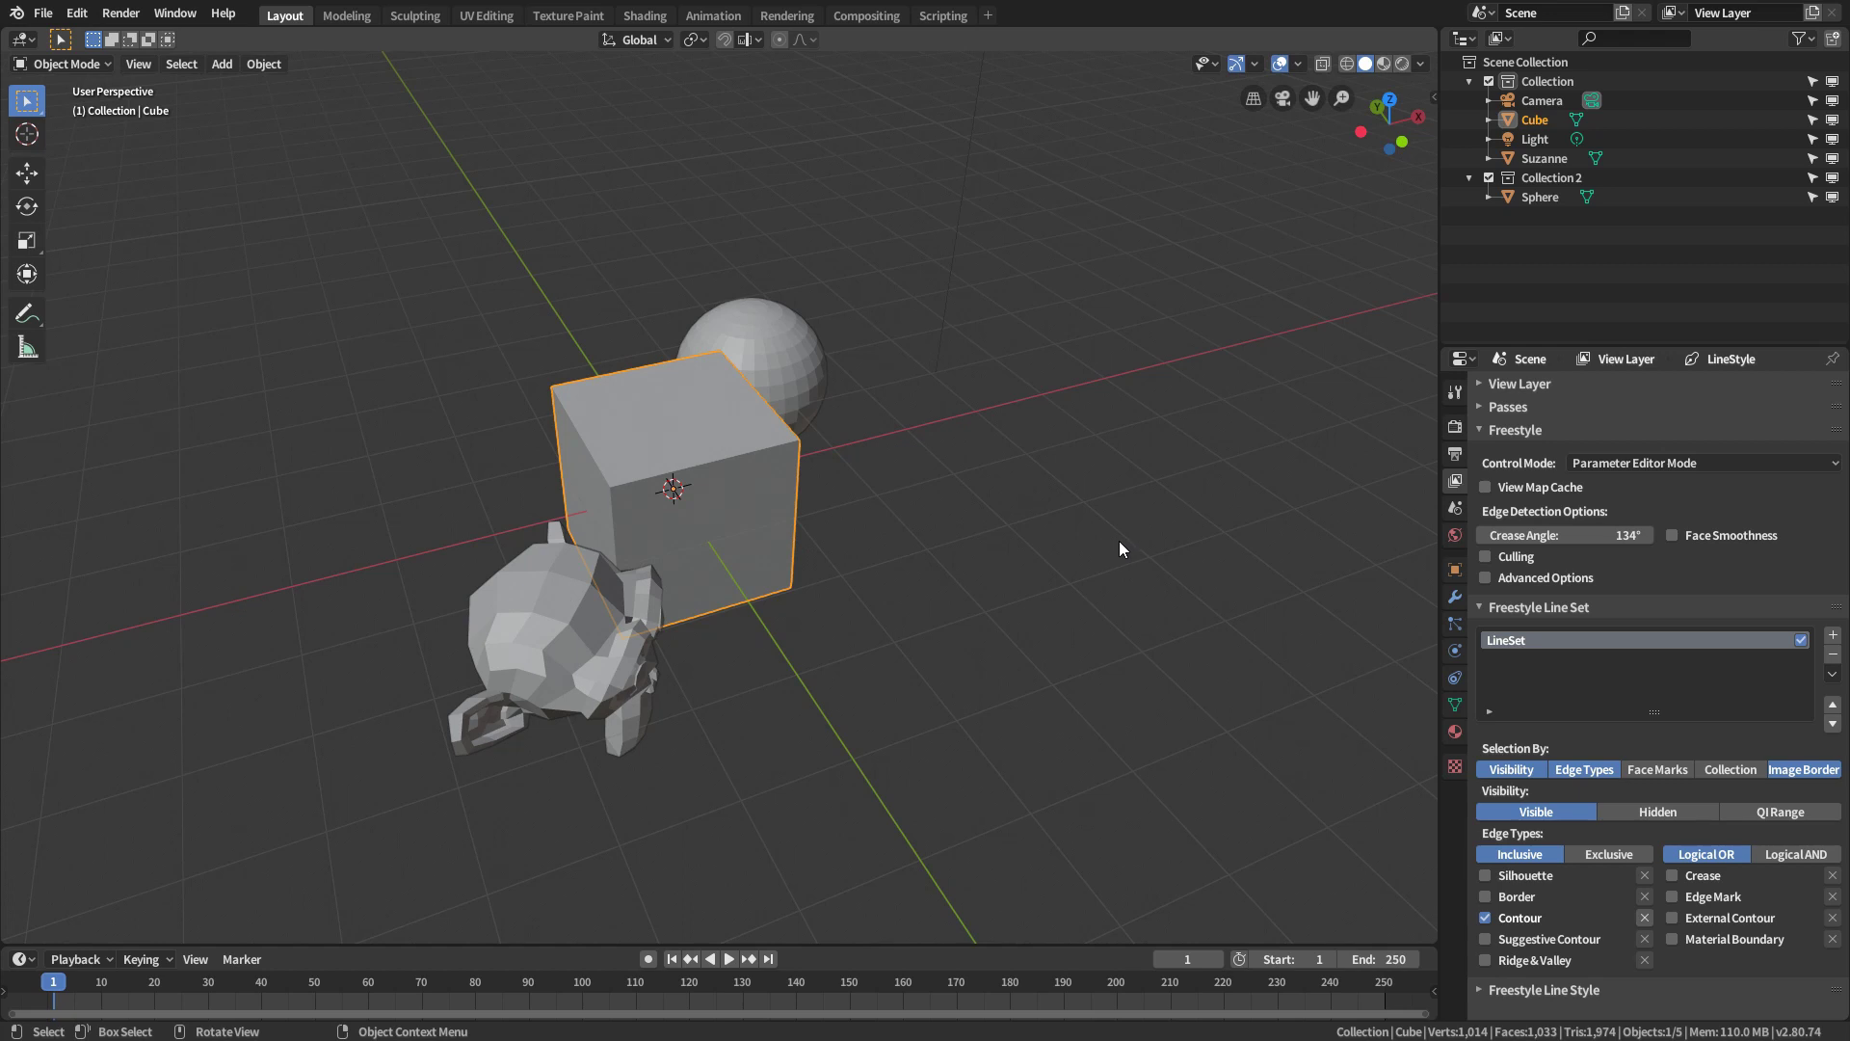
key(KP_0)
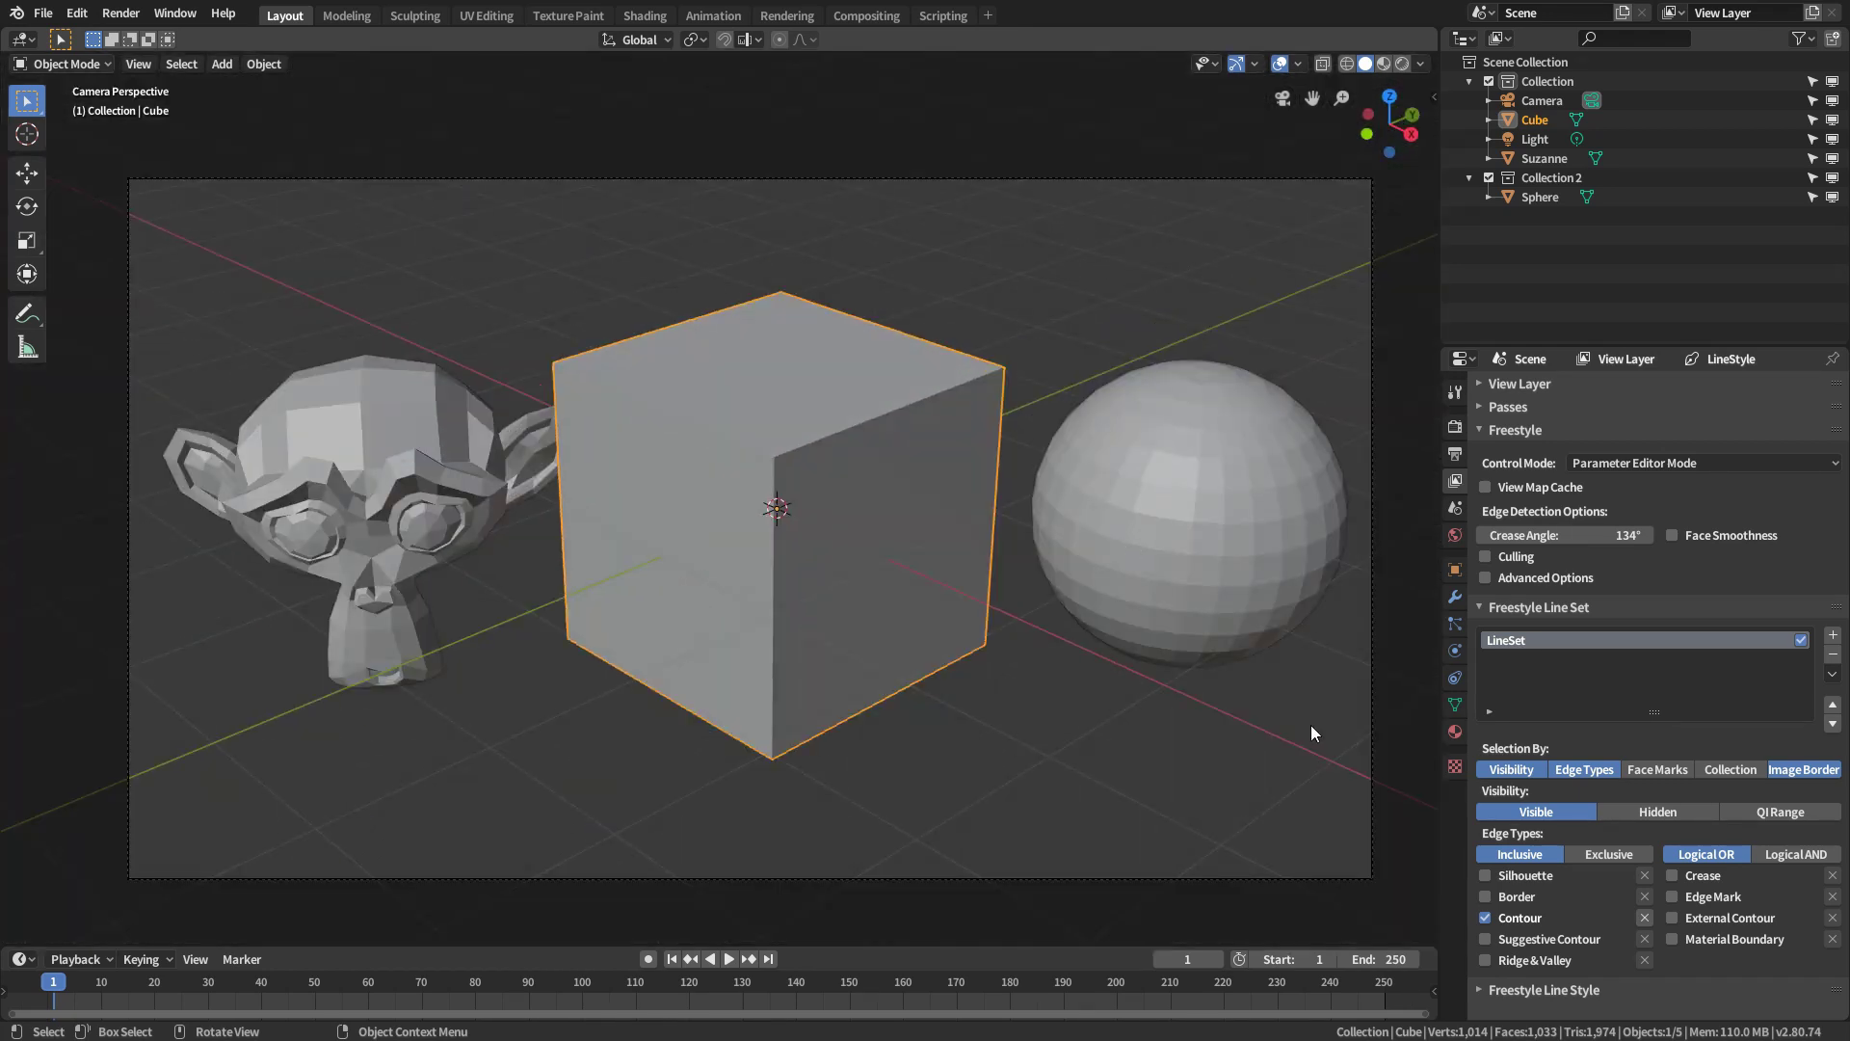
click(1487, 918)
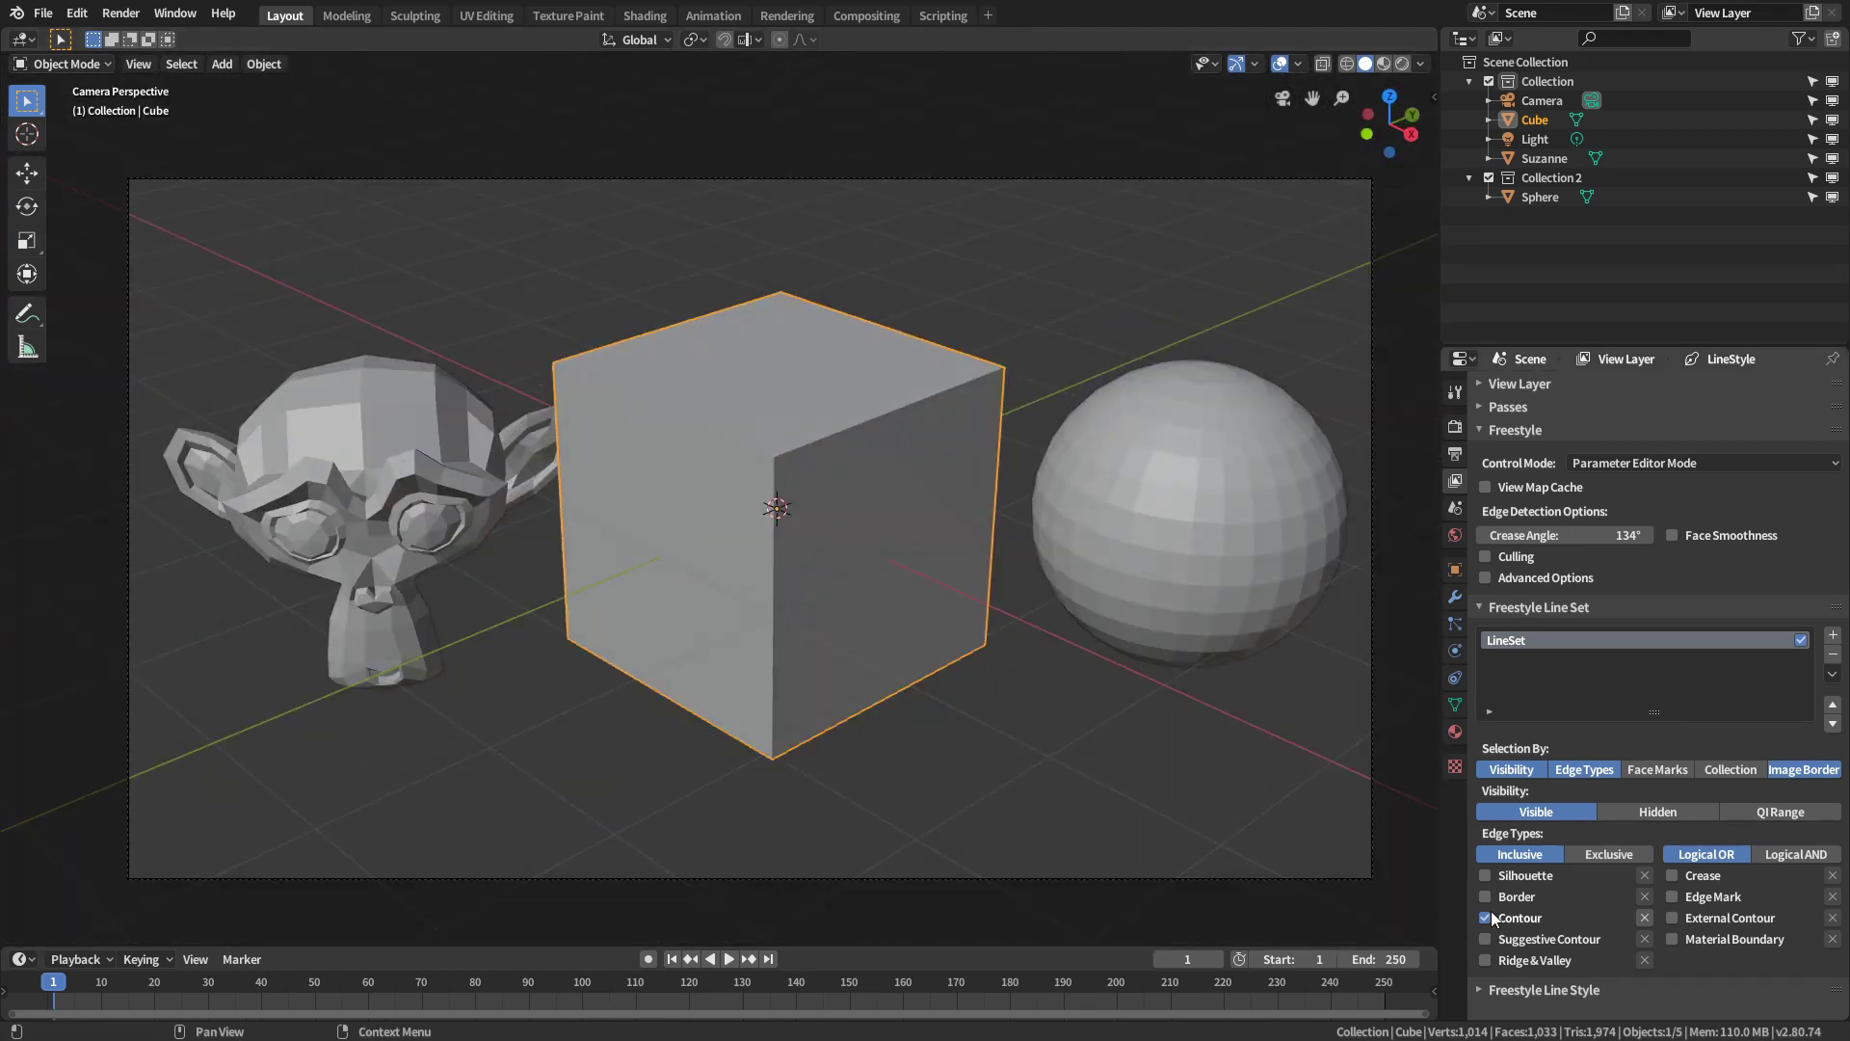
click(1678, 919)
key(F12)
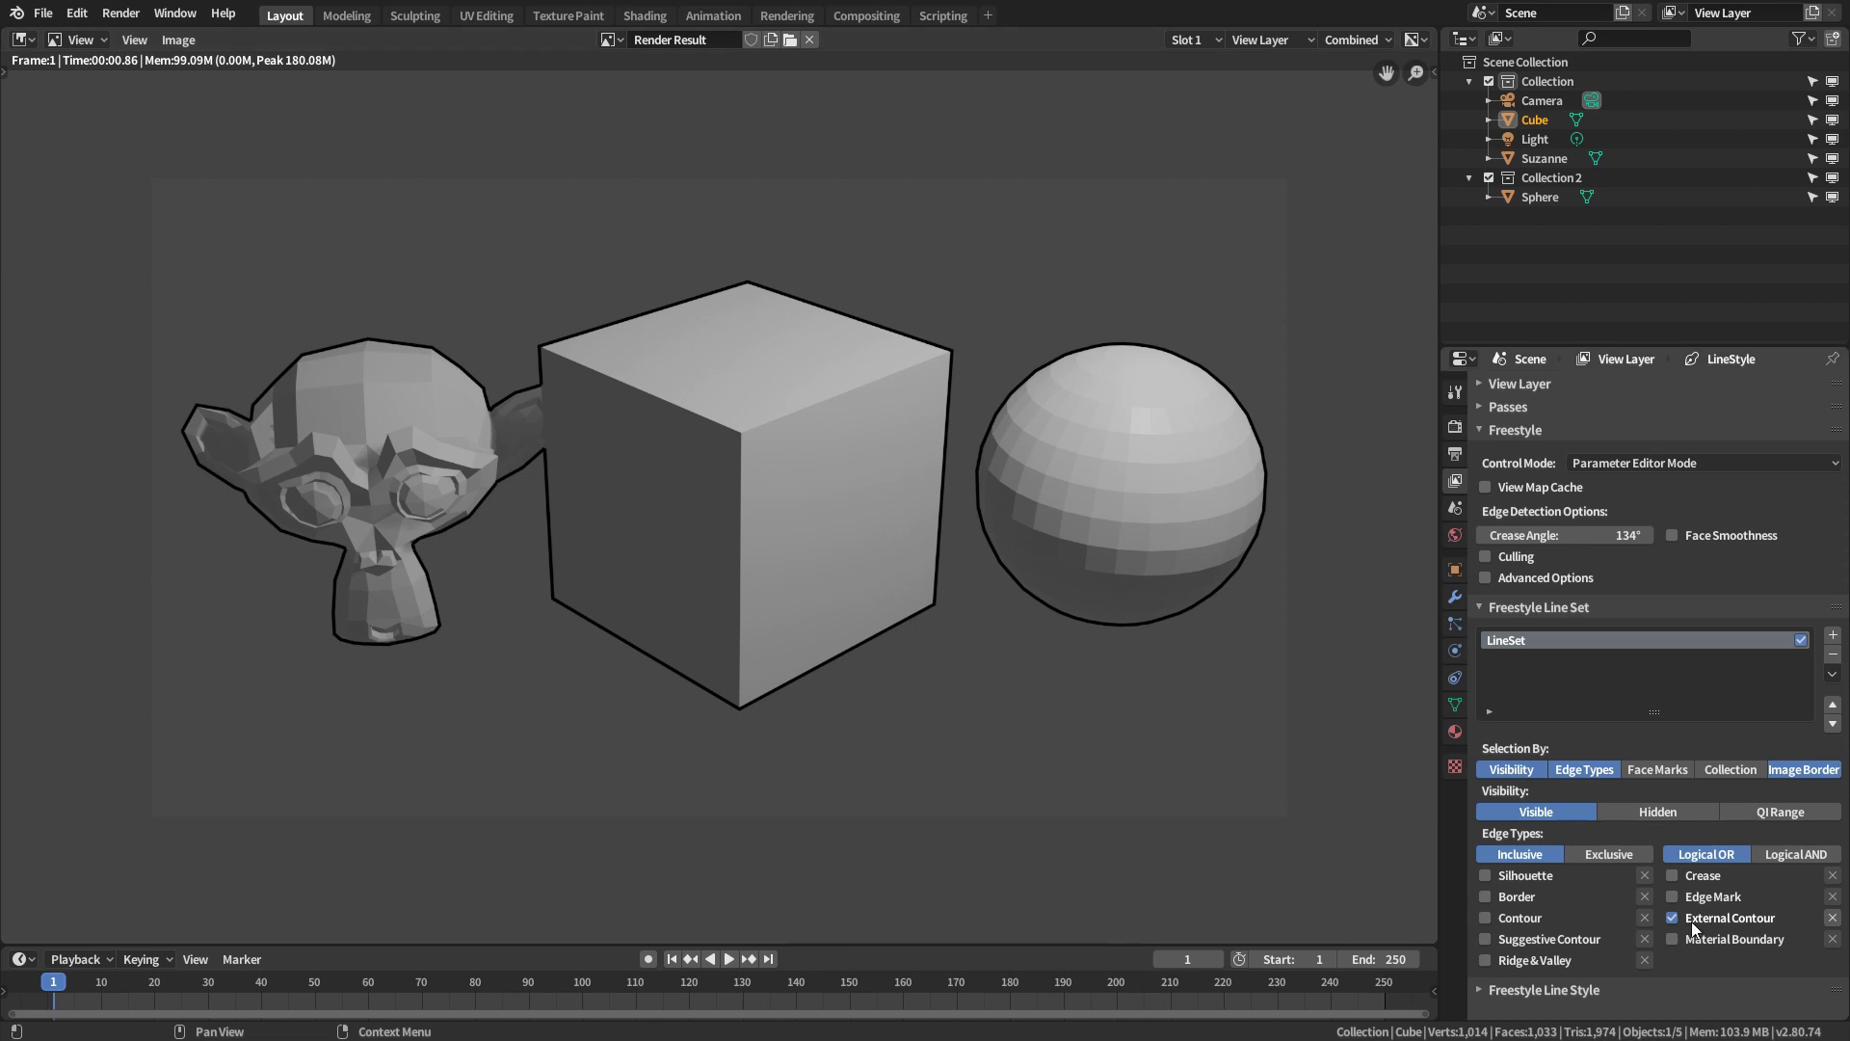
Render with Contour and Silhouette added to External Contour, and disable those two edge types again
click(1487, 920)
click(1489, 876)
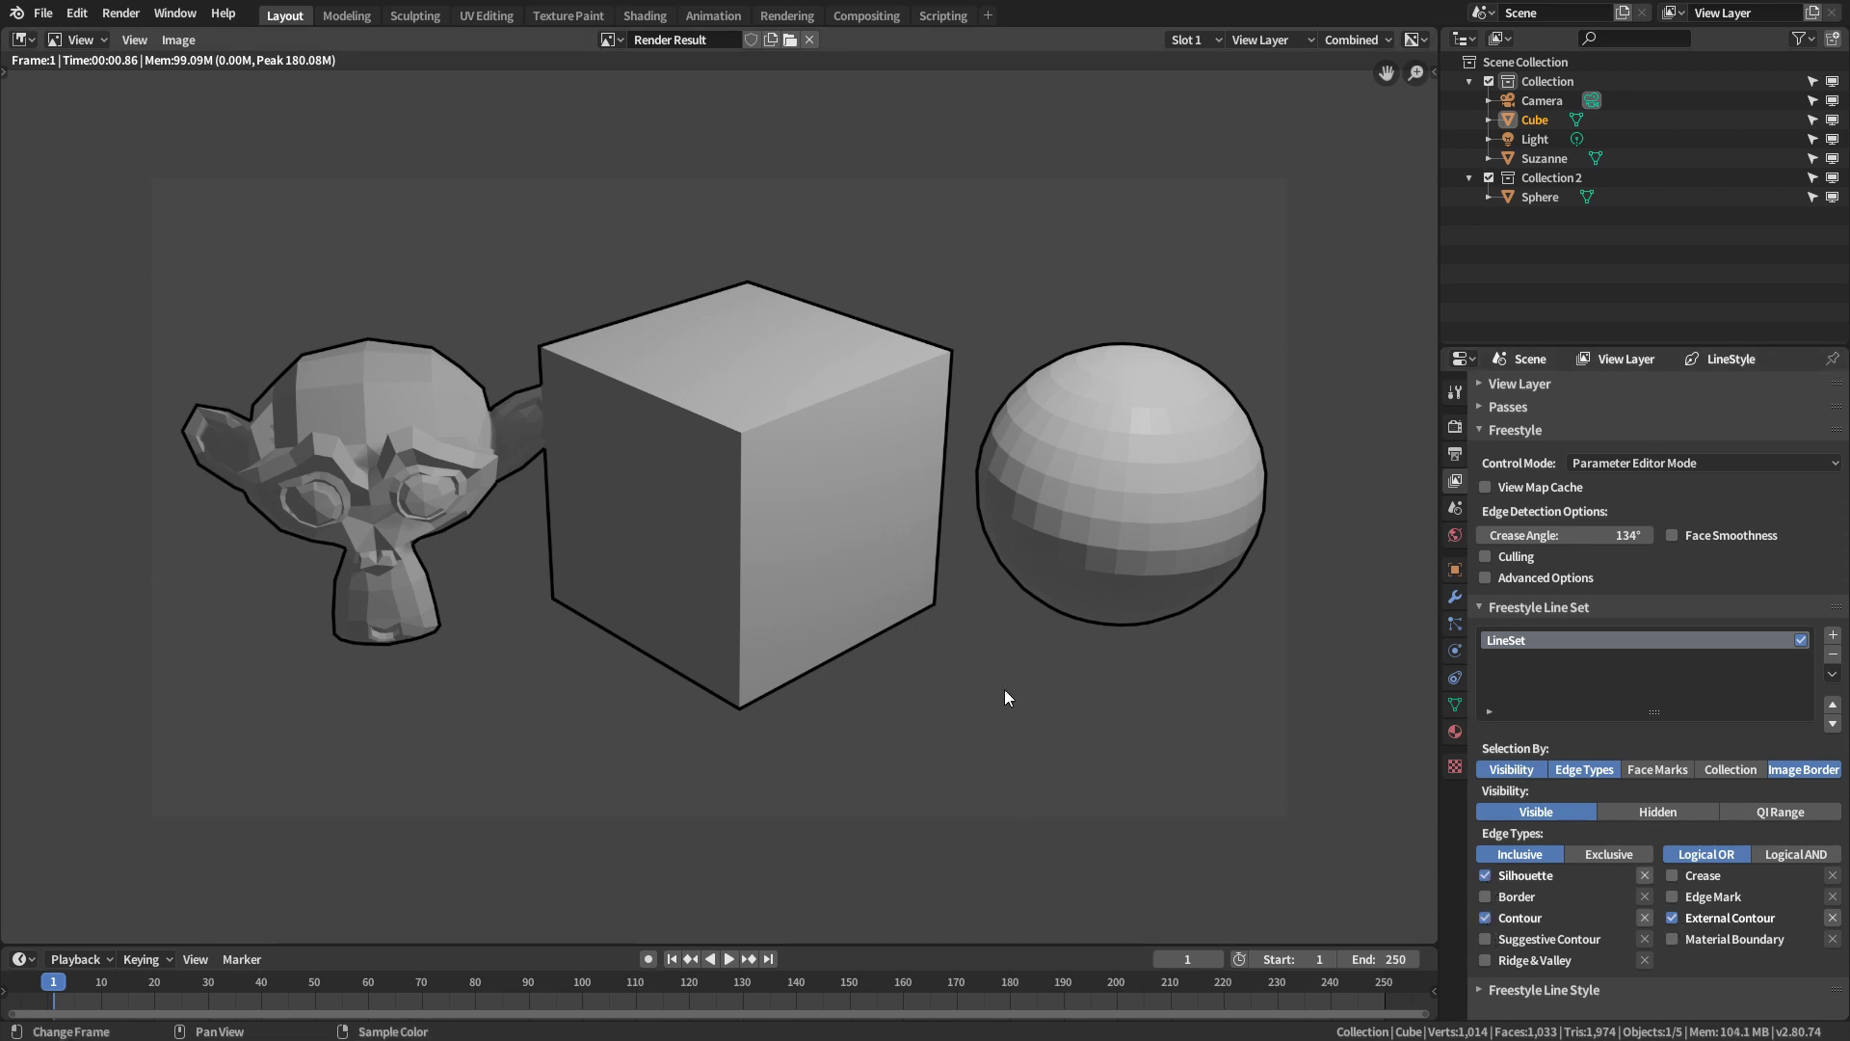
key(F12)
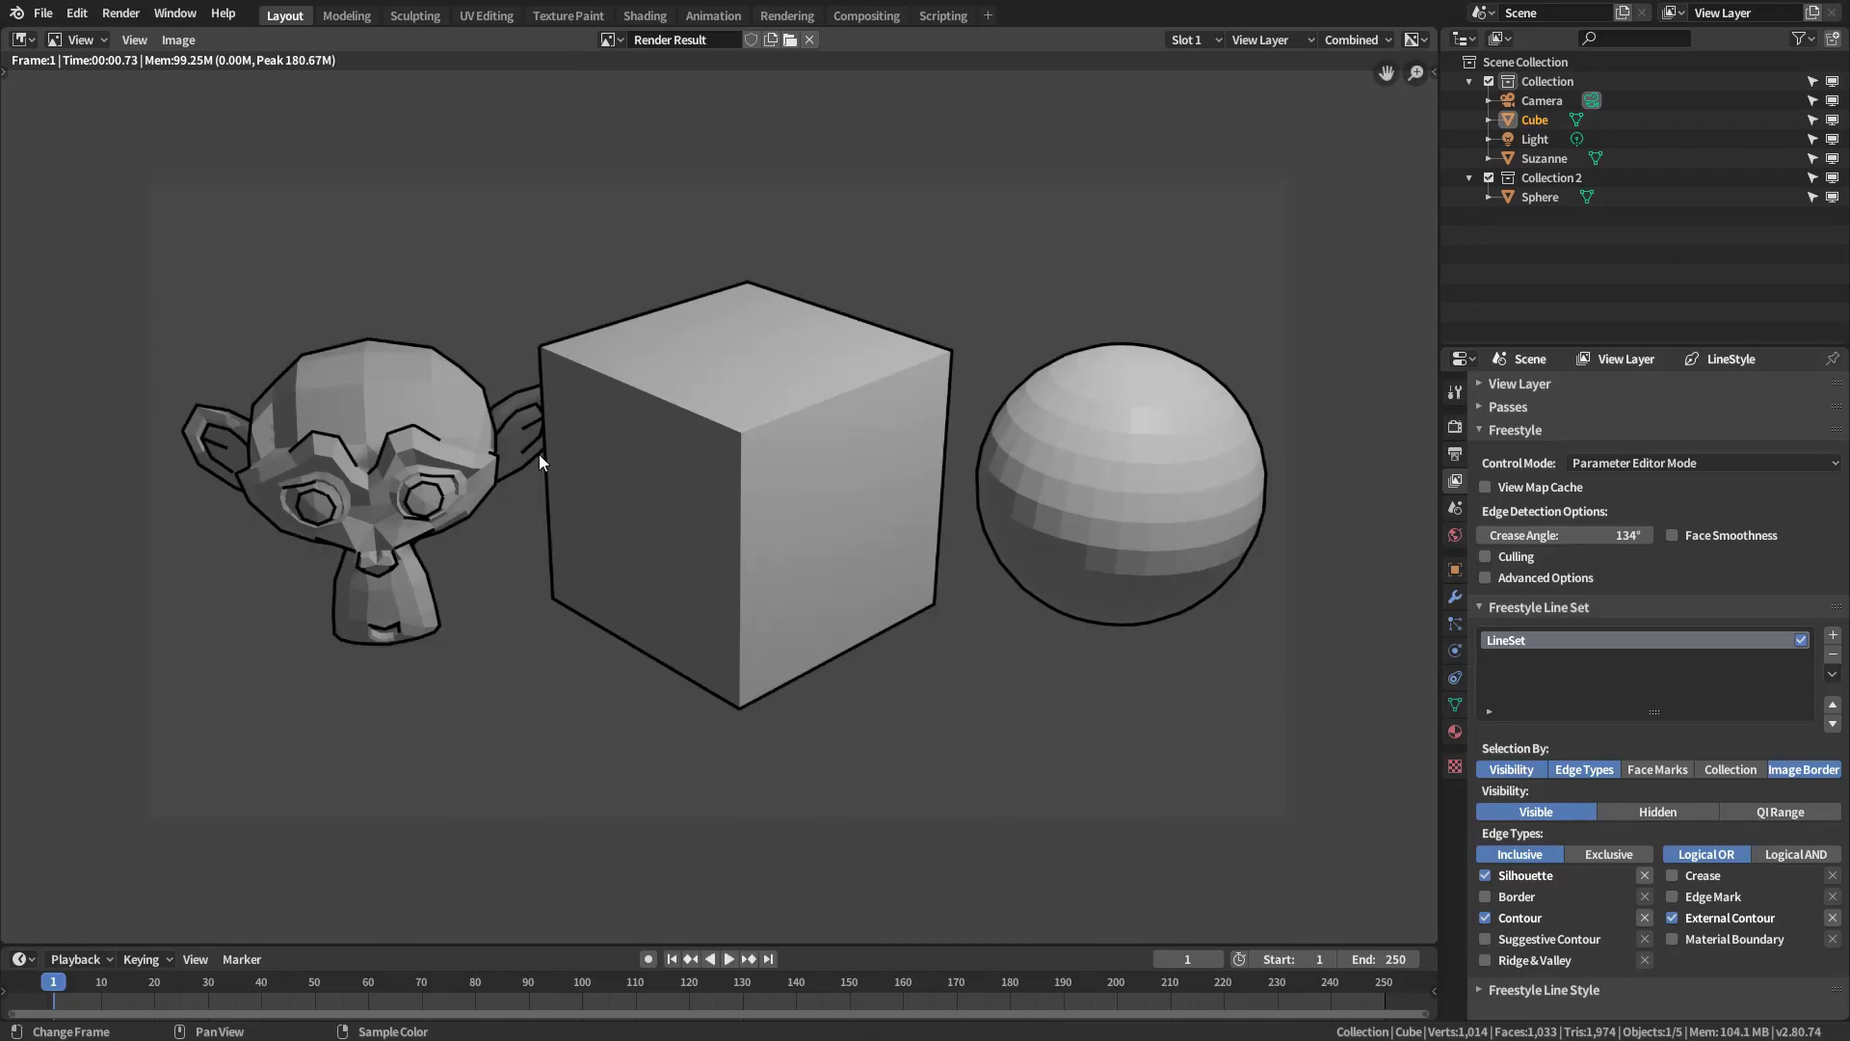
click(1485, 875)
click(1485, 918)
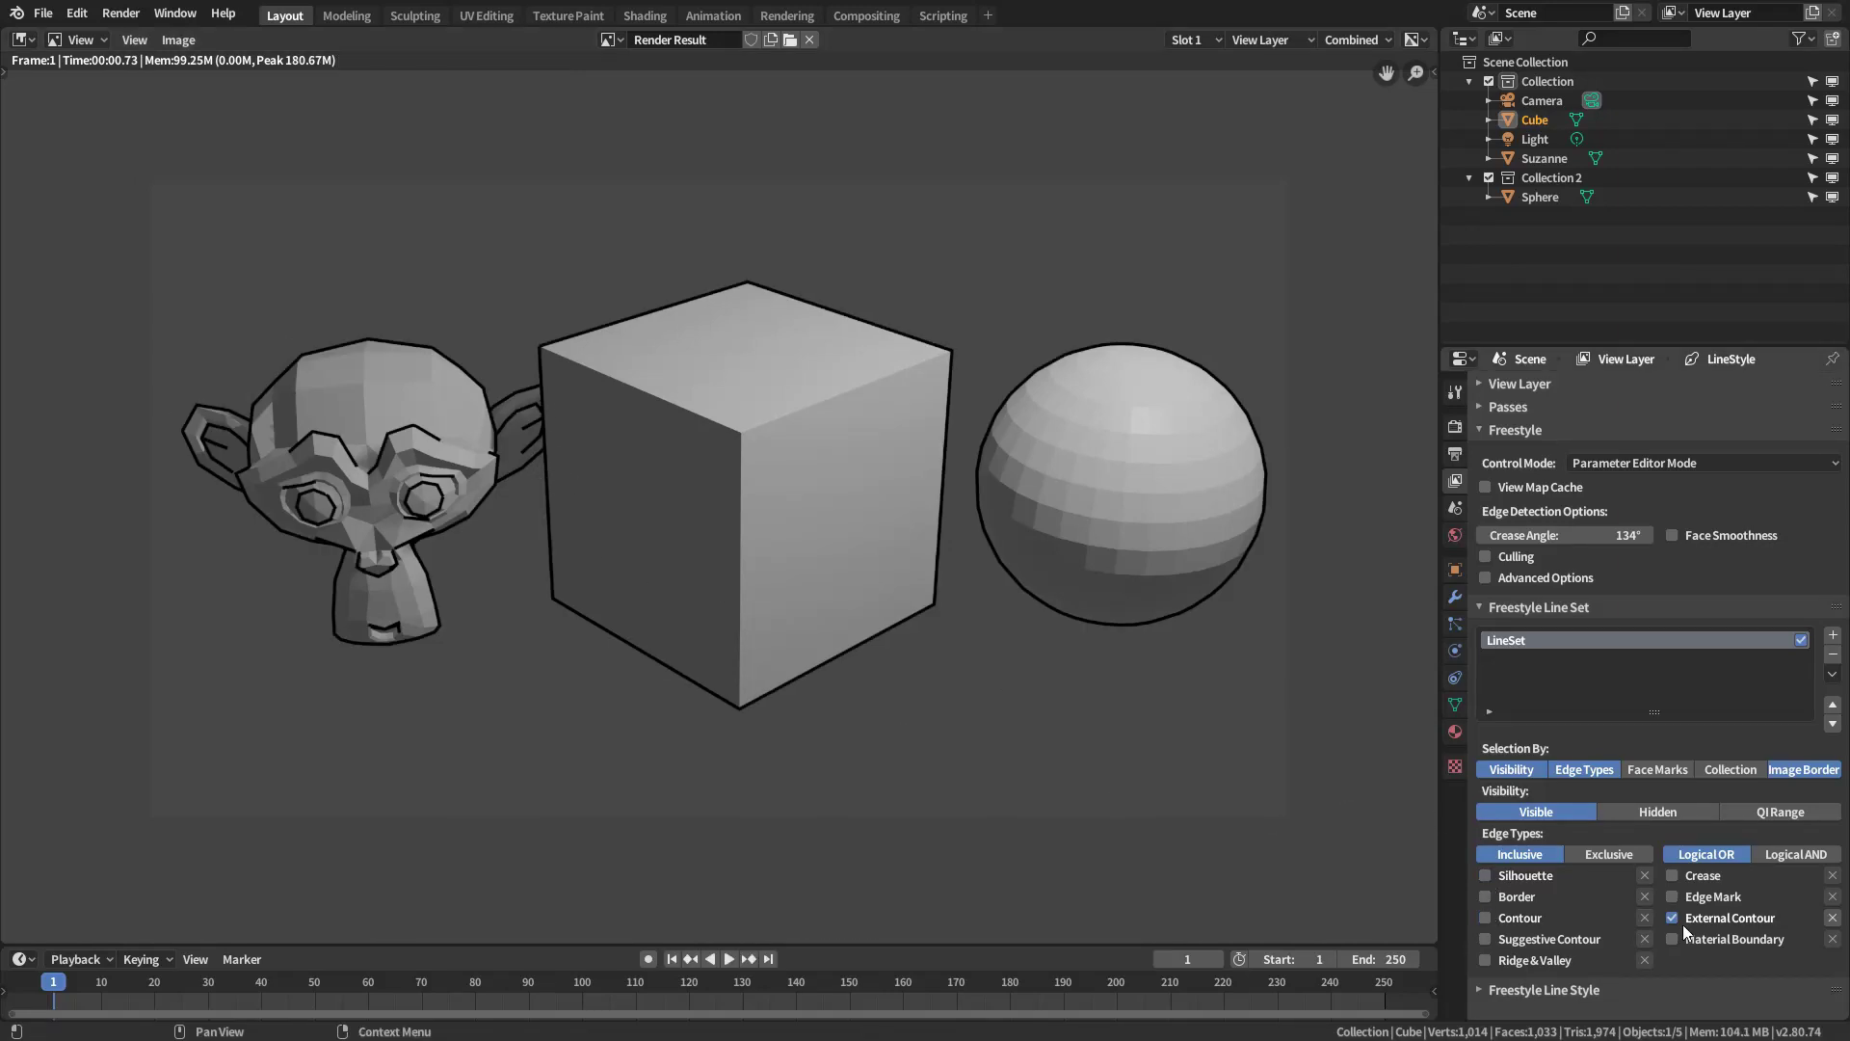
Move the sphere partly behind the cube and render the scene with External Contour
key(Escape)
click(1147, 519)
key(g)
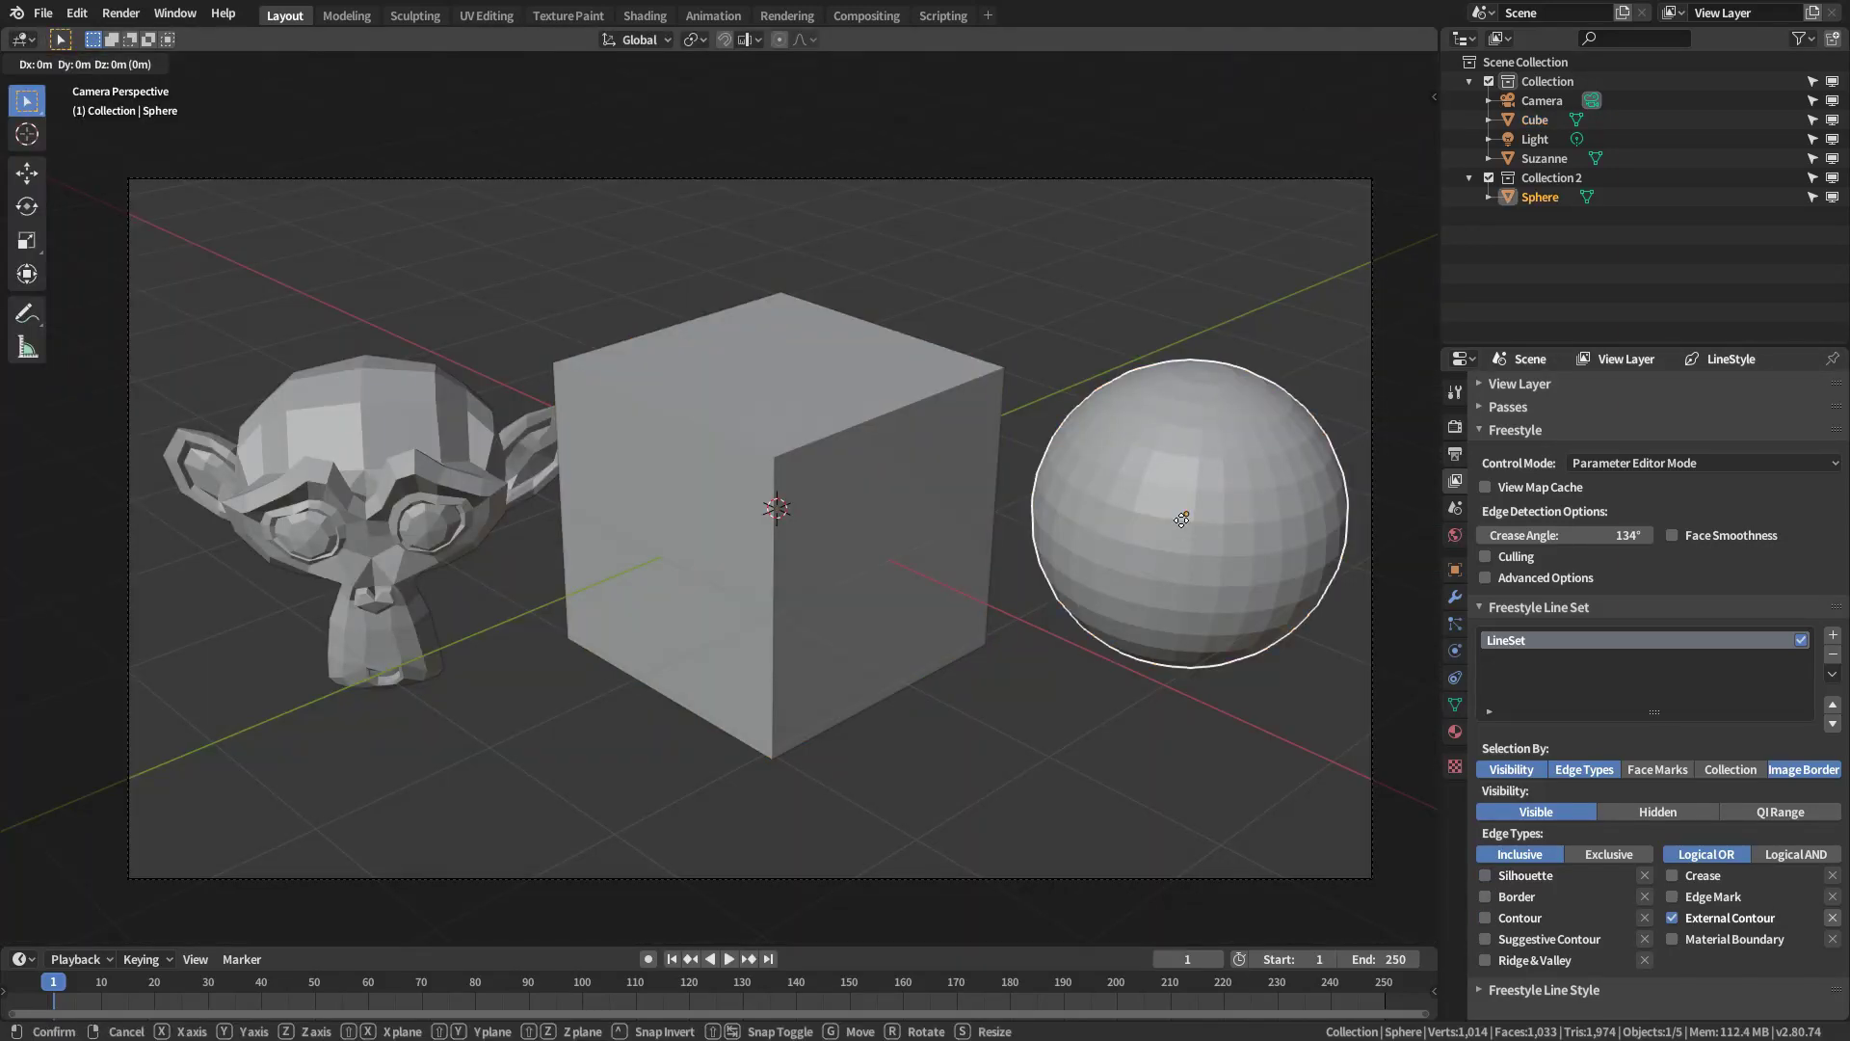
click(1069, 474)
key(F12)
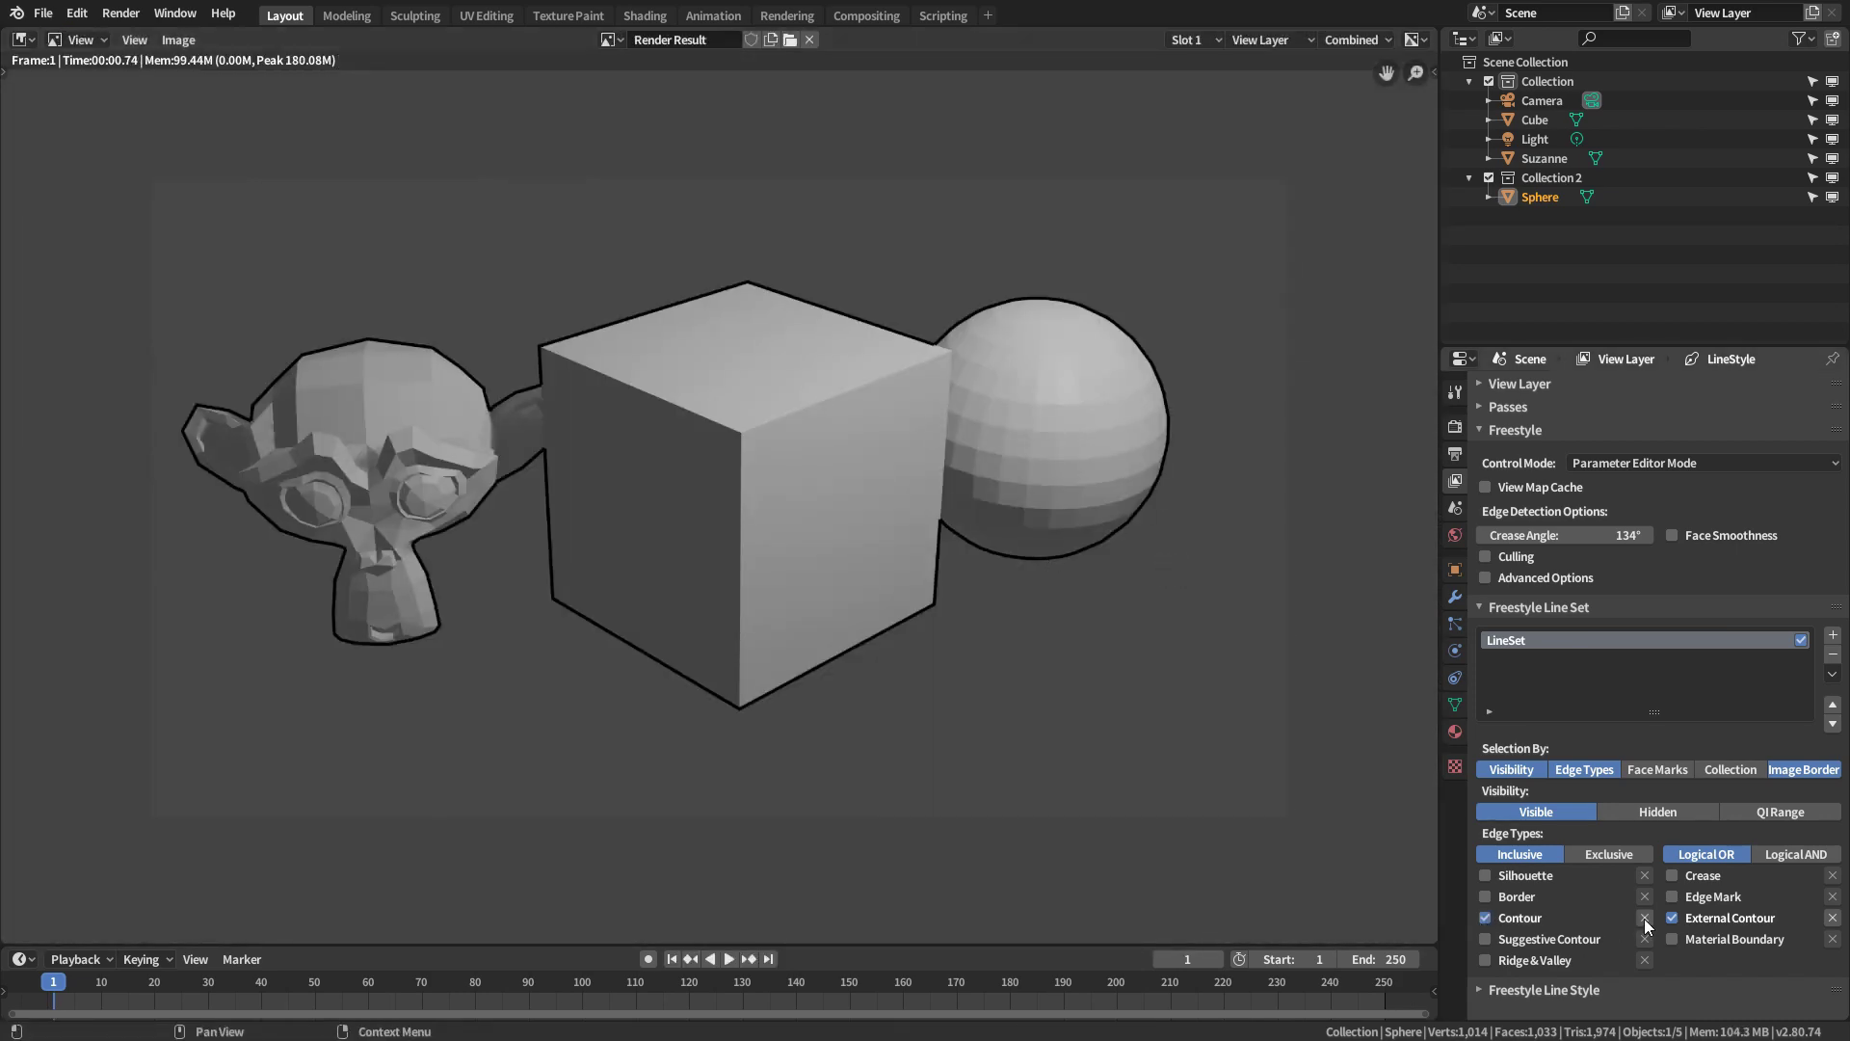
Render the overlapping cube and sphere with Contour as the only edge type instead of External Contour
click(1646, 917)
key(F12)
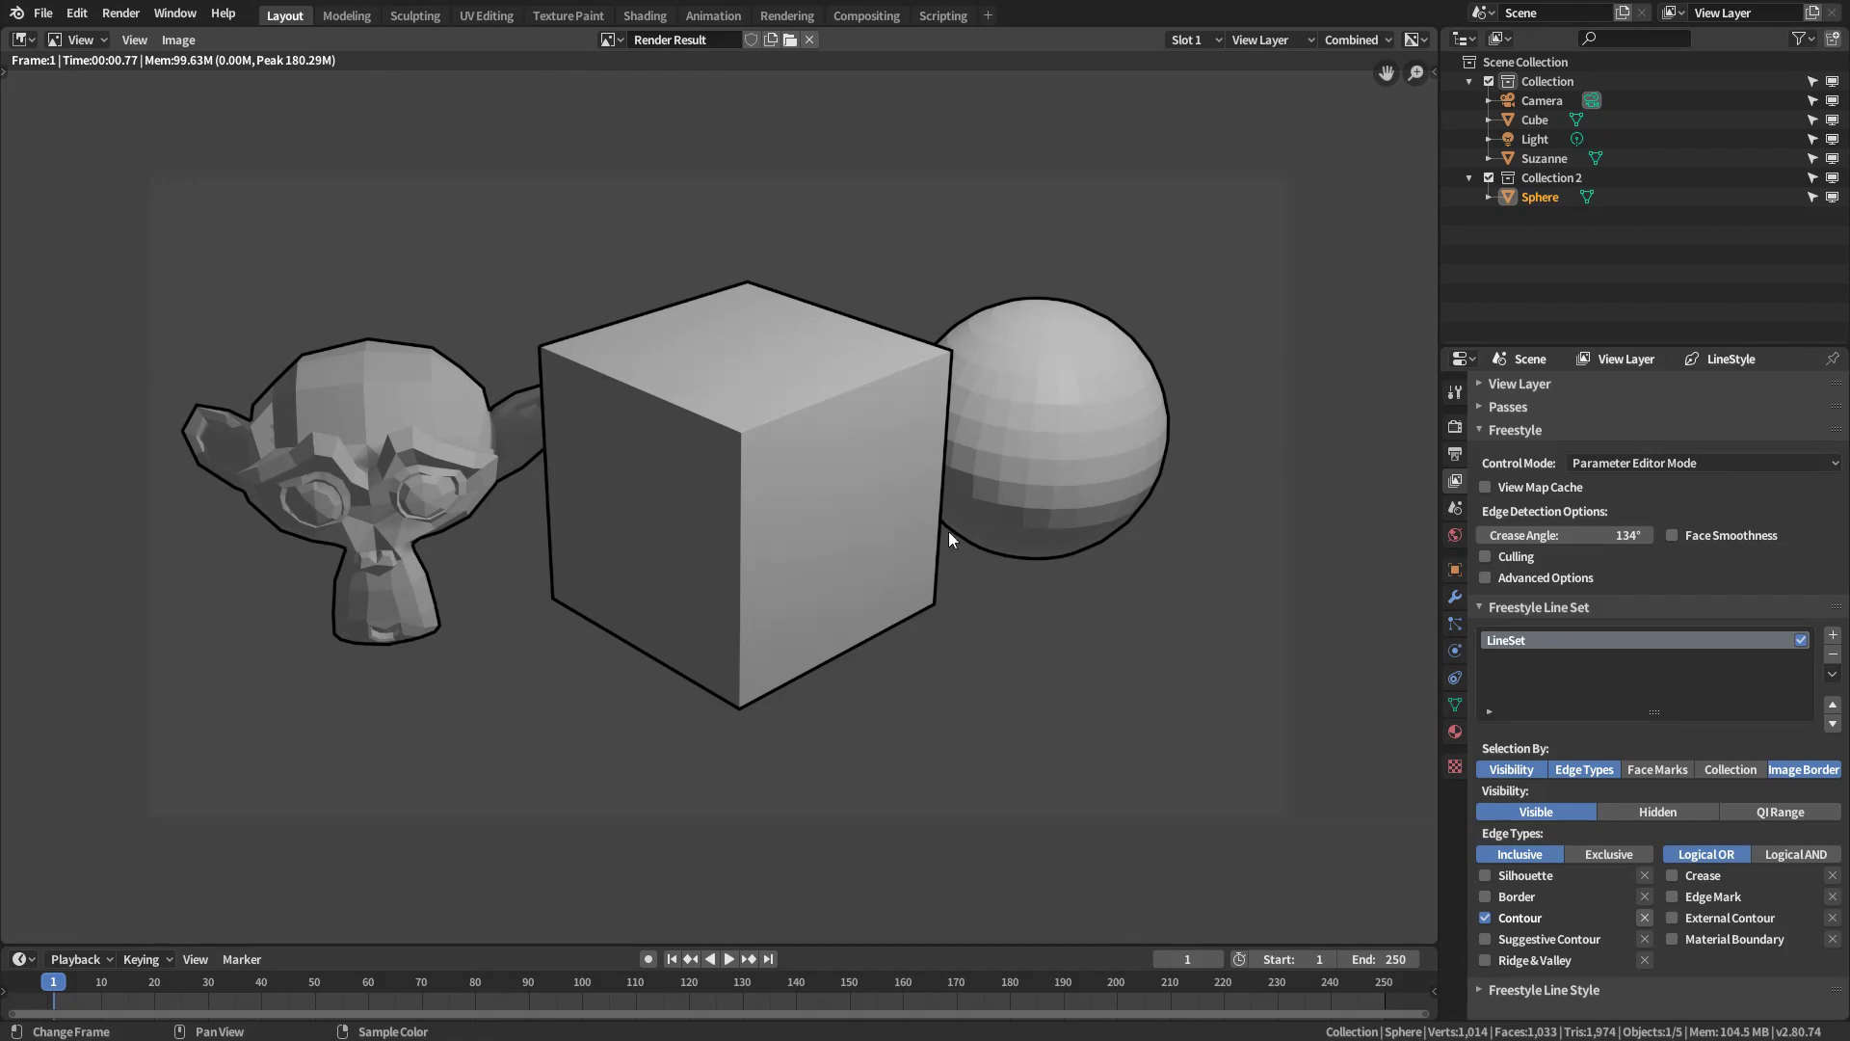
Make Ridge & Valley the only enabled edge type instead of Contour, with Advanced Options on, and render the scene
click(1486, 917)
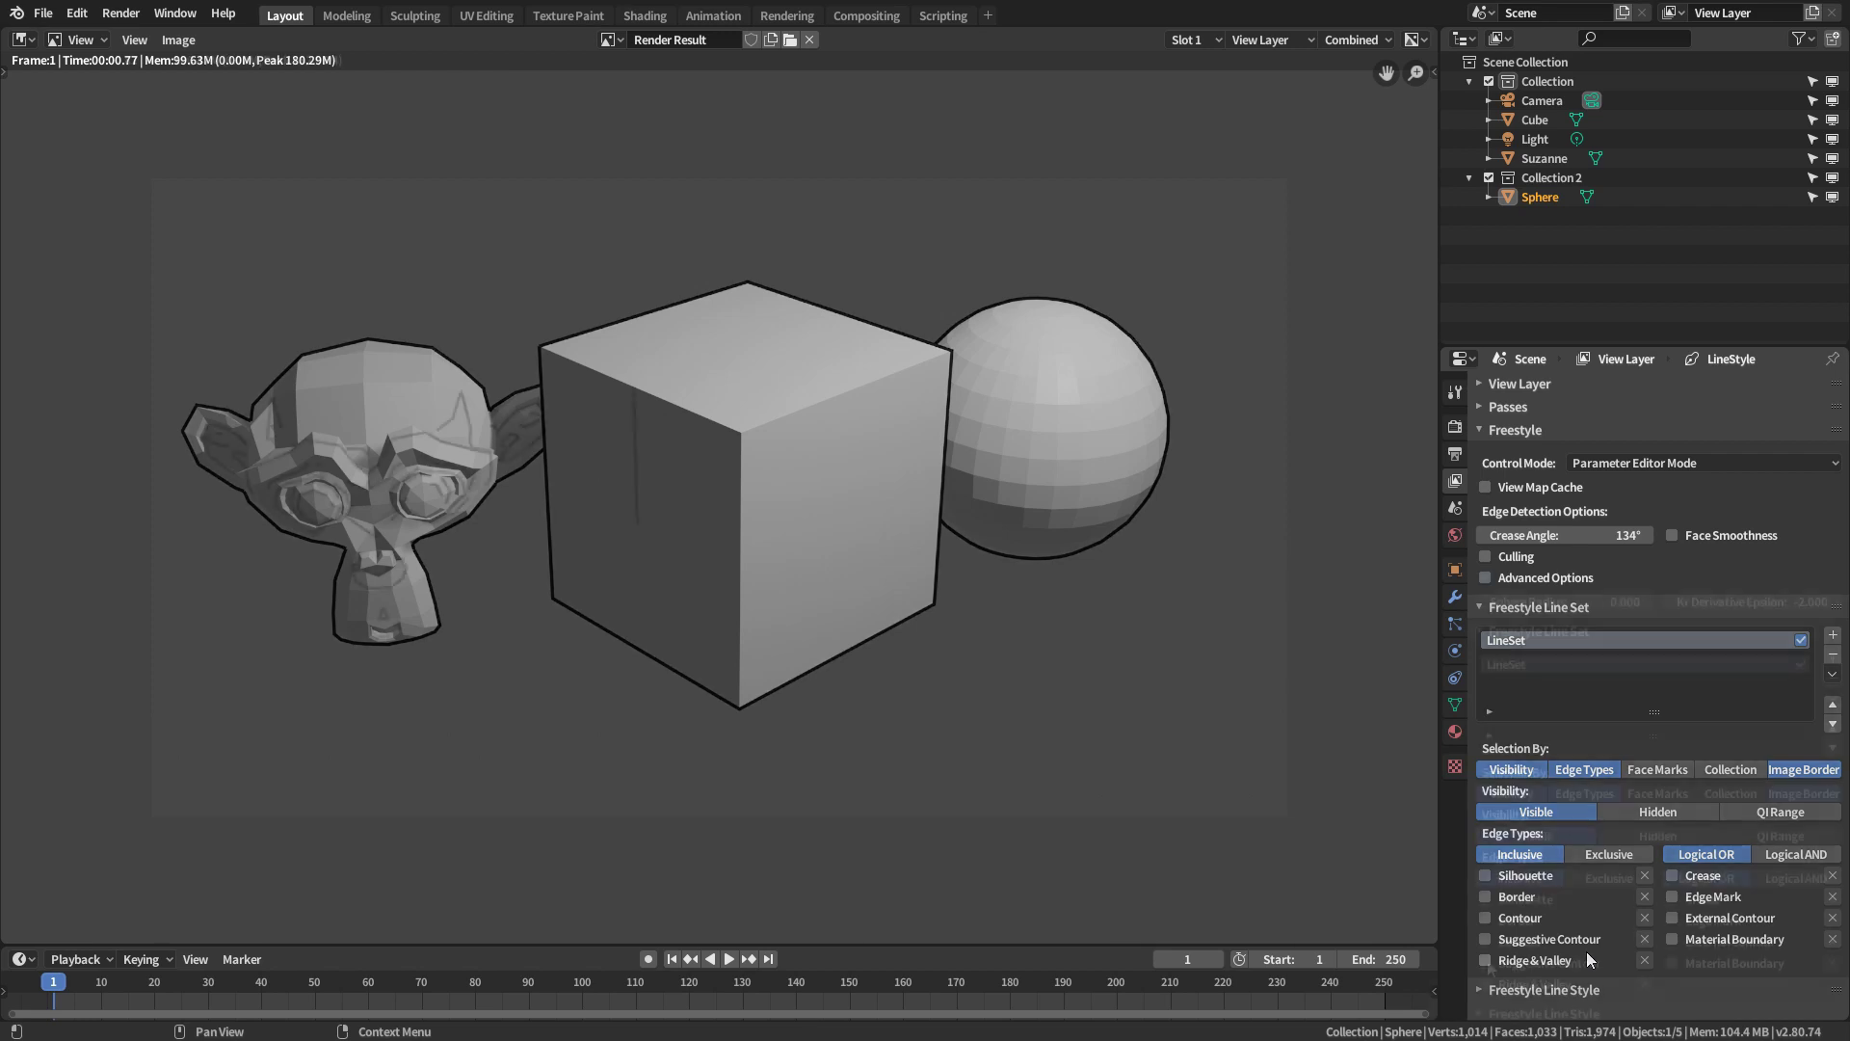
click(1486, 984)
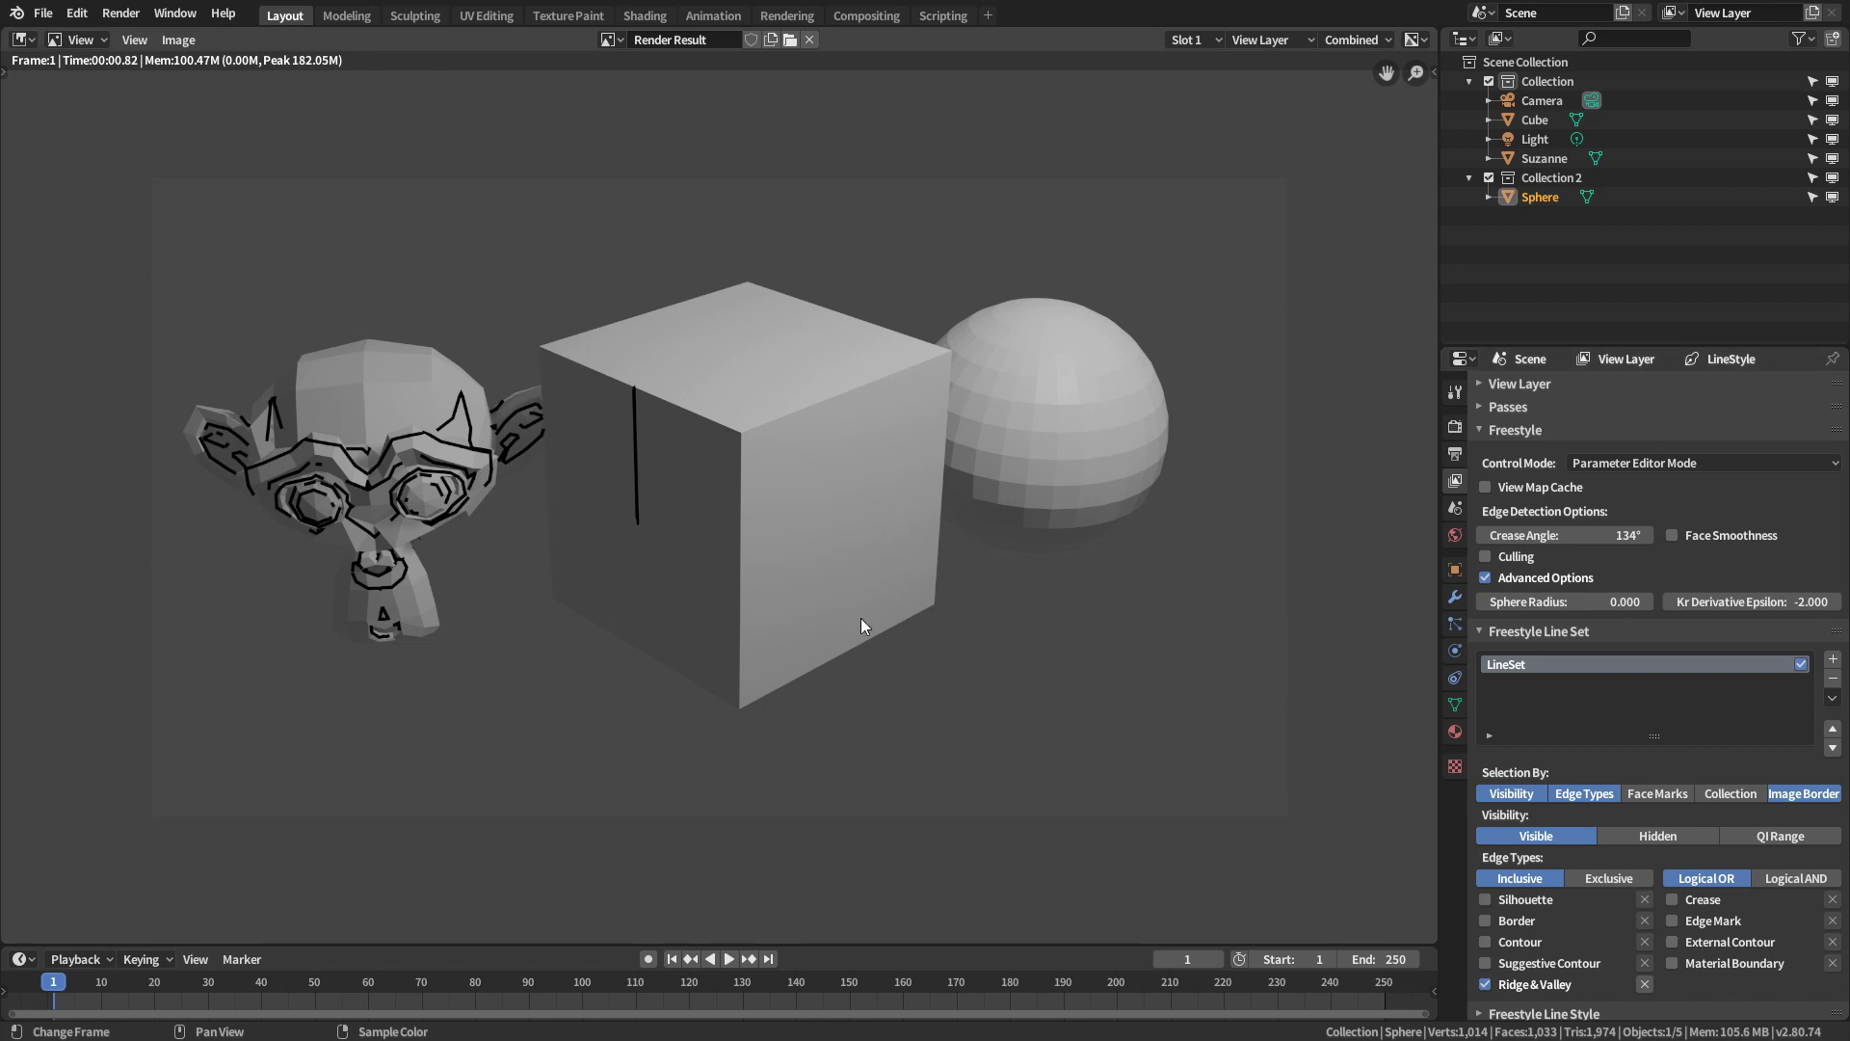
key(F12)
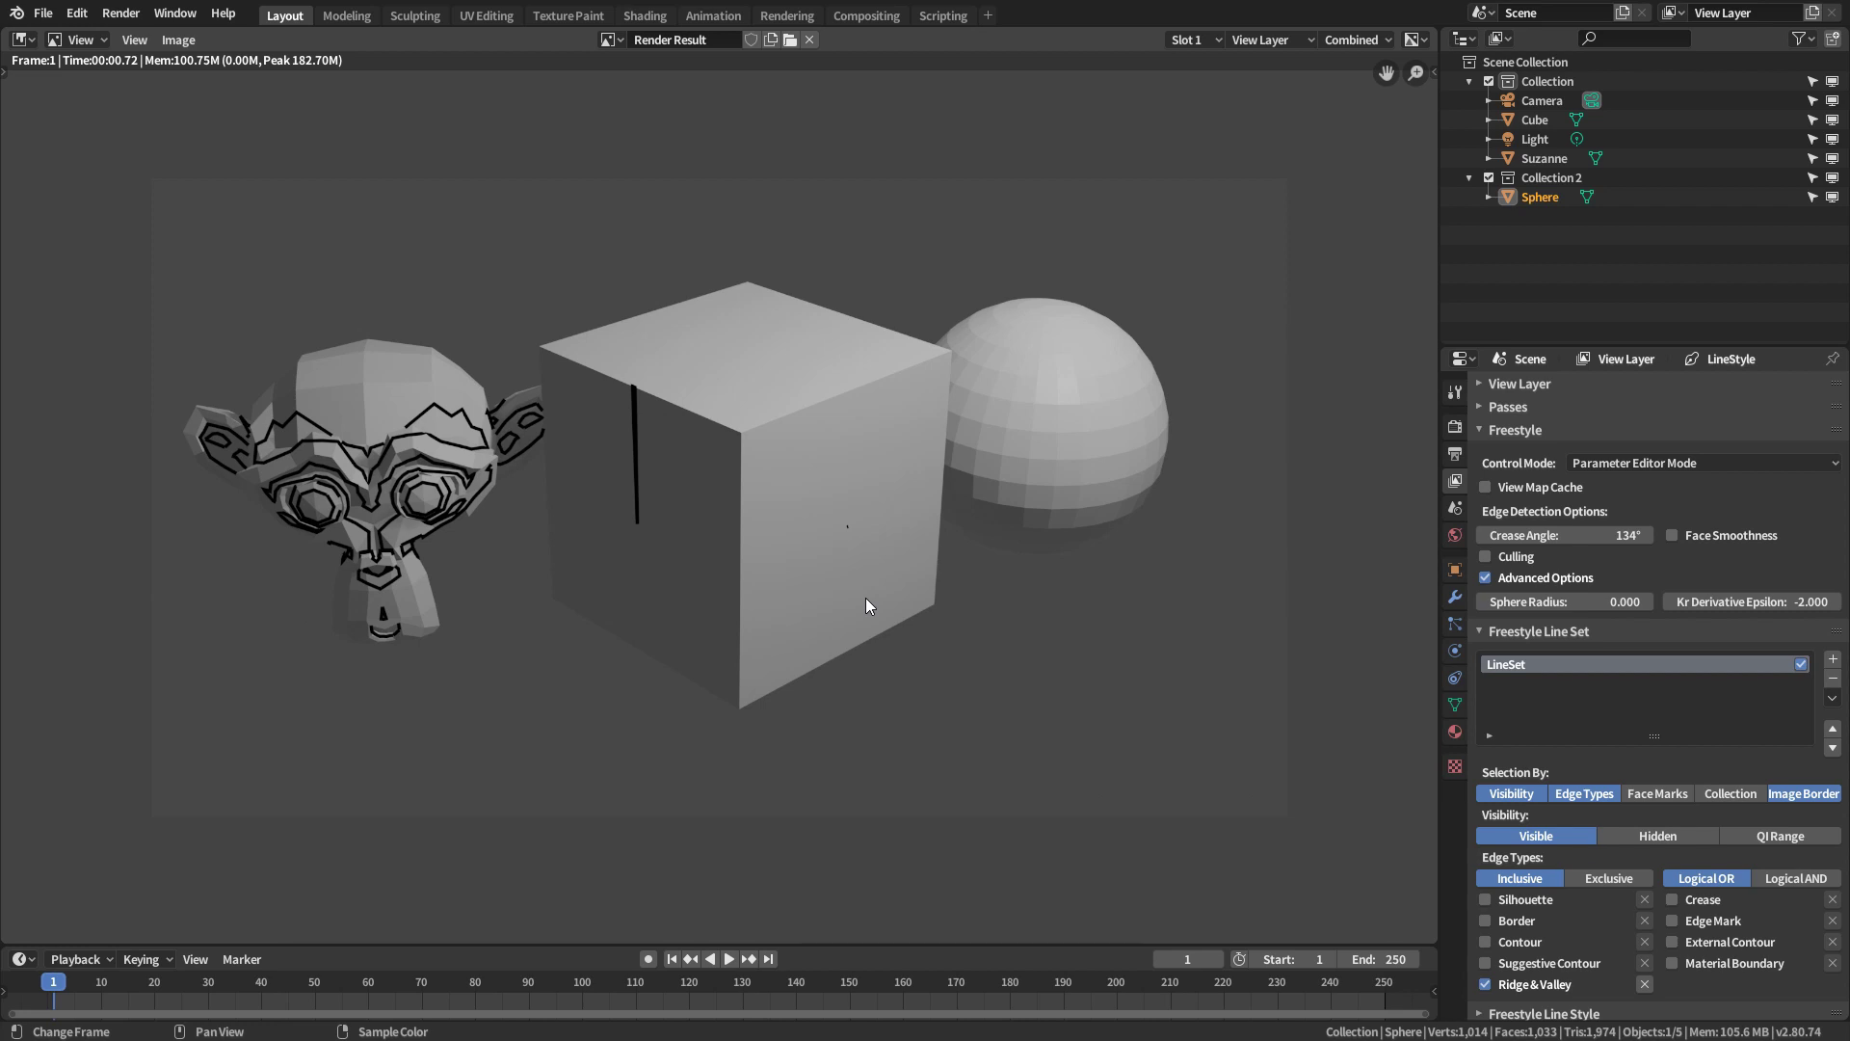
Close the render and make Material Boundary the only enabled edge type instead of Ridge & Valley
key(Escape)
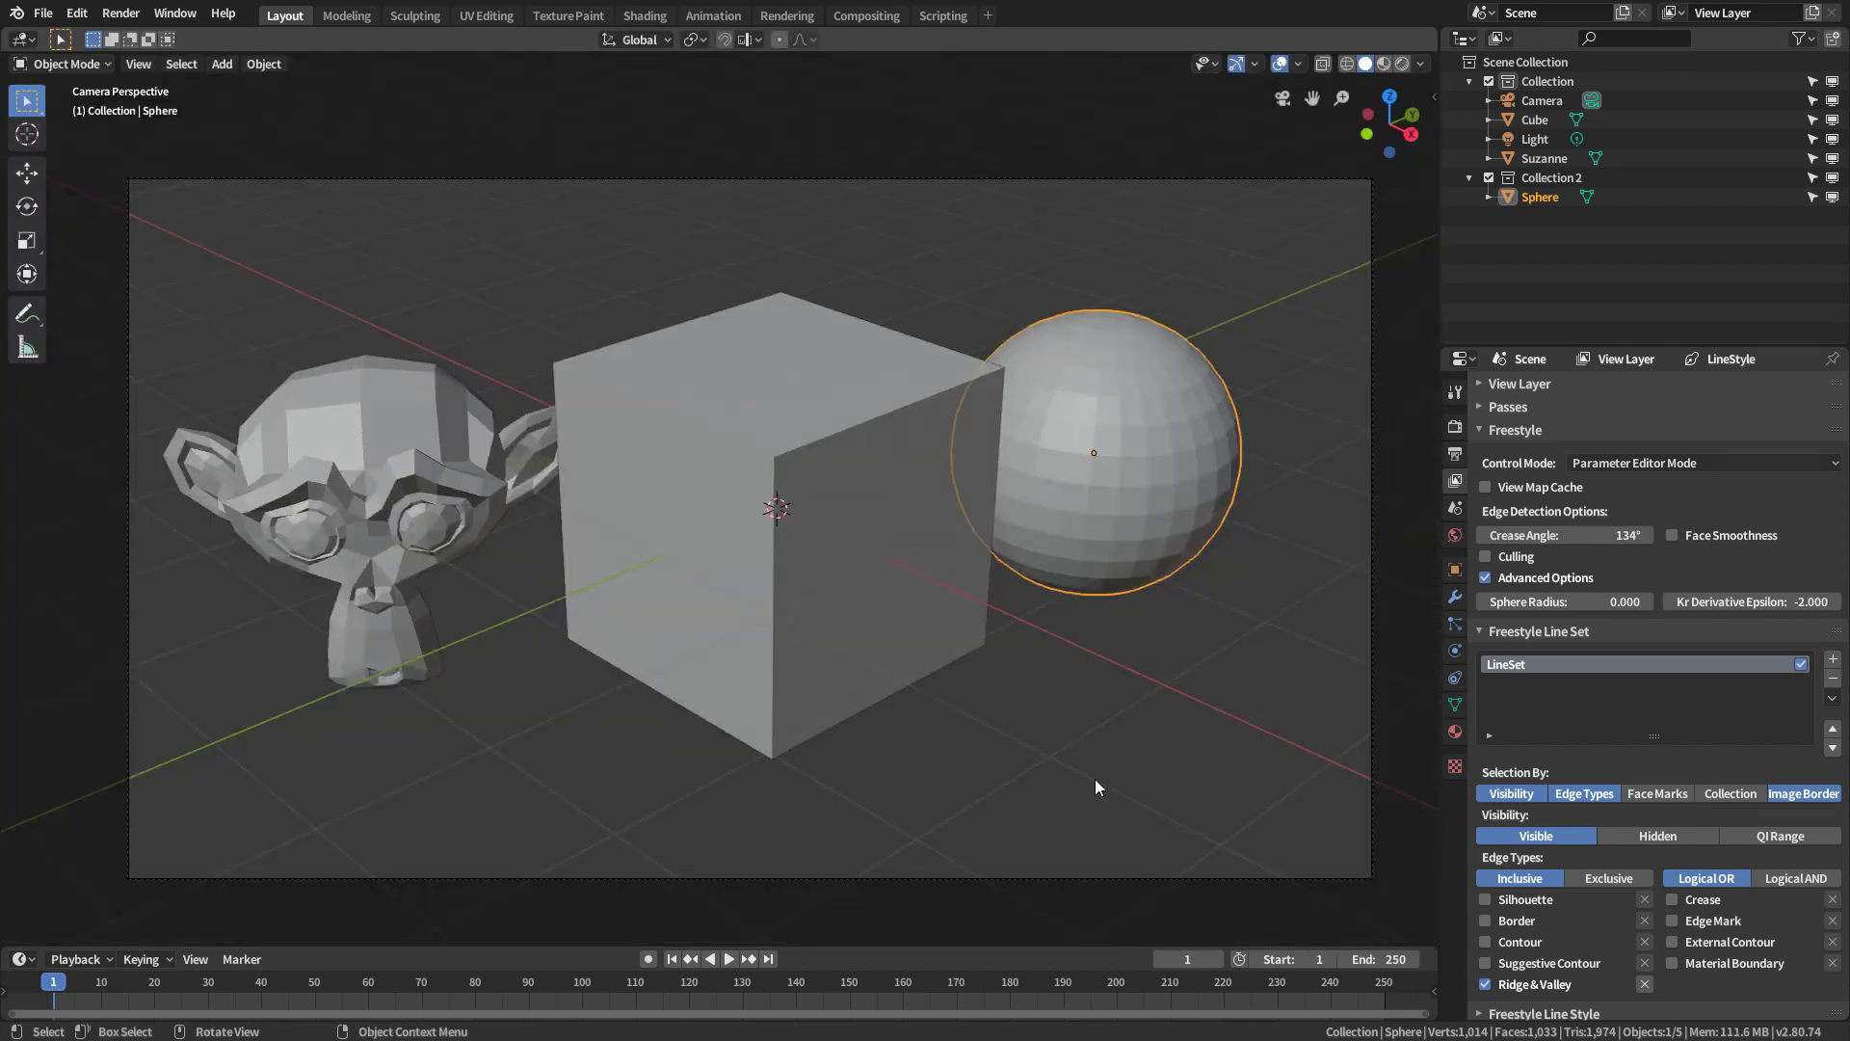
click(1485, 984)
click(1673, 963)
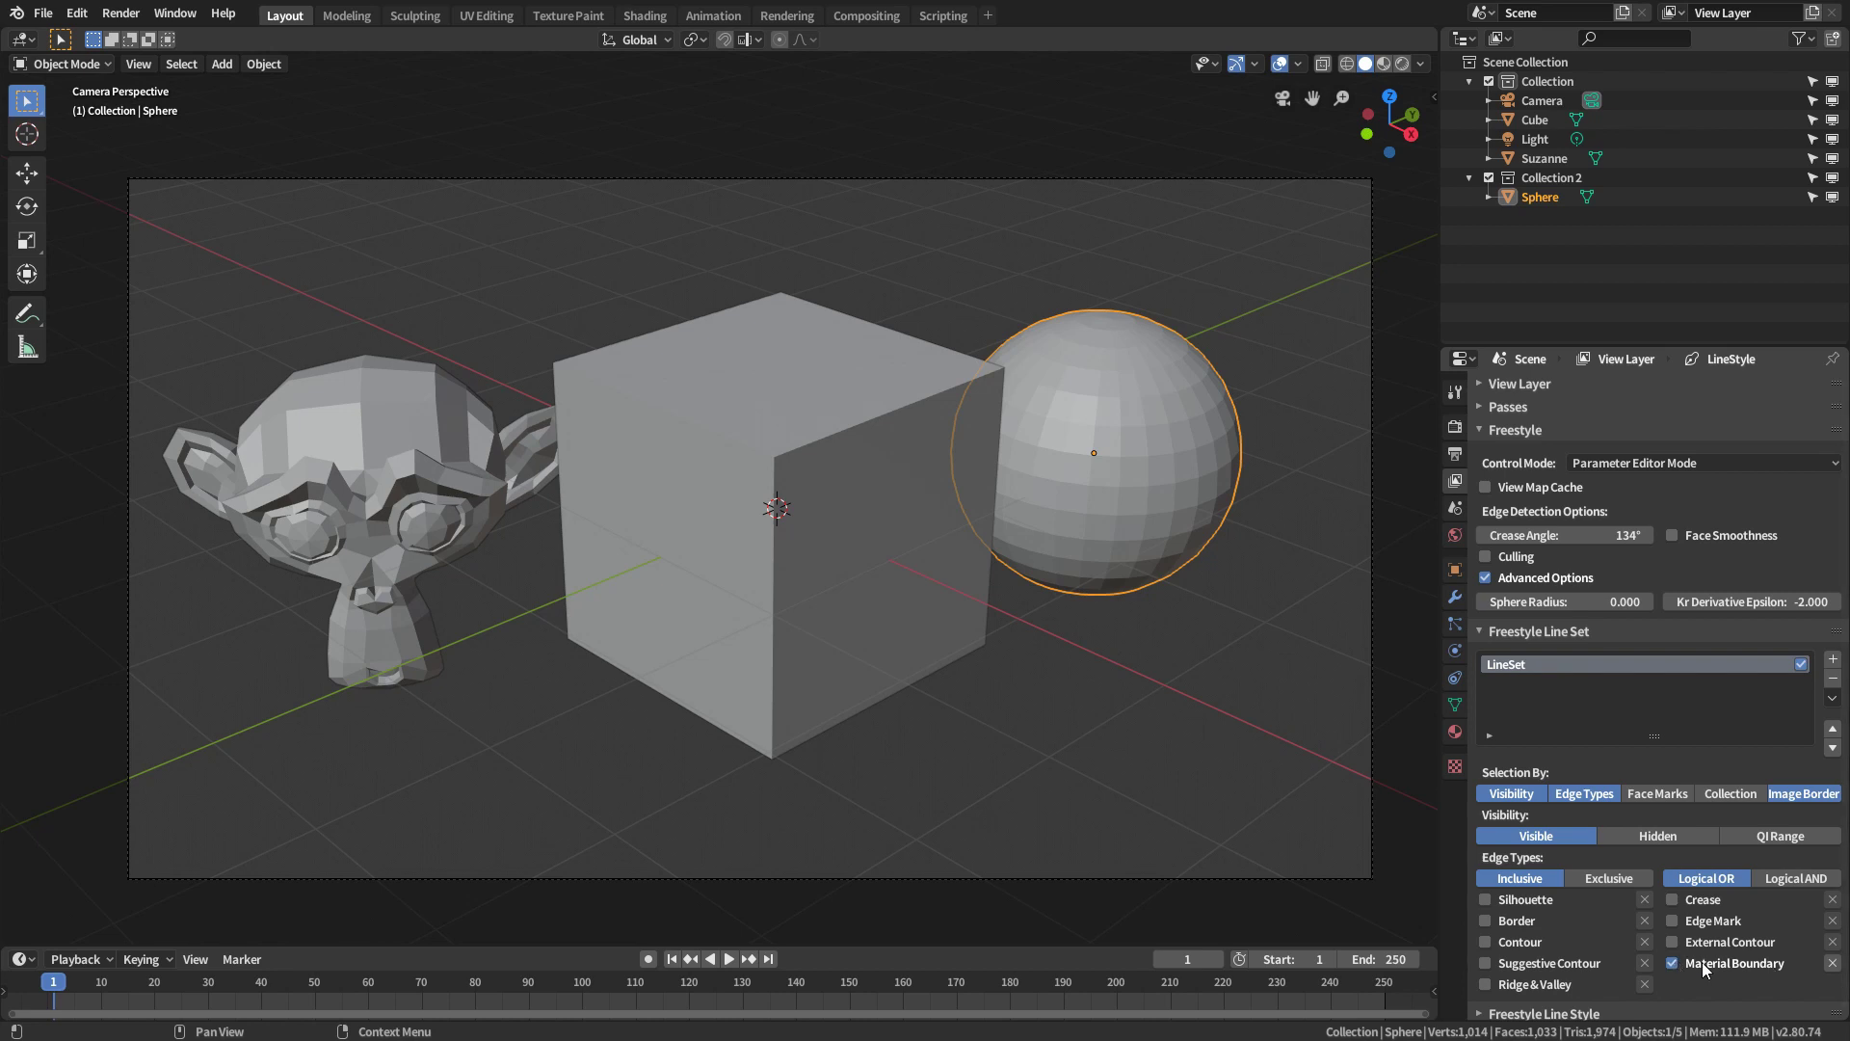
Add two new materials to the sphere and set the second one's base color to red
click(1453, 734)
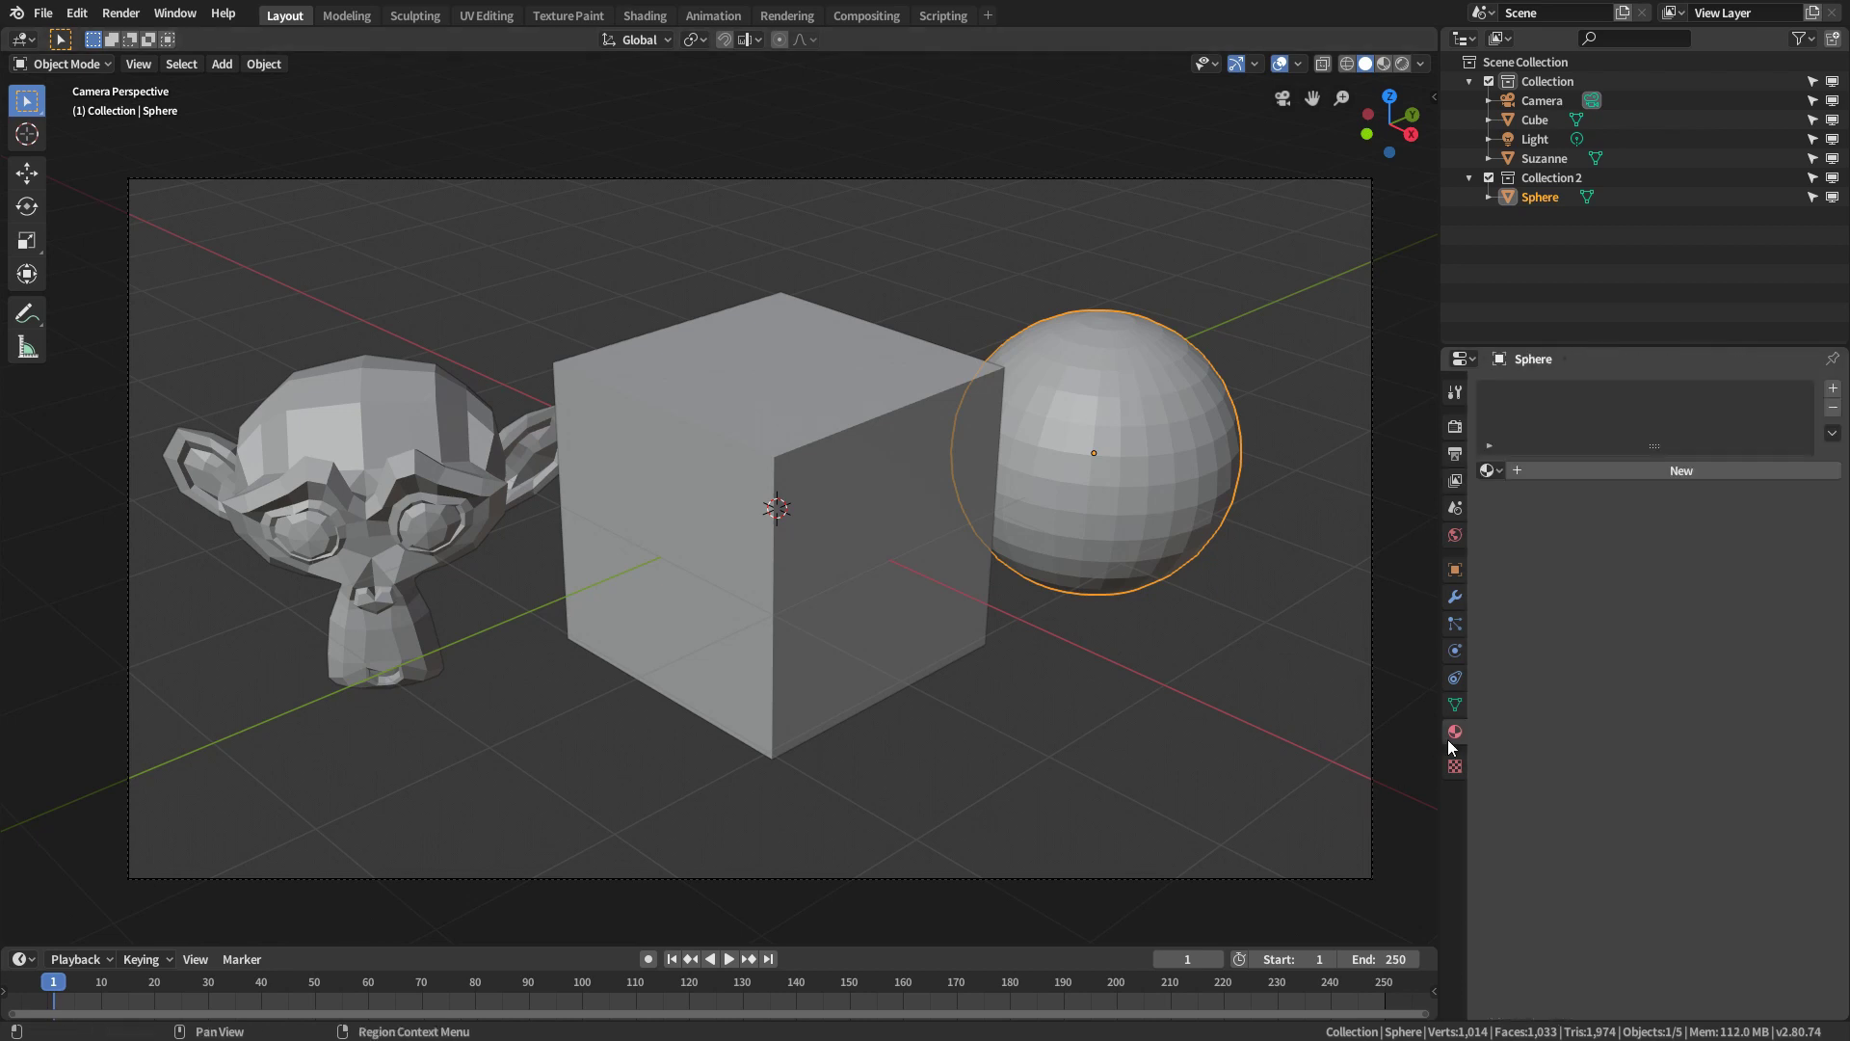
click(1553, 470)
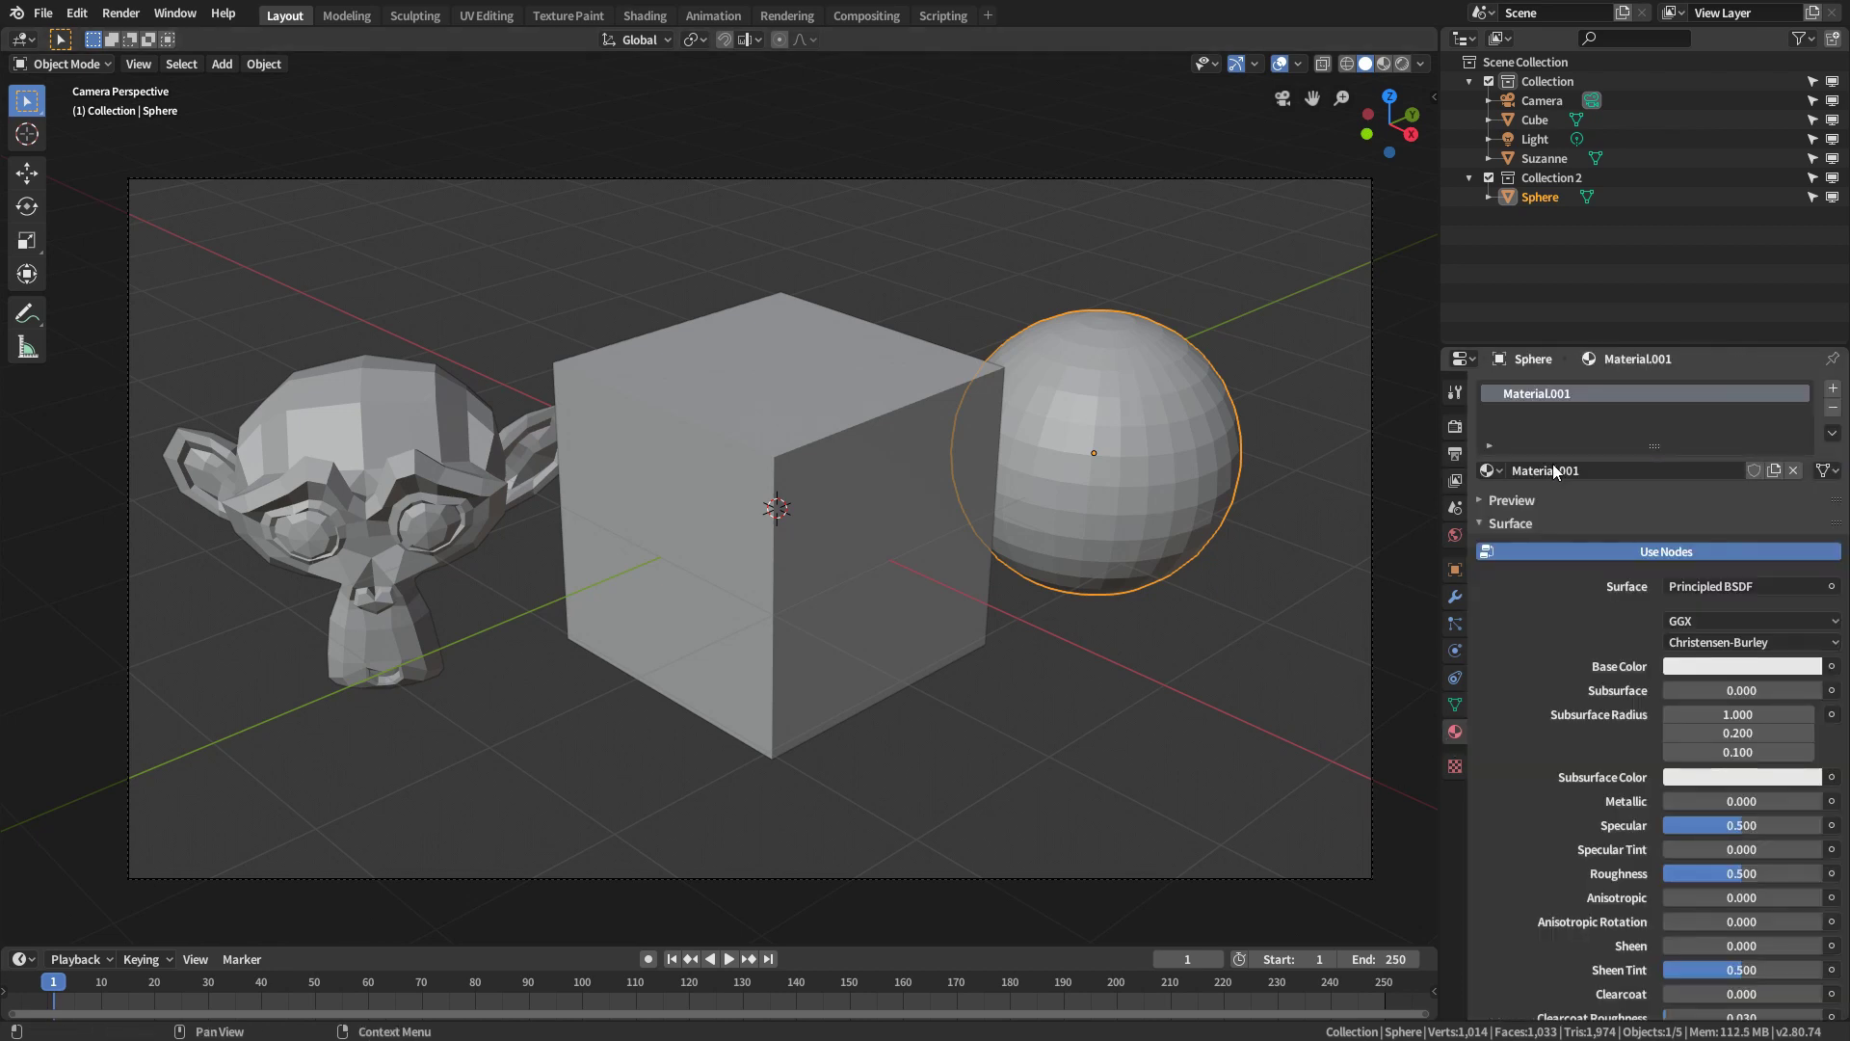
click(1833, 388)
click(1739, 511)
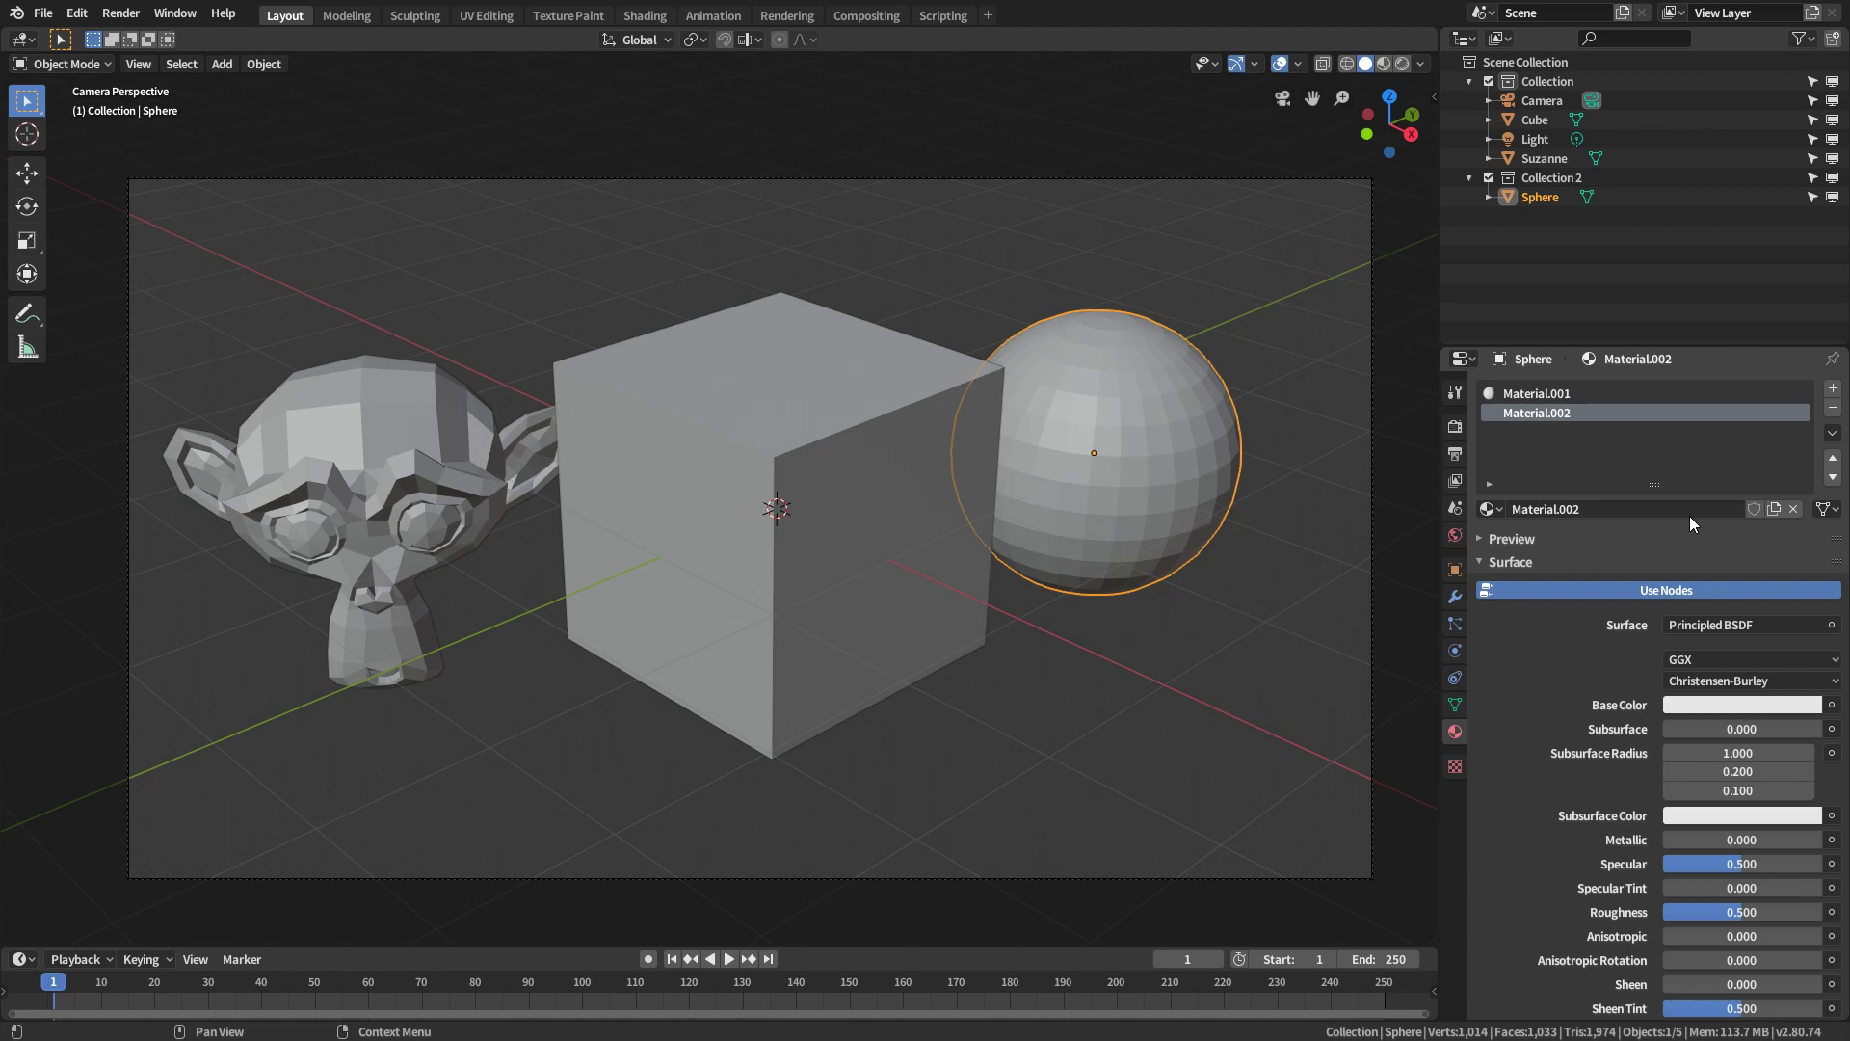
click(1702, 705)
click(1722, 569)
Assign the red Material.002 to a patch of faces on the sphere's visible side in Edit Mode
key(Tab)
key(c)
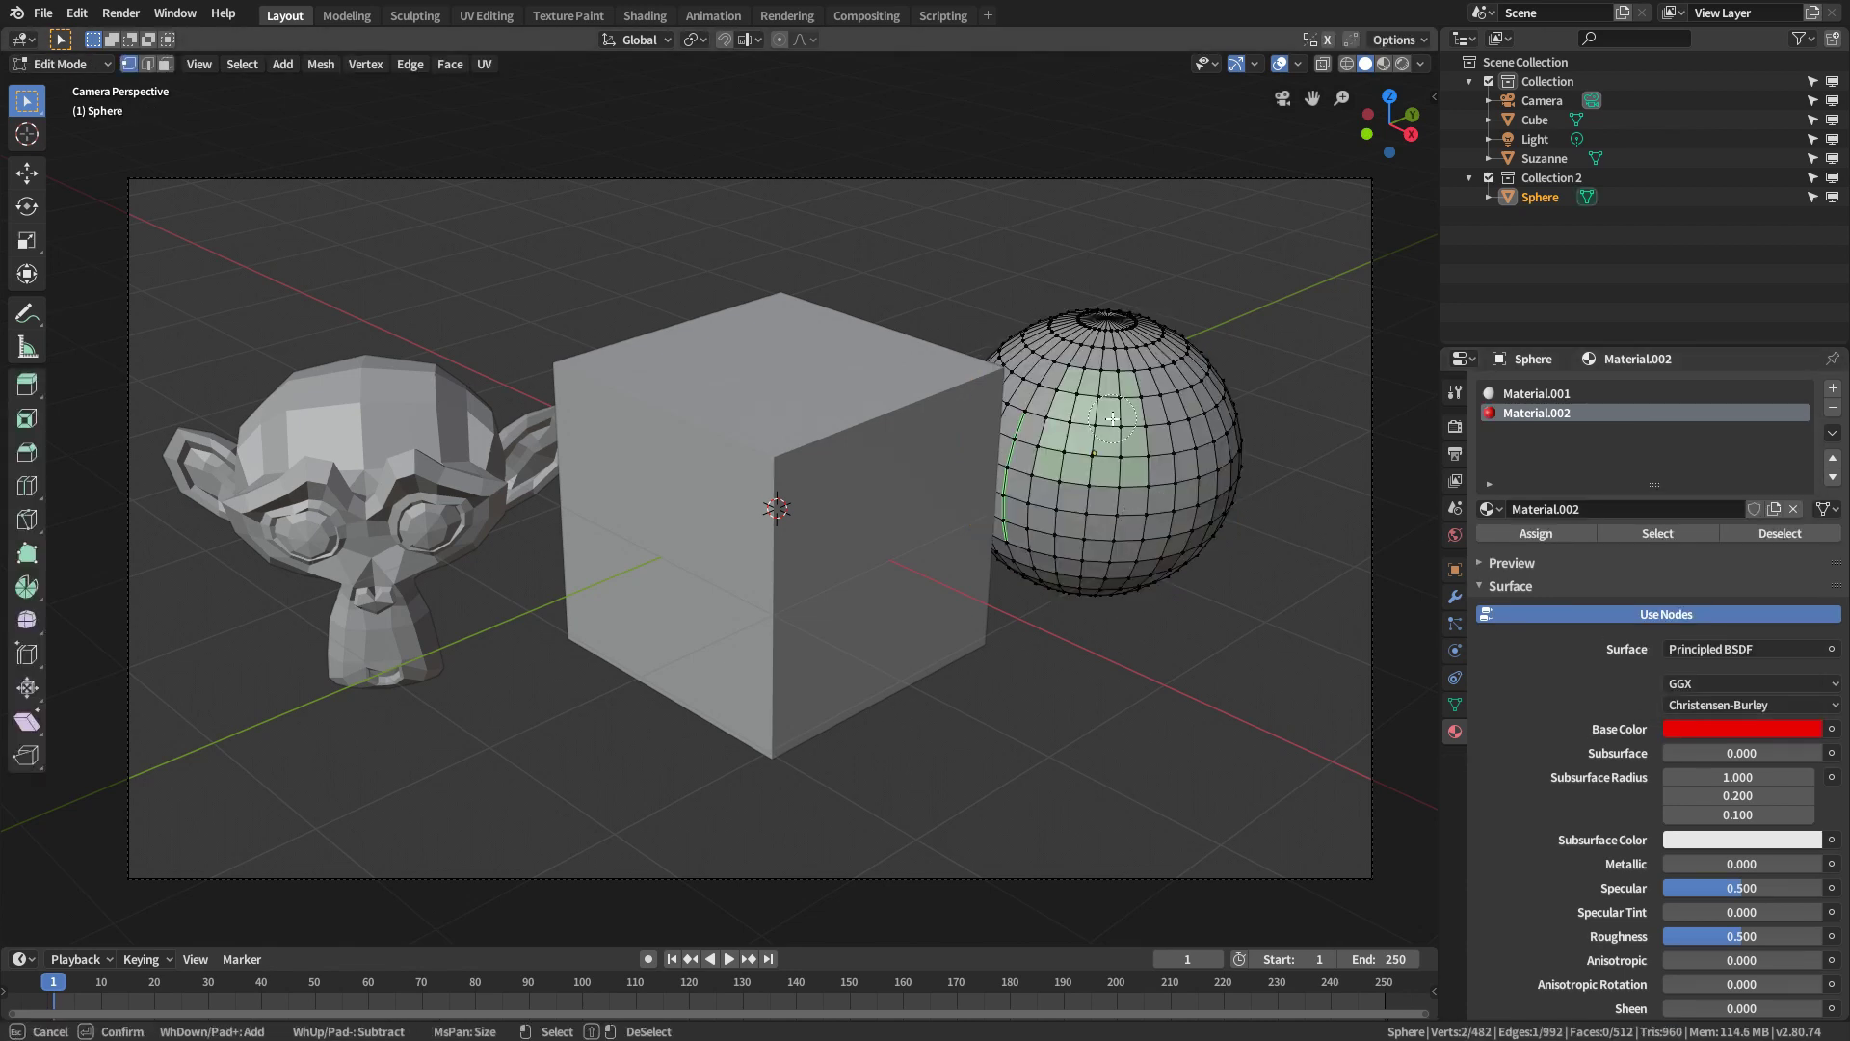
mouse_move(1113, 404)
mouse_down()
mouse_move(1139, 472)
mouse_move(1109, 491)
mouse_move(1159, 538)
mouse_up()
key(Escape)
key(3)
key(c)
right_click(1159, 538)
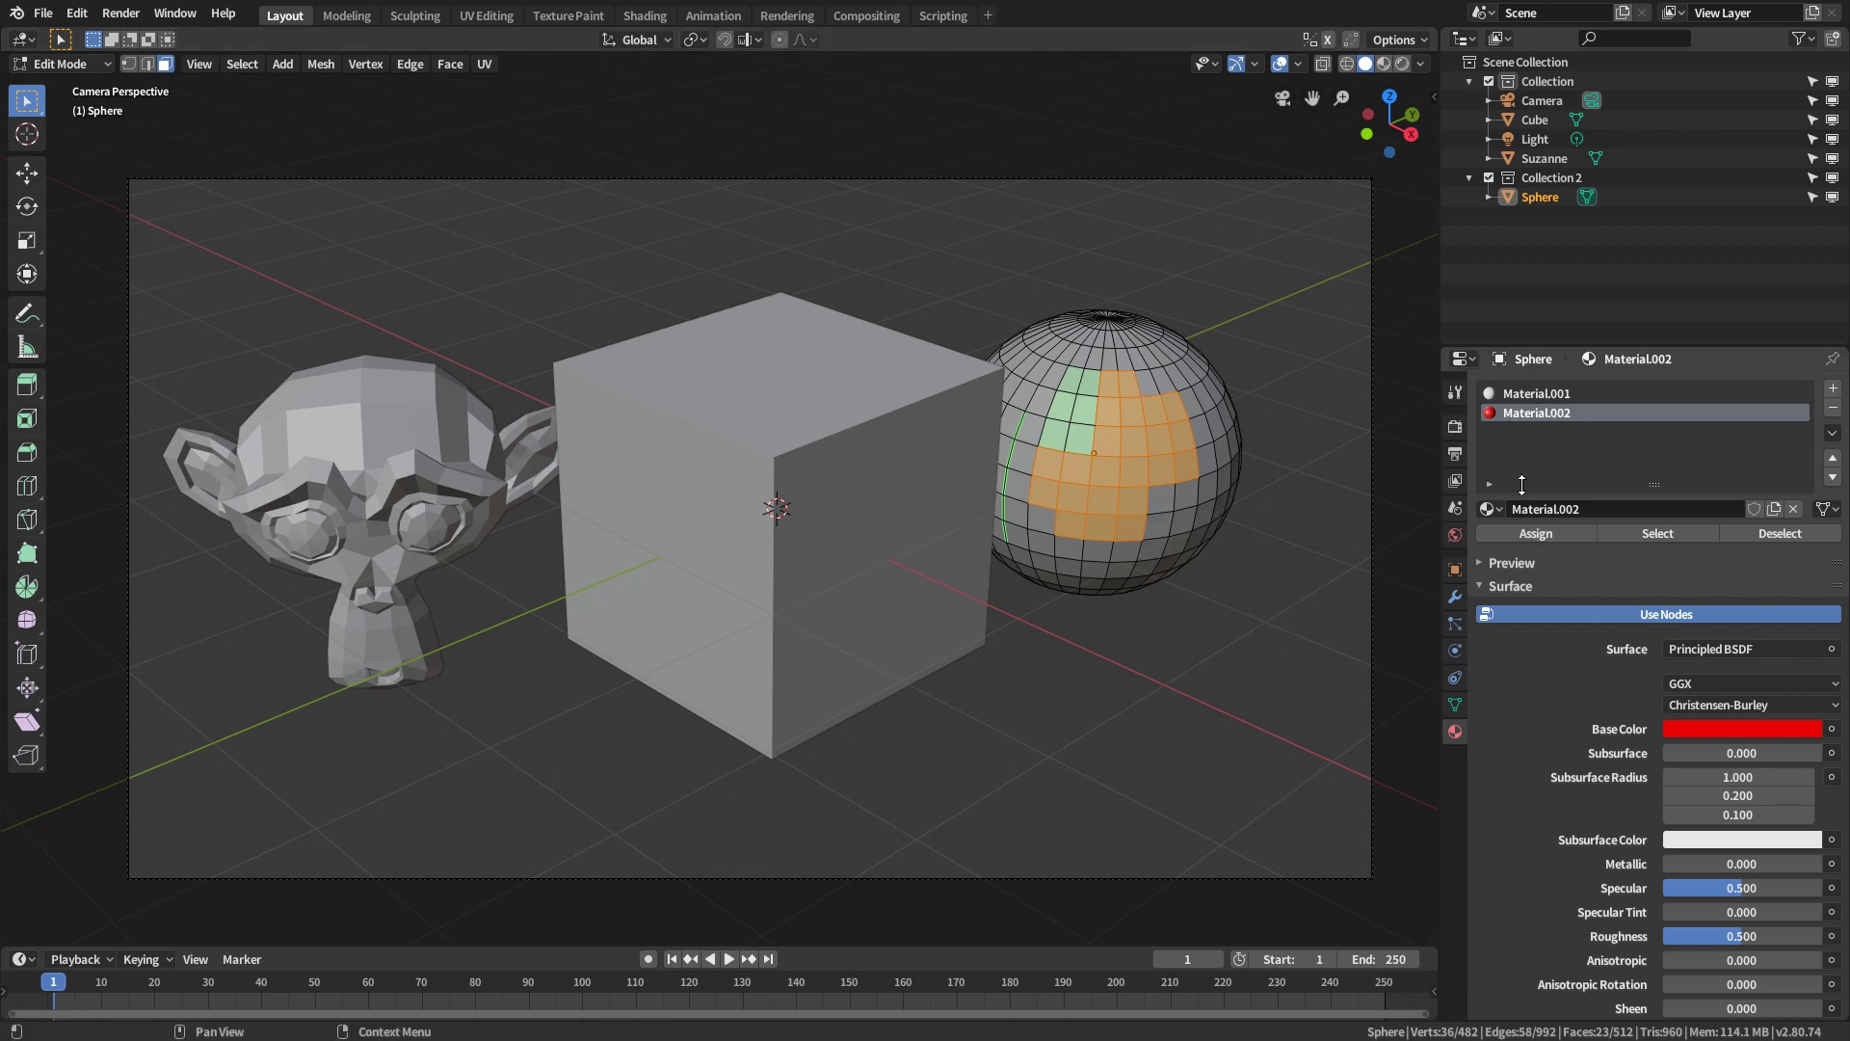
click(1534, 536)
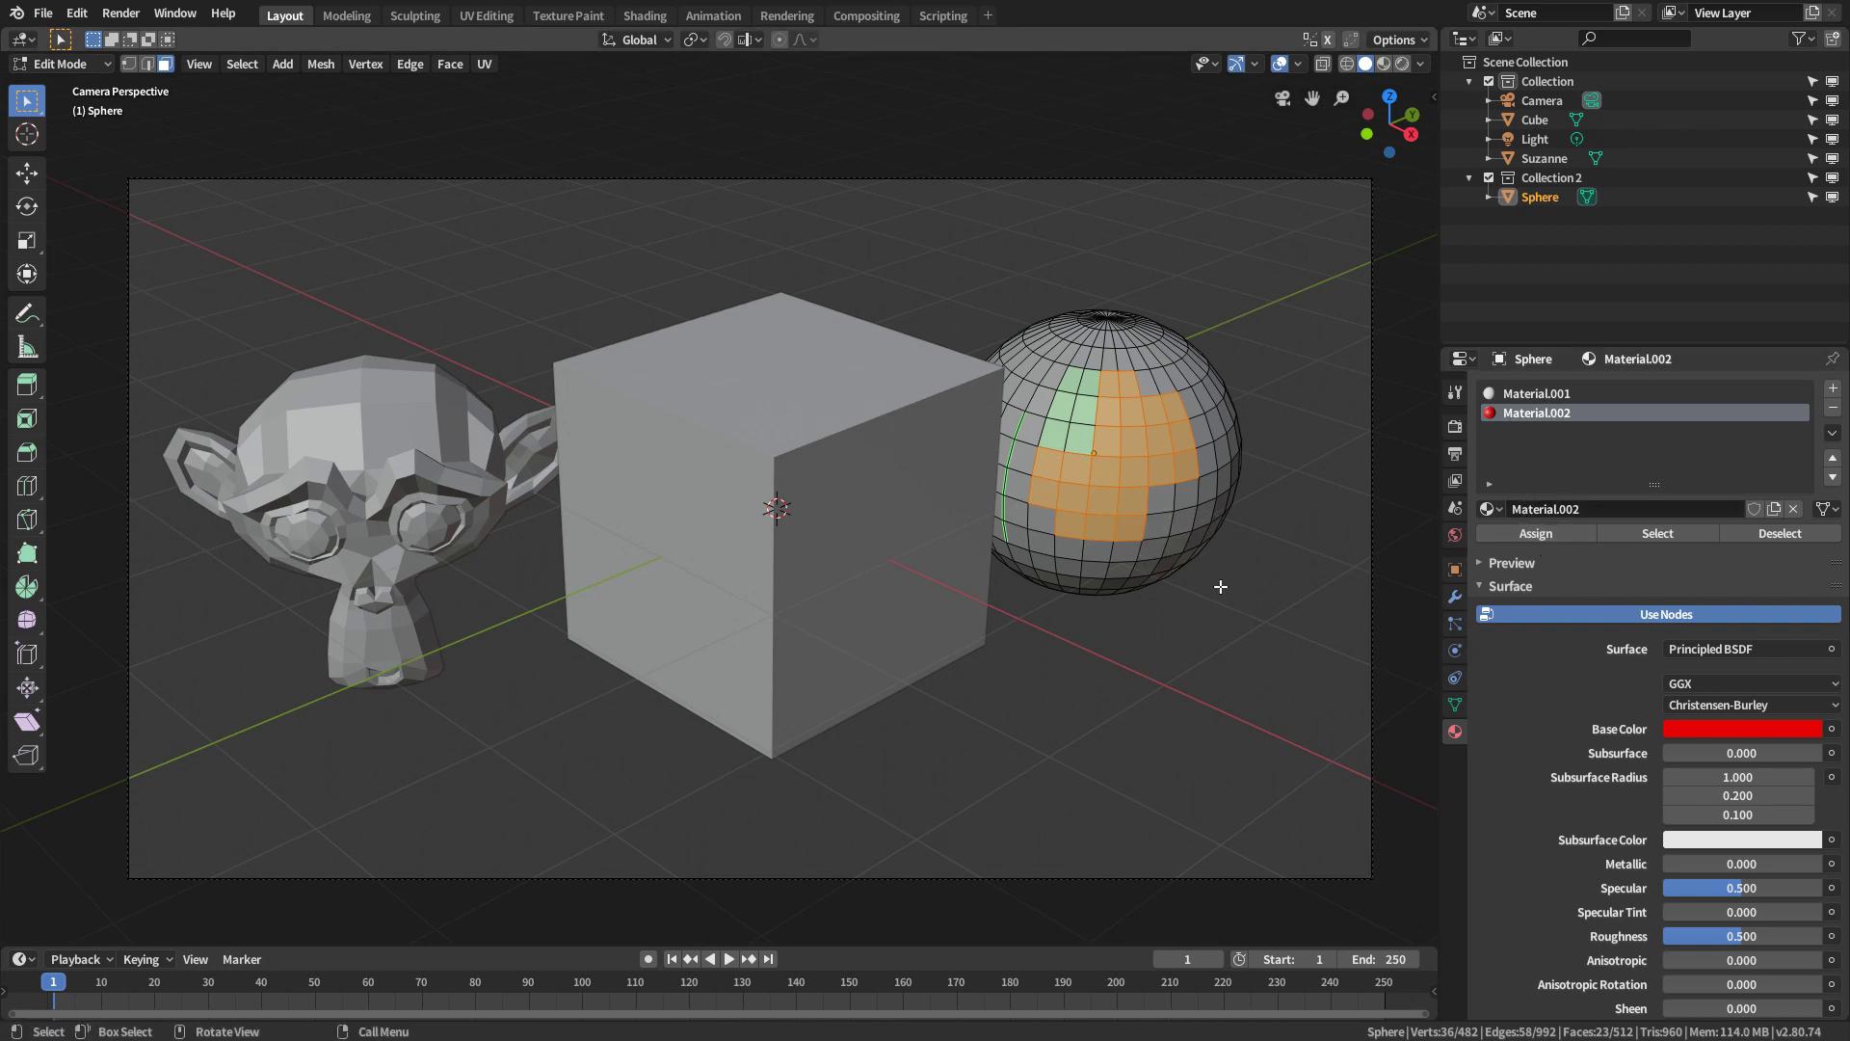
Render the two-material sphere from Object Mode, and return to the line set options with the Freestyle section collapsed
key(Tab)
key(F12)
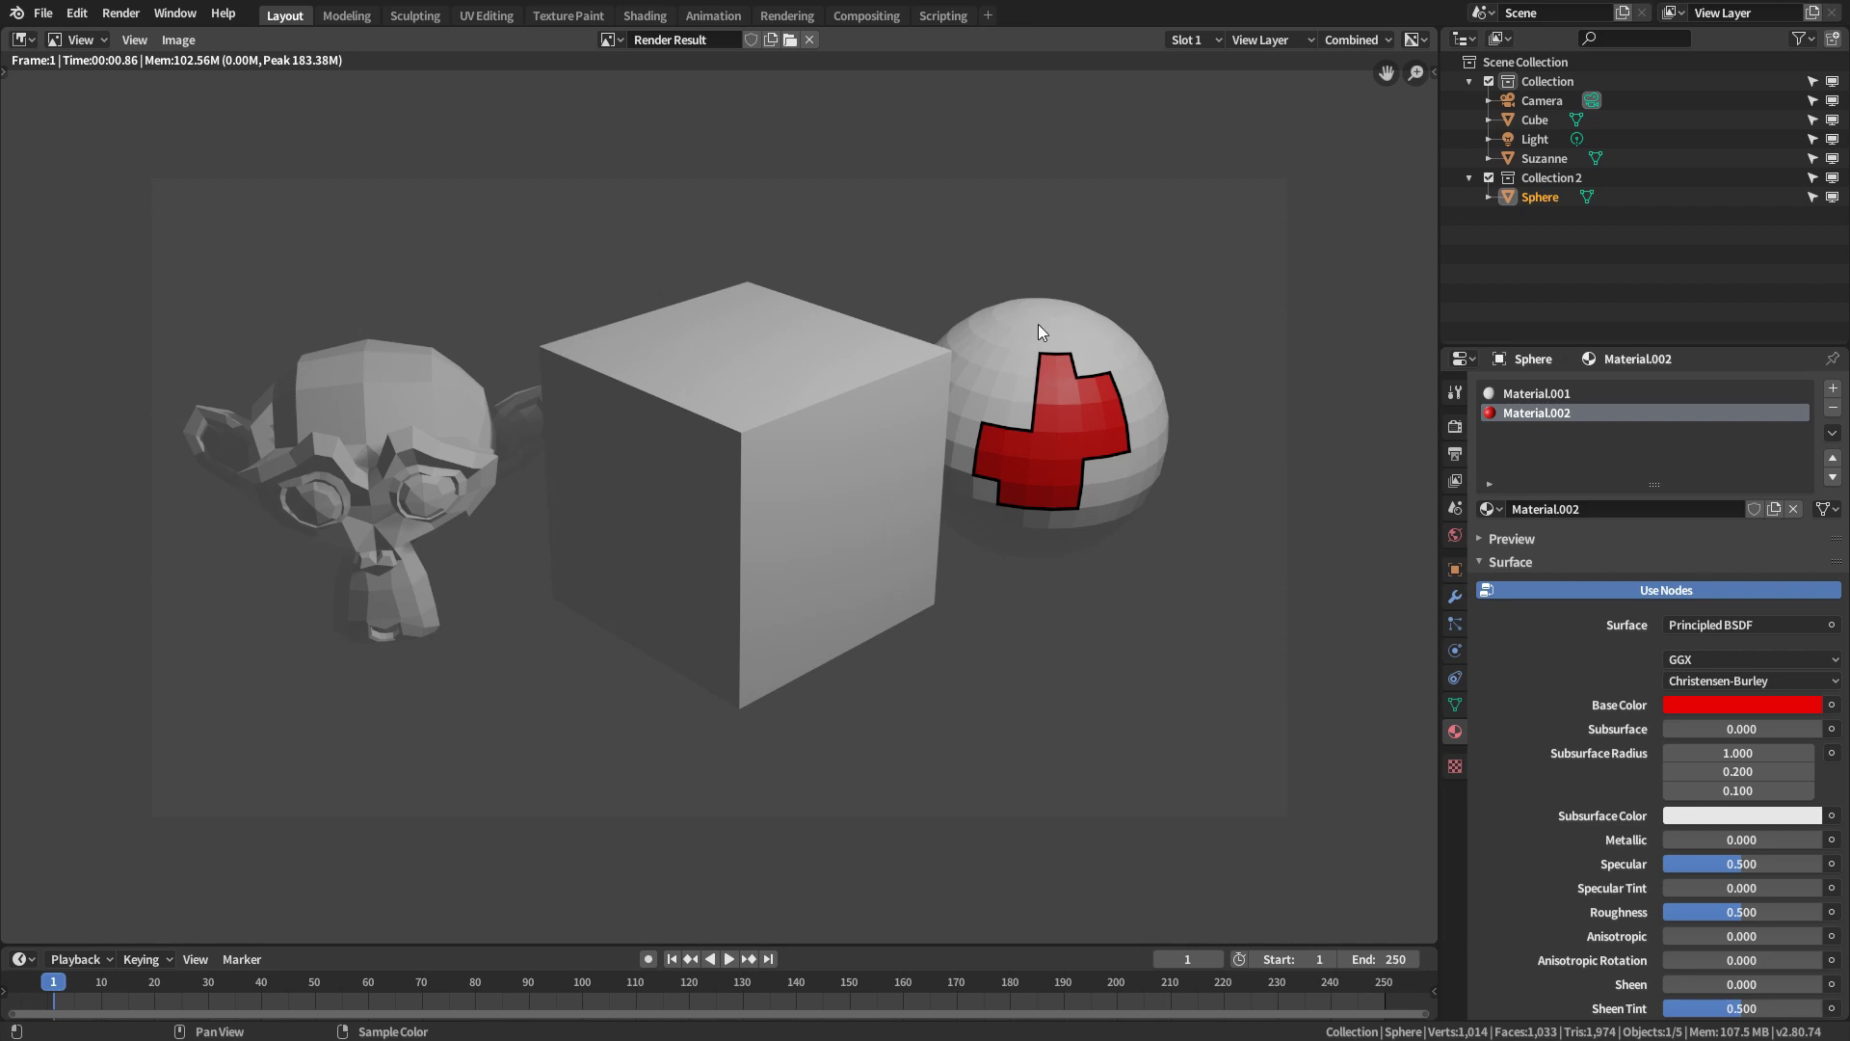
key(Escape)
click(1455, 481)
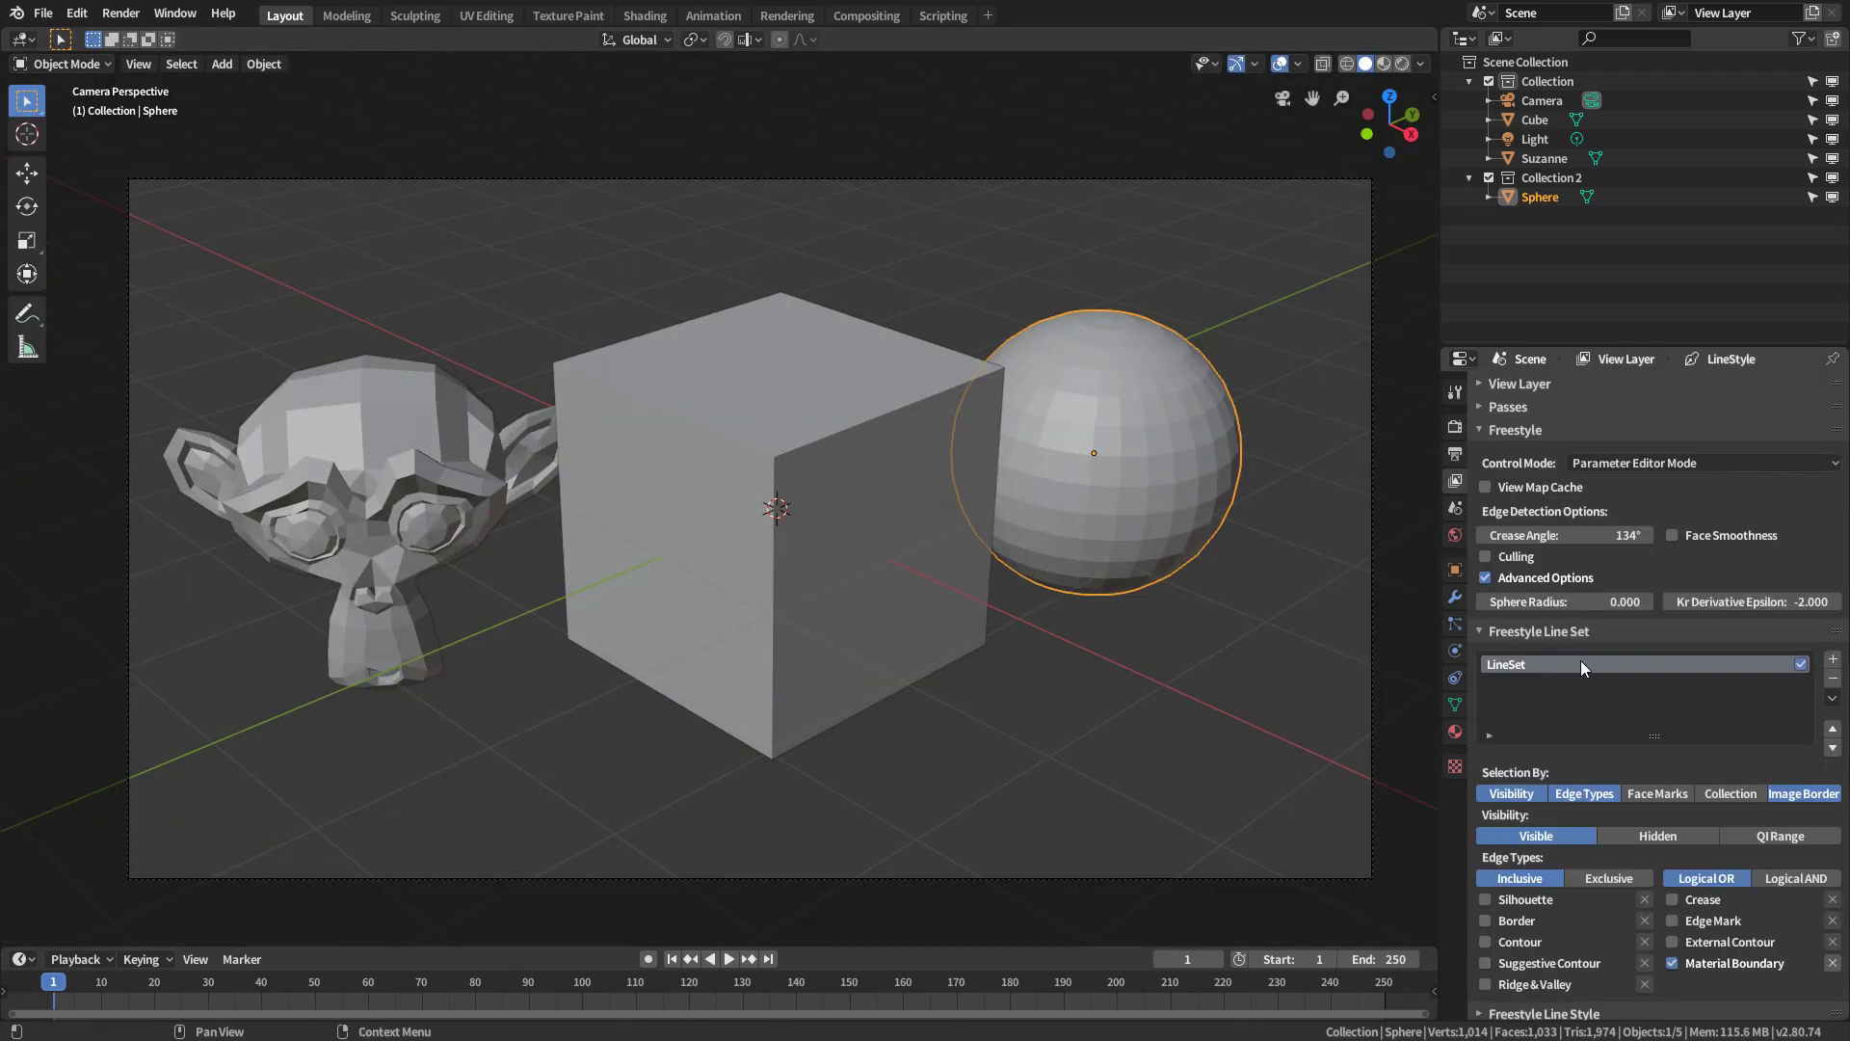
click(1517, 431)
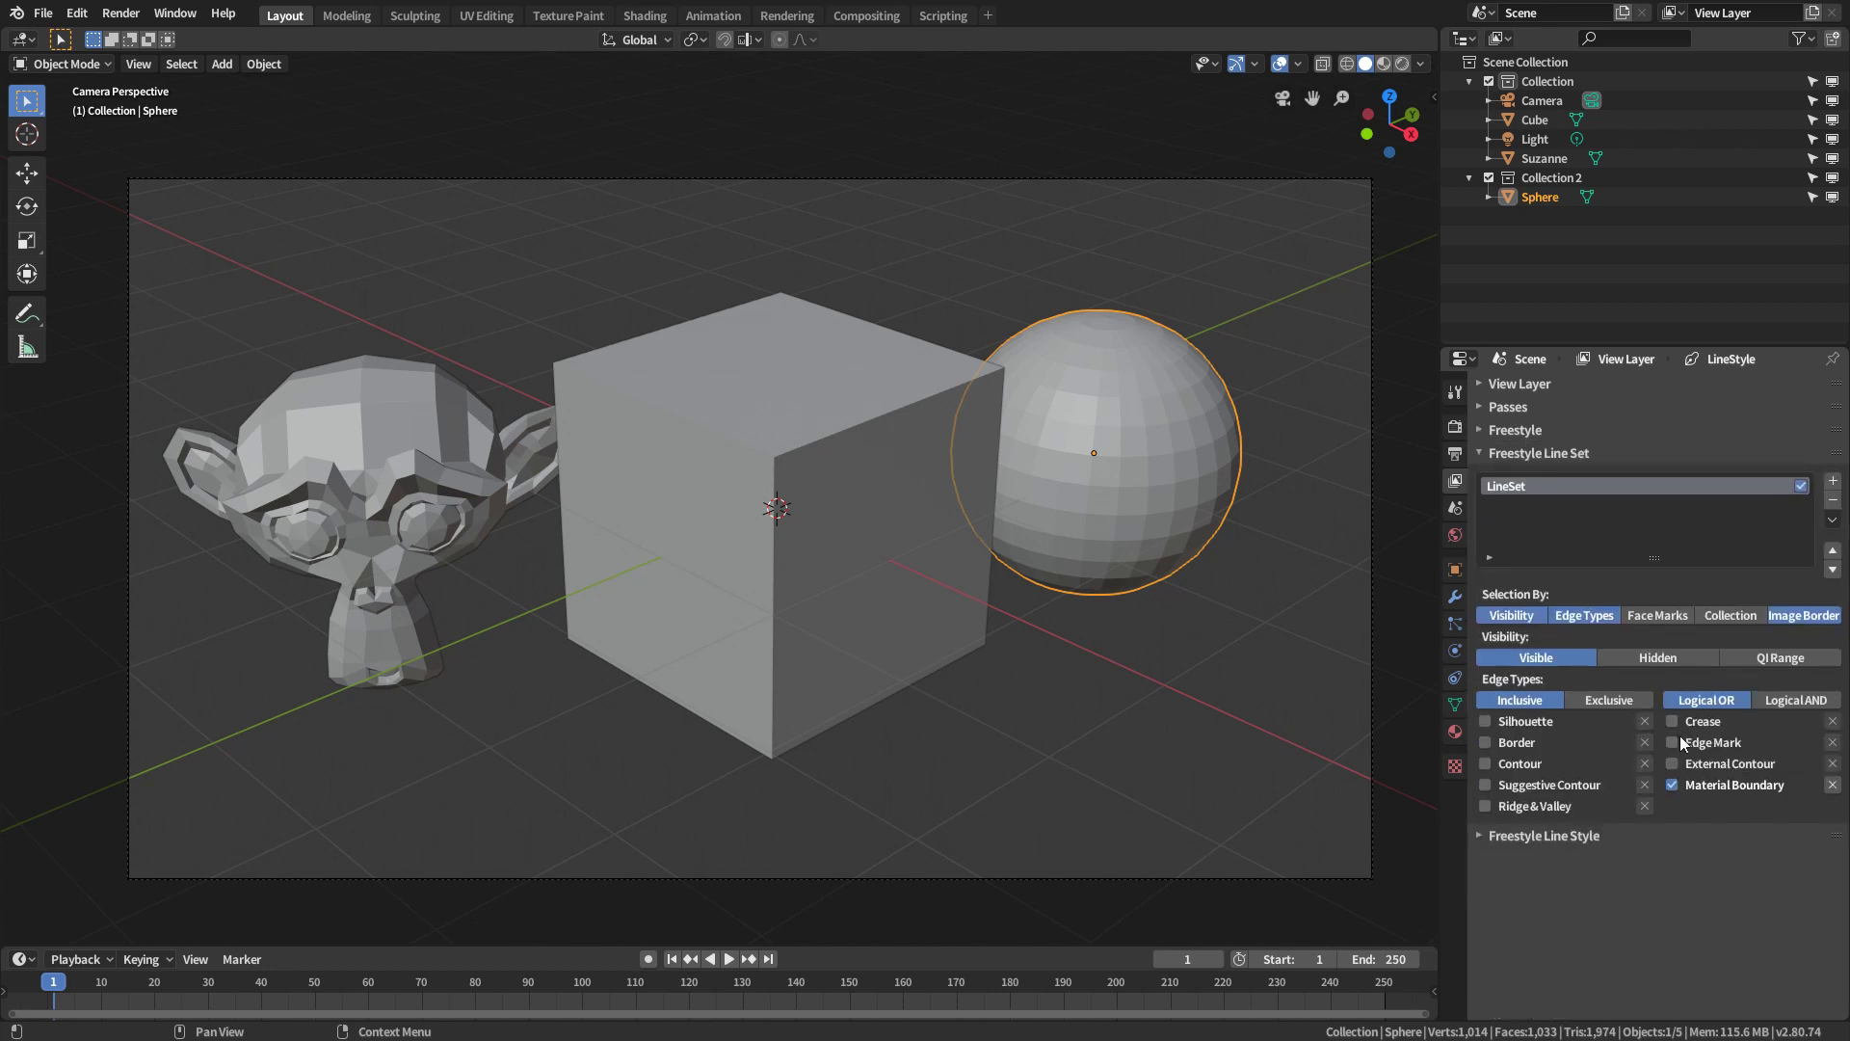